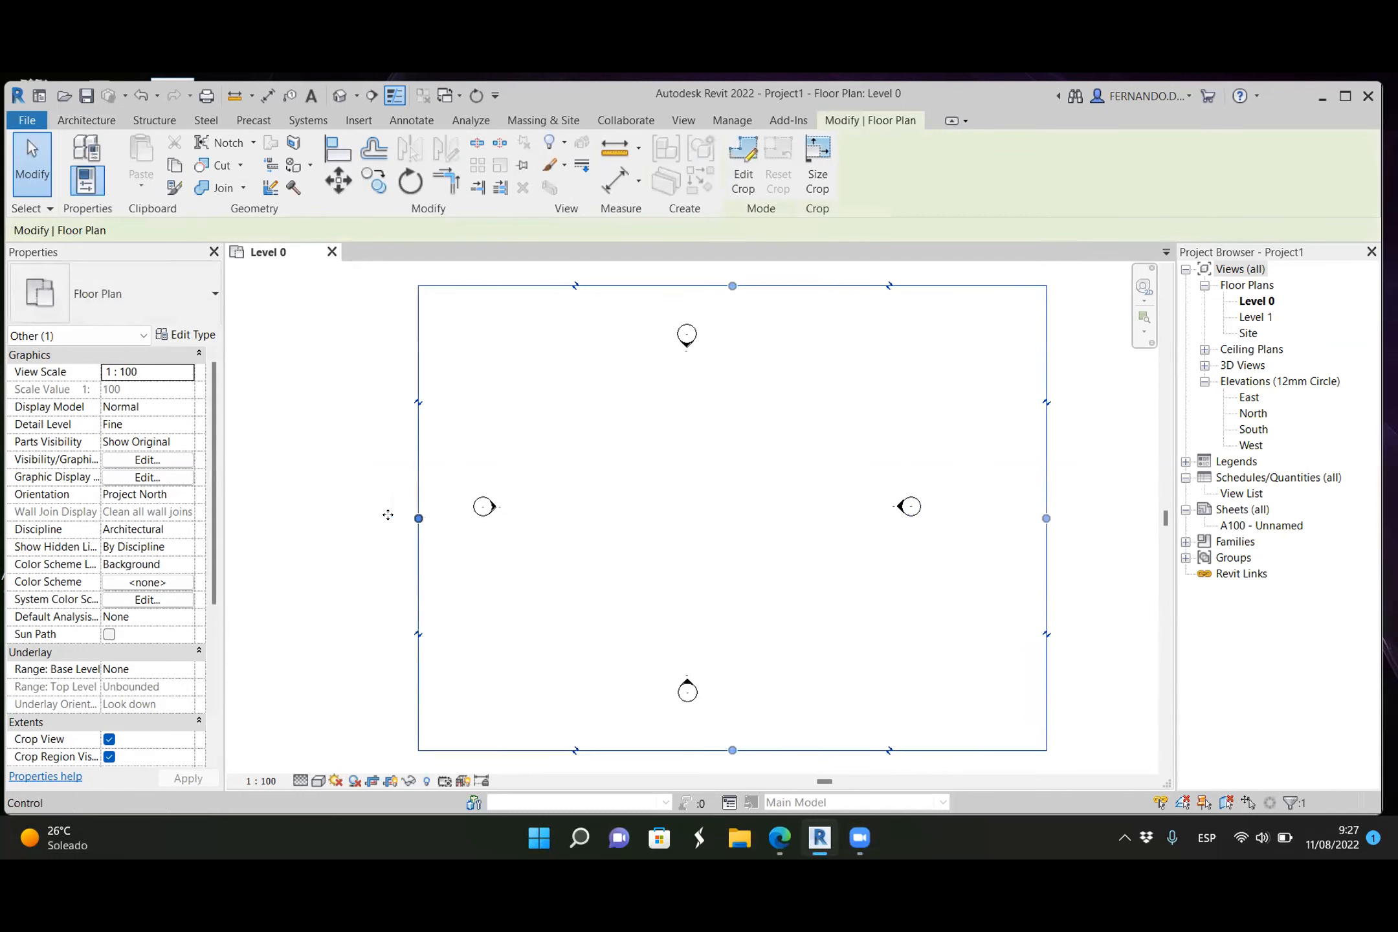
Step: Enlarge the Level 0 plan's crop region and move the four elevation markers outward toward its edges
drag(696, 289, 696, 277)
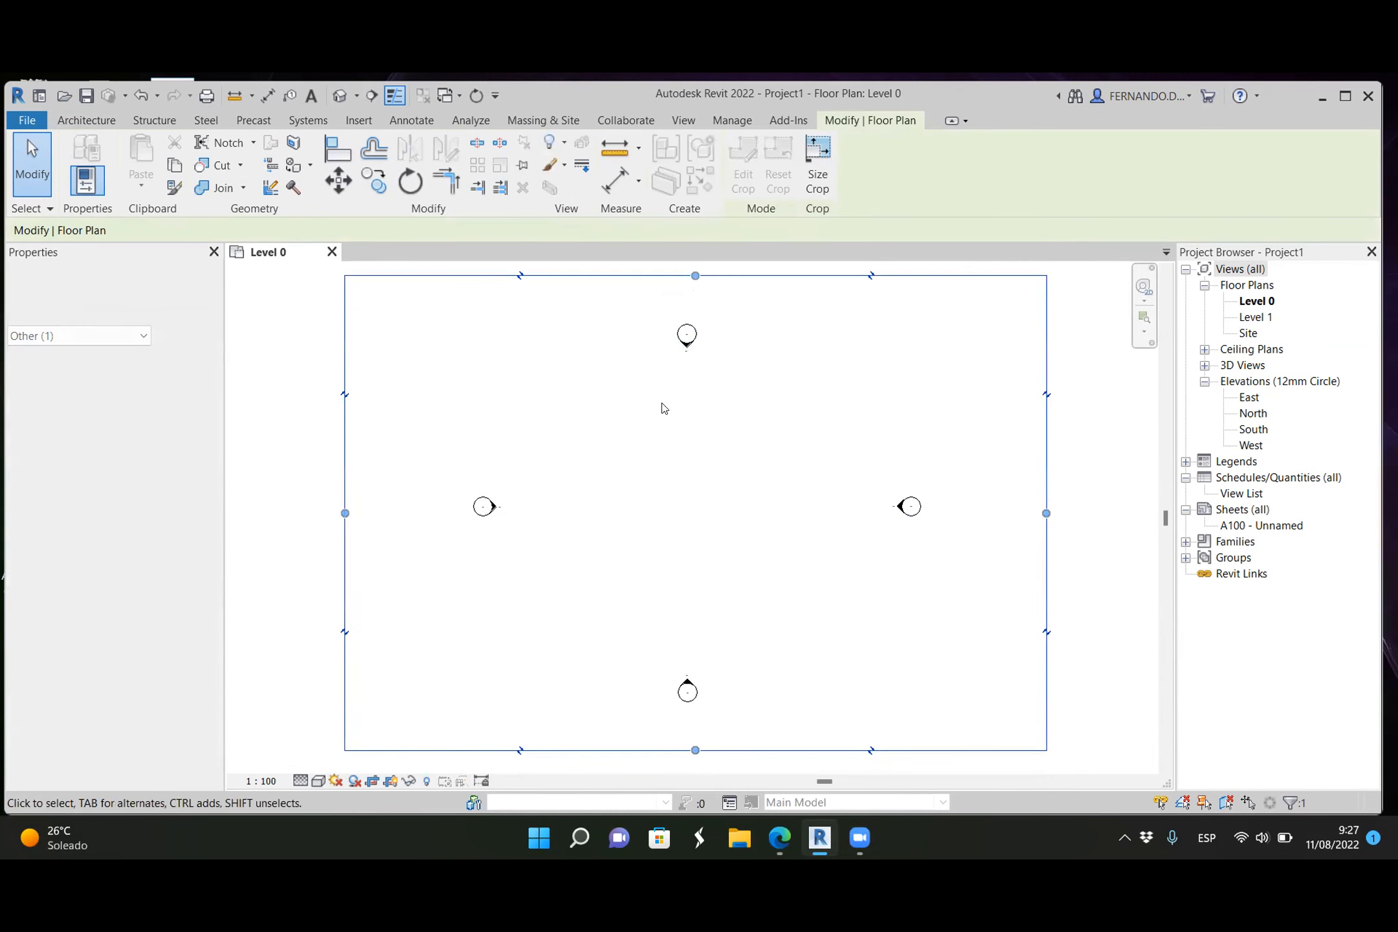
click(638, 406)
drag(695, 335, 692, 290)
mouse_move(446, 545)
mouse_down()
mouse_move(528, 466)
mouse_move(397, 510)
mouse_up()
click(536, 696)
mouse_move(634, 654)
mouse_down()
mouse_move(736, 721)
mouse_move(695, 726)
mouse_up()
drag(833, 561, 985, 457)
drag(918, 509, 1013, 510)
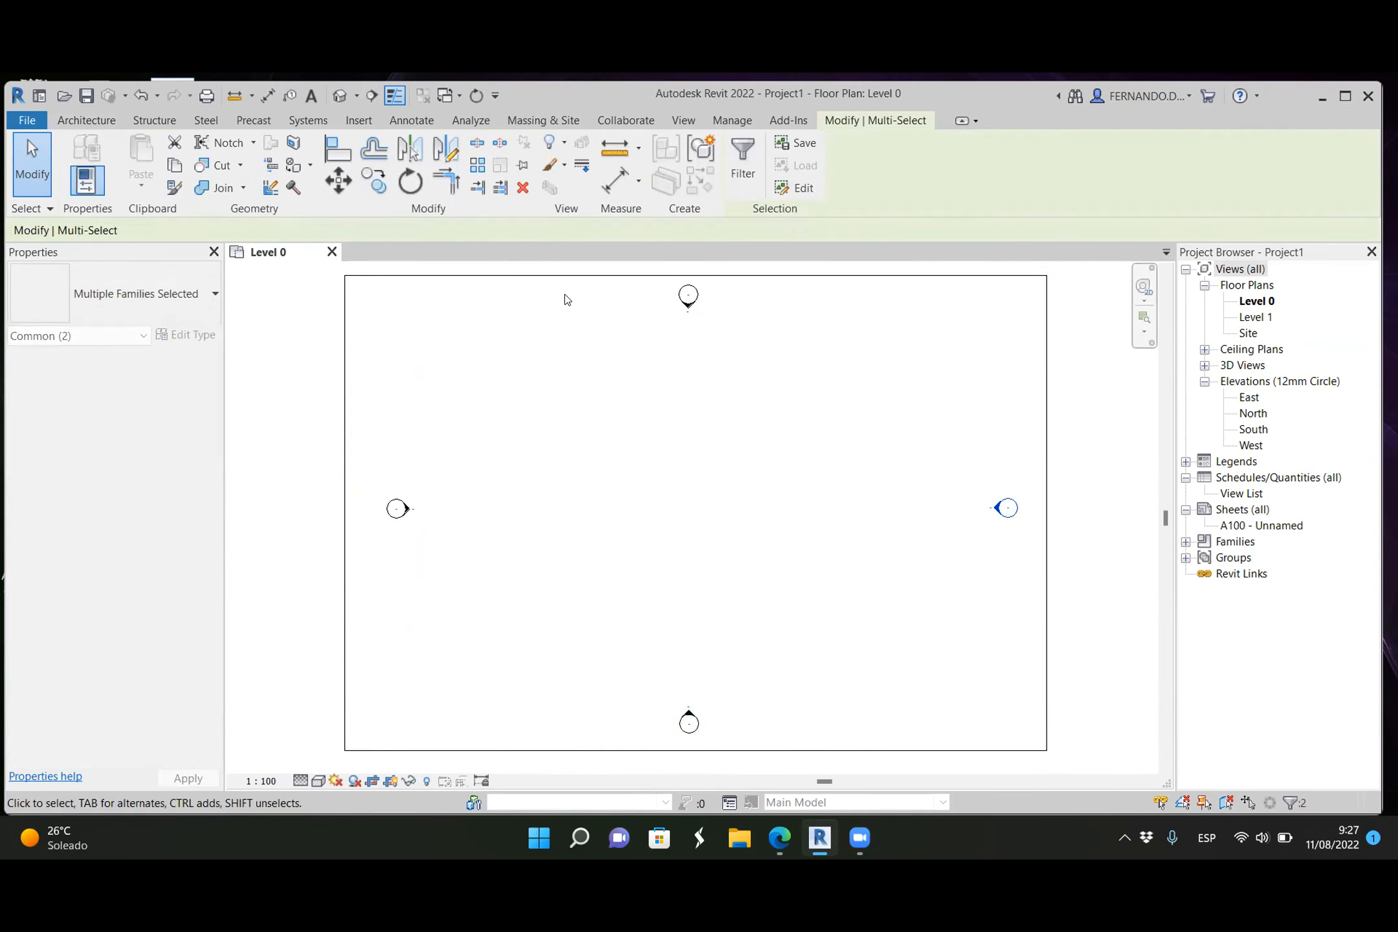
Step: Open the default 3D view and examine the Level 0 and Level 1 datums
click(340, 98)
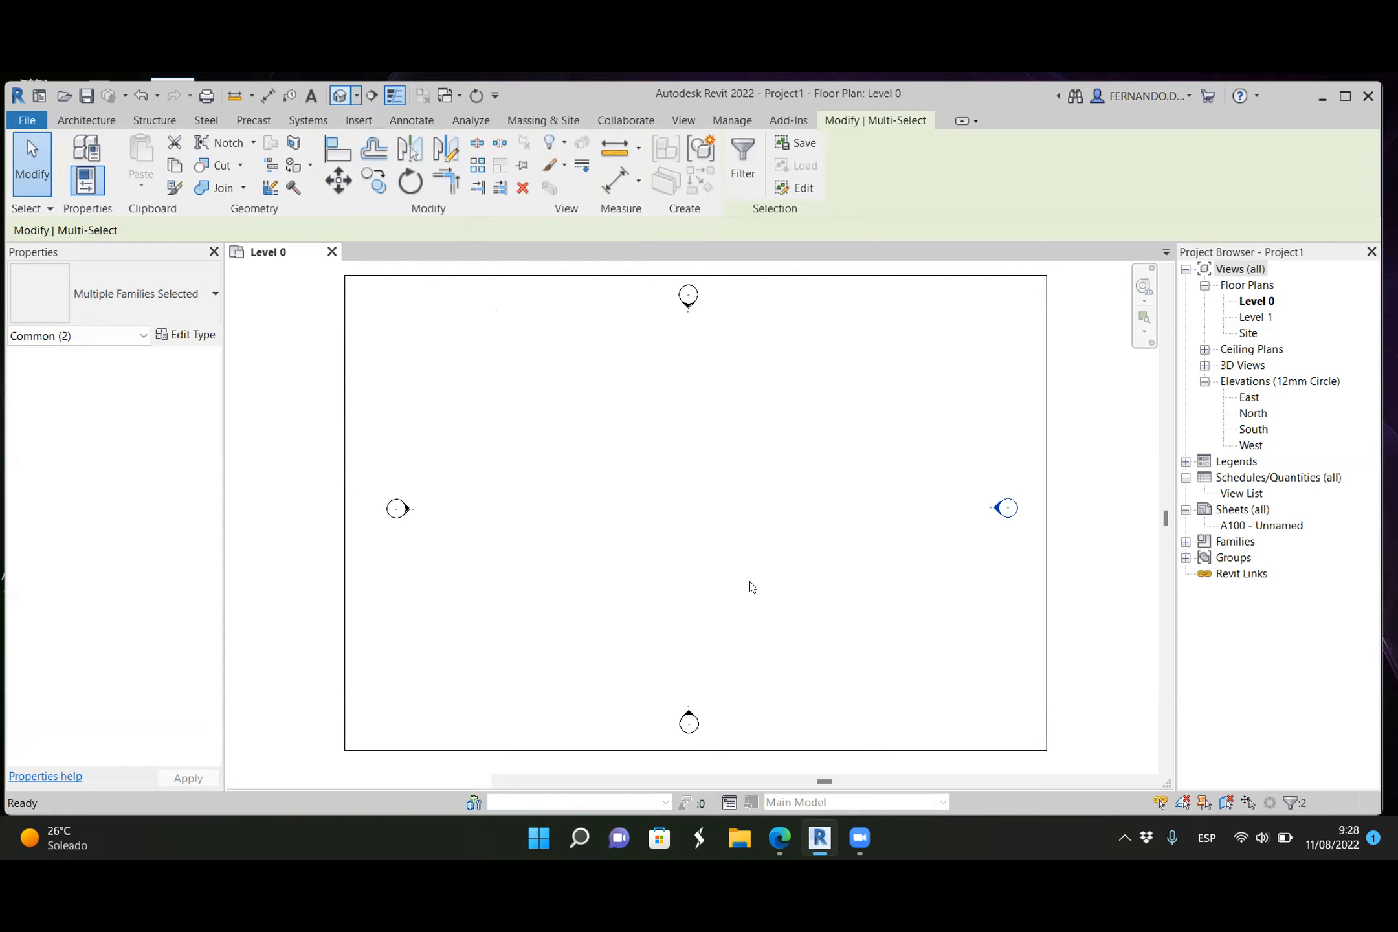
click(751, 587)
scroll(846, 526, down, 3)
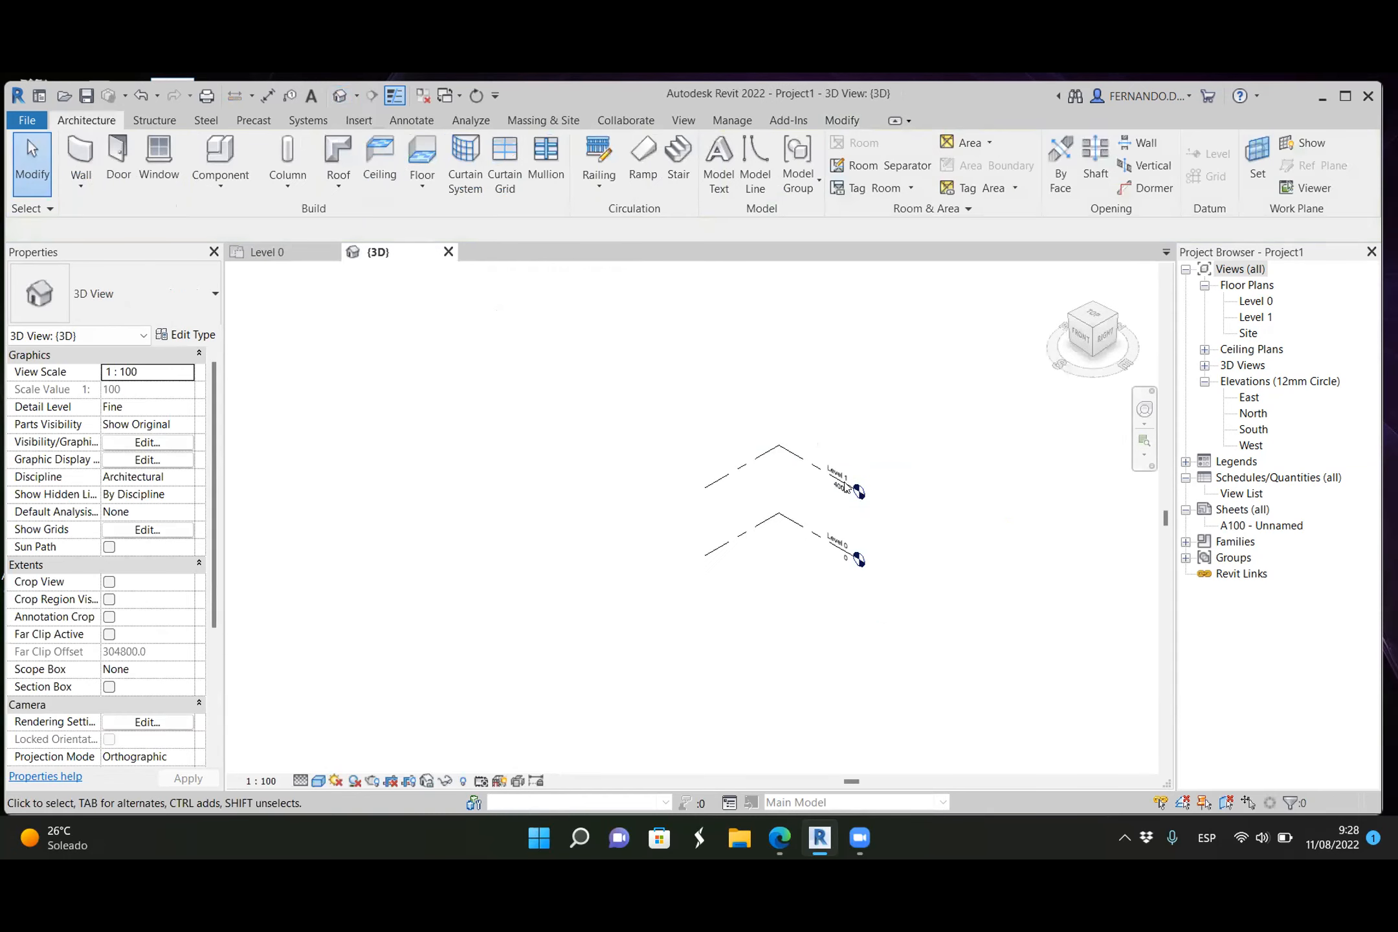
scroll(844, 550, up, 3)
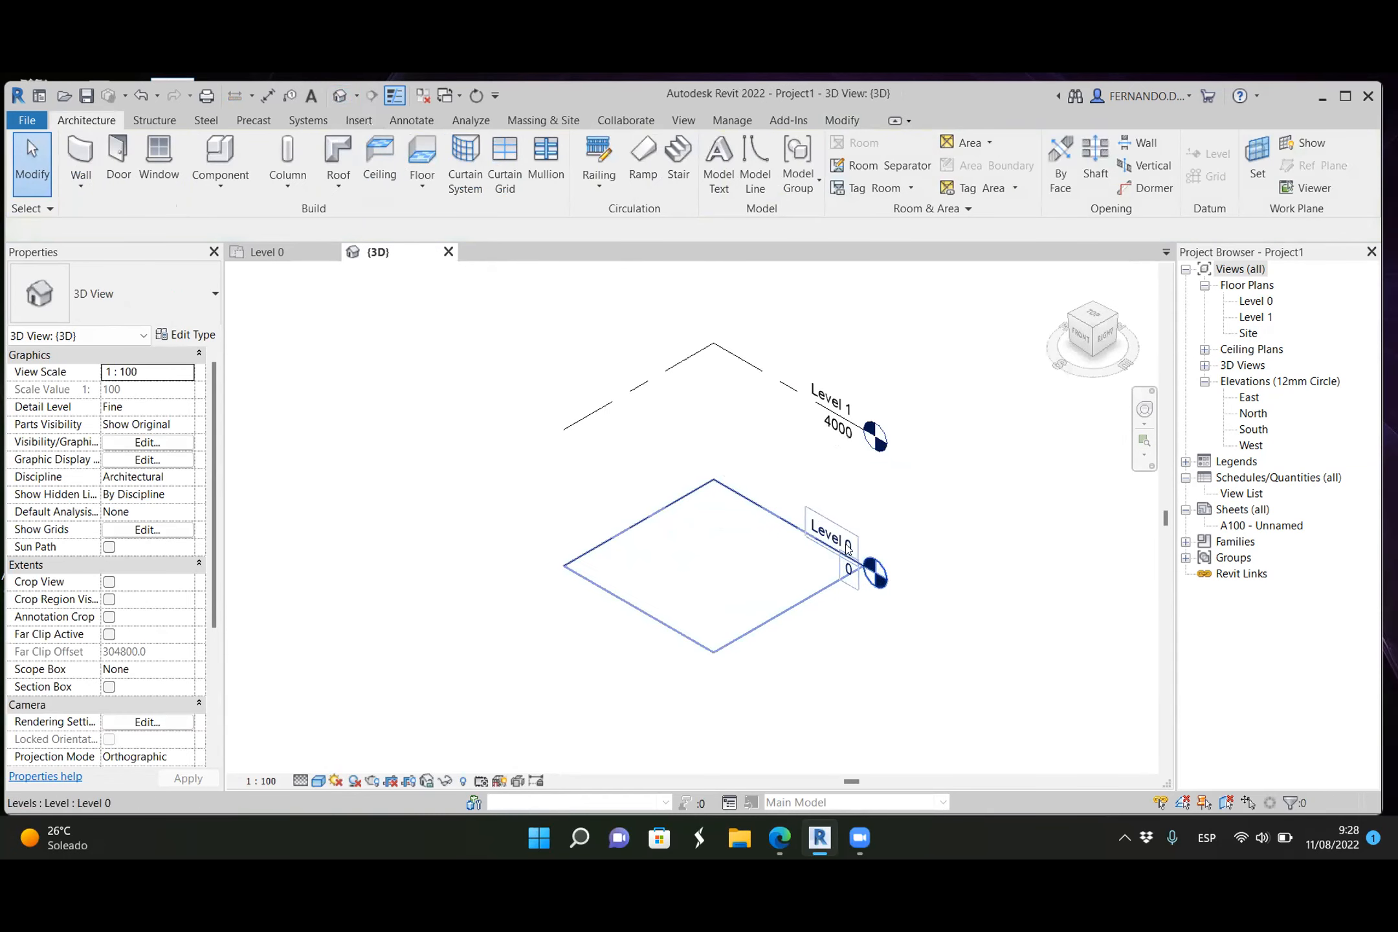
scroll(854, 558, up, 2)
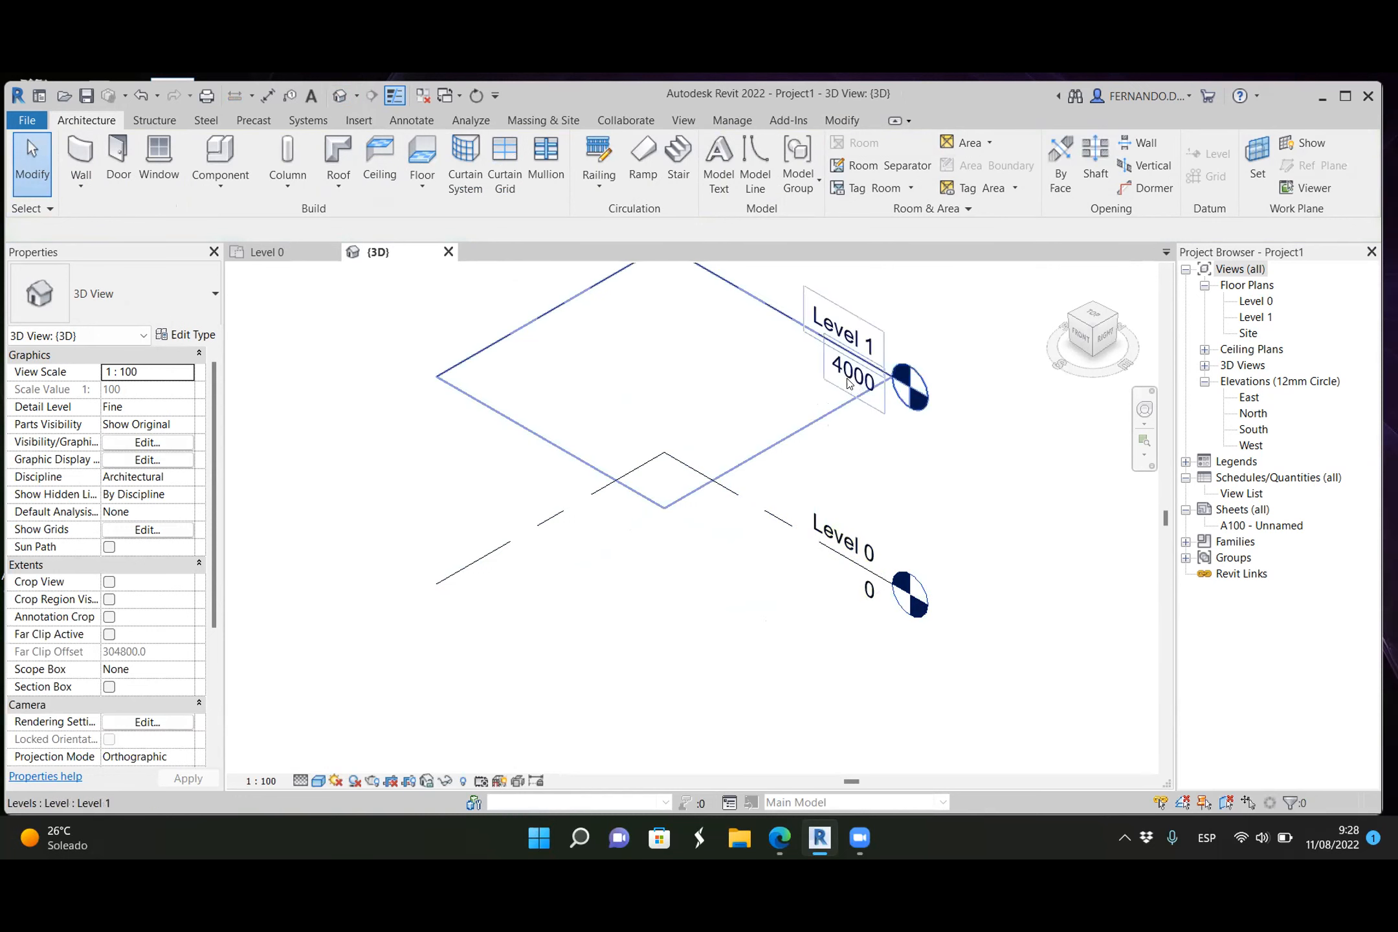
scroll(817, 527, down, 2)
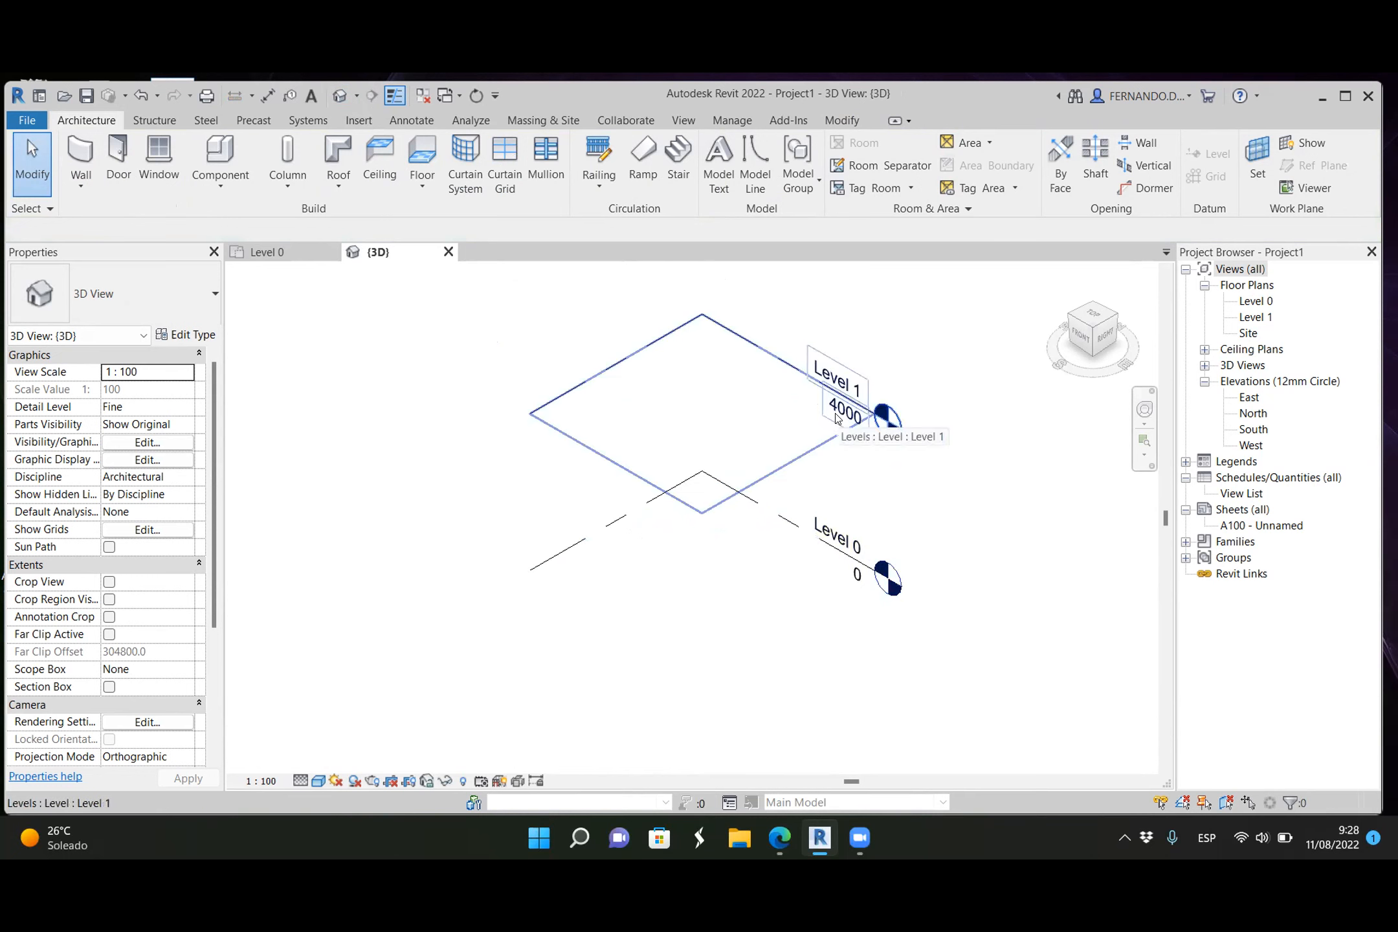
scroll(722, 495, down, 2)
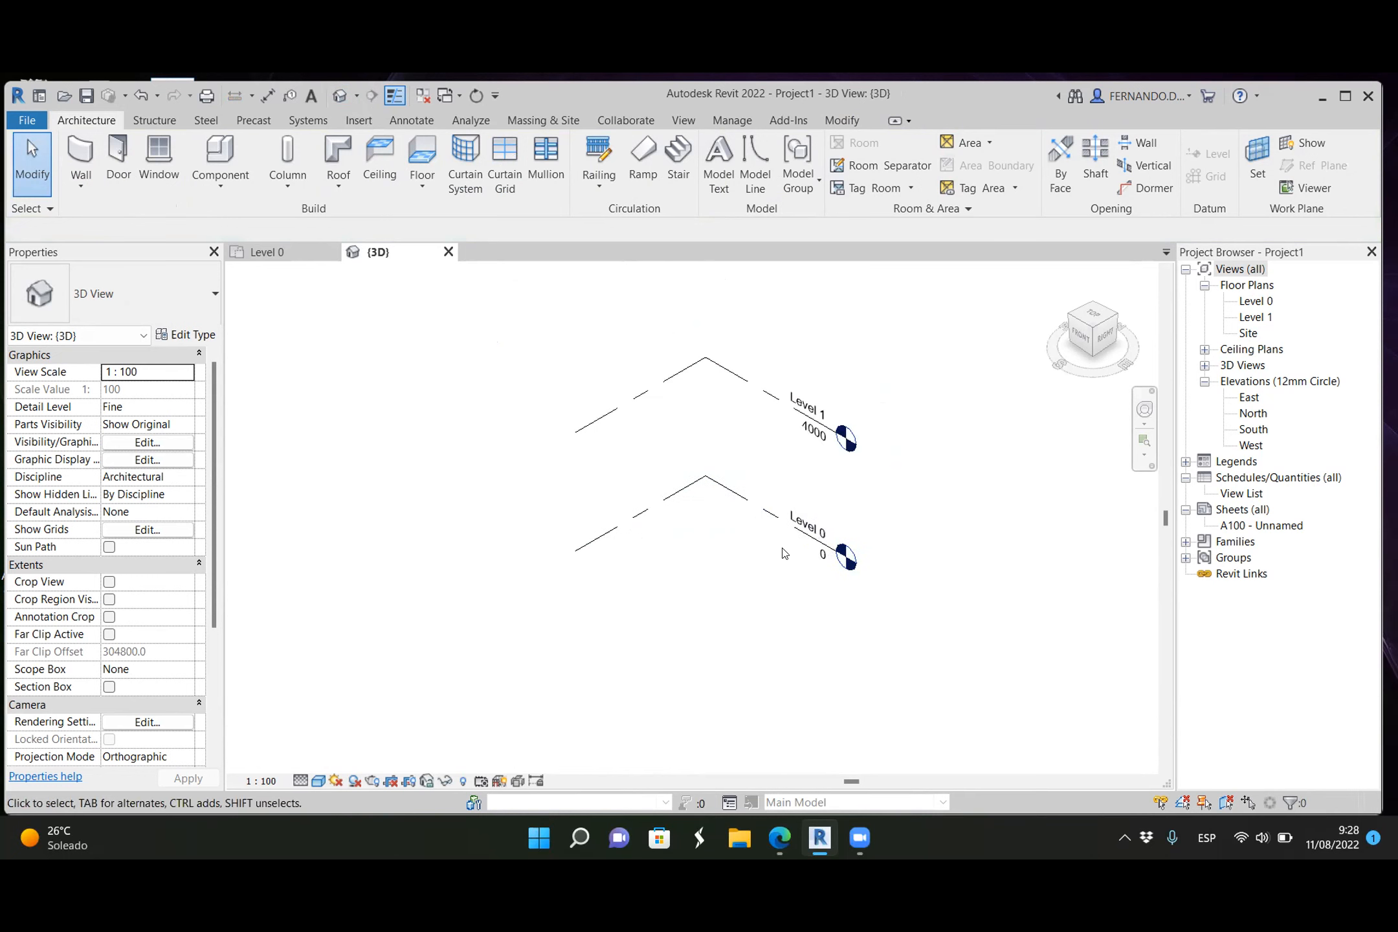
Step: View the Level 0 floor plan briefly and return to the 3D view
click(272, 253)
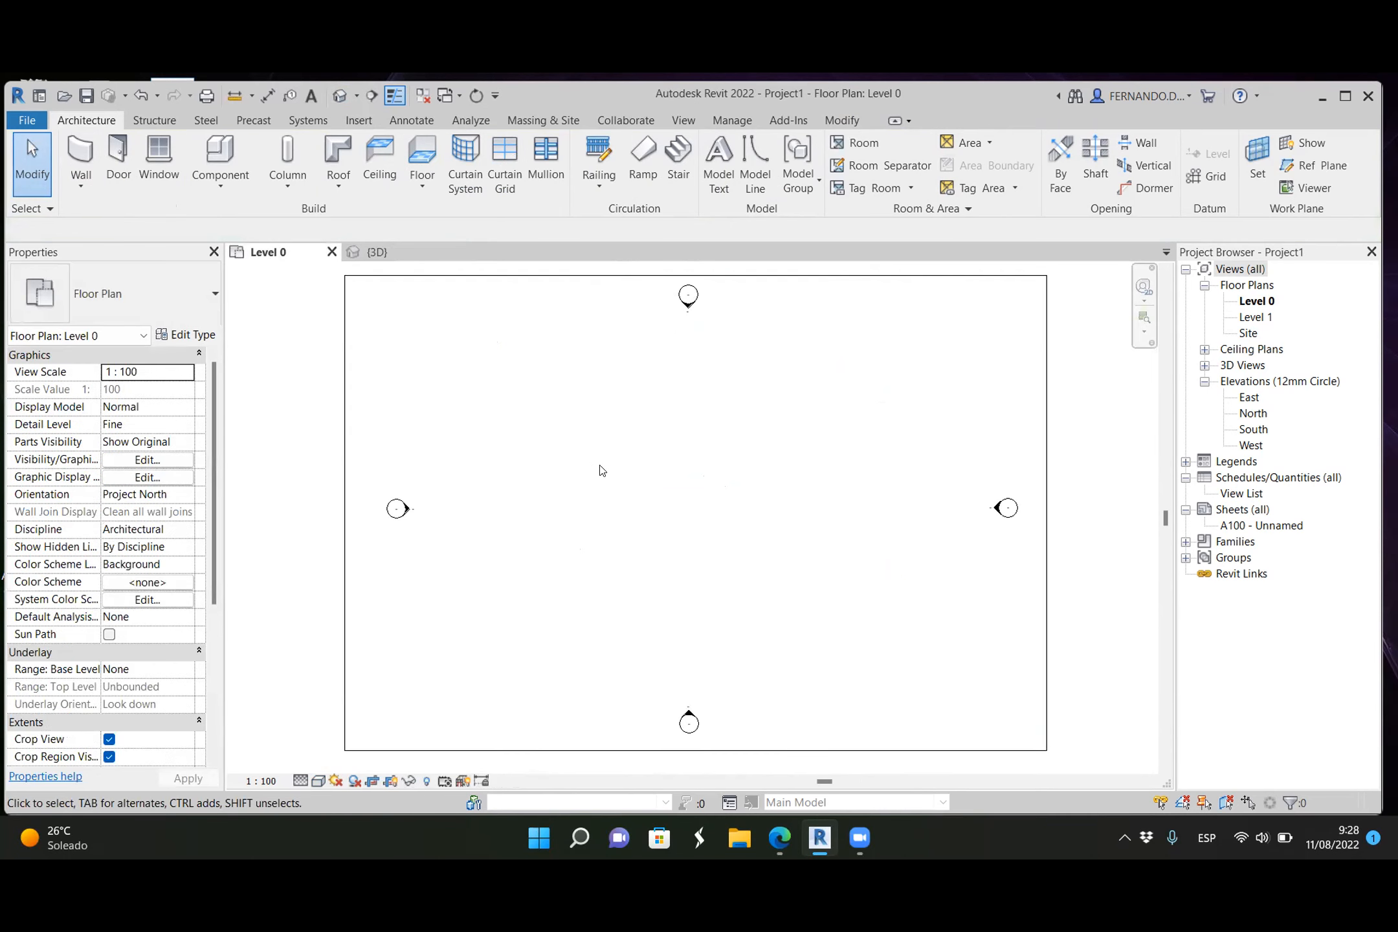
click(370, 253)
scroll(740, 440, up, 2)
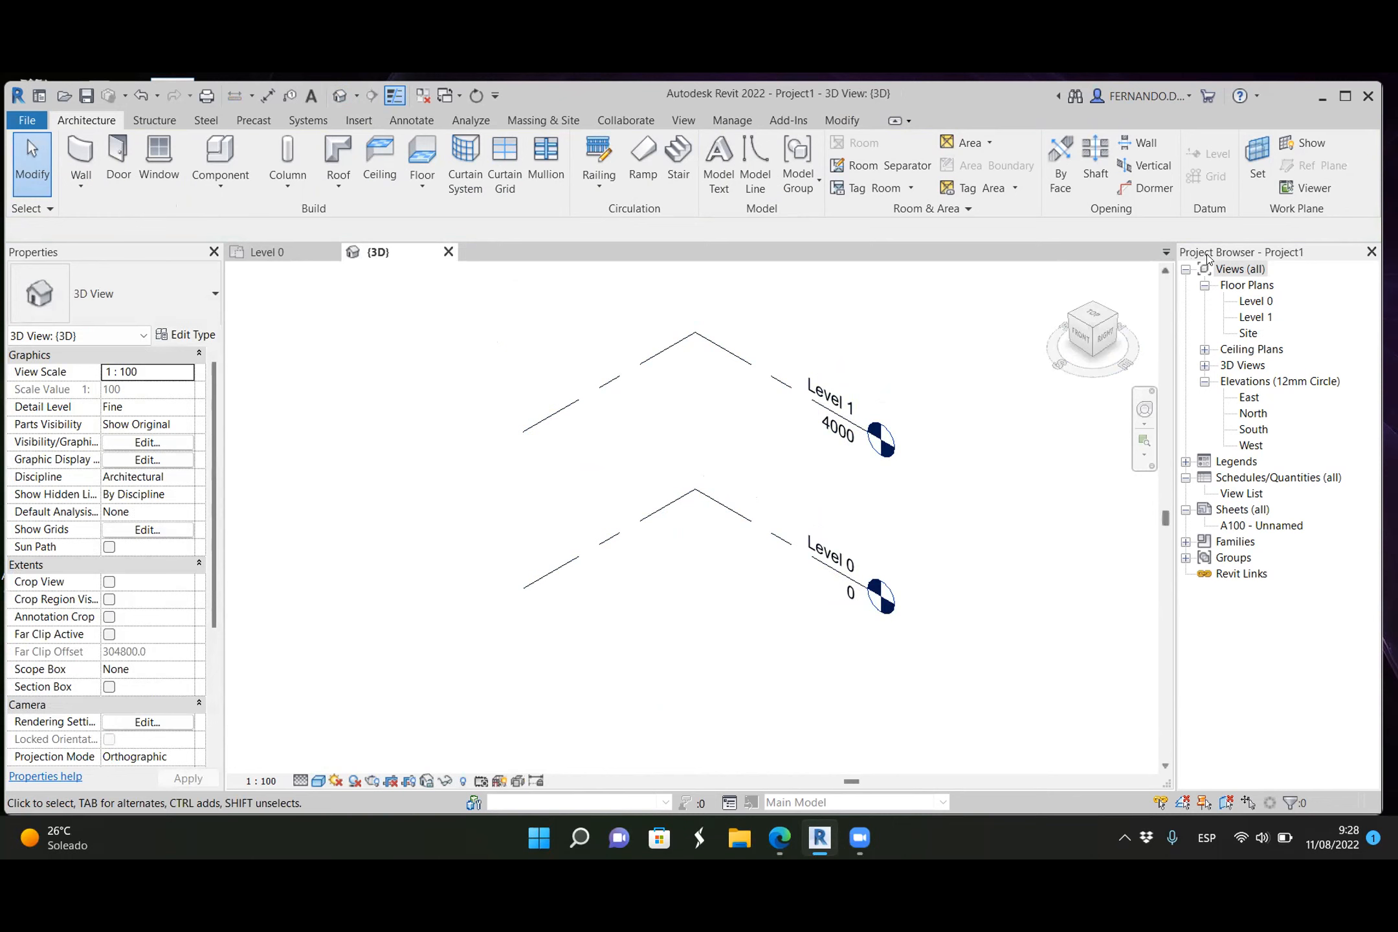
Step: Dock the Project Browser beside the Properties palette and undock it again as a floating window
drag(1215, 253, 500, 402)
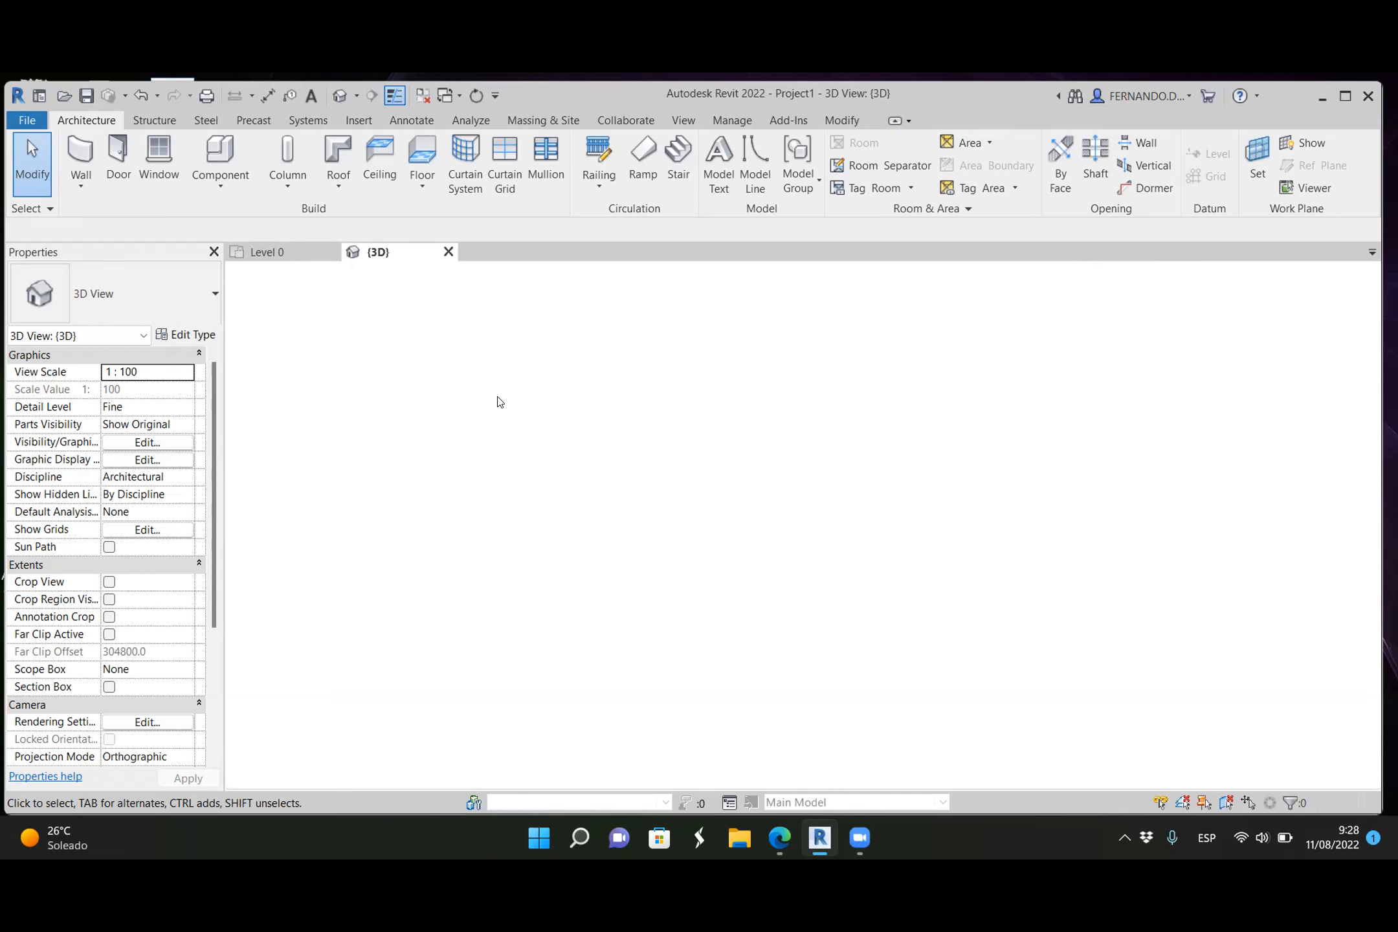
drag(498, 396, 76, 601)
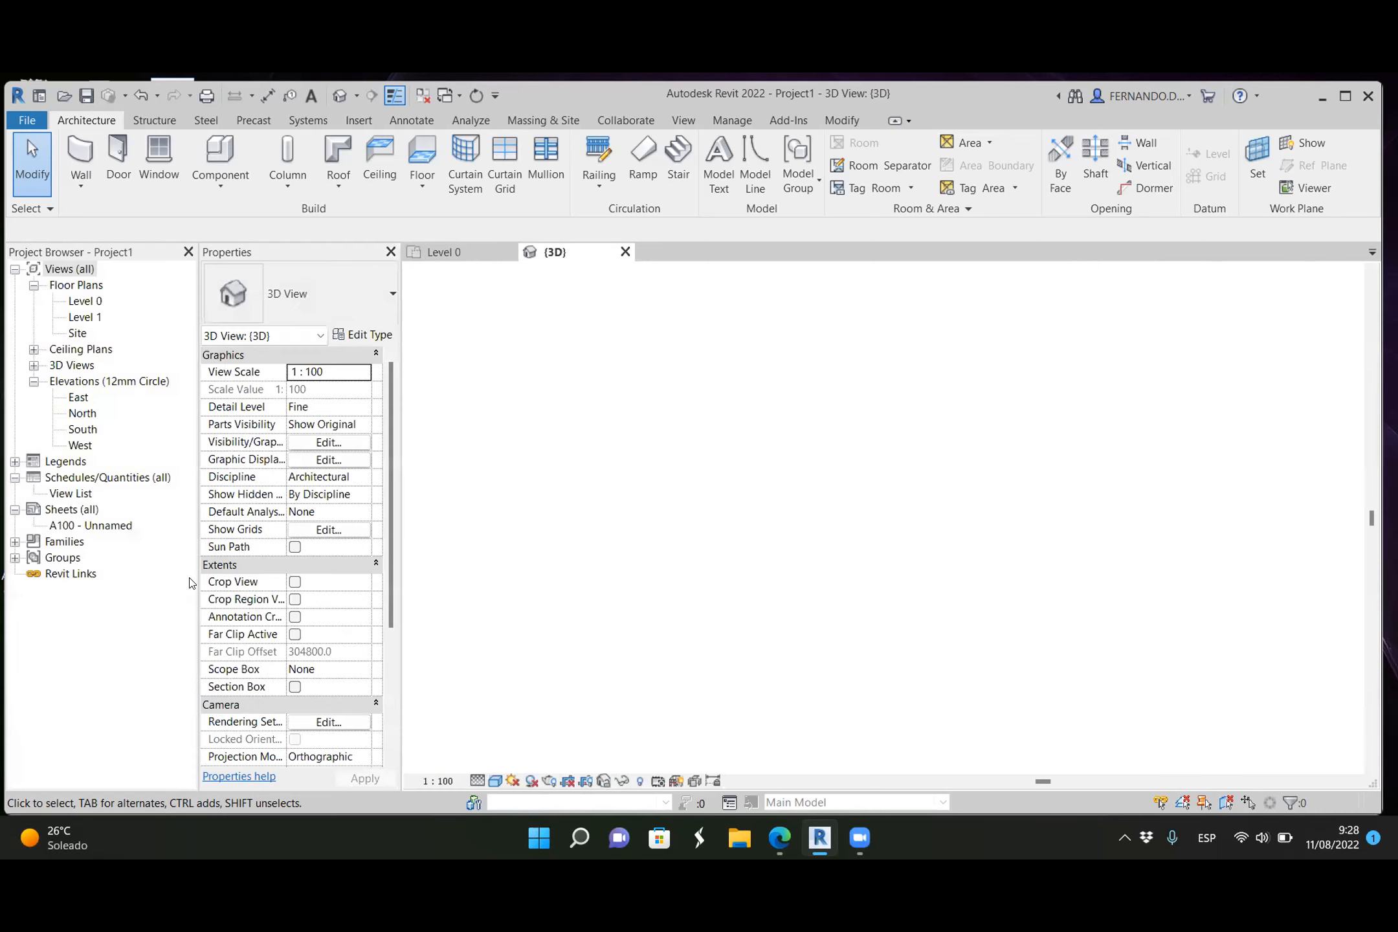
drag(152, 257, 224, 326)
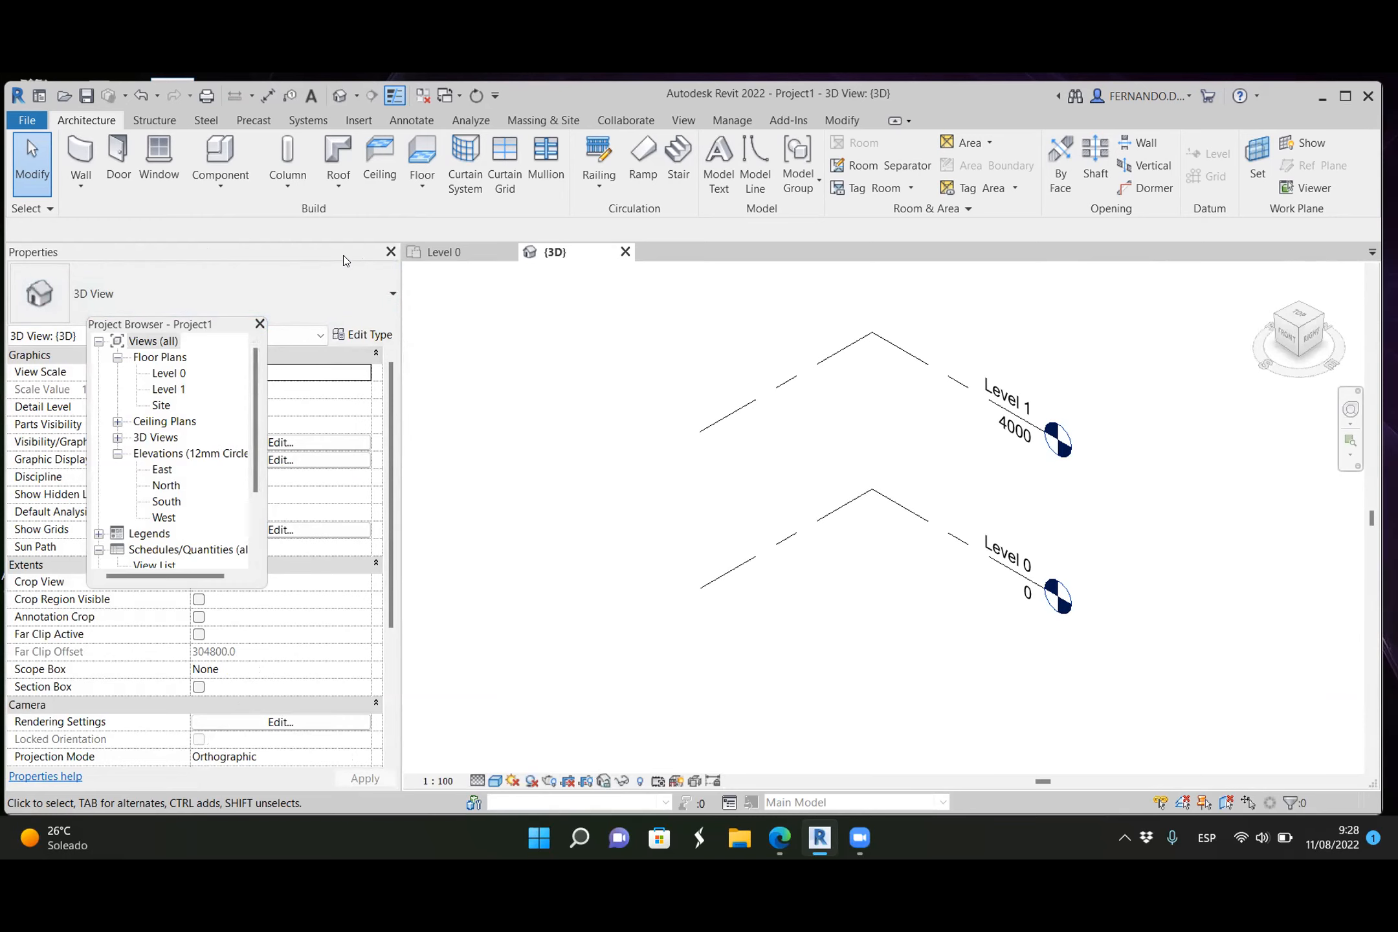
Step: Undock and narrow the Properties palette, and close both it and the floating Project Browser
drag(344, 256, 356, 321)
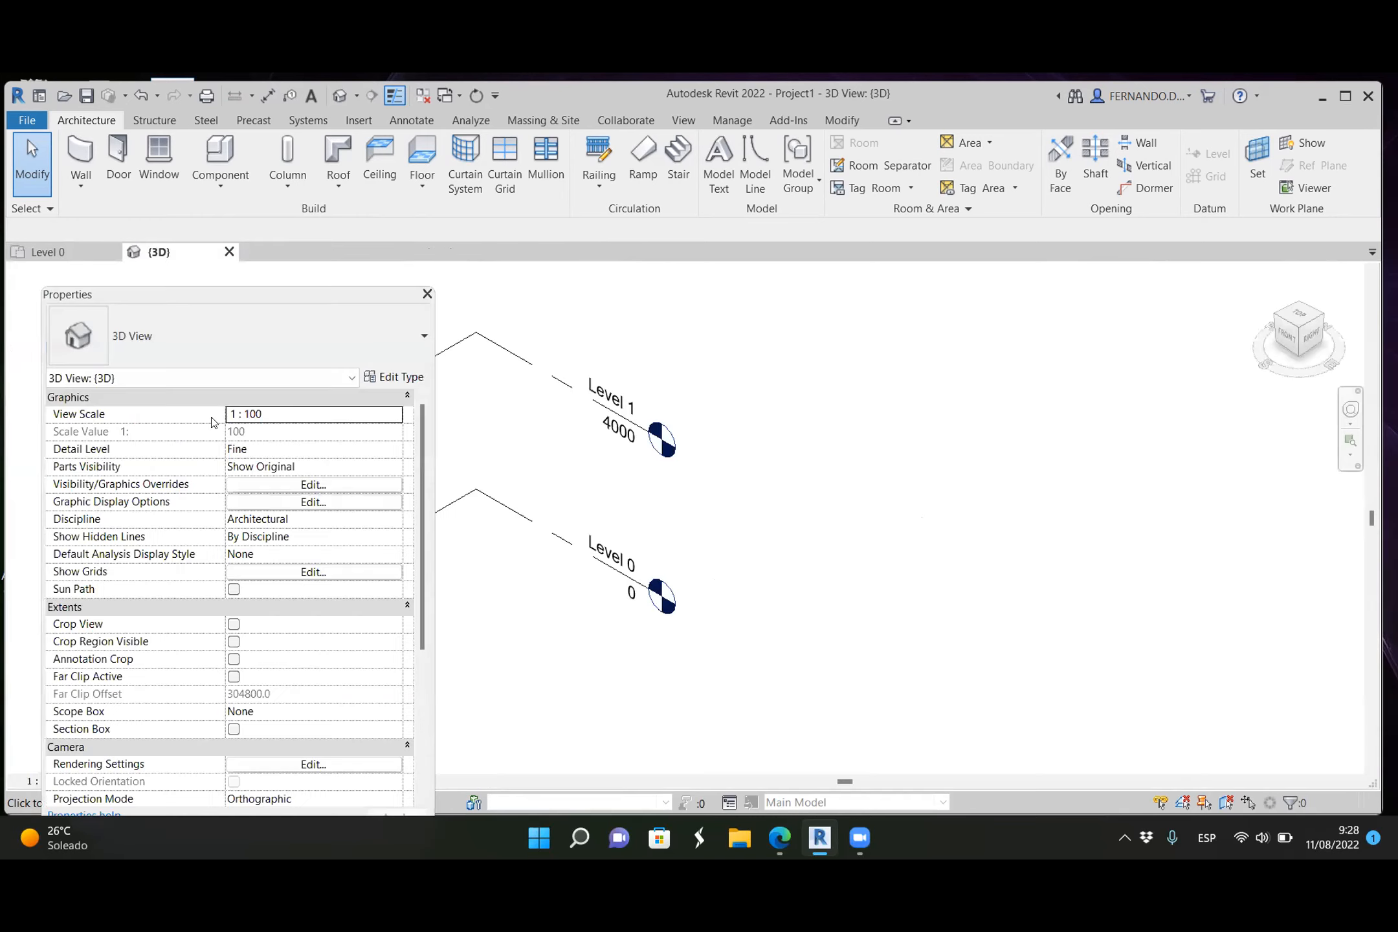
drag(354, 296, 302, 270)
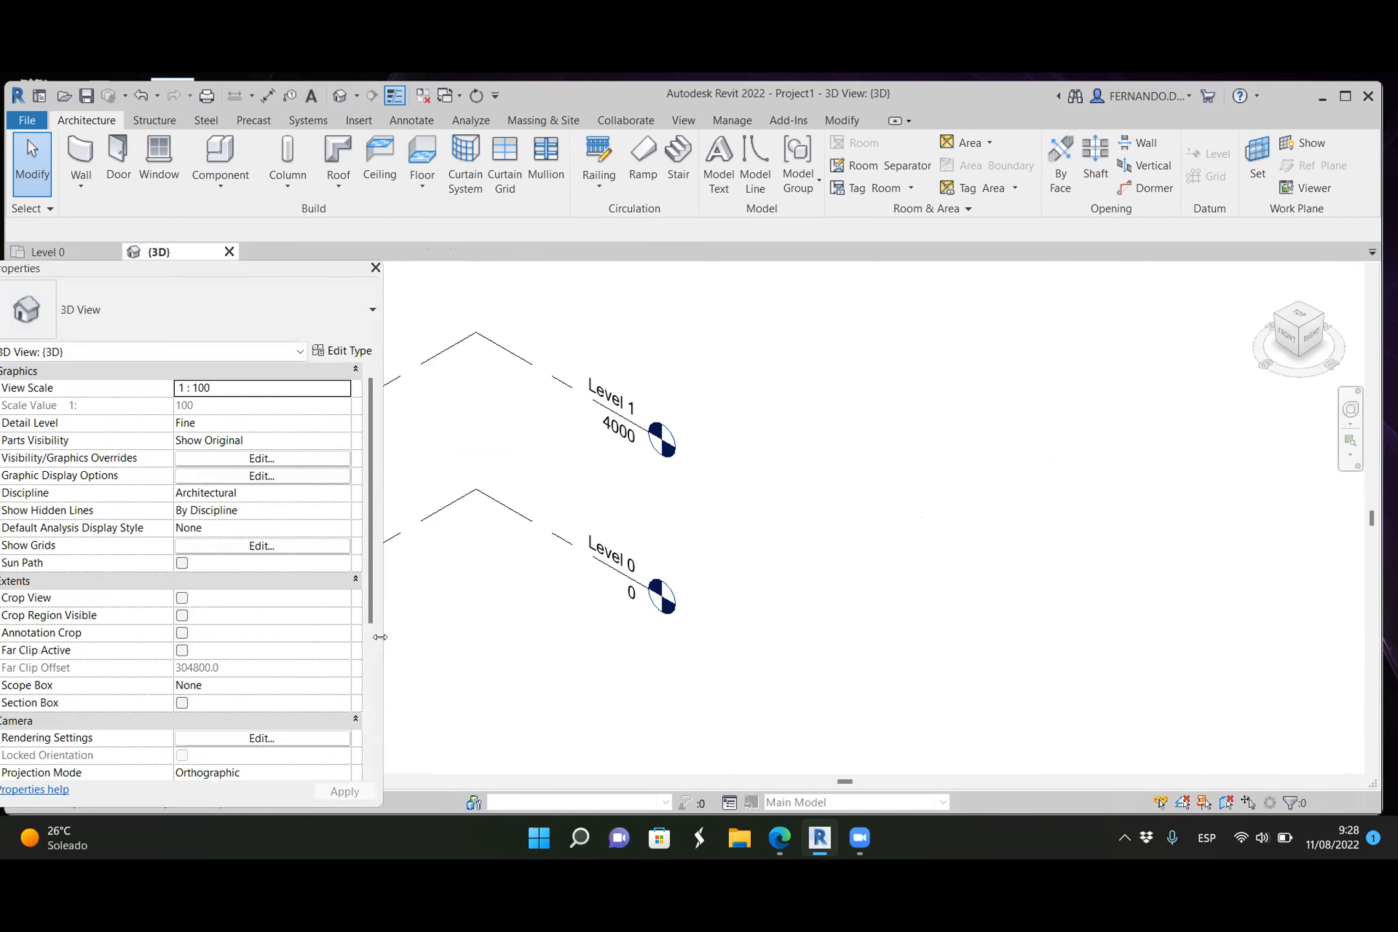
drag(380, 637, 244, 544)
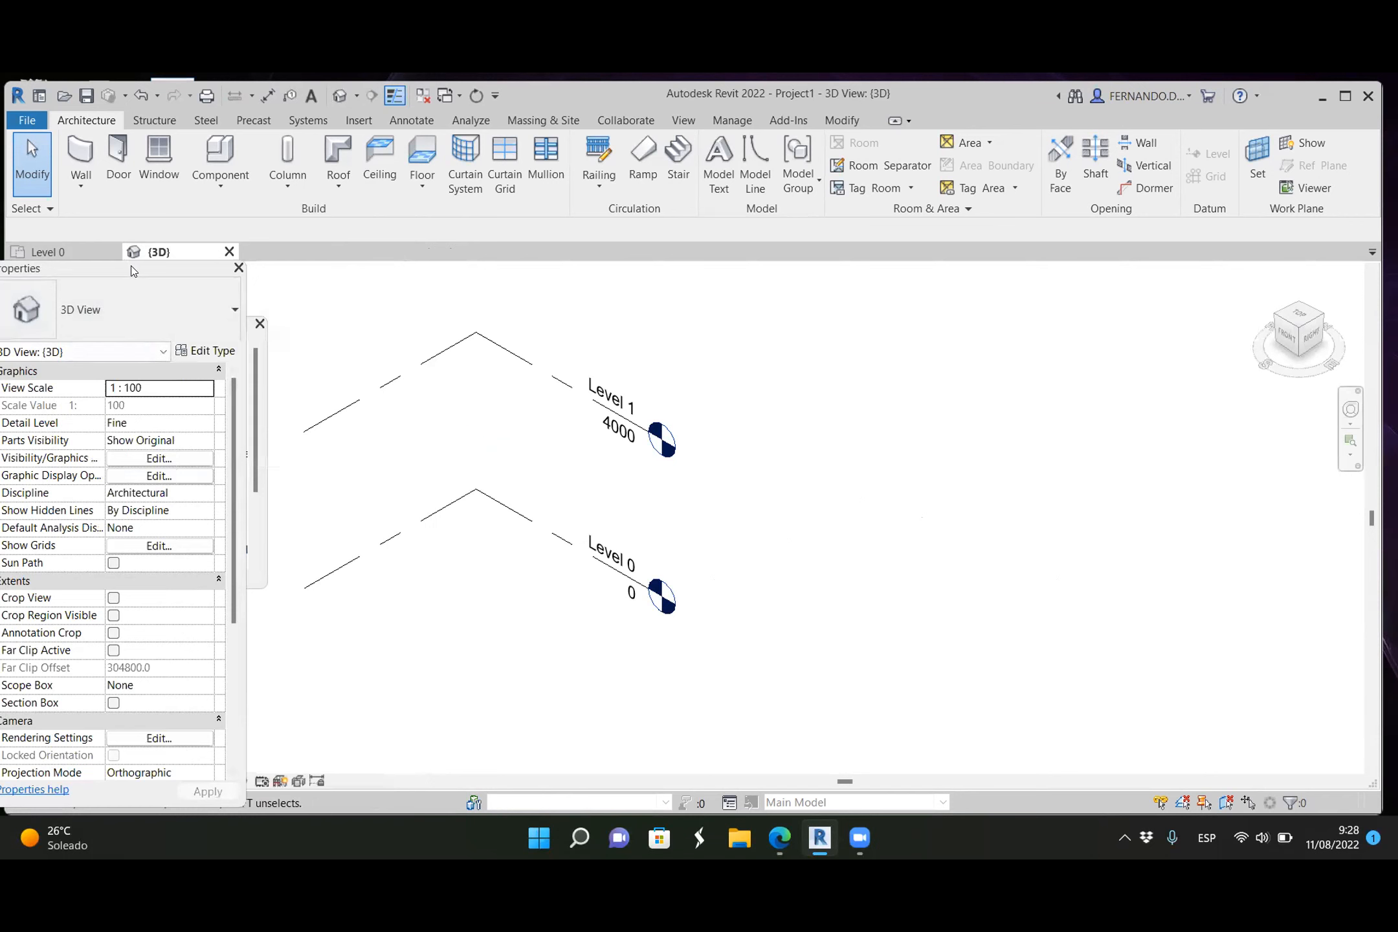
drag(130, 266, 190, 261)
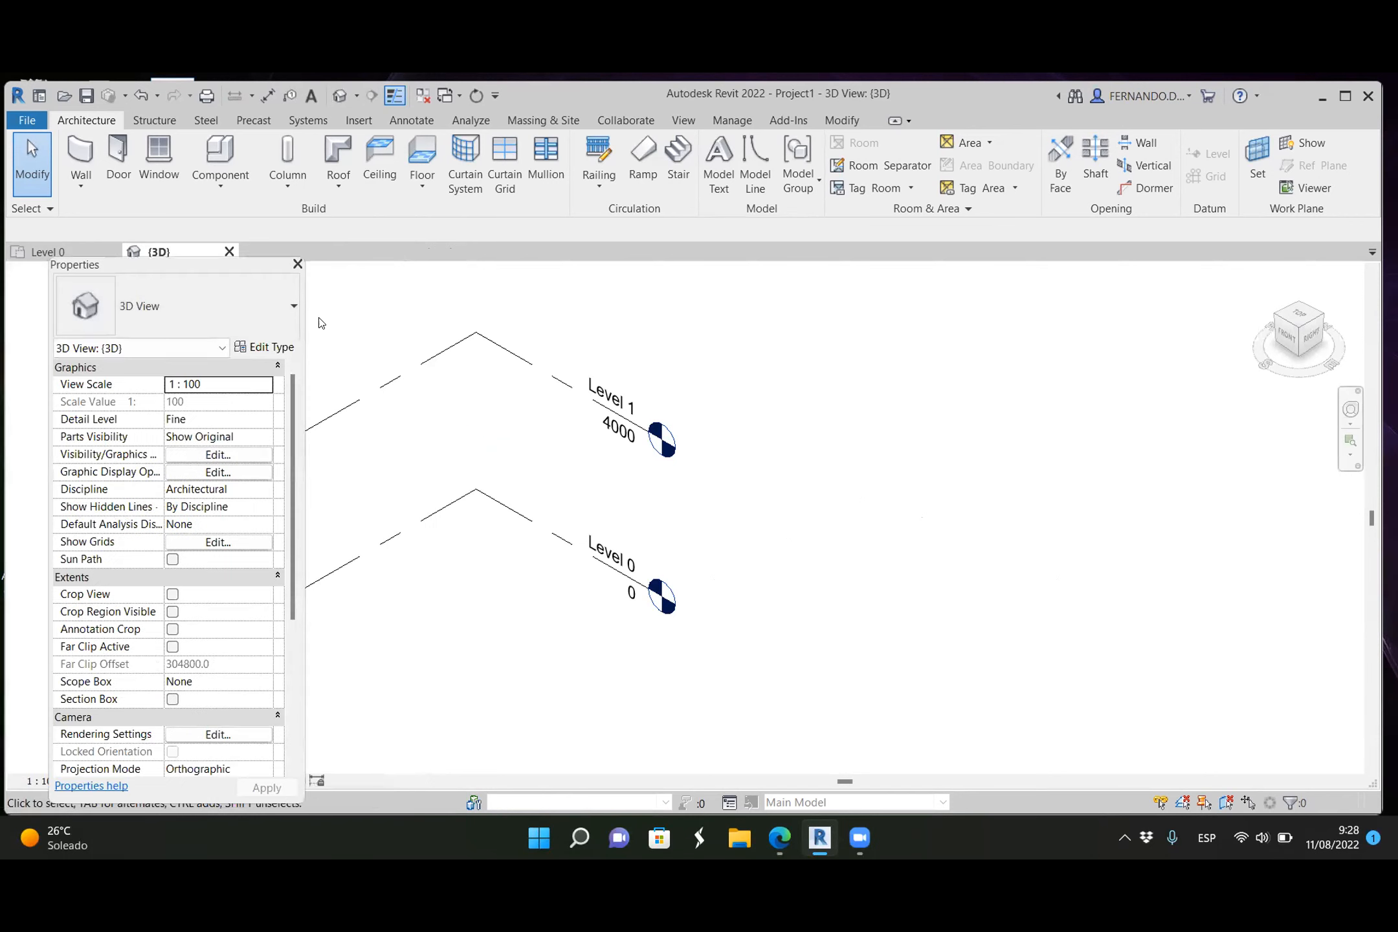
click(297, 264)
click(259, 323)
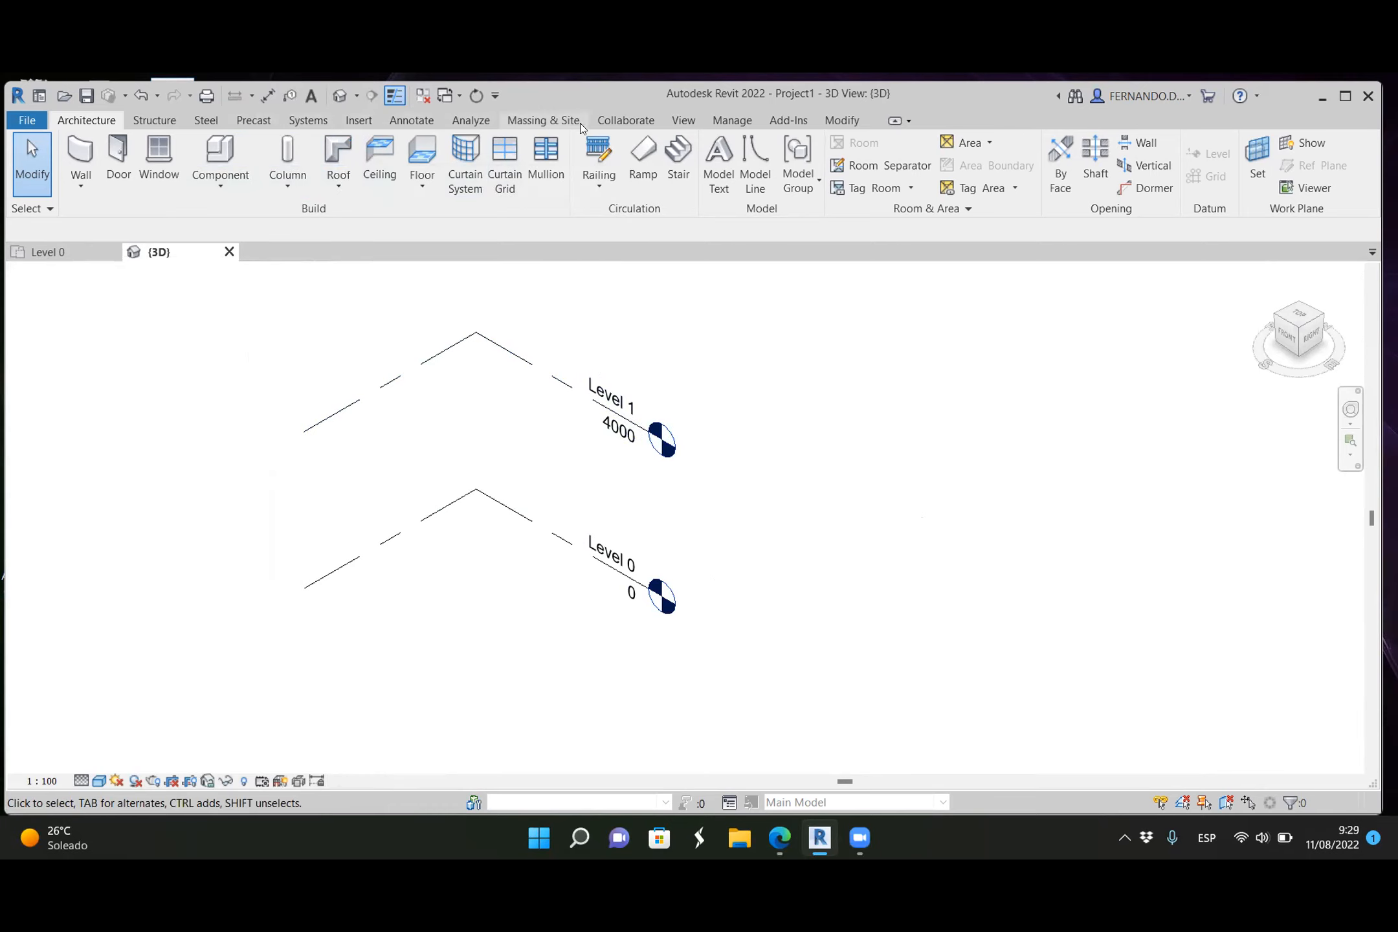
Step: Turn the Project Browser and the Properties palette back on in the user interface display settings
click(687, 121)
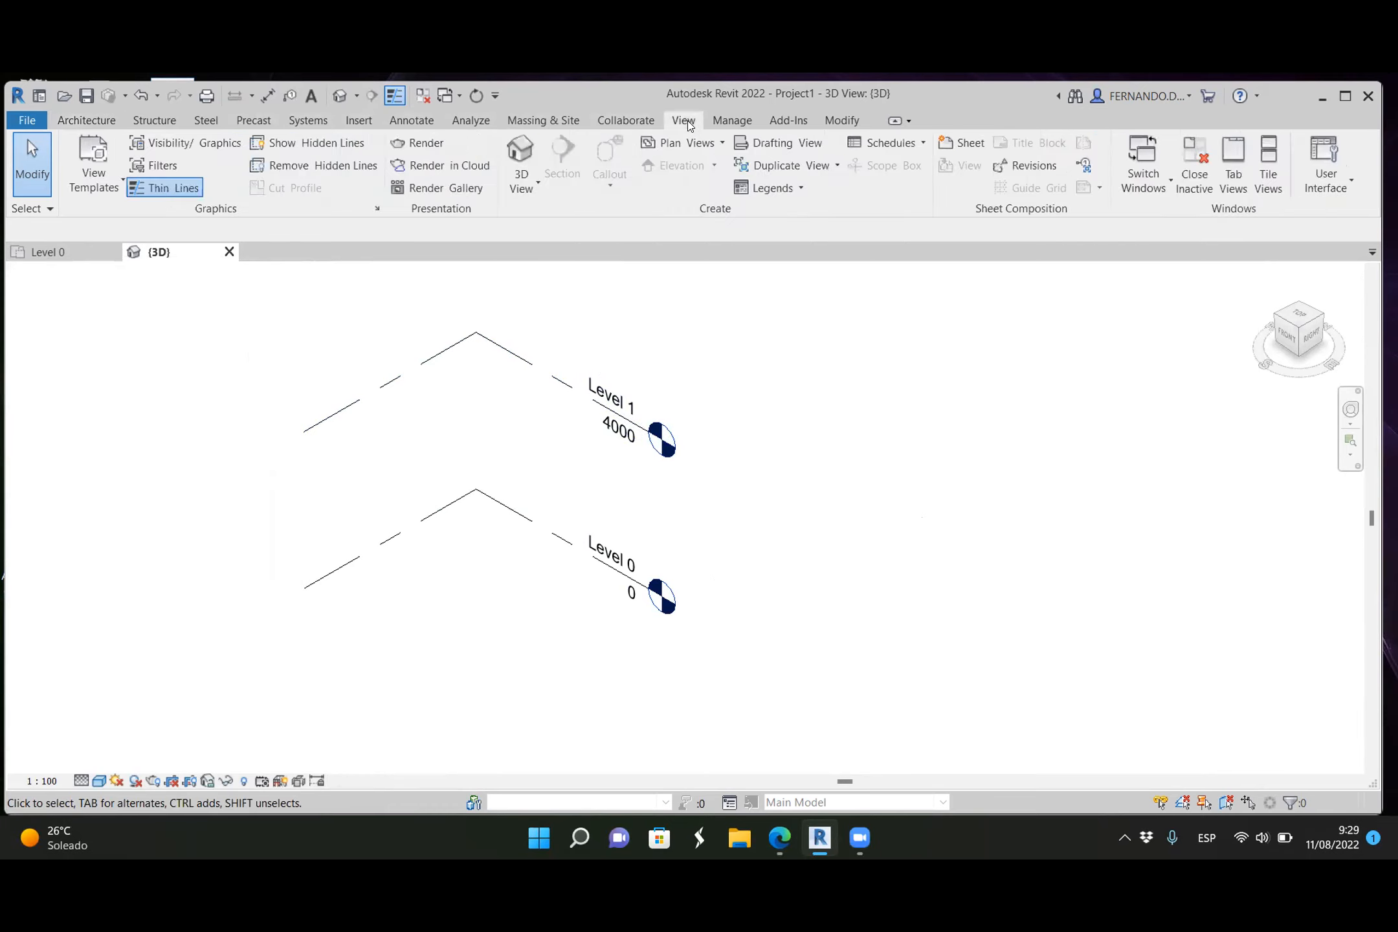
click(1349, 181)
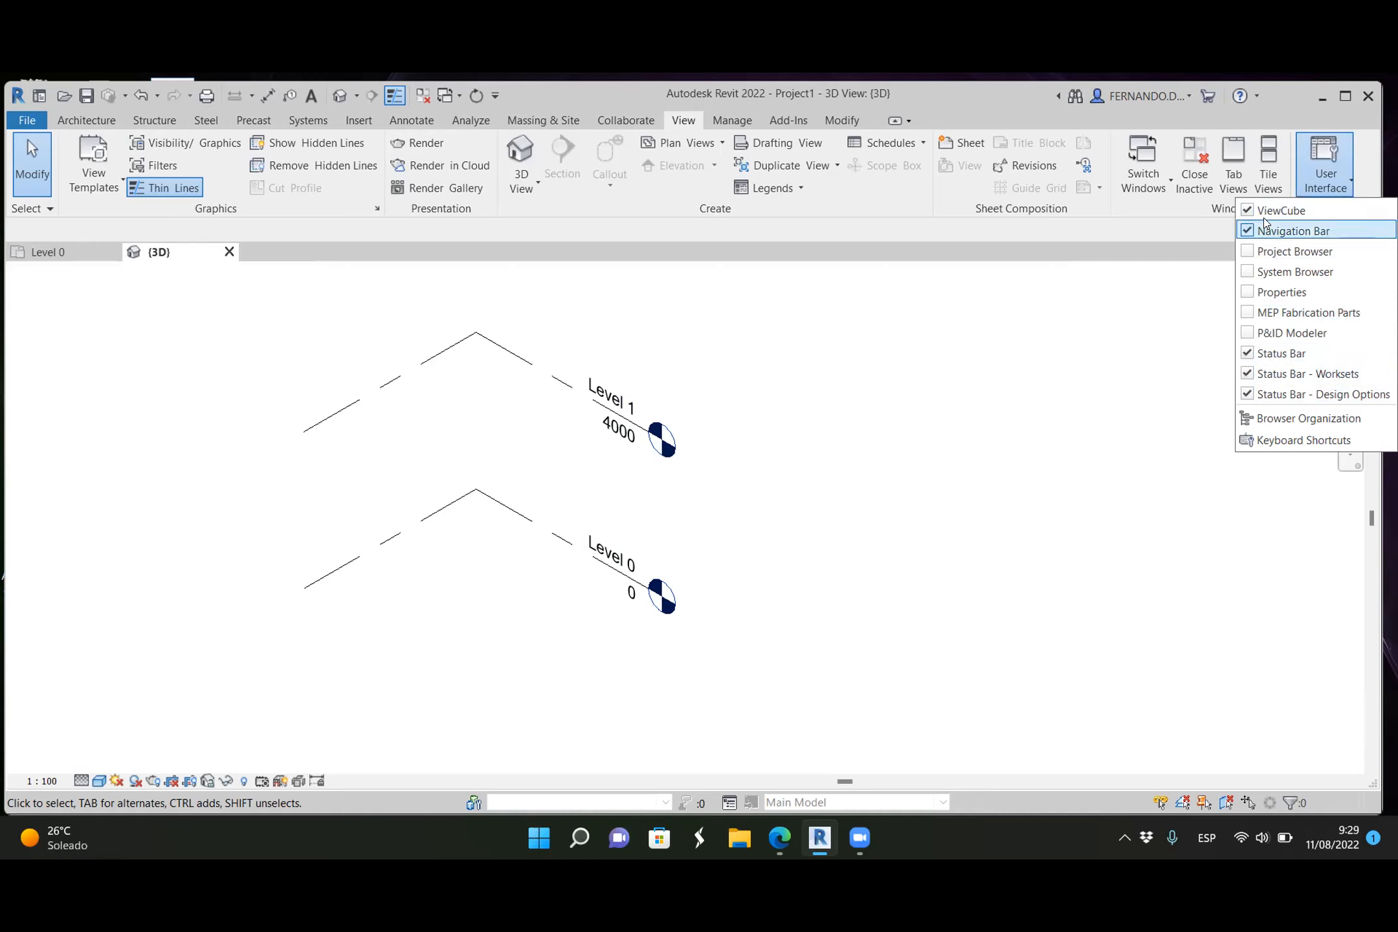
click(1249, 253)
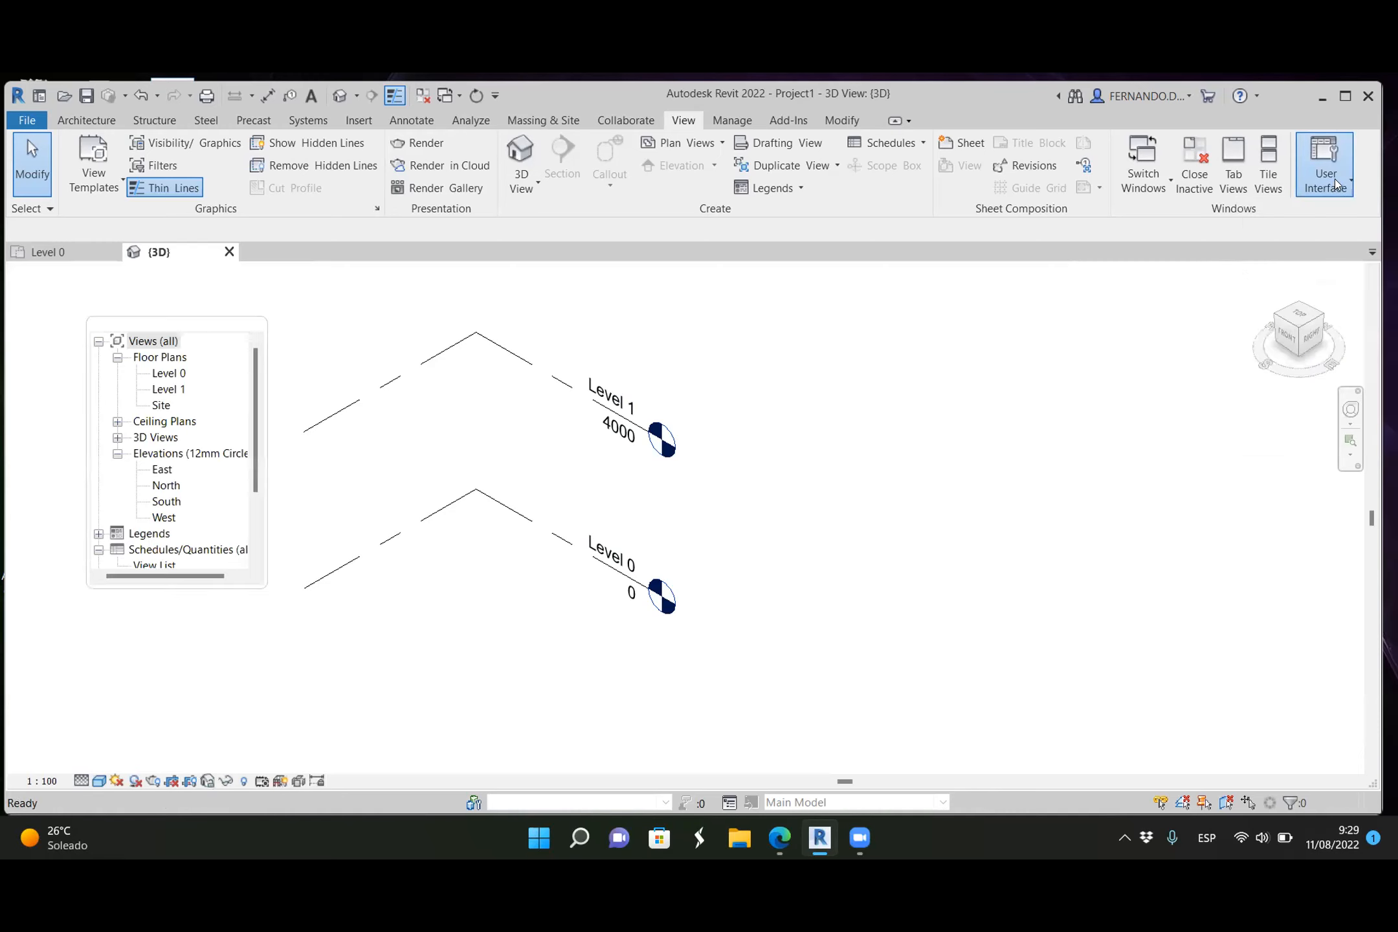
click(1343, 193)
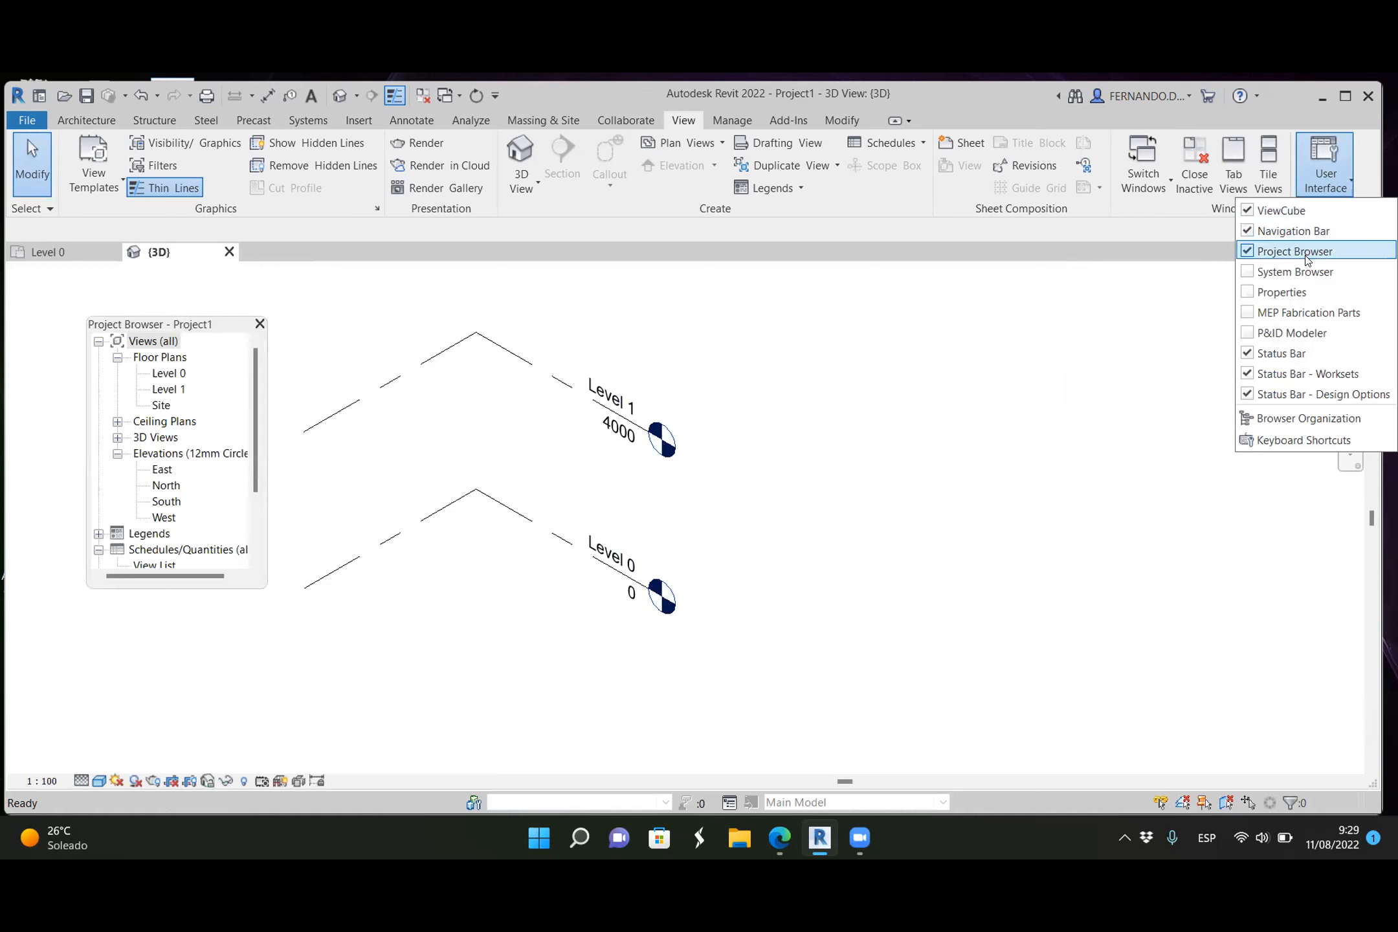
click(1248, 293)
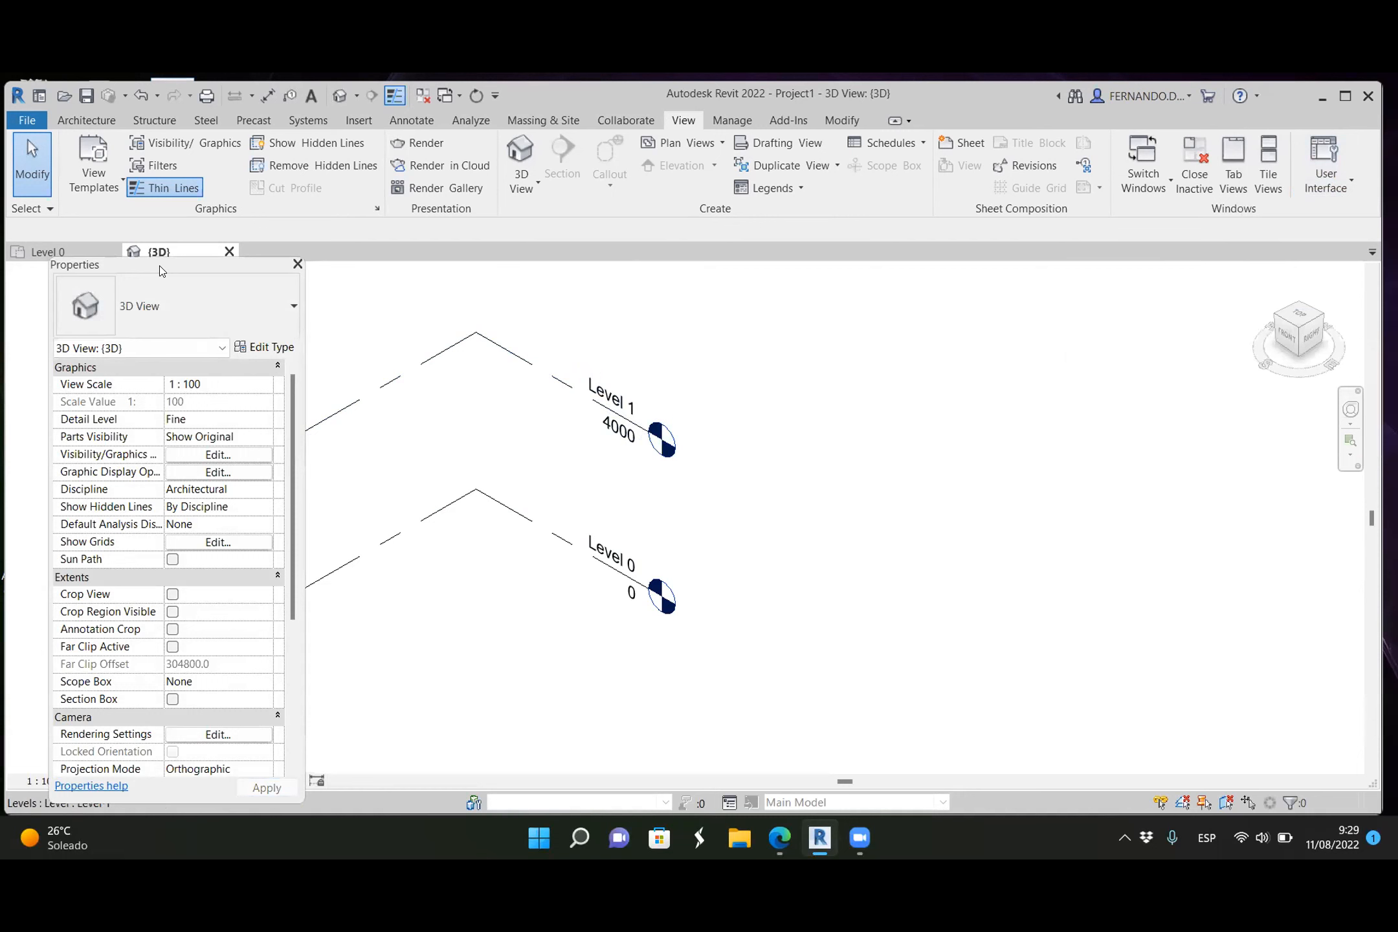
Step: Dock the Project Browser to the right of the drawing area and Properties to the left, and narrow the Properties palette
drag(159, 265, 454, 323)
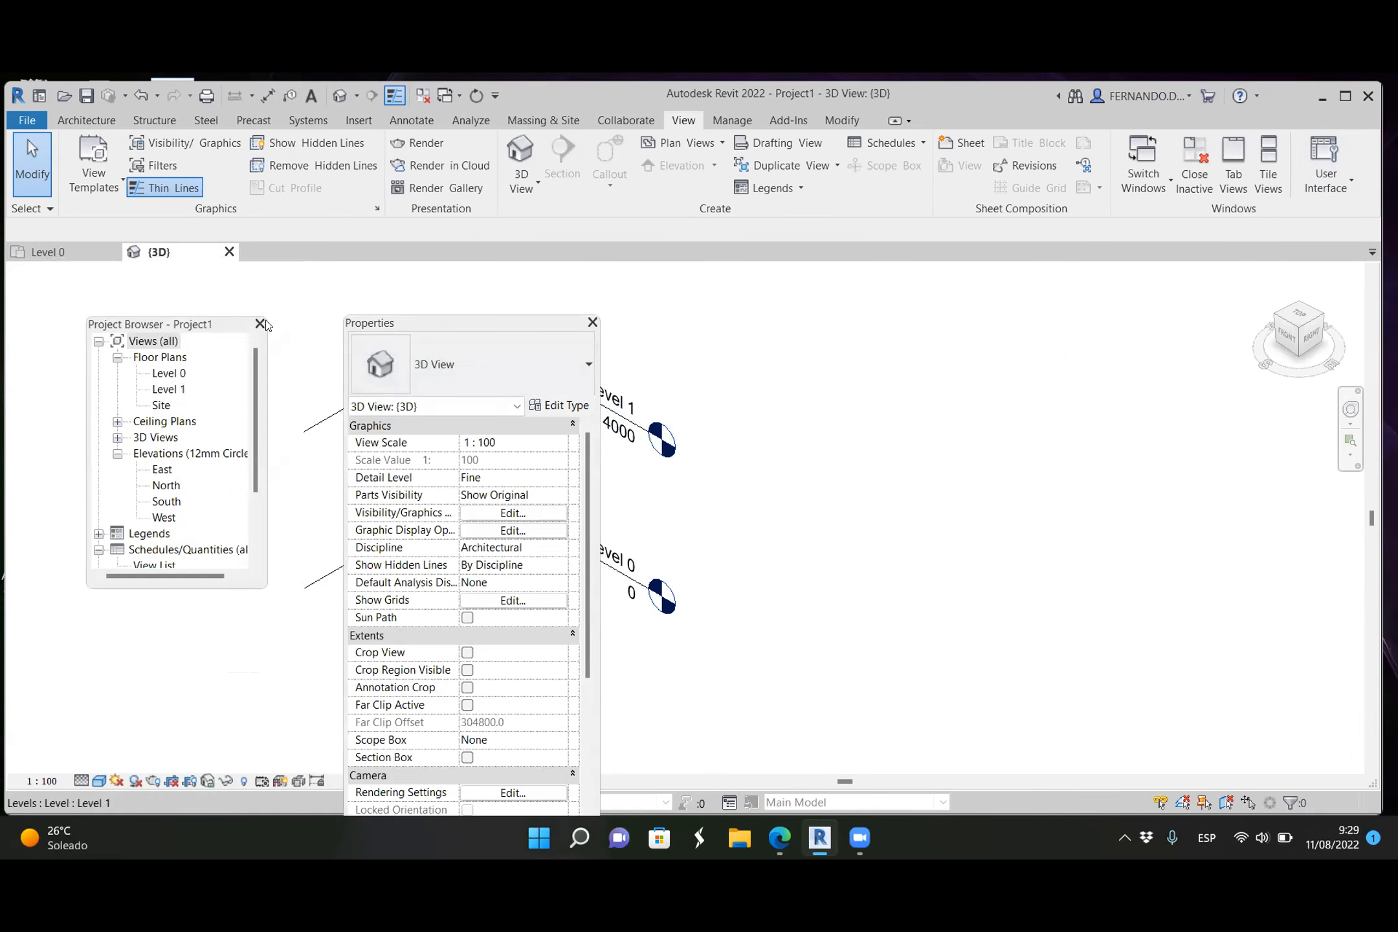
drag(246, 325, 1330, 412)
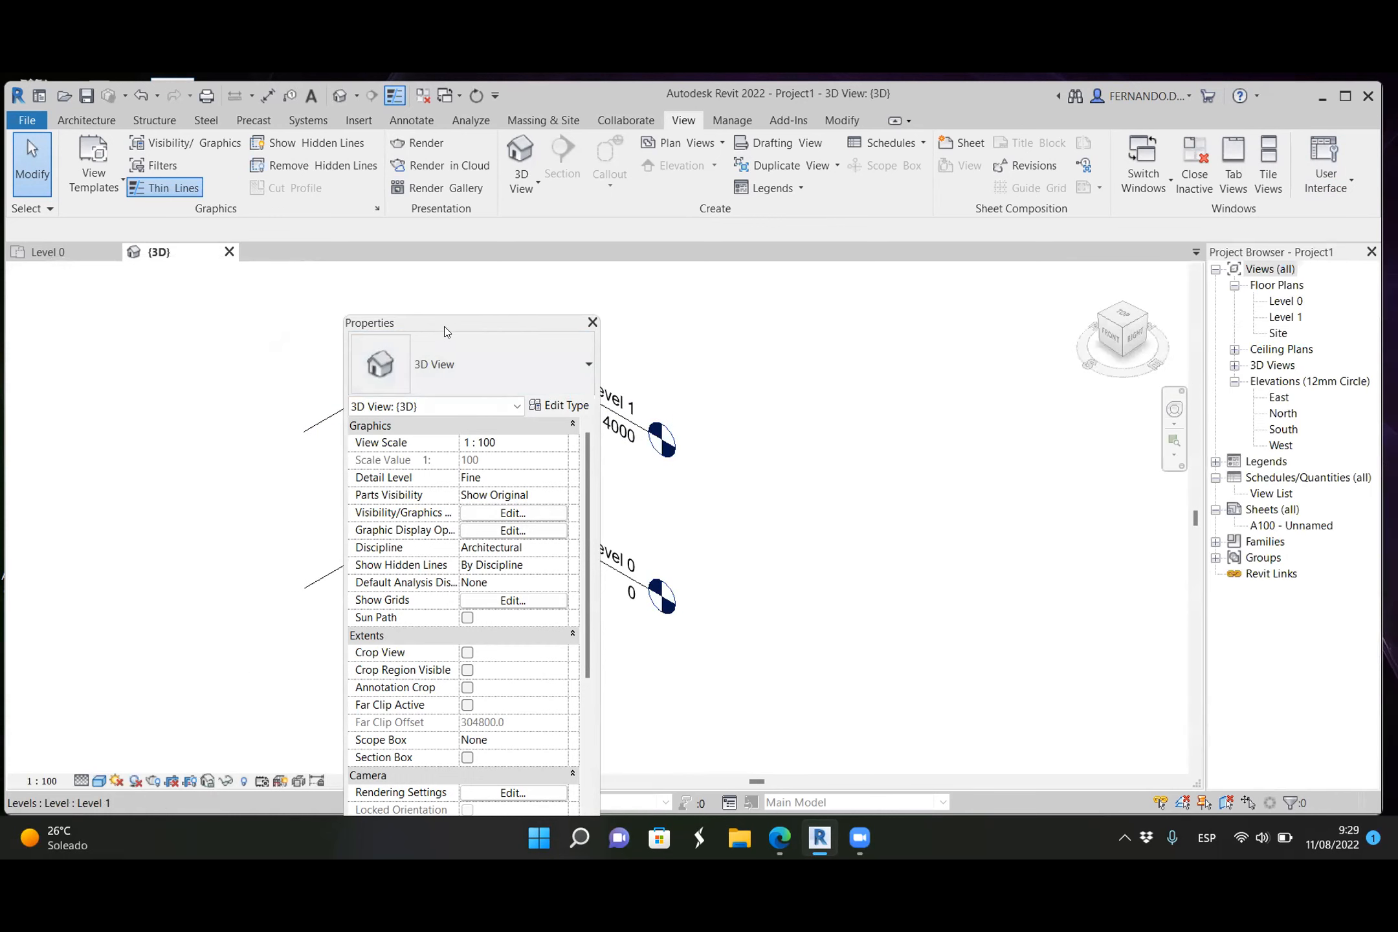
drag(445, 327, 167, 422)
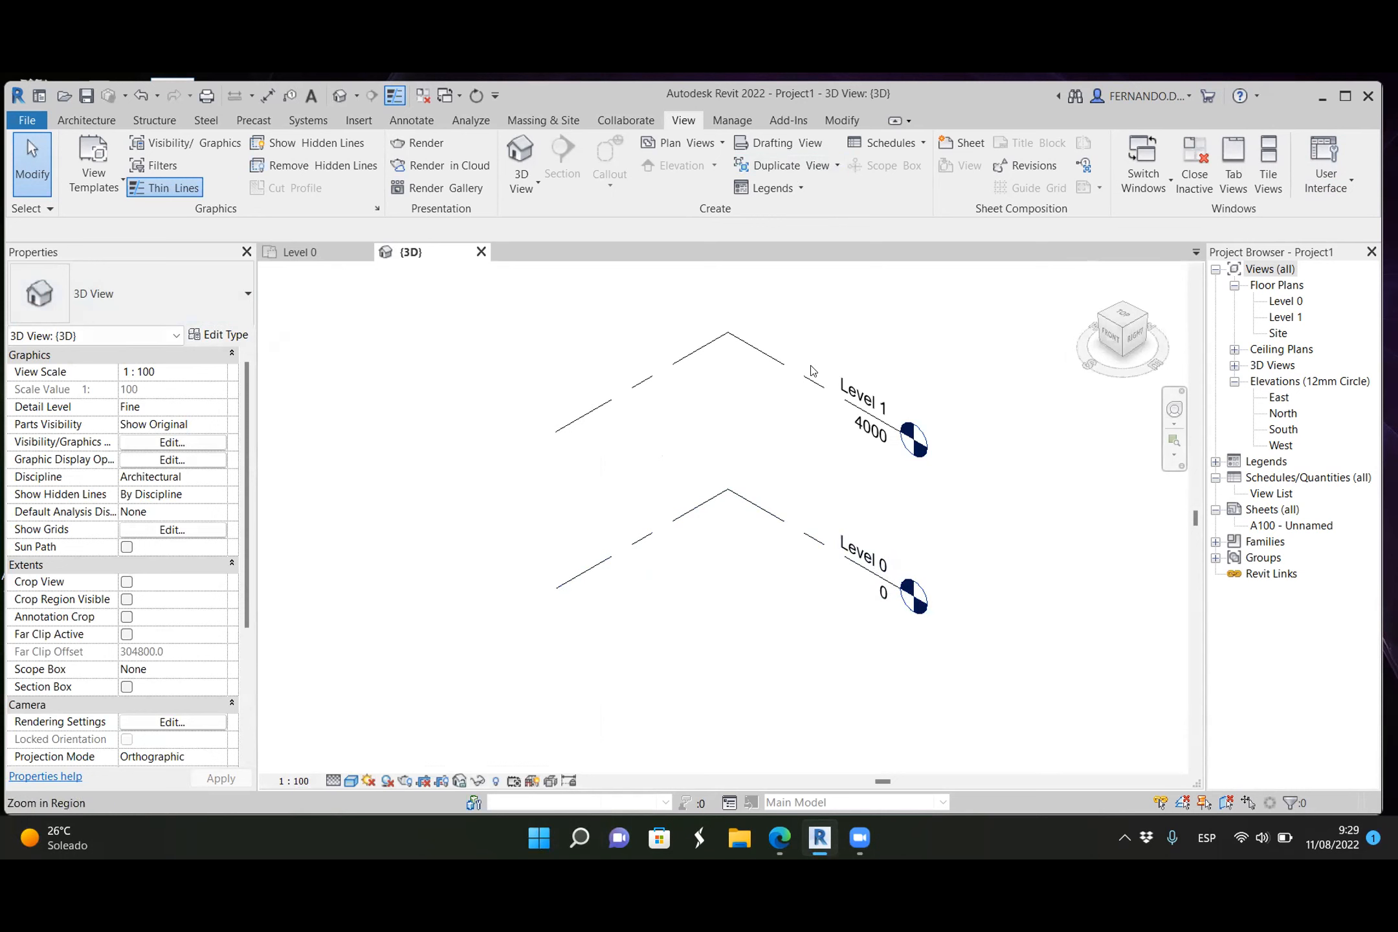
drag(255, 352, 191, 359)
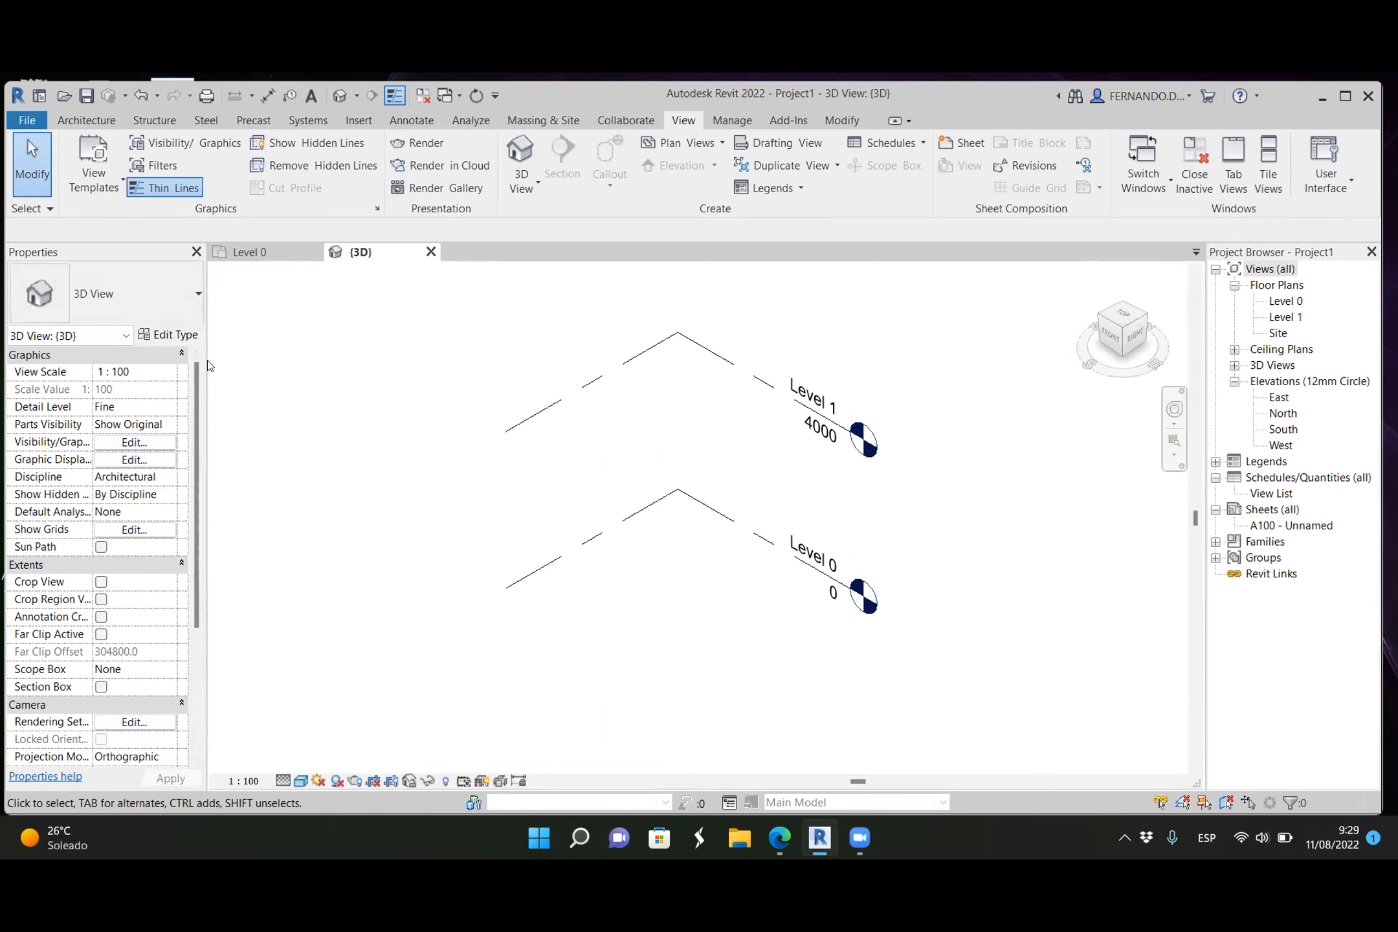
drag(206, 360, 219, 364)
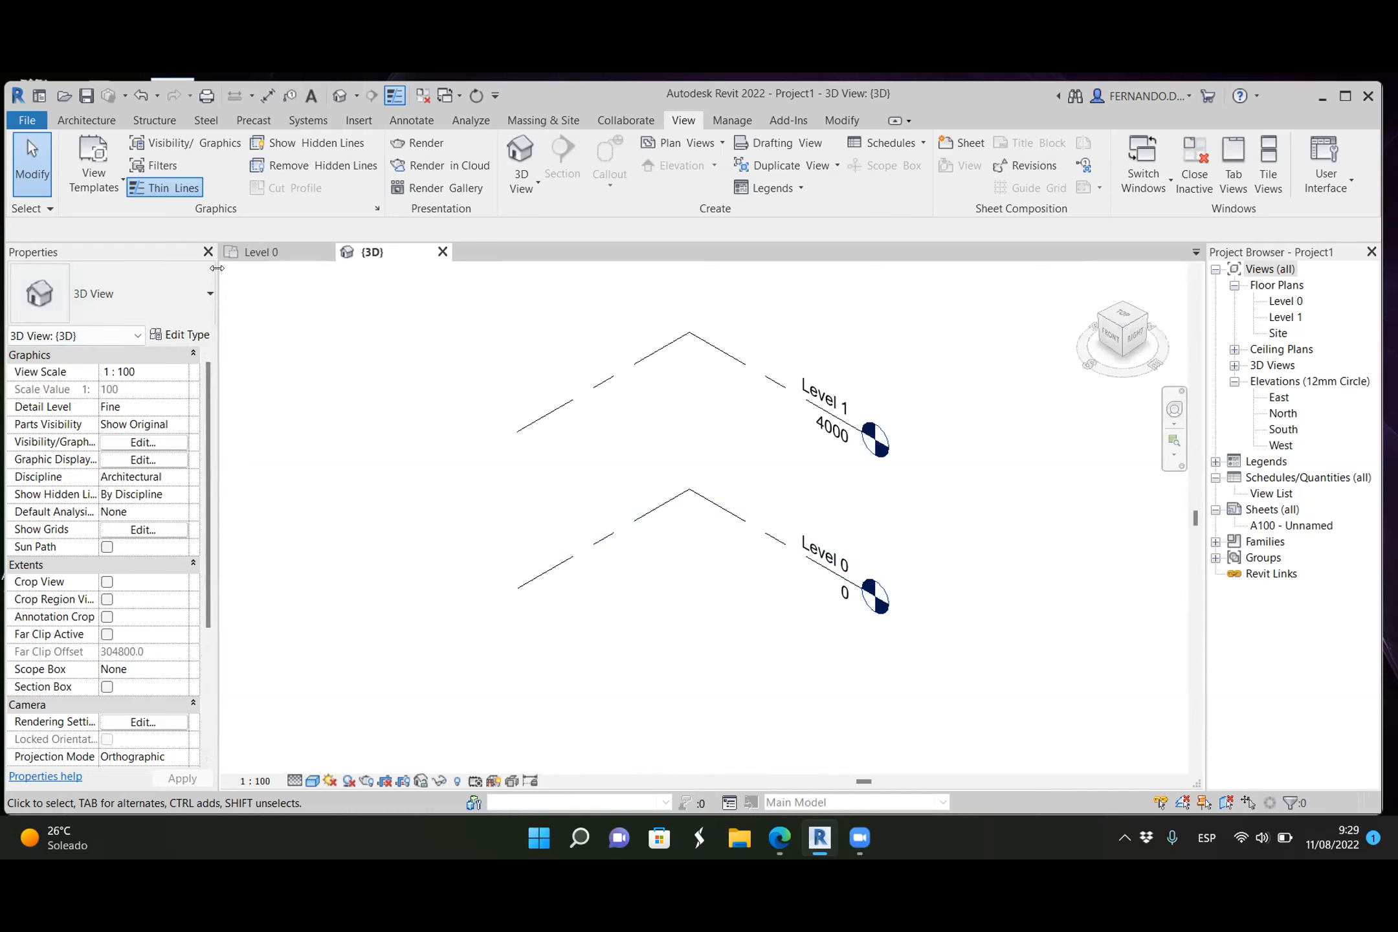
Step: Try docking the Project Browser below the drawing area, and return it to the right side at a narrow width
drag(1311, 261, 963, 360)
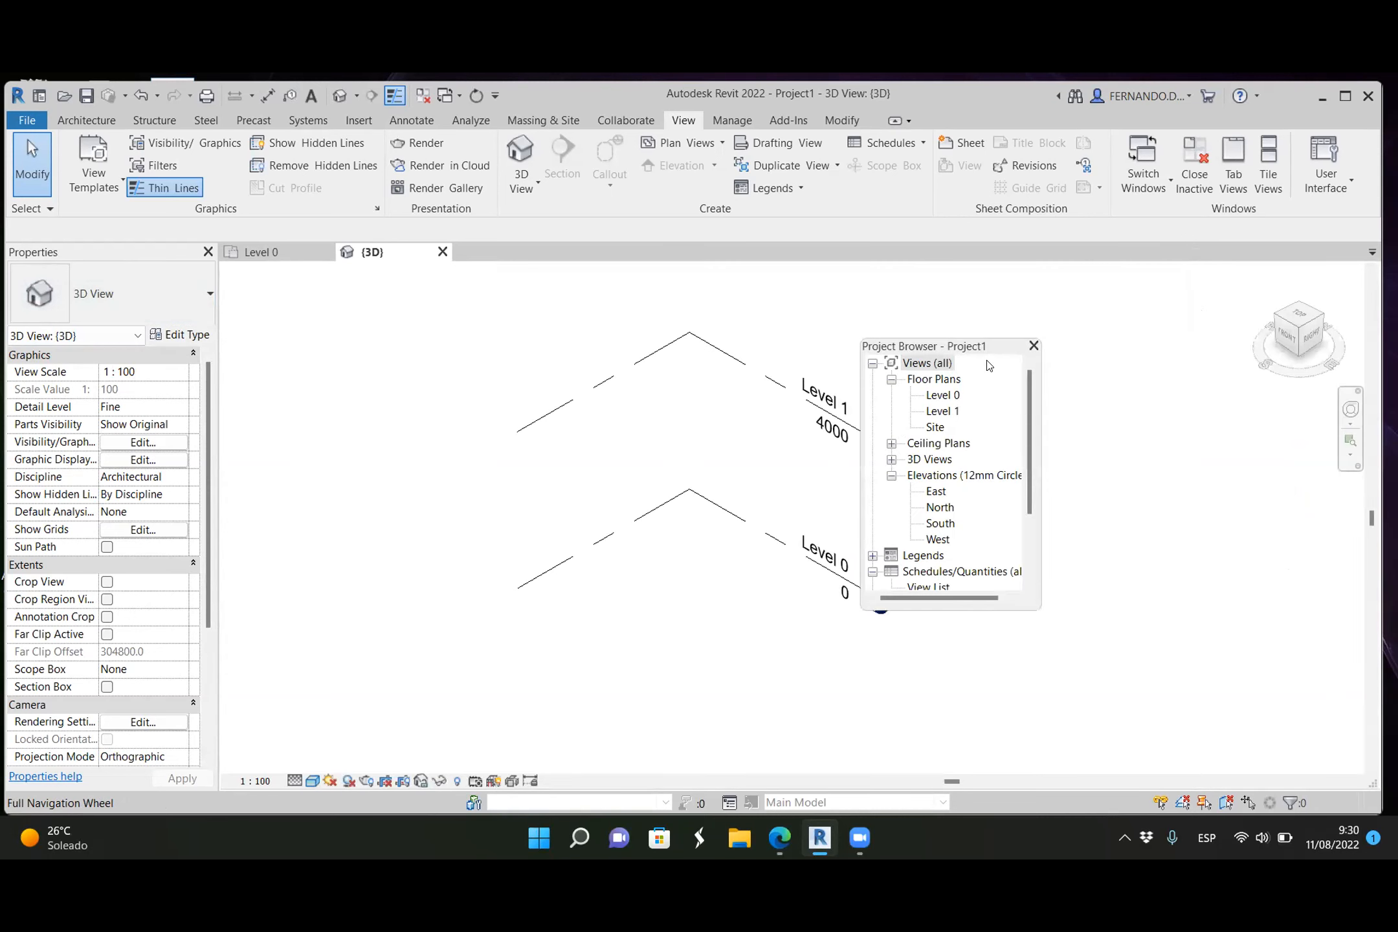
drag(987, 350, 1023, 833)
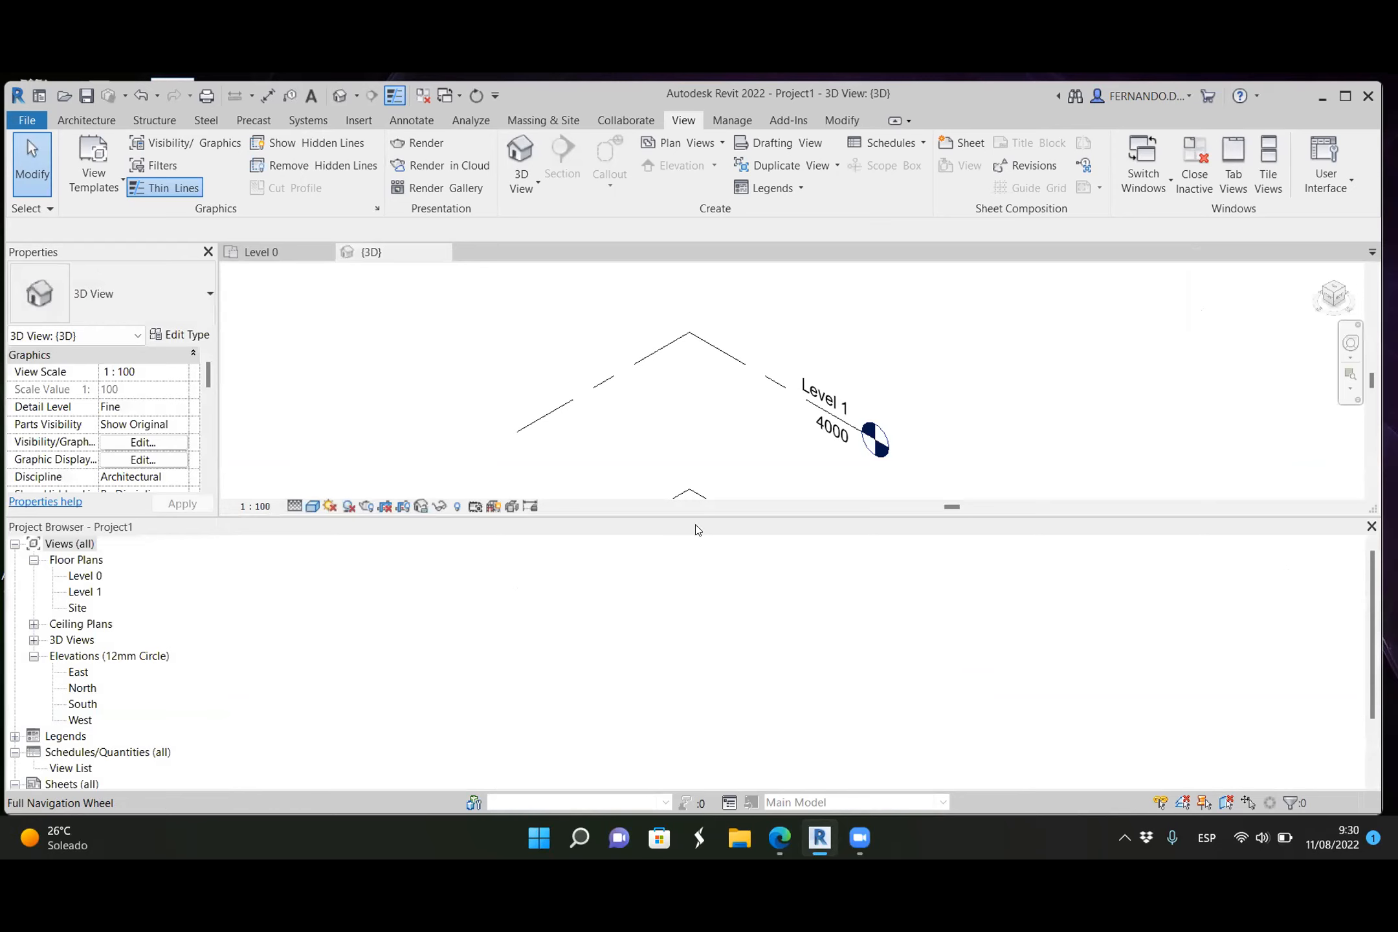
drag(647, 532, 1004, 462)
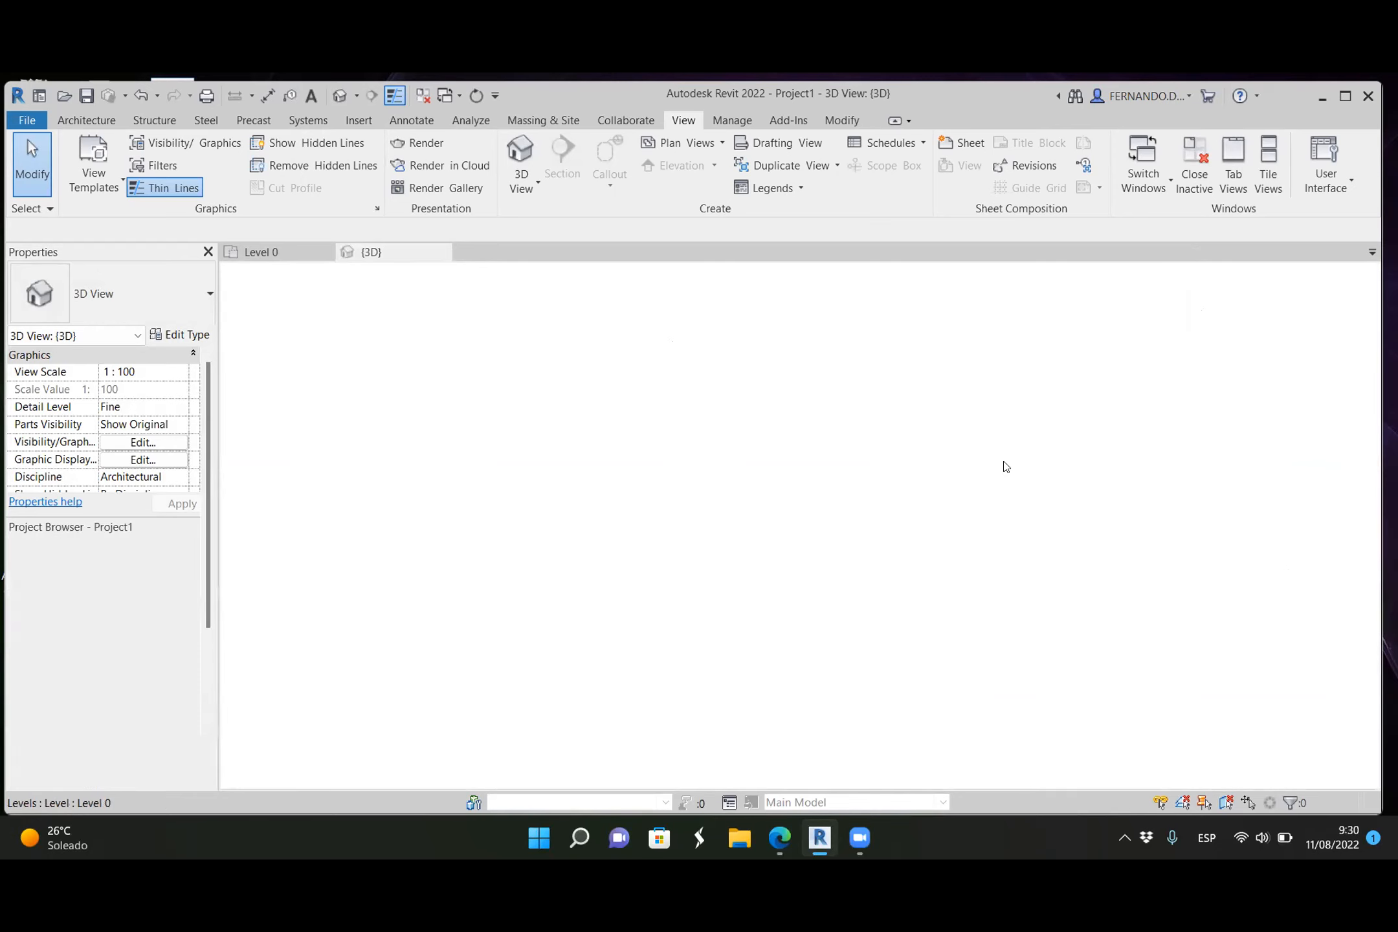
drag(1006, 466, 1363, 430)
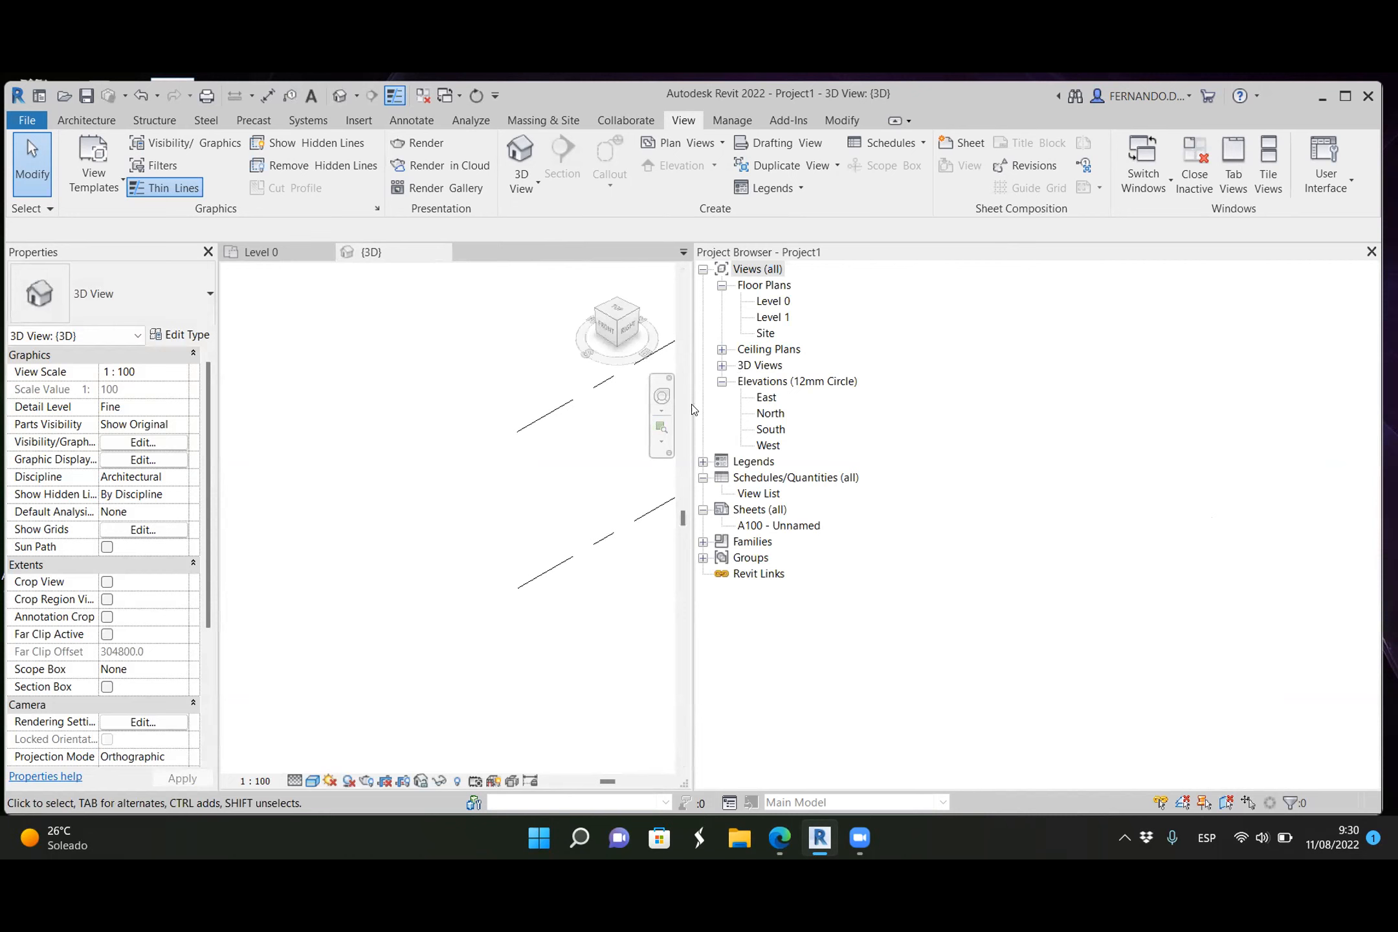
drag(689, 404, 1201, 414)
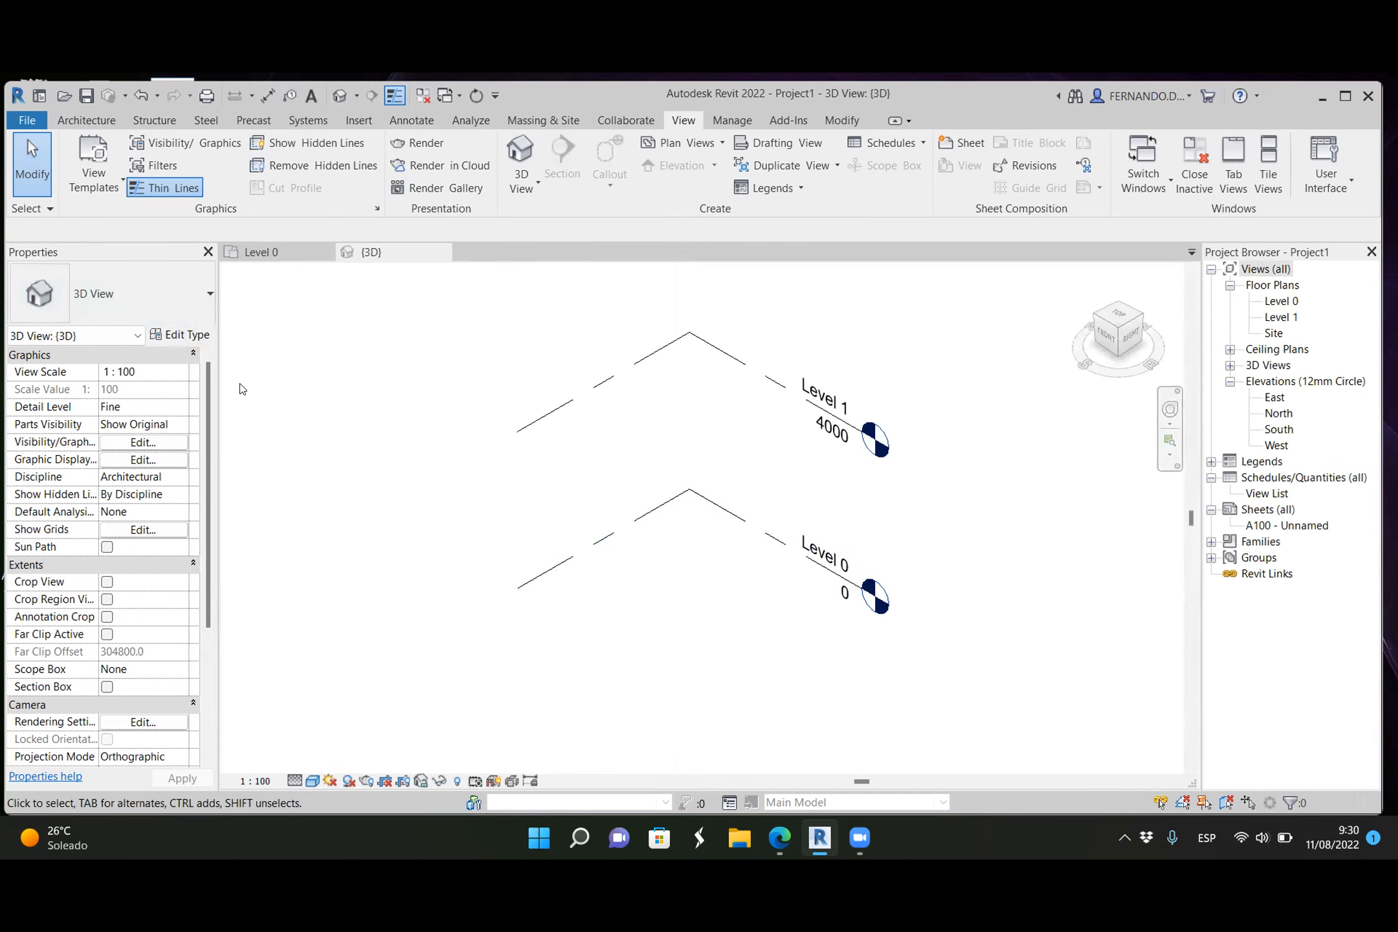
Step: Switch from the 3D view to the Level 0 floor plan
scroll(518, 638, down, 1)
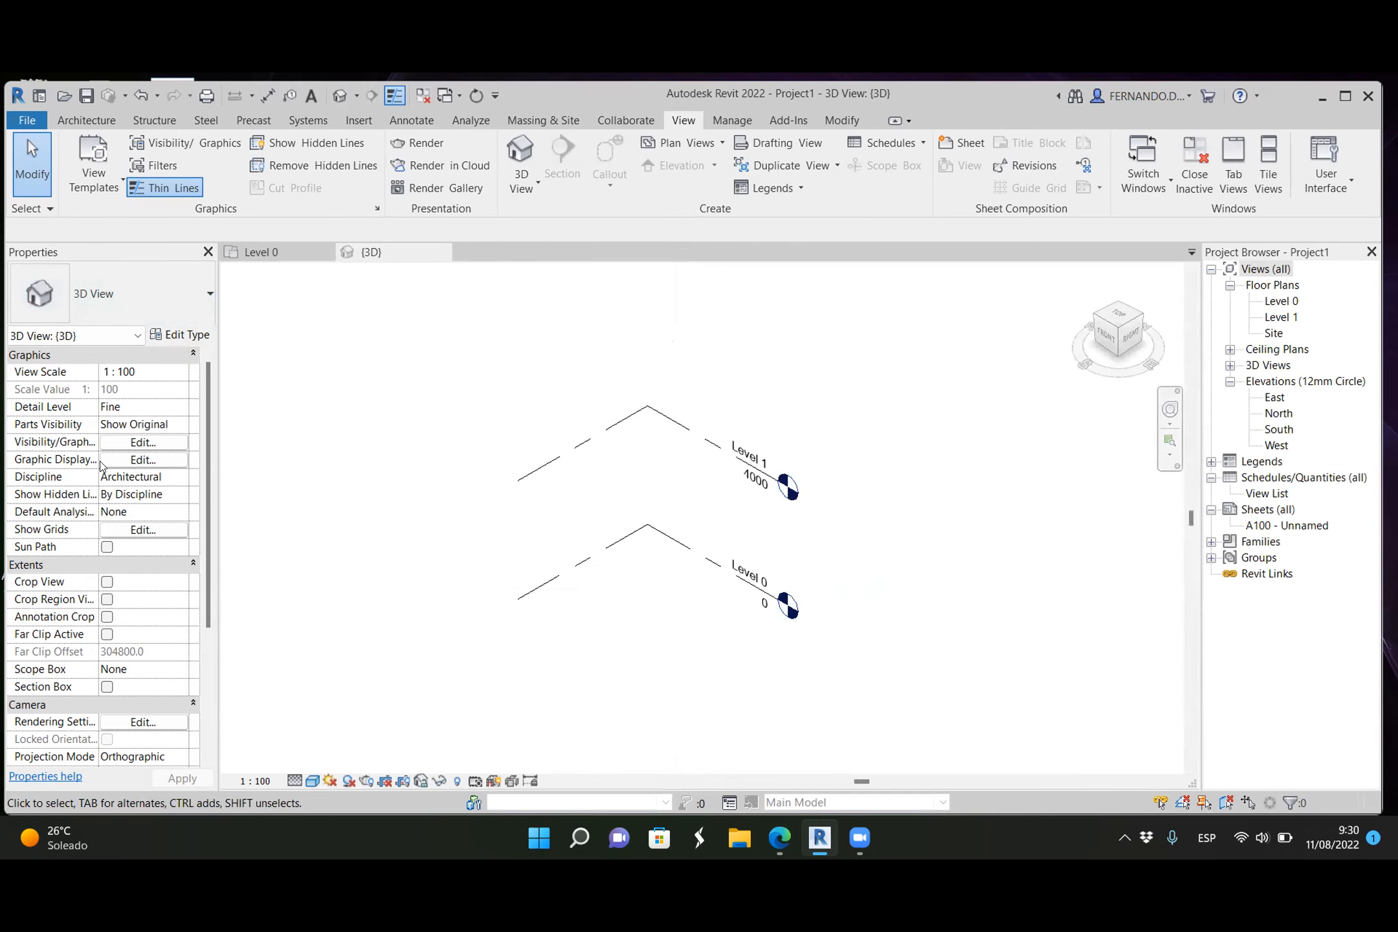
click(280, 253)
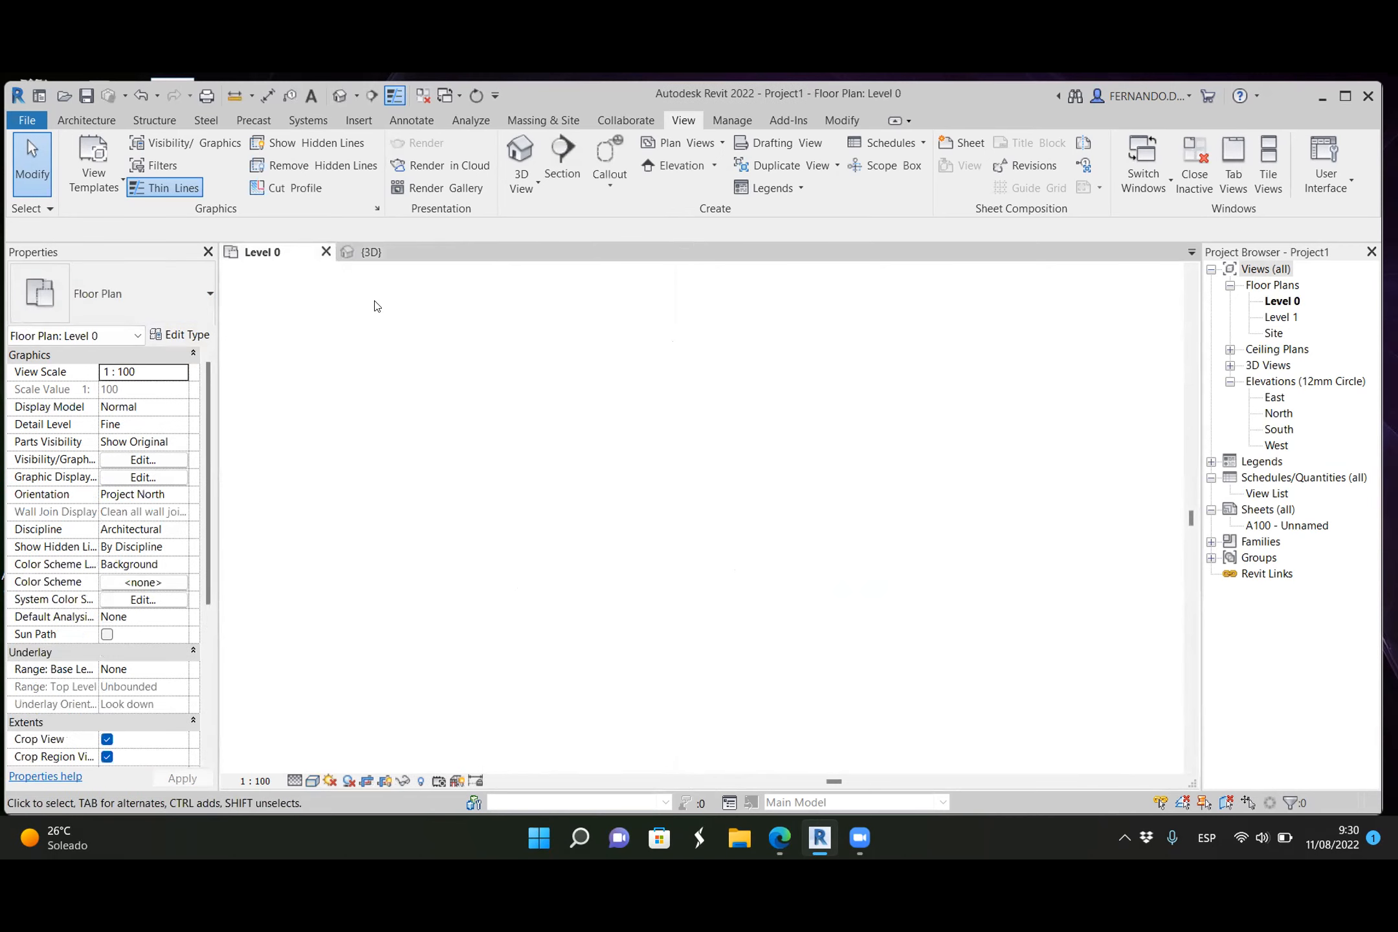
Step: Look over the 3D view with the architecture tools and return to the Level 0 floor plan
click(402, 253)
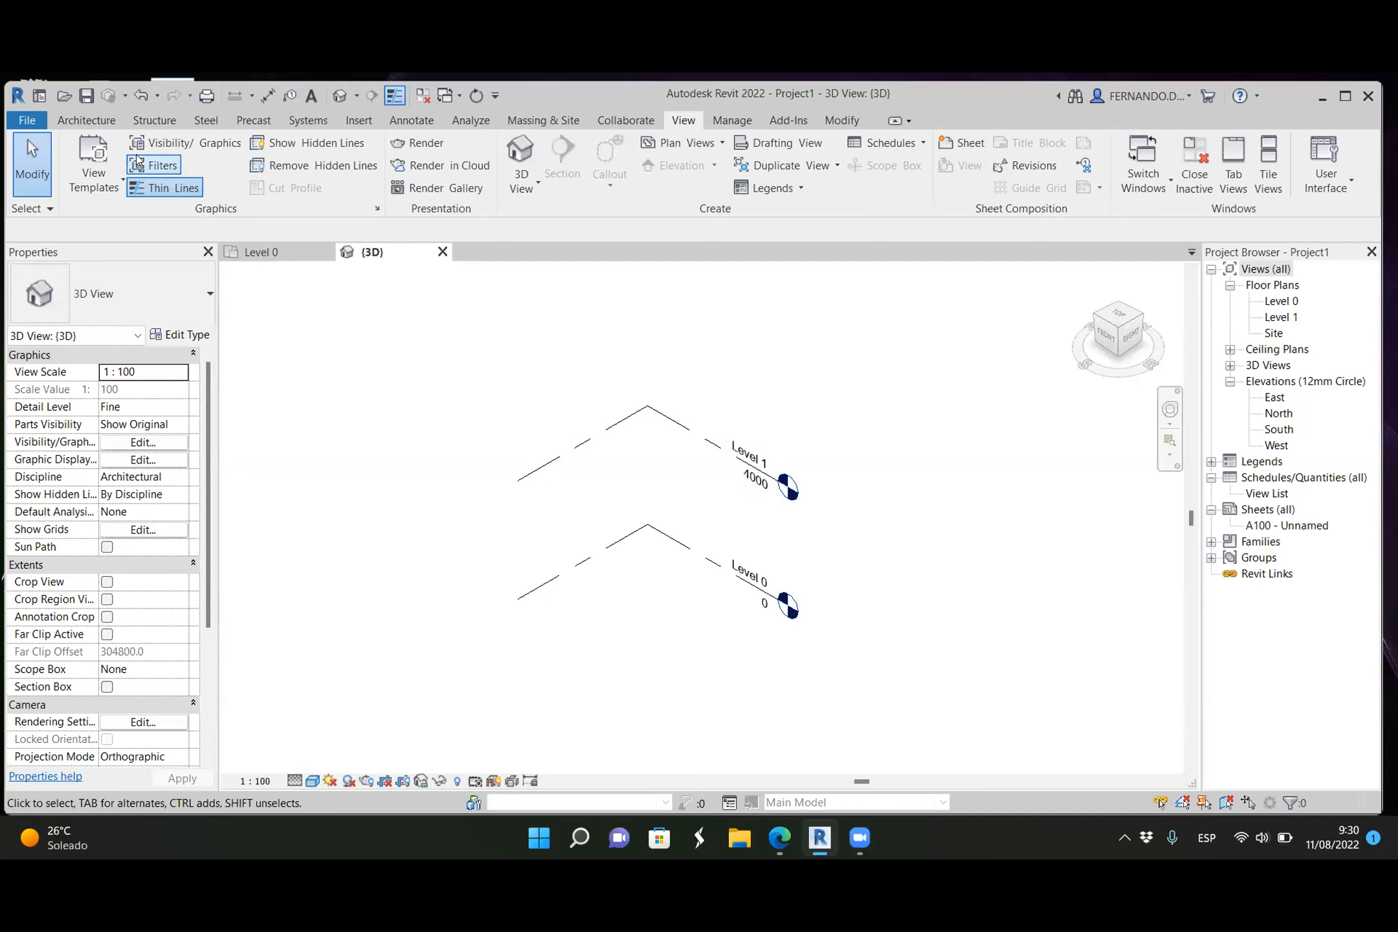
click(106, 121)
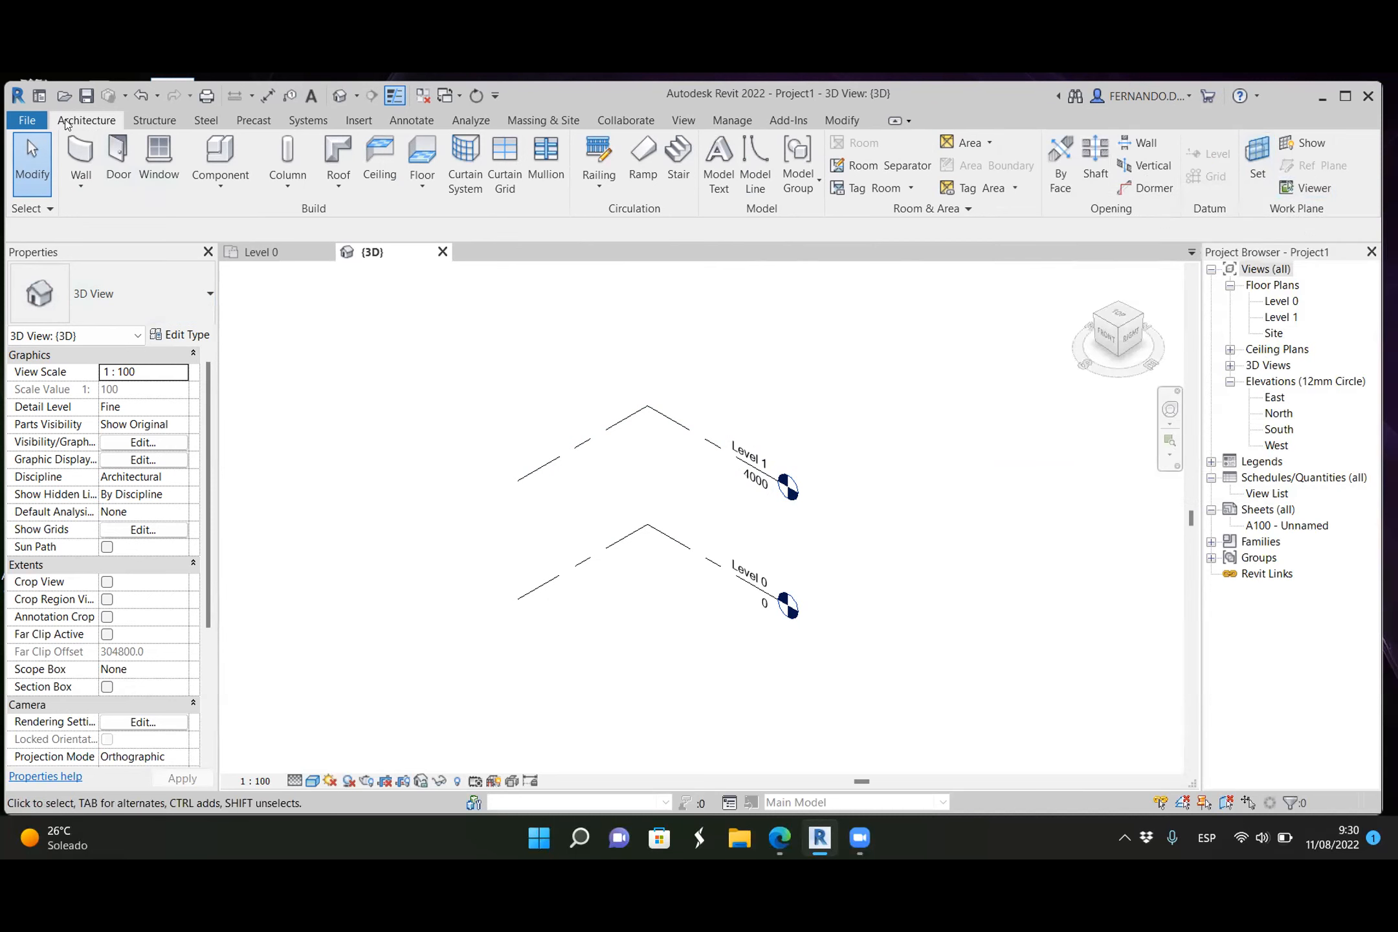
click(278, 253)
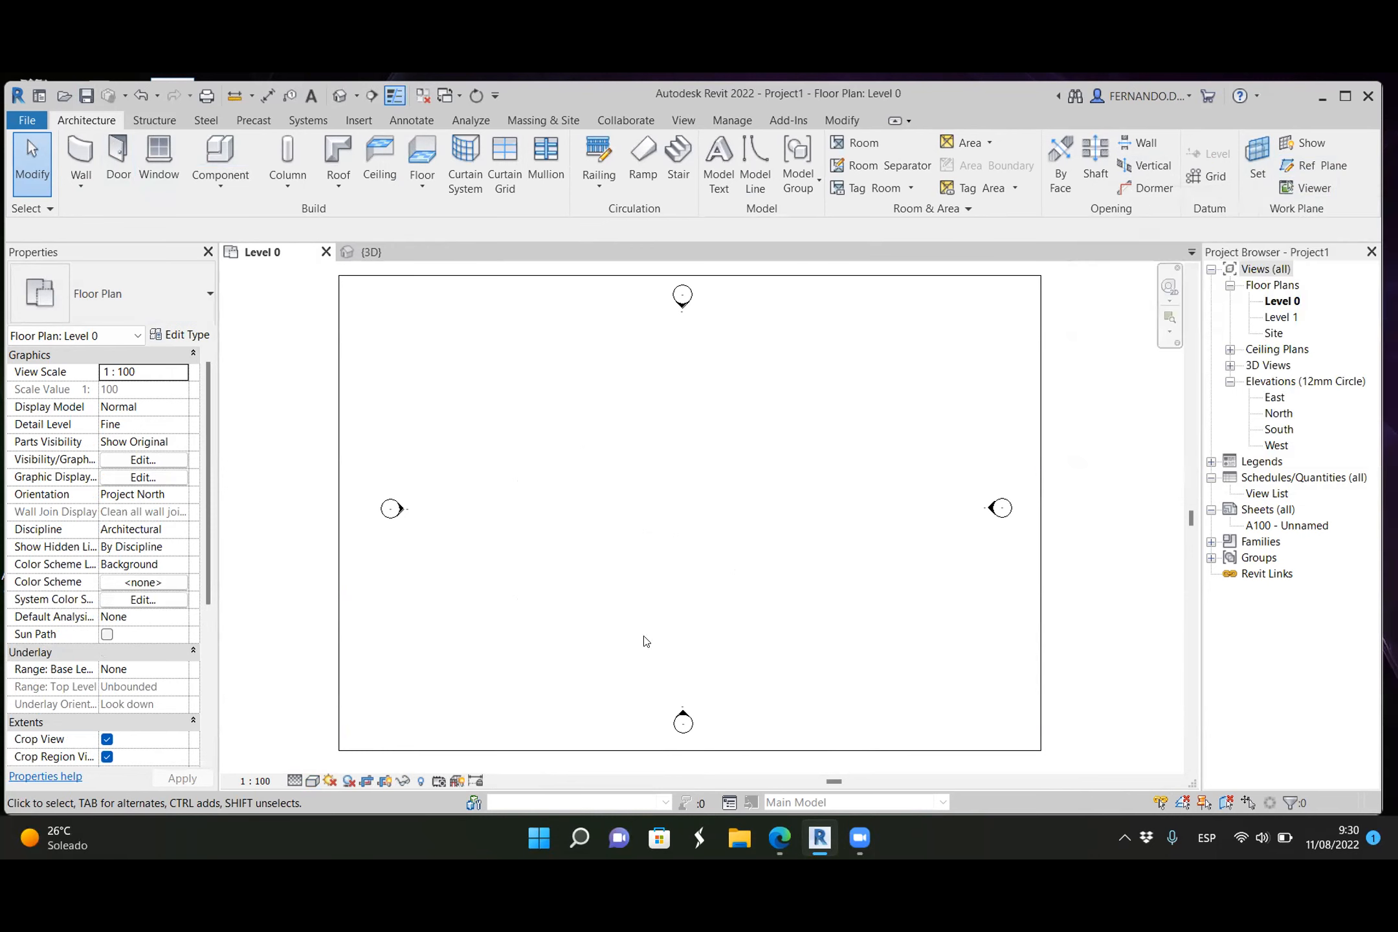
Step: In the 3D view, draw a closed rectangle of model lines on Level 0, with long sides of about 4700 mm
click(366, 253)
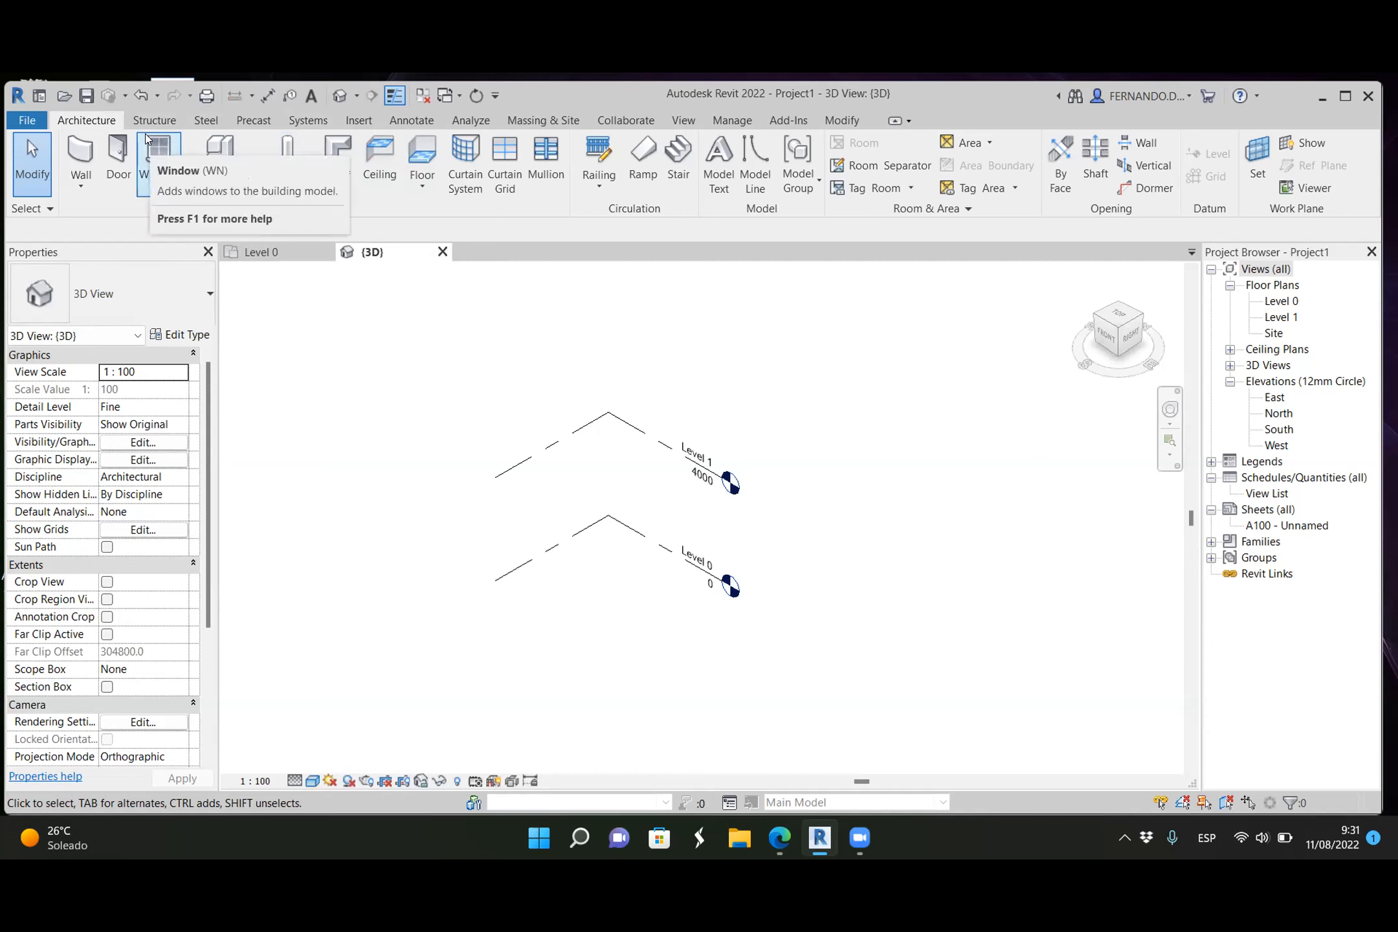
click(767, 161)
click(687, 636)
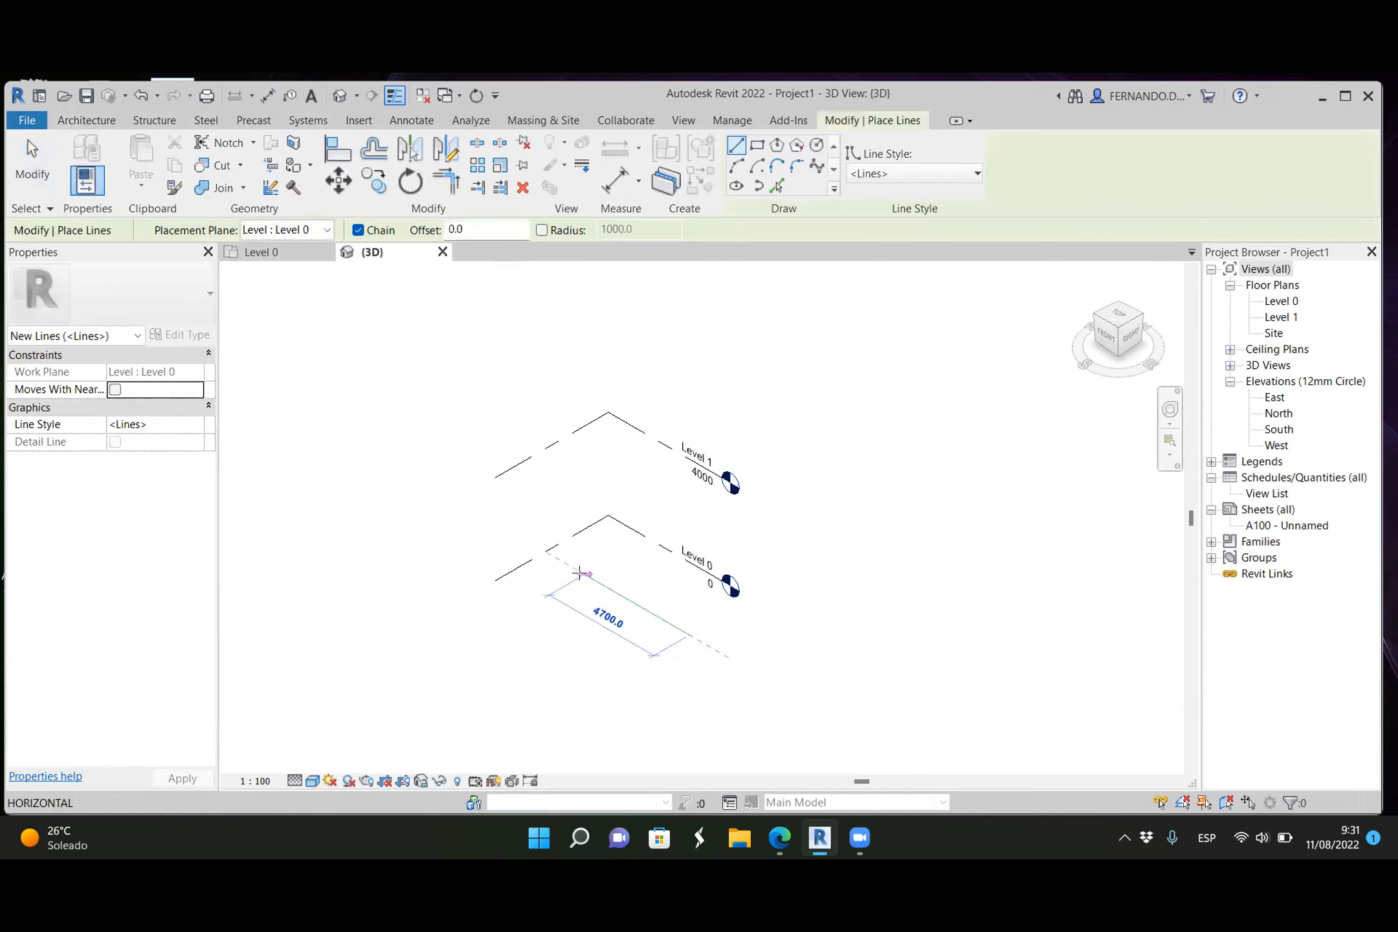
click(584, 574)
click(511, 617)
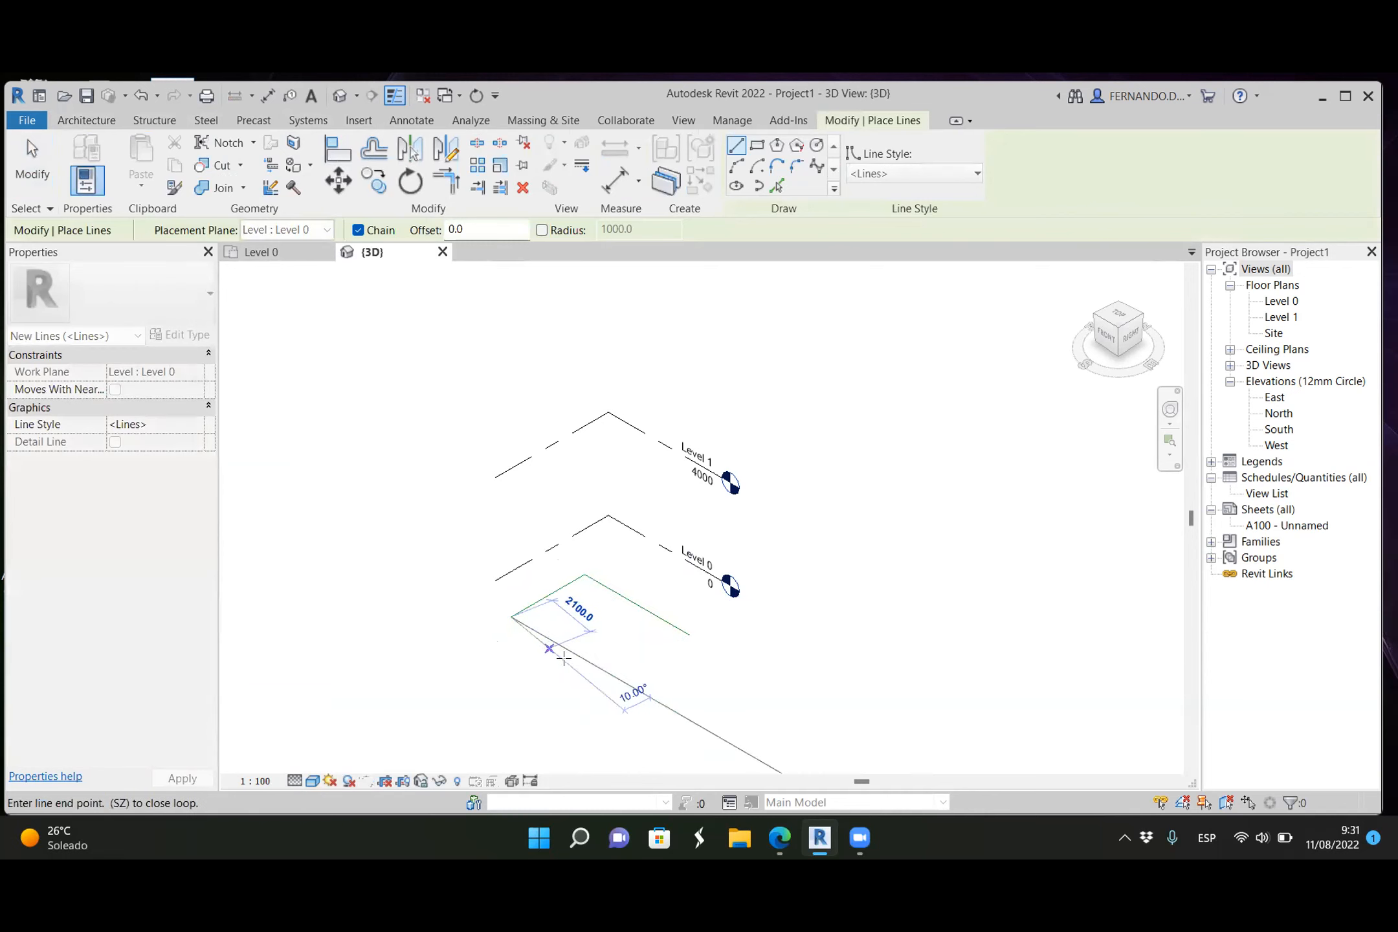
click(616, 676)
click(688, 636)
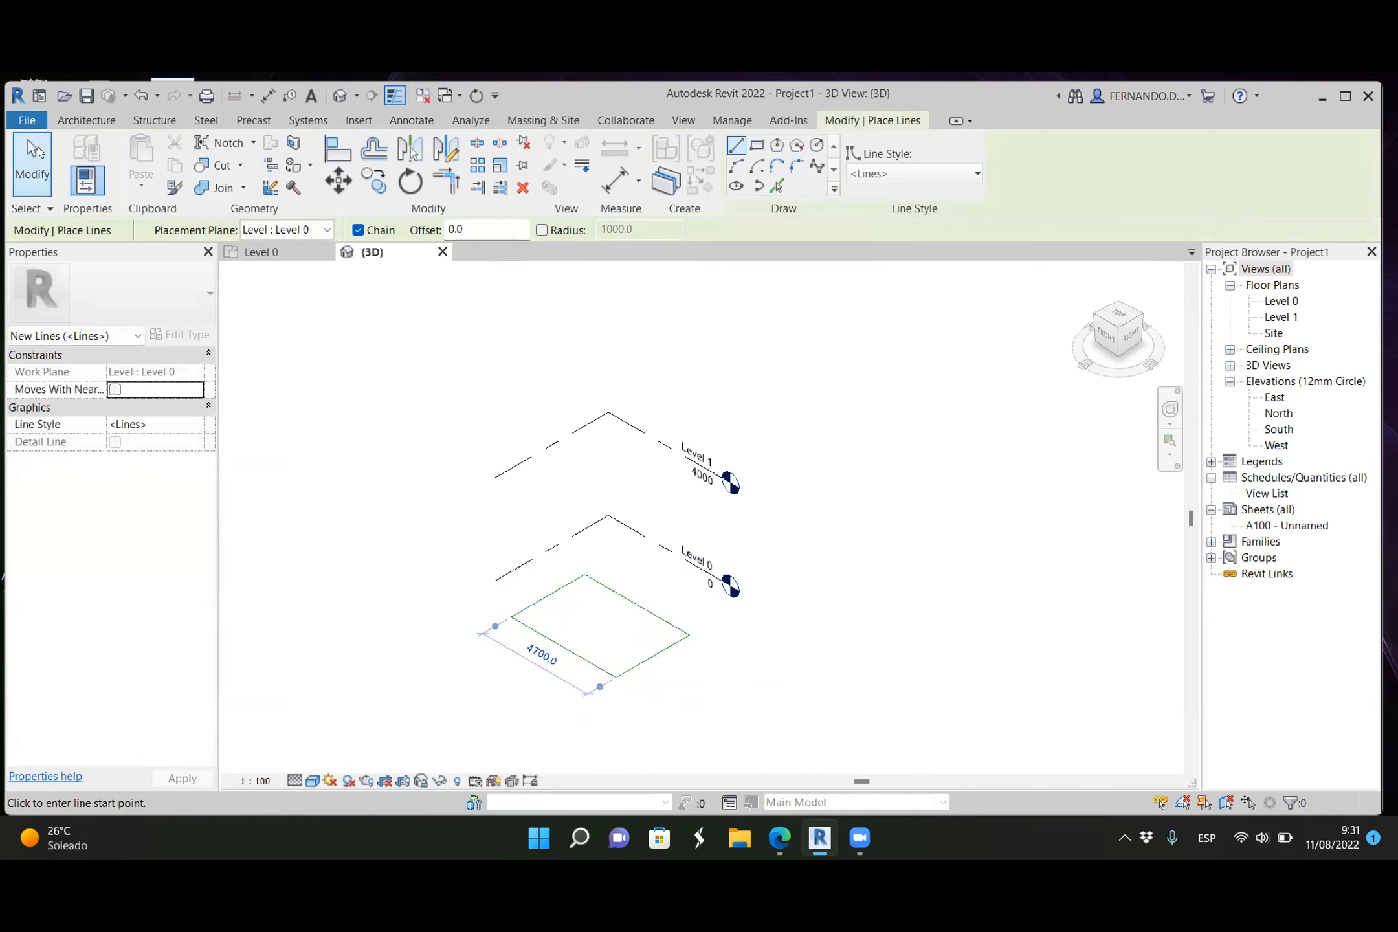
click(33, 155)
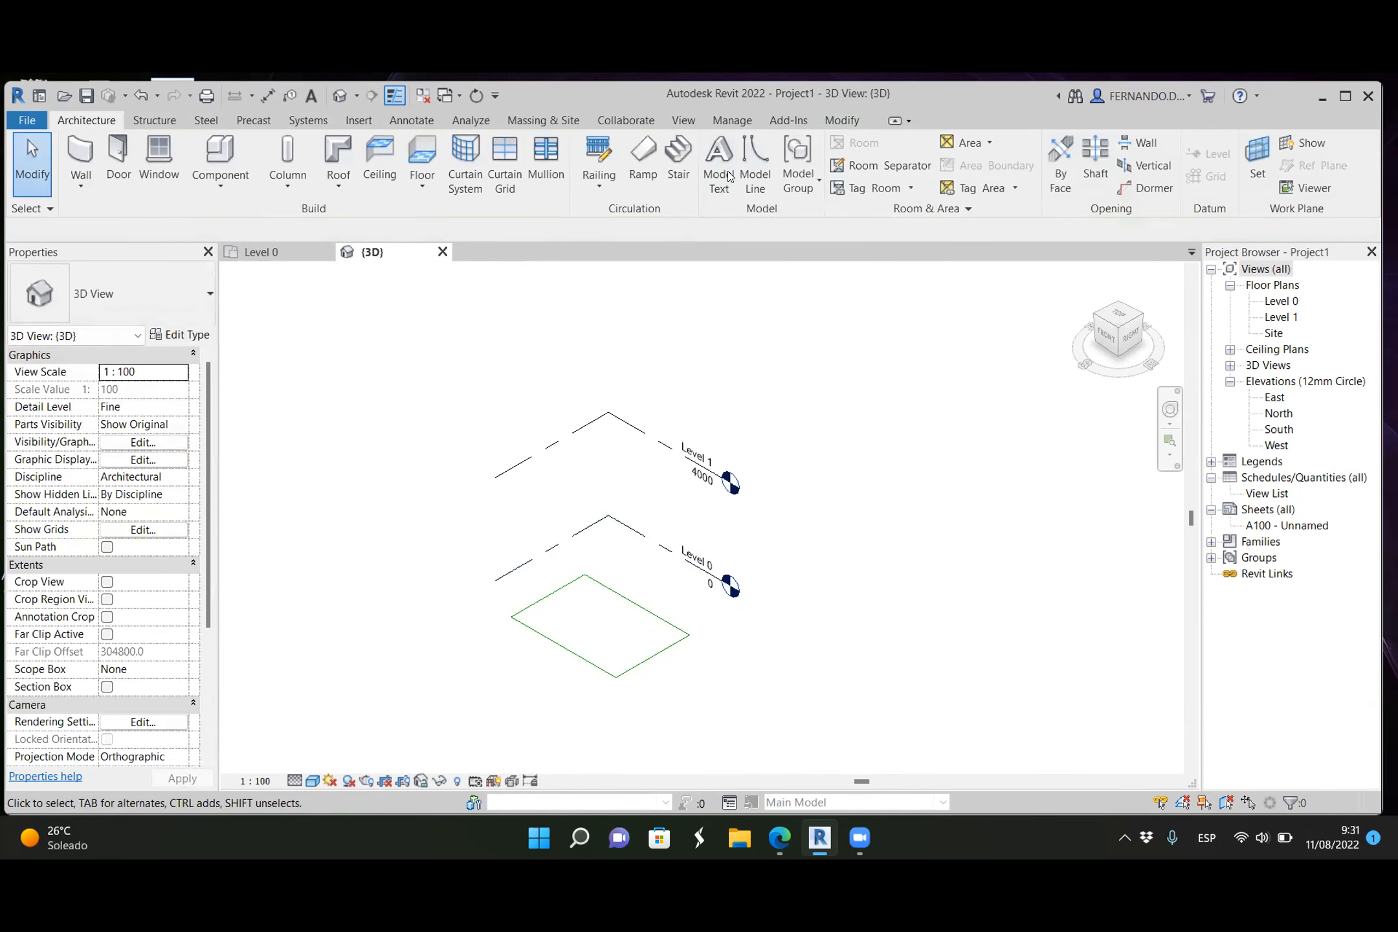
Step: Draw a closed four-sided outline of model lines on the Level 1 placement plane, with one side about 4100 mm long
click(752, 149)
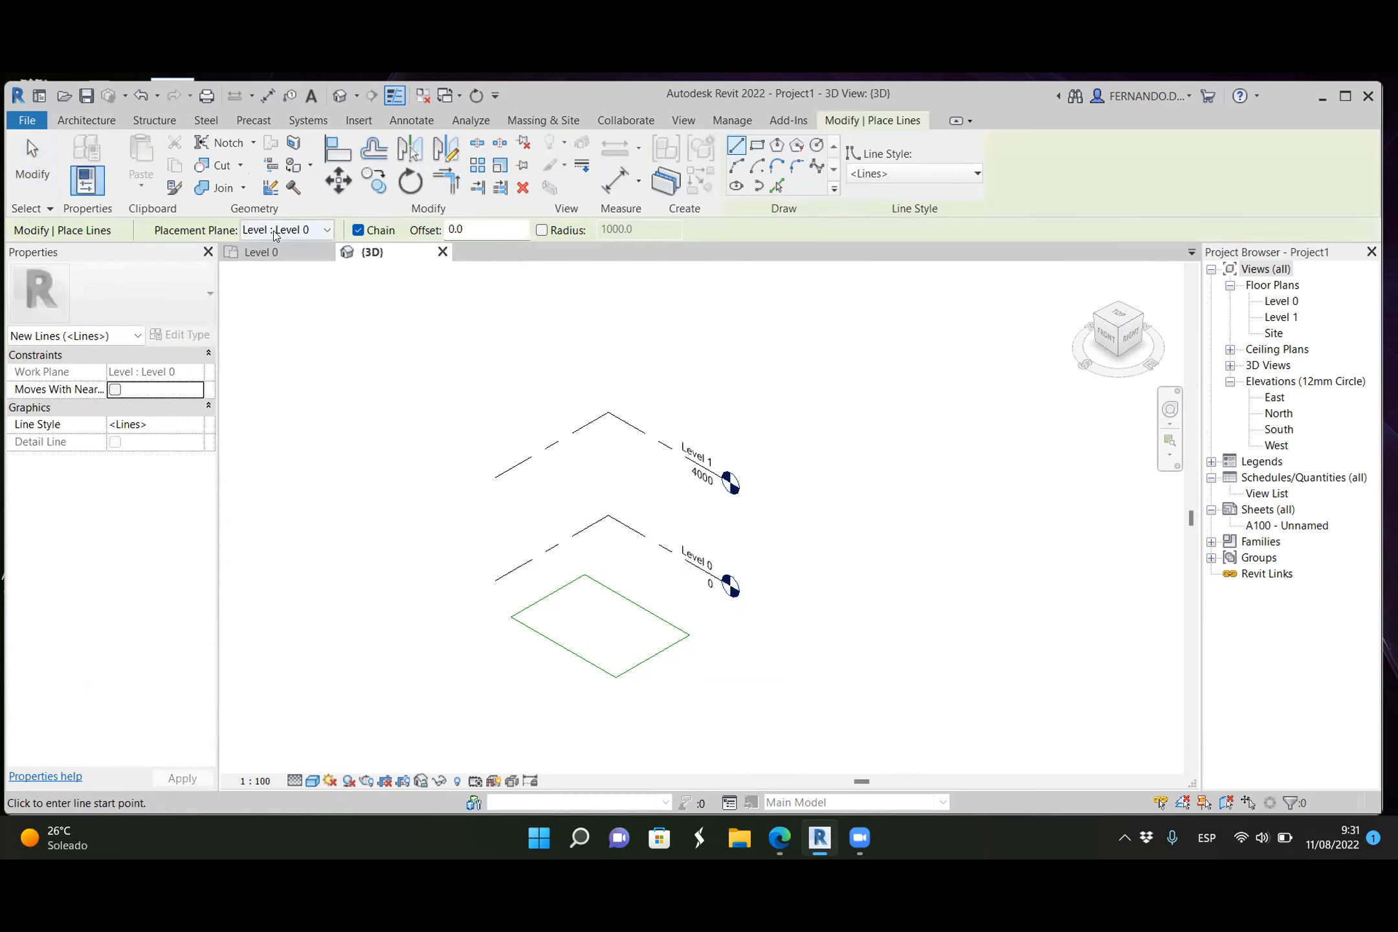
click(328, 230)
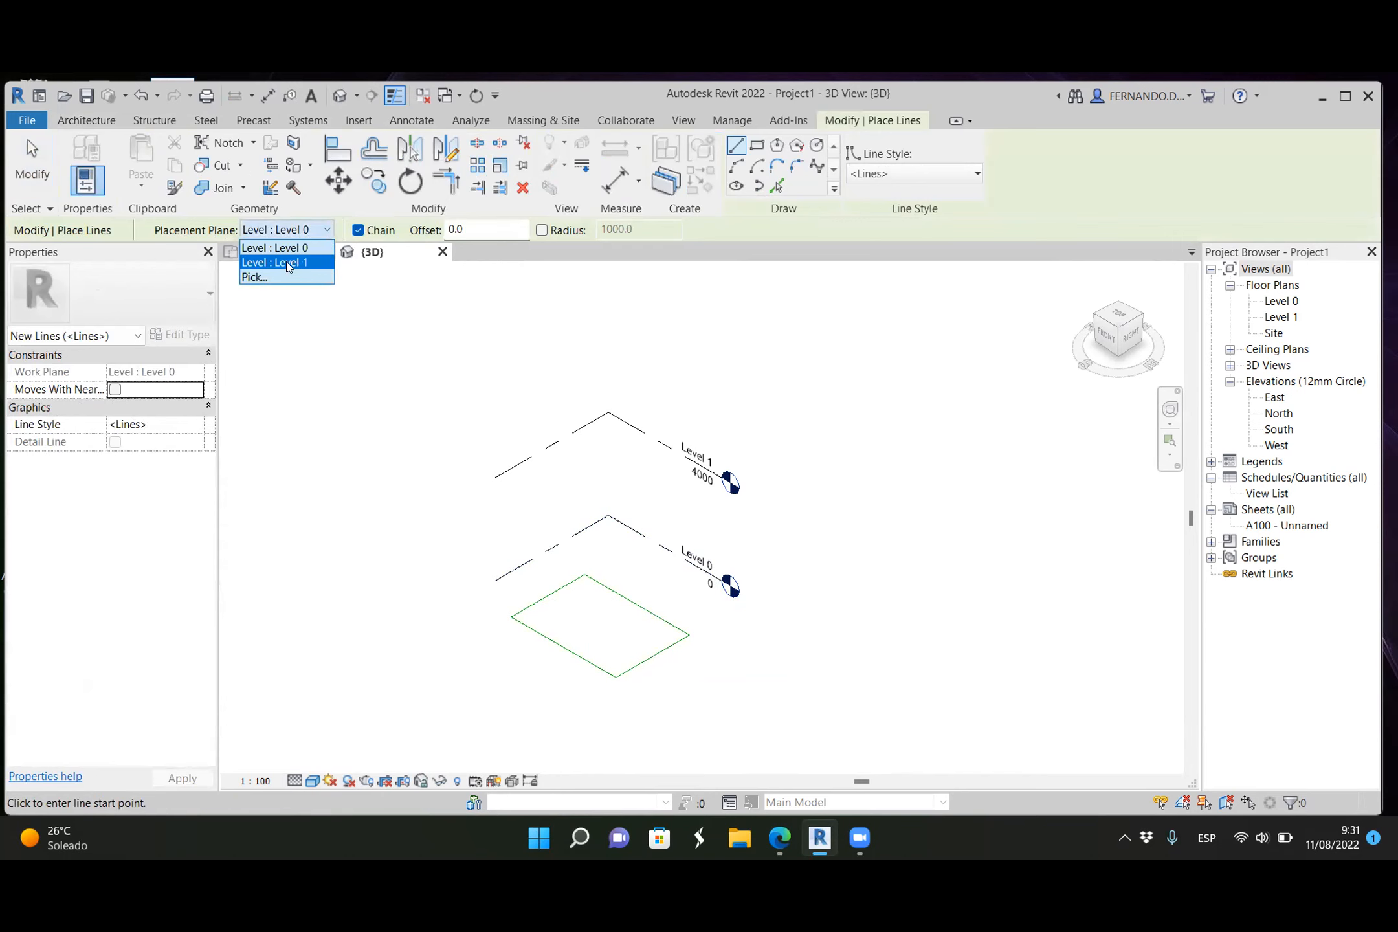
click(287, 261)
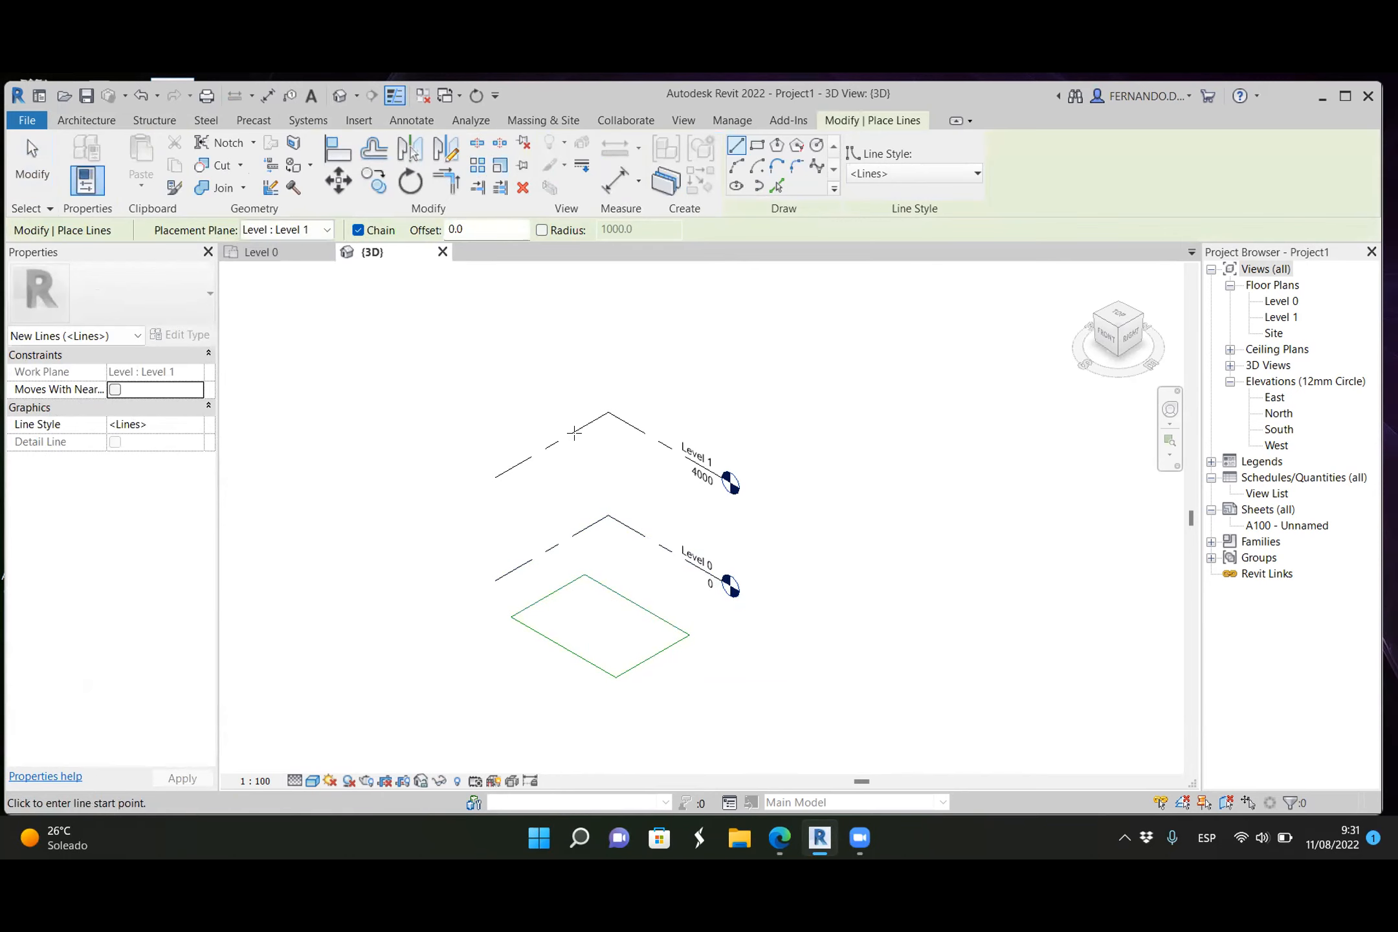
click(473, 465)
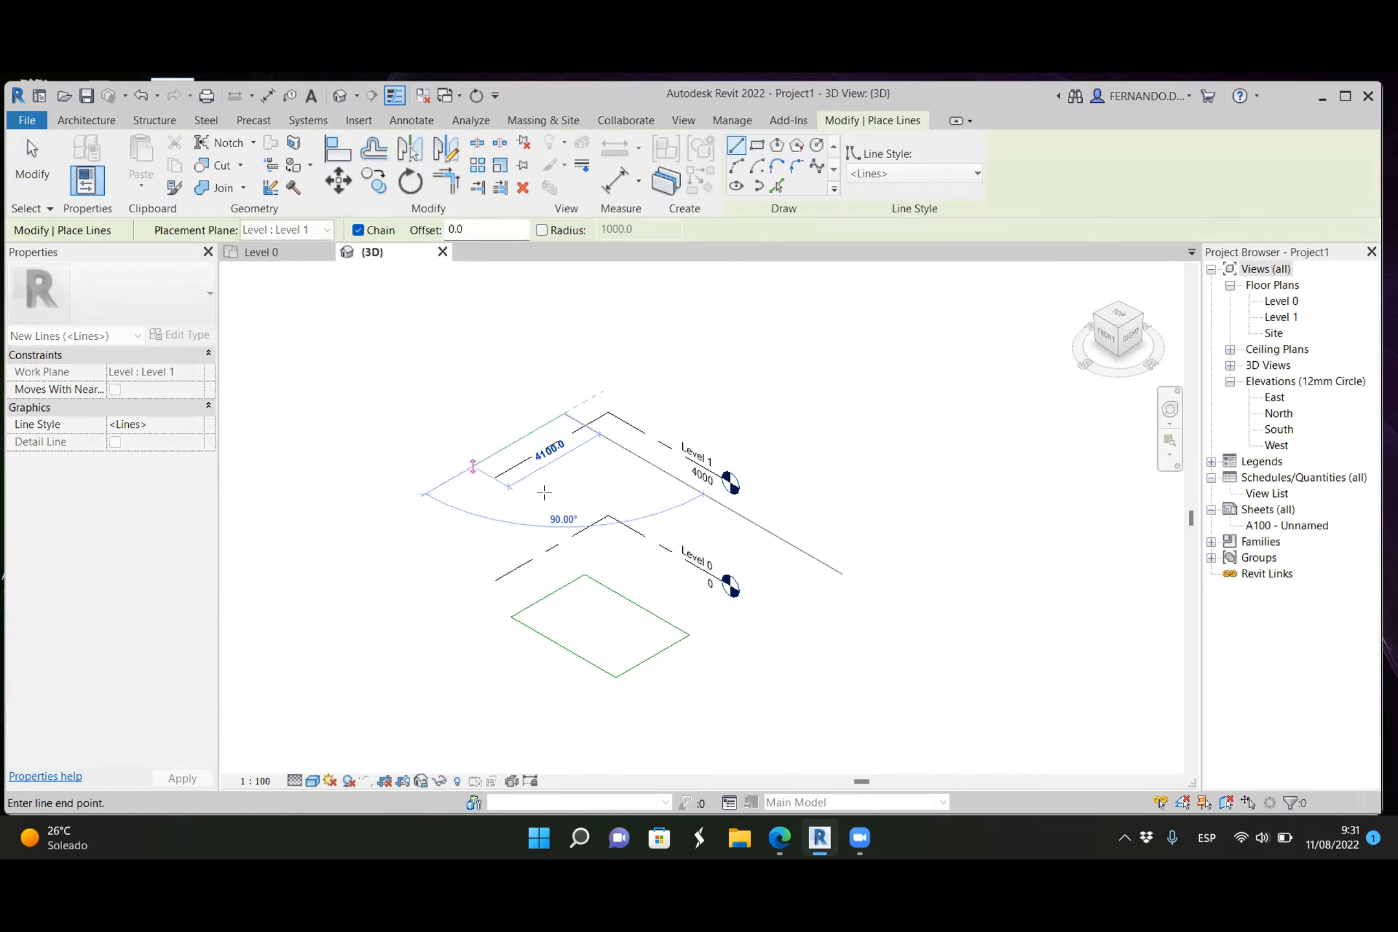
click(555, 511)
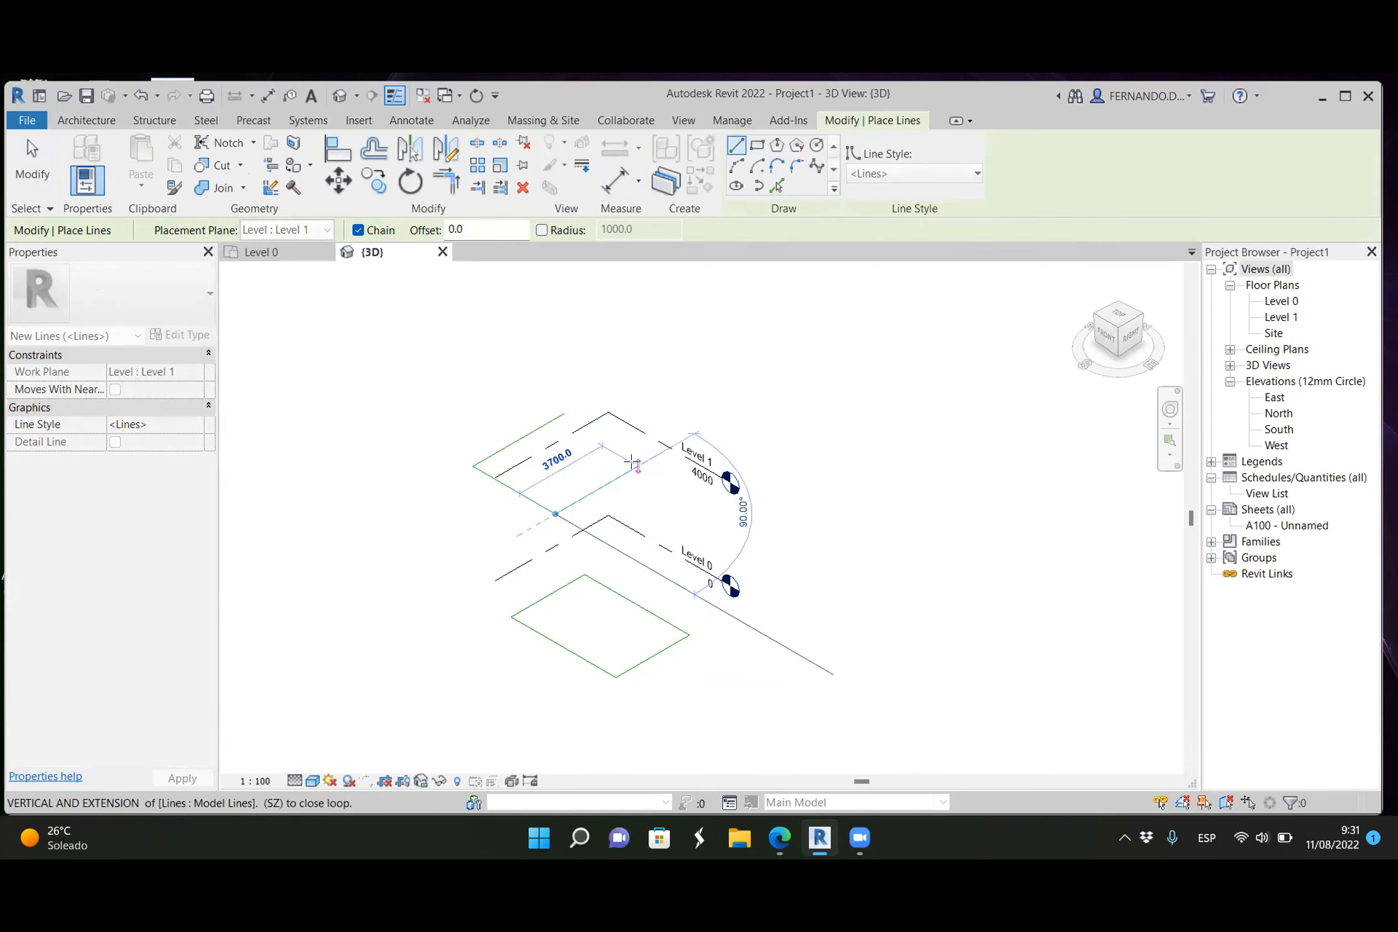
click(564, 414)
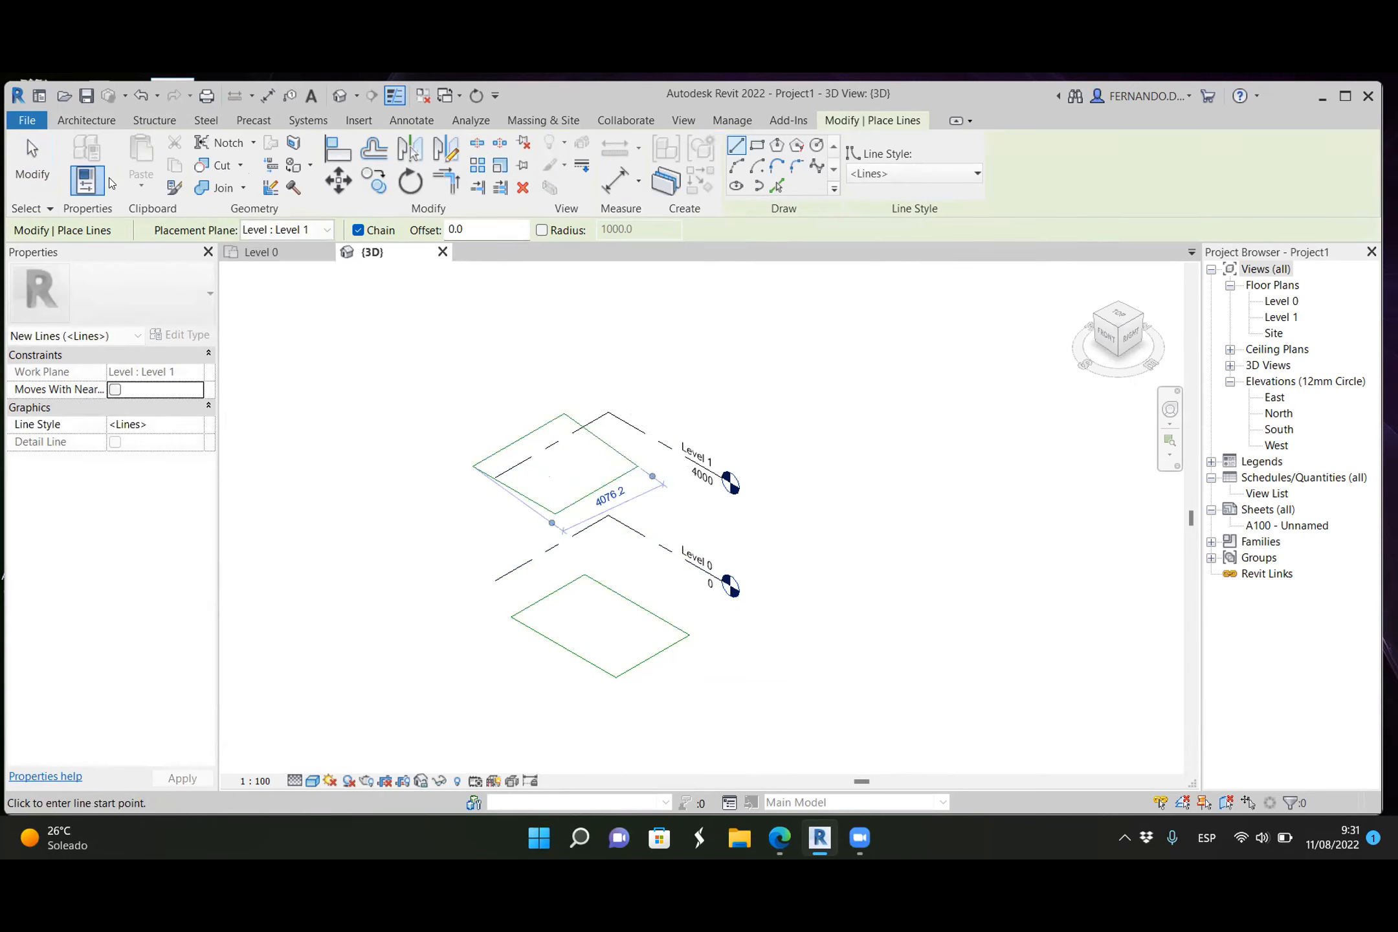
click(46, 167)
Step: Draw three model-line circles on the Level 0 placement plane beside the outlines, the smallest with a radius of about 2500 mm
scroll(529, 498, down, 1)
mouse_move(558, 578)
shift+middle_down()
mouse_move(537, 447)
mouse_move(583, 563)
shift+middle_up()
mouse_move(638, 622)
shift+middle_down()
mouse_move(667, 448)
mouse_move(652, 639)
mouse_move(656, 624)
shift+middle_up()
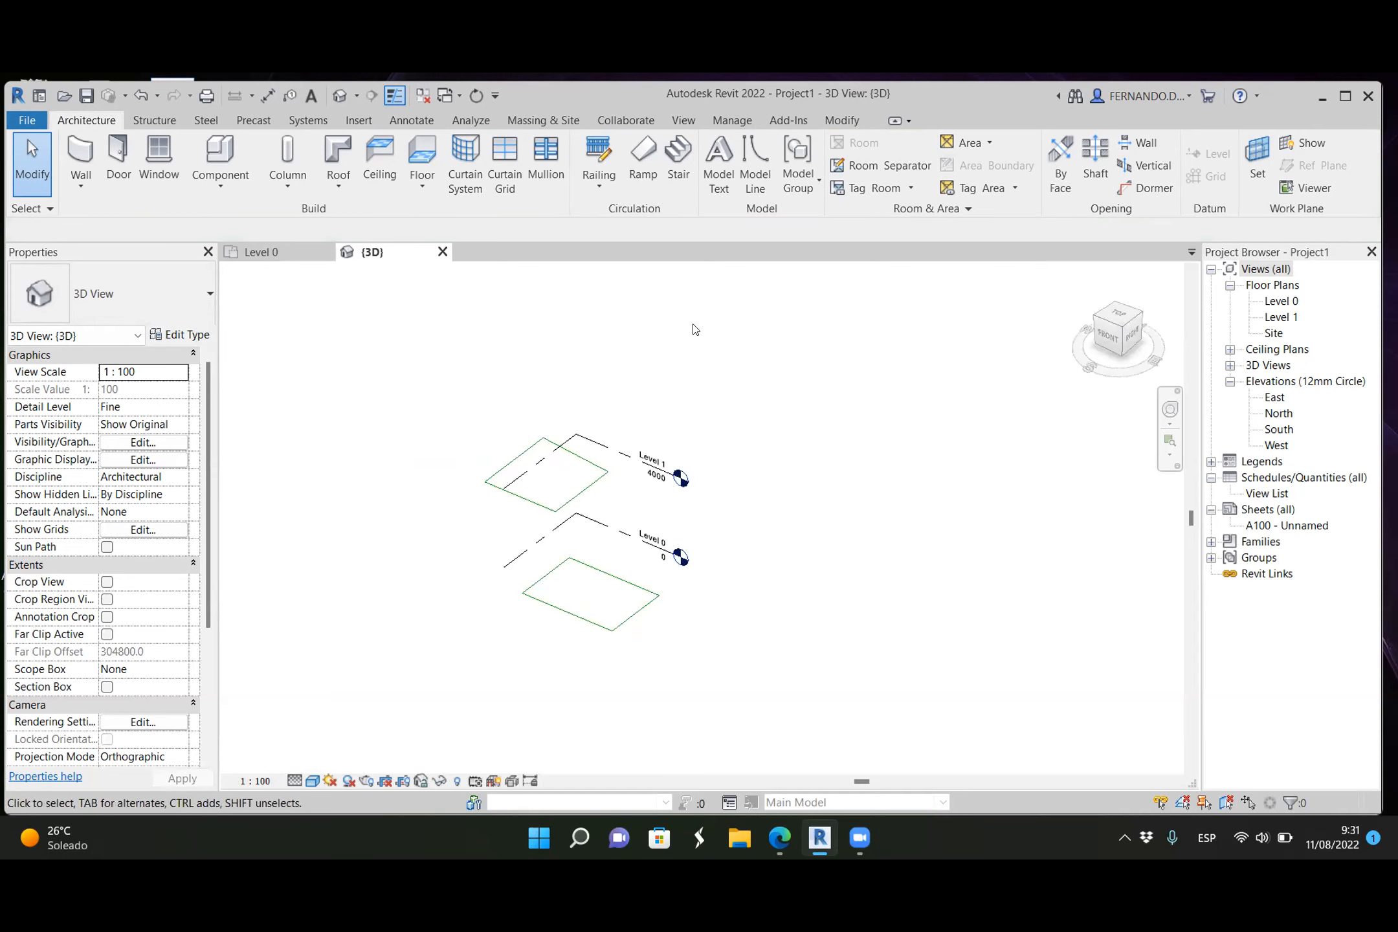
click(752, 159)
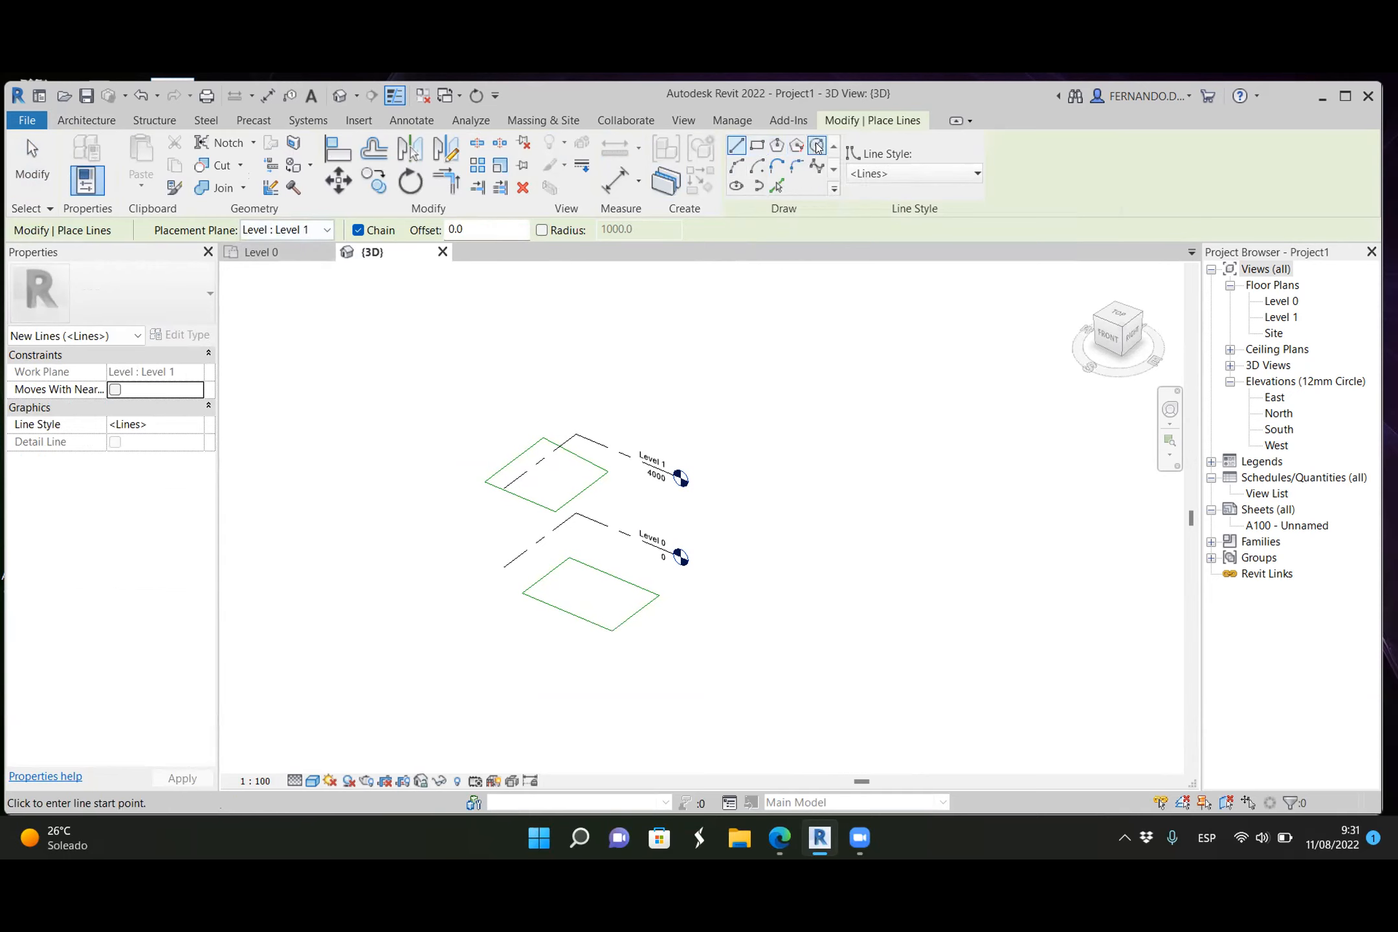
click(325, 232)
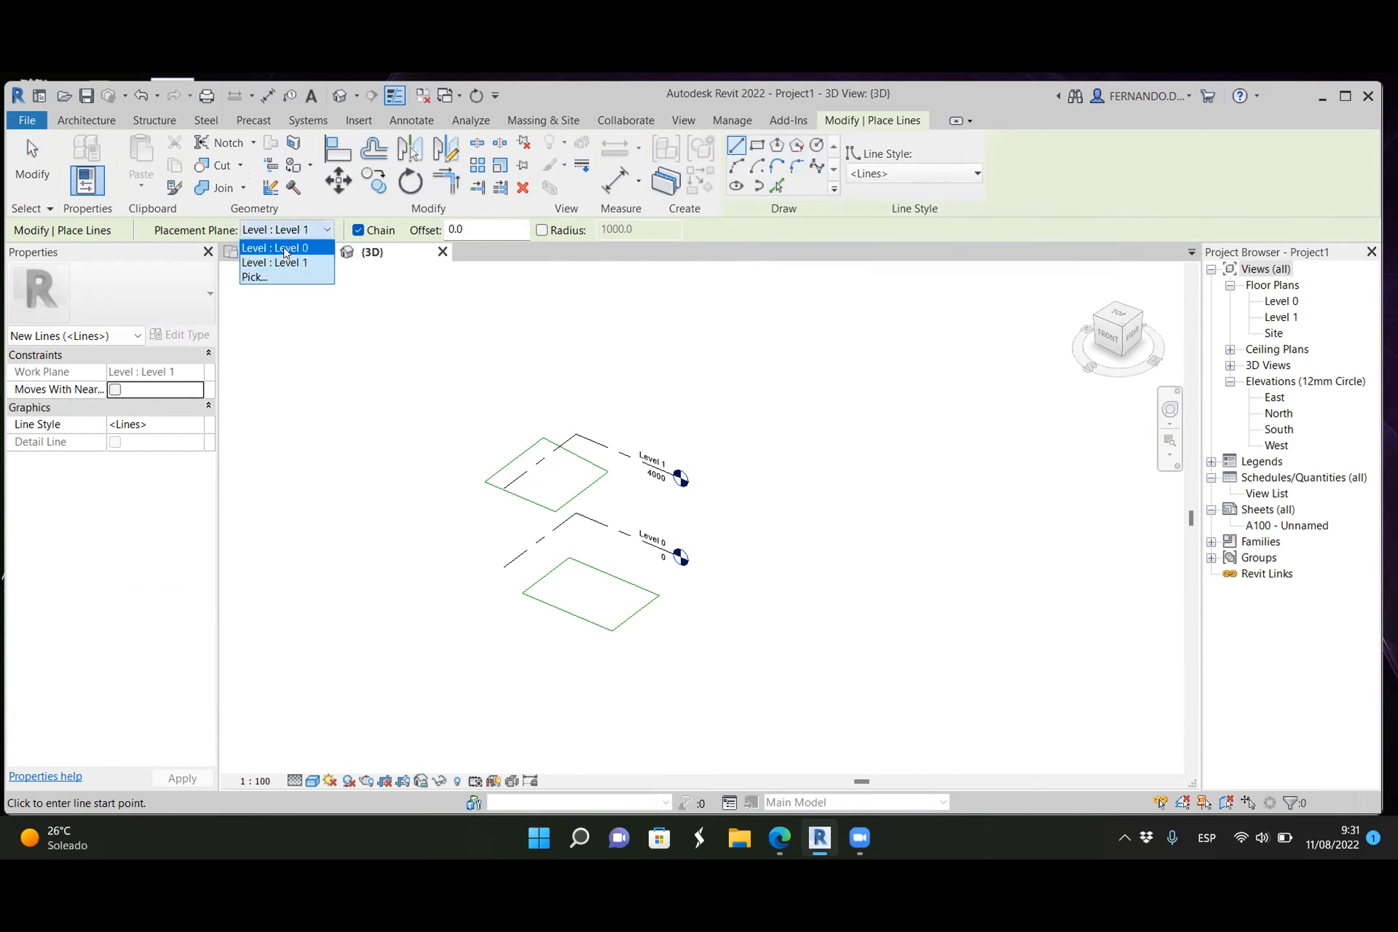
click(285, 246)
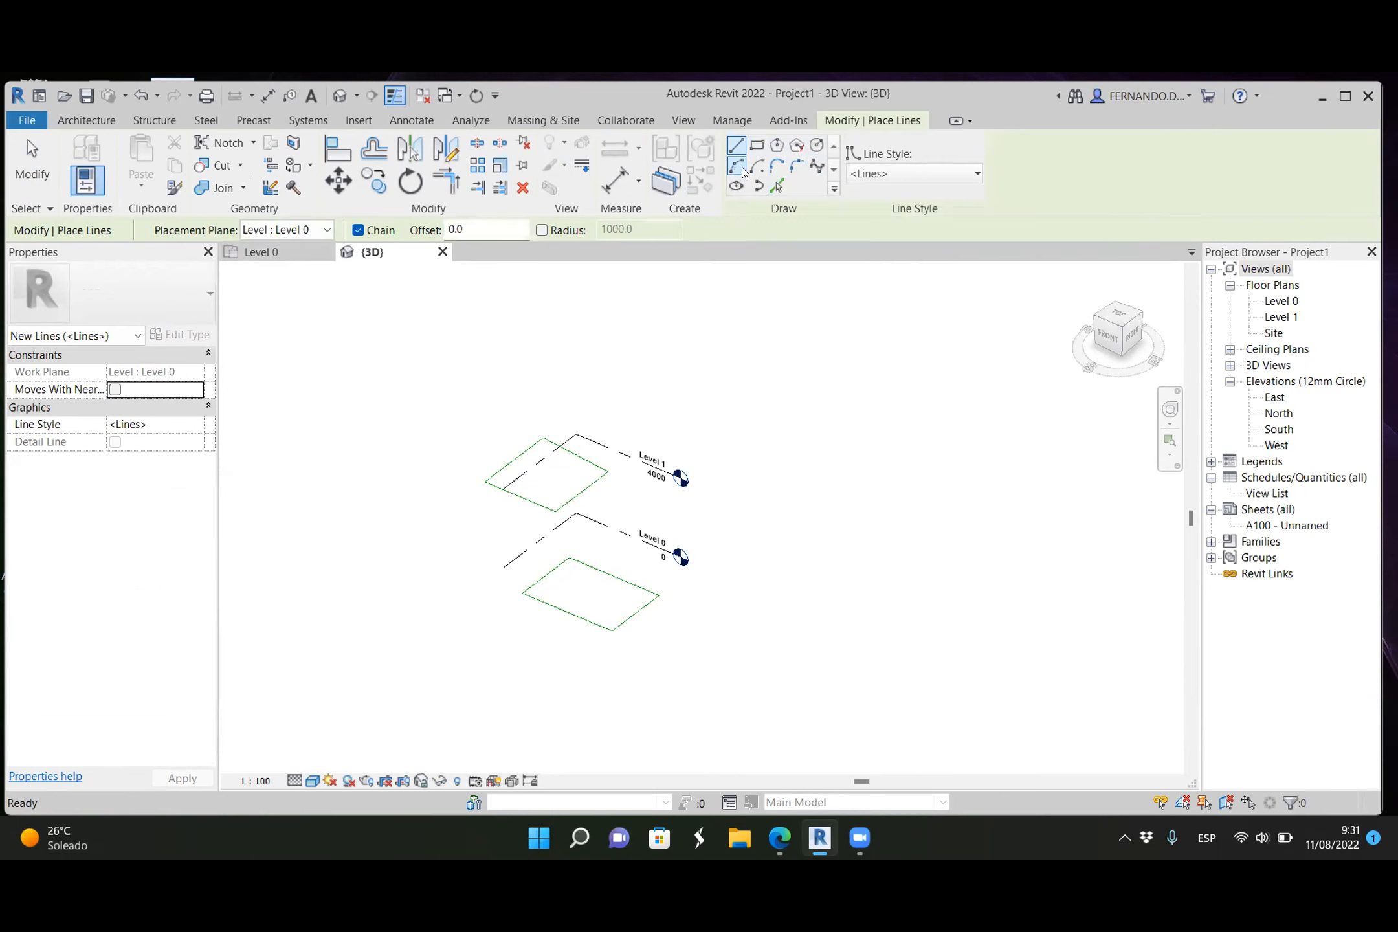
click(816, 145)
click(760, 609)
click(668, 655)
click(790, 482)
click(734, 537)
click(703, 408)
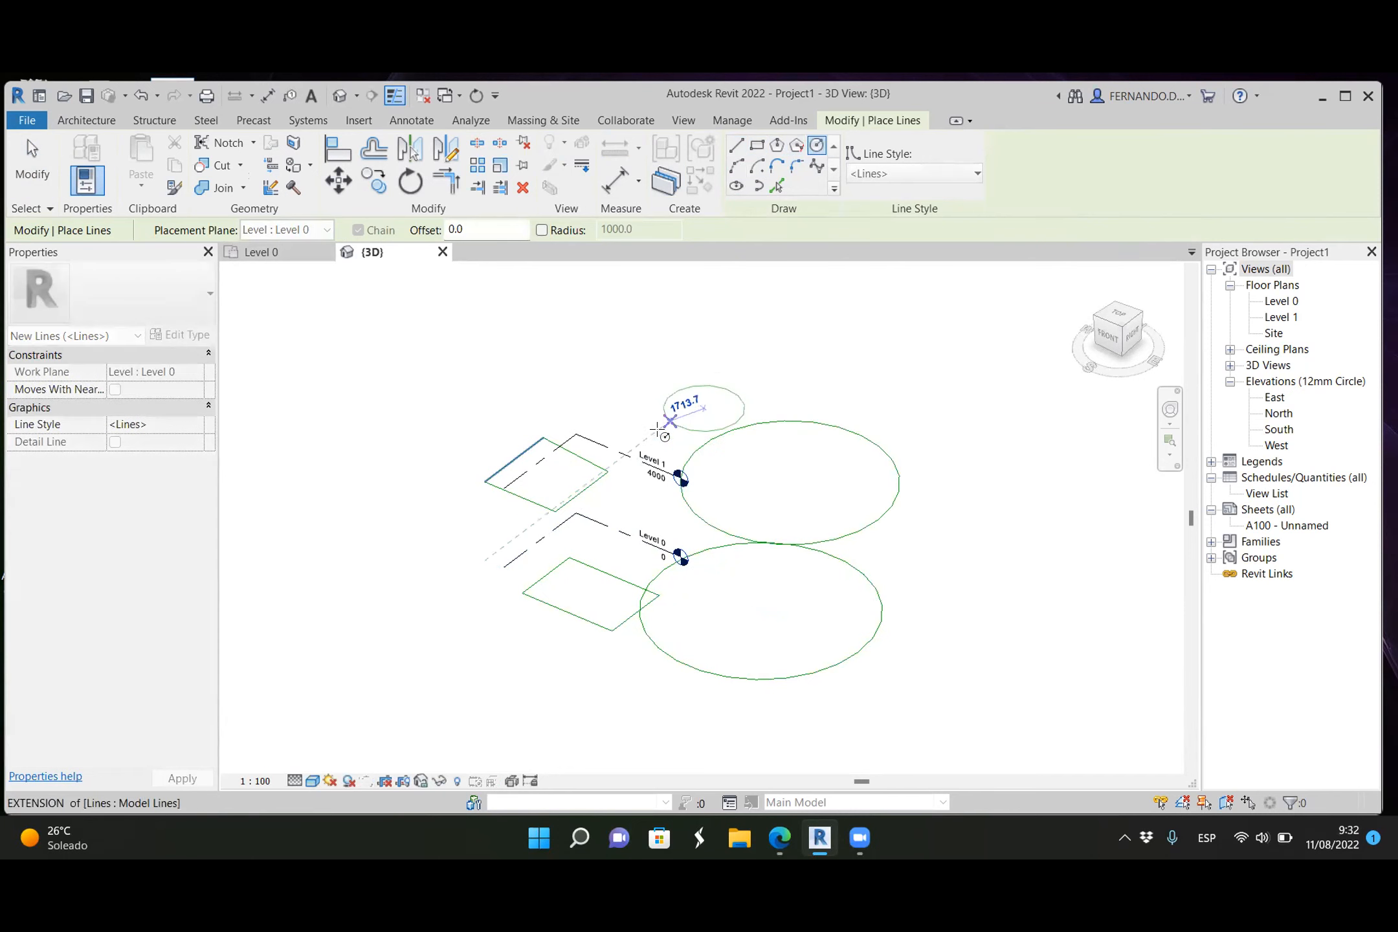
click(762, 405)
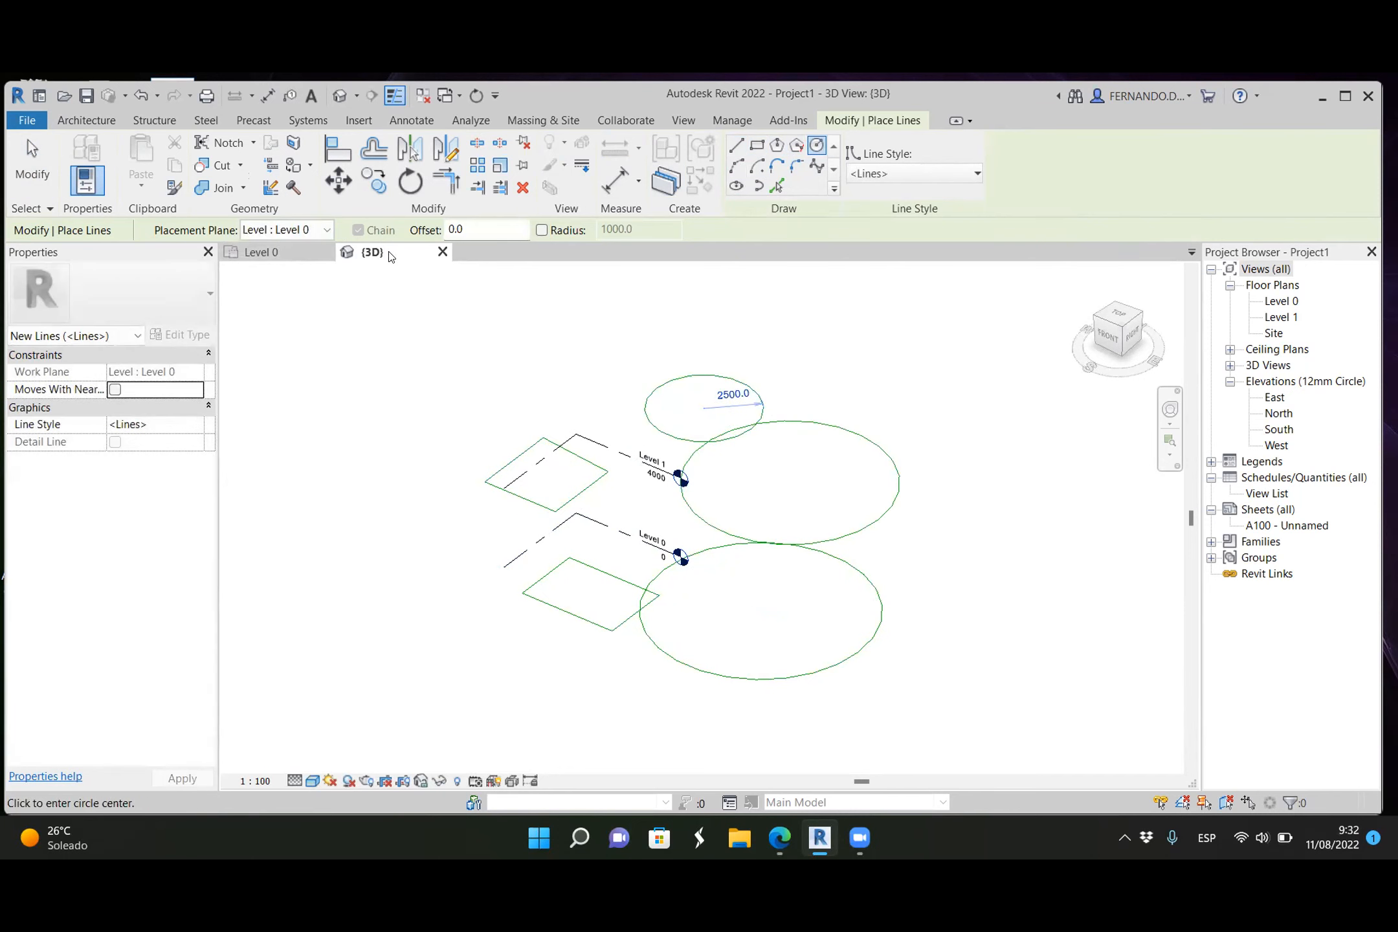
Step: Draw a large six-sided inscribed polygon of model lines on the Level 1 placement plane, behind the existing outlines
shift+middle_drag(460, 538, 437, 382)
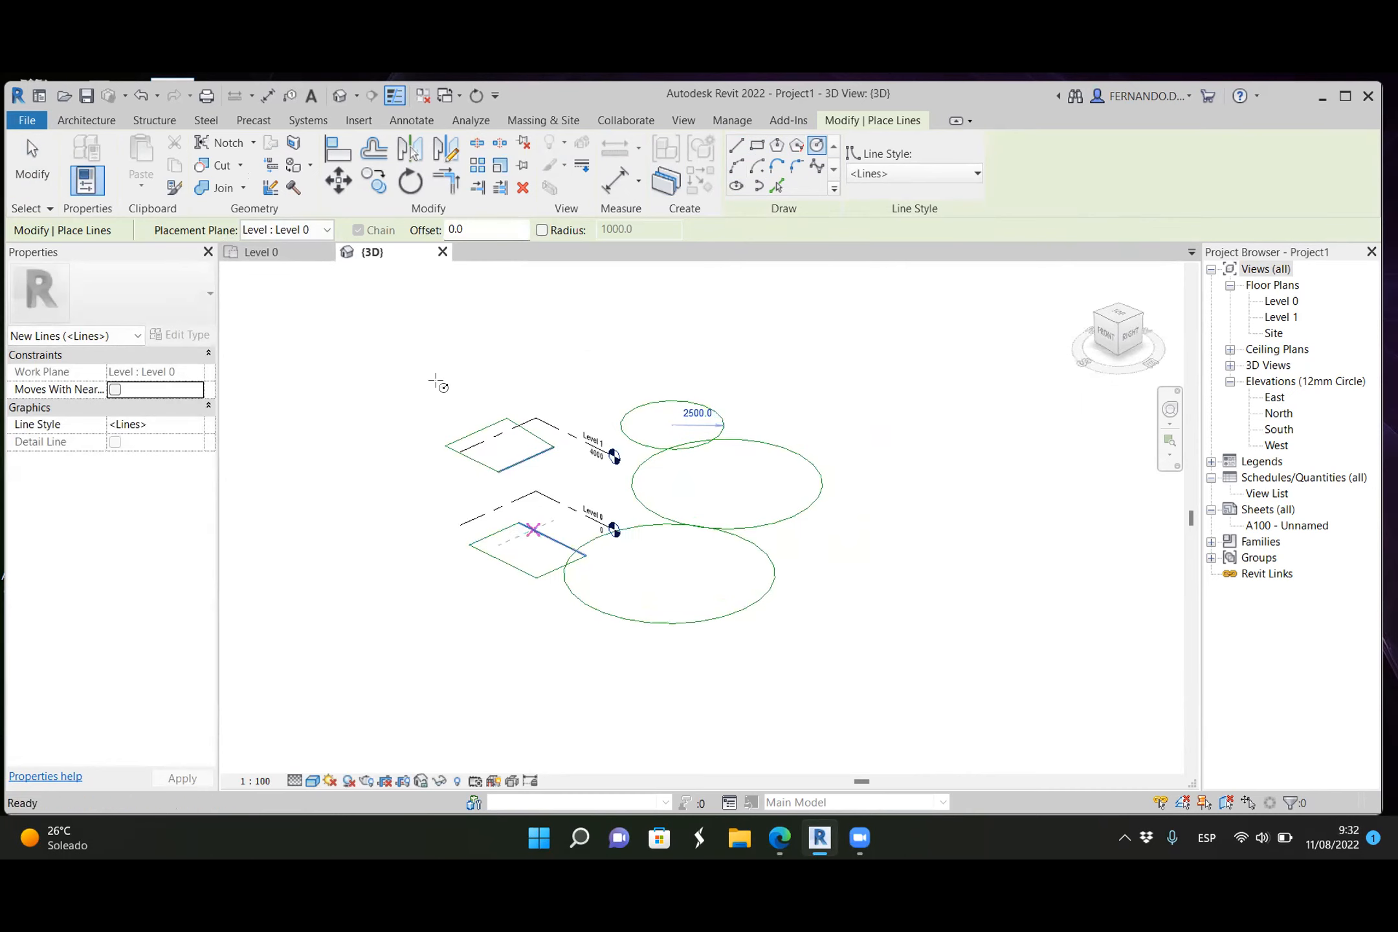
click(326, 230)
click(296, 263)
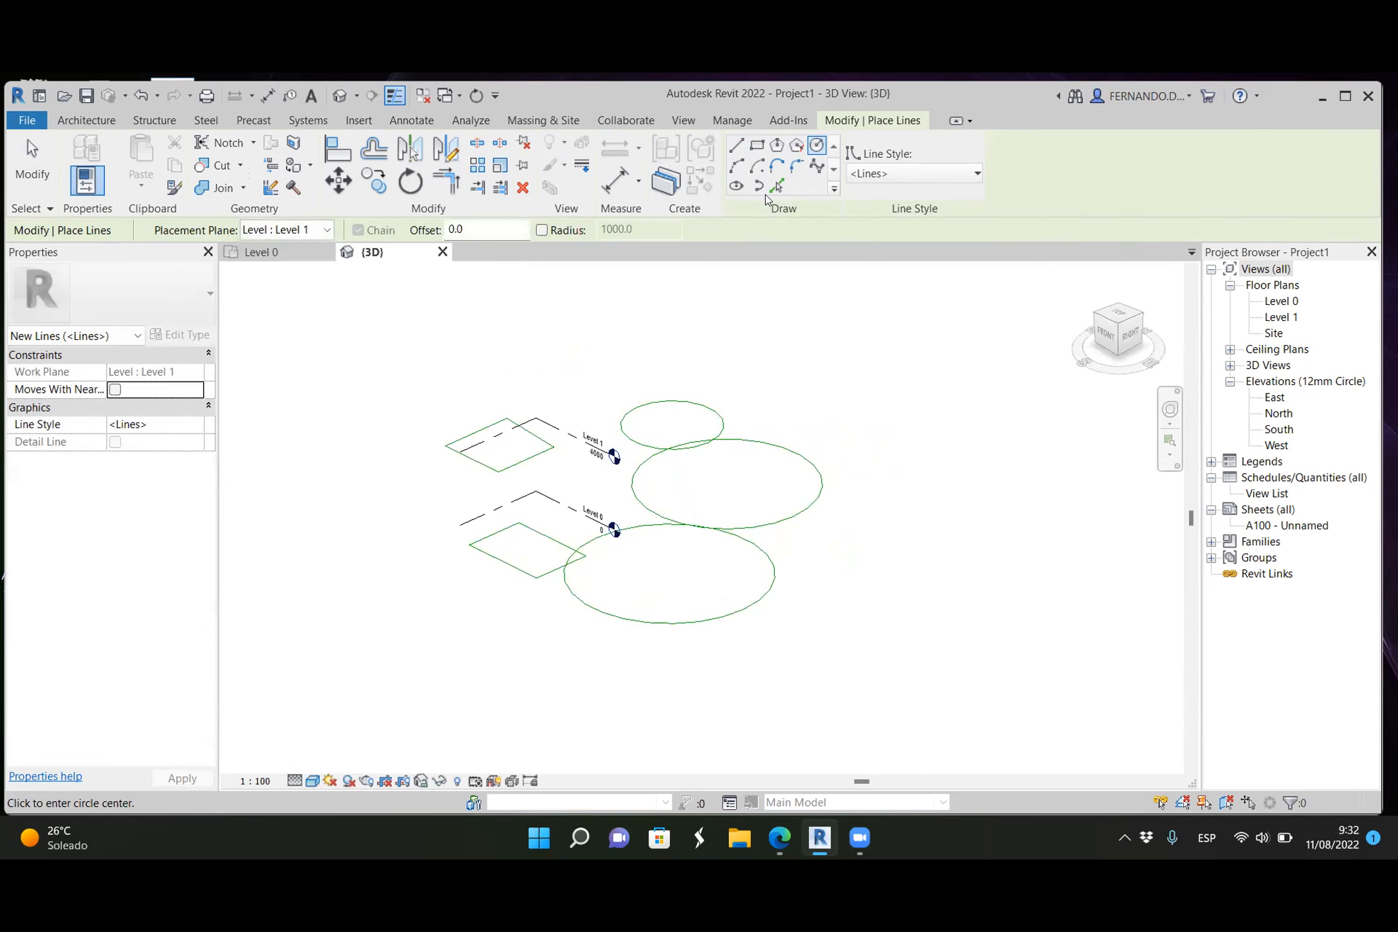
click(778, 147)
click(498, 341)
click(366, 347)
shift+middle_drag(524, 569, 633, 609)
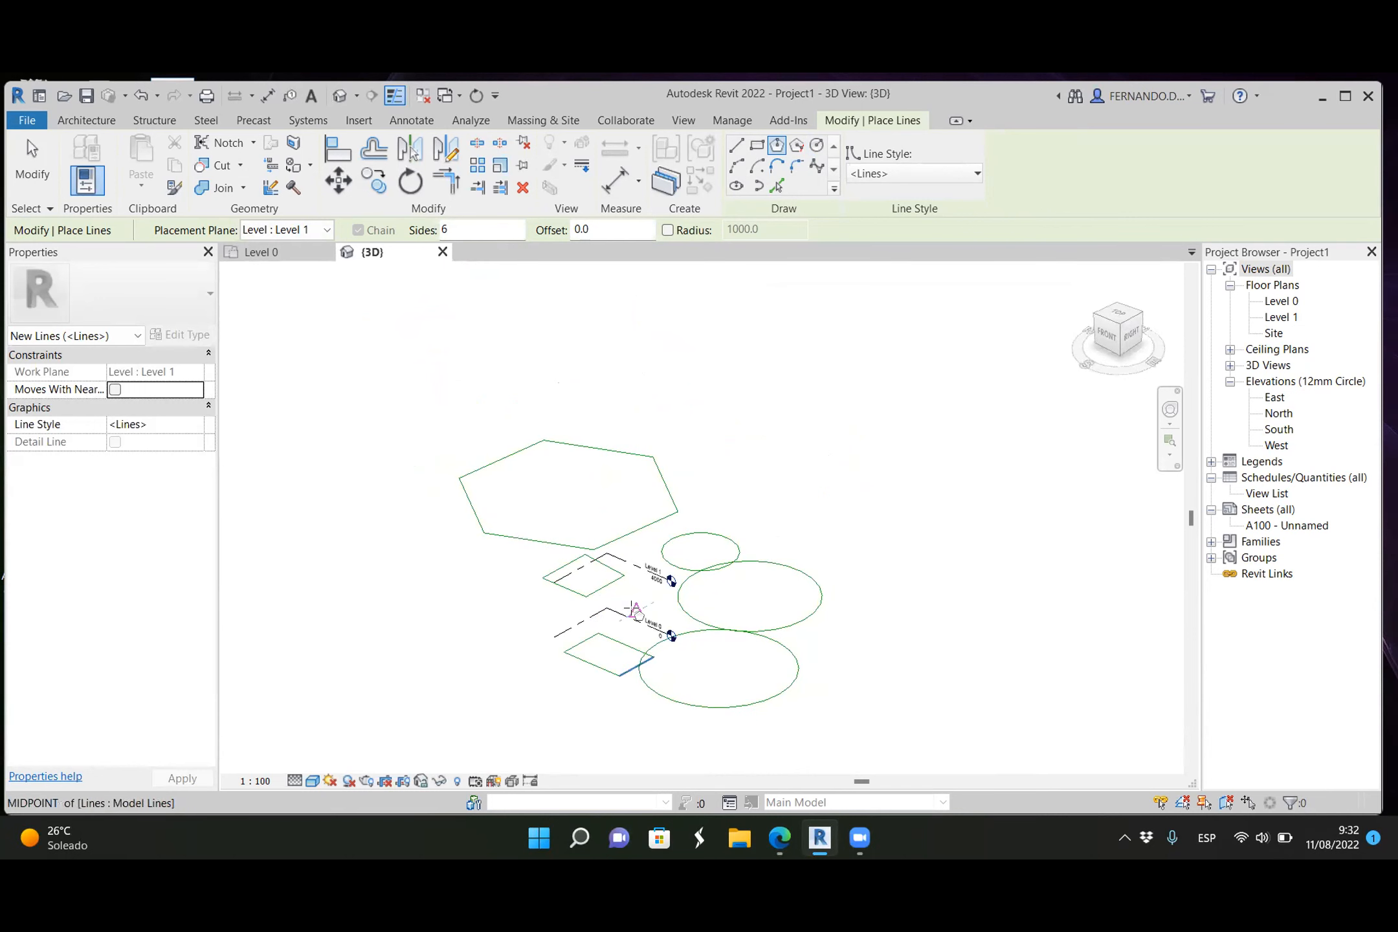
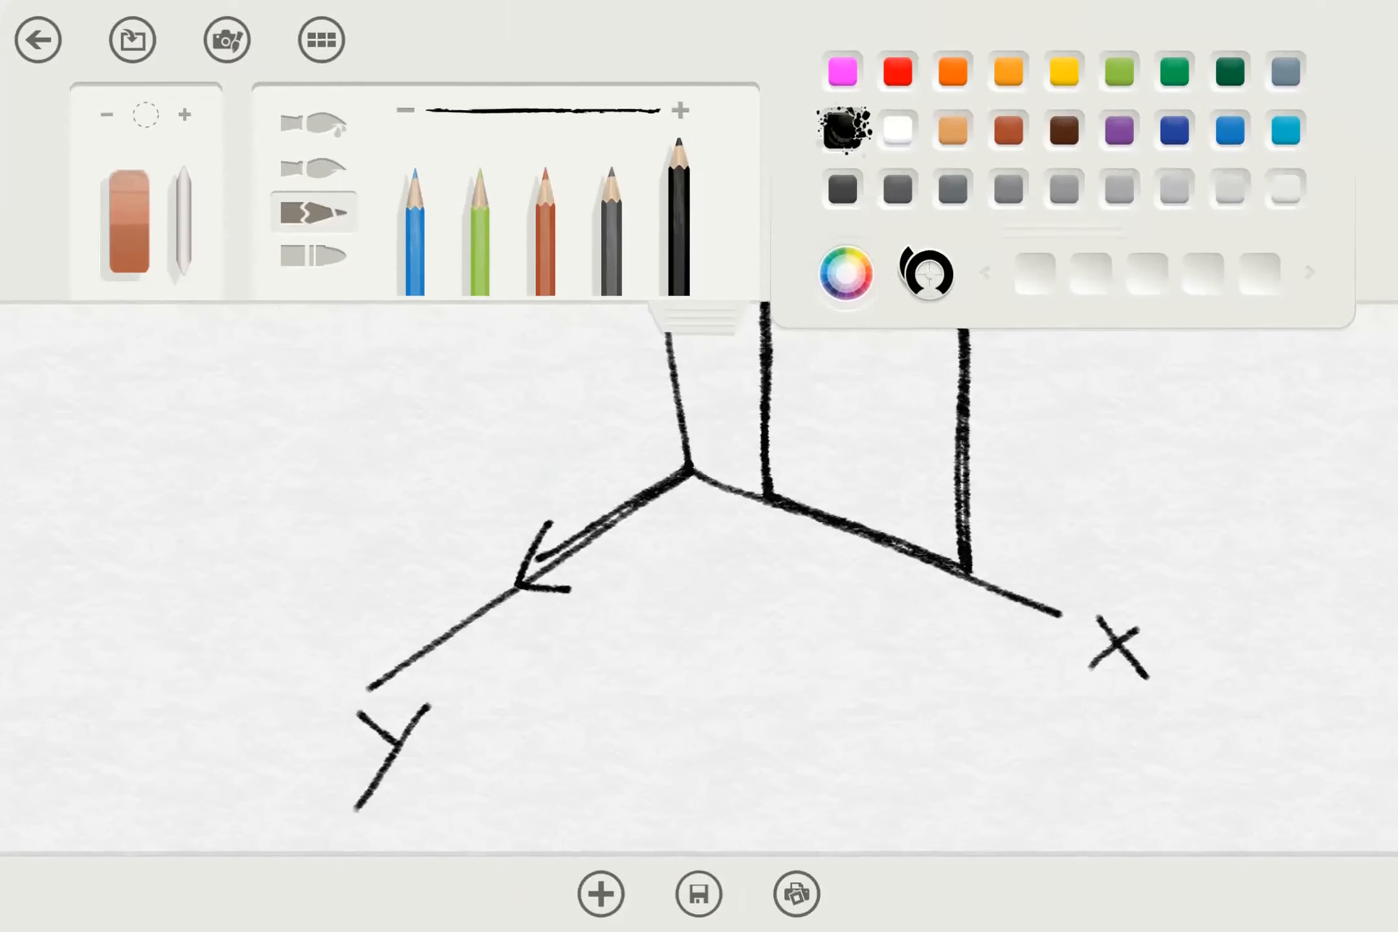
Step: In the drawing app, sketch faint blue pencil guide lines projecting the square along the Y axis into a box
click(415, 231)
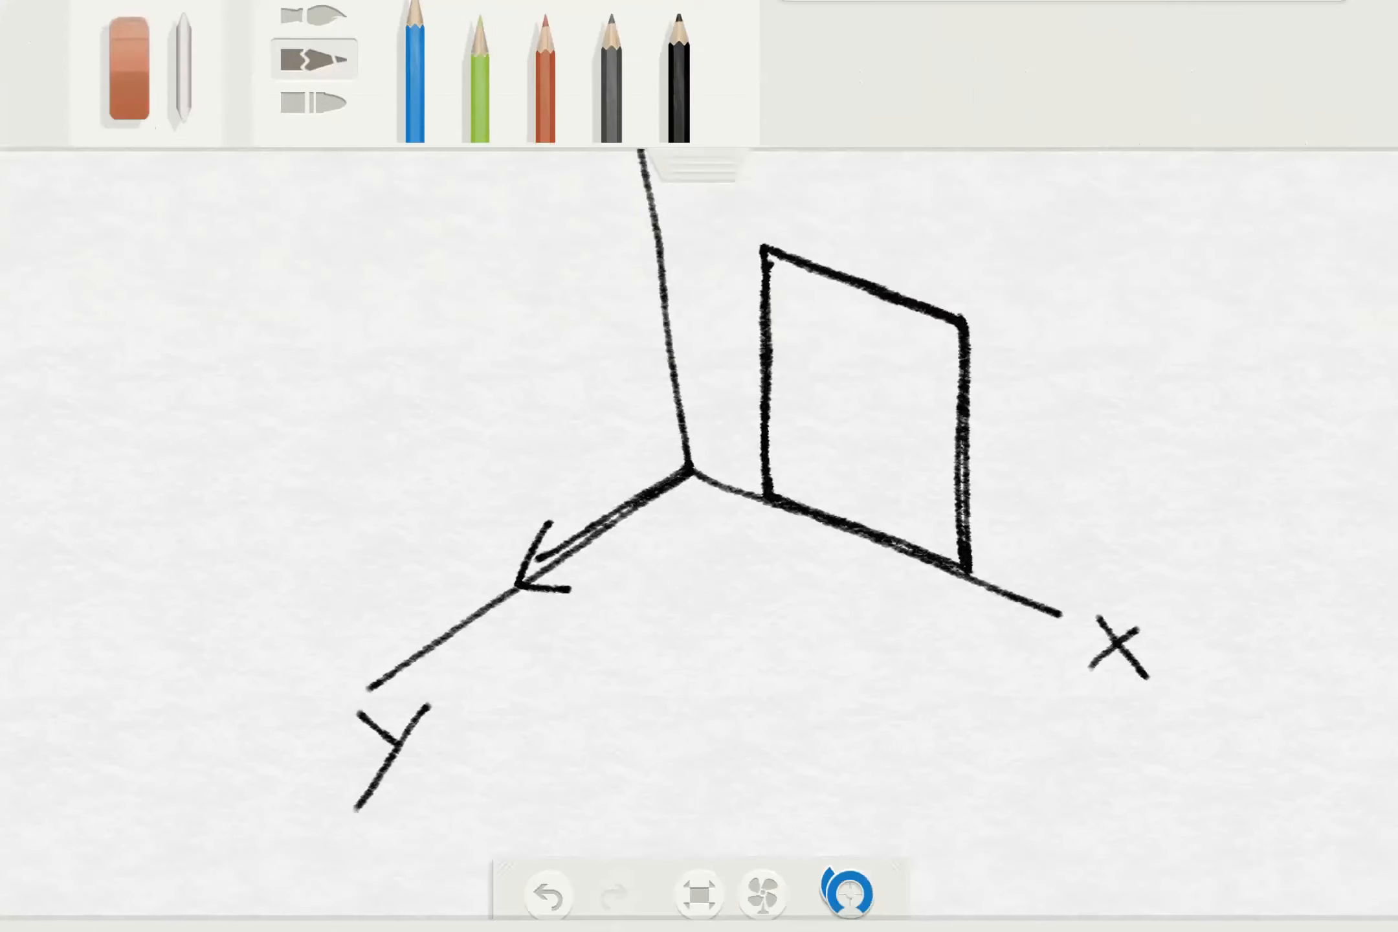
drag(847, 403, 646, 535)
drag(748, 261, 602, 358)
drag(476, 418, 472, 672)
drag(621, 736, 657, 755)
drag(660, 538, 655, 754)
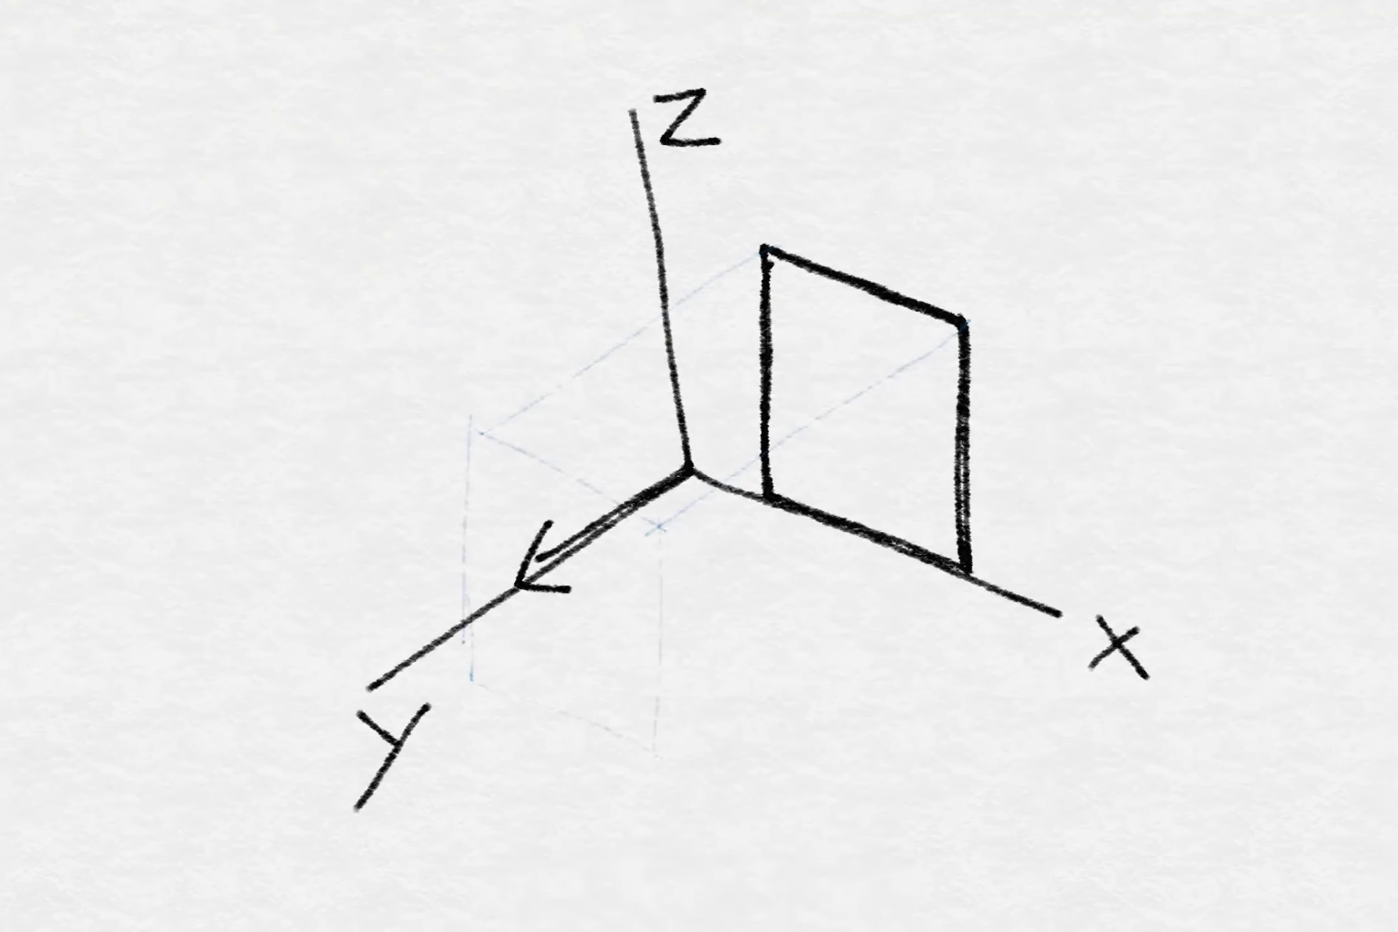
drag(948, 580, 696, 737)
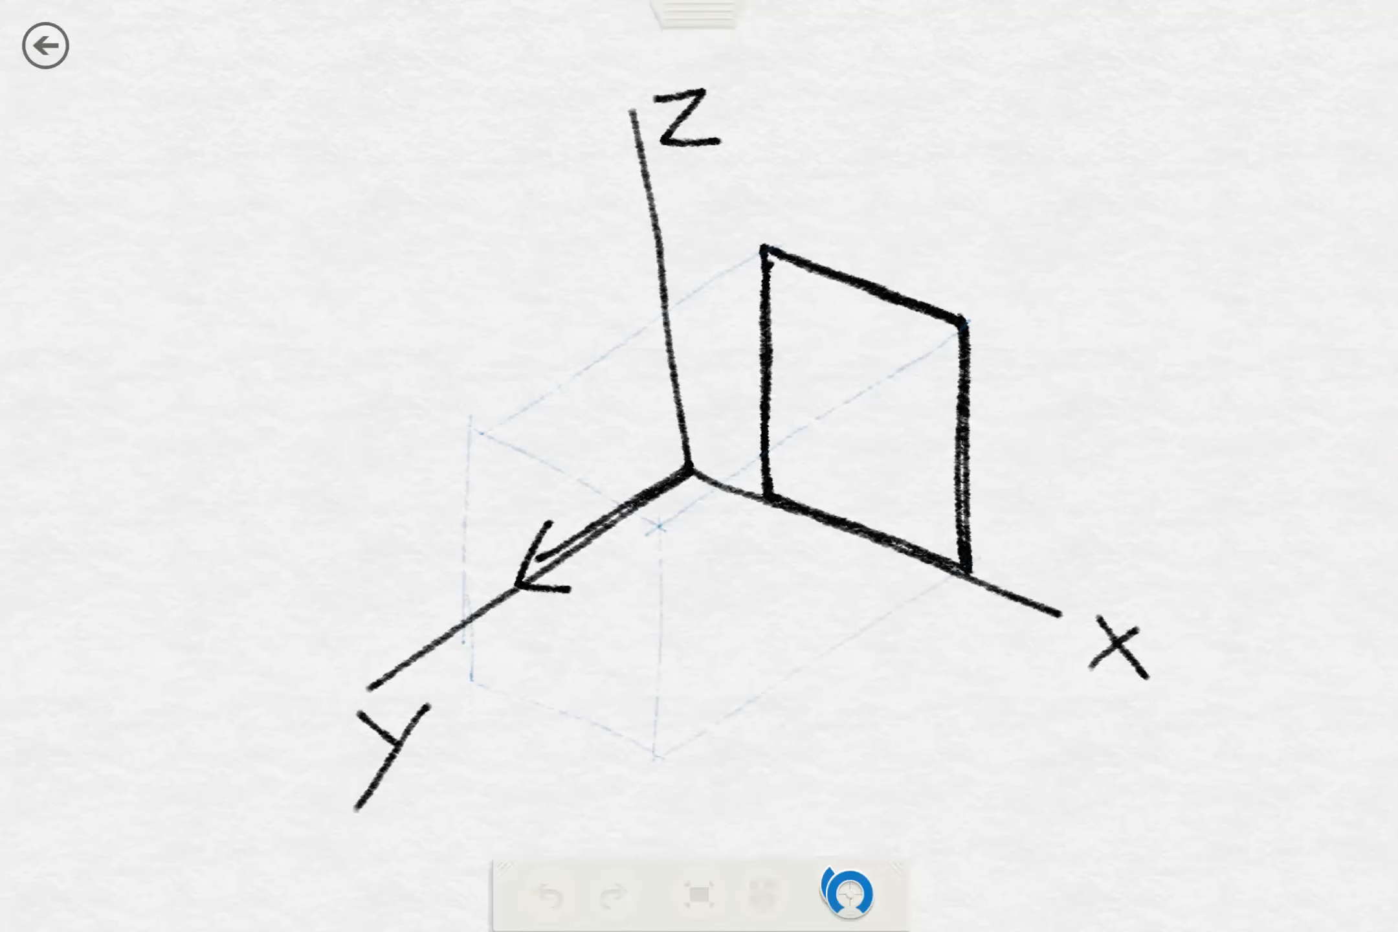
Step: Trace the box's front face and its receding edges over the blue guide lines with the black pencil
click(692, 16)
click(679, 227)
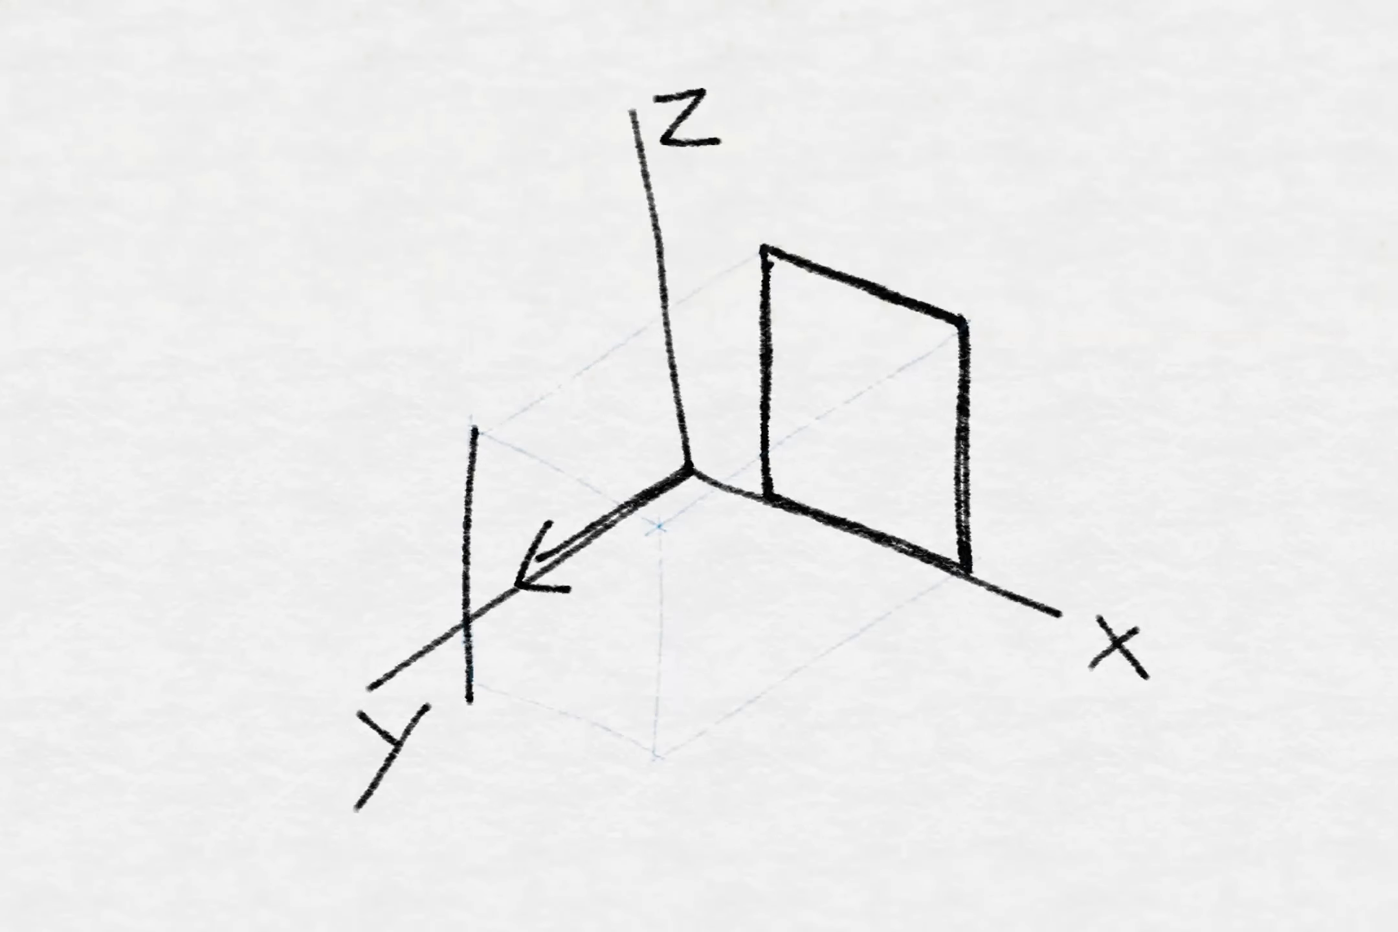
mouse_move(476, 431)
mouse_down()
mouse_move(647, 534)
mouse_move(641, 751)
mouse_move(469, 689)
mouse_up()
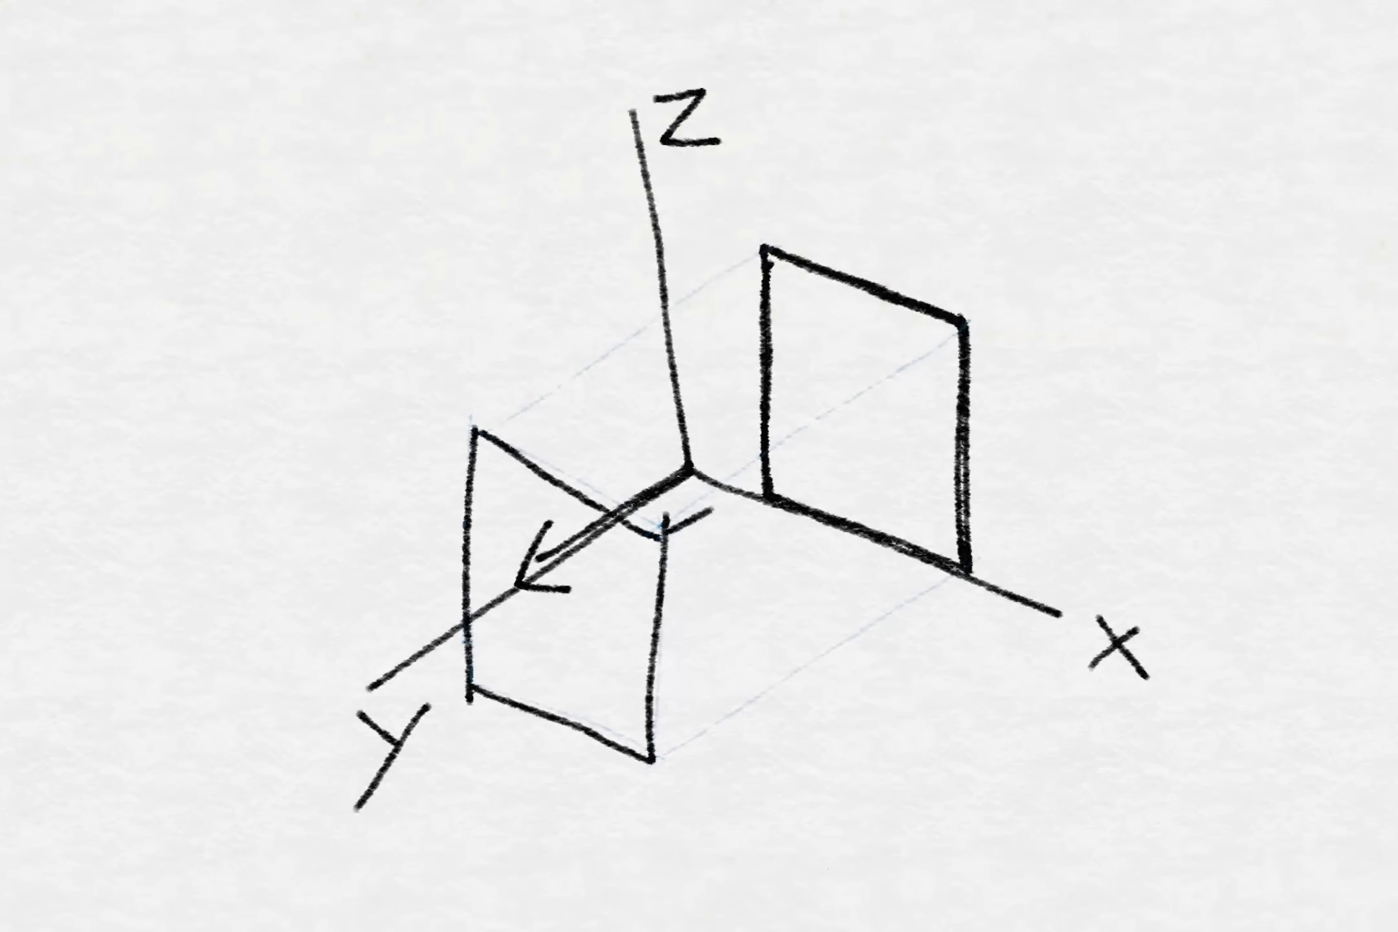
drag(709, 510, 958, 335)
drag(489, 431, 763, 233)
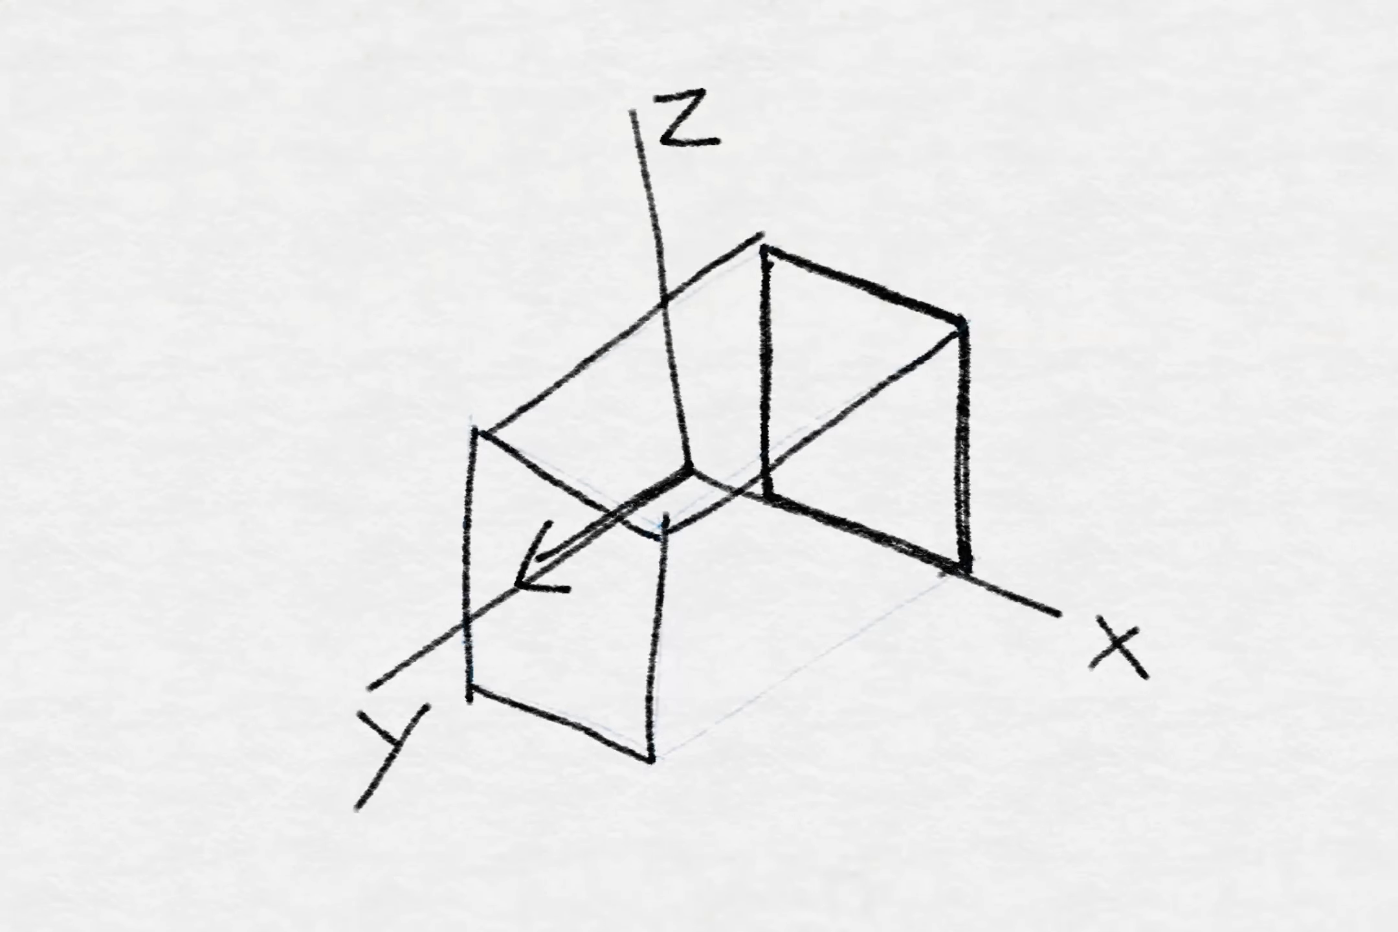
drag(945, 573, 650, 757)
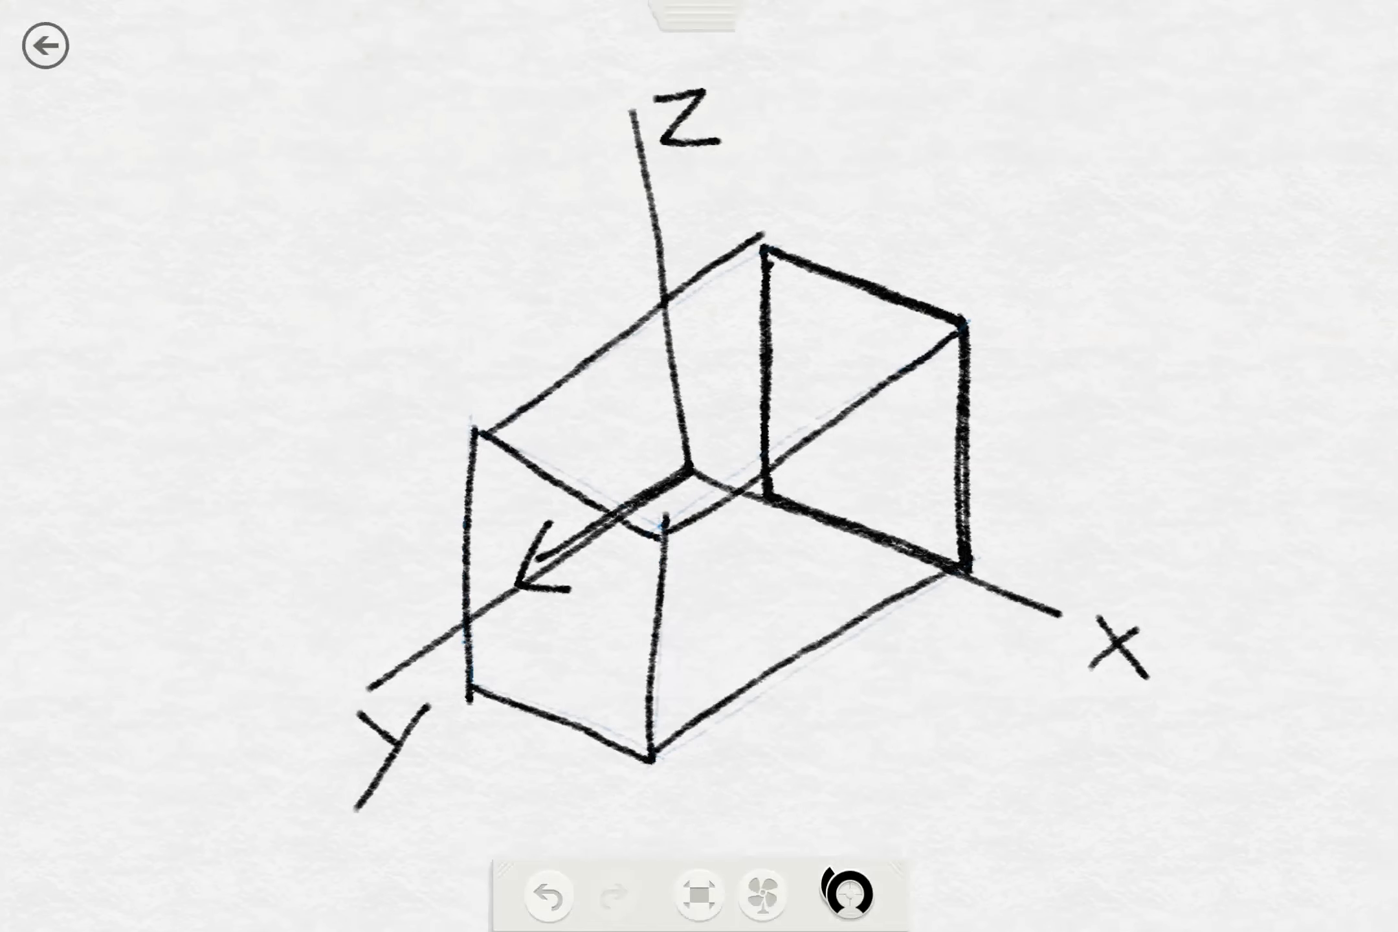
Step: Fill the original square on the X axis with thick red strokes and draw a red arrow along the Y axis
click(694, 15)
click(314, 254)
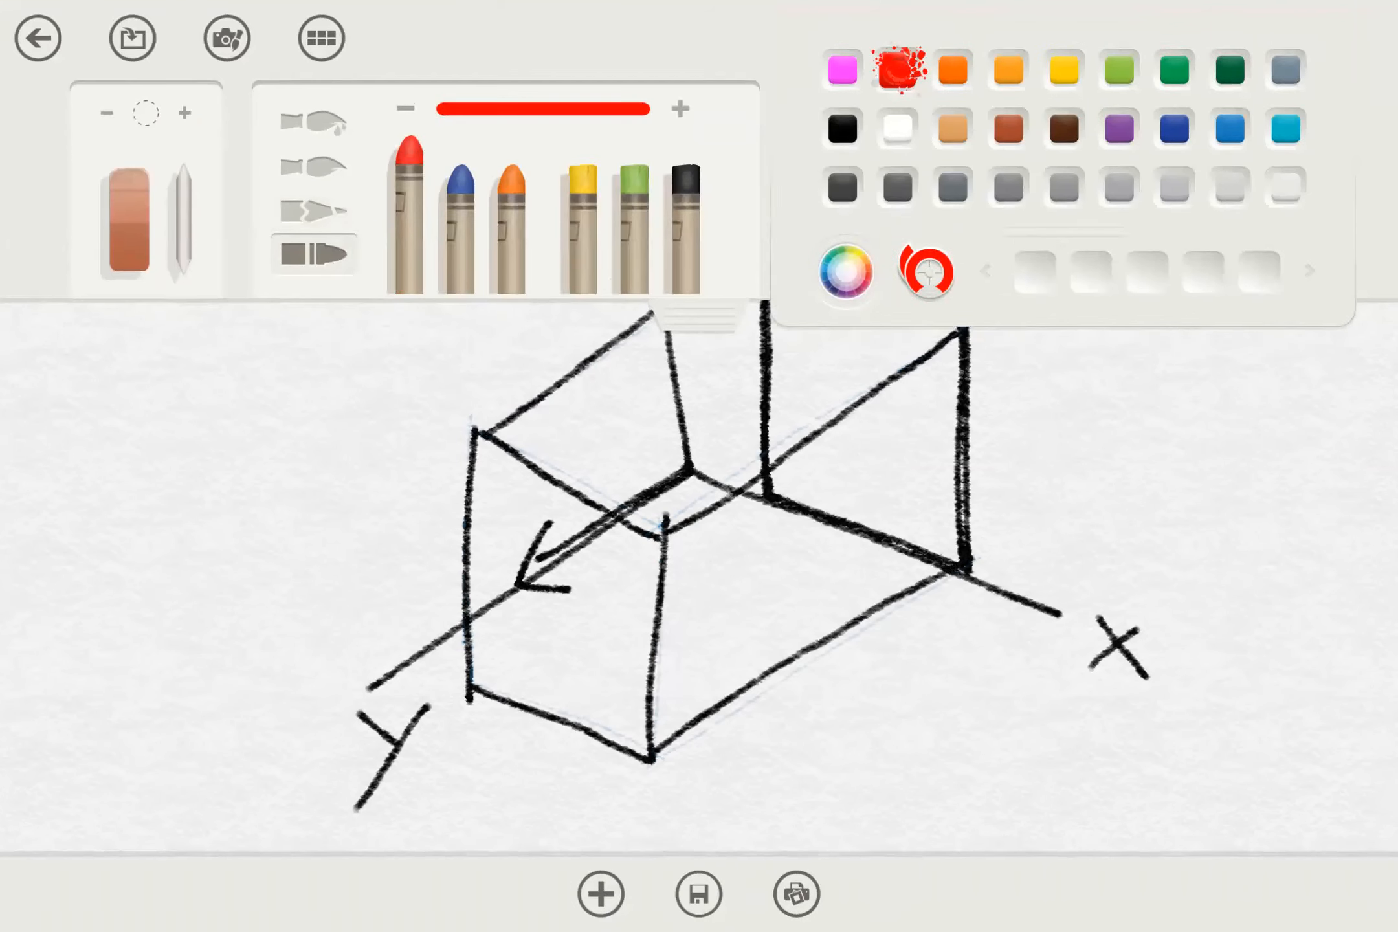
mouse_move(791, 249)
mouse_down()
mouse_move(800, 486)
mouse_move(819, 317)
mouse_move(821, 511)
mouse_up()
drag(856, 268, 857, 521)
drag(890, 285, 897, 544)
drag(922, 304, 925, 557)
mouse_move(951, 301)
mouse_down()
mouse_move(953, 557)
mouse_move(963, 293)
mouse_move(767, 241)
mouse_up()
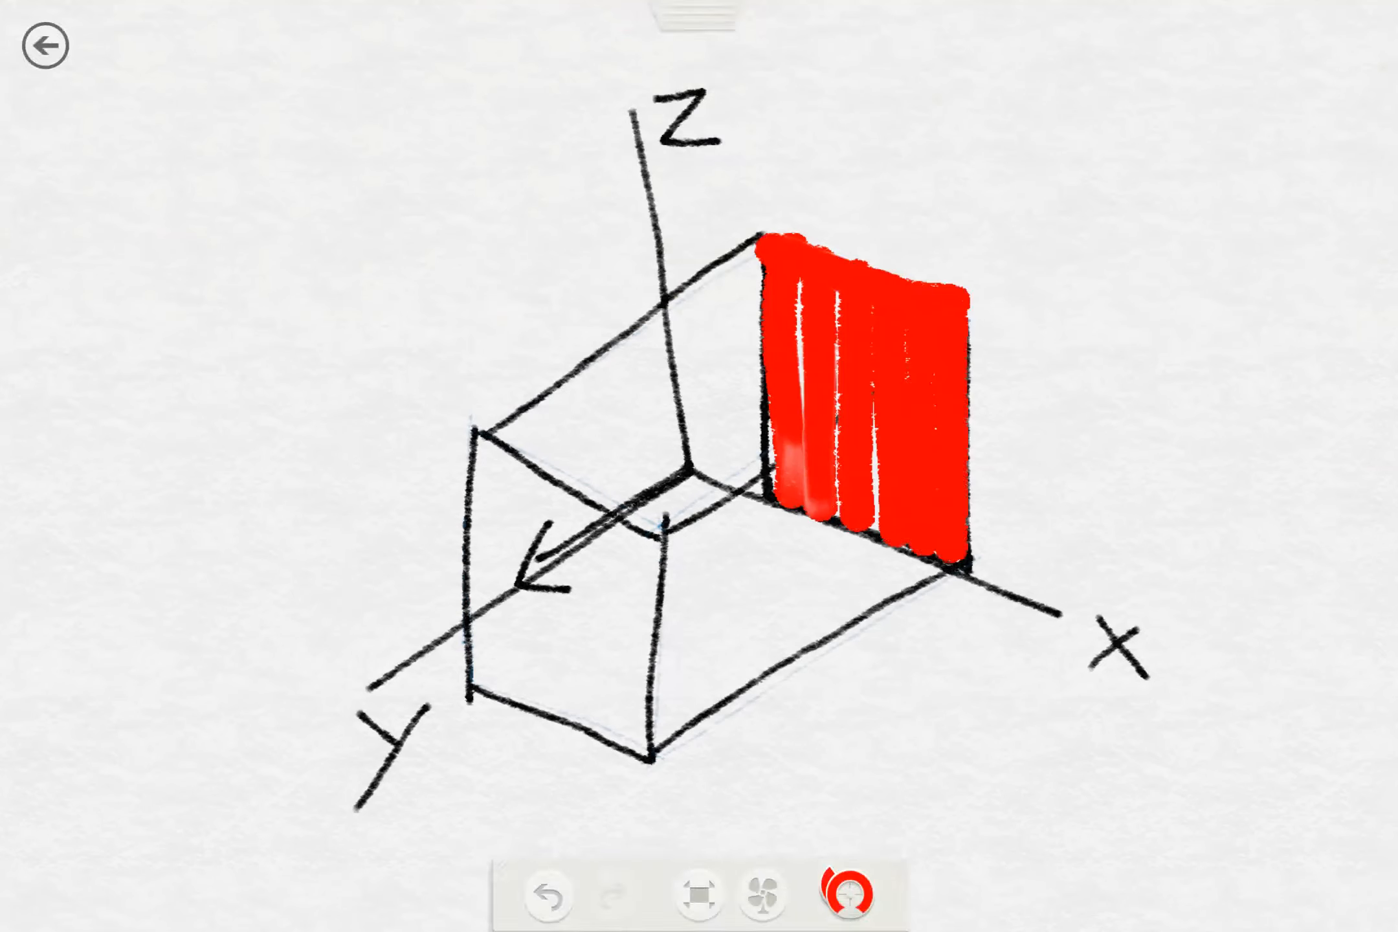
drag(703, 456, 521, 577)
mouse_move(557, 505)
mouse_down()
mouse_move(527, 591)
mouse_move(586, 599)
mouse_up()
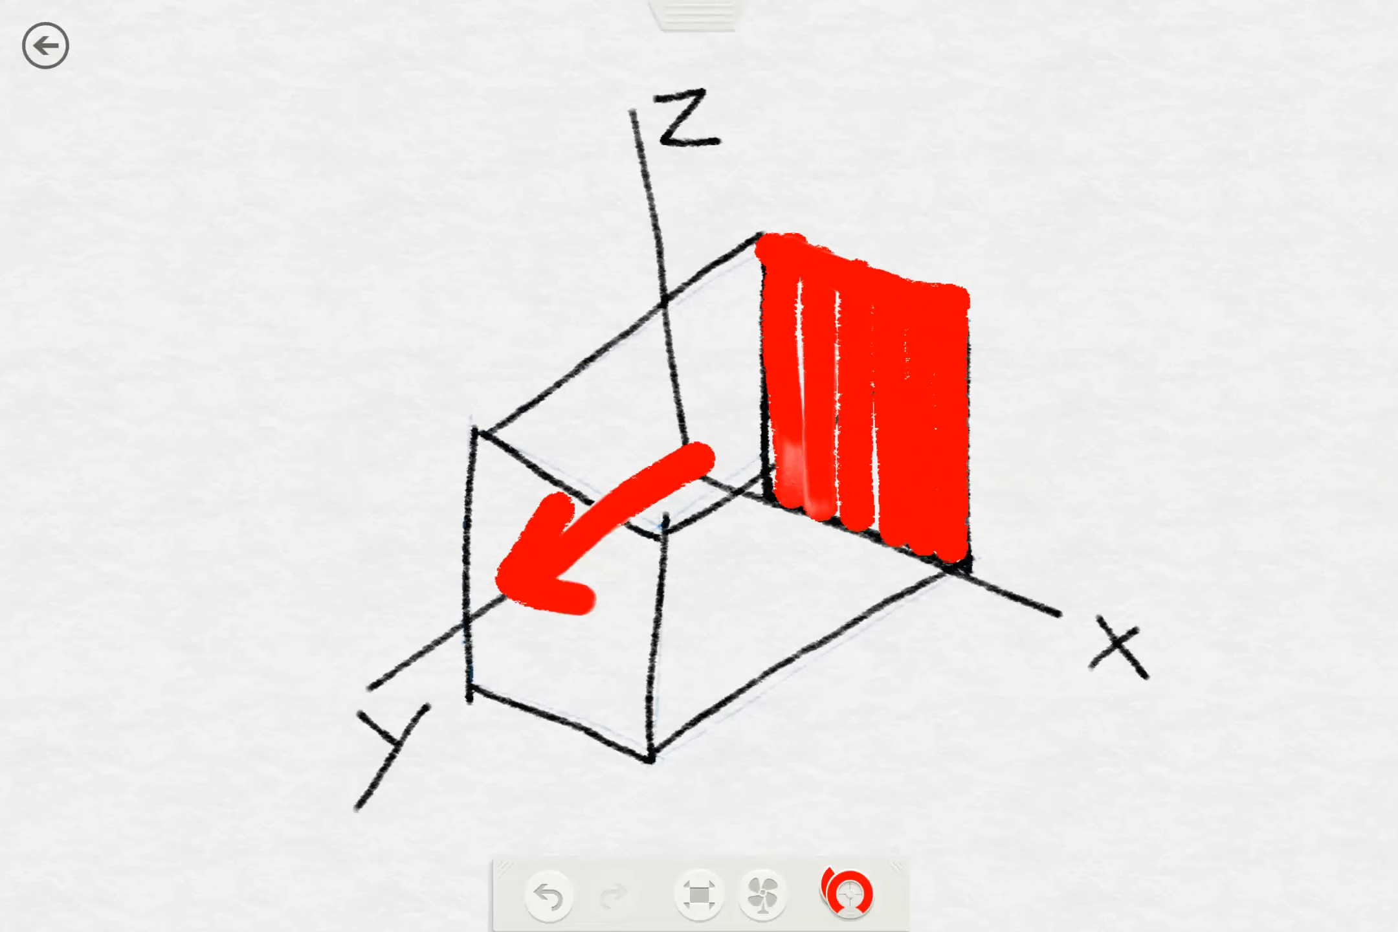
Step: Undo the red fill strokes on the square and the red arrow on the Y axis
key(ctrl+z)
key(ctrl+z)
key(ctrl+z)
key(ctrl+z)
key(ctrl+z)
key(ctrl+z)
key(ctrl+z)
key(ctrl+z)
key(ctrl+z)
key(ctrl+z)
key(ctrl+z)
key(ctrl+z)
key(ctrl+z)
key(ctrl+z)
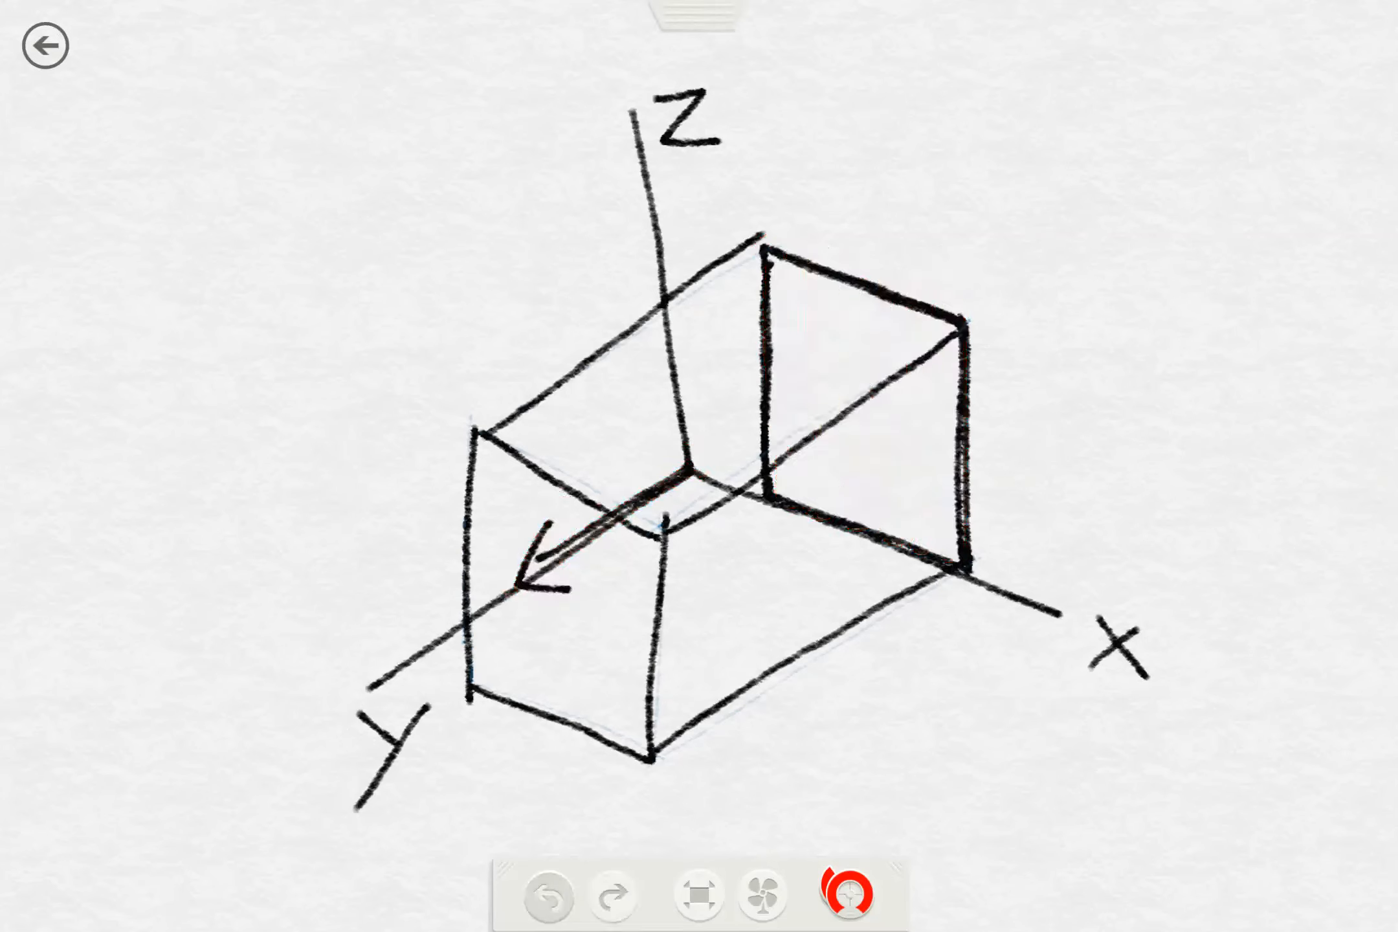
Step: Undo the box's front face, its receding edges and the arrowhead on the Y axis
key(ctrl+z)
key(ctrl+z)
key(ctrl+z)
key(ctrl+z)
key(ctrl+z)
key(ctrl+z)
key(ctrl+z)
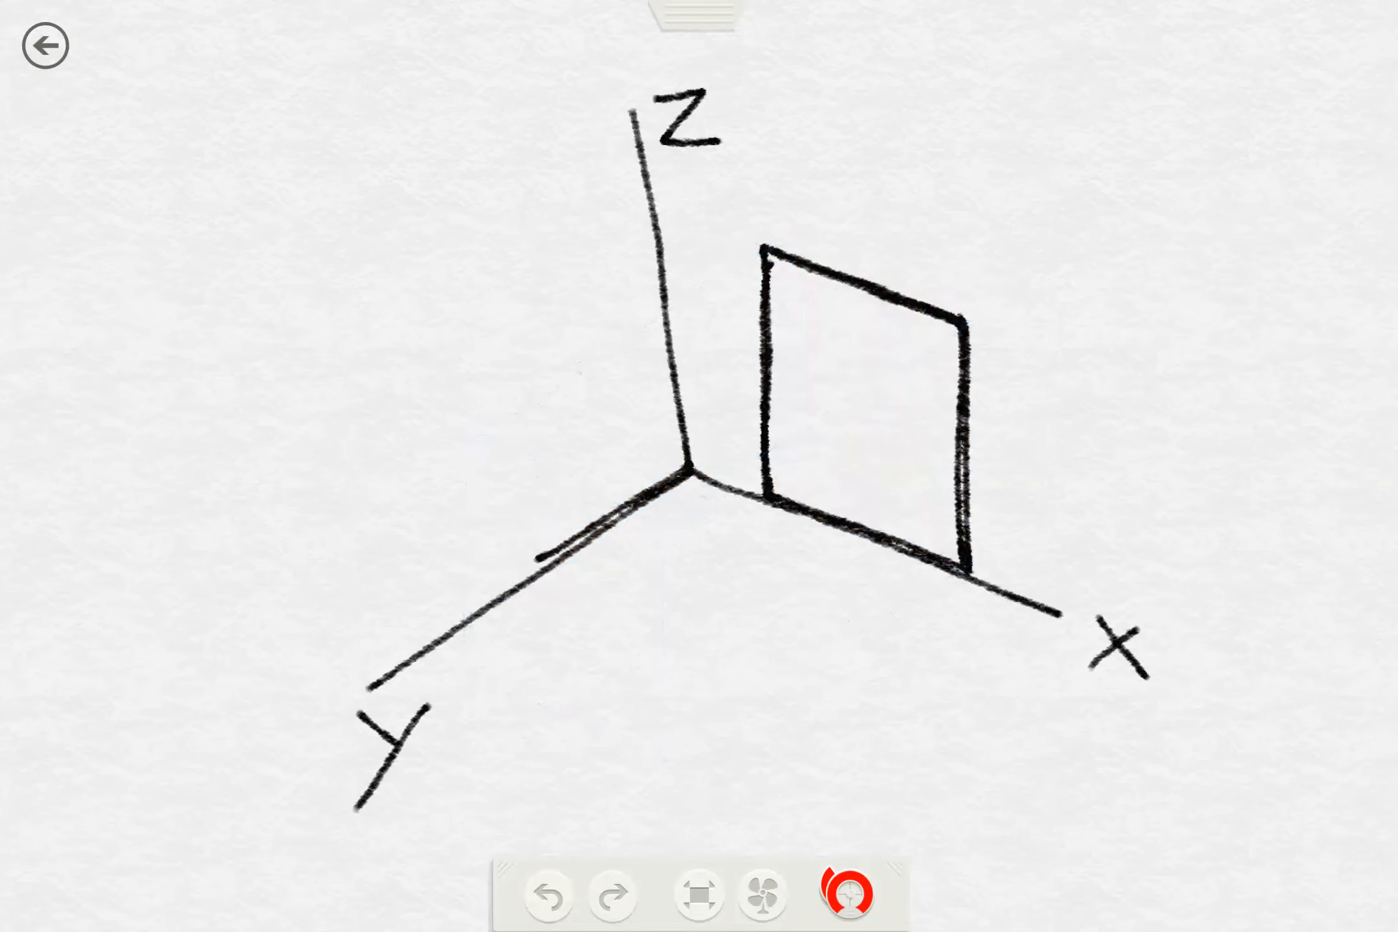
Step: Undo the square's pencil strokes and the thickened stroke on the Y axis, back to the bare X, Y and Z axes
key(ctrl+z)
key(ctrl+z)
key(ctrl+z)
key(ctrl+z)
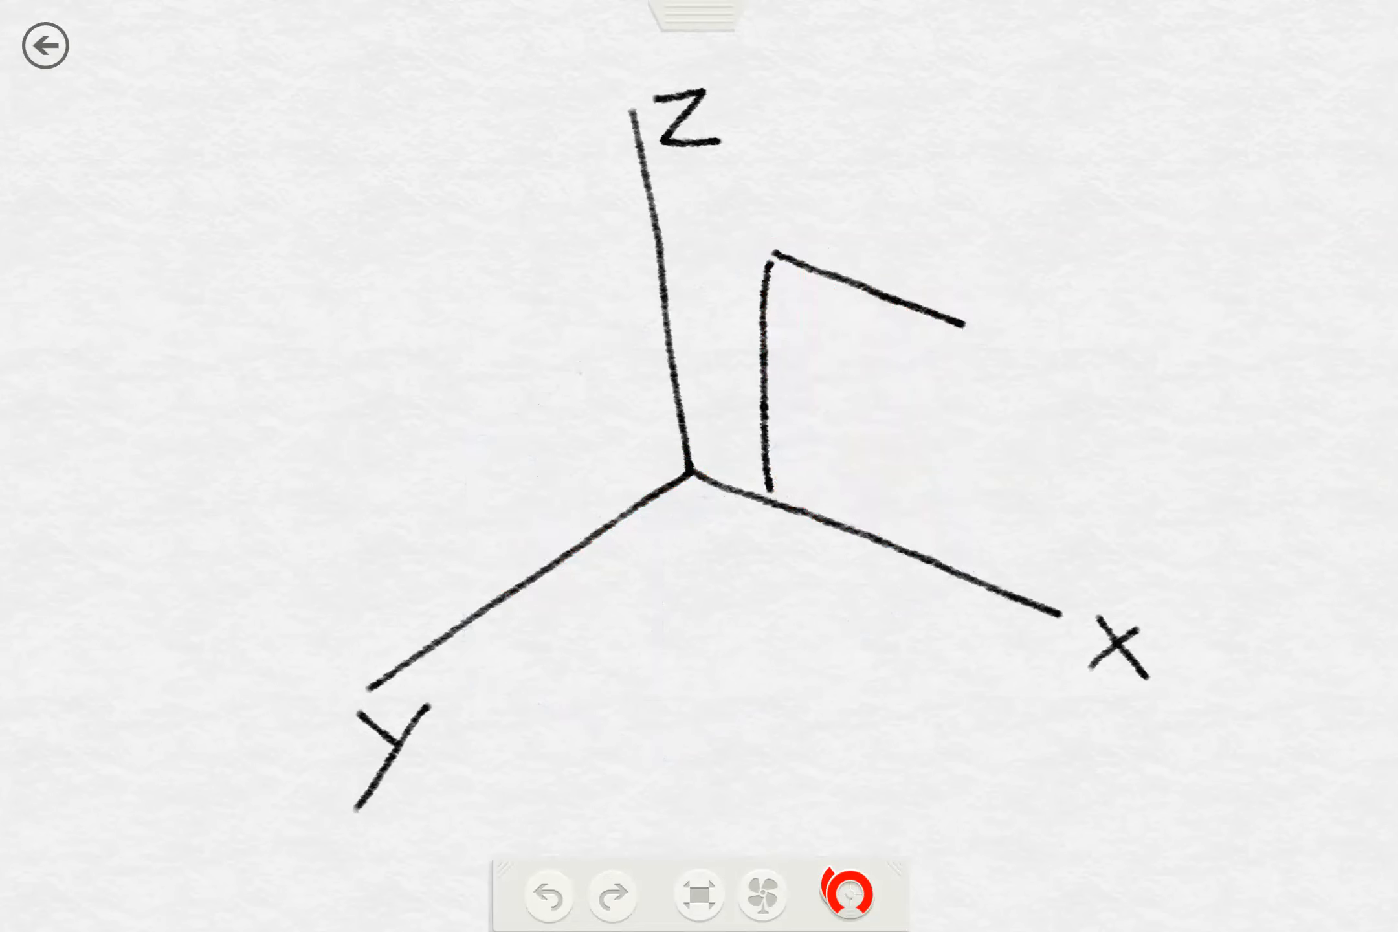
key(ctrl+z)
key(ctrl+z)
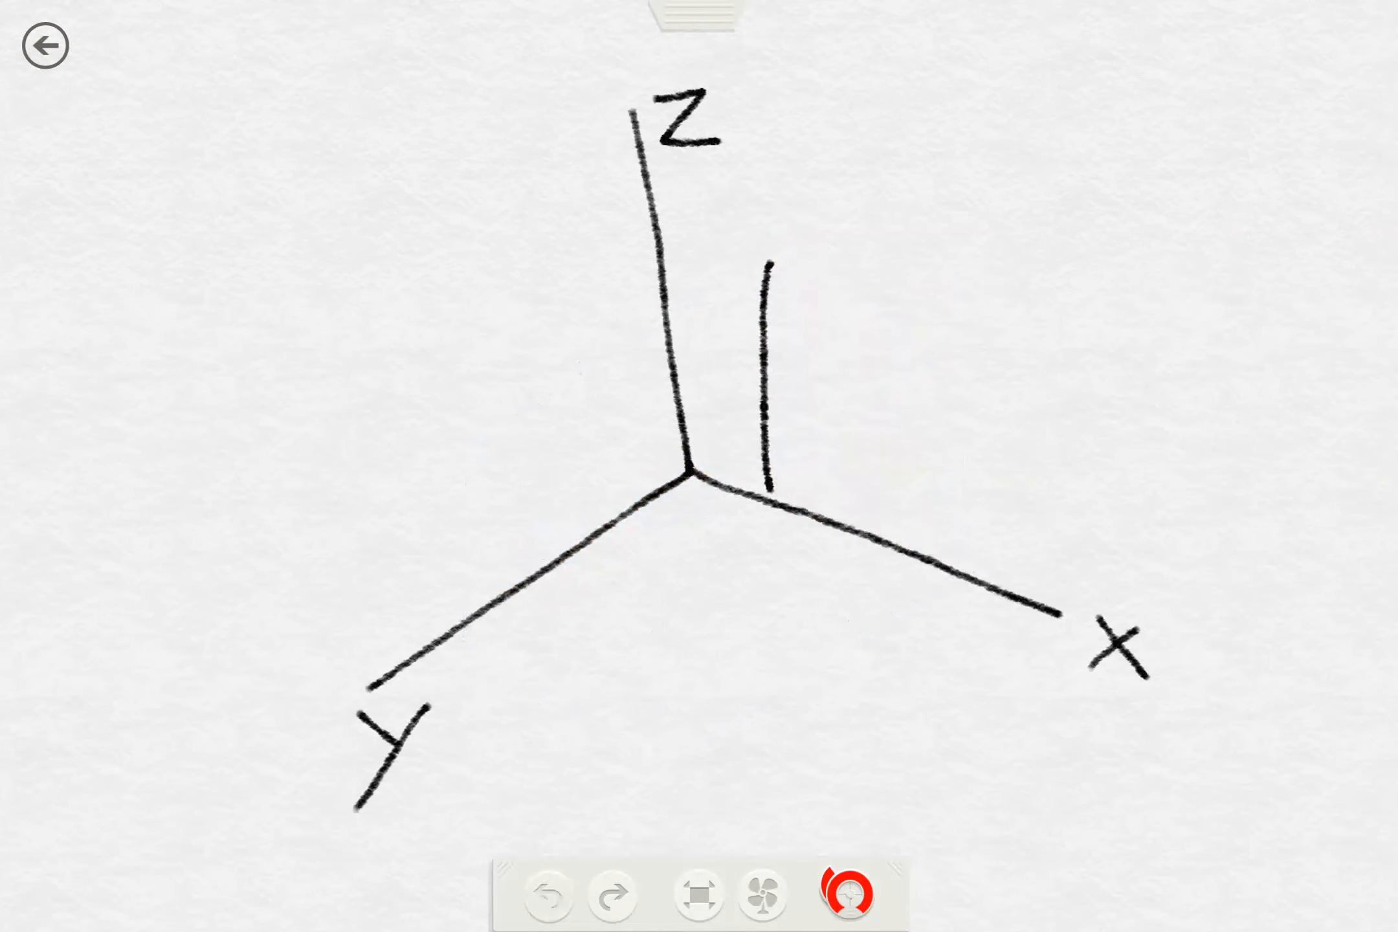
Step: Draw a house-shaped pentagon standing on the X axis with the black pencil
key(super+z)
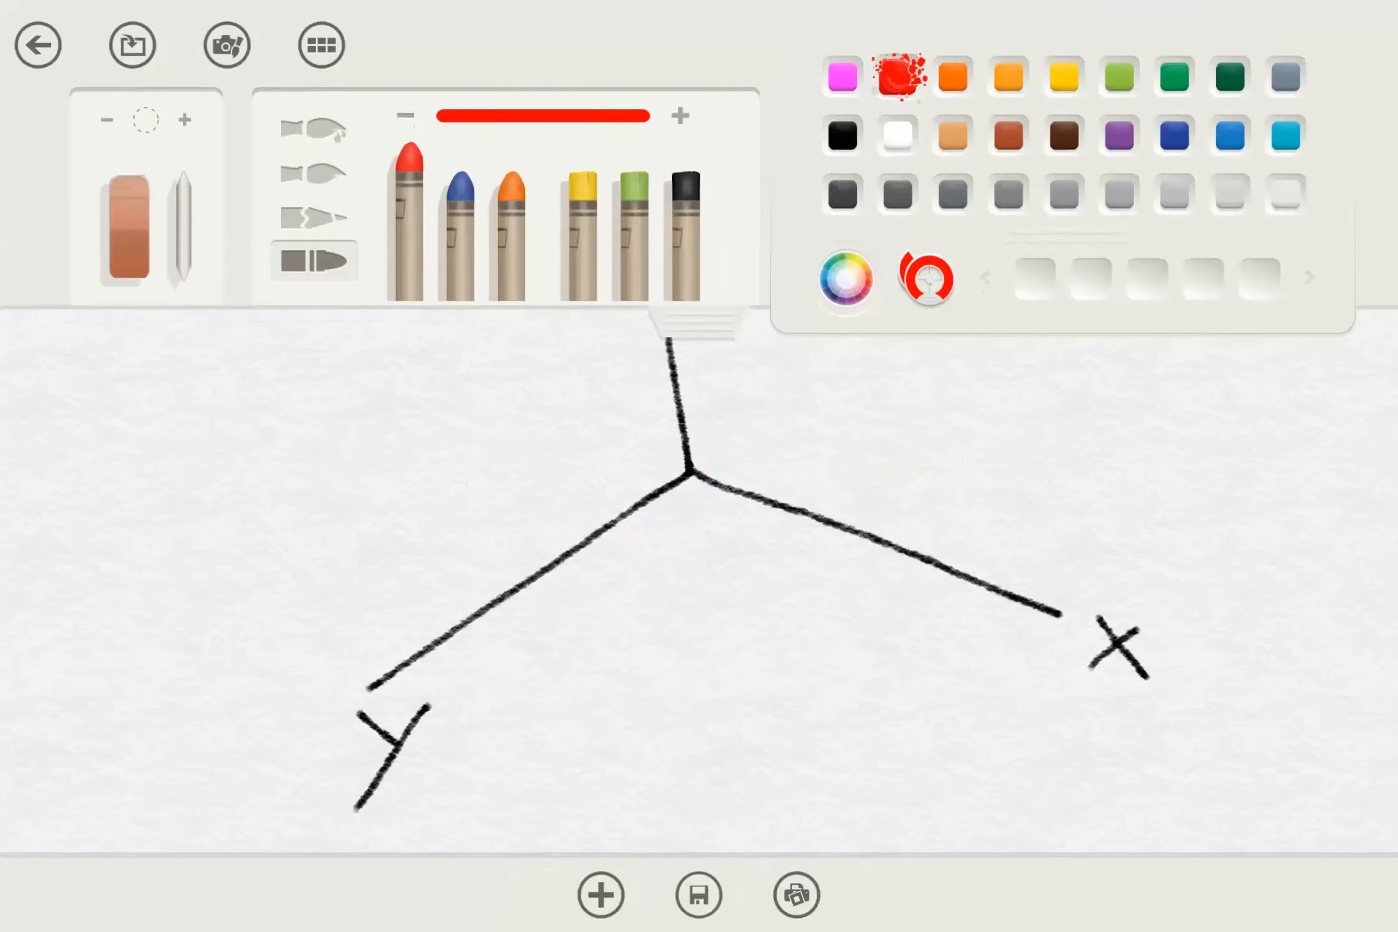
click(314, 211)
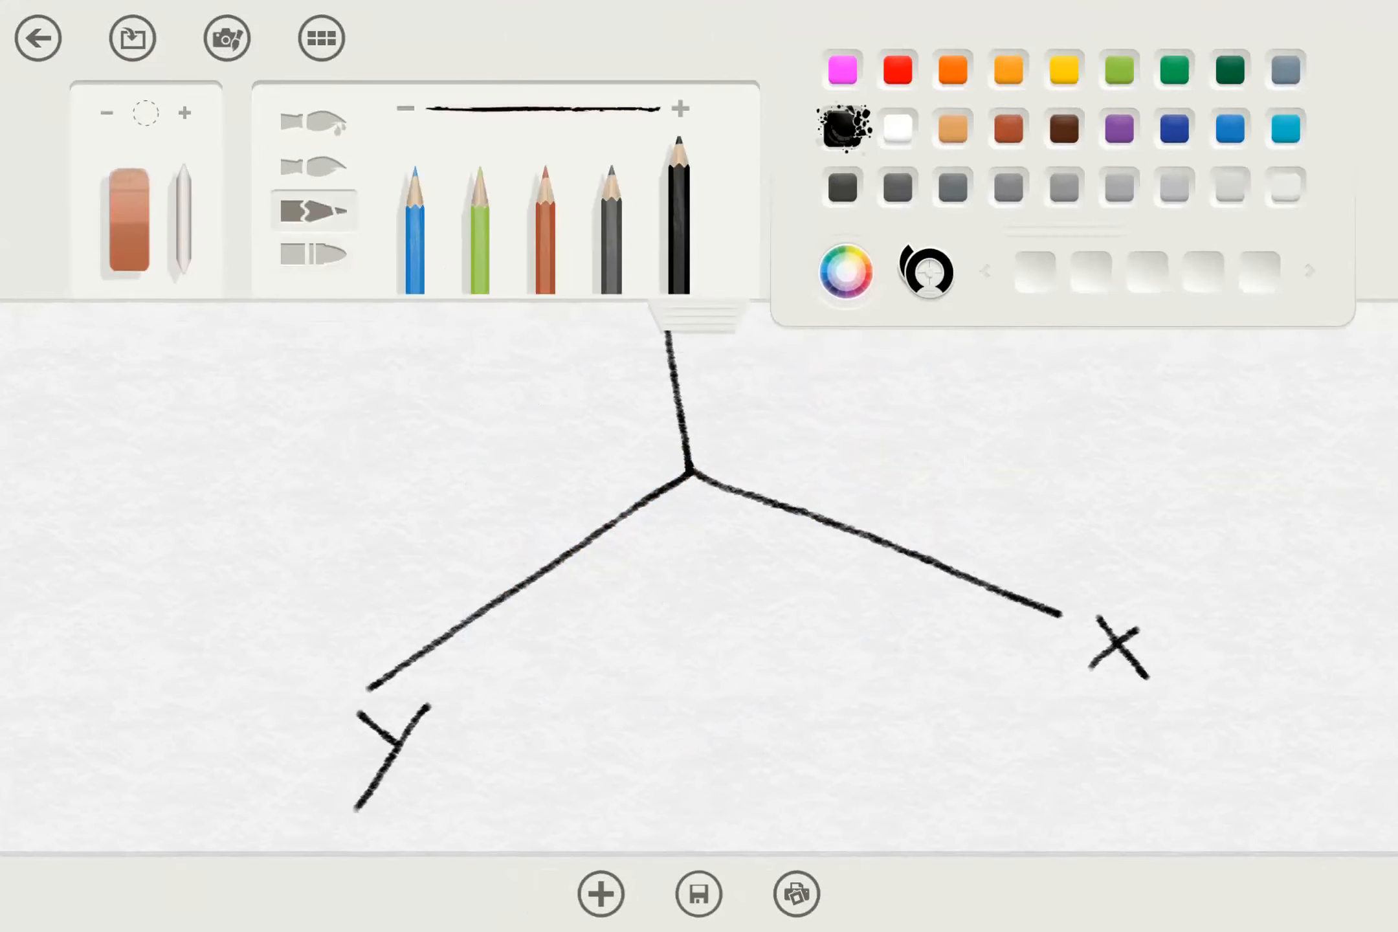
mouse_move(791, 500)
mouse_down()
mouse_move(782, 335)
mouse_move(906, 205)
mouse_move(1039, 399)
mouse_move(1029, 594)
mouse_move(785, 509)
mouse_move(774, 344)
mouse_move(848, 247)
mouse_move(988, 312)
mouse_move(1040, 383)
mouse_move(1035, 596)
mouse_up()
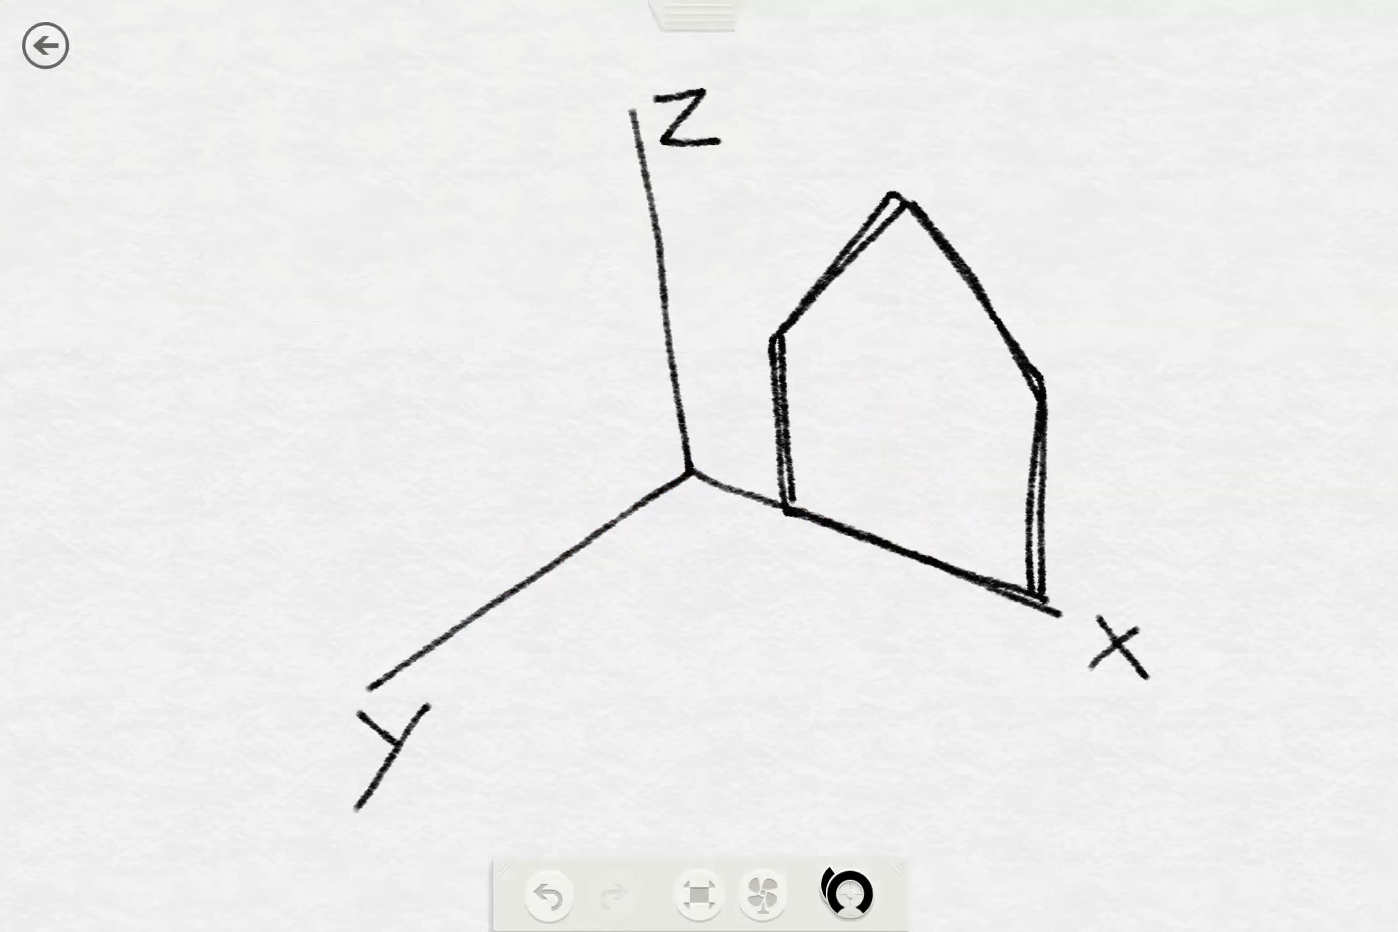
Step: Draw edges from the pentagon's corners parallel to the Y axis and close the front face to sketch a gabled solid
drag(1039, 605, 802, 744)
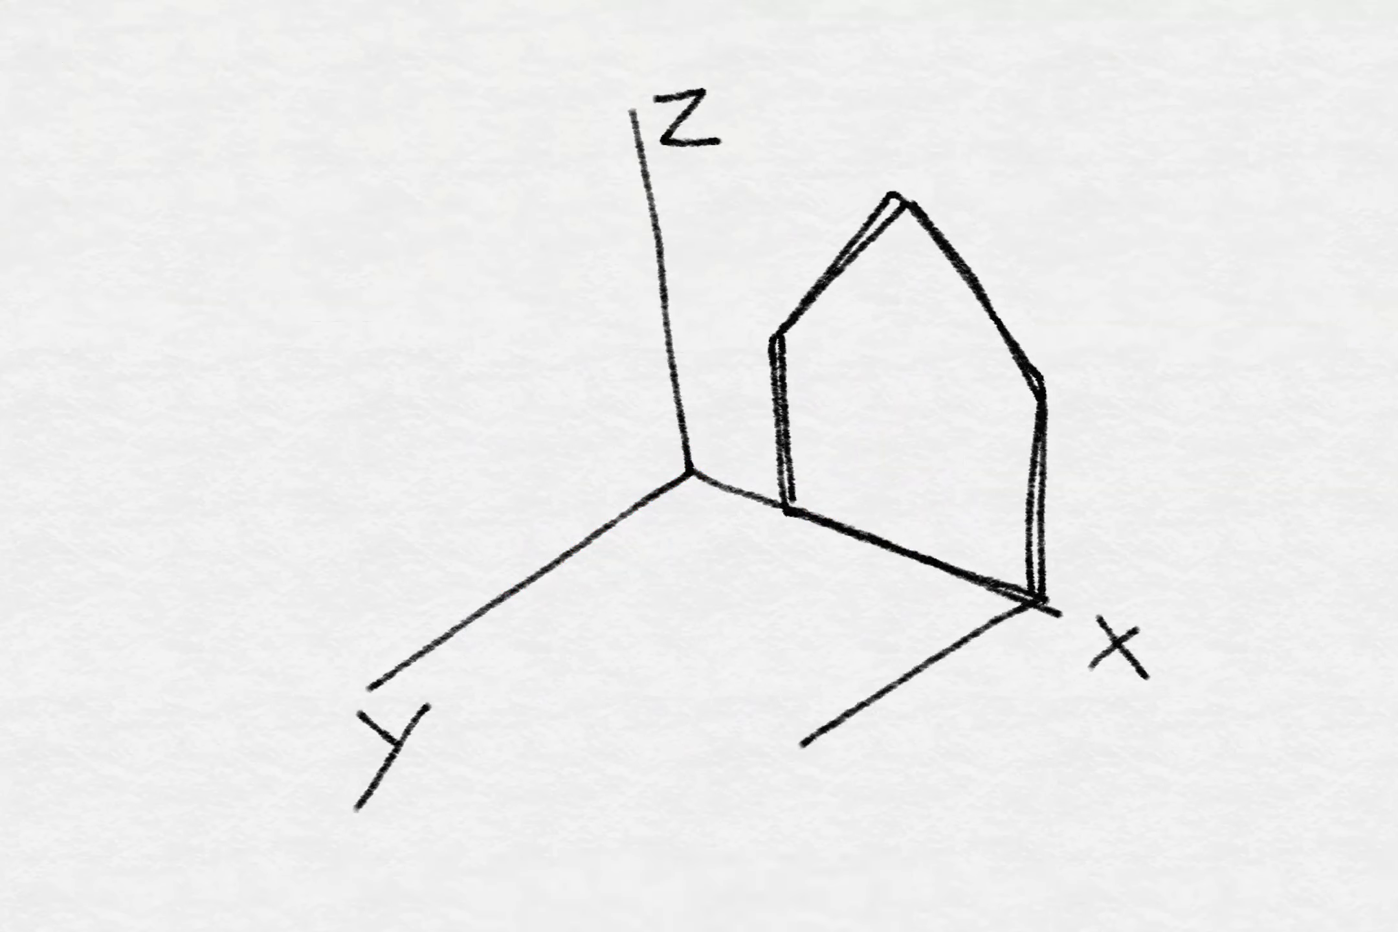
drag(786, 511, 578, 650)
drag(817, 738, 580, 649)
drag(817, 738, 843, 465)
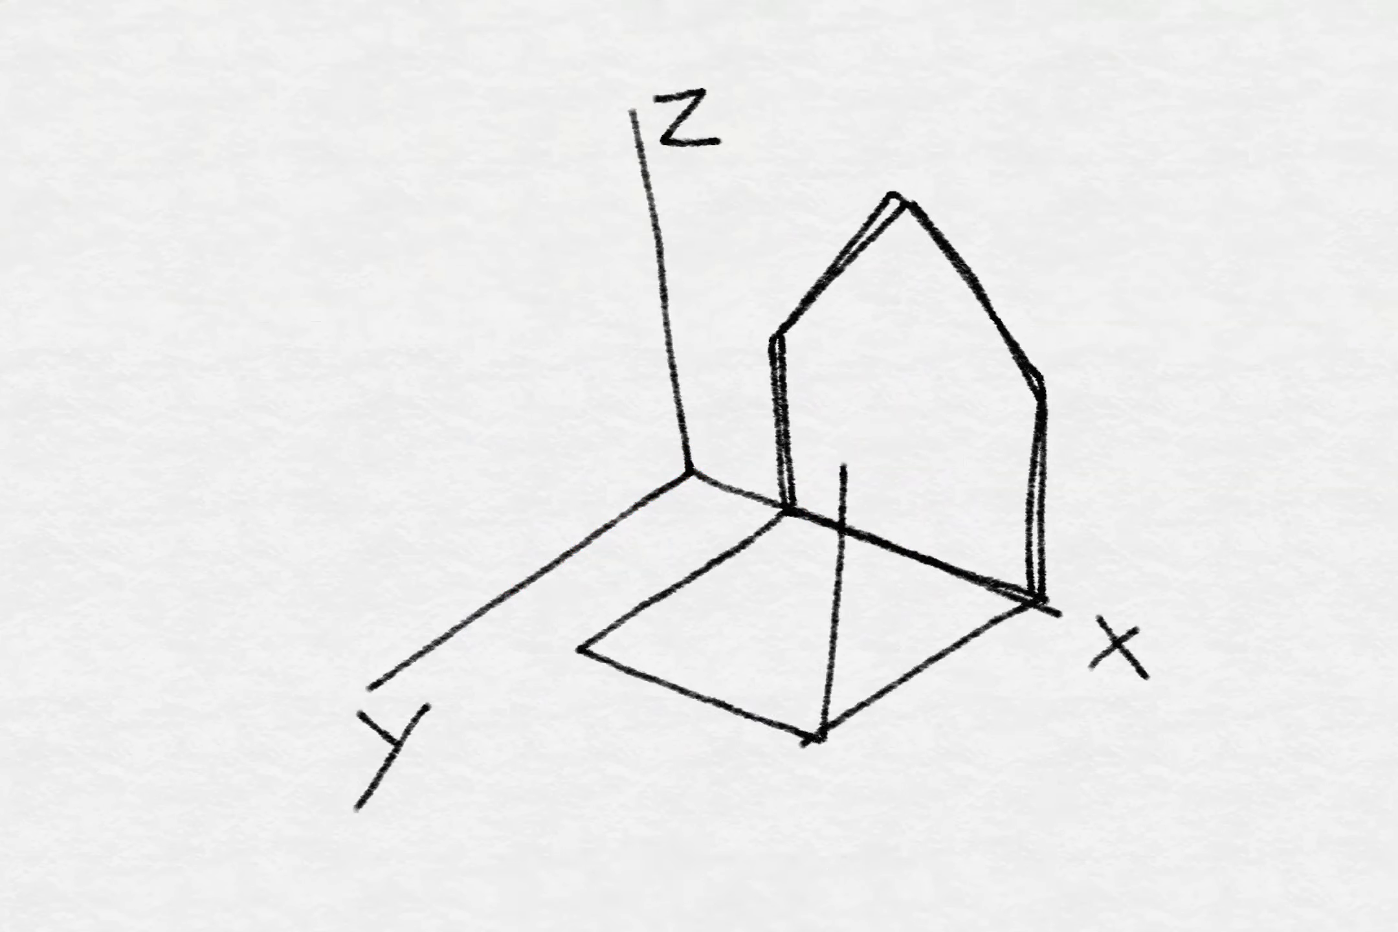
mouse_move(1055, 378)
mouse_down()
mouse_move(844, 472)
mouse_move(715, 289)
mouse_move(573, 402)
mouse_up()
drag(915, 182, 712, 295)
drag(590, 393, 587, 631)
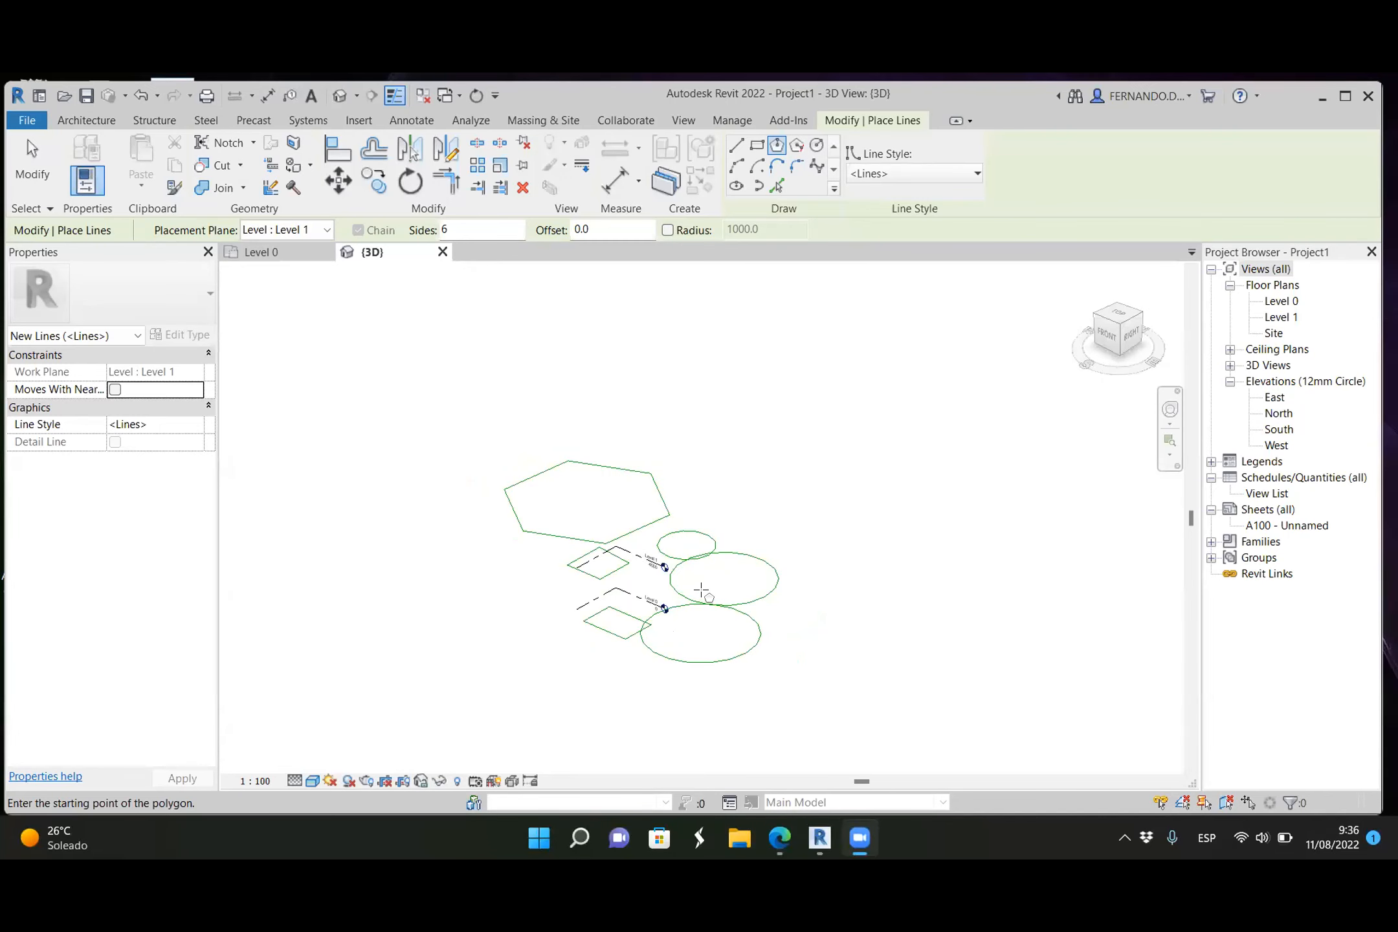
Step: Switch to Revit, leave the line tool and delete the model-line circles in the 3D view
scroll(602, 486, down, 1)
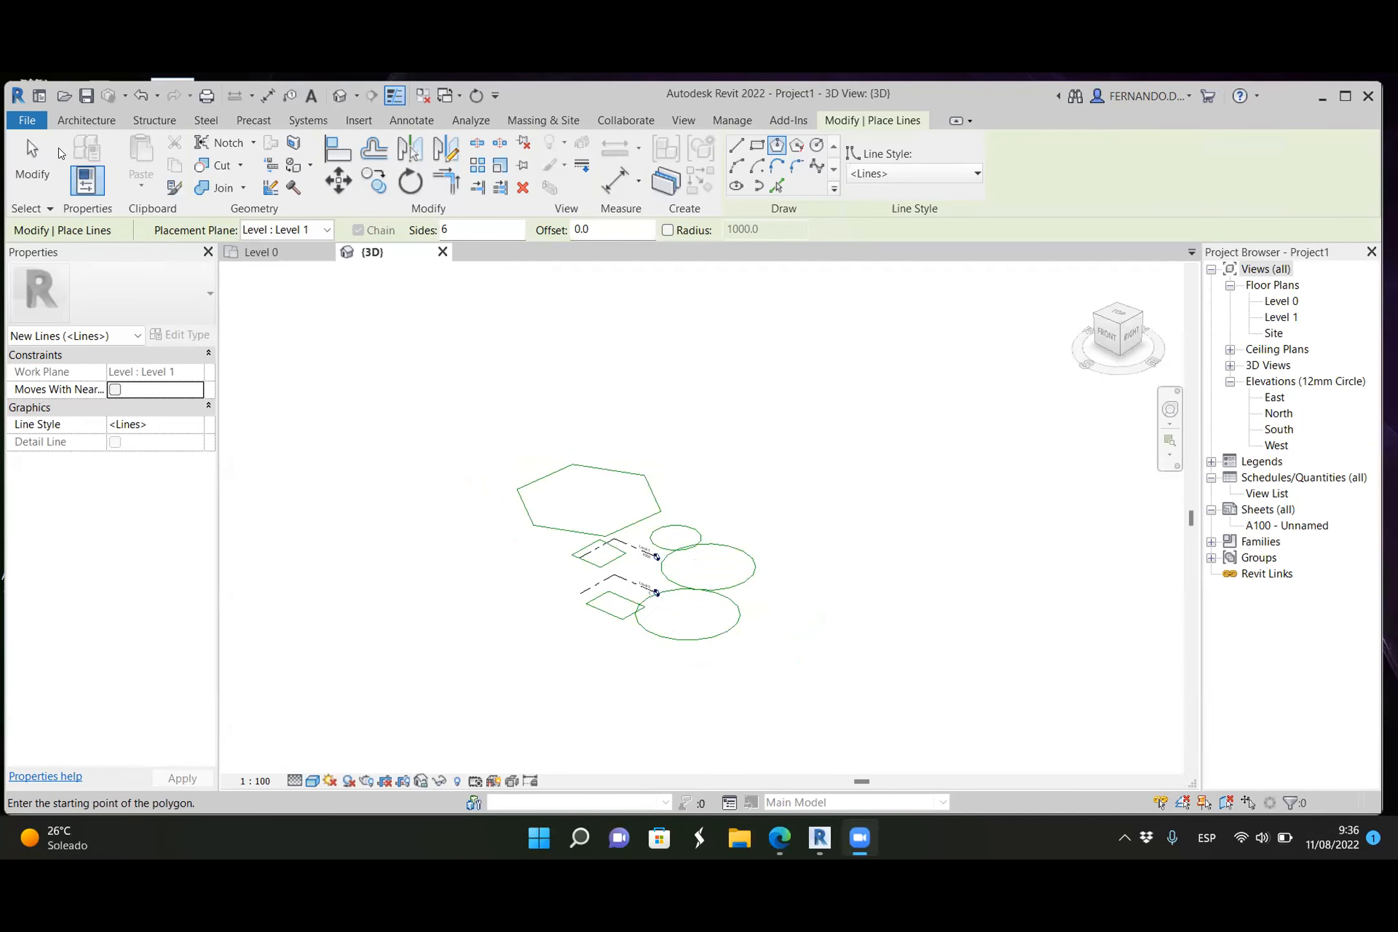
key(Escape)
key(Escape)
mouse_move(736, 658)
shift+middle_down()
mouse_move(761, 658)
mouse_move(808, 609)
mouse_move(734, 490)
shift+middle_up()
drag(732, 486, 720, 470)
key(Delete)
click(636, 497)
key(Delete)
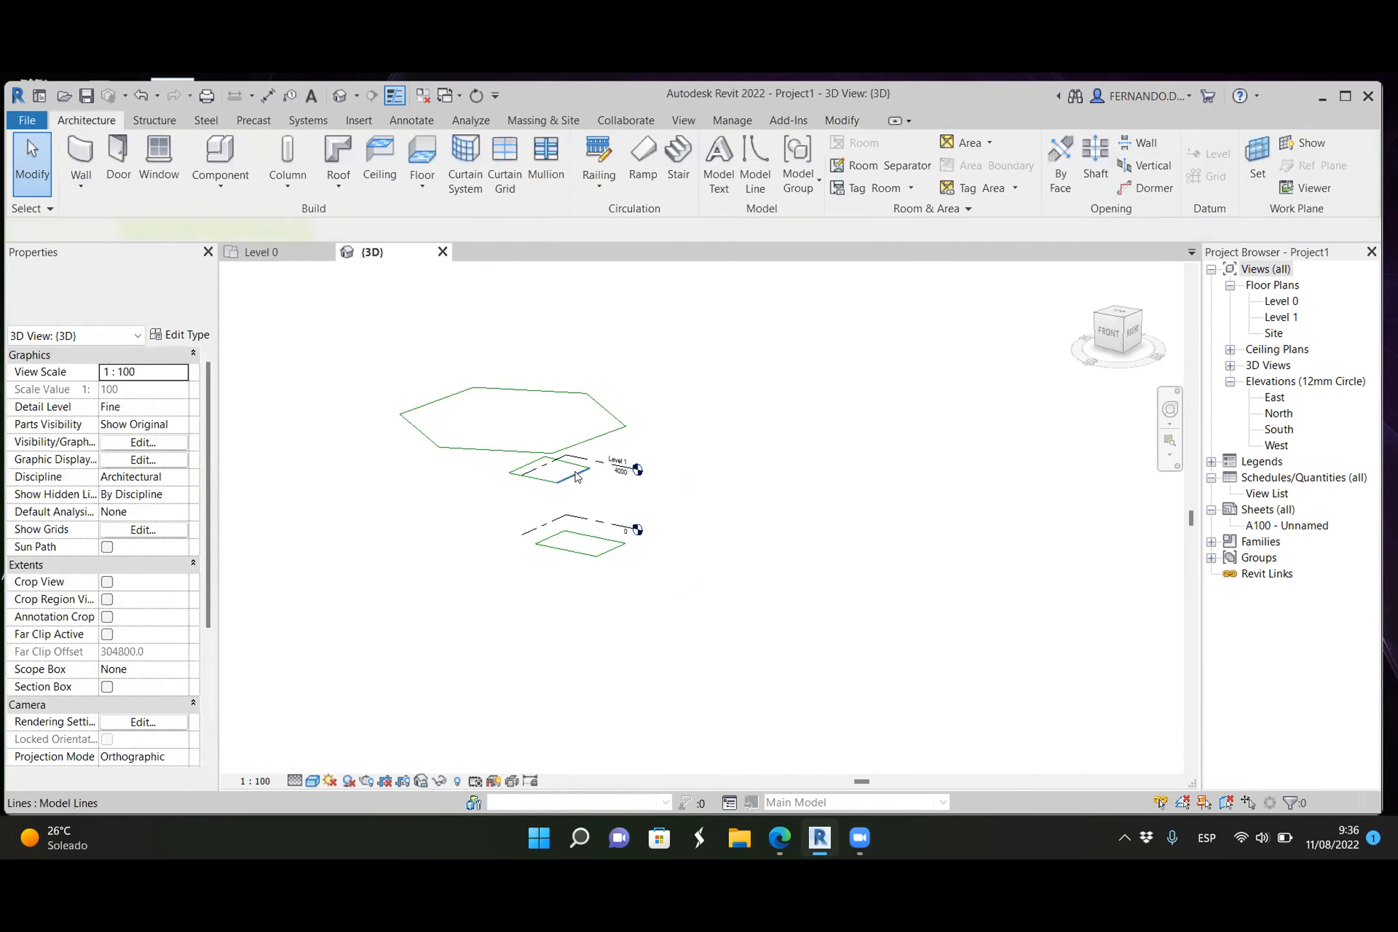
Step: Delete the remaining model-line rectangles and the hexagon so only the two level markers are left
click(593, 498)
key(Delete)
drag(608, 593, 565, 550)
key(Delete)
drag(297, 607, 640, 383)
key(Delete)
Step: In the Level 0 floor plan, start a Model In-Place component in the Walls category with the default name
scroll(669, 506, up, 2)
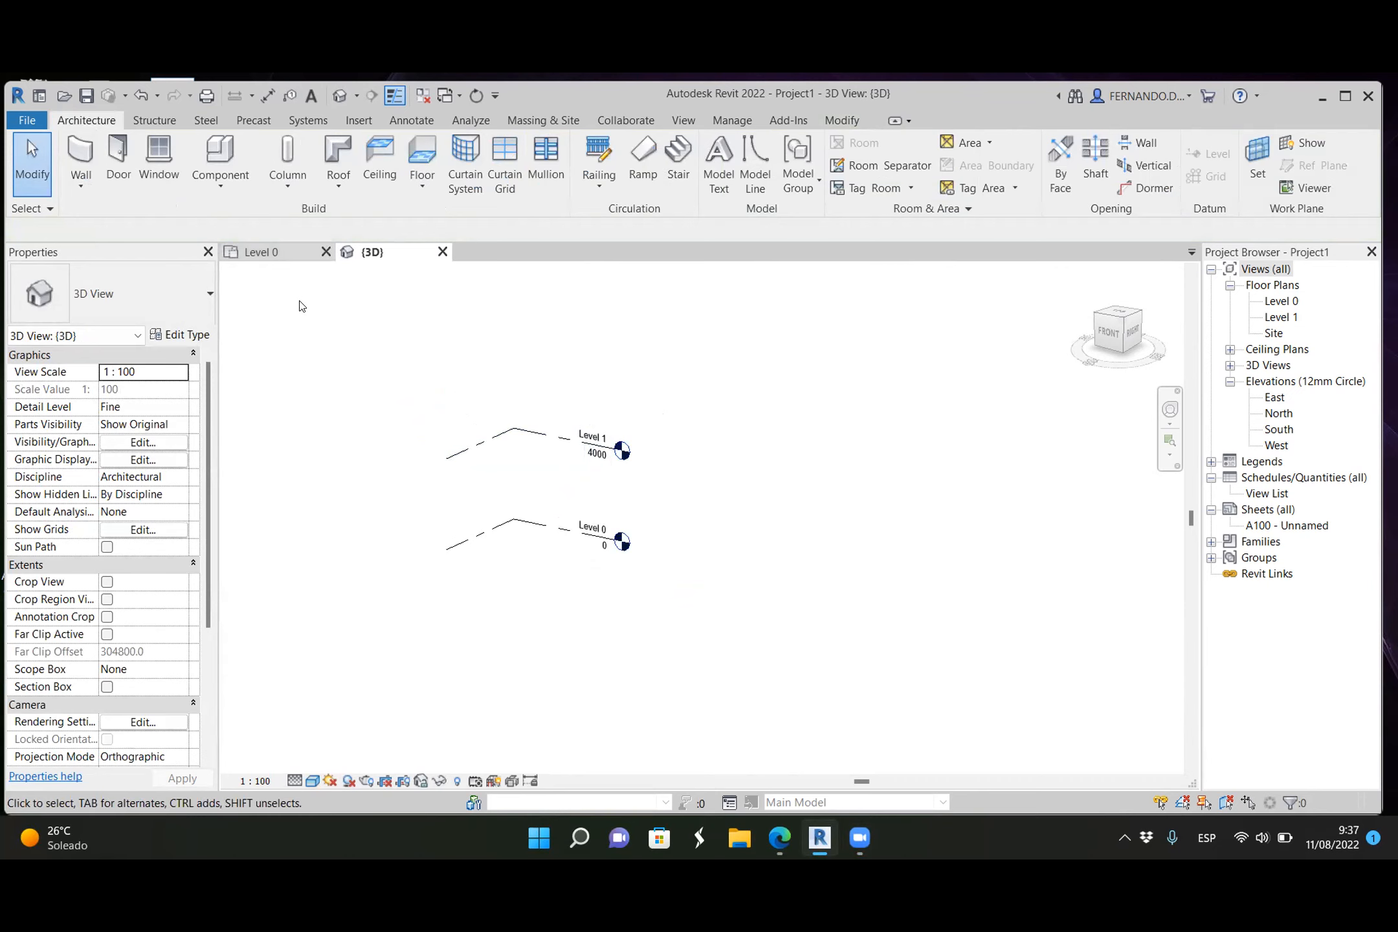
scroll(495, 503, up, 1)
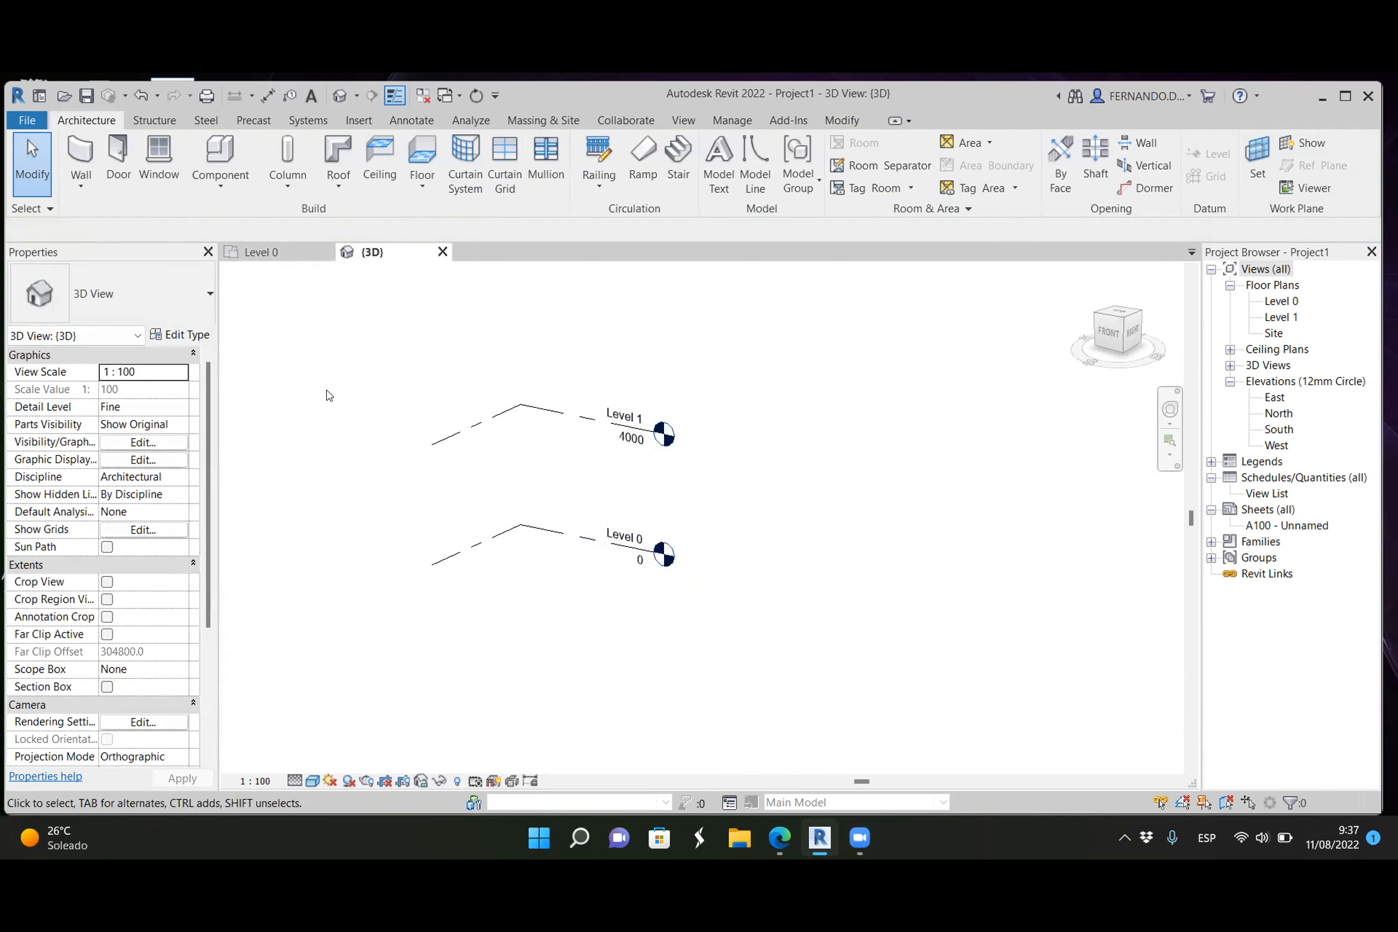
click(290, 254)
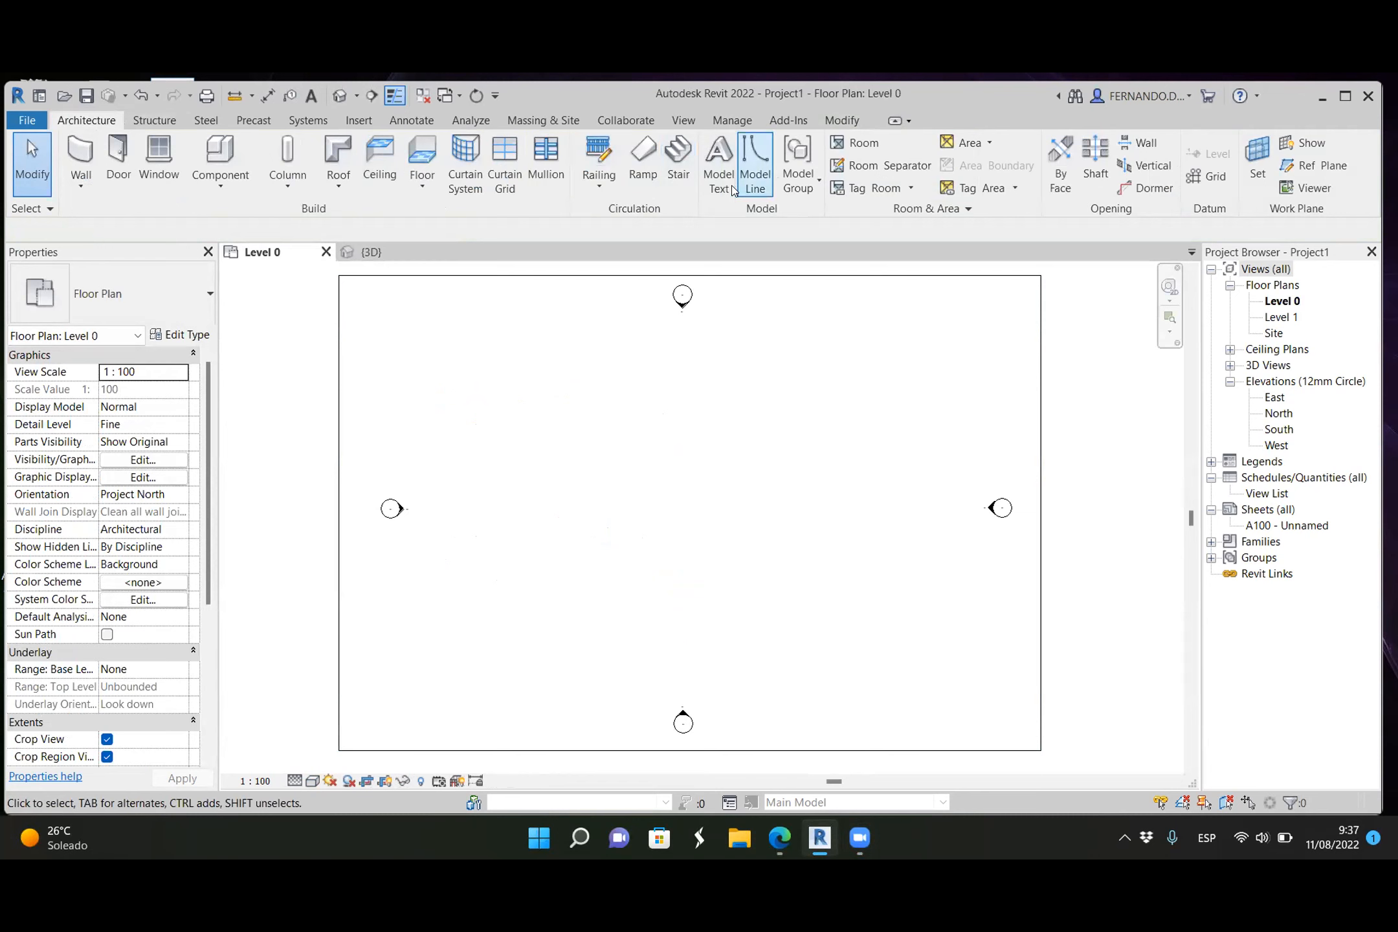
click(755, 174)
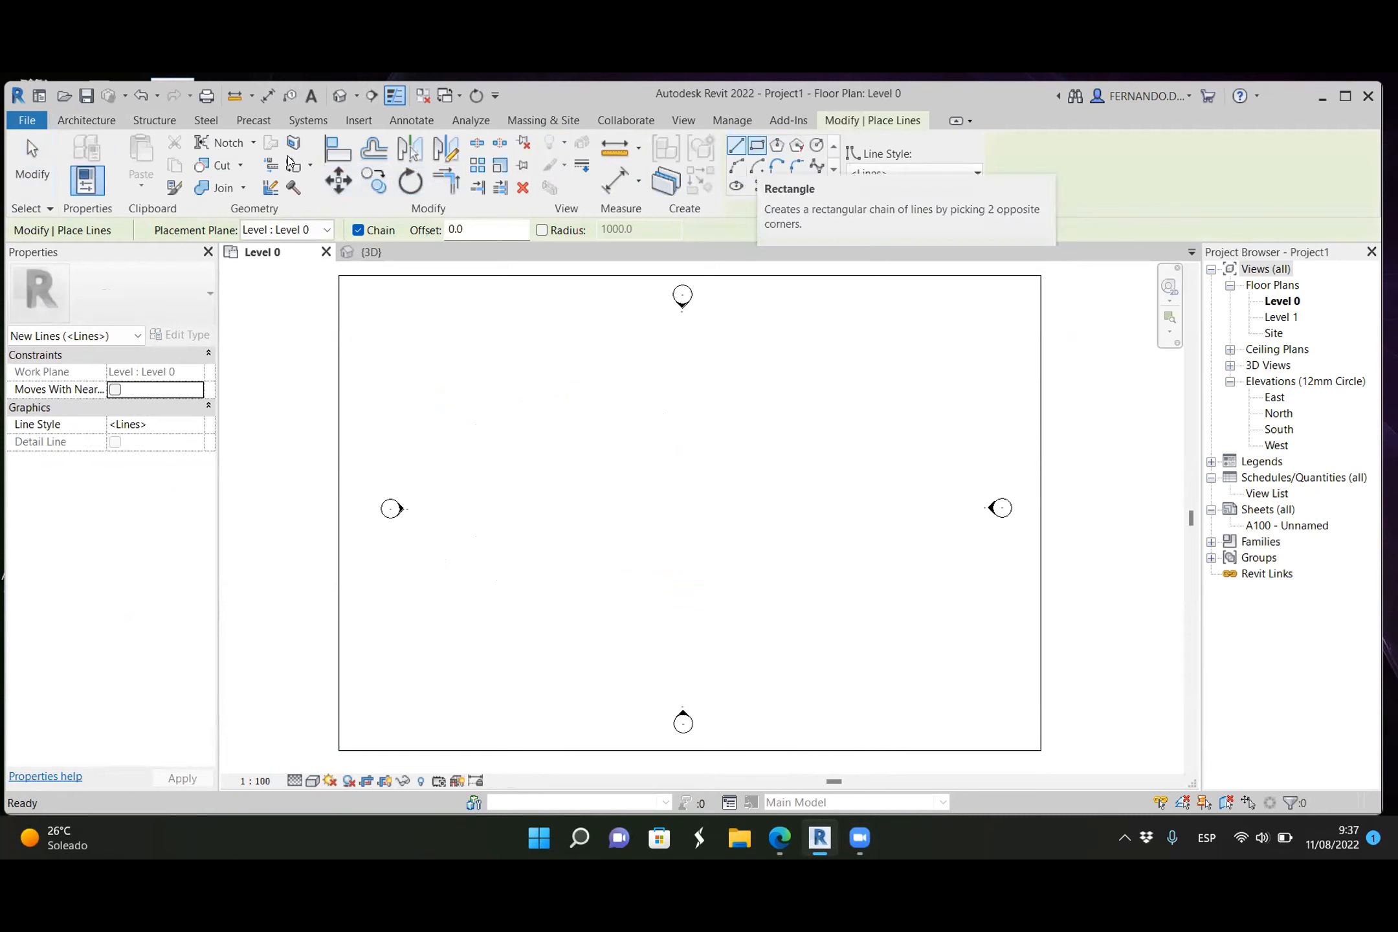
click(87, 120)
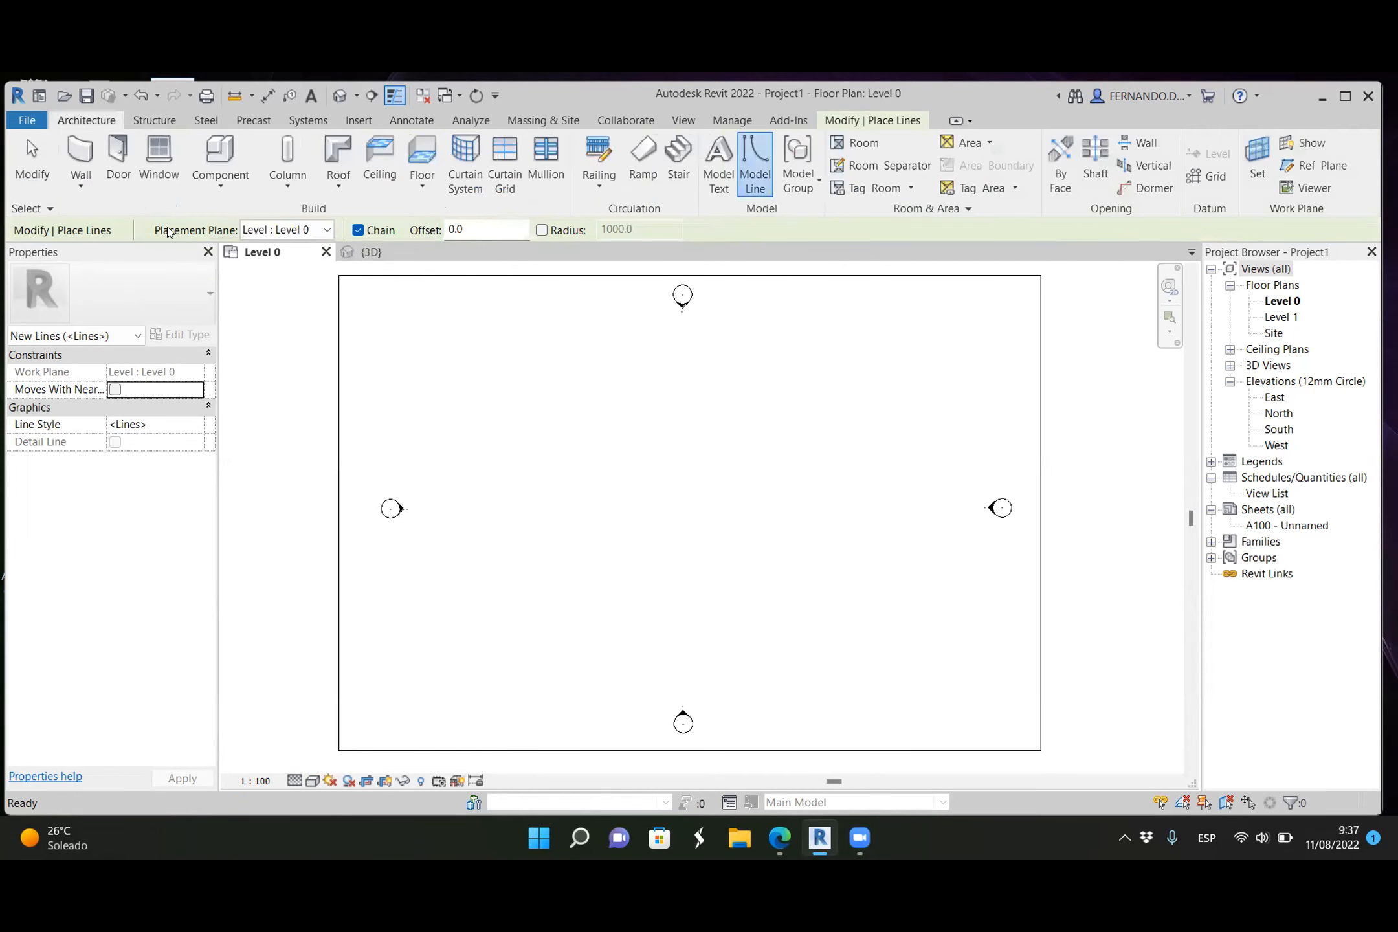
click(224, 188)
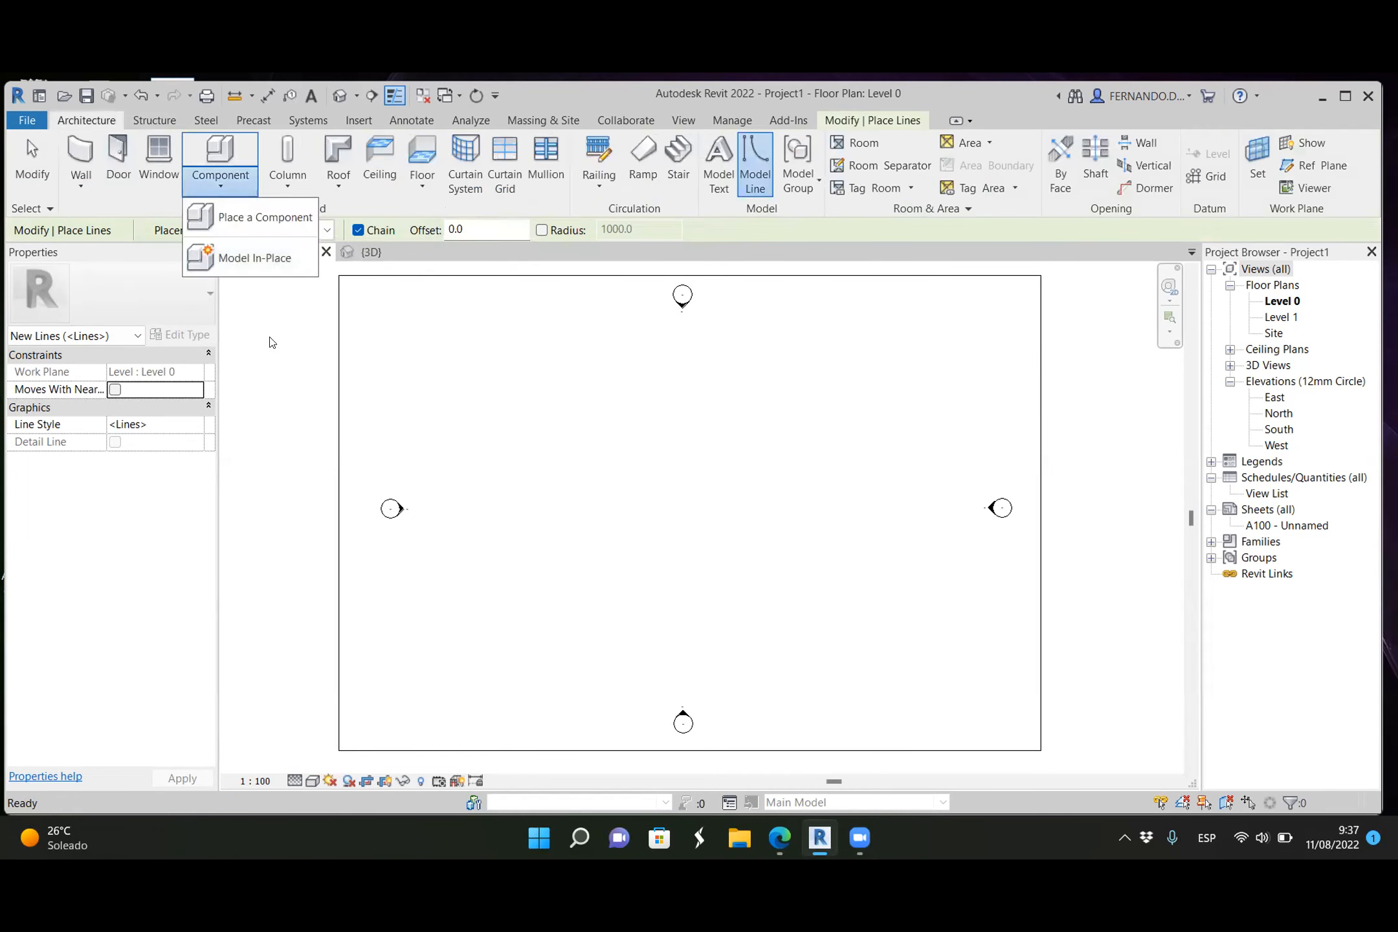
click(259, 259)
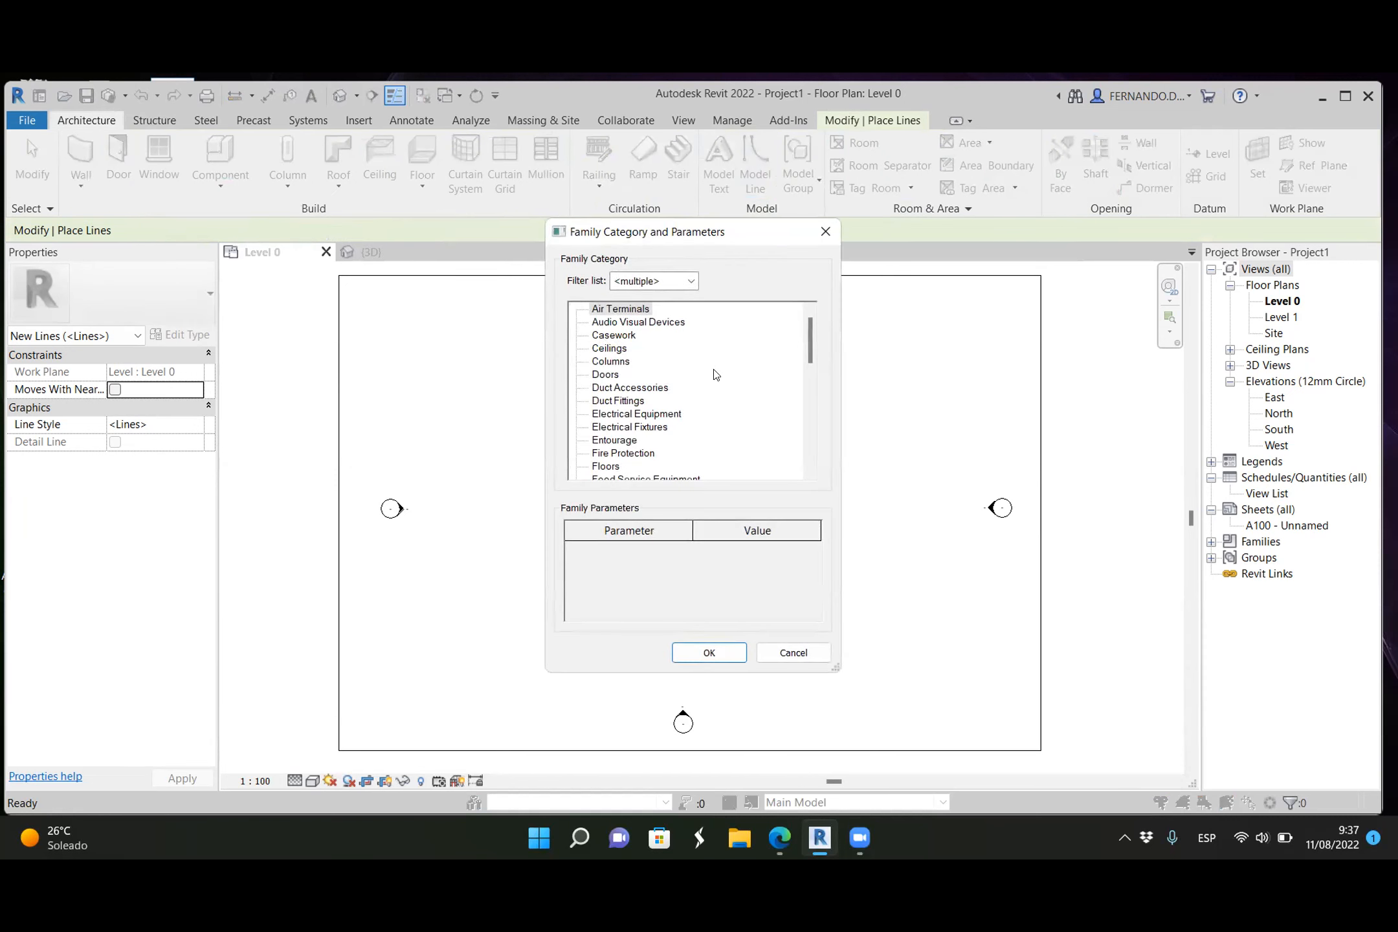
drag(810, 340, 801, 458)
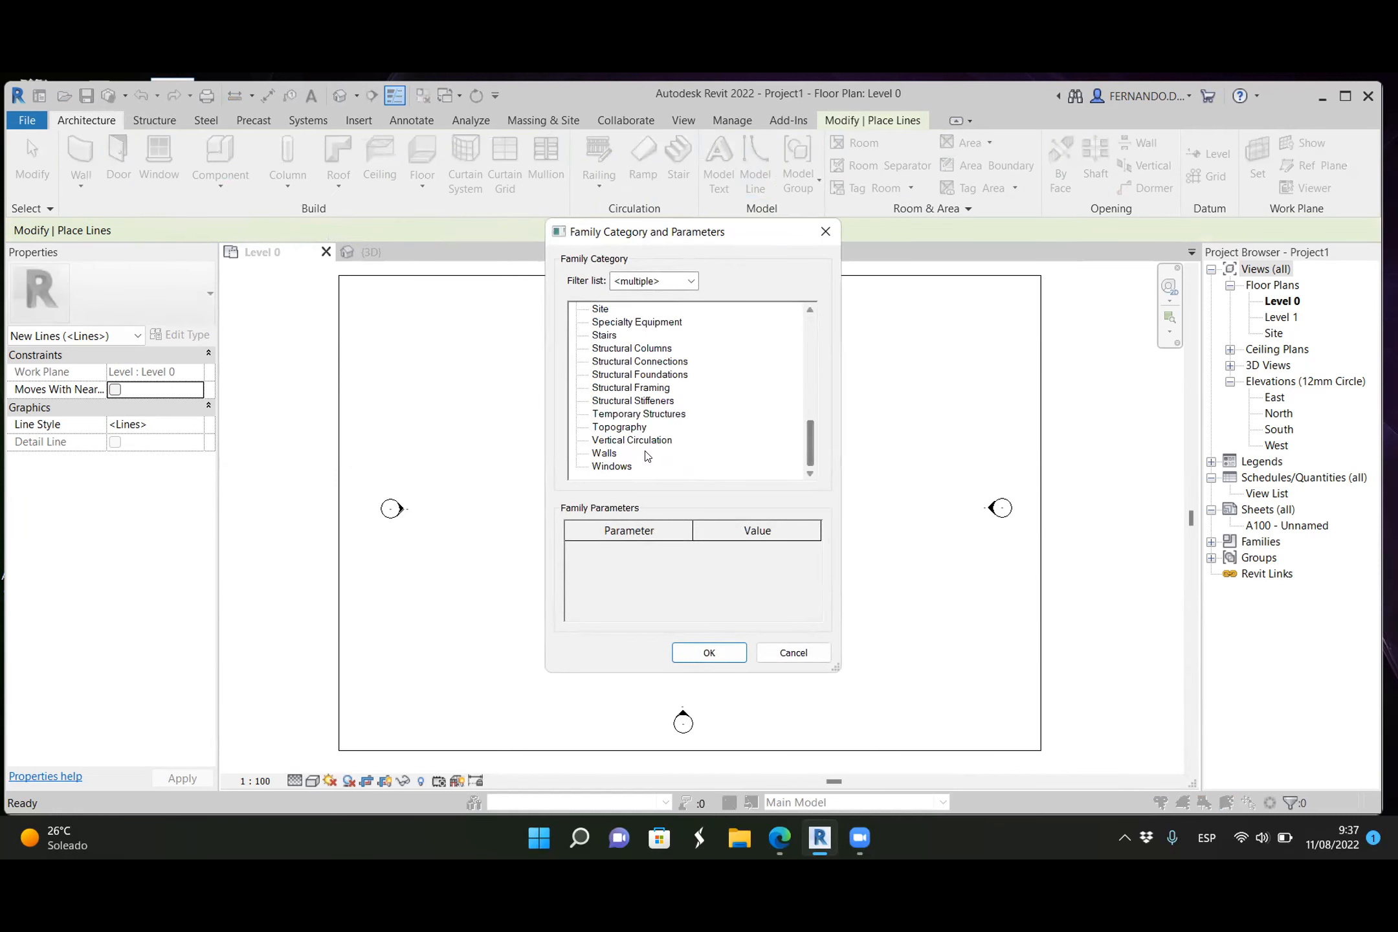
click(607, 454)
click(709, 653)
click(916, 454)
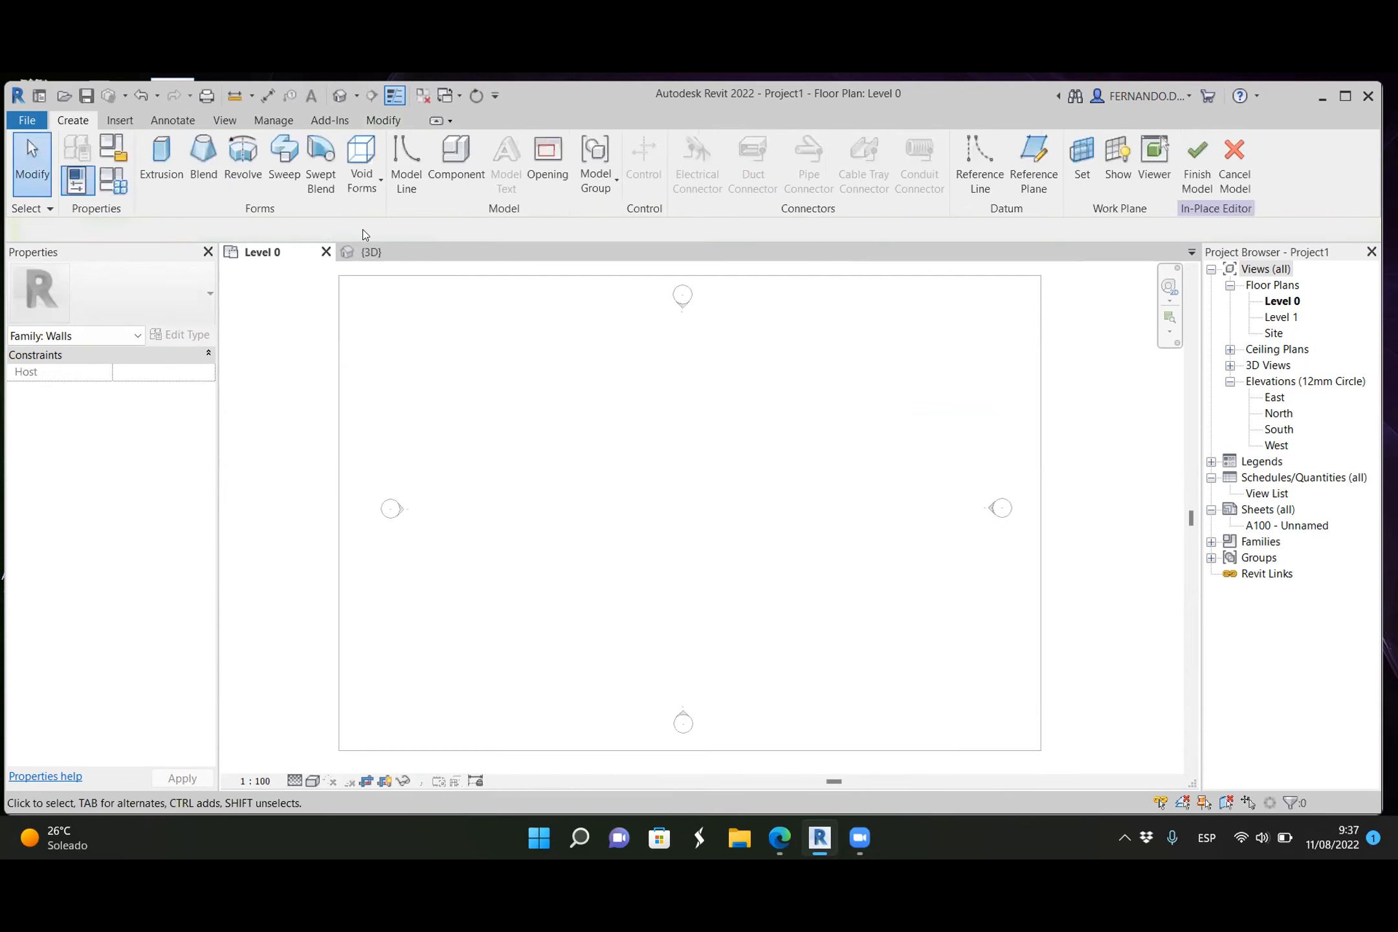
Step: Set the work plane by name to Level : Level 0
click(1082, 160)
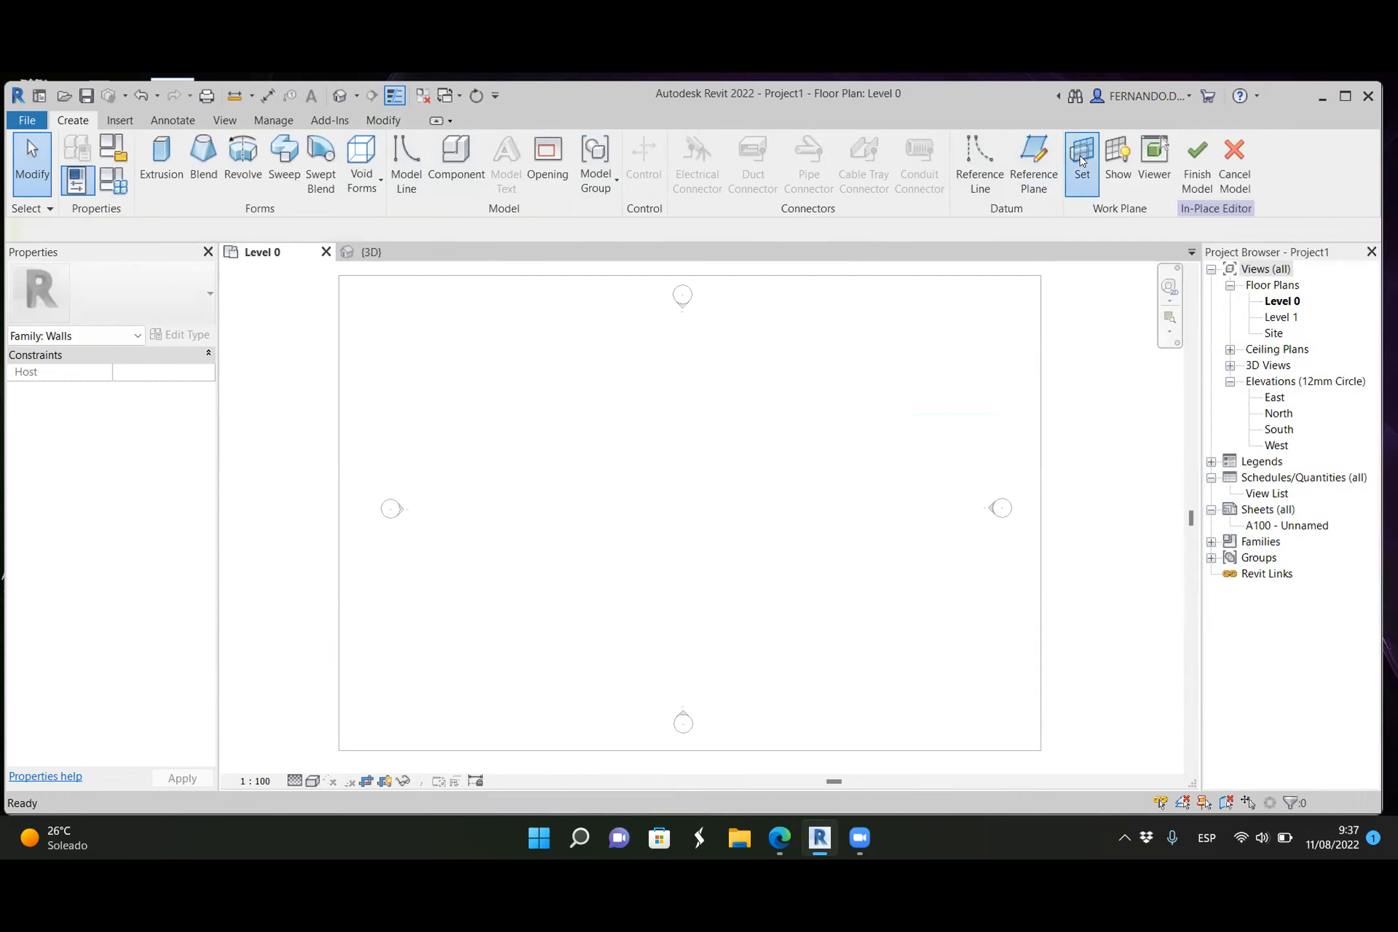
click(385, 472)
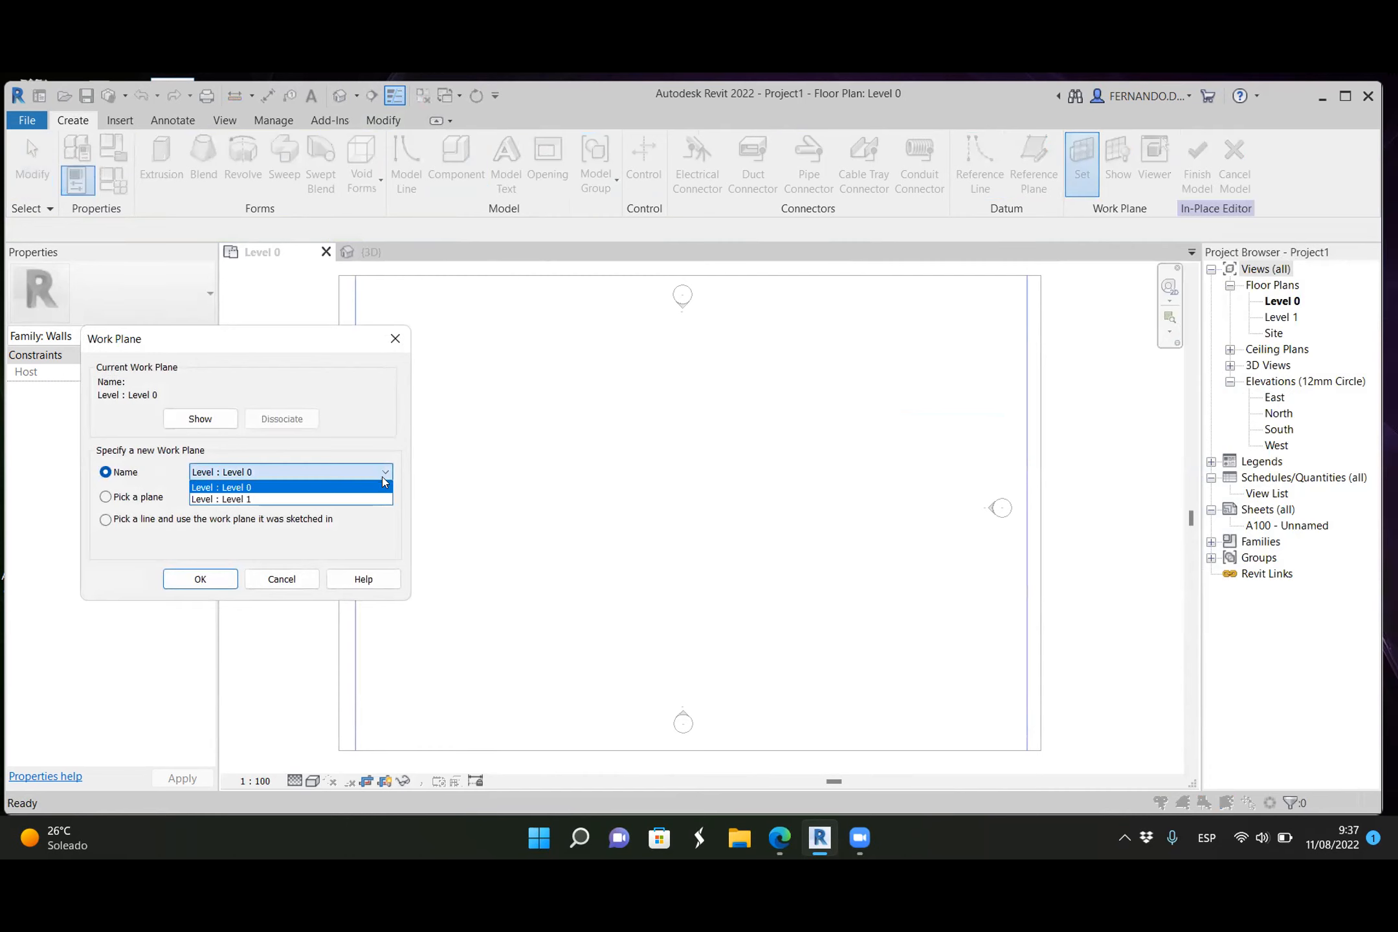
click(250, 497)
click(202, 579)
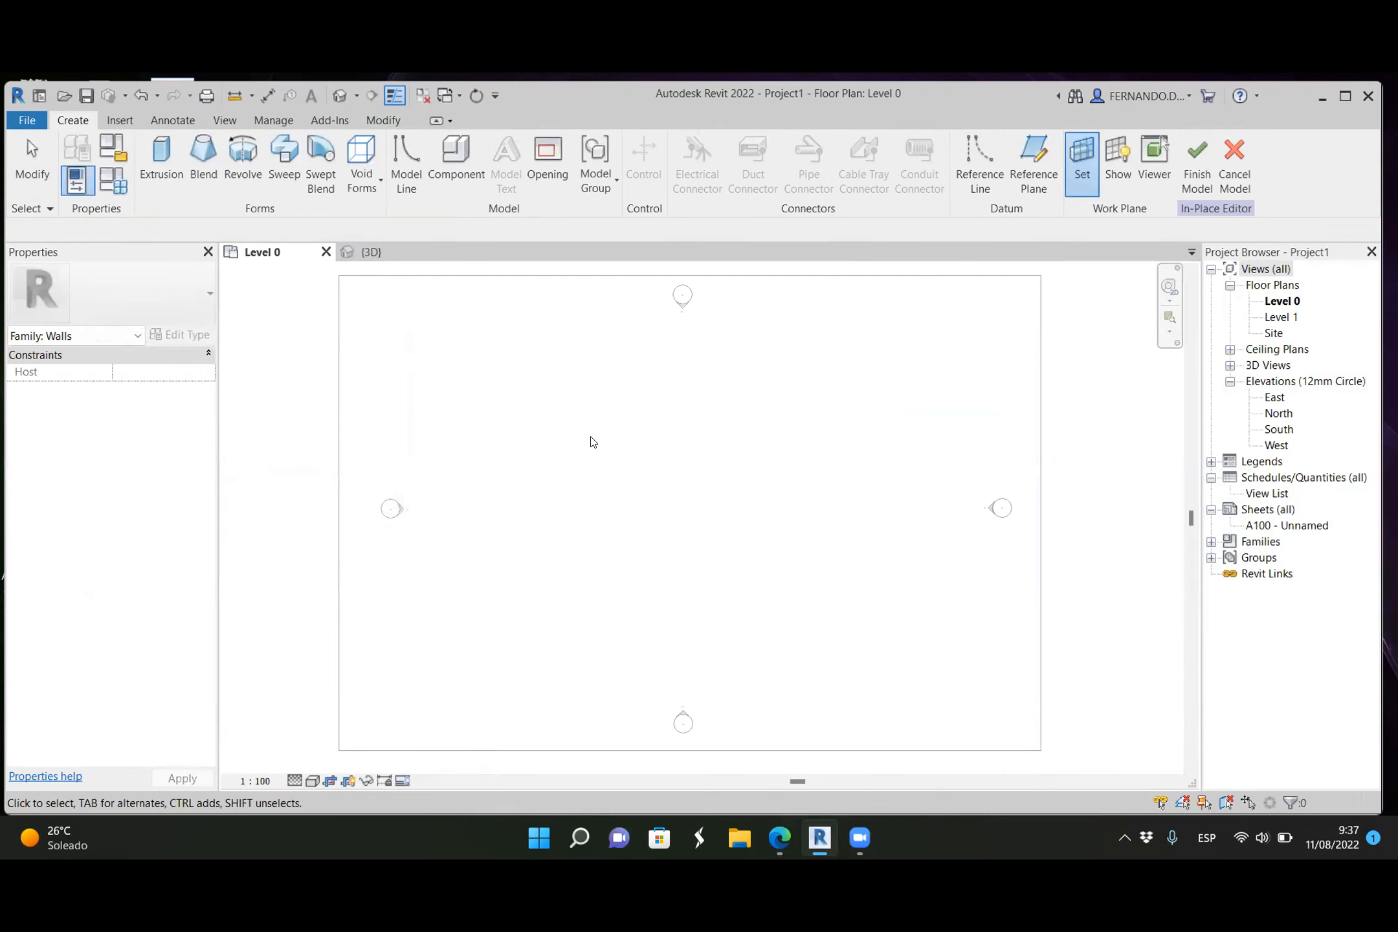
Step: Create an extrusion from a rectangle about 17400 by 11100 mm sketched in the middle of the Level 0 plan
click(165, 153)
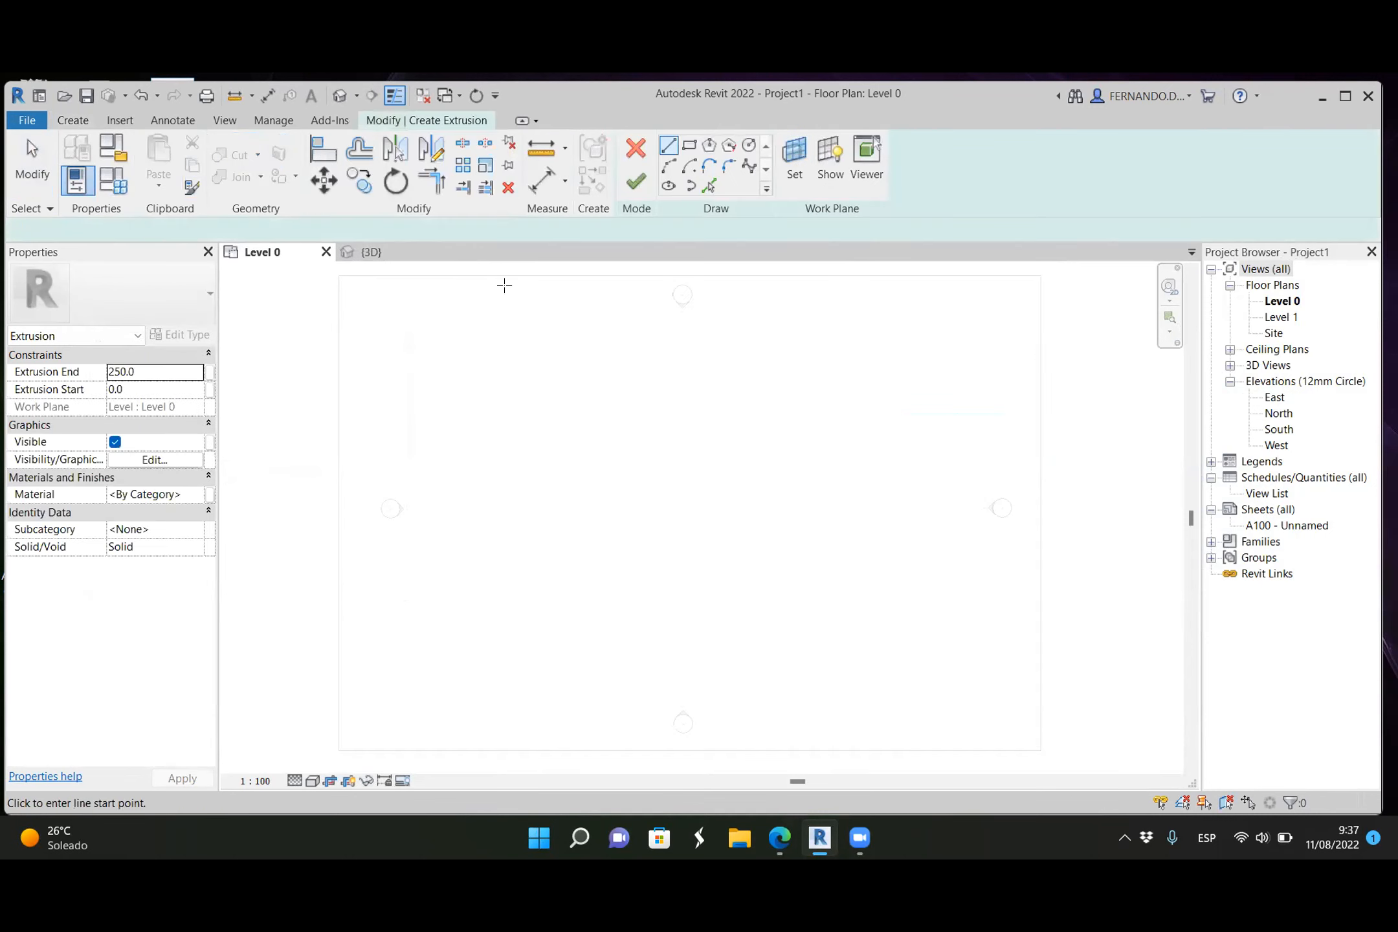
click(689, 145)
click(567, 428)
click(842, 602)
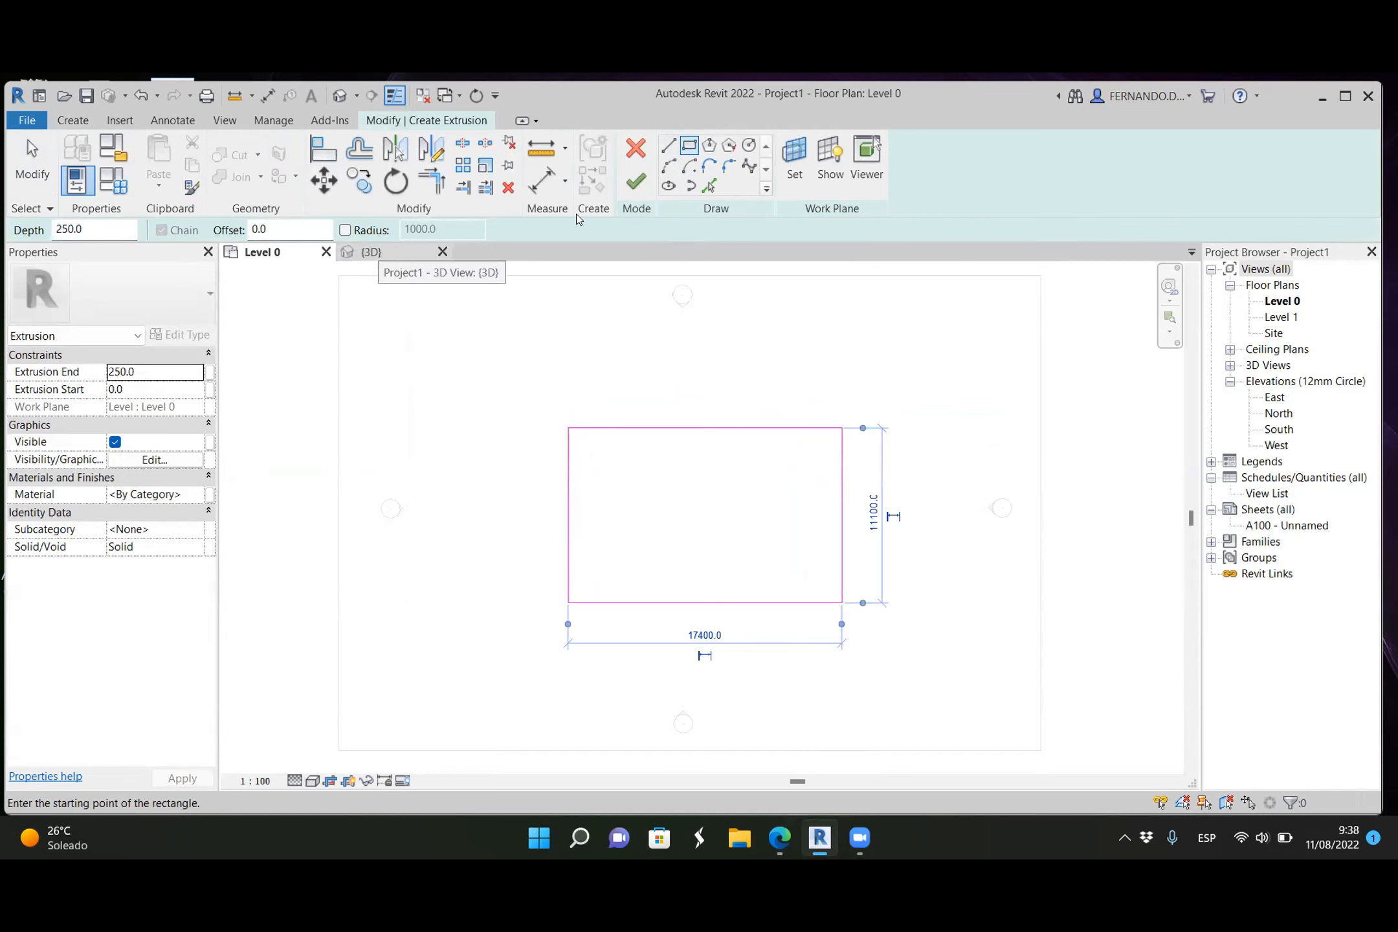
click(635, 183)
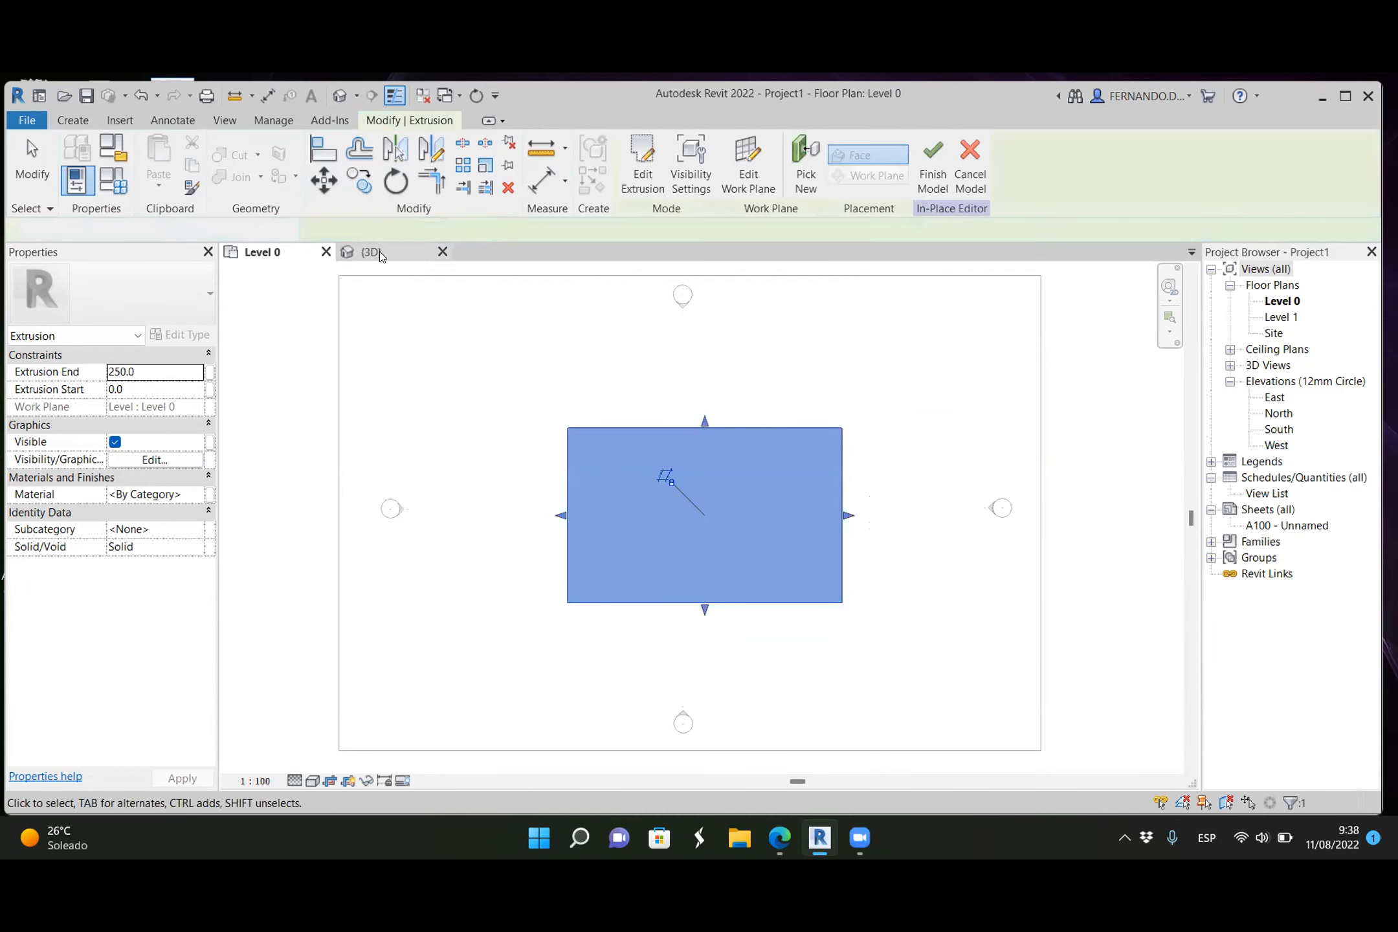
Step: In the 3D view, stretch the extrusion's upper face upward to an extrusion end of about 6582.5
key(ctrl+Tab)
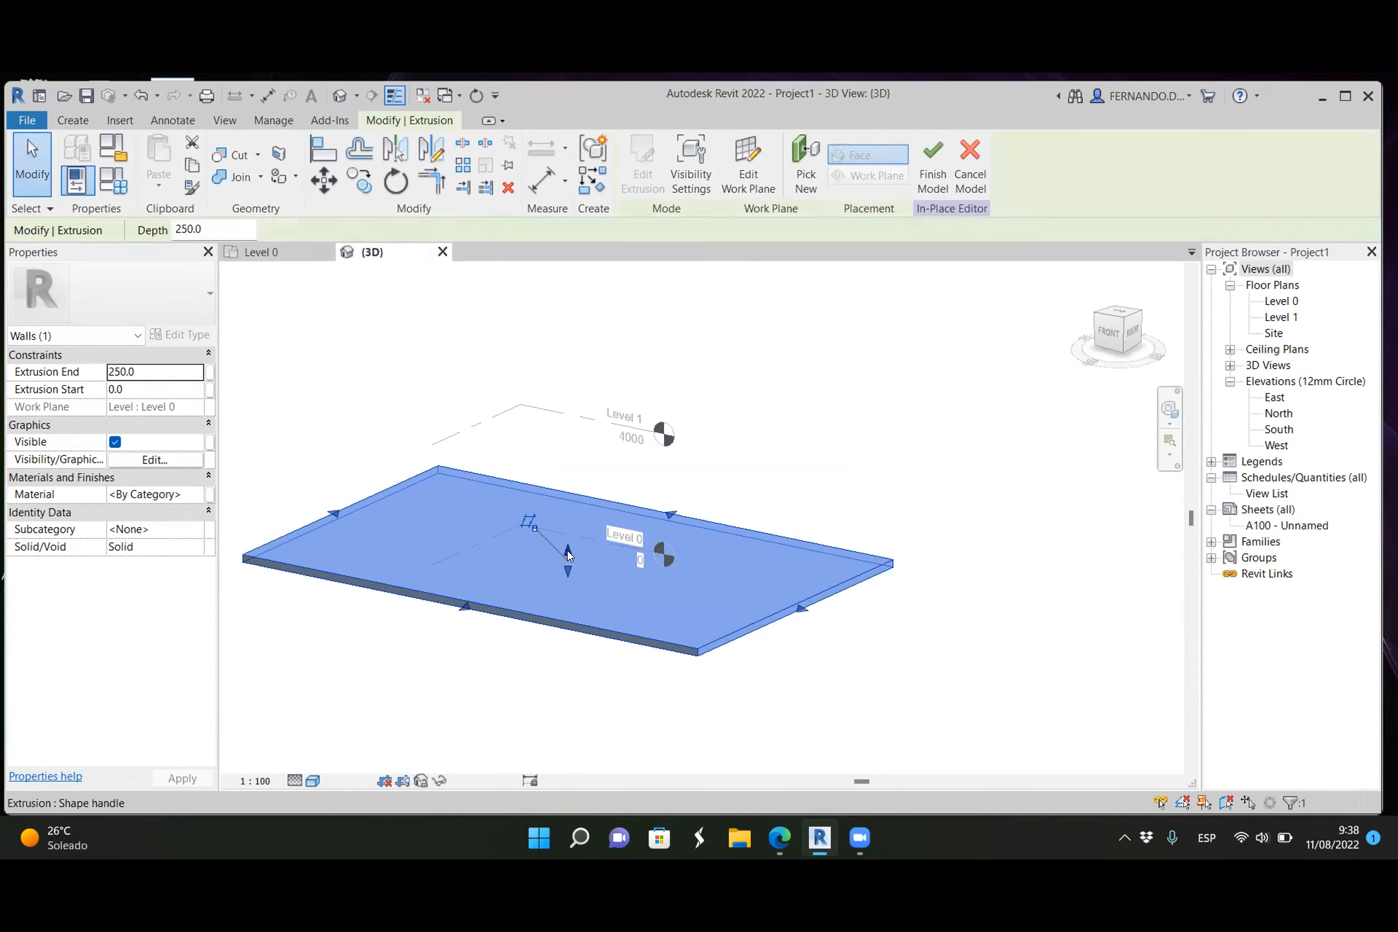
drag(558, 446, 660, 424)
scroll(640, 493, down, 3)
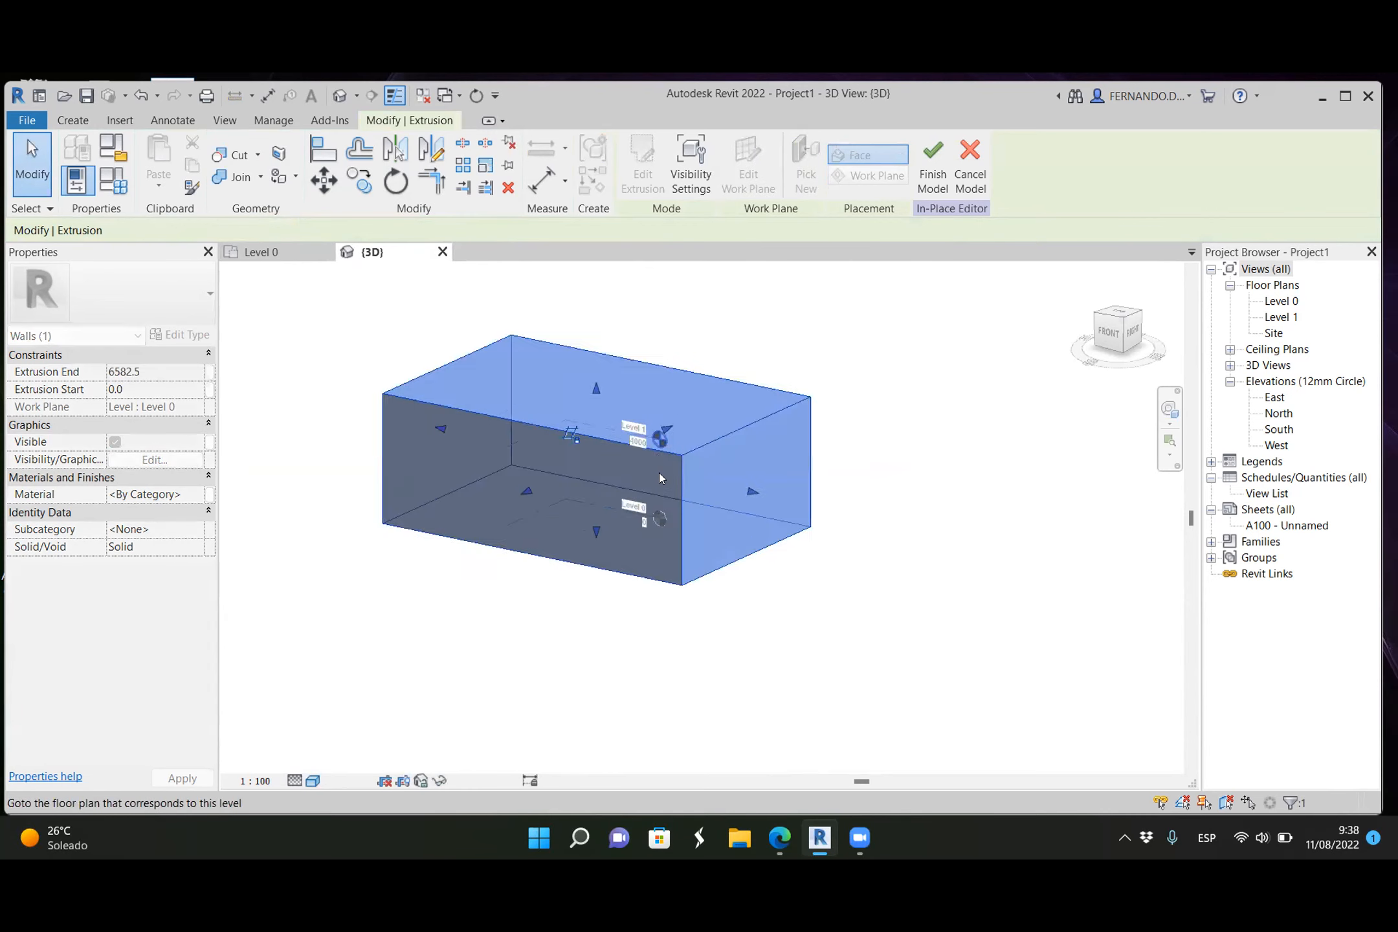
Step: Finish the in-place wall model and check the box in the 3D view and the Level 0 plan
mouse_move(649, 627)
shift+middle_down()
mouse_move(761, 658)
mouse_move(650, 659)
mouse_move(639, 684)
mouse_move(657, 655)
shift+middle_up()
click(657, 656)
click(635, 165)
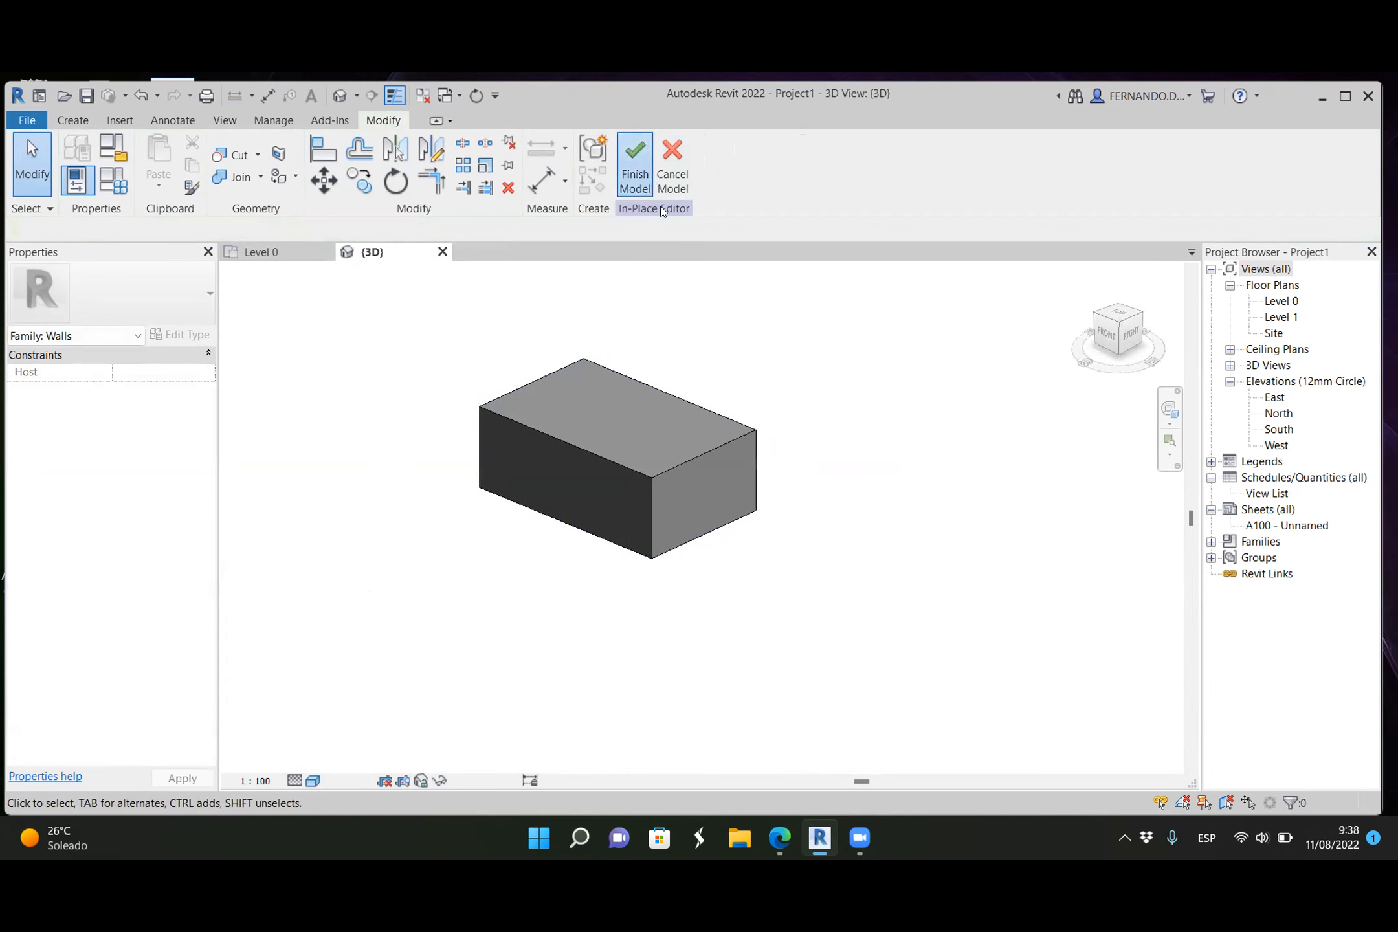
shift+middle_drag(768, 645, 649, 646)
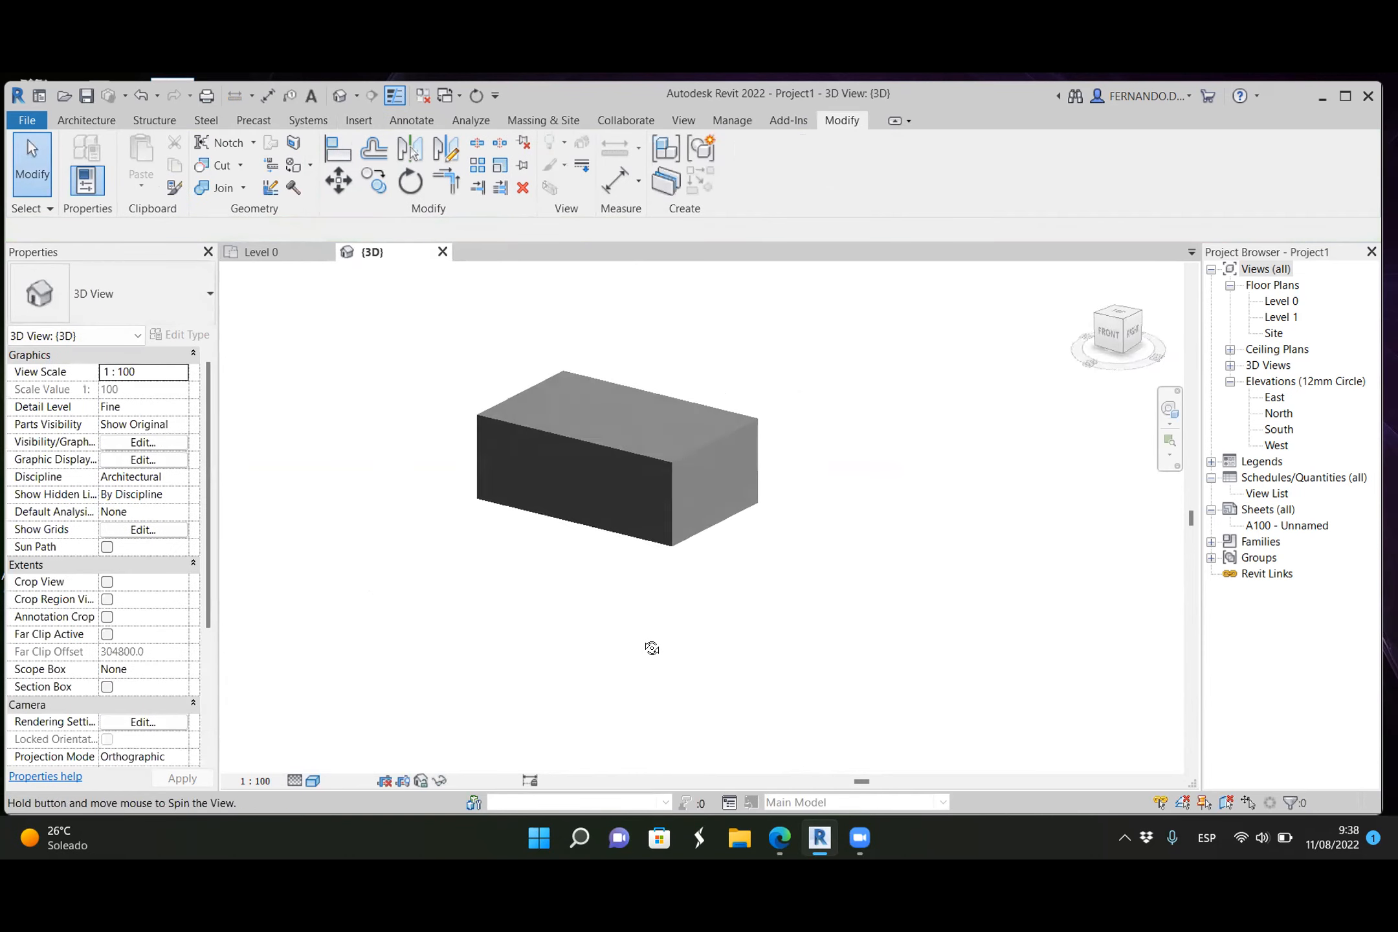
click(257, 251)
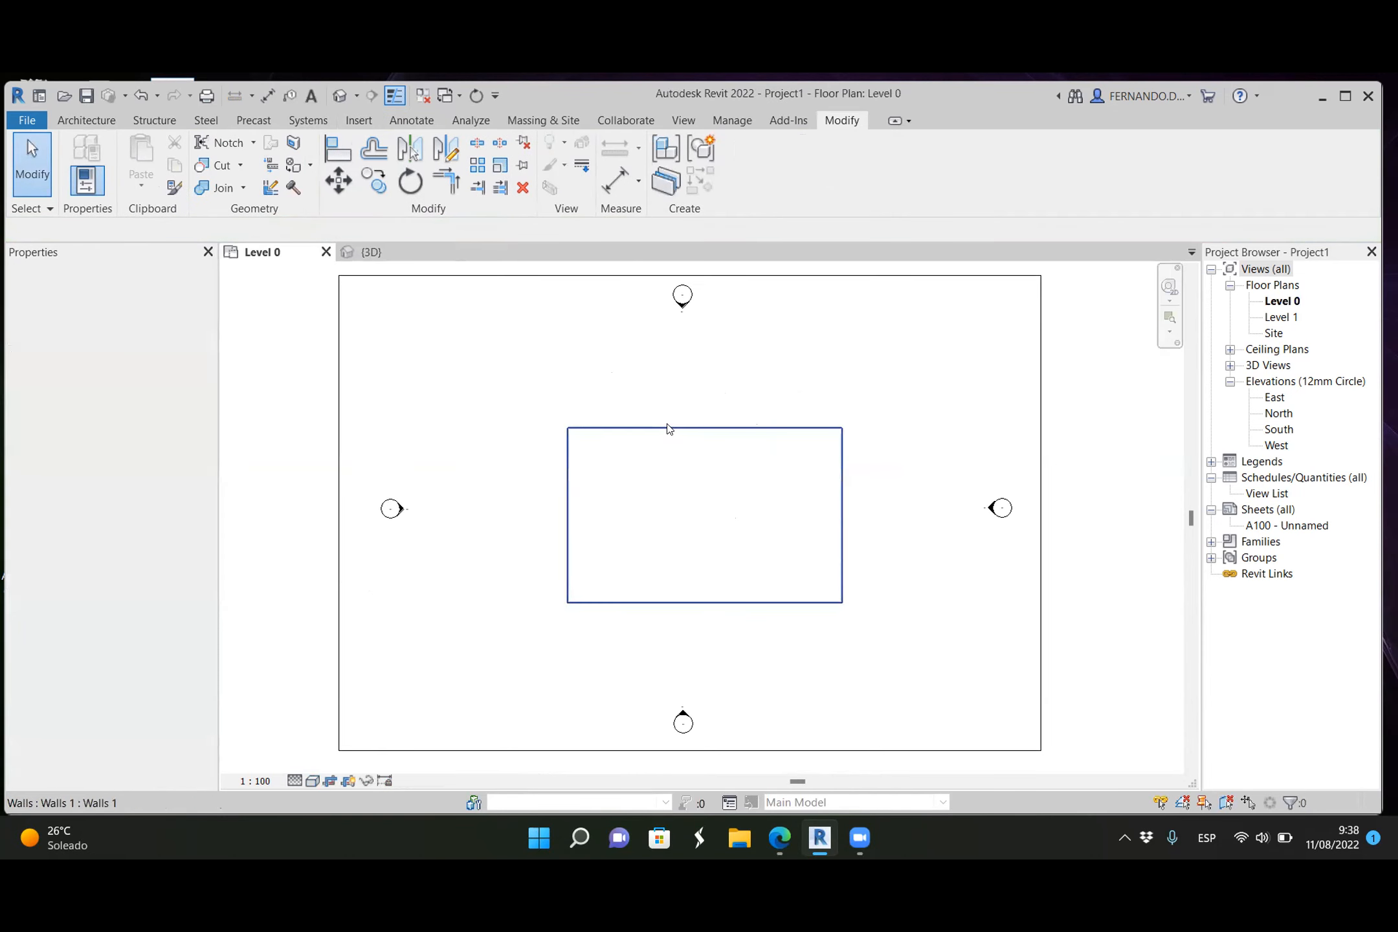
Step: Back in the 3D view, undo the box extrusion and its rectangle sketch, and cancel the in-place model
click(381, 252)
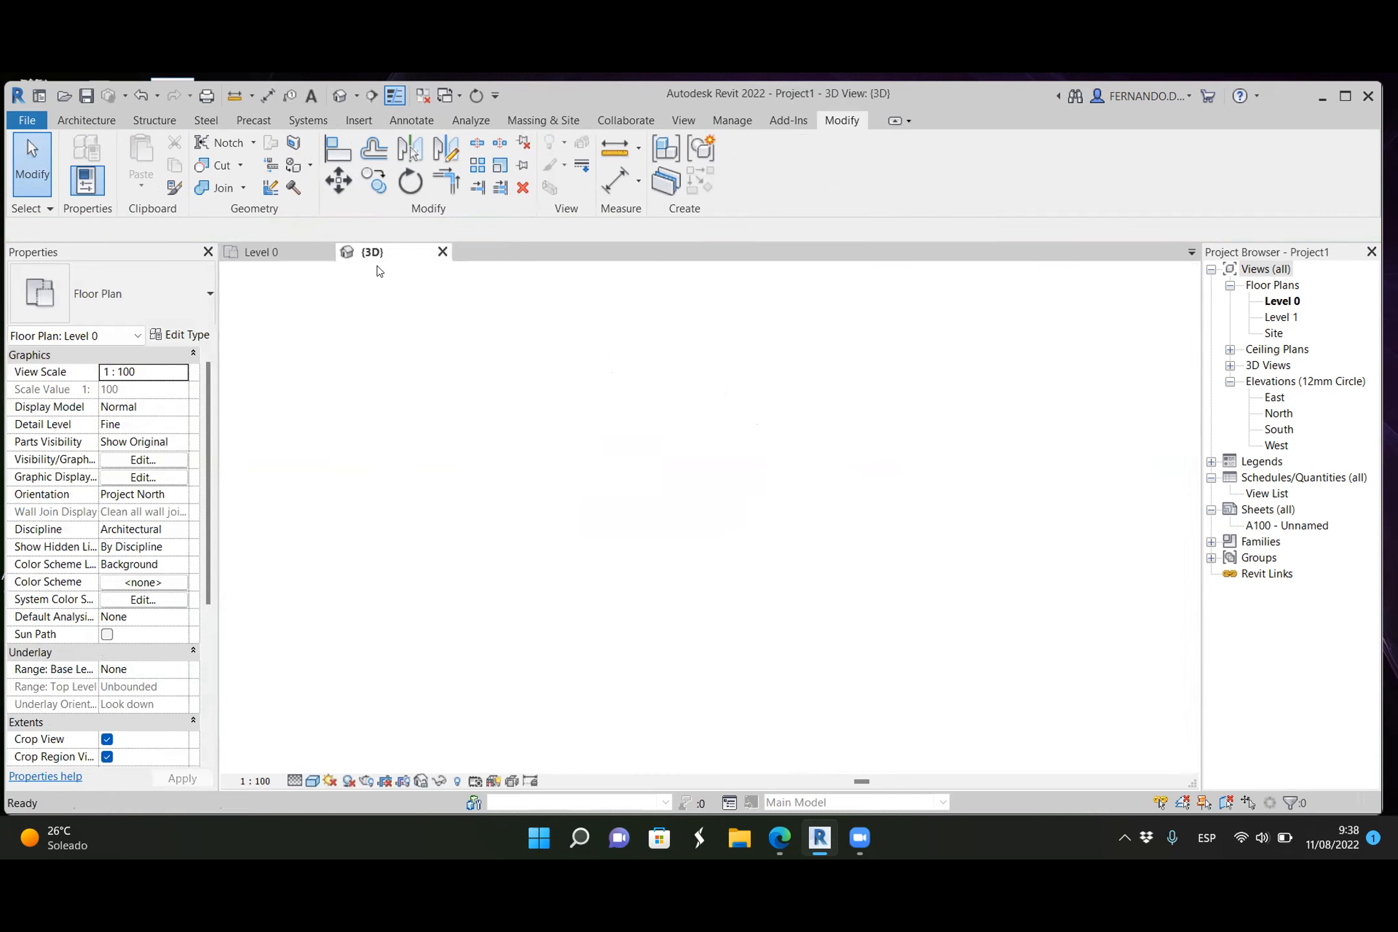
key(ctrl+z)
key(ctrl+z)
key(ctrl+z)
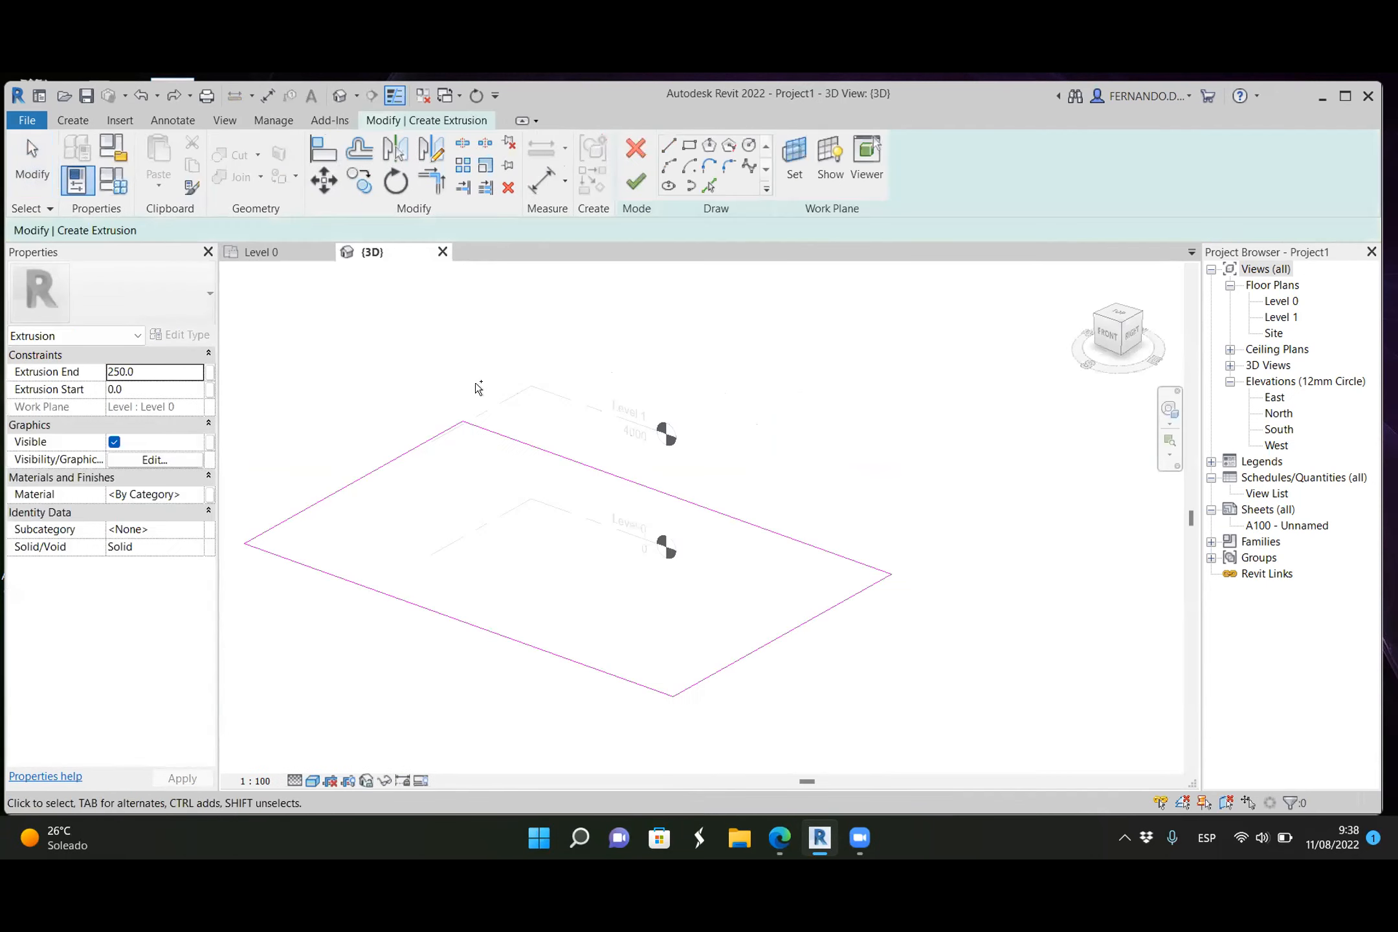
key(ctrl+z)
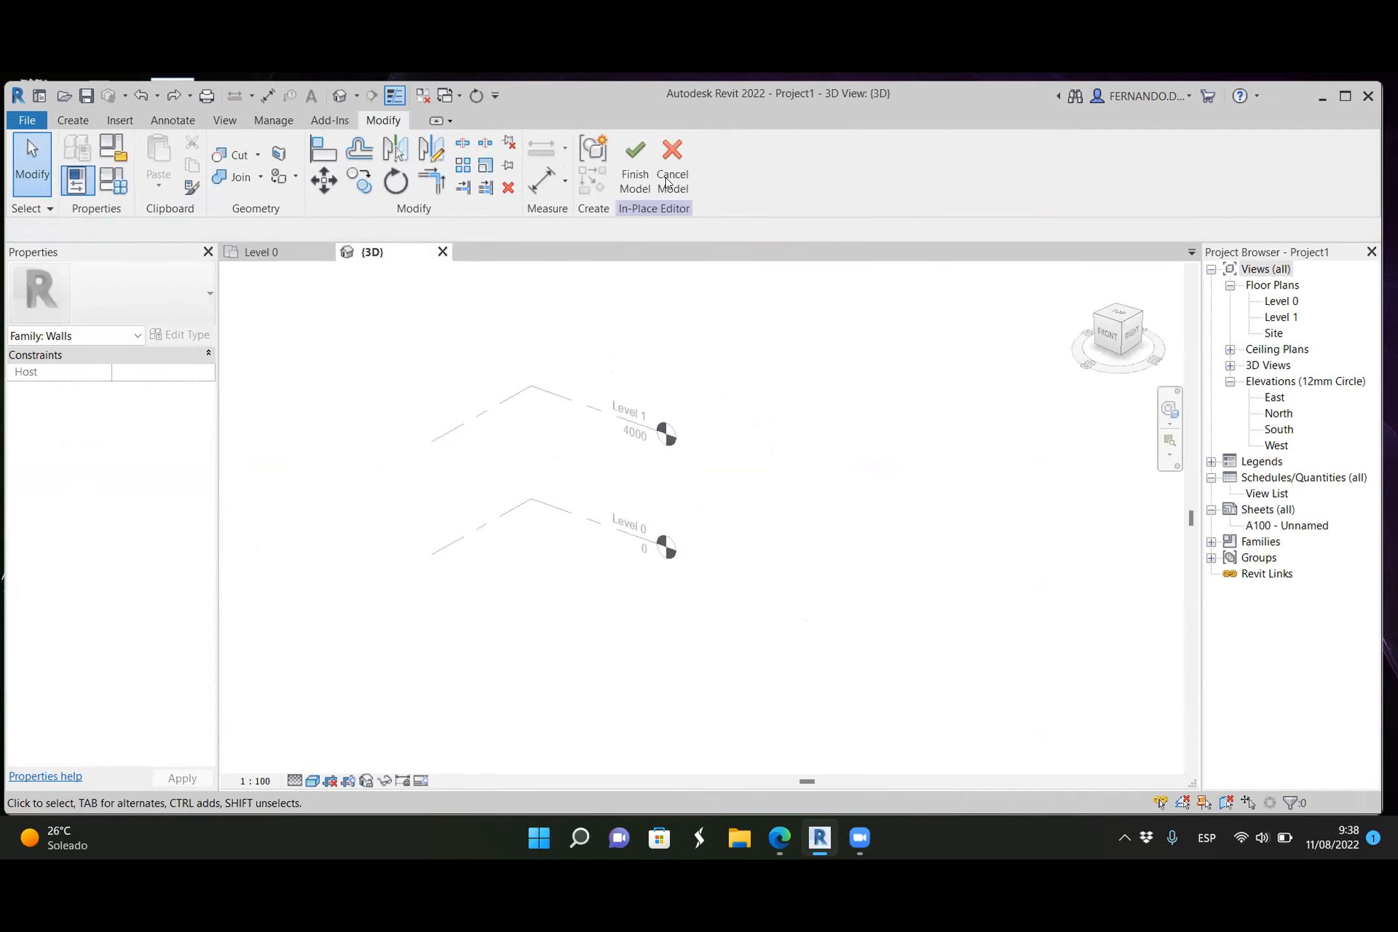
click(667, 182)
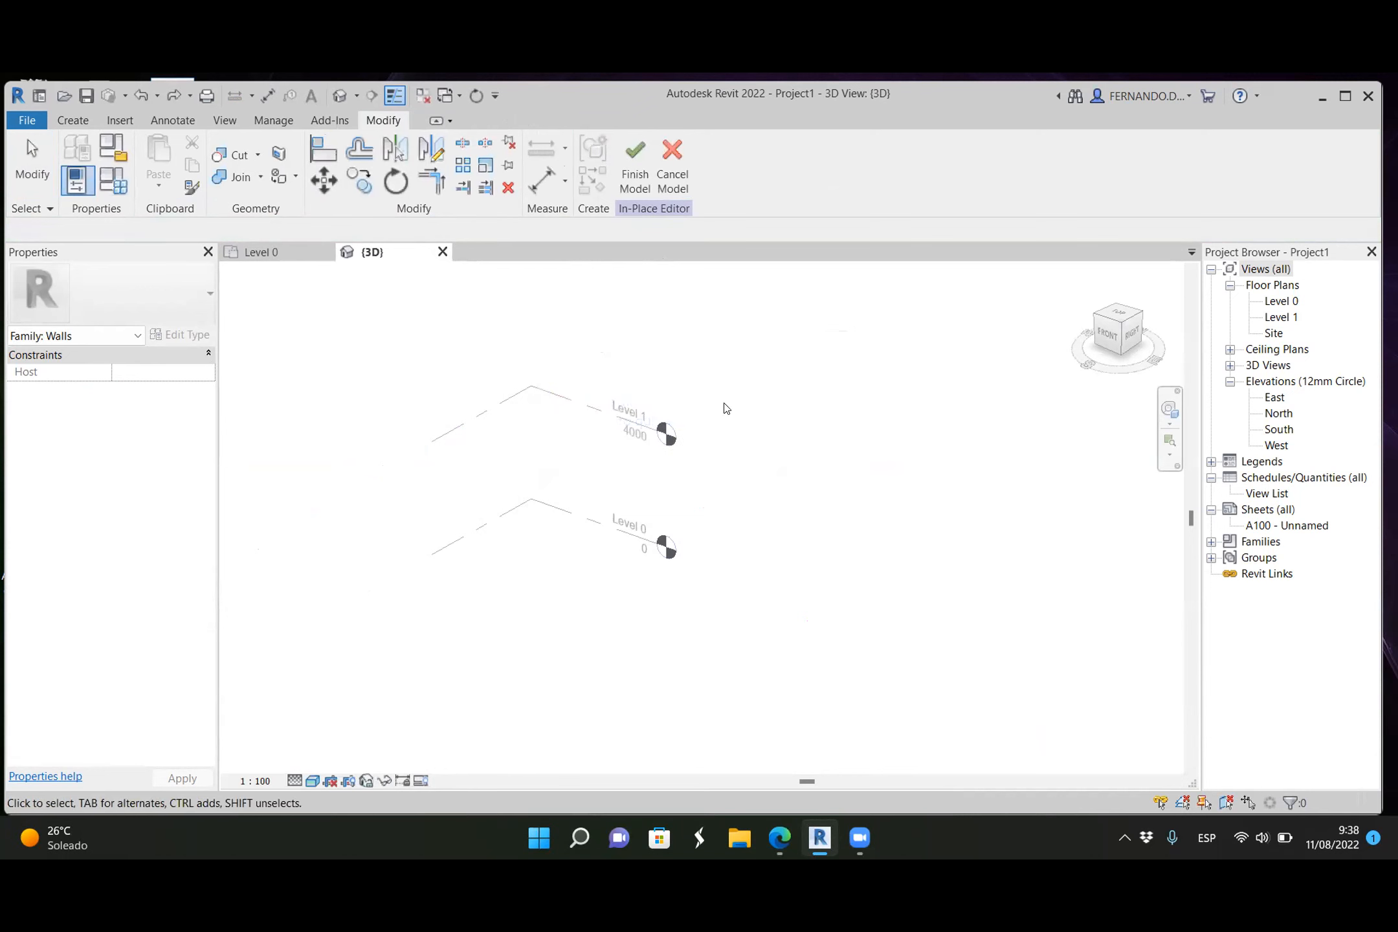
Step: Quit the in-place wall model and discard its changes
click(673, 165)
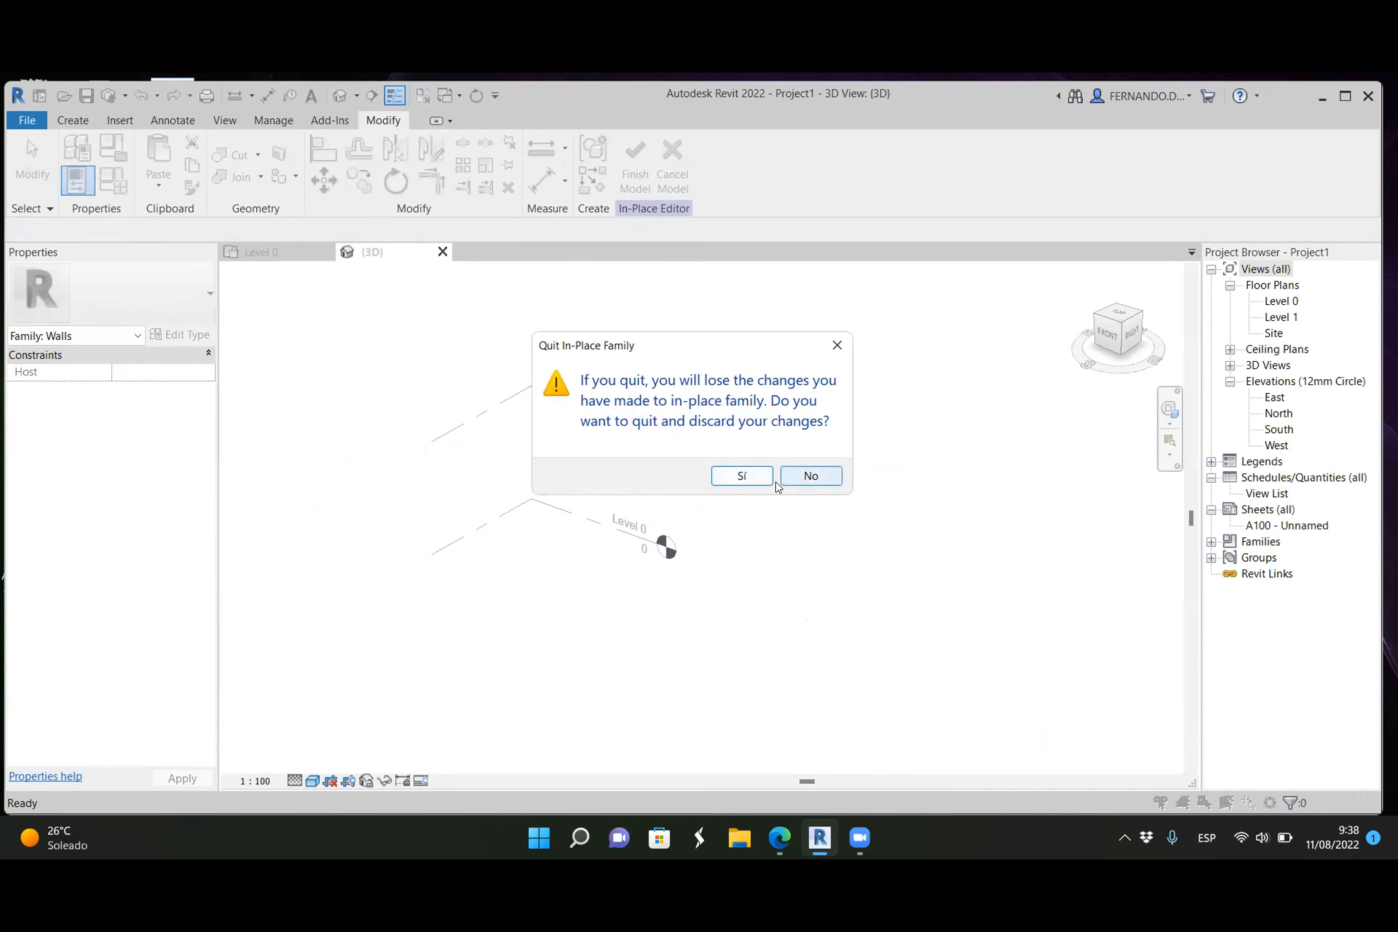
click(748, 479)
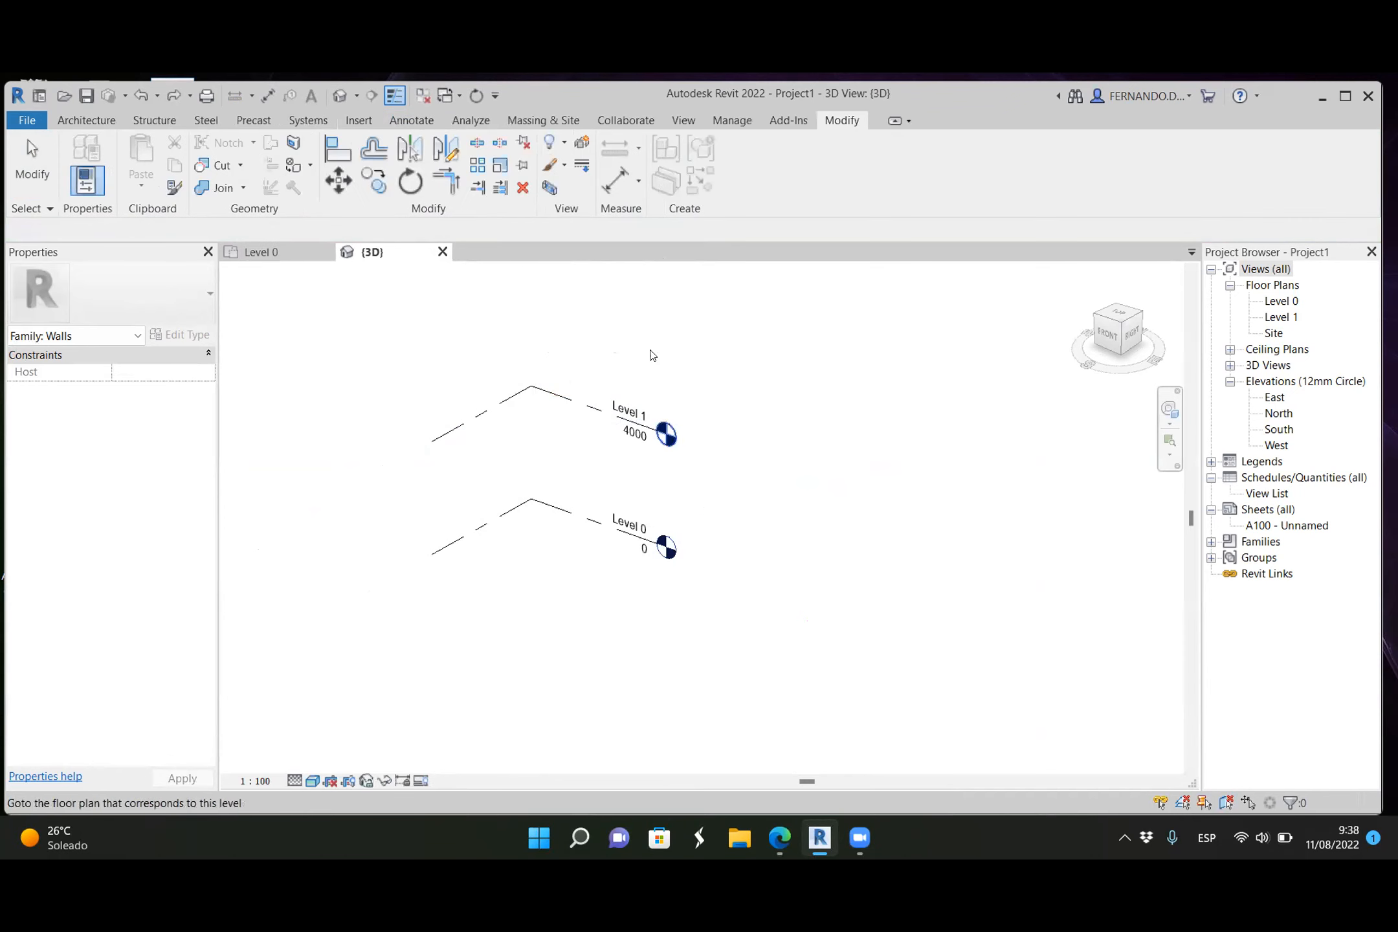
scroll(830, 513, down, 1)
Step: Draw a horizontal reference plane across the upper part of the Level 0 plan, between the side elevation markers
click(298, 253)
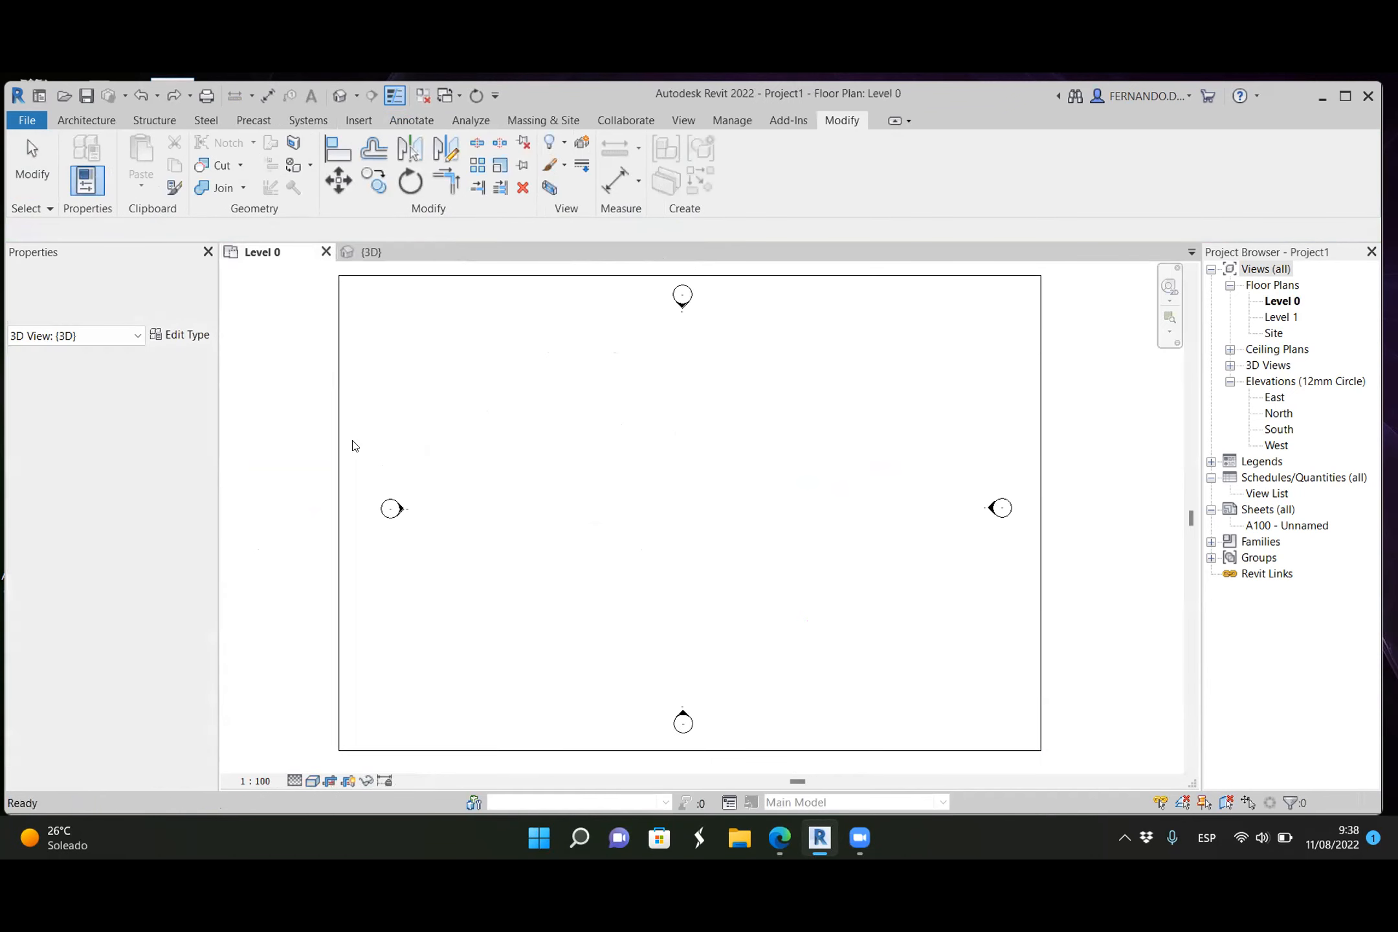
click(82, 121)
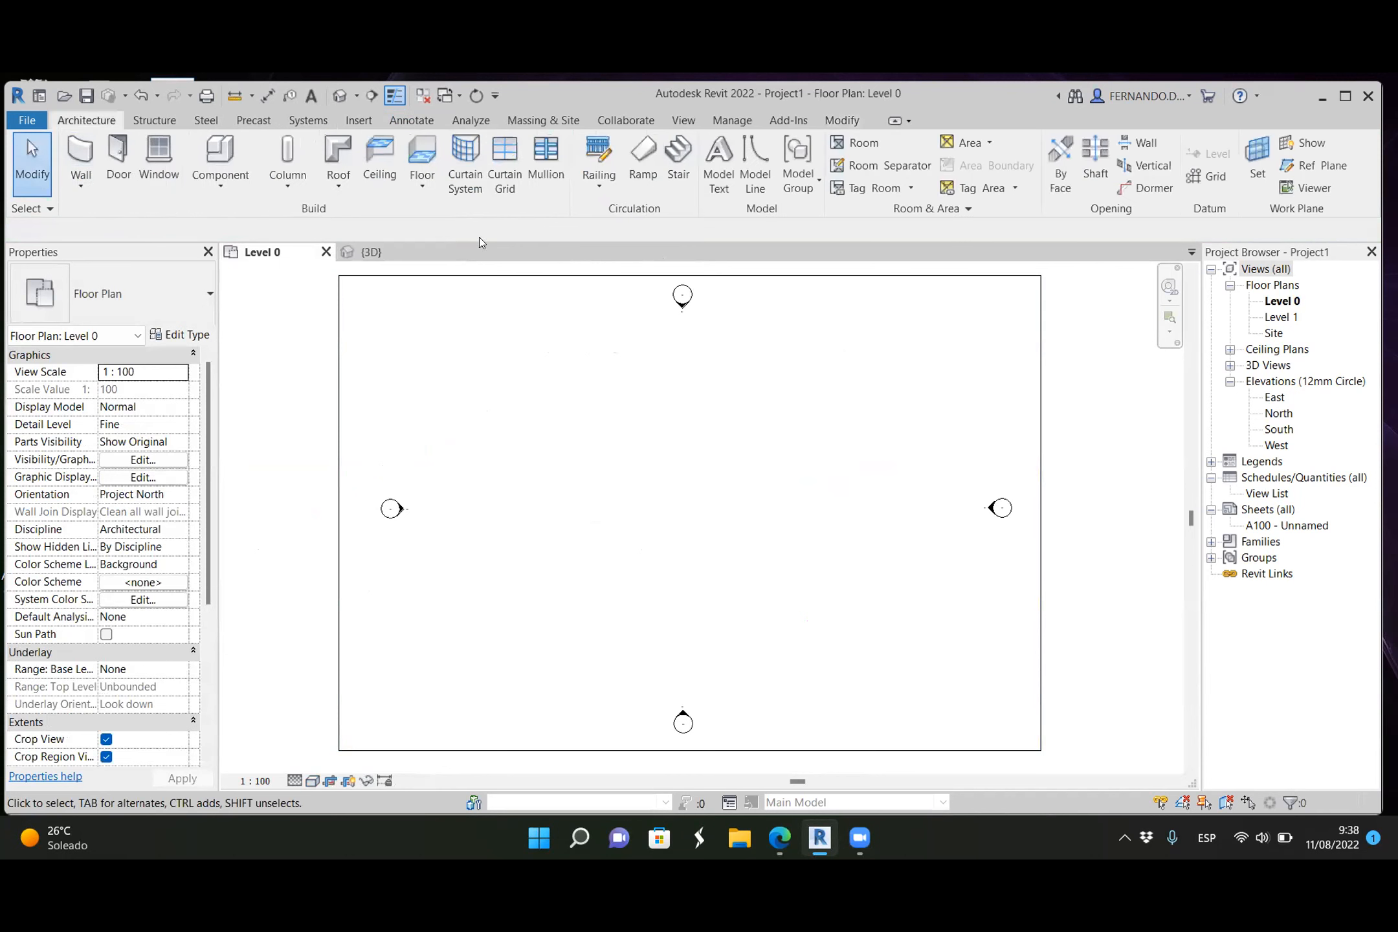
click(1323, 167)
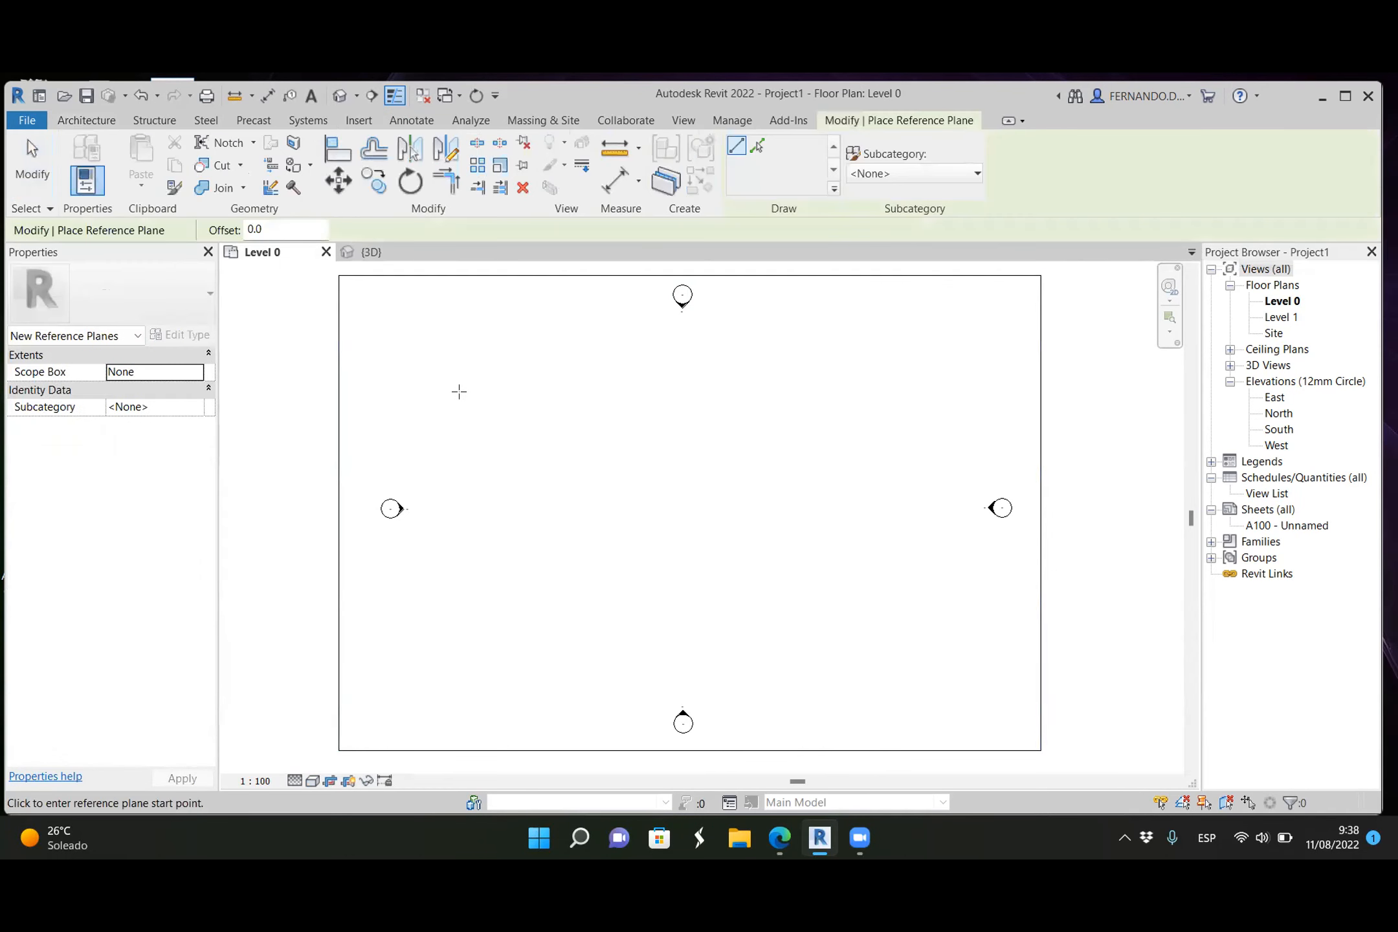
click(459, 391)
click(911, 399)
key(Escape)
key(Escape)
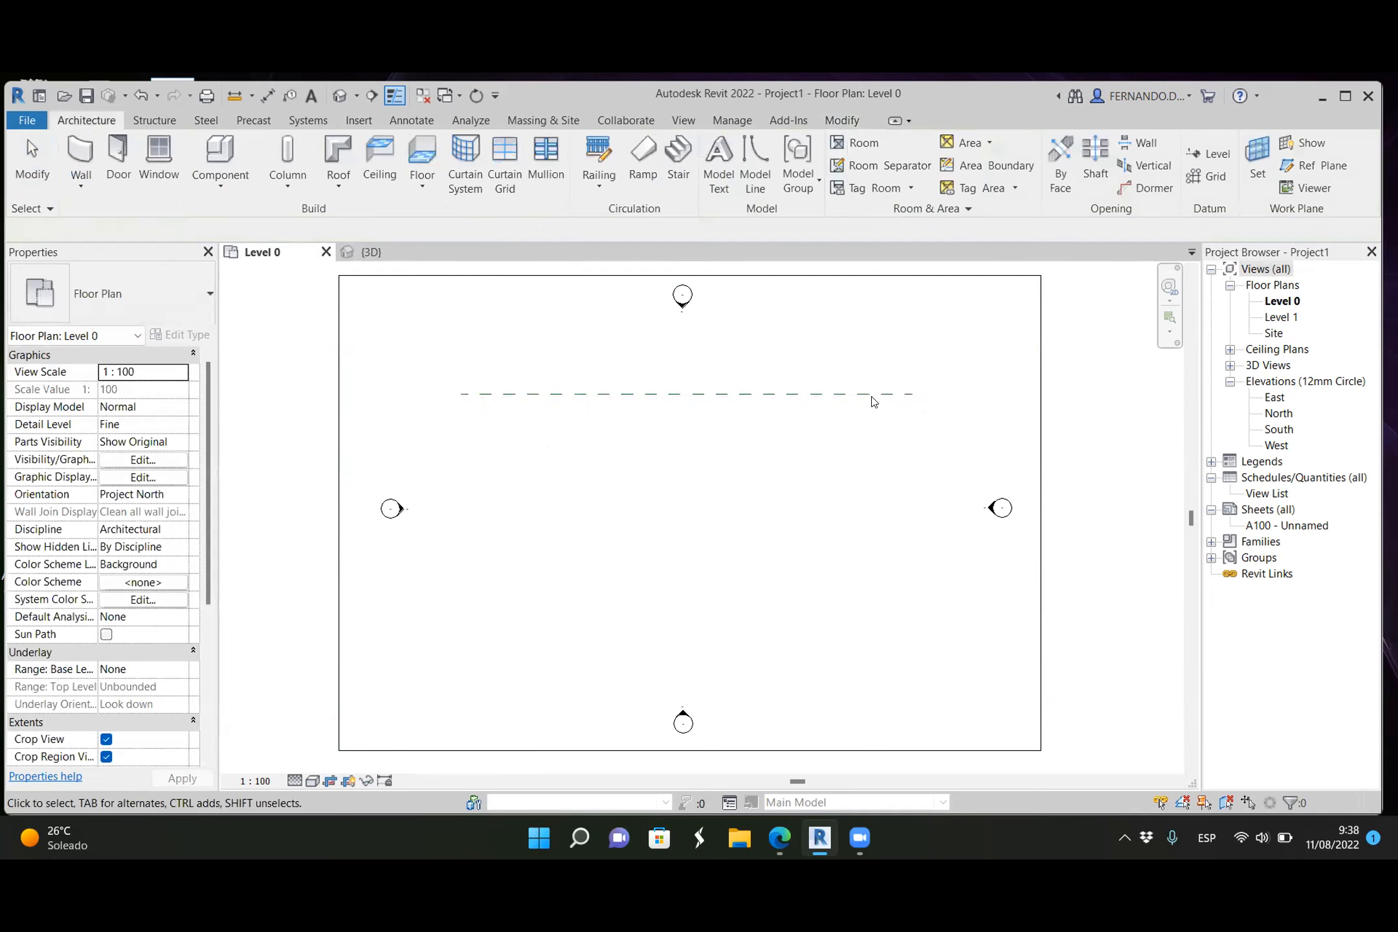
Step: Name the new reference plane Refplane 01
click(872, 396)
click(886, 406)
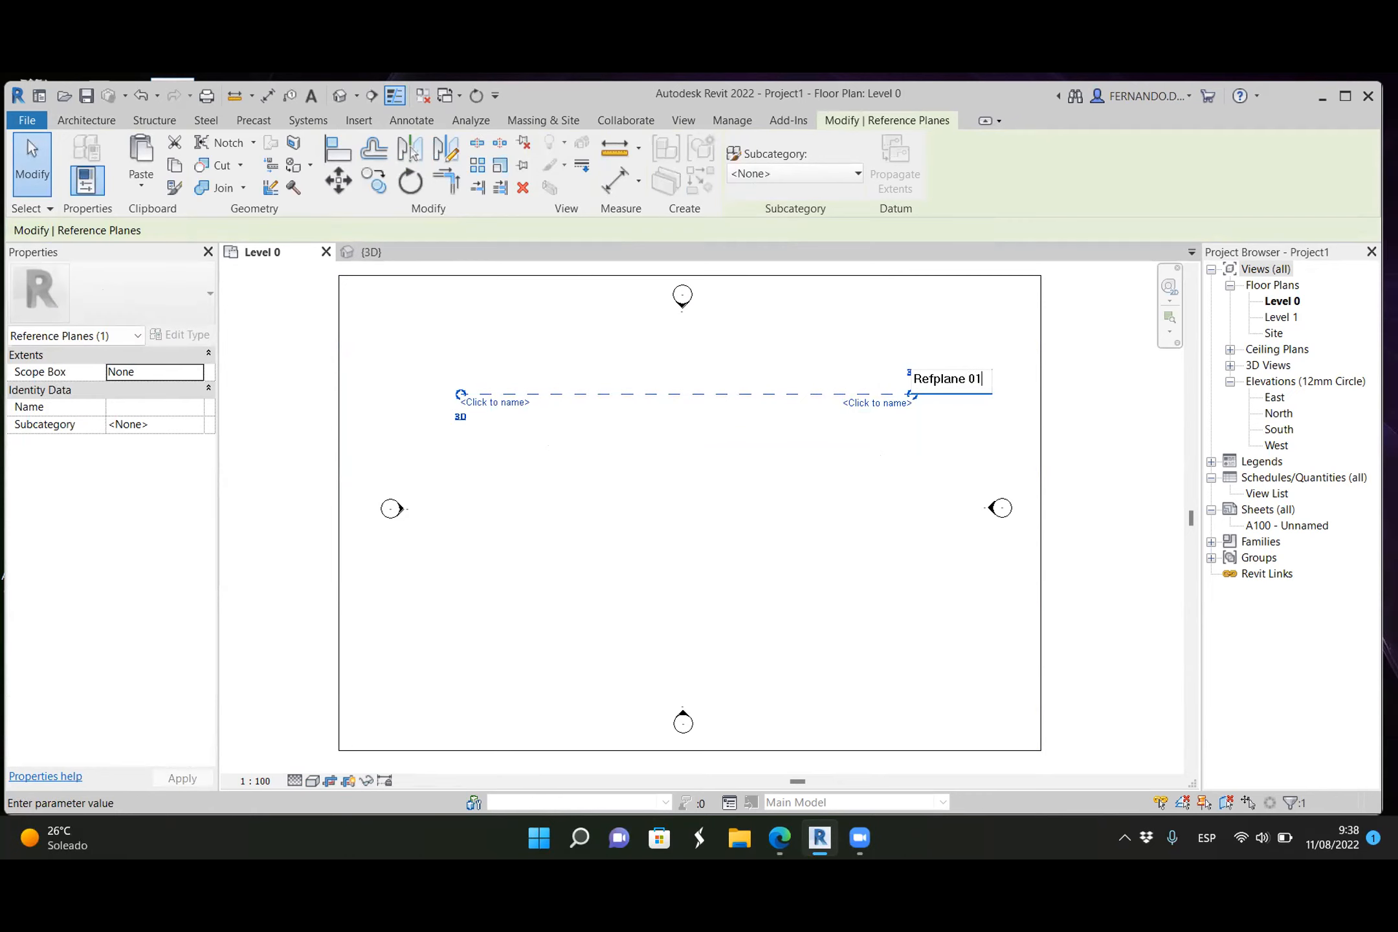
key(Return)
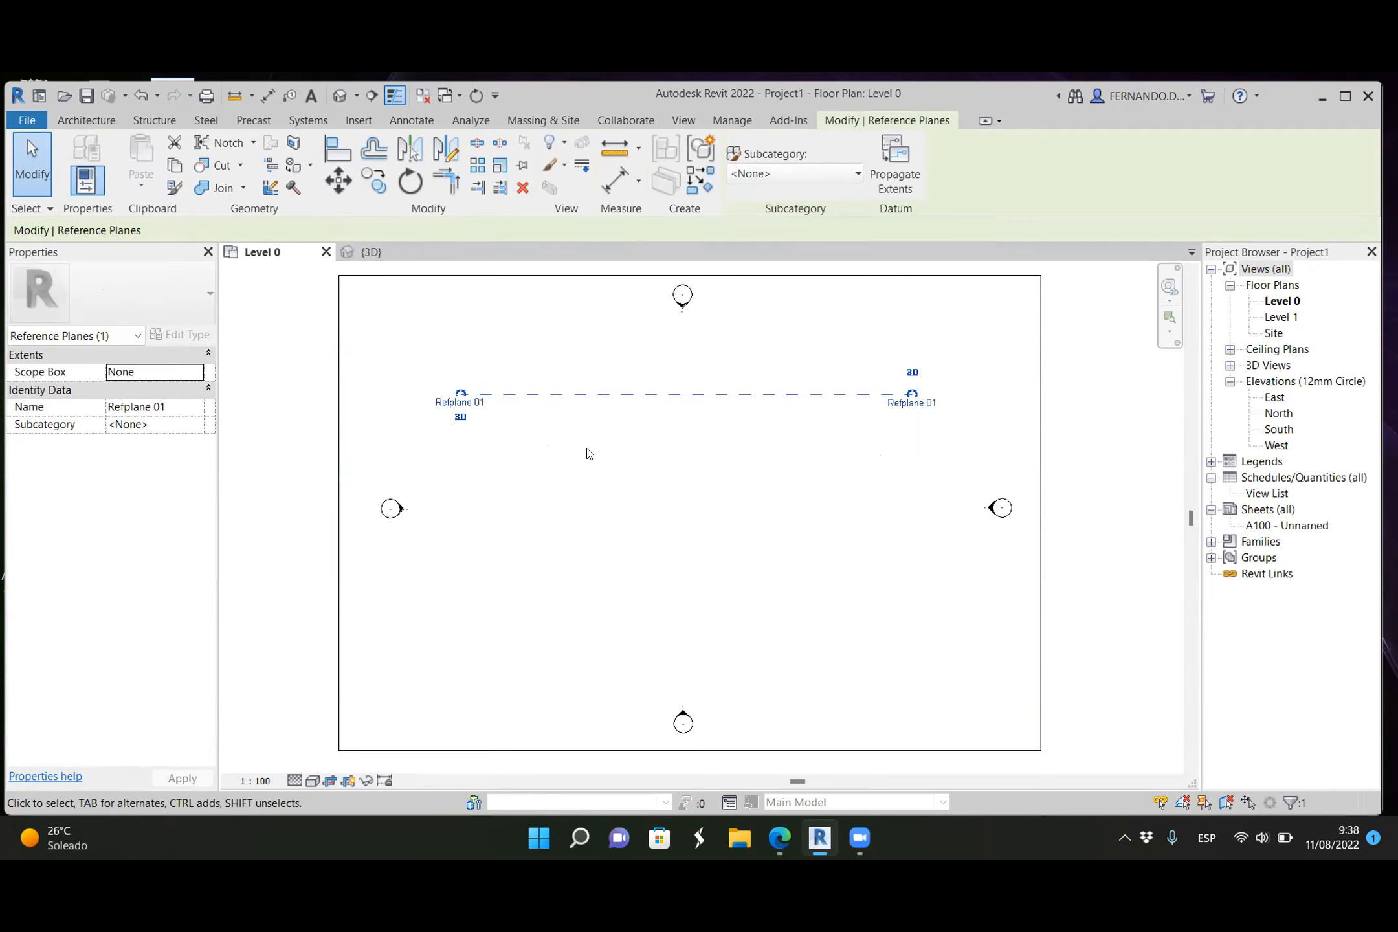
click(621, 491)
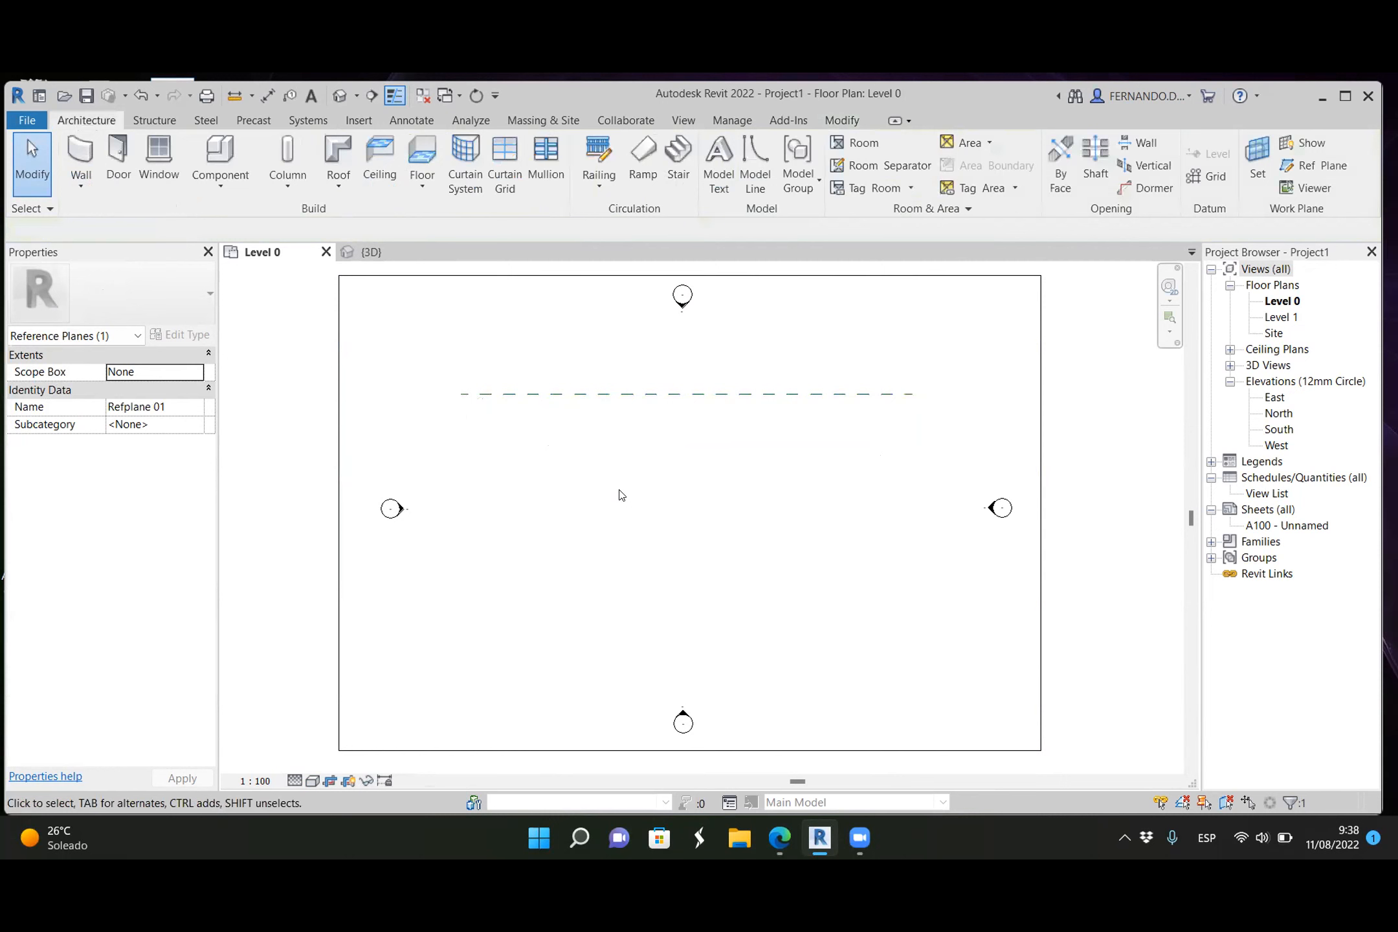
scroll(627, 493, down, 1)
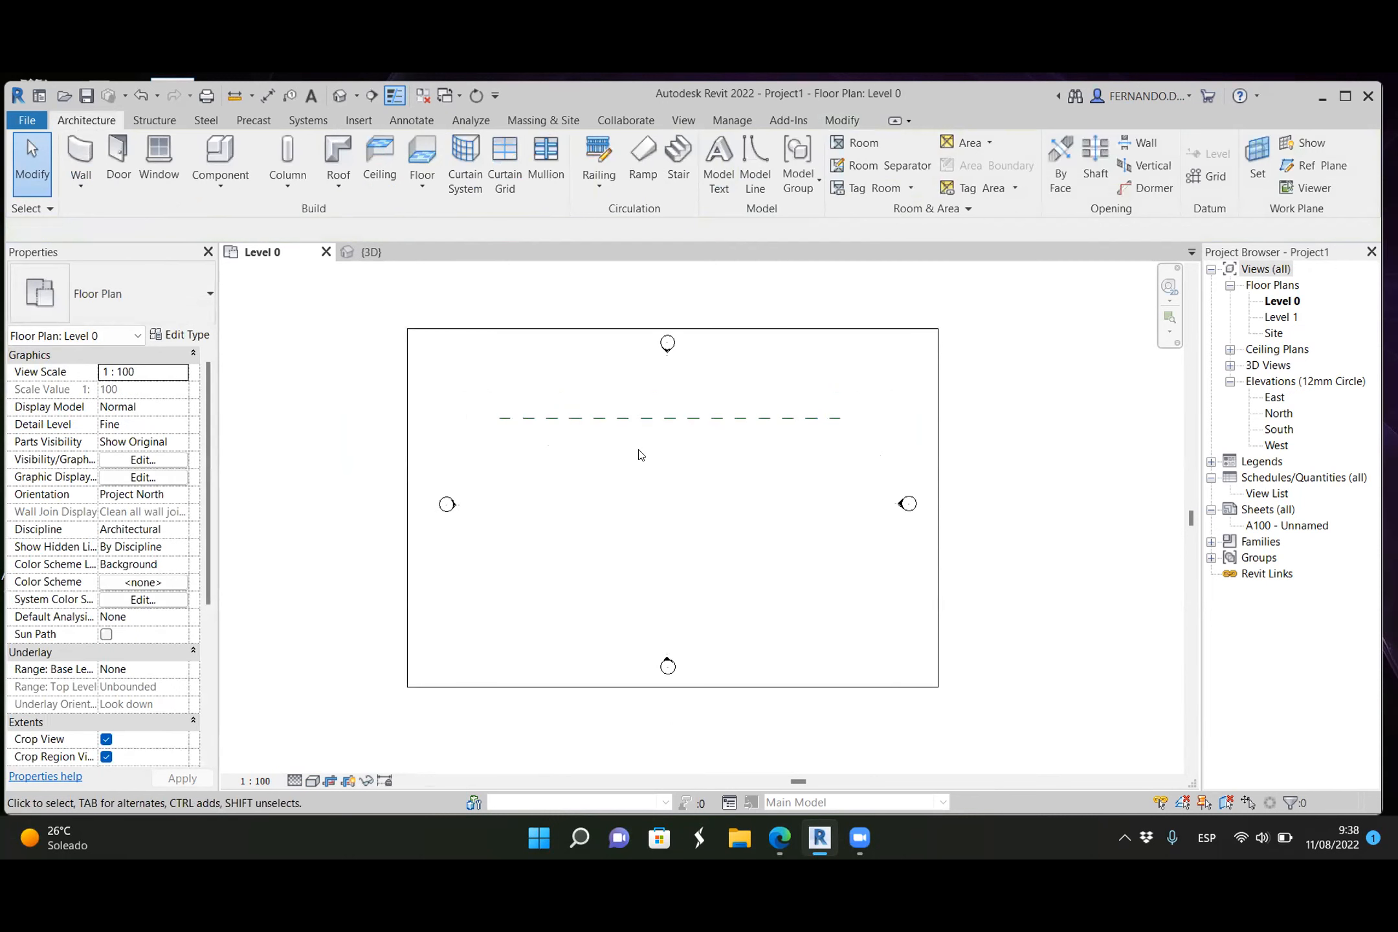
Step: Compare the 3D view with the Level 0 plan to check where the reference plane is displayed
click(373, 252)
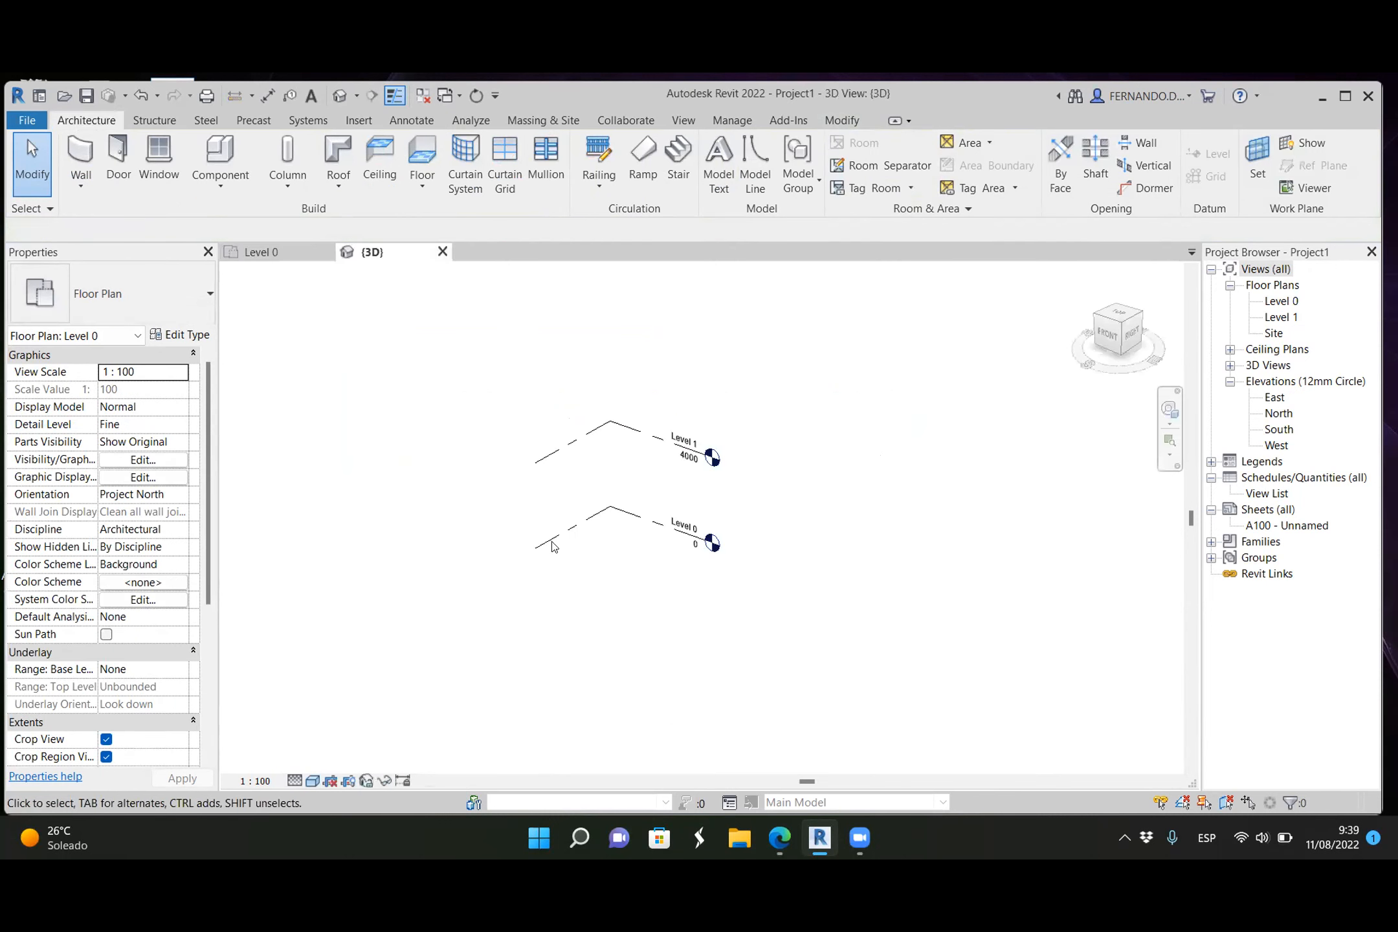
shift+middle_drag(786, 510, 763, 569)
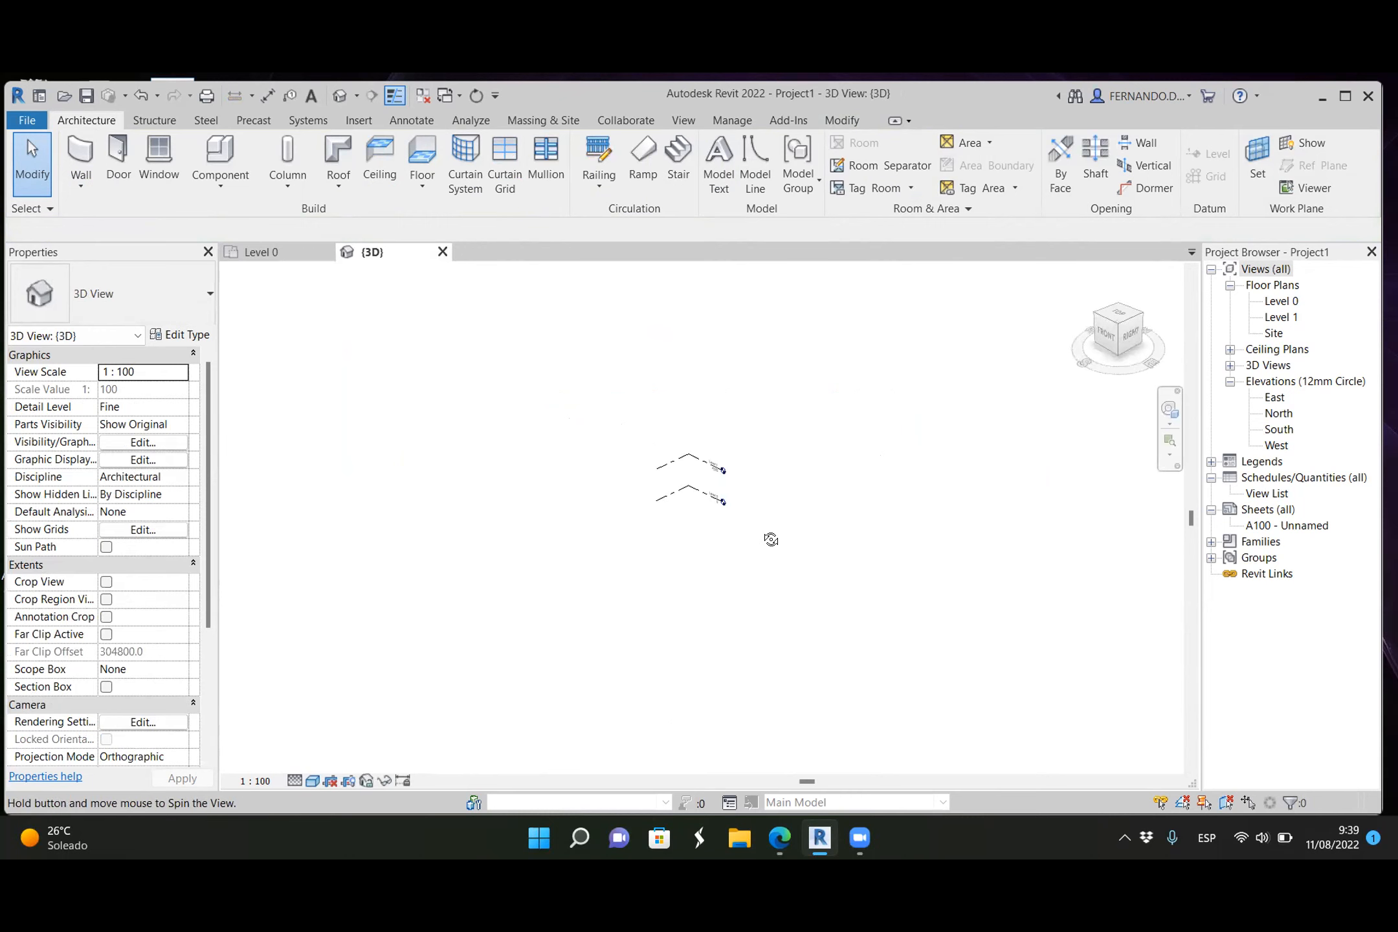
scroll(764, 466, up, 3)
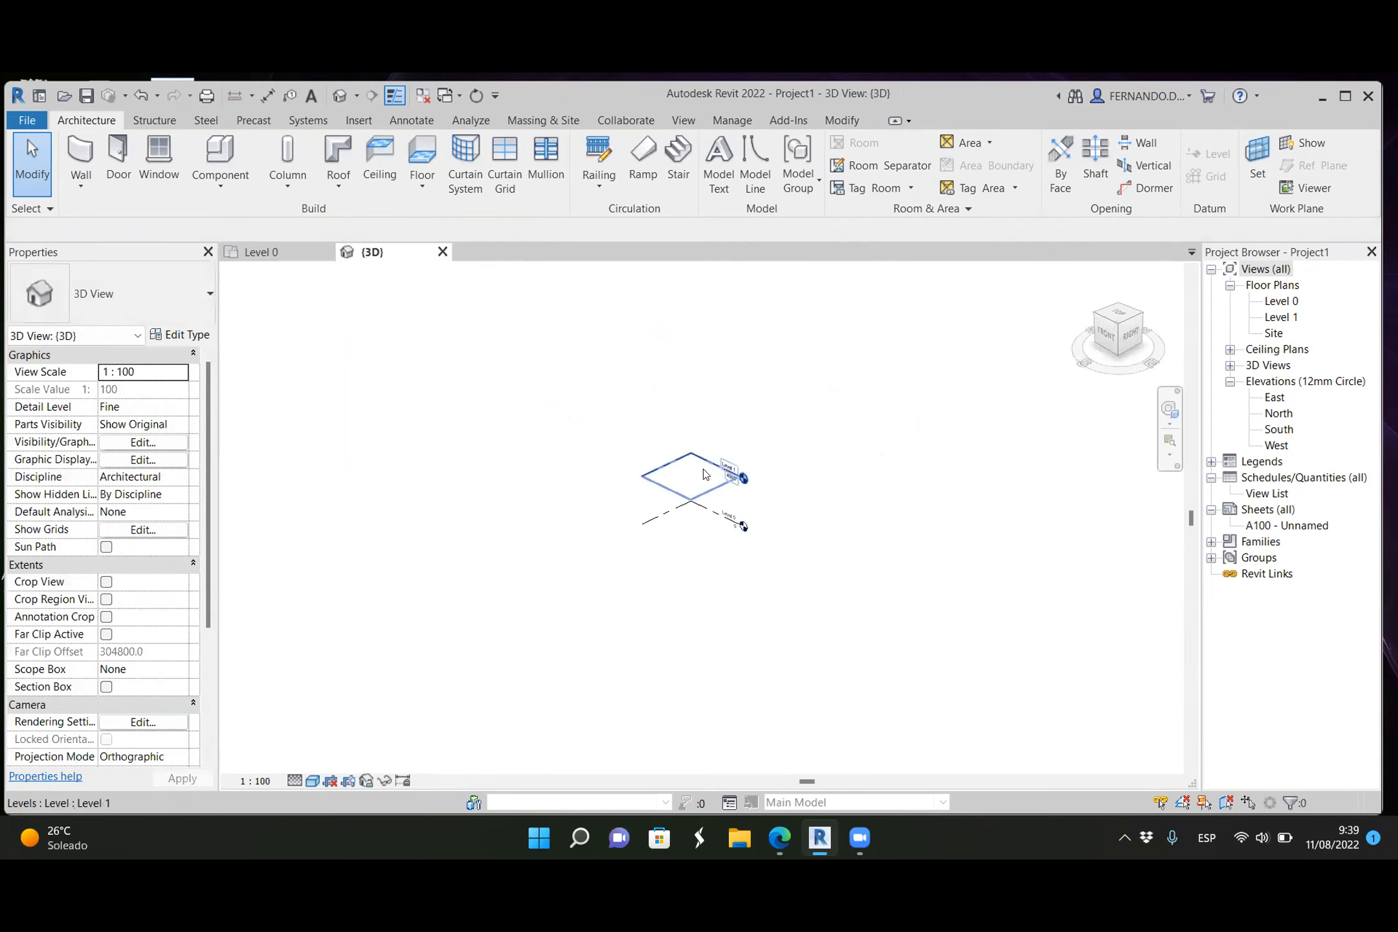
click(280, 251)
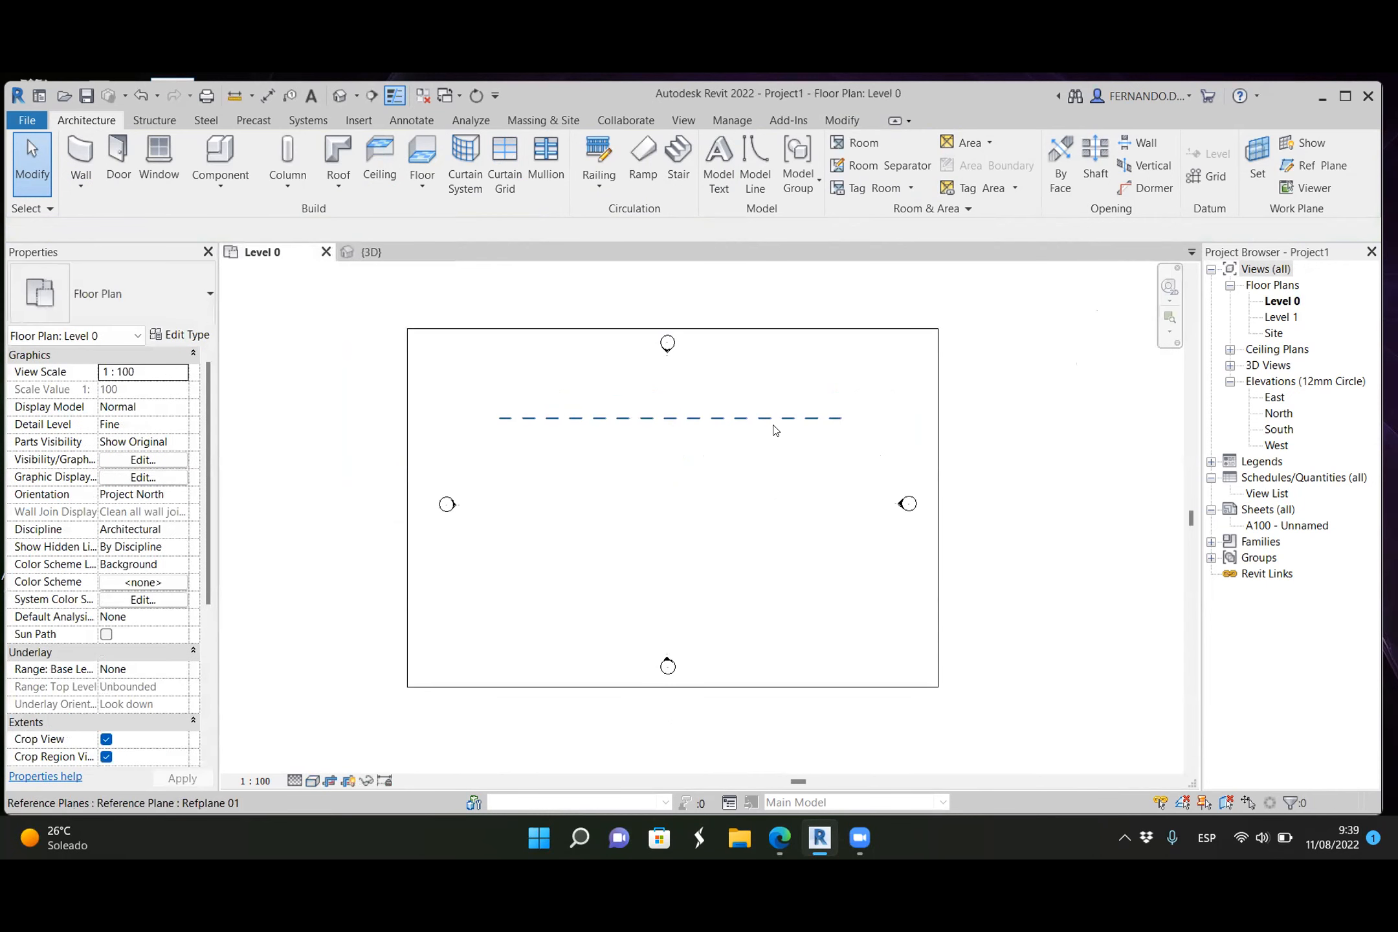
click(347, 252)
shift+middle_drag(391, 327, 634, 614)
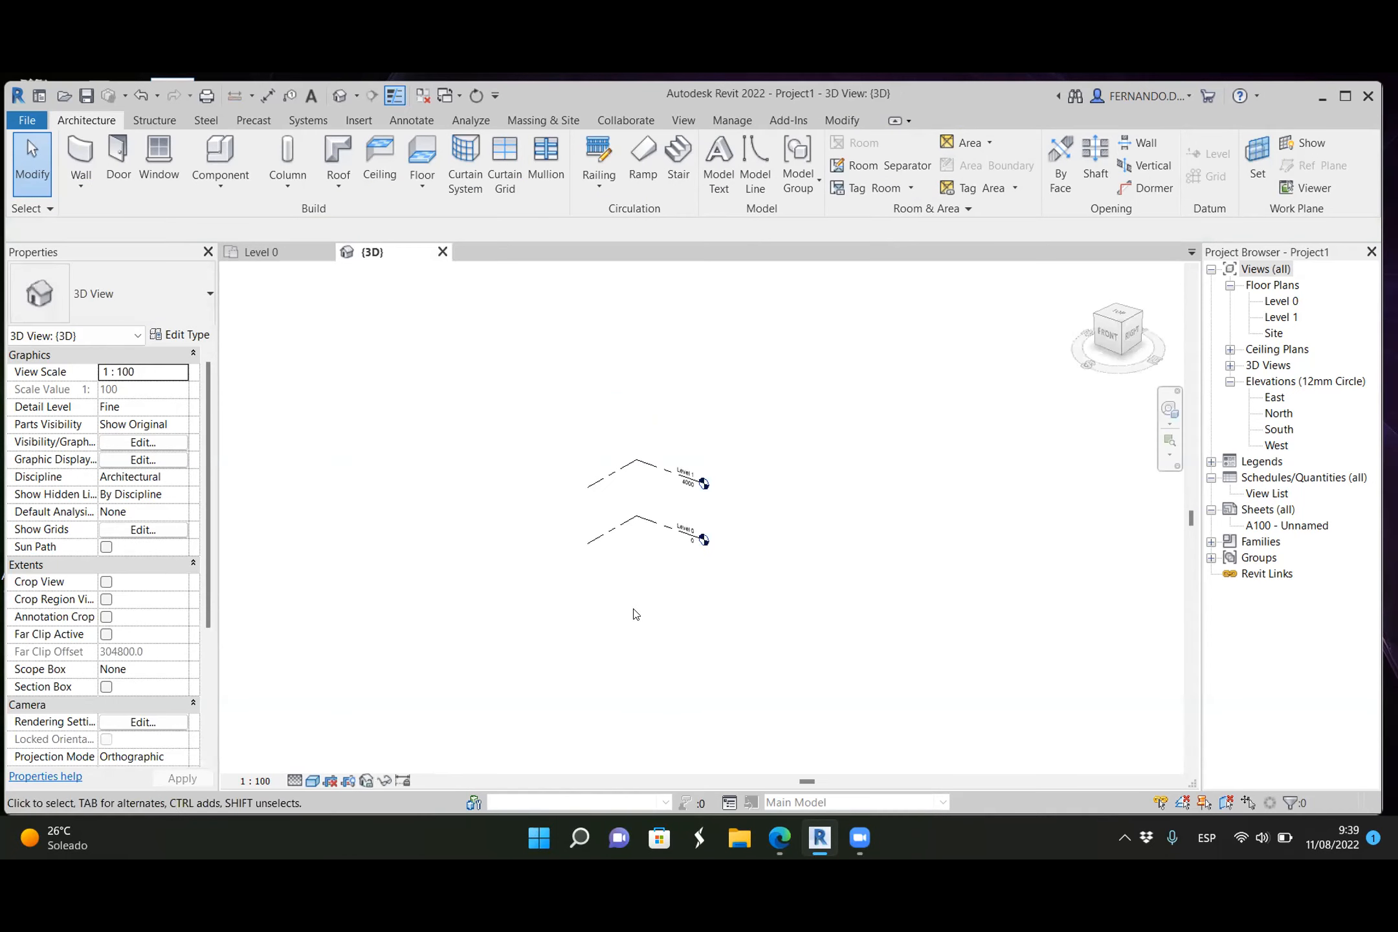
Step: Start a new in-place model in the Walls category with the name Walls 1
click(219, 185)
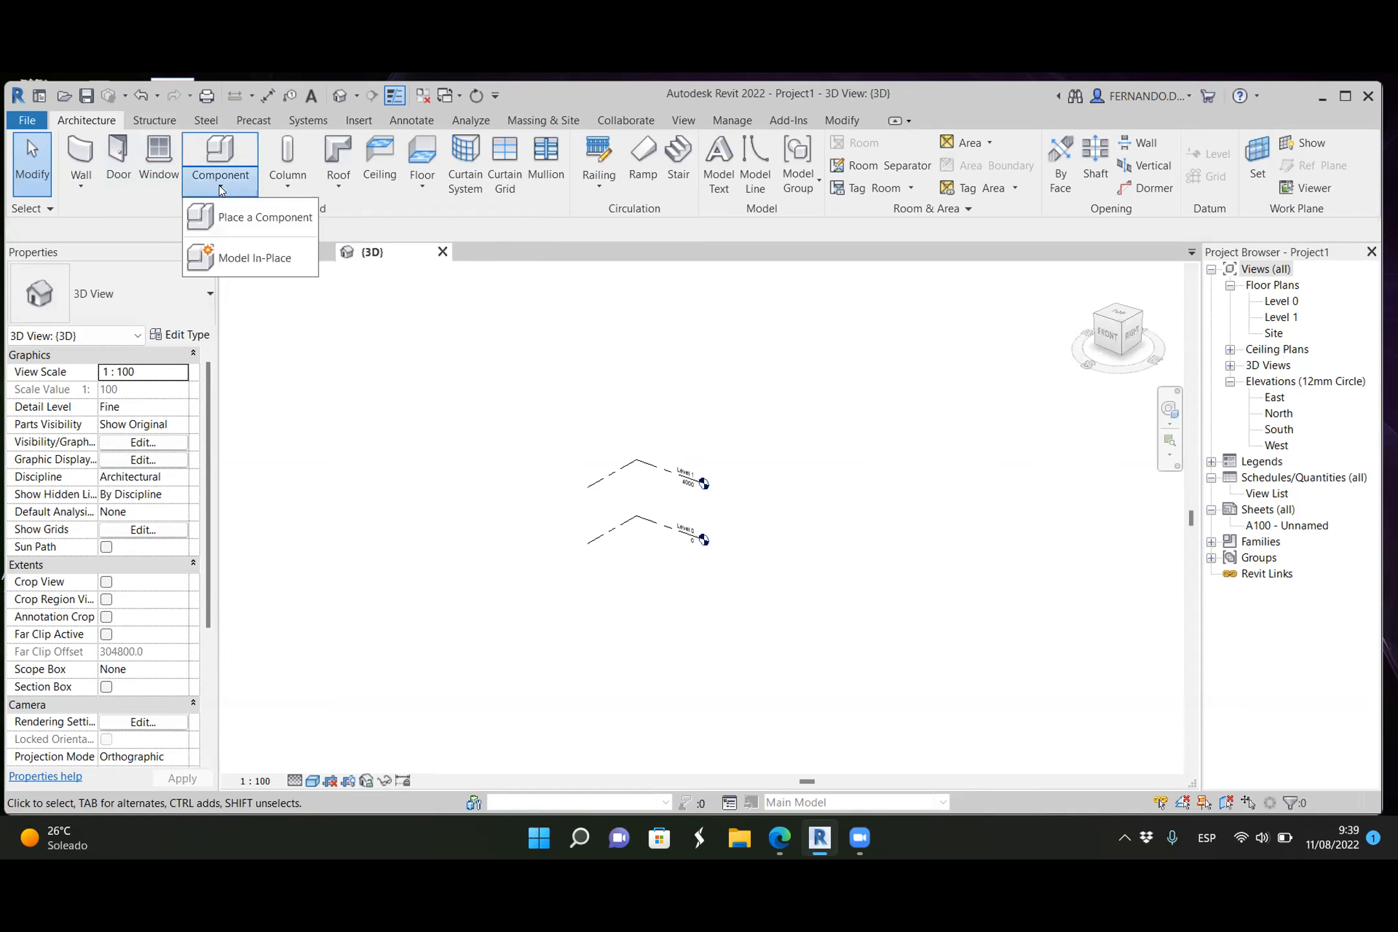
click(235, 259)
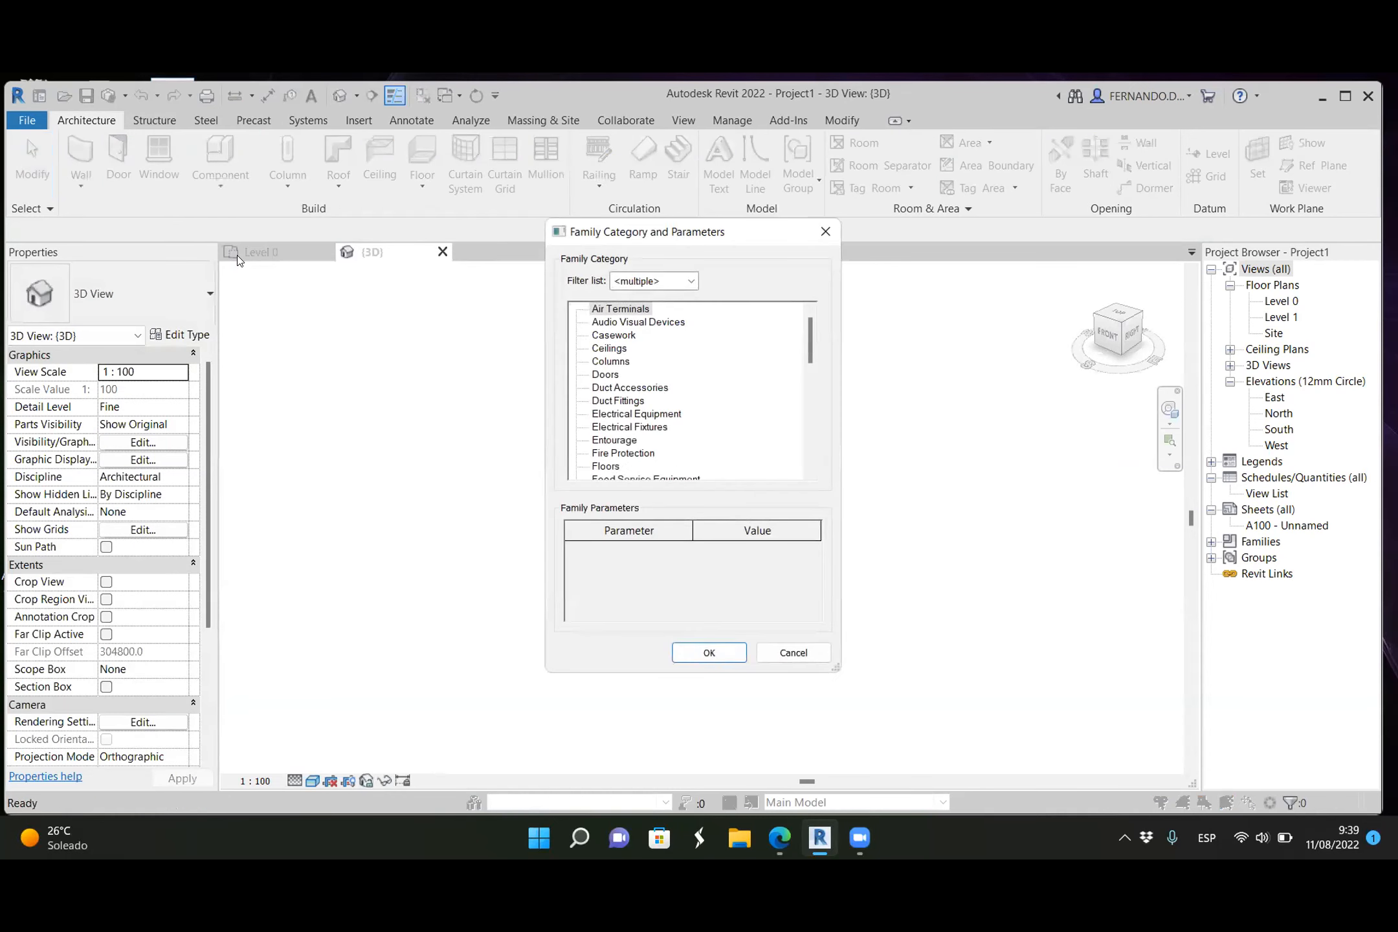
drag(806, 337, 807, 483)
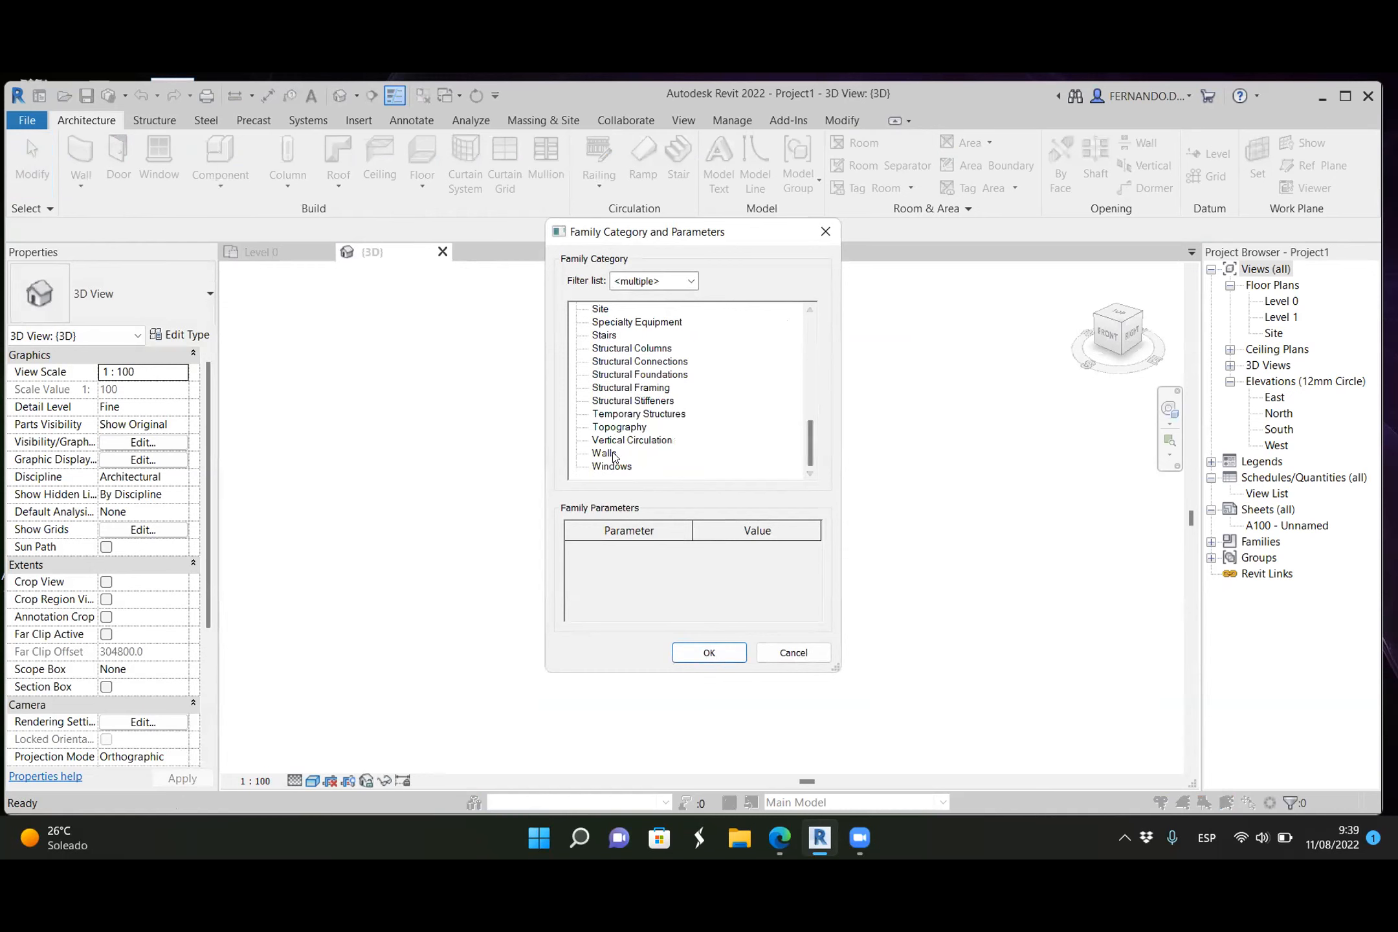
click(719, 660)
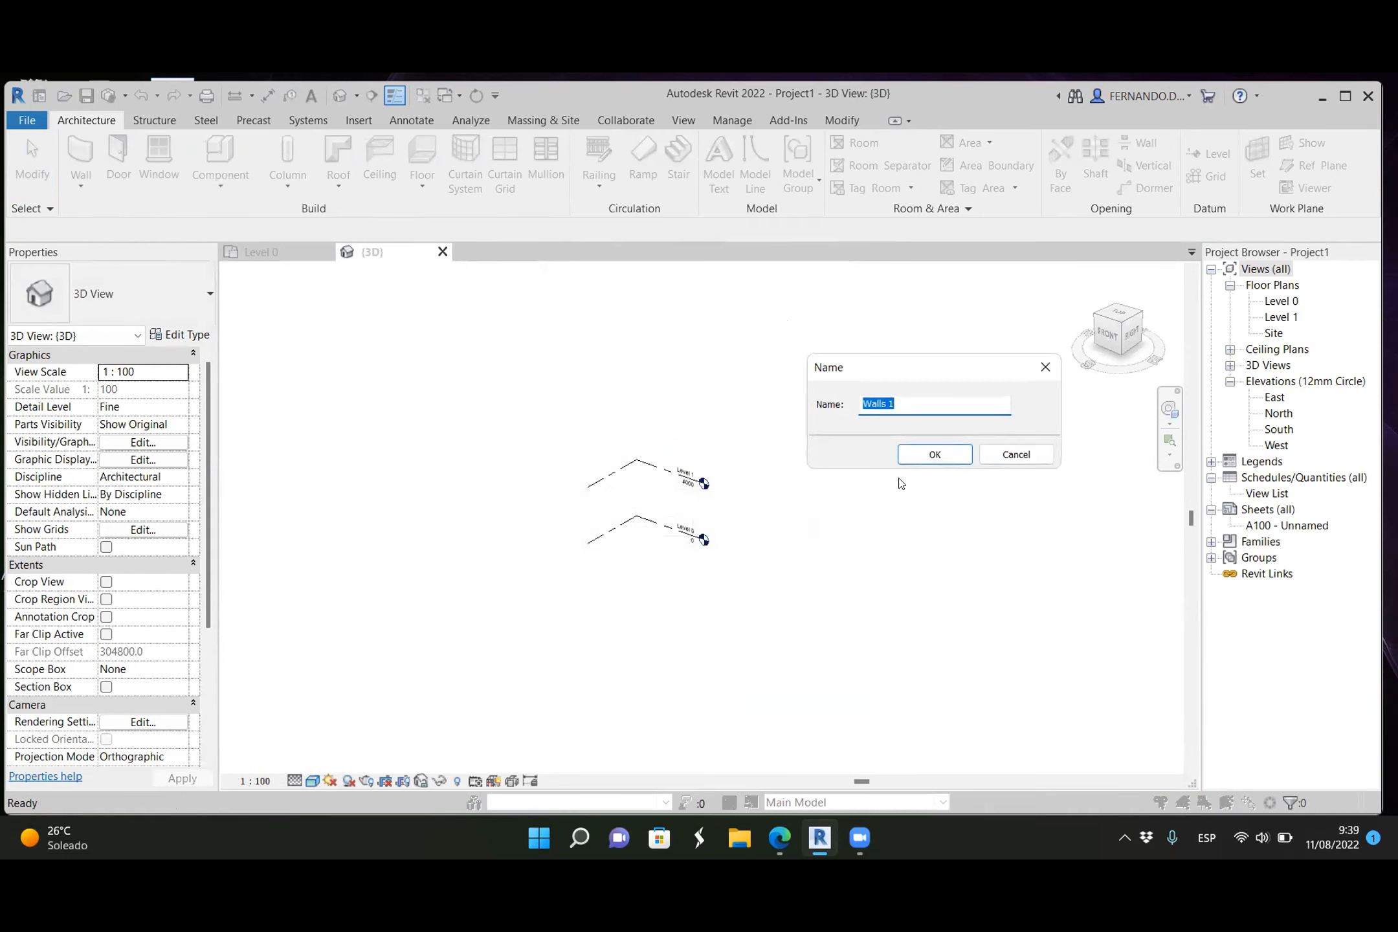
click(933, 455)
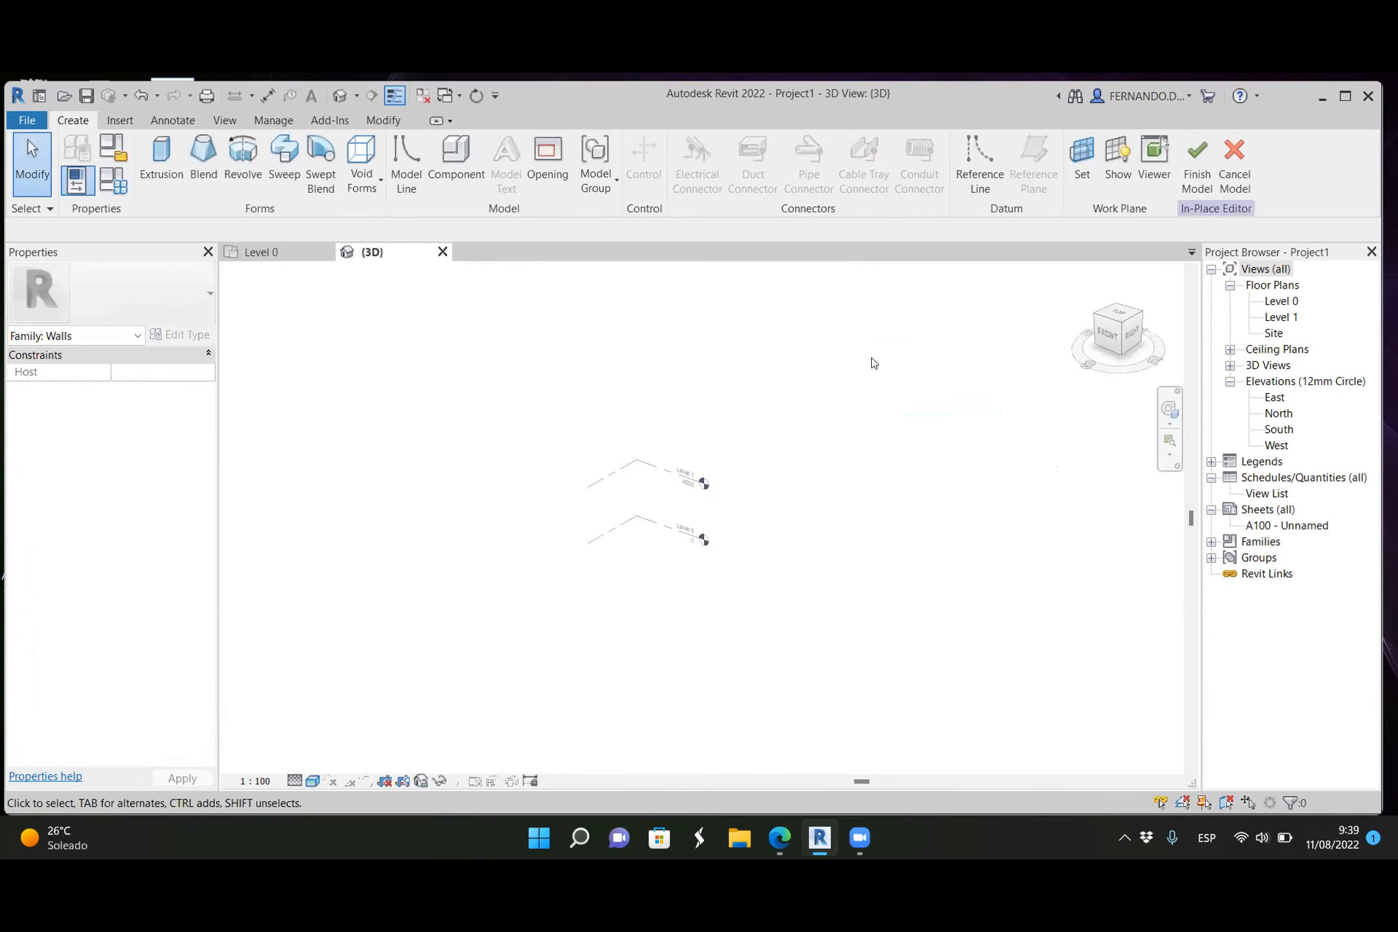
Step: Set the work plane to Reference Plane : Refplane 01
click(1079, 162)
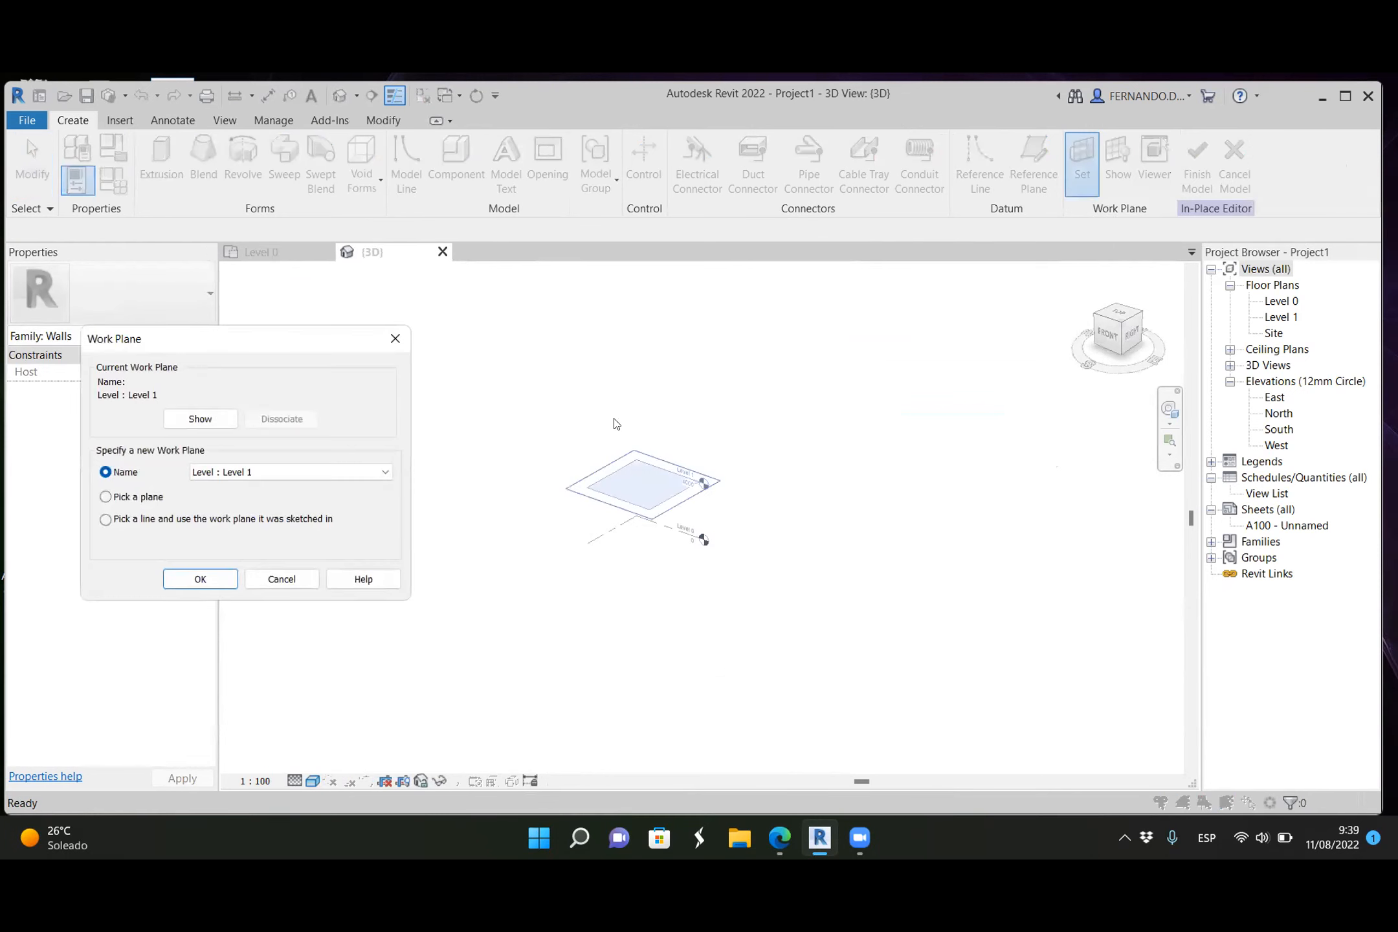
click(343, 478)
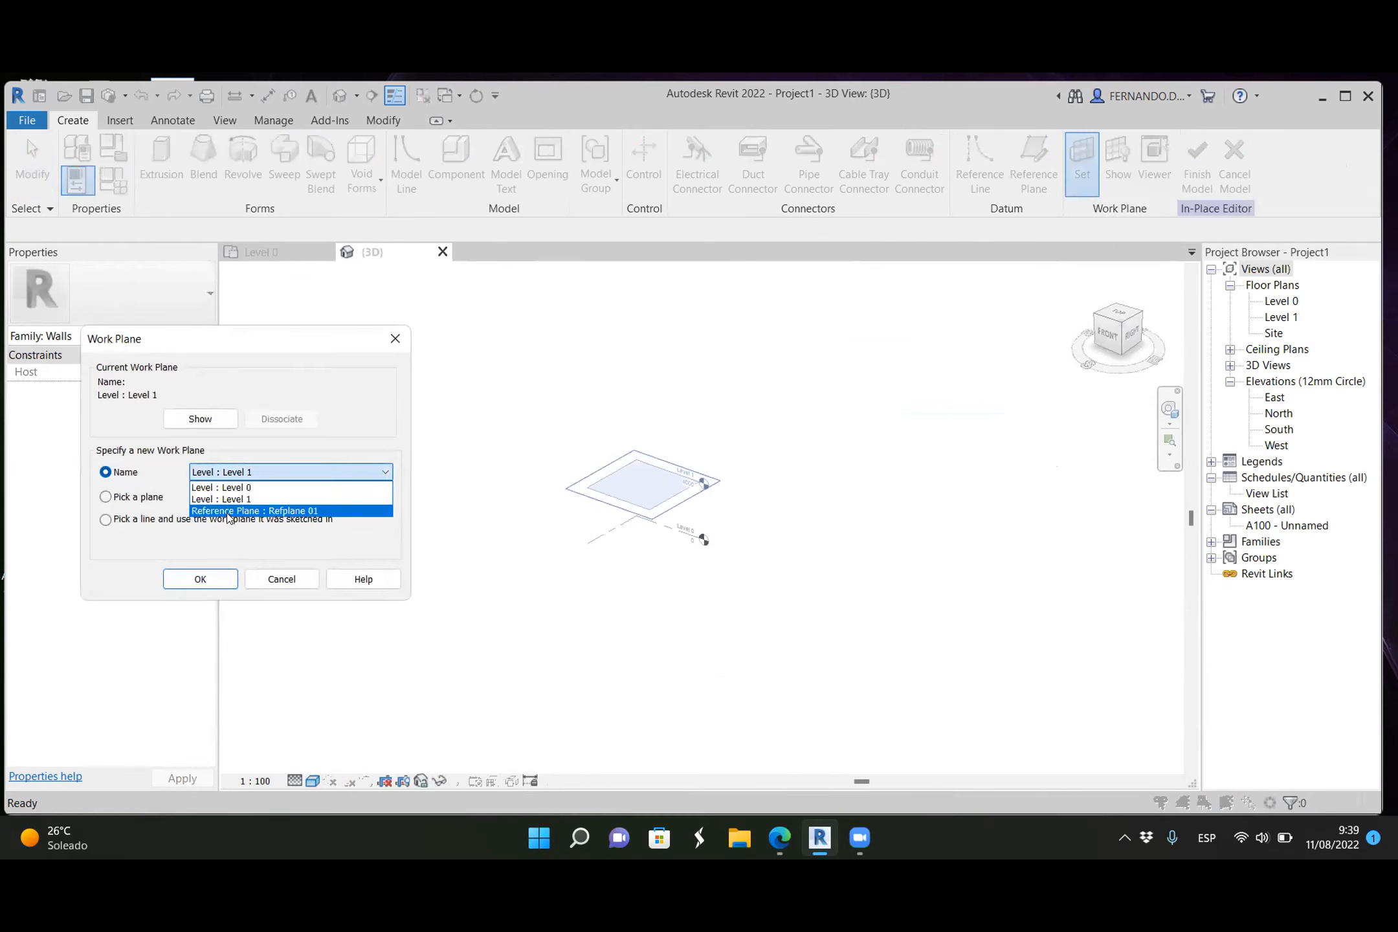
click(285, 511)
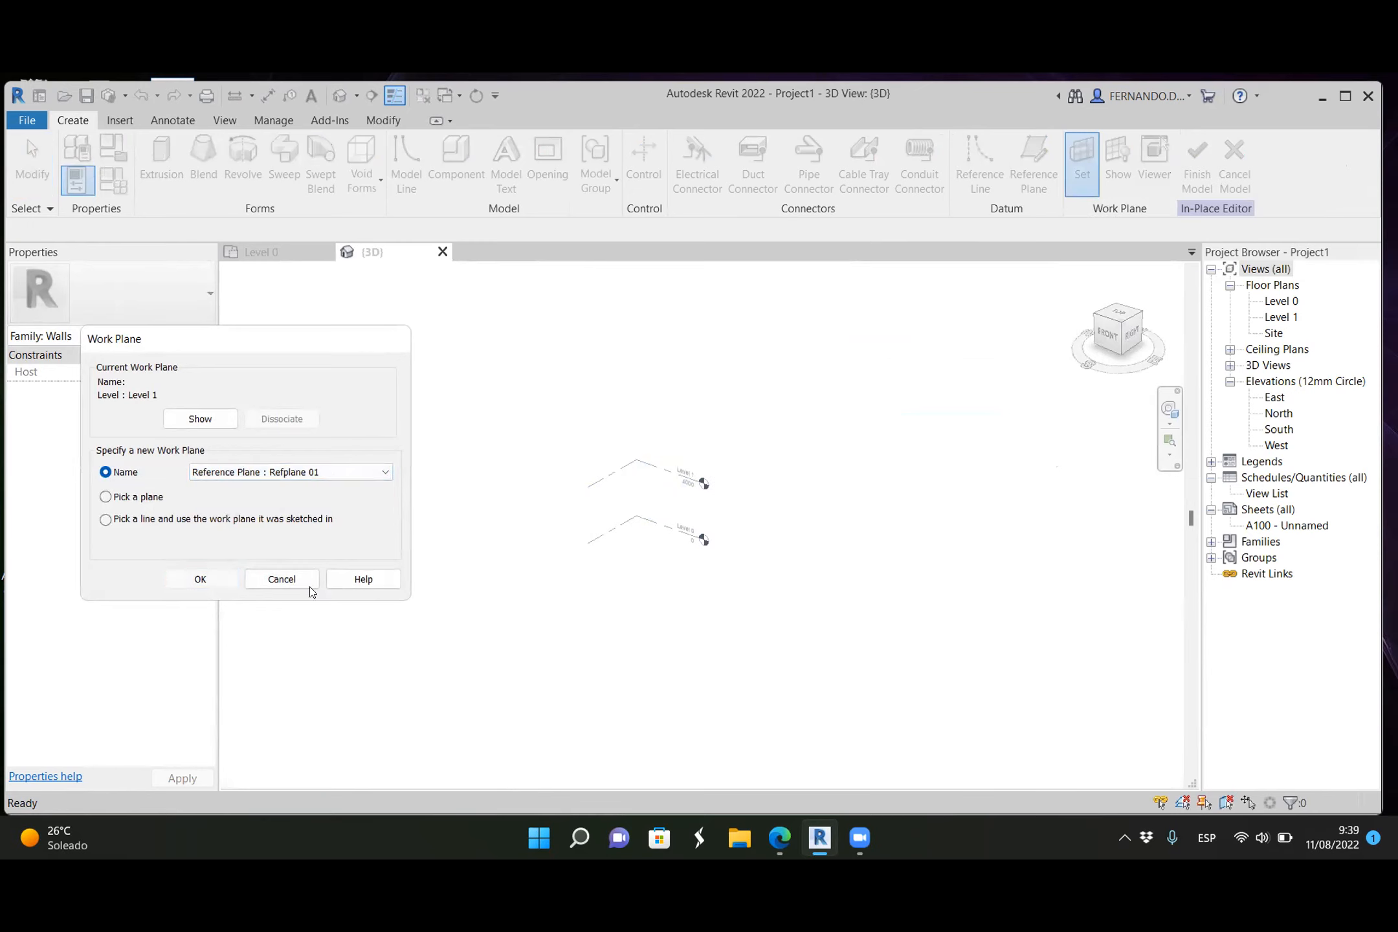
click(200, 578)
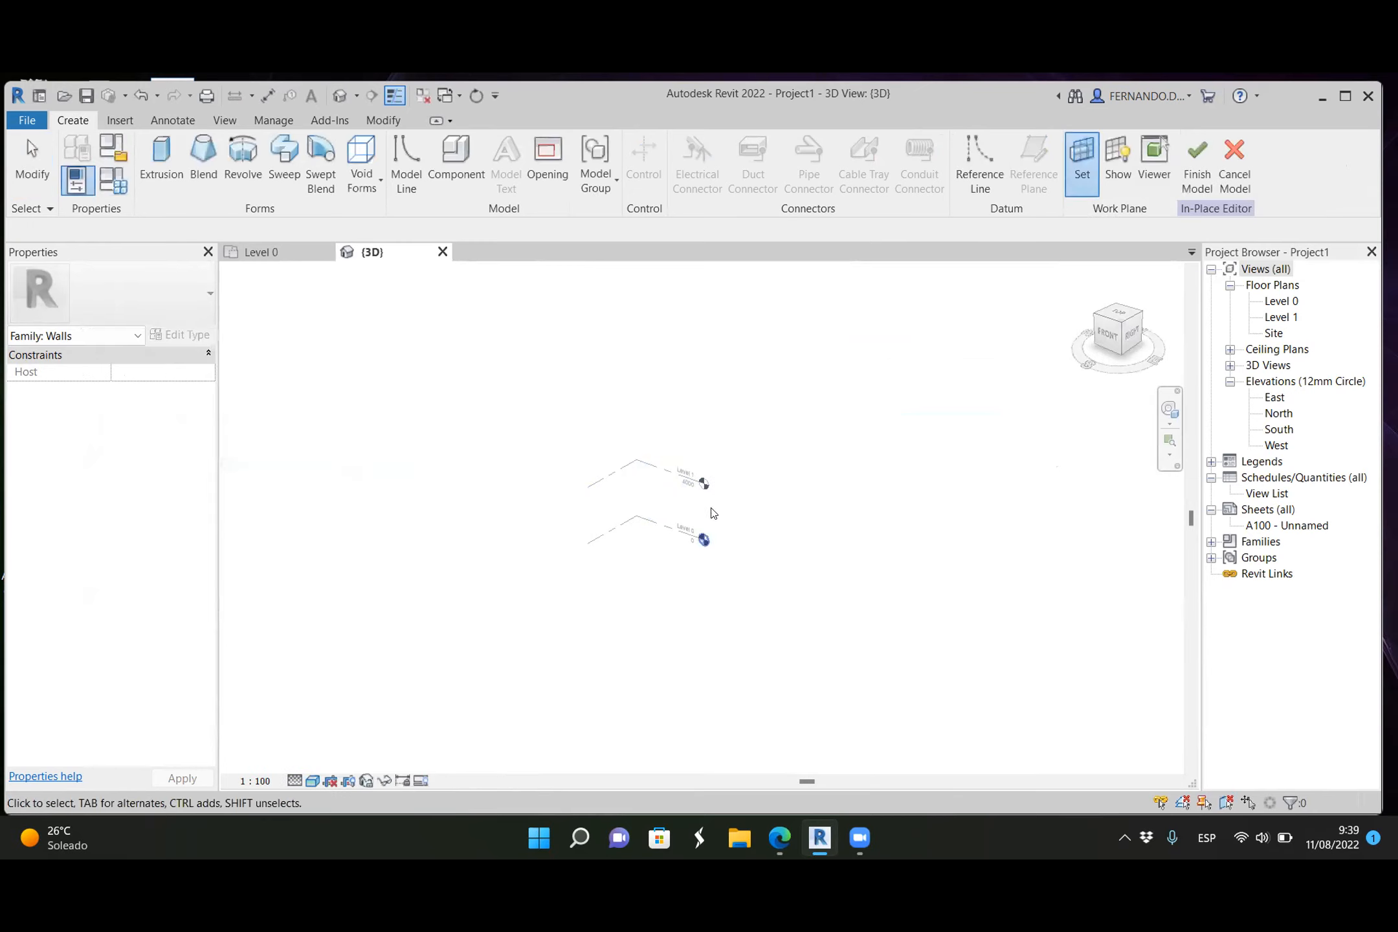
Step: Create a 250 deep extrusion from a rectangle 6000 wide by 7000 high sketched on the vertical reference plane in the 3D view
click(161, 153)
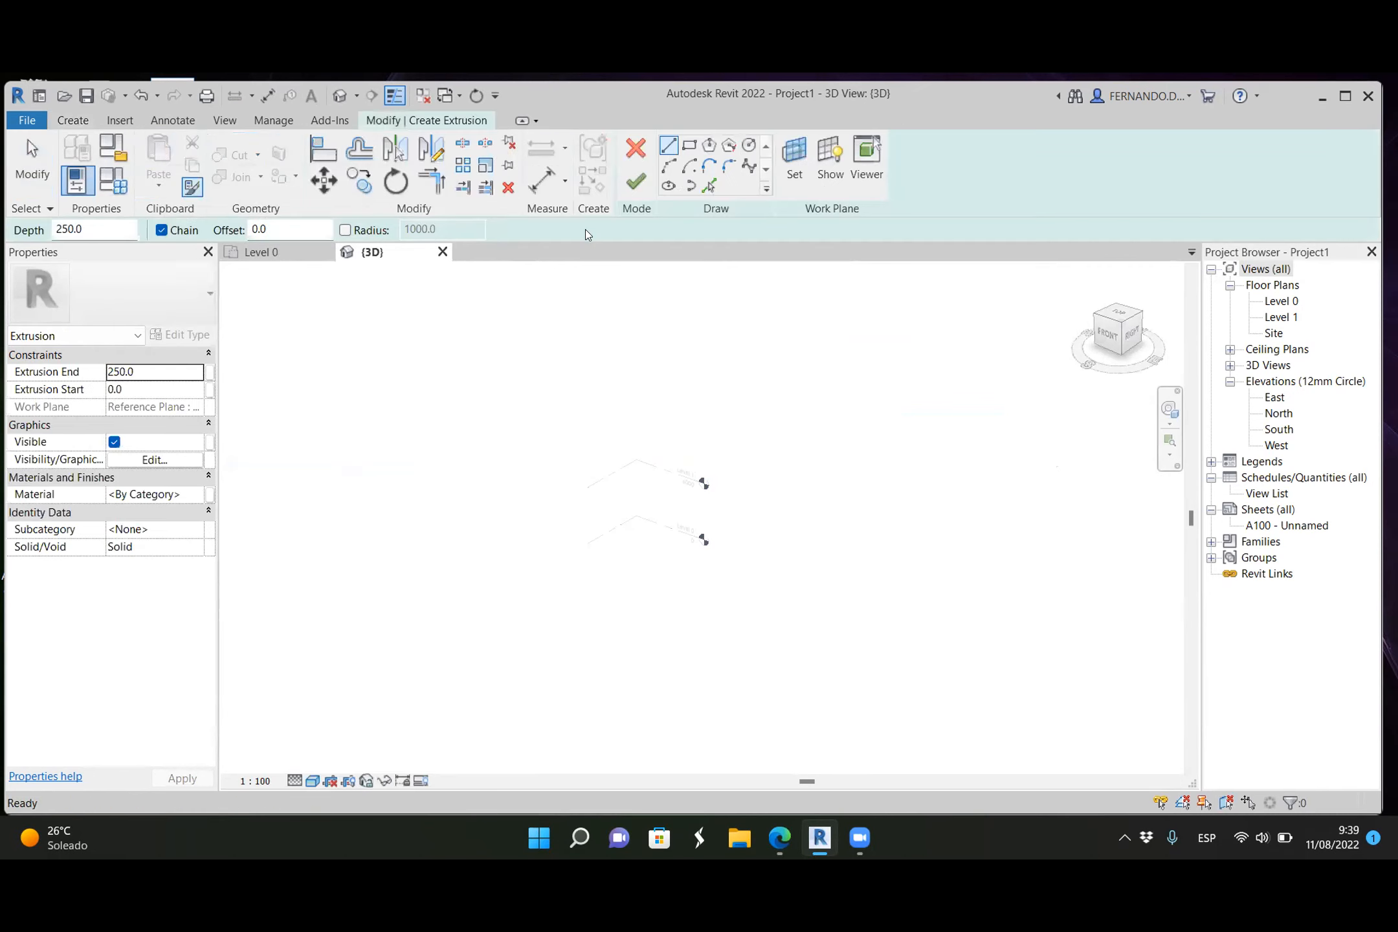
click(690, 146)
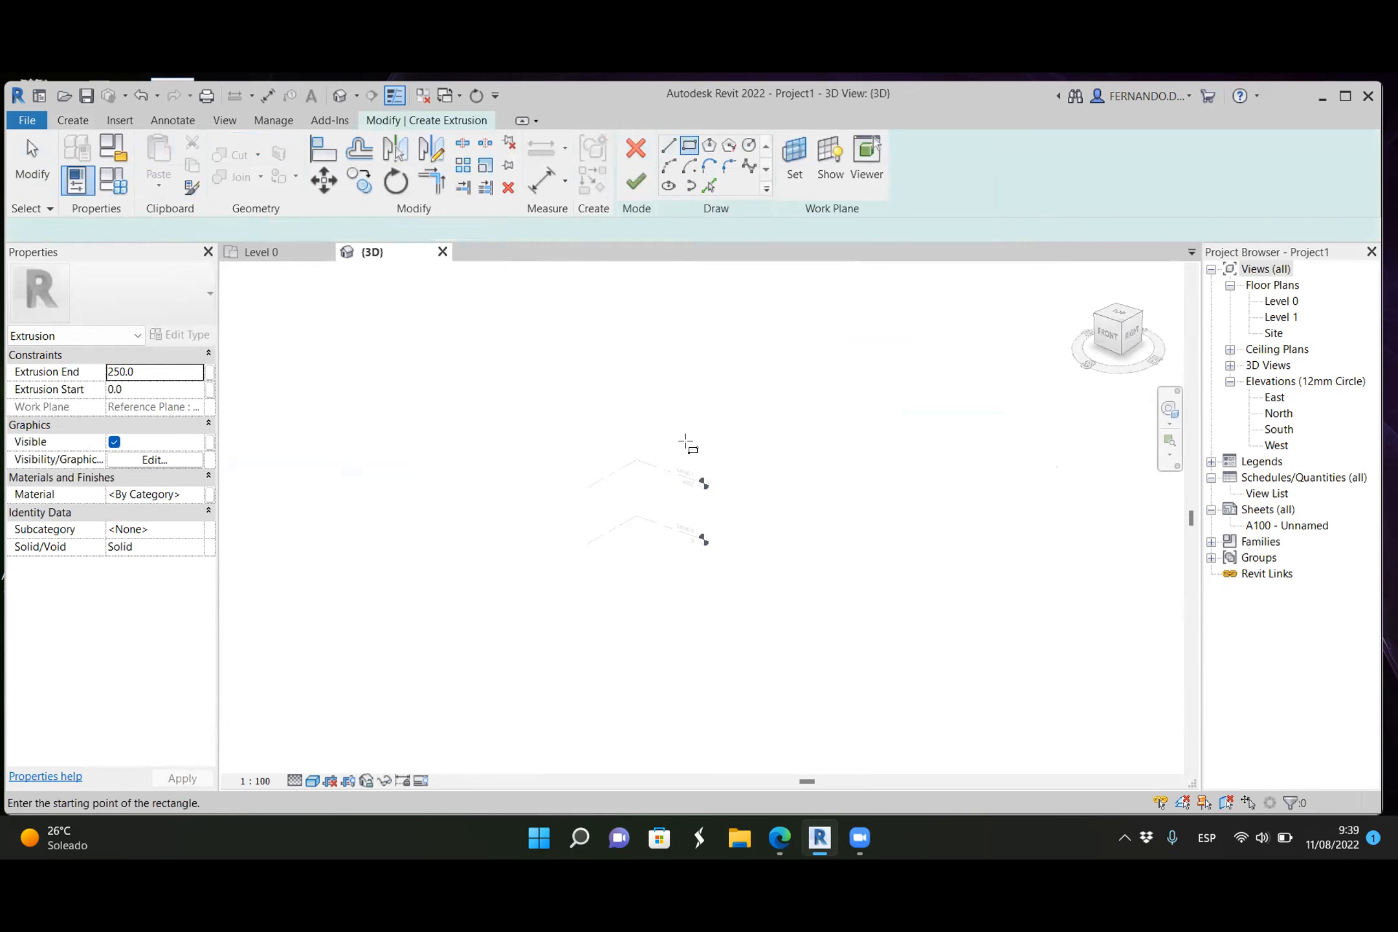
click(675, 412)
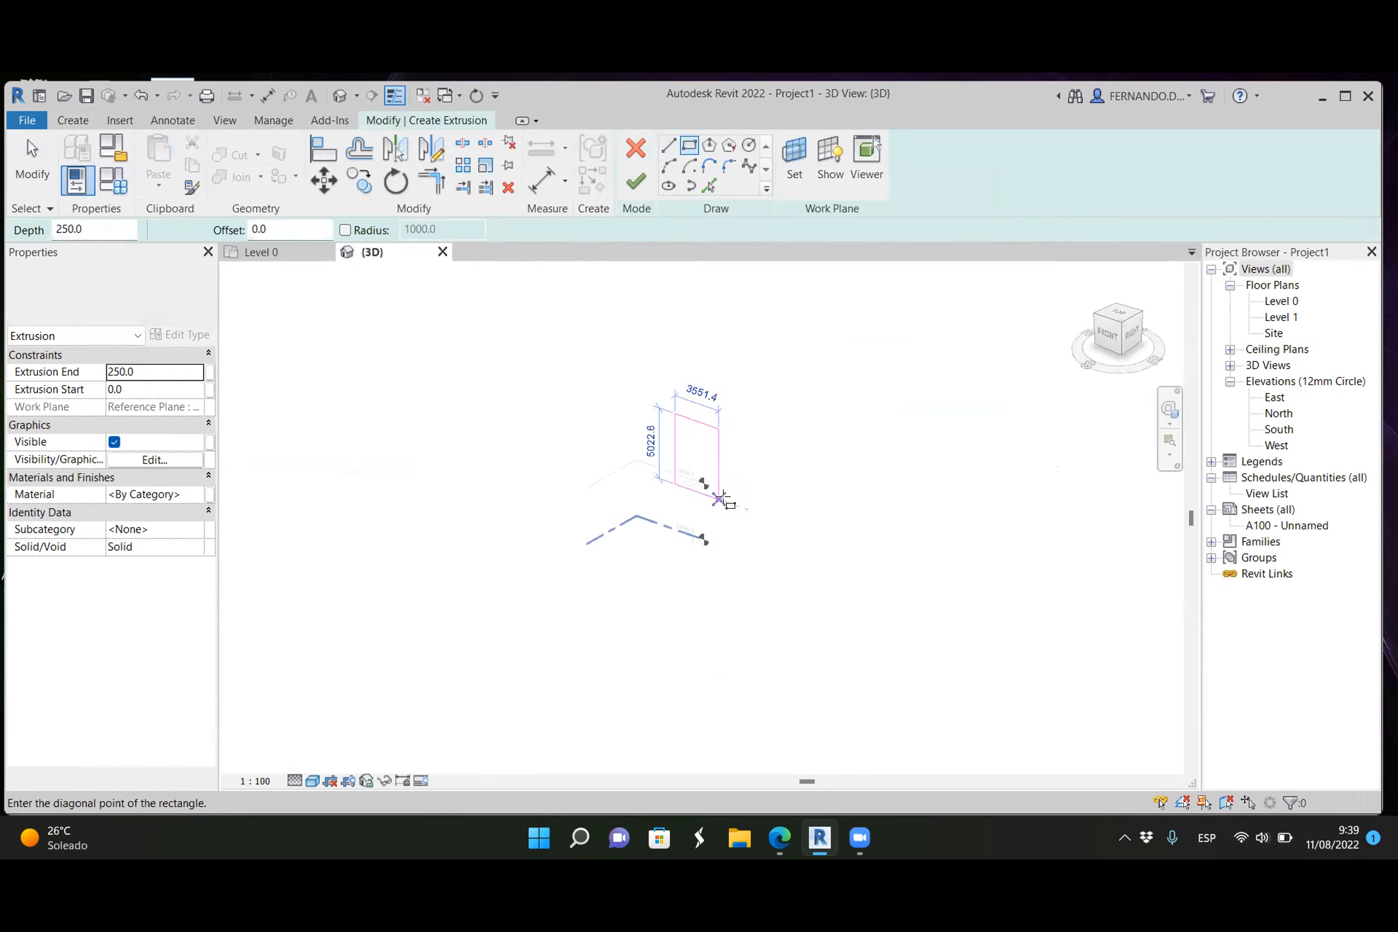
click(745, 521)
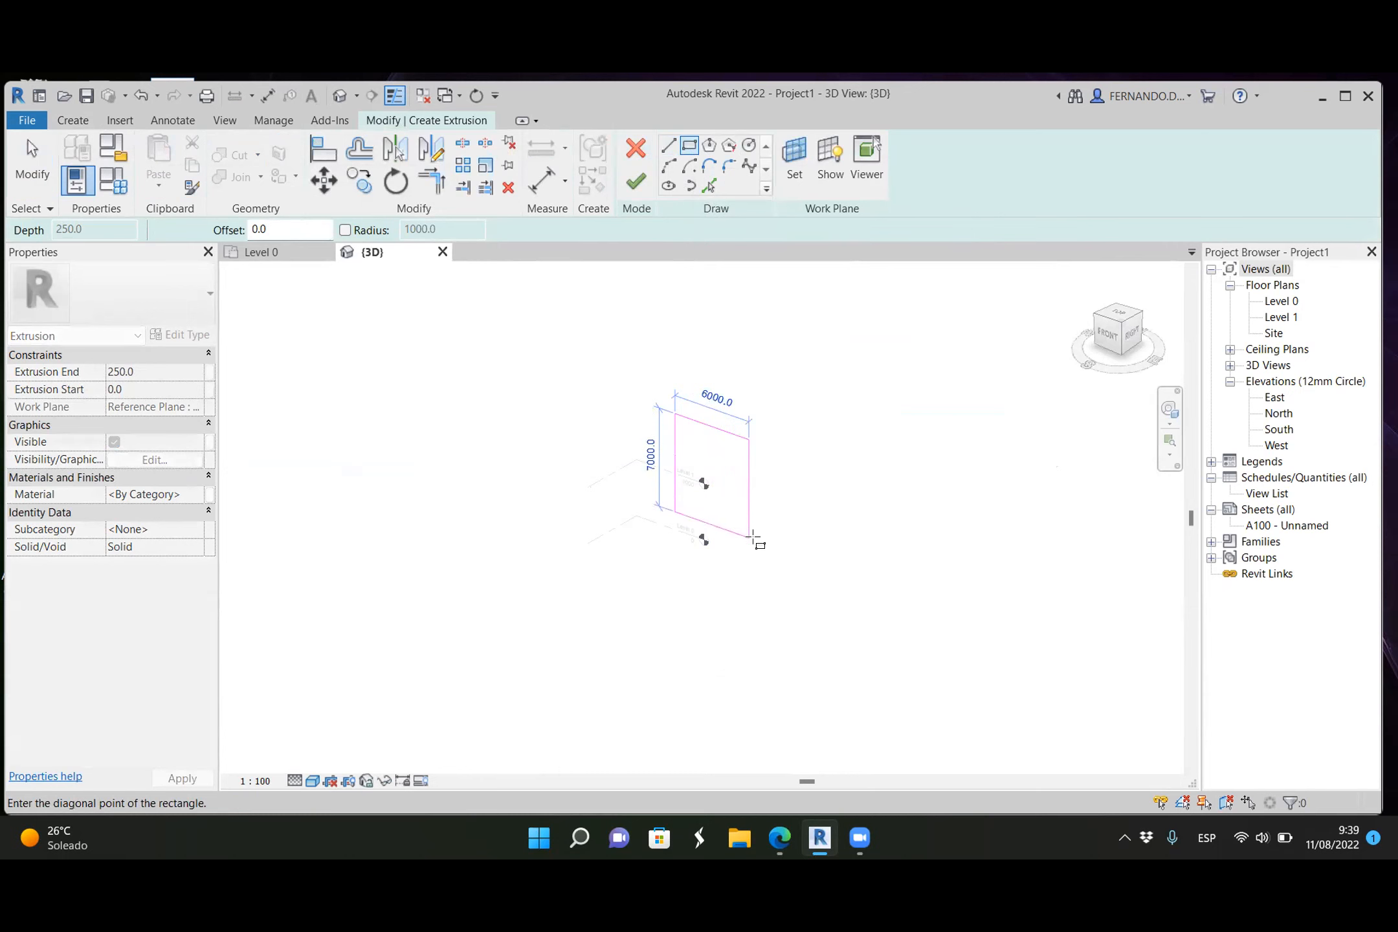
click(751, 537)
click(33, 161)
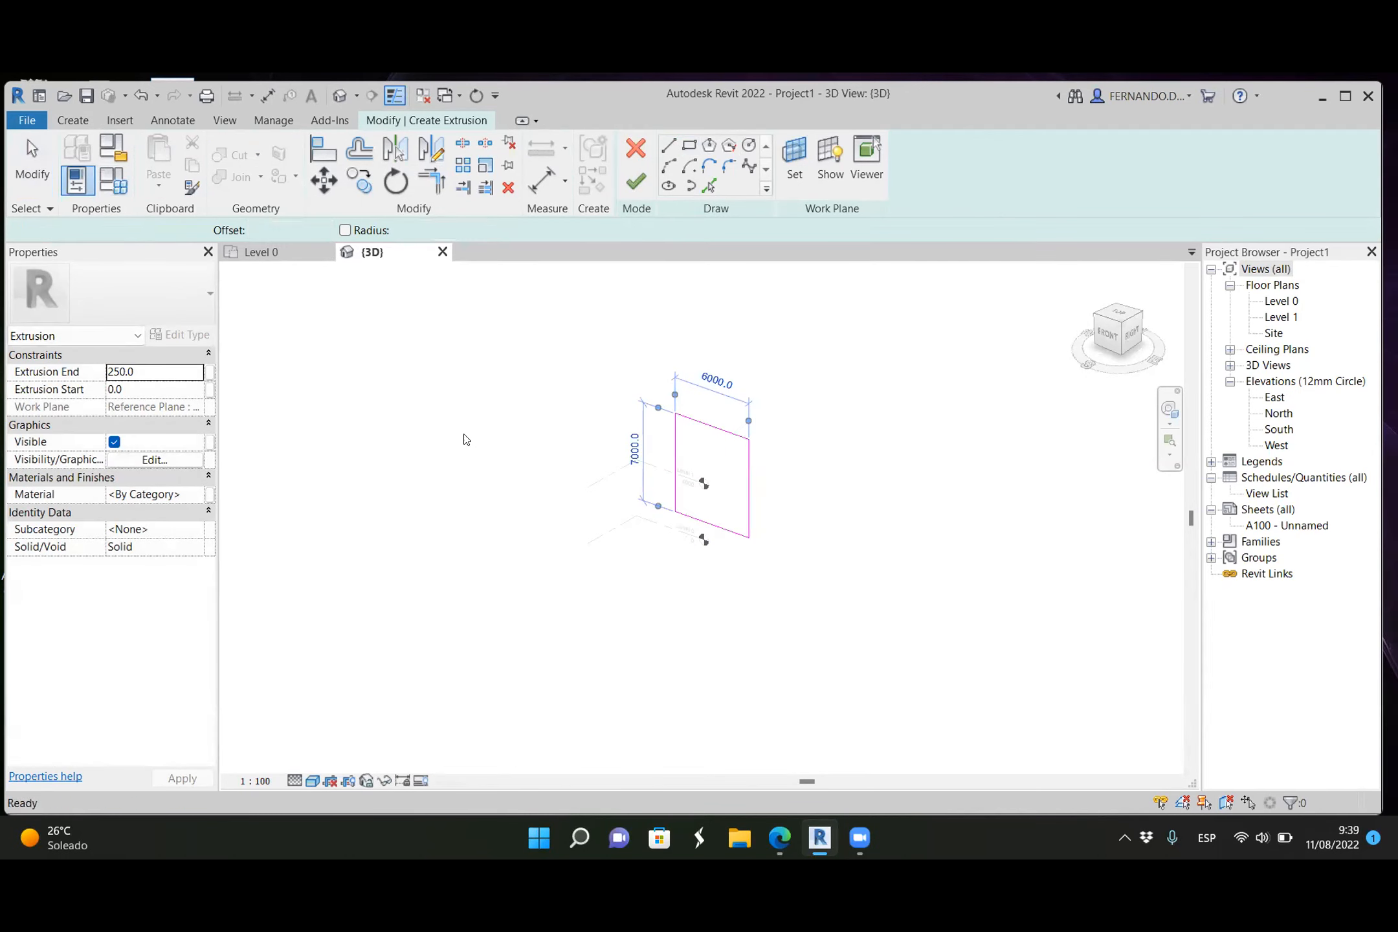
key(Escape)
scroll(711, 499, up, 3)
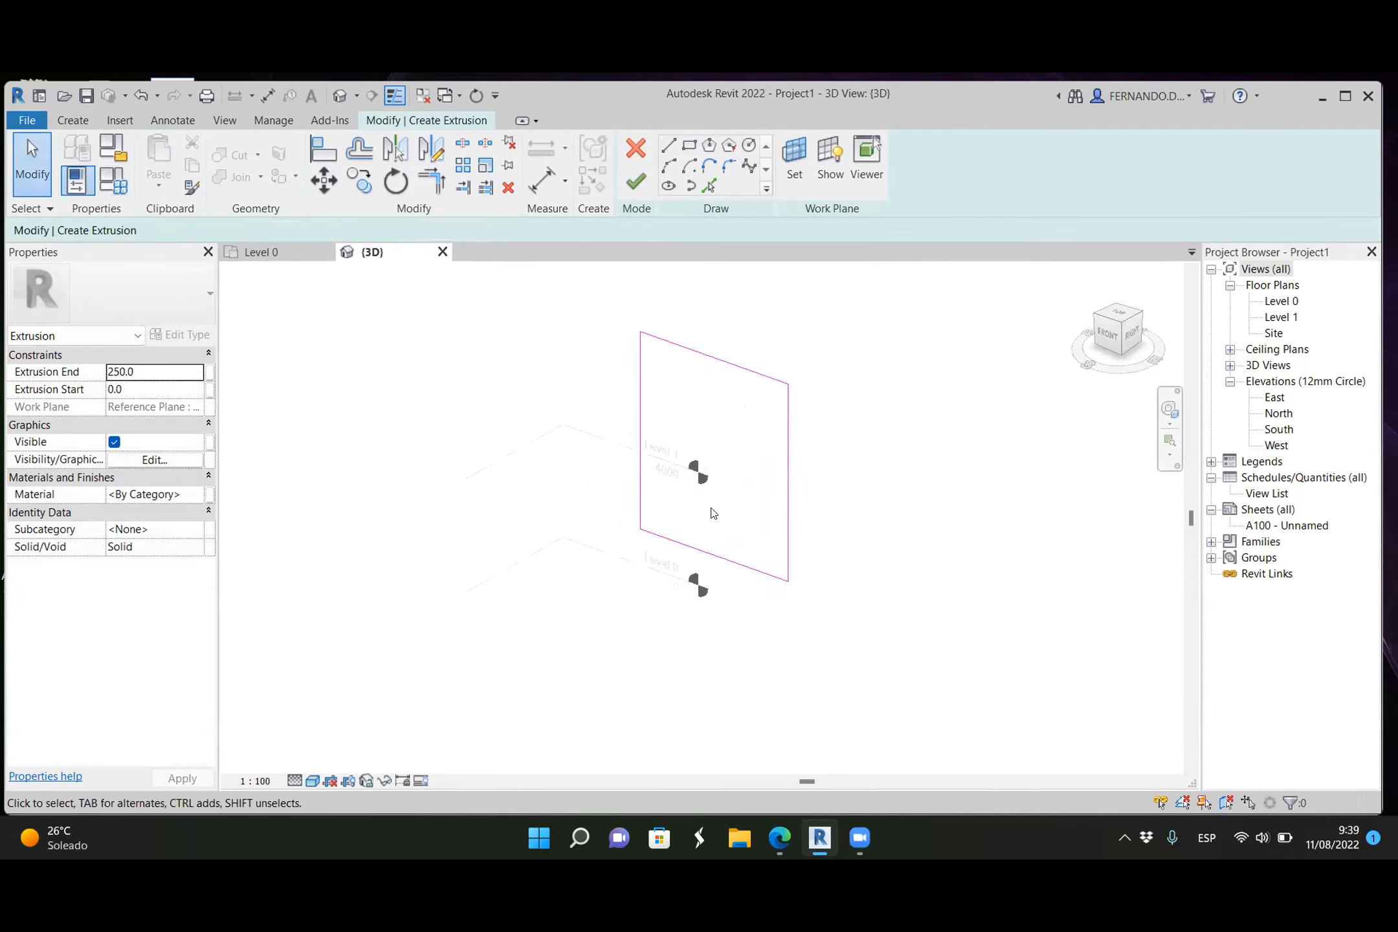
mouse_move(724, 543)
shift+middle_down()
mouse_move(711, 531)
mouse_move(637, 558)
mouse_move(613, 463)
mouse_move(668, 555)
mouse_move(733, 539)
mouse_move(696, 574)
mouse_move(690, 559)
shift+middle_up()
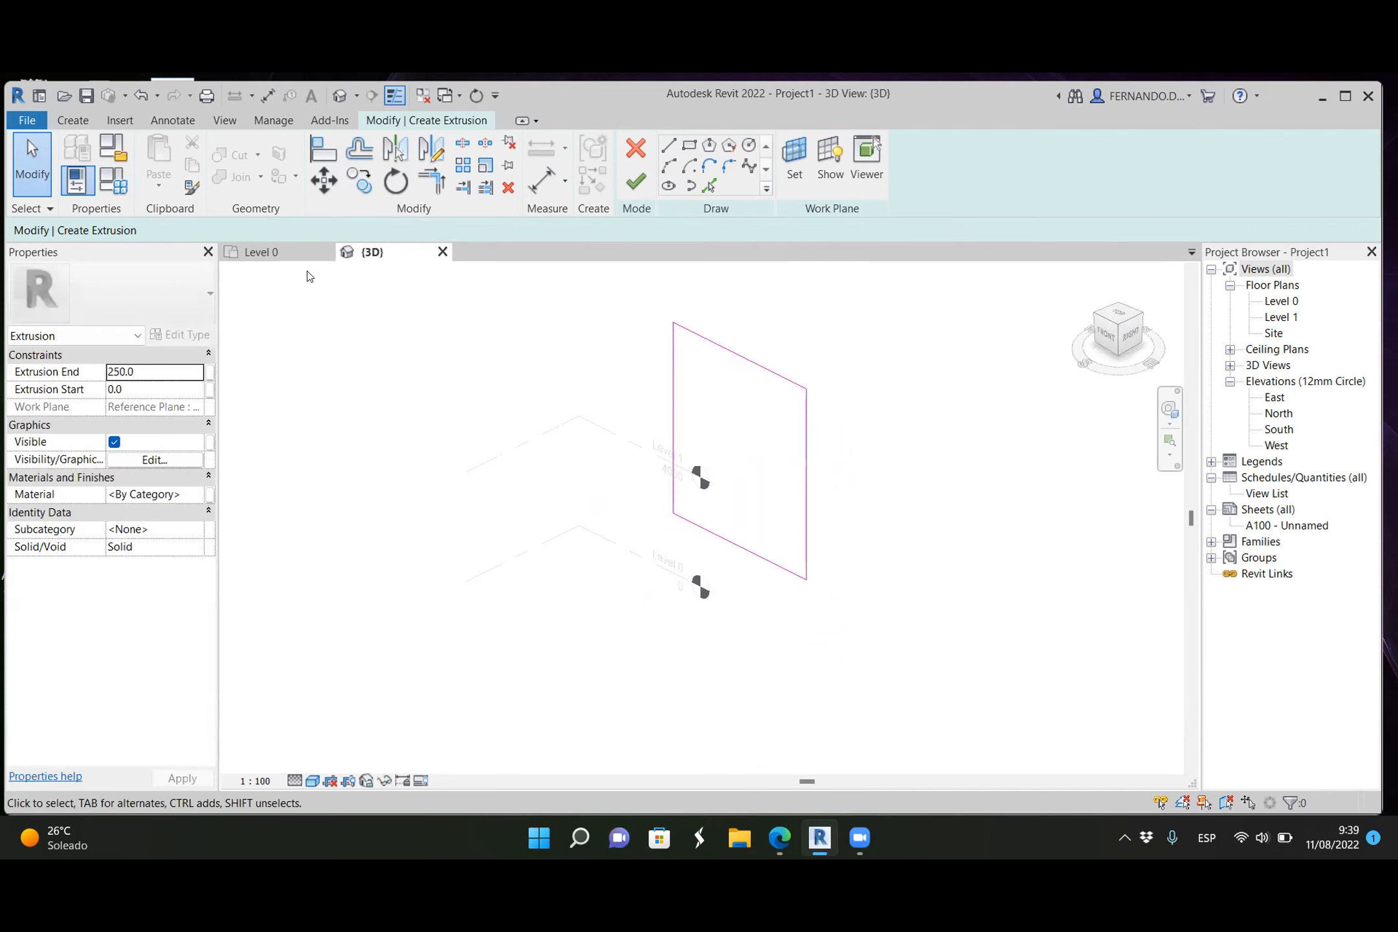
click(638, 182)
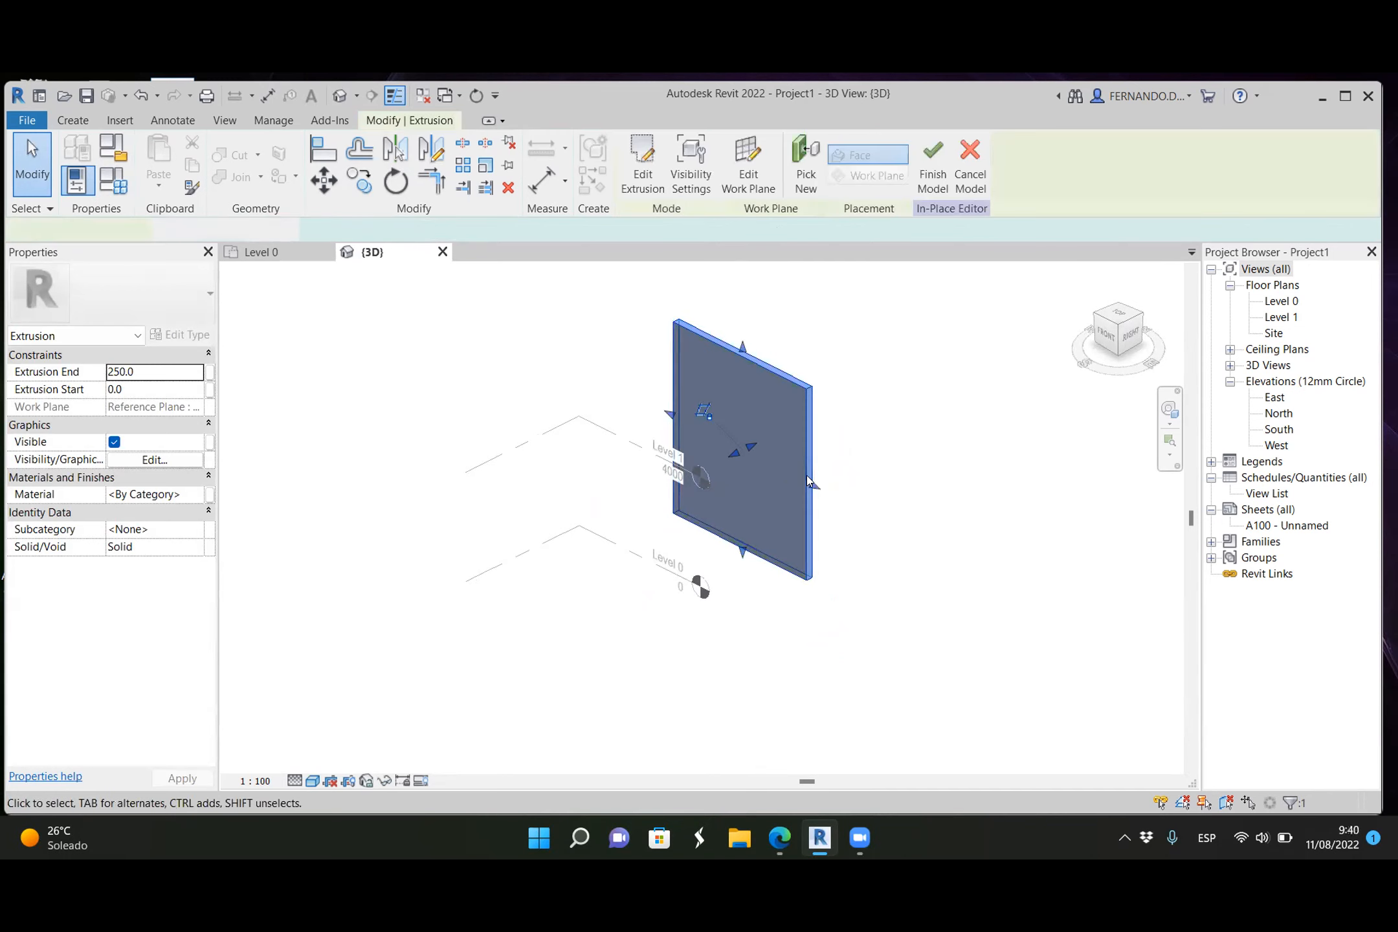
Step: Stretch the extrusion's front face outward, perpendicular to the reference plane, into a deep box and finish the in-place model
drag(729, 453, 601, 608)
scroll(601, 608, down, 3)
shift+middle_drag(815, 584, 835, 615)
click(727, 638)
click(642, 156)
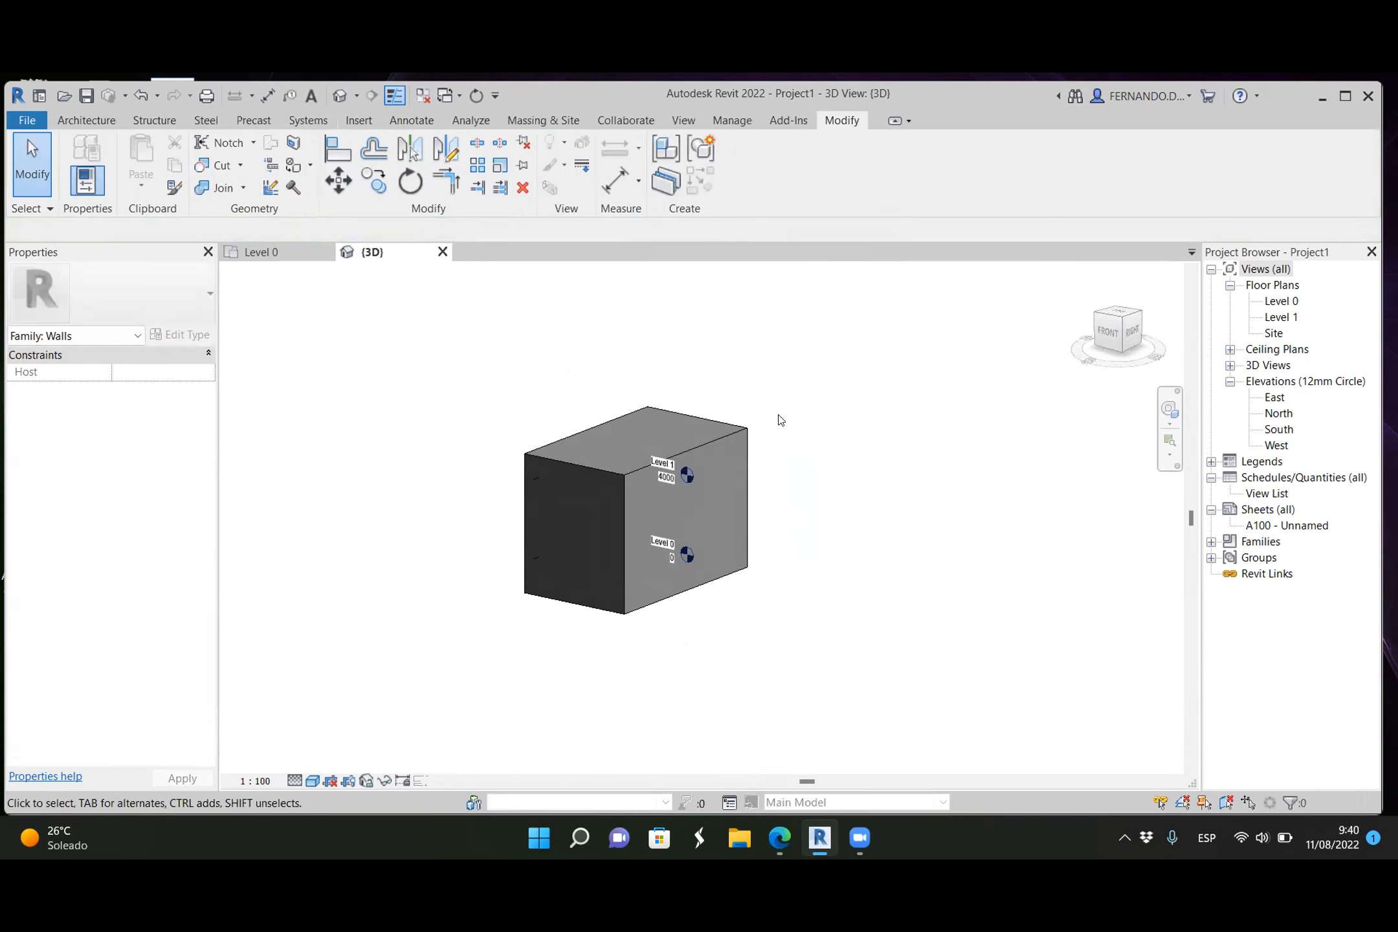
Step: Examine the finished box in the 3D view and its position relative to Refplane 01 in the Level 0 plan
scroll(783, 417, down, 3)
shift+middle_drag(771, 558, 787, 444)
scroll(789, 442, up, 2)
scroll(790, 437, up, 2)
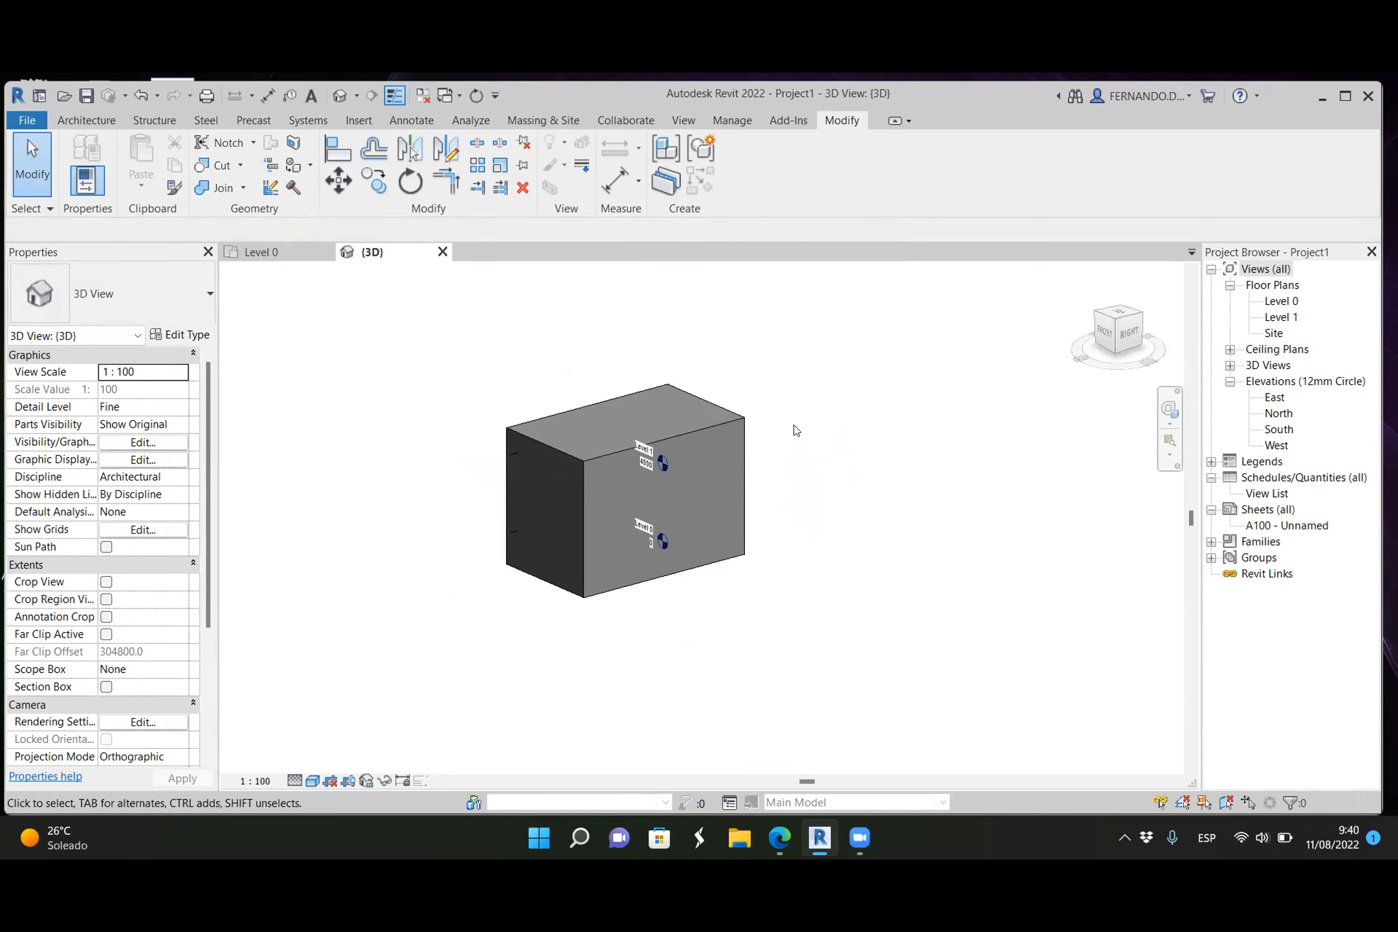
click(279, 257)
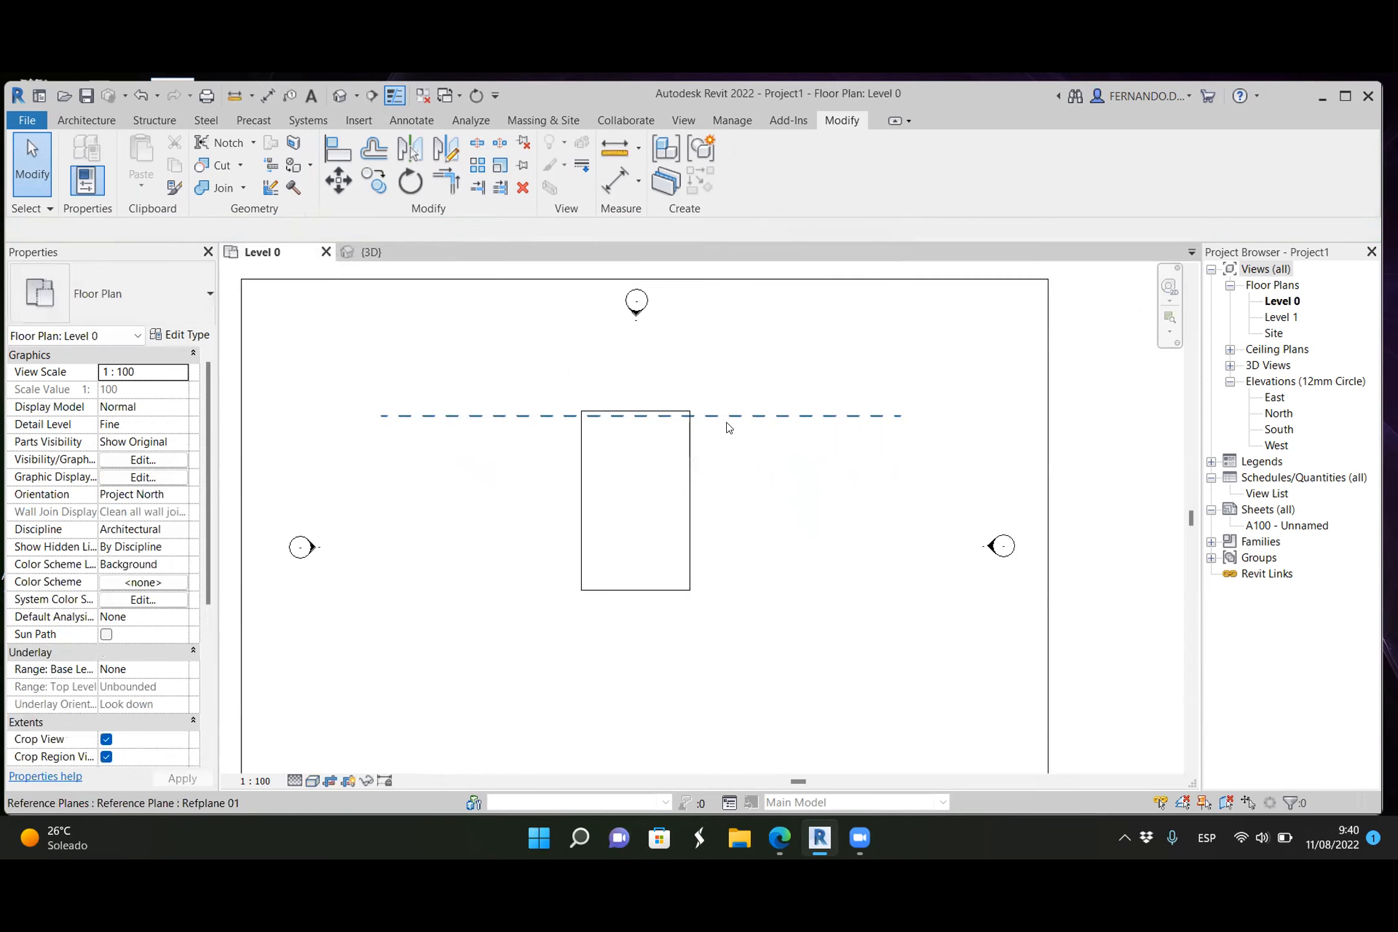
Step: Align the box's back face with Refplane 01 in the Level 0 plan and stretch its side and front faces inward
scroll(721, 421, up, 3)
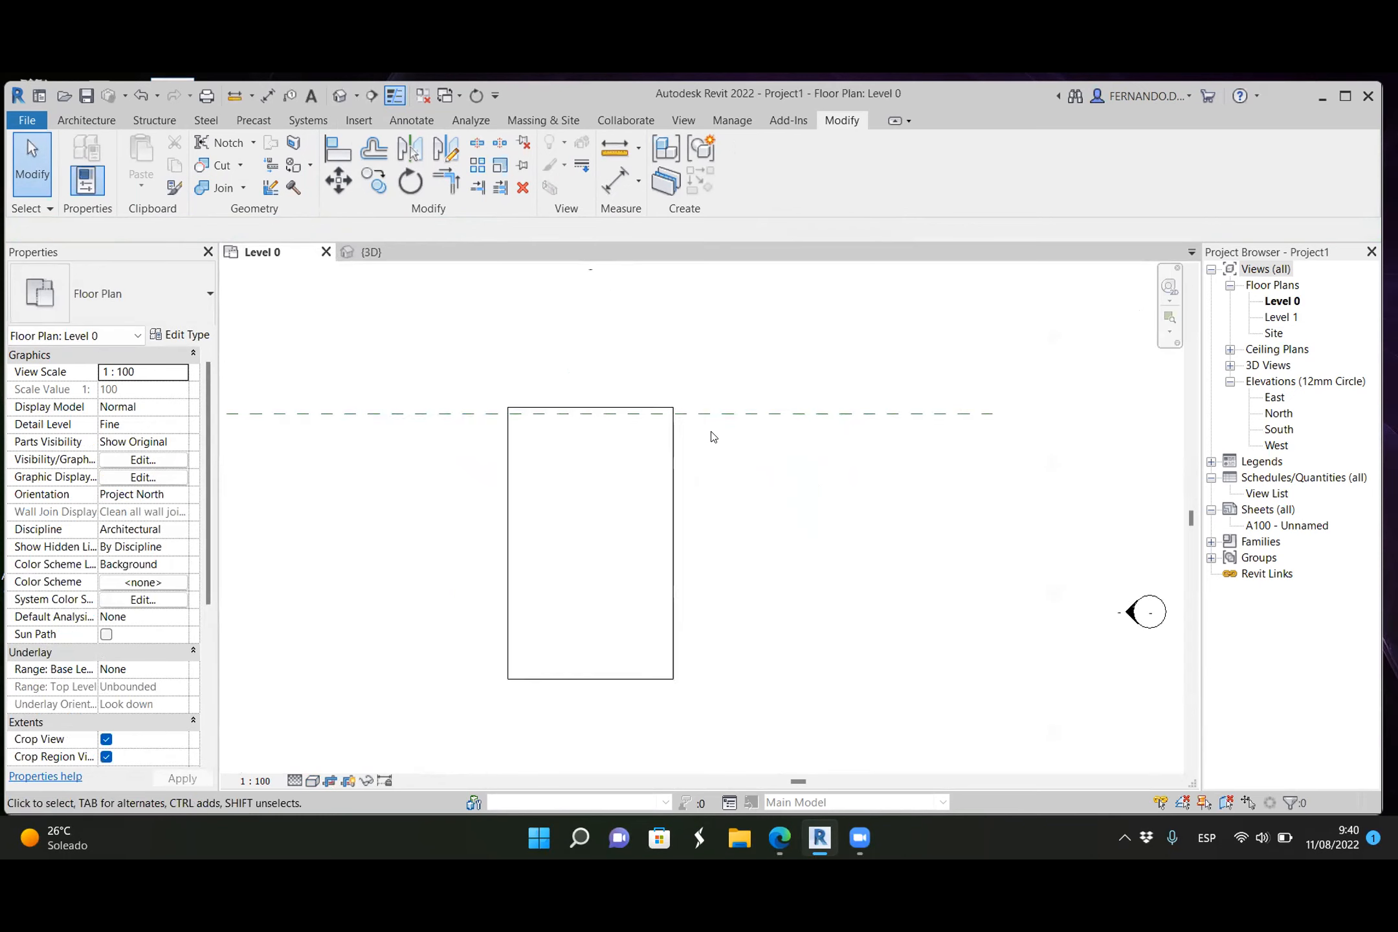
click(664, 435)
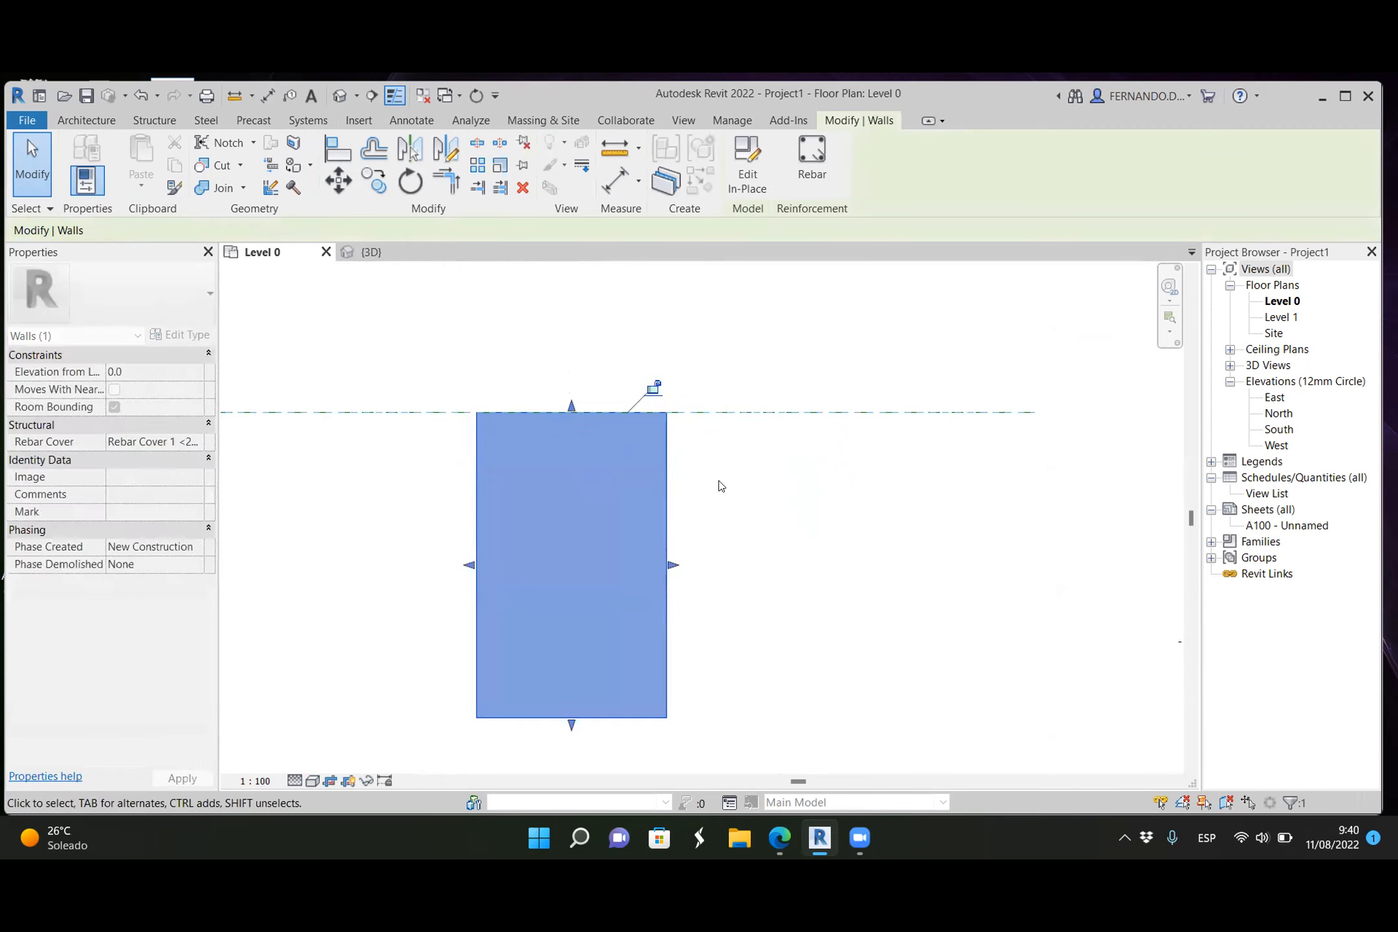
click(679, 551)
scroll(679, 551, down, 1)
click(673, 551)
drag(678, 554, 627, 555)
drag(501, 554, 545, 554)
drag(582, 693, 589, 609)
click(664, 618)
Step: Raise the box's bottom face in the 3D view to just above Level 0
click(371, 252)
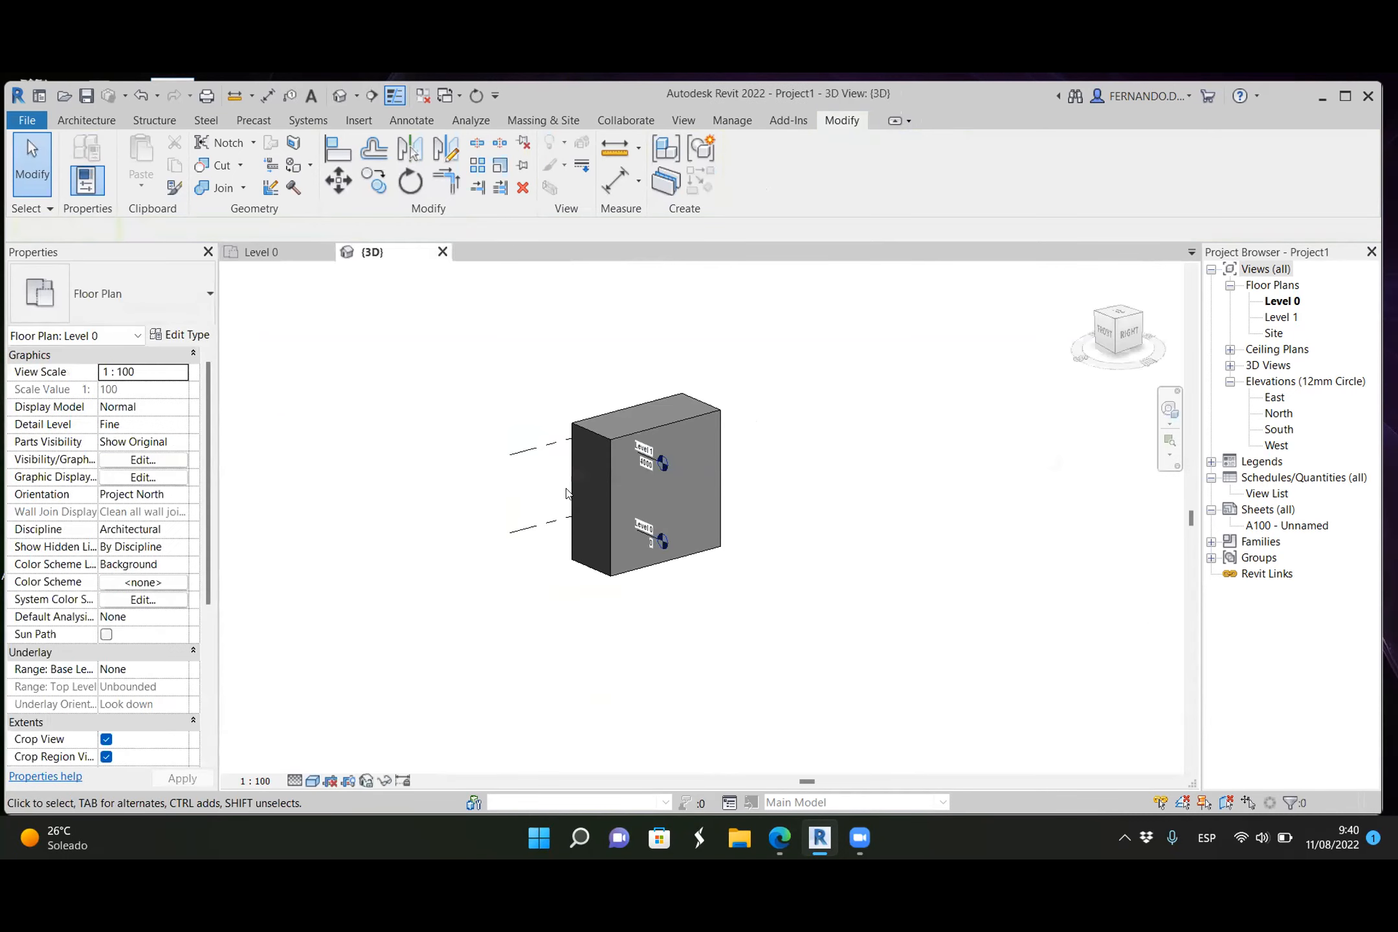
click(699, 551)
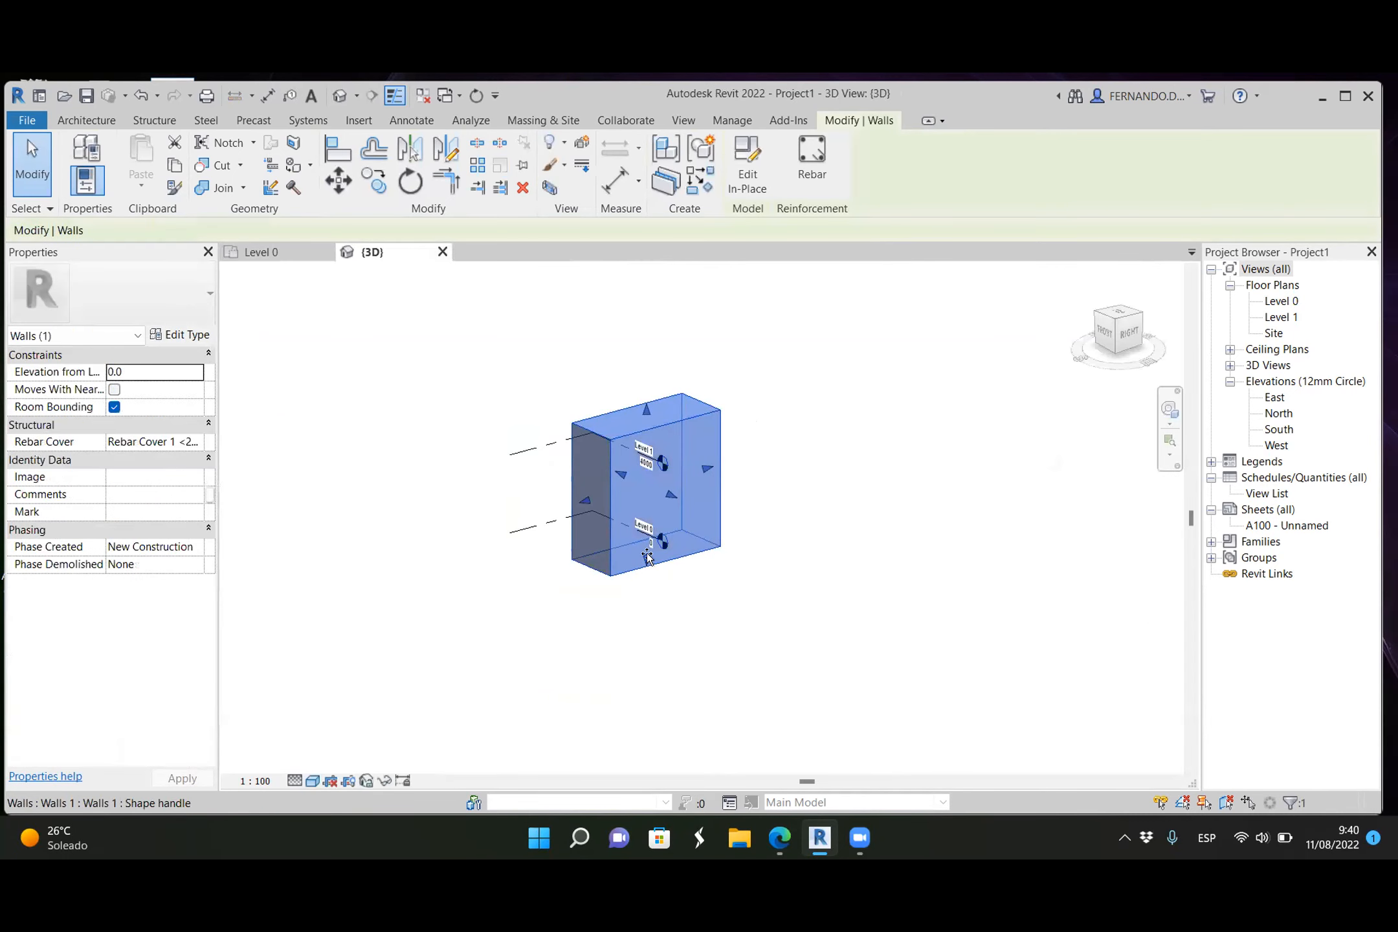
drag(643, 526, 644, 513)
click(683, 601)
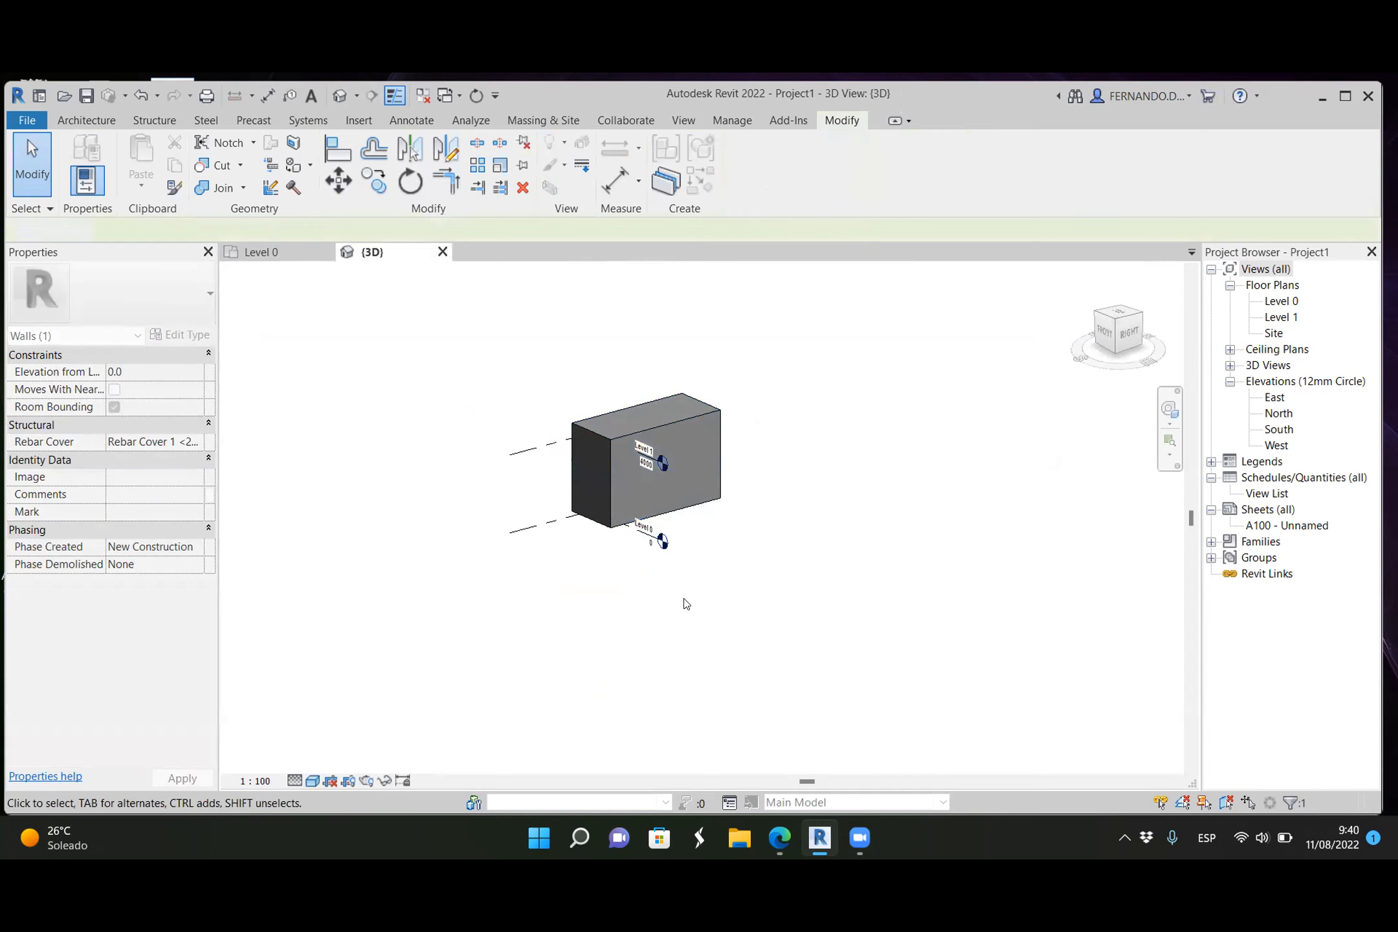
Step: Align the box's bottom face with the Level 0 line in the right-side orientation of the 3D view
shift+middle_drag(665, 584, 817, 524)
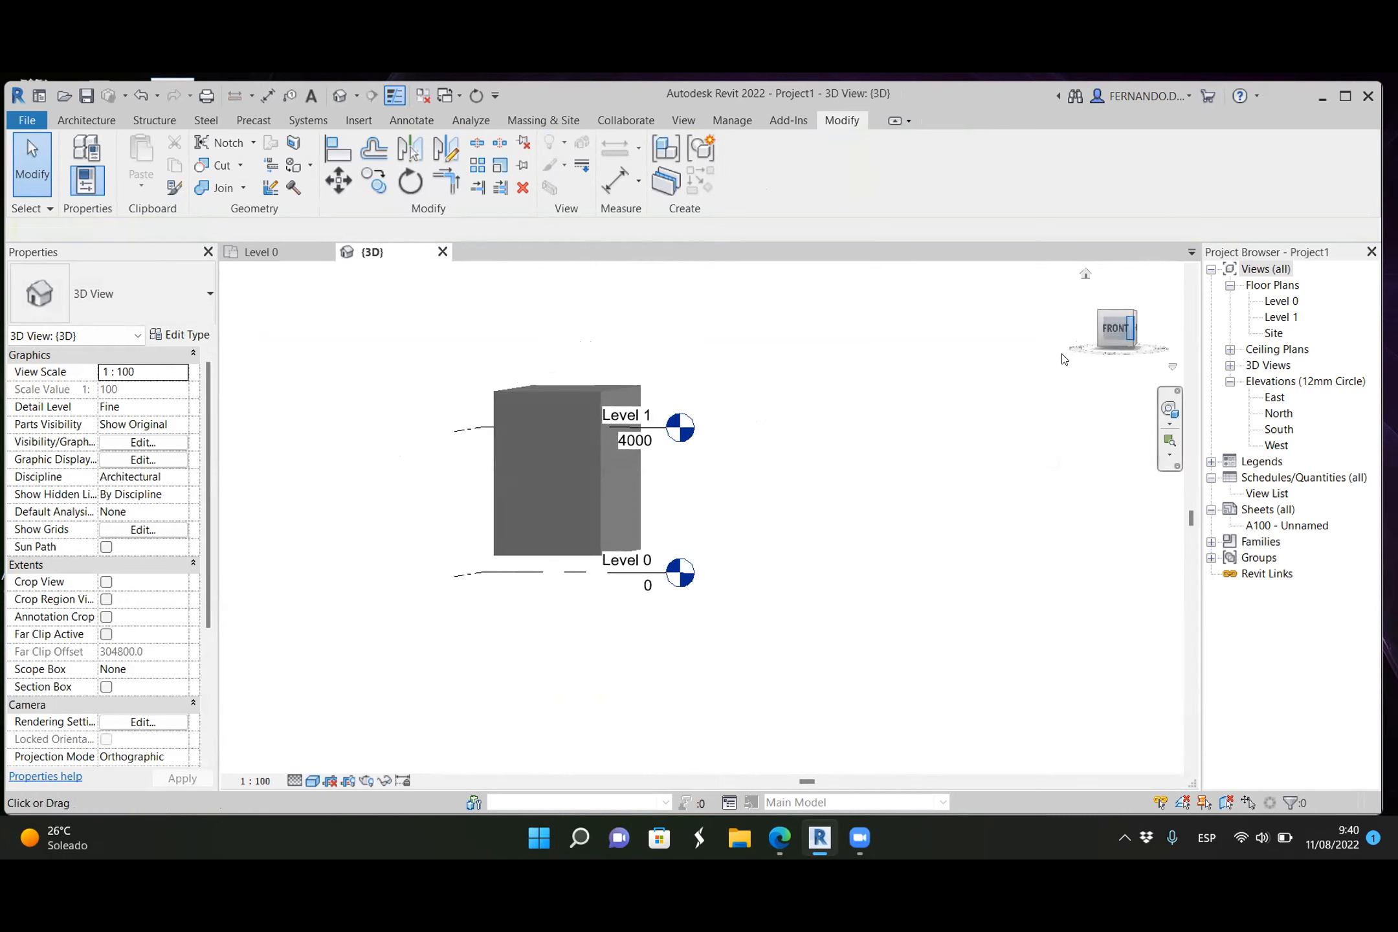
click(1123, 329)
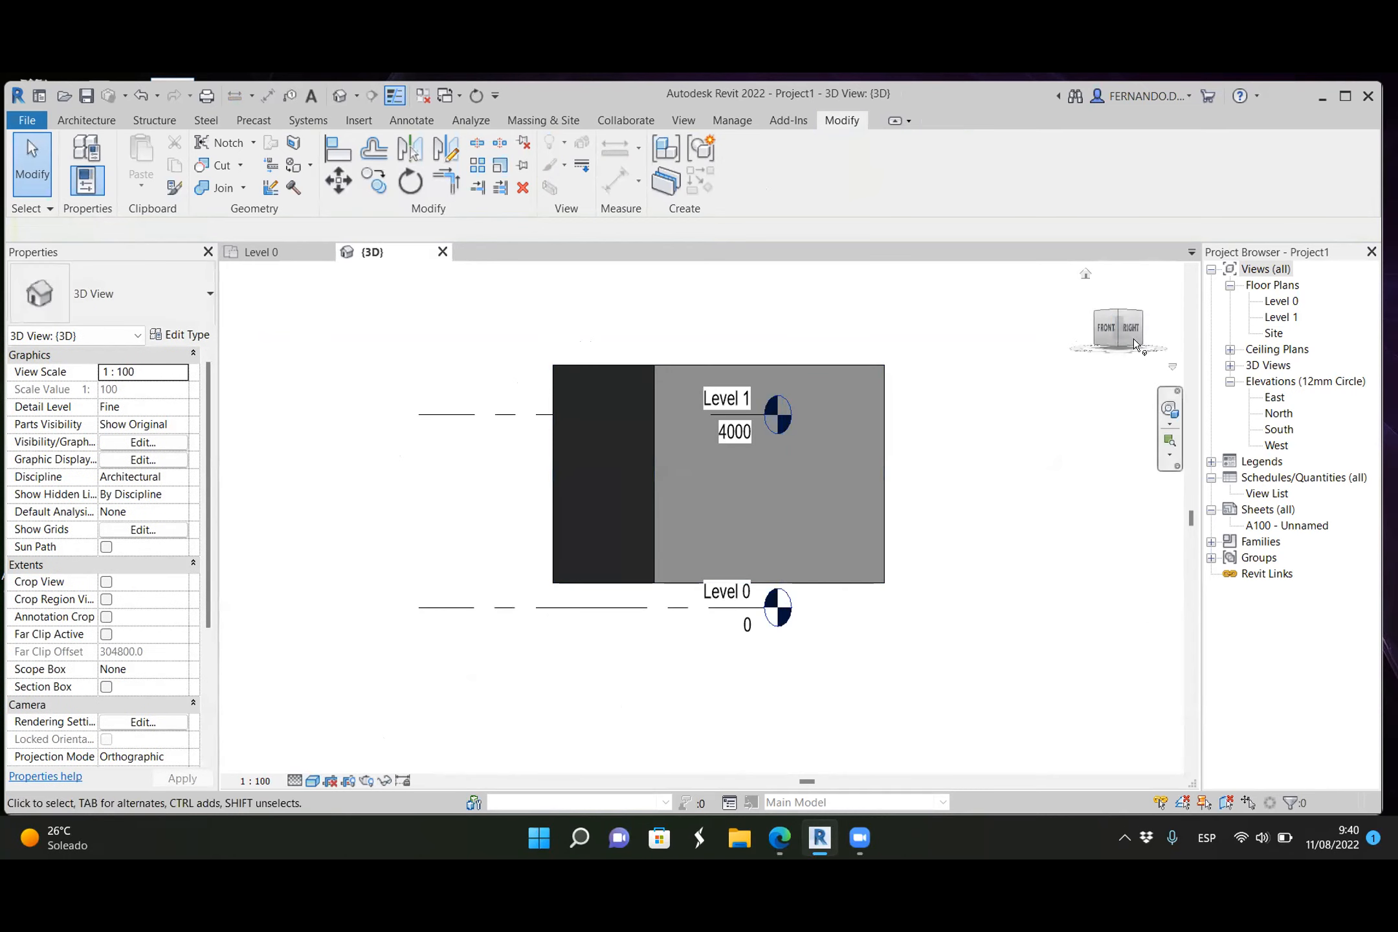
click(1129, 330)
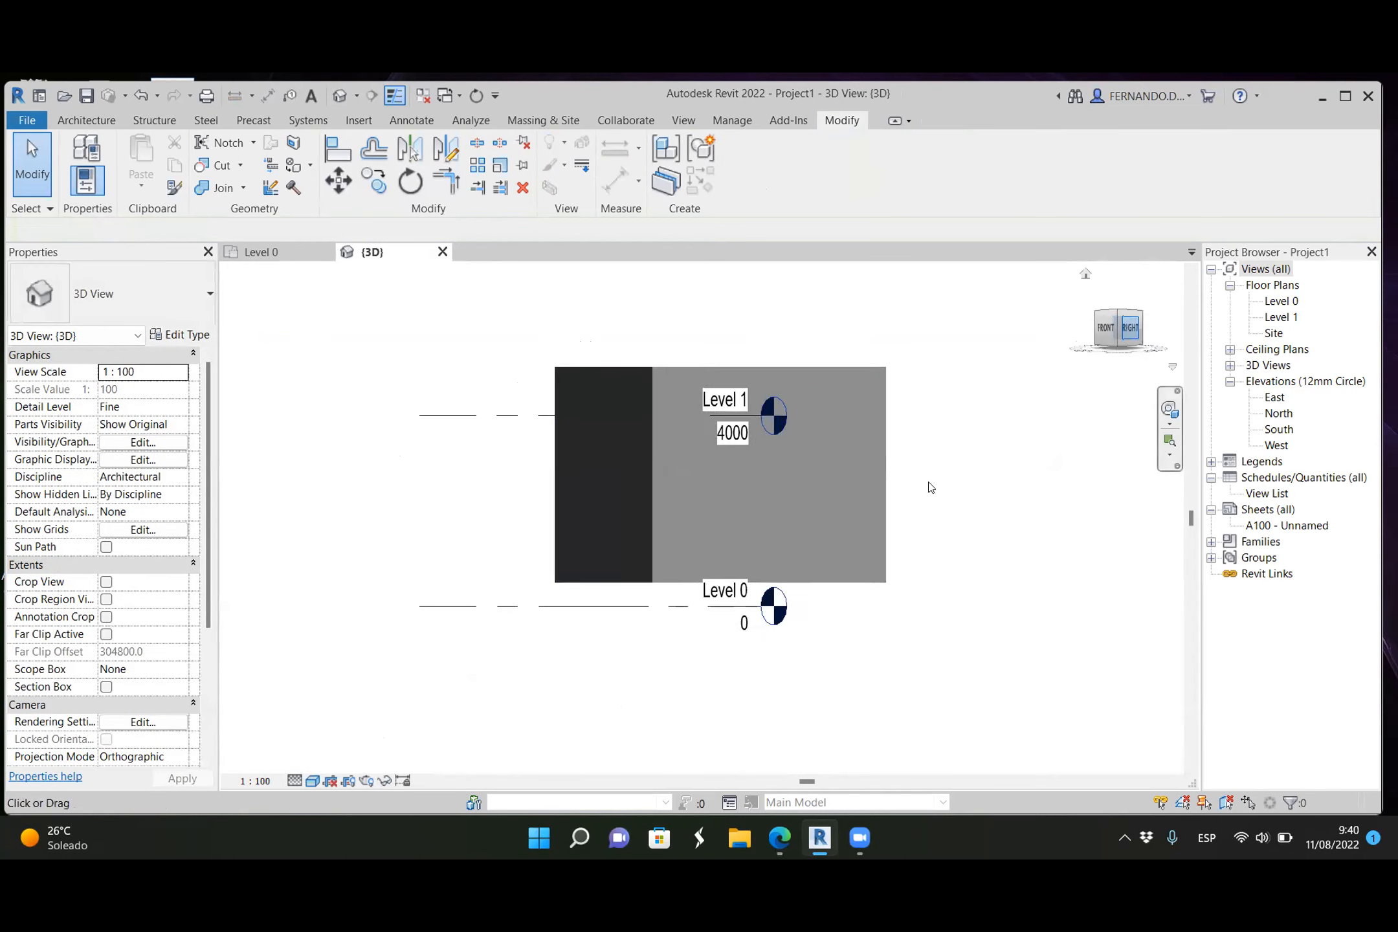
click(781, 576)
drag(777, 585, 783, 609)
scroll(785, 615, up, 2)
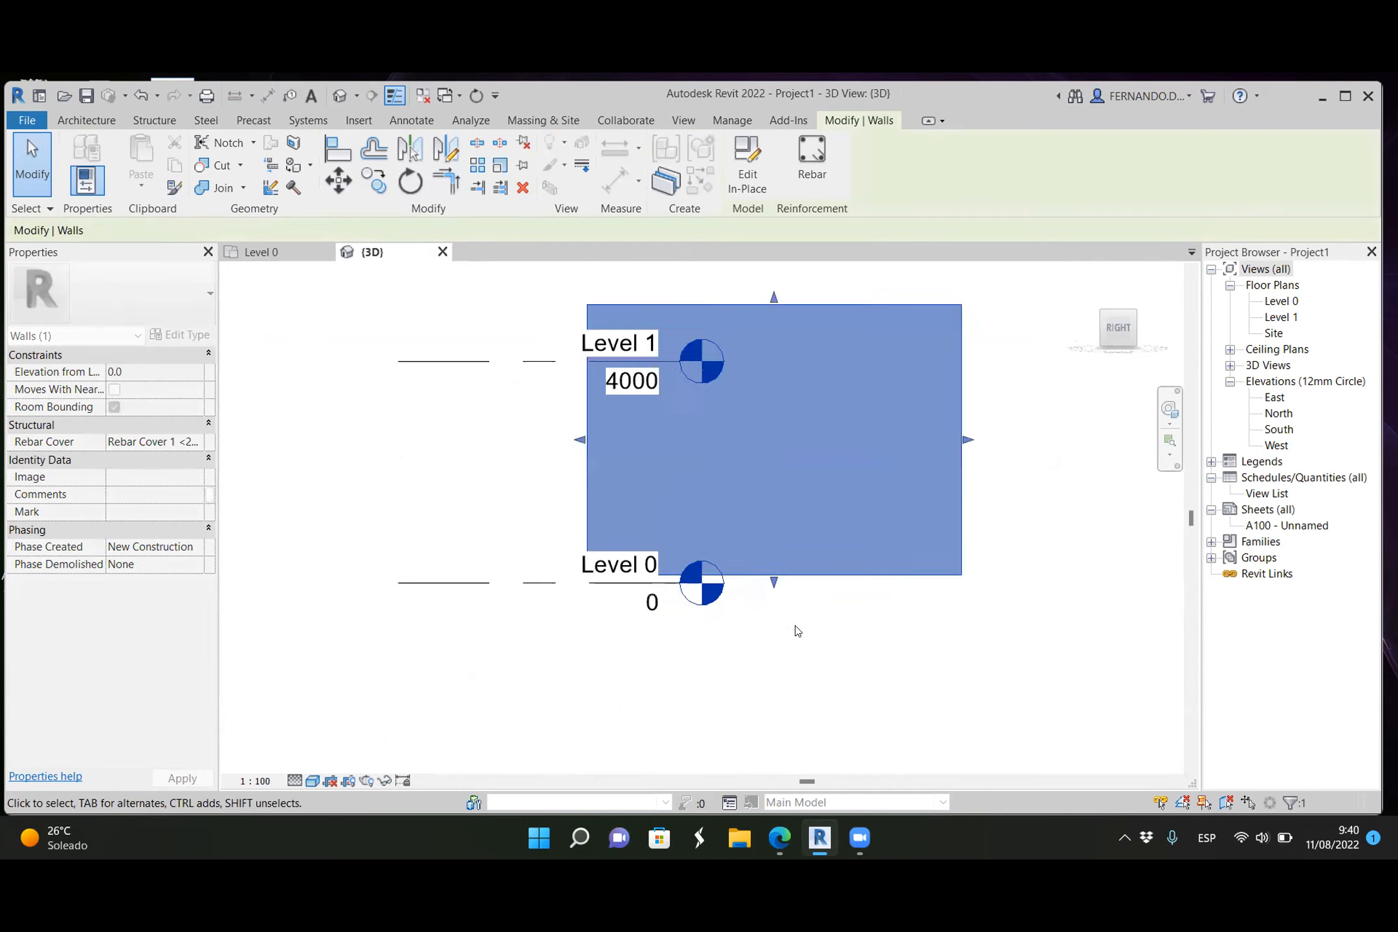
click(329, 154)
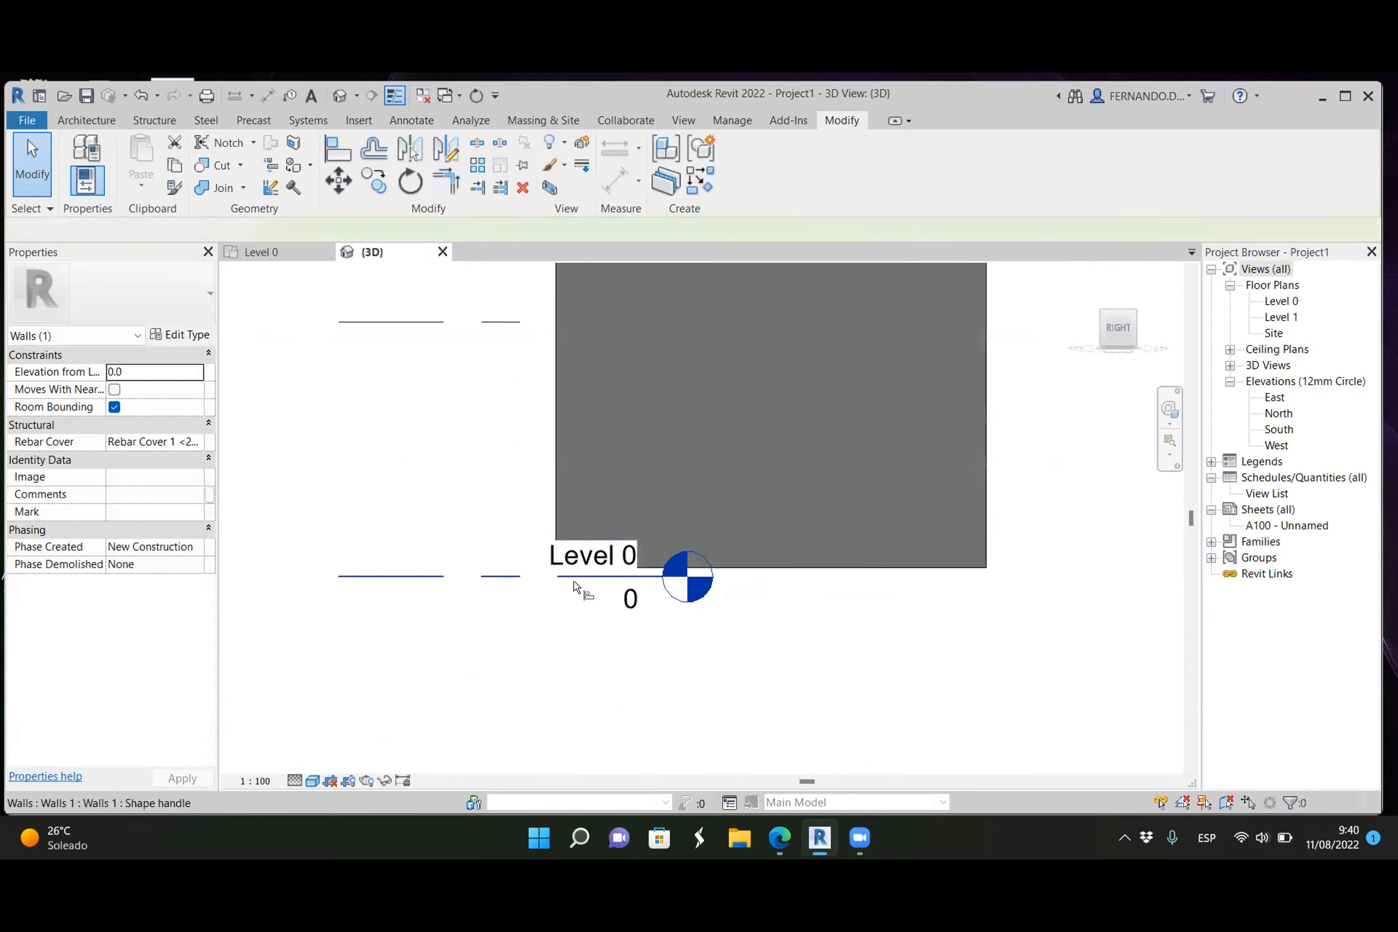
click(582, 577)
click(789, 569)
Step: Align the box's top face with the Level 1 line and end the Align command
scroll(642, 522, down, 3)
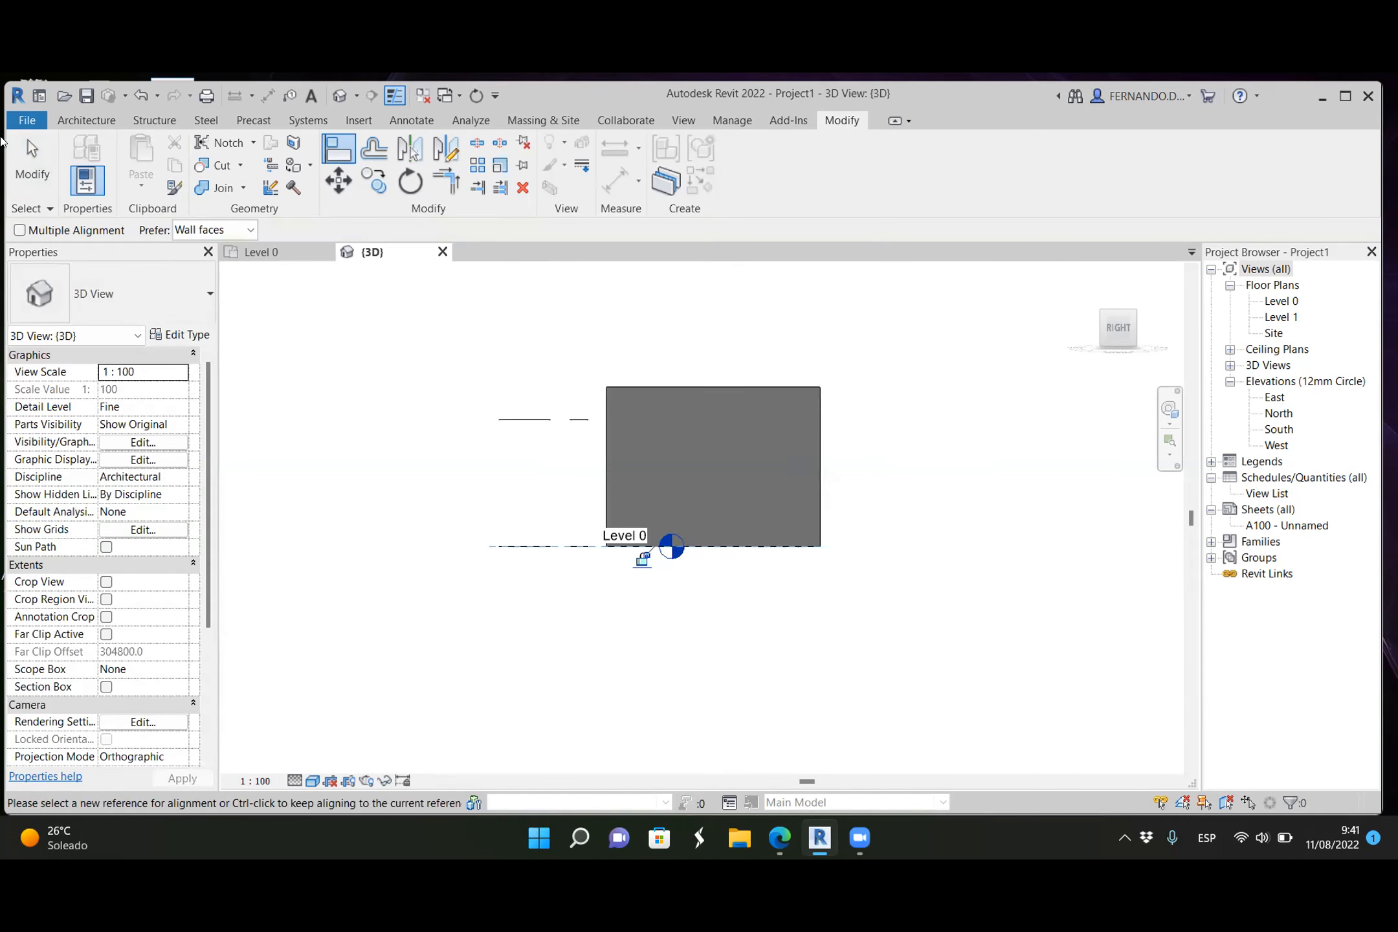
scroll(650, 425, up, 2)
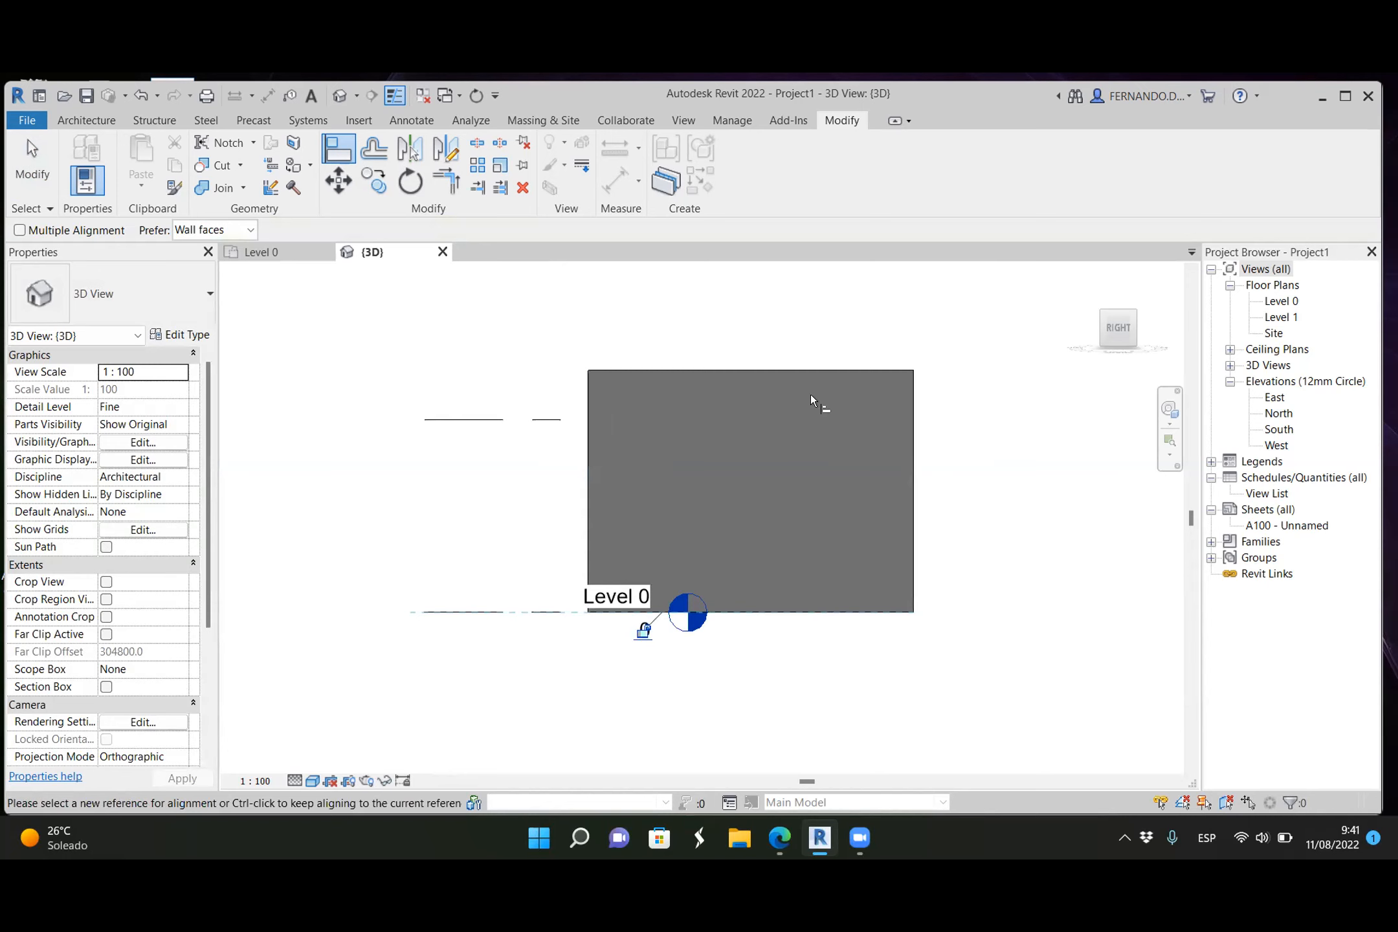
click(547, 419)
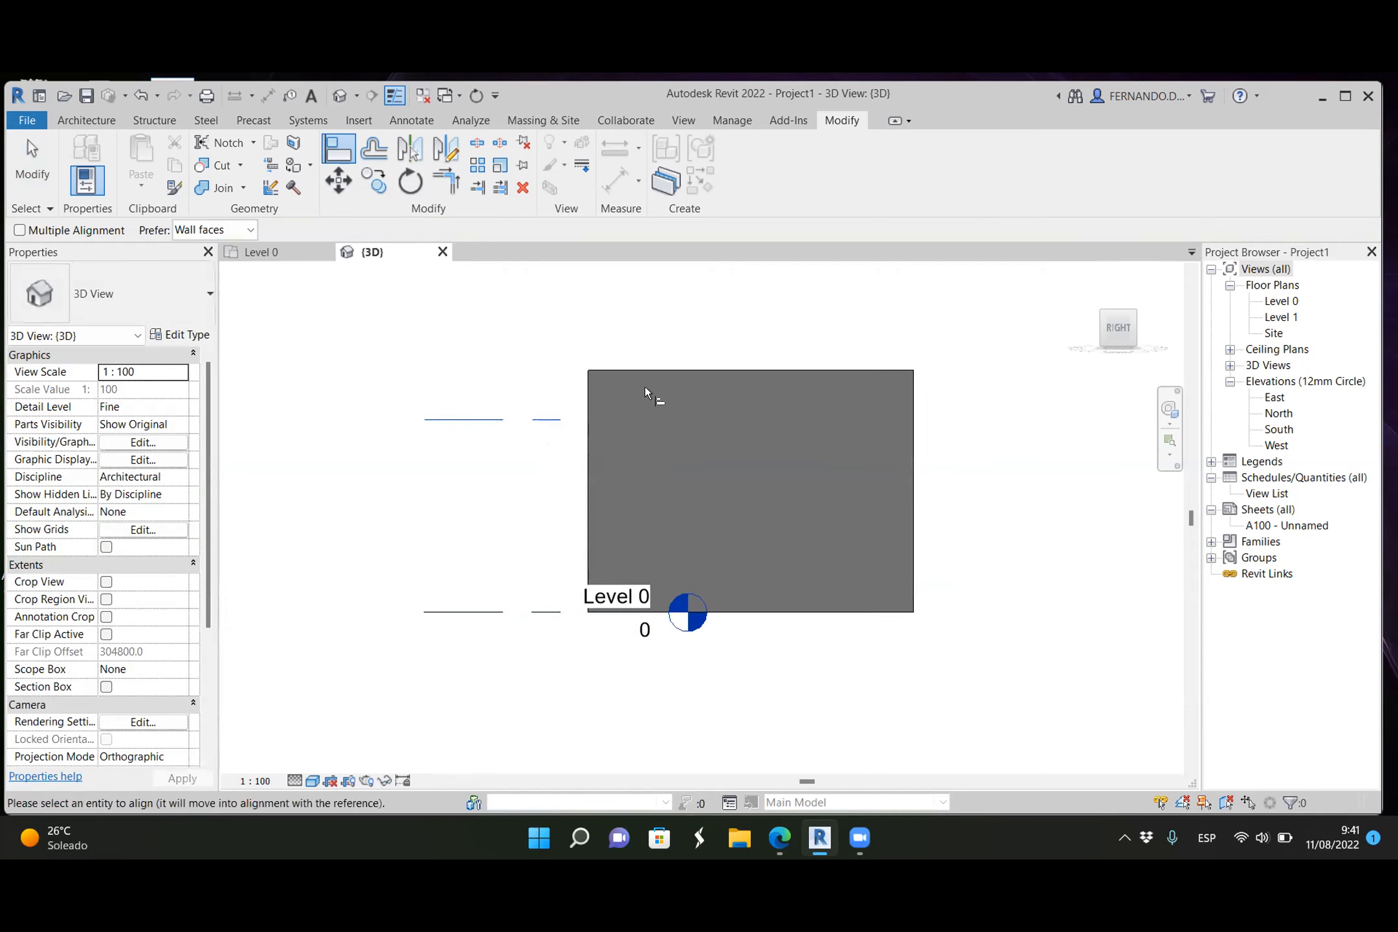
click(660, 365)
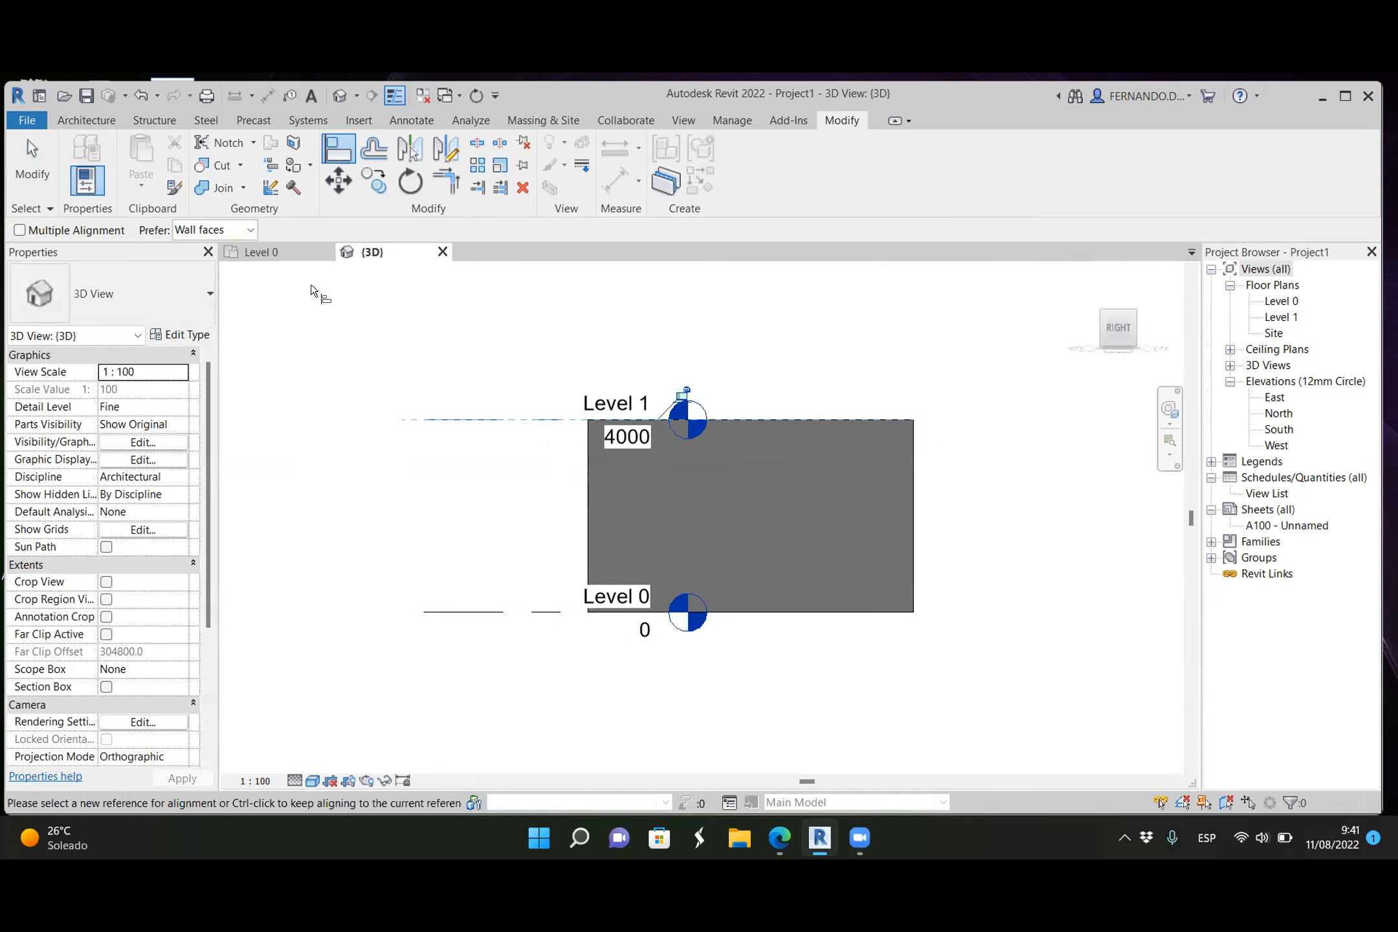
scroll(331, 353, down, 2)
key(Escape)
key(Escape)
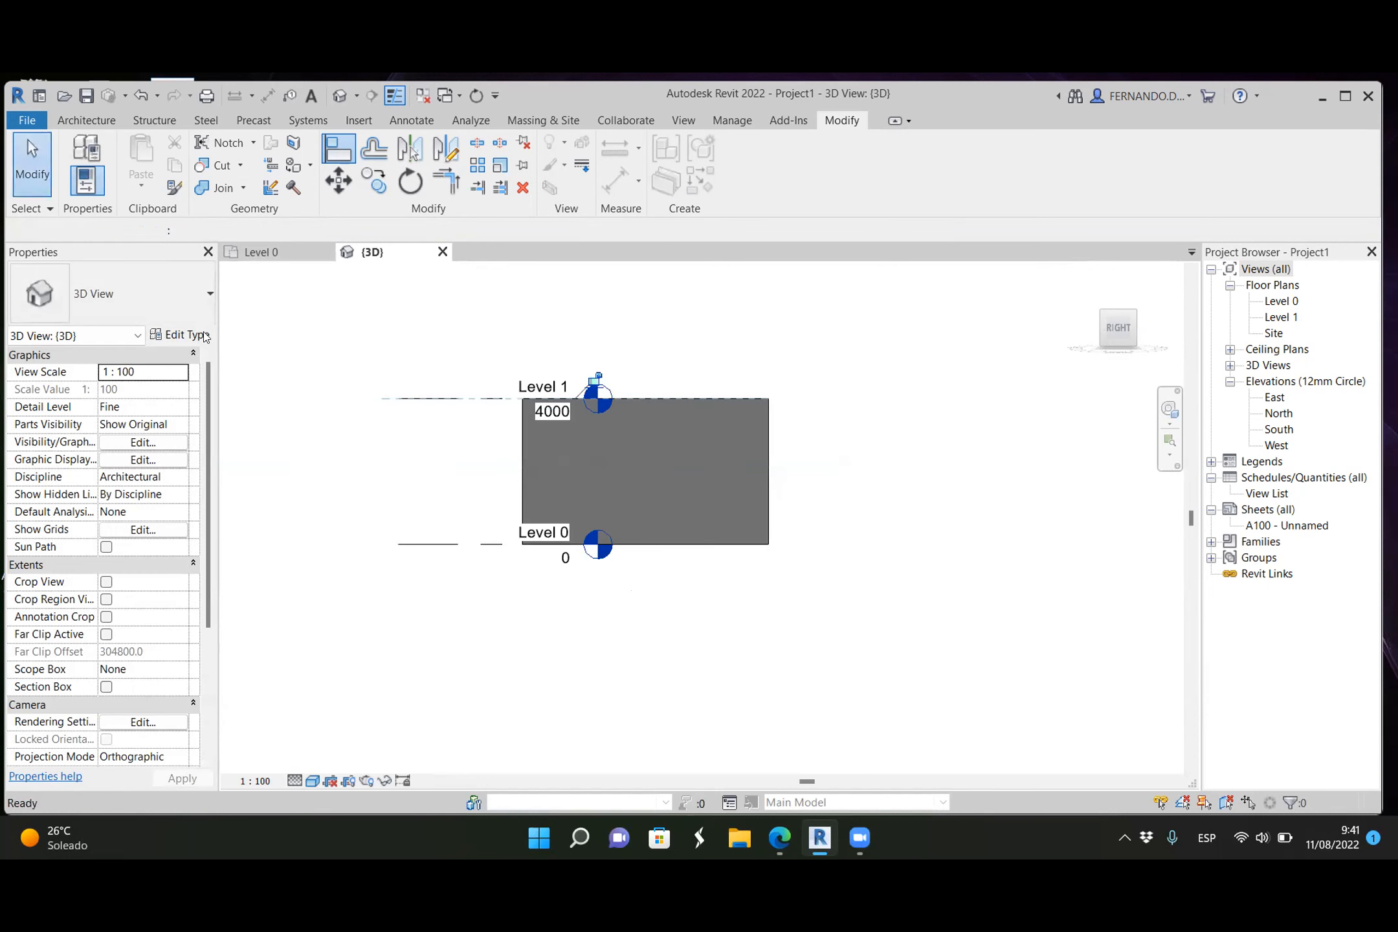
Step: Edit the box in place, opening its extrusion sketch and orienting the 3D view to the front
scroll(379, 435, down, 1)
shift+middle_drag(379, 435, 596, 539)
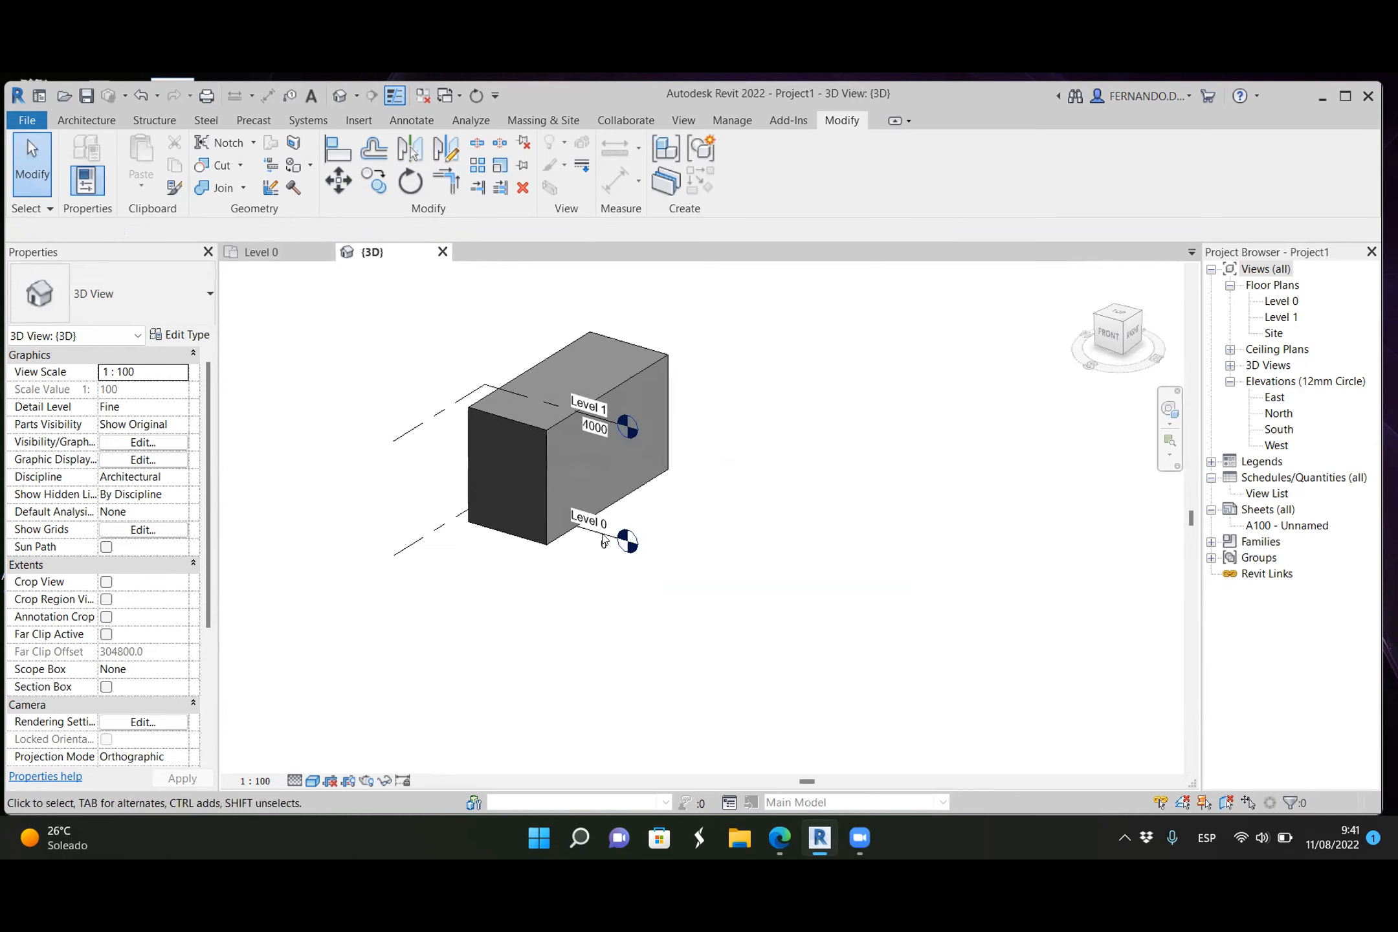
shift+middle_drag(607, 470, 709, 532)
scroll(543, 429, up, 2)
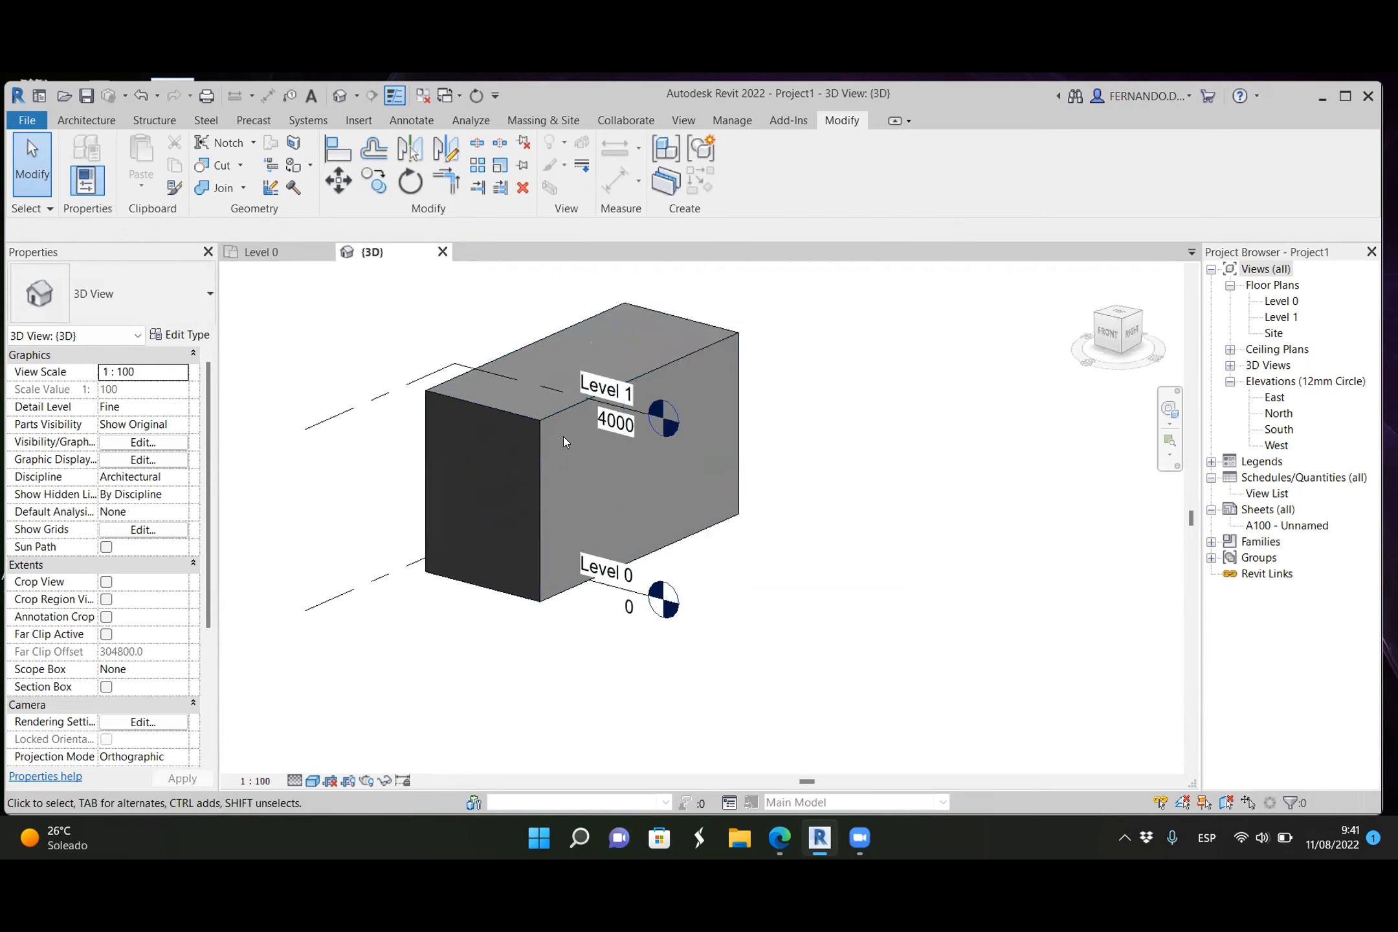
click(555, 420)
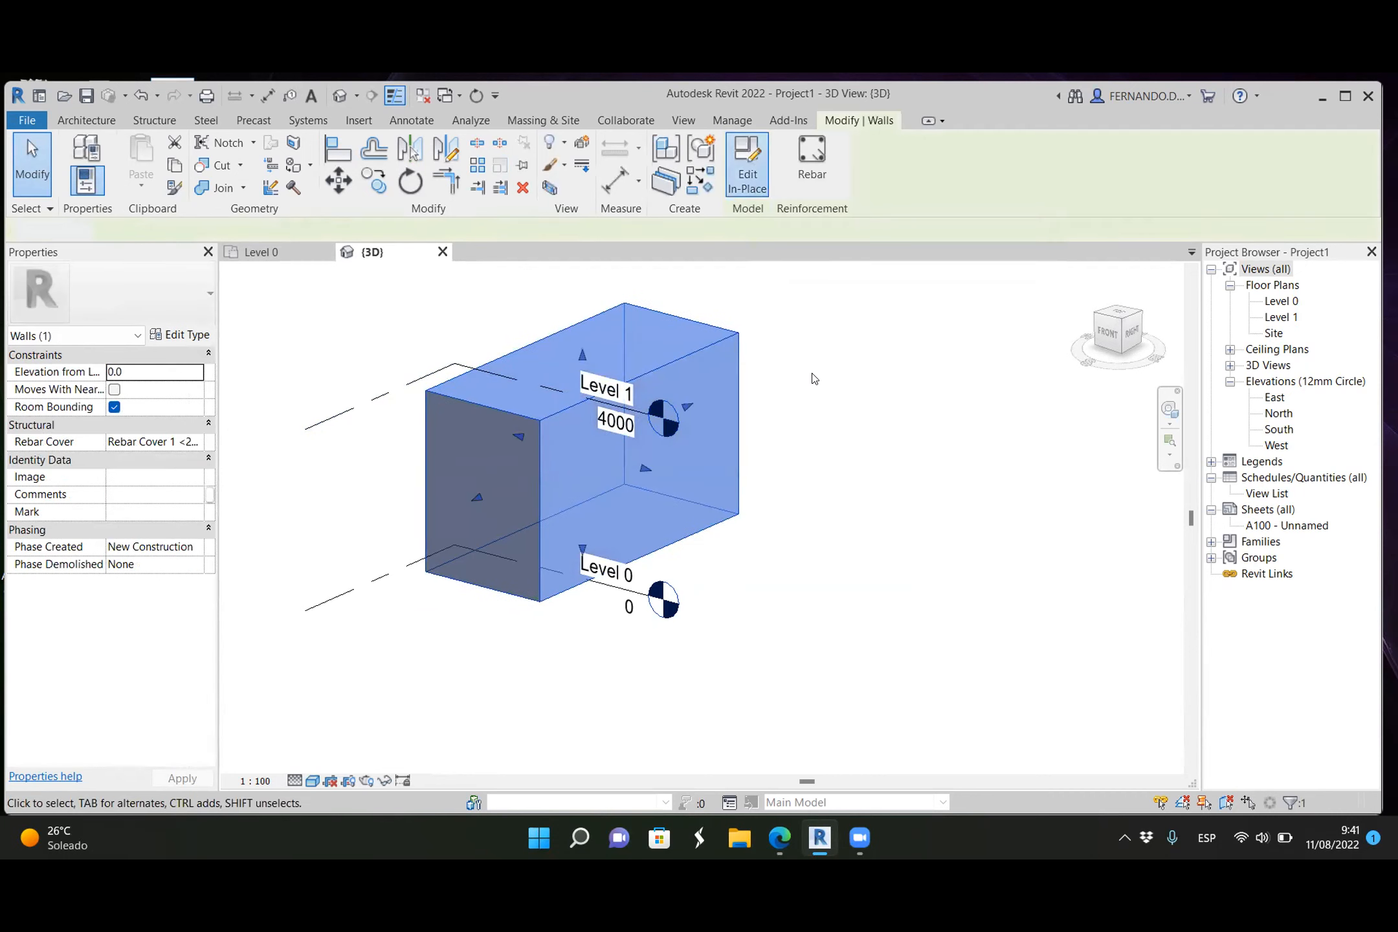
click(564, 413)
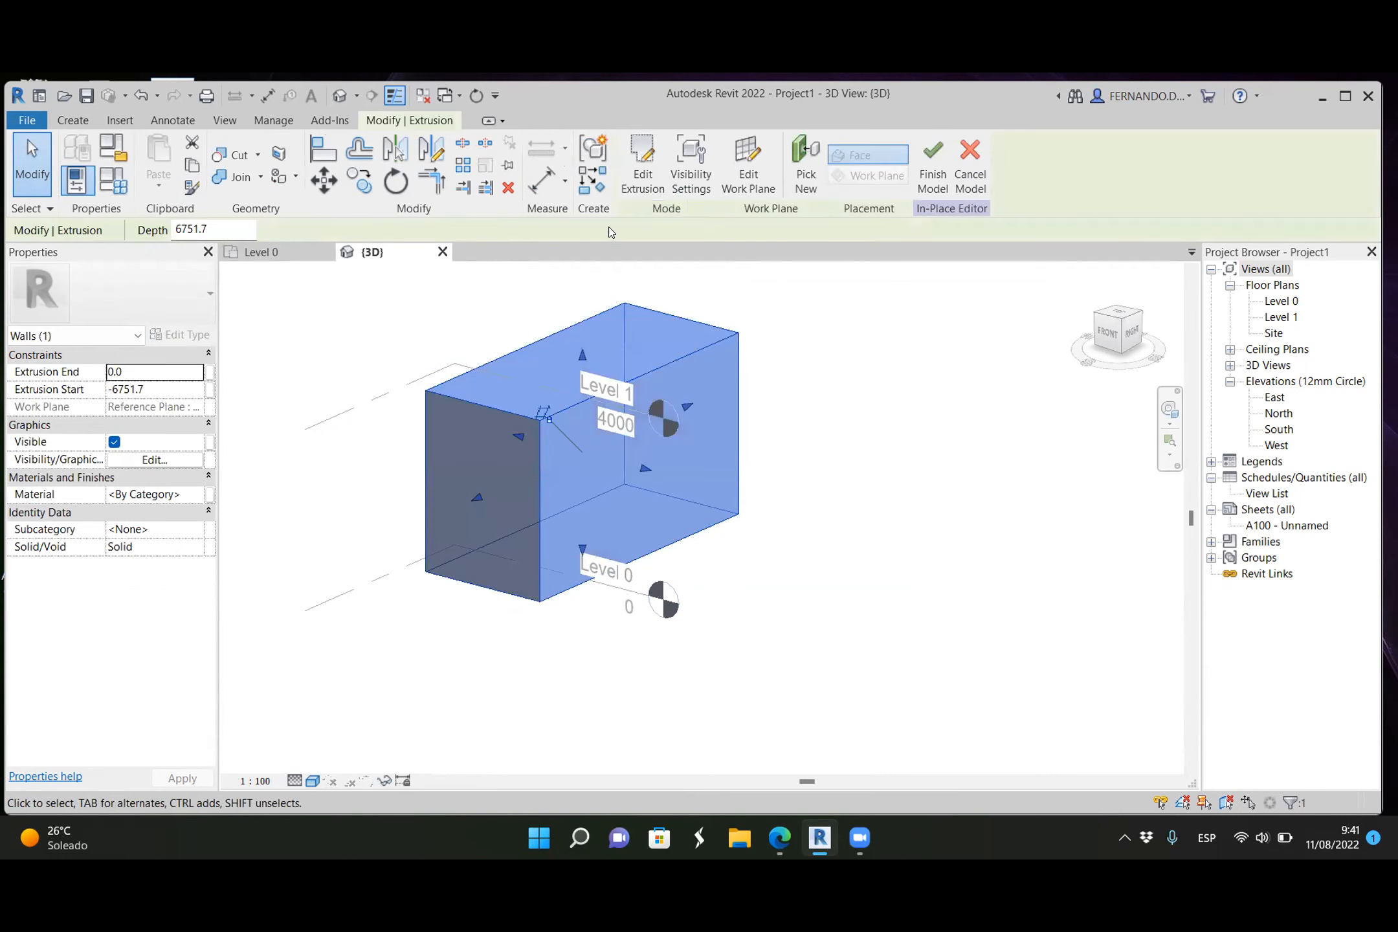
click(643, 159)
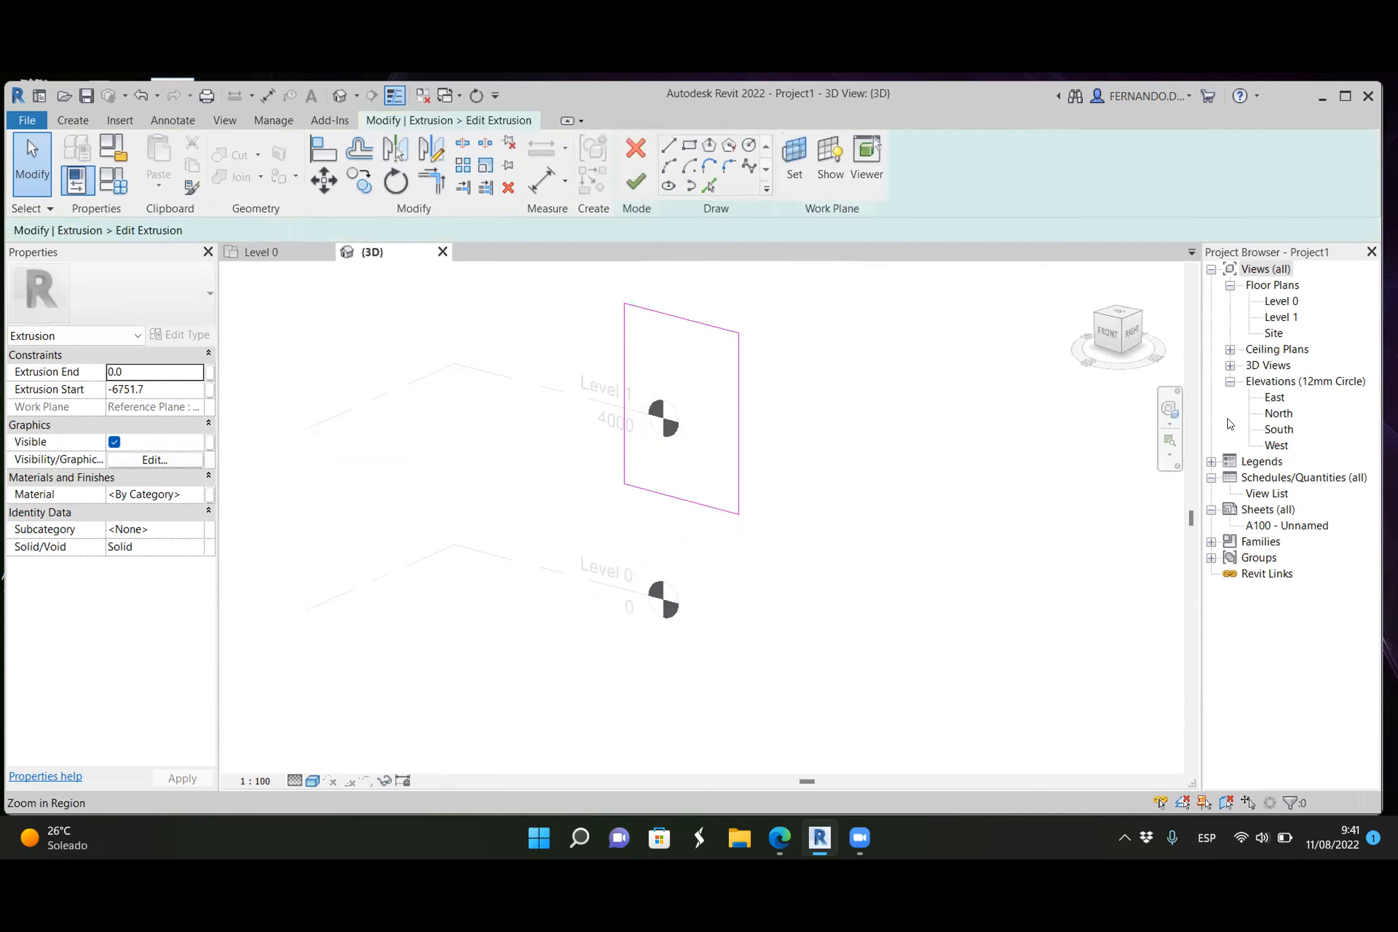
click(1109, 334)
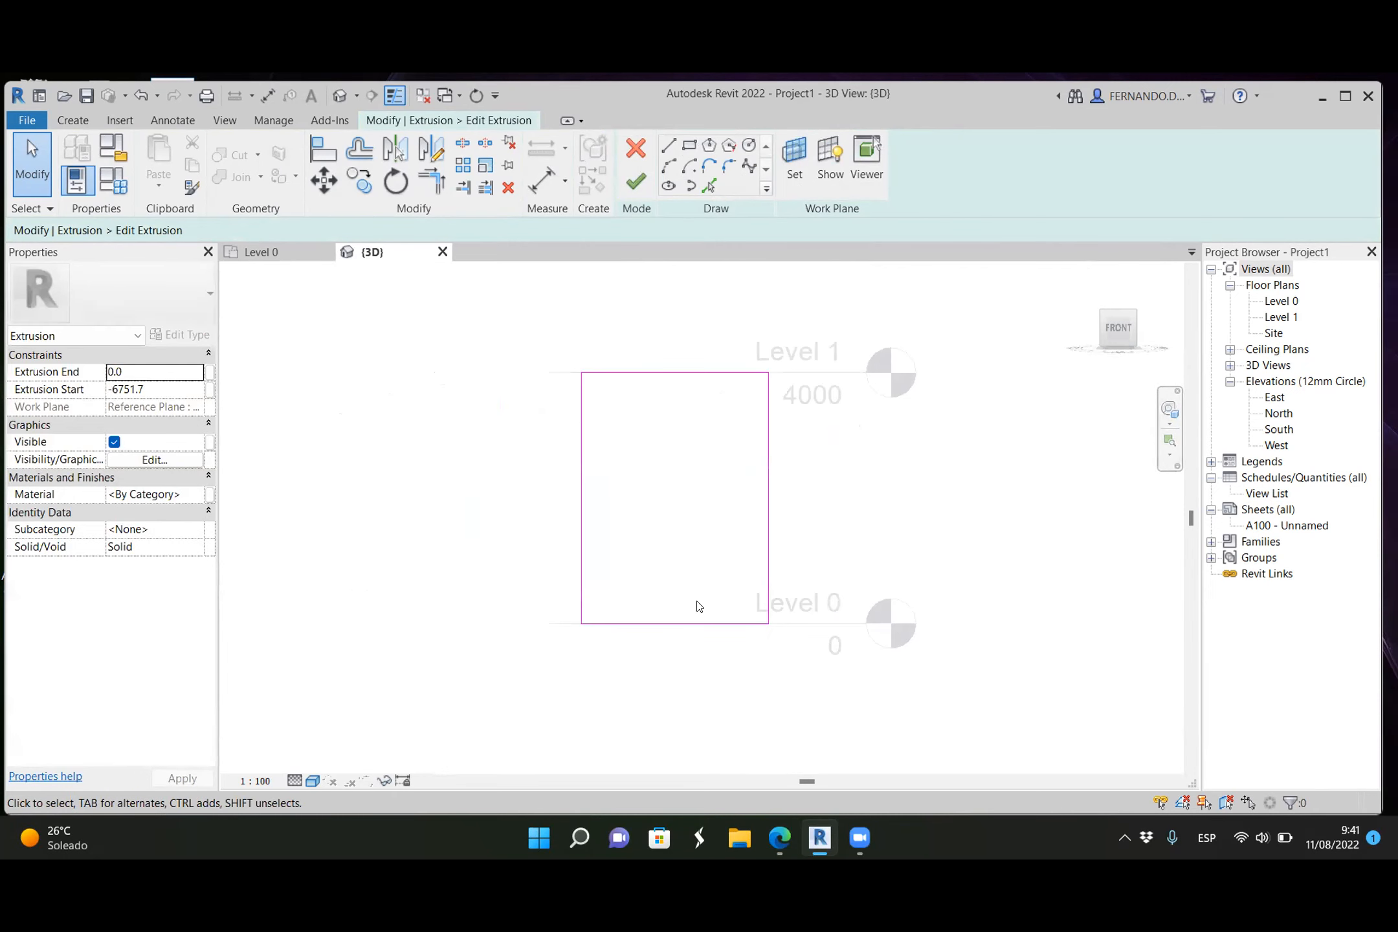
Step: Draw two sloping lines from the top edge's midpoint to both side edges' midpoints and try to finish the sketch
scroll(699, 606, up, 1)
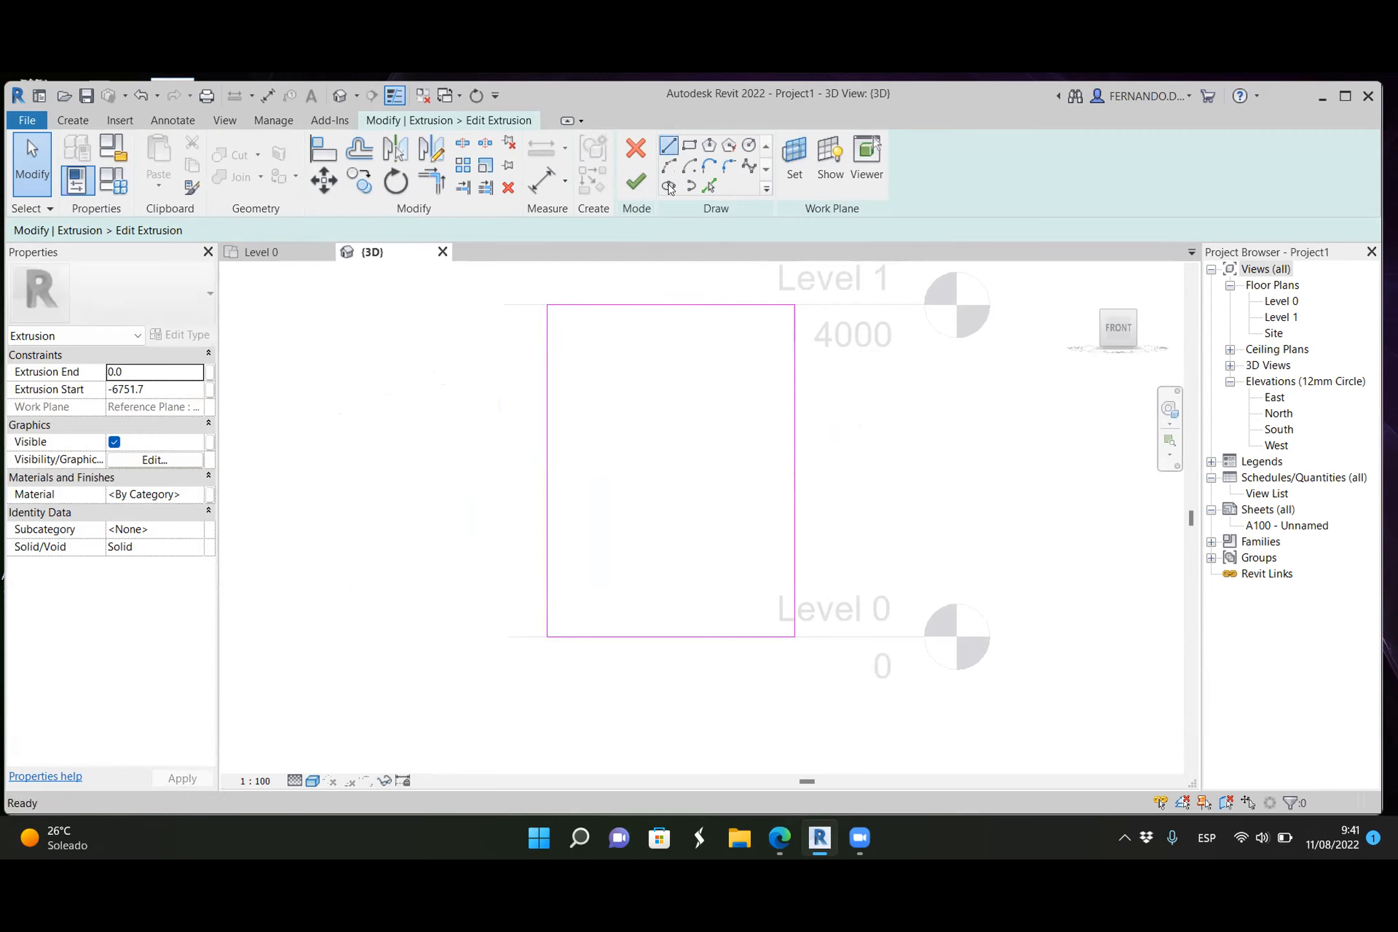
click(669, 147)
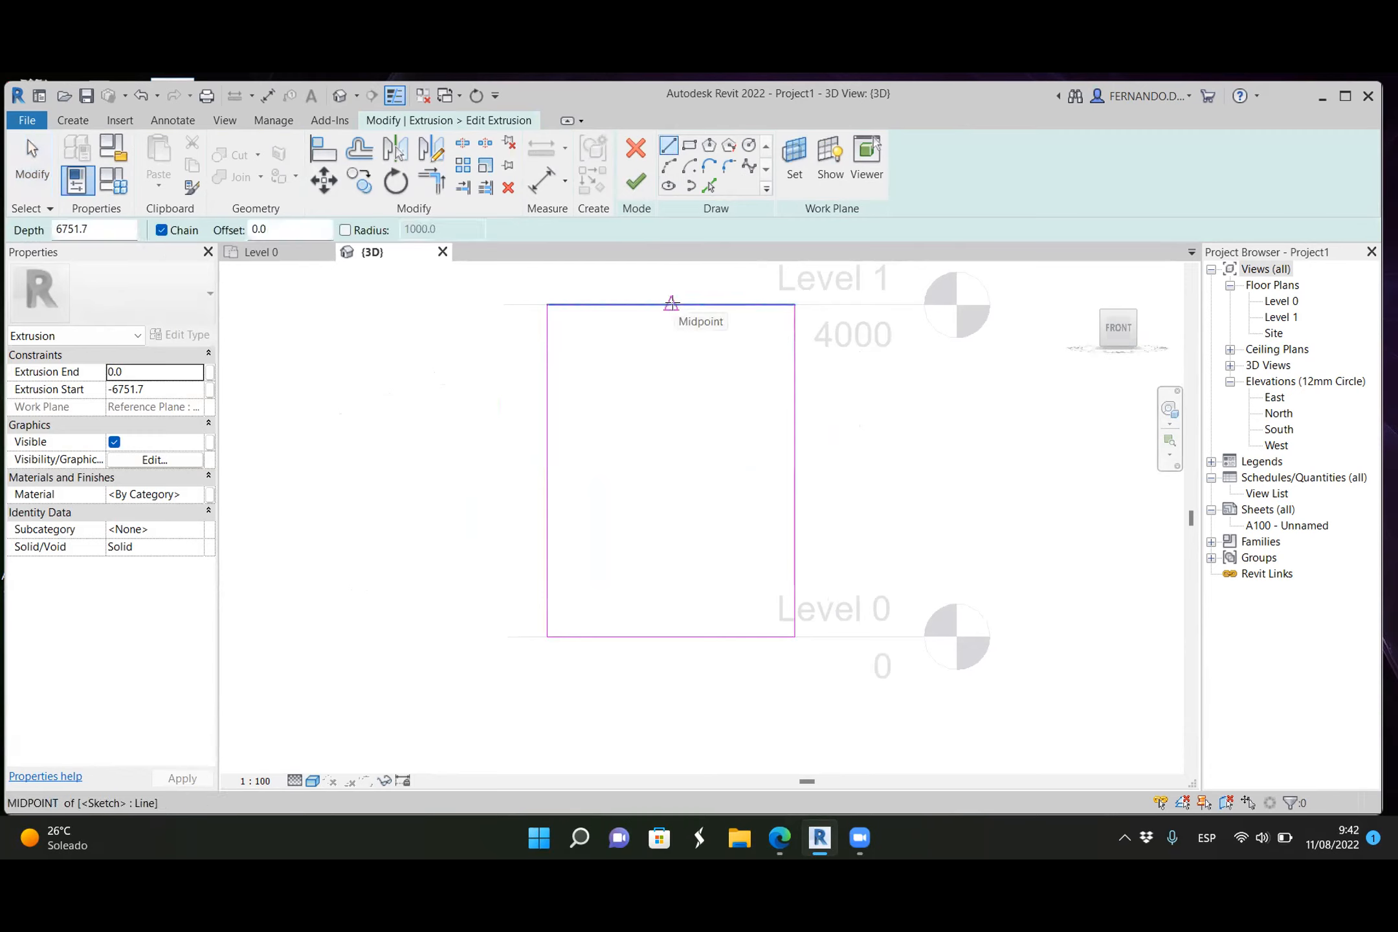
click(671, 304)
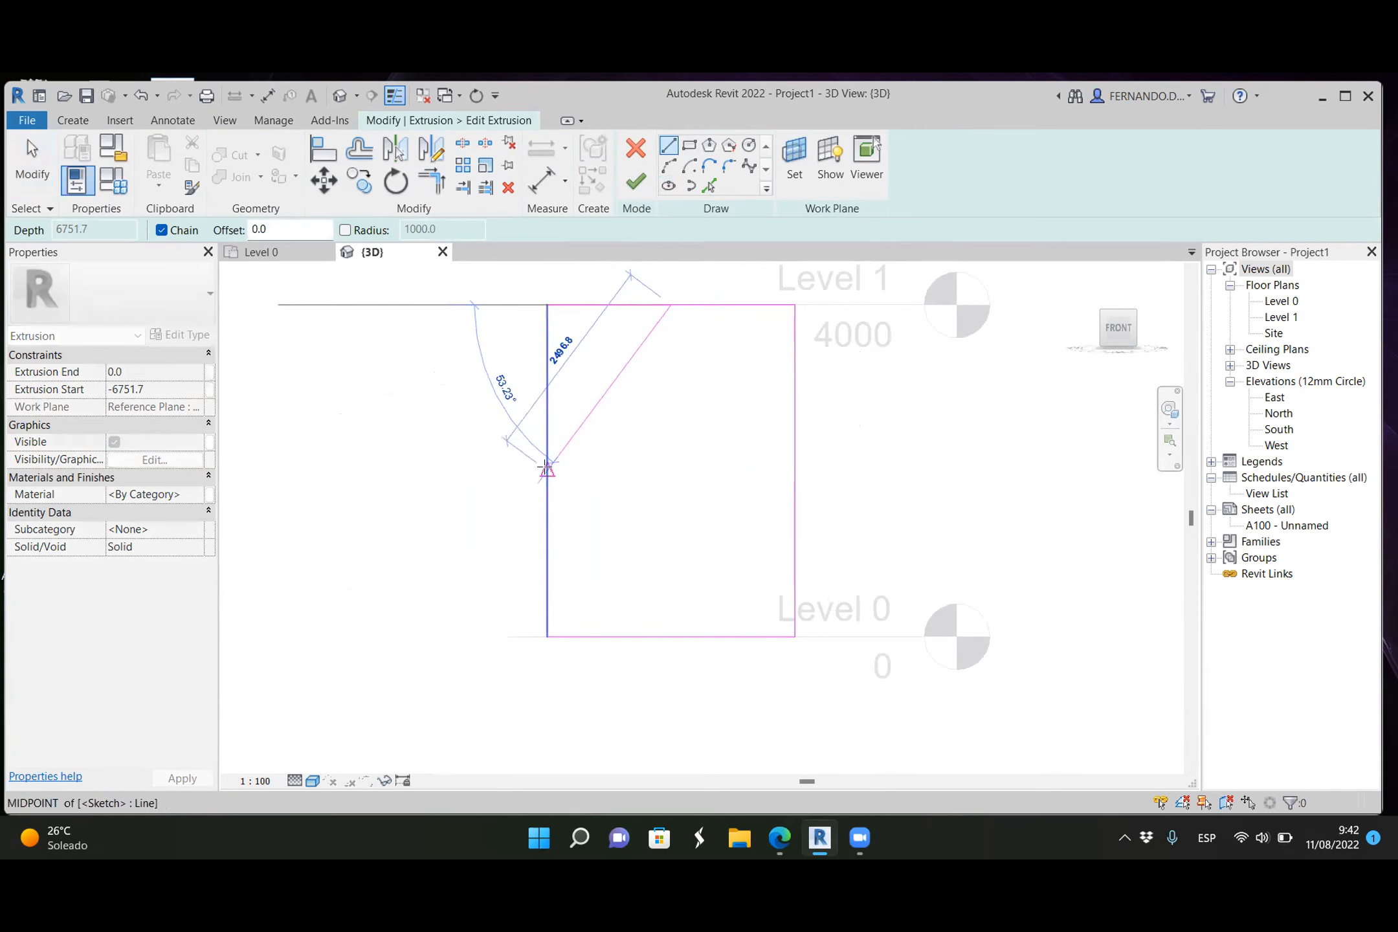
click(547, 465)
click(672, 305)
click(795, 469)
key(Escape)
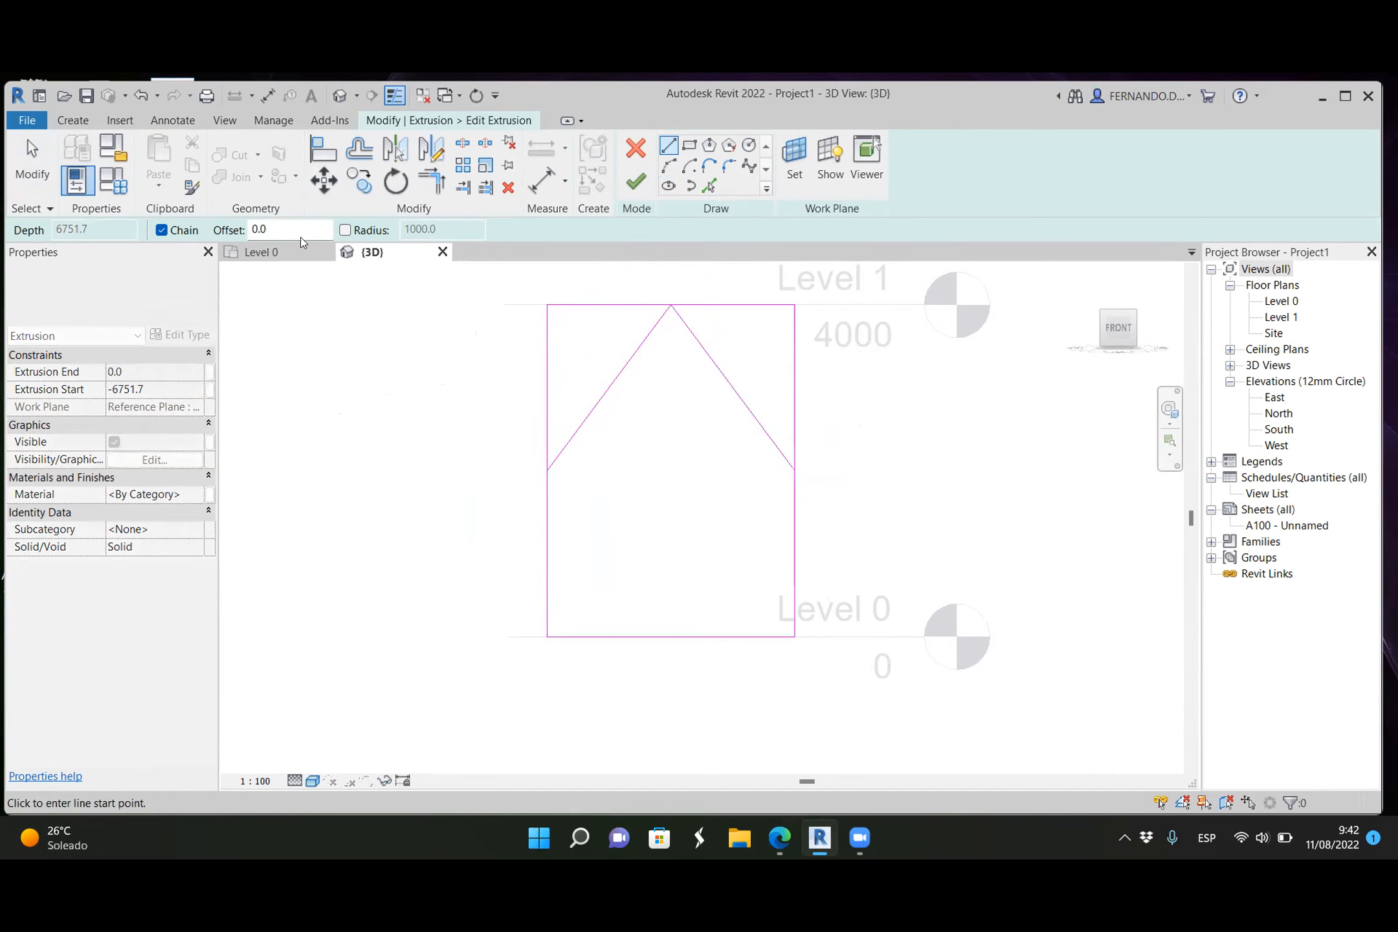
click(48, 163)
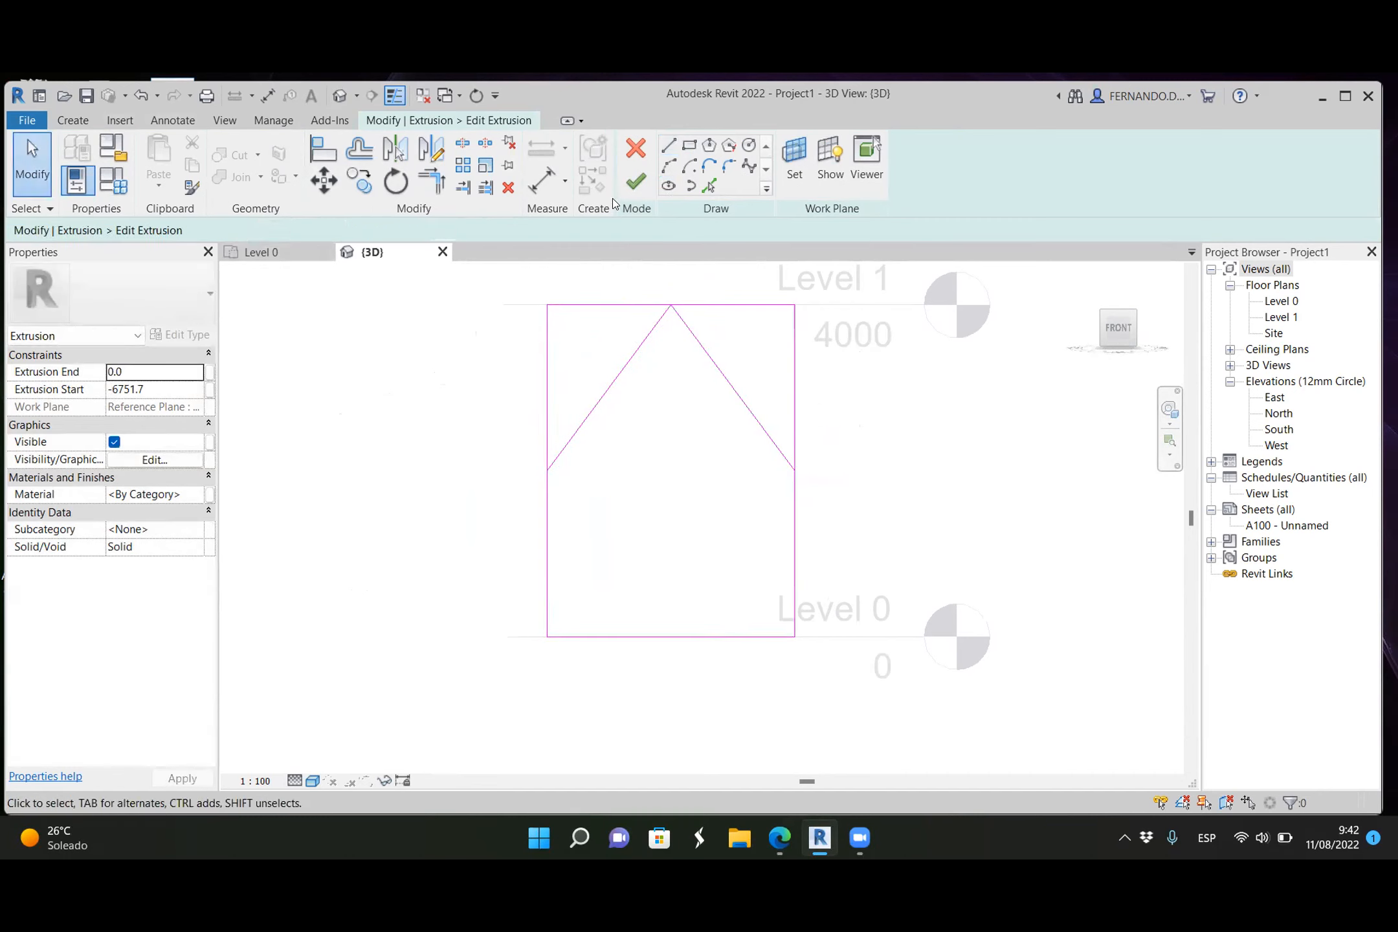
click(641, 186)
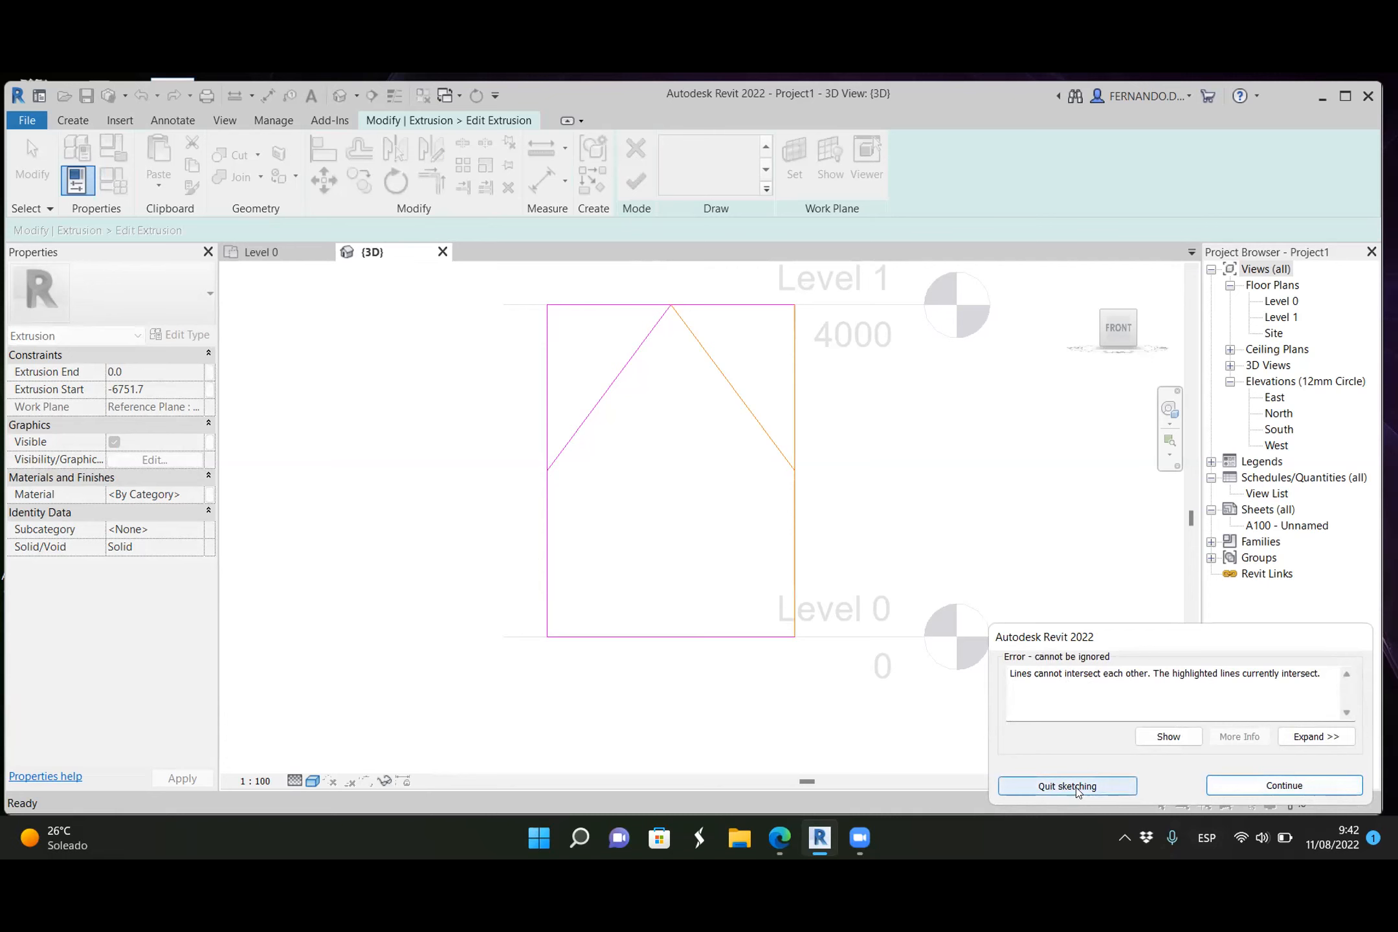
click(1284, 785)
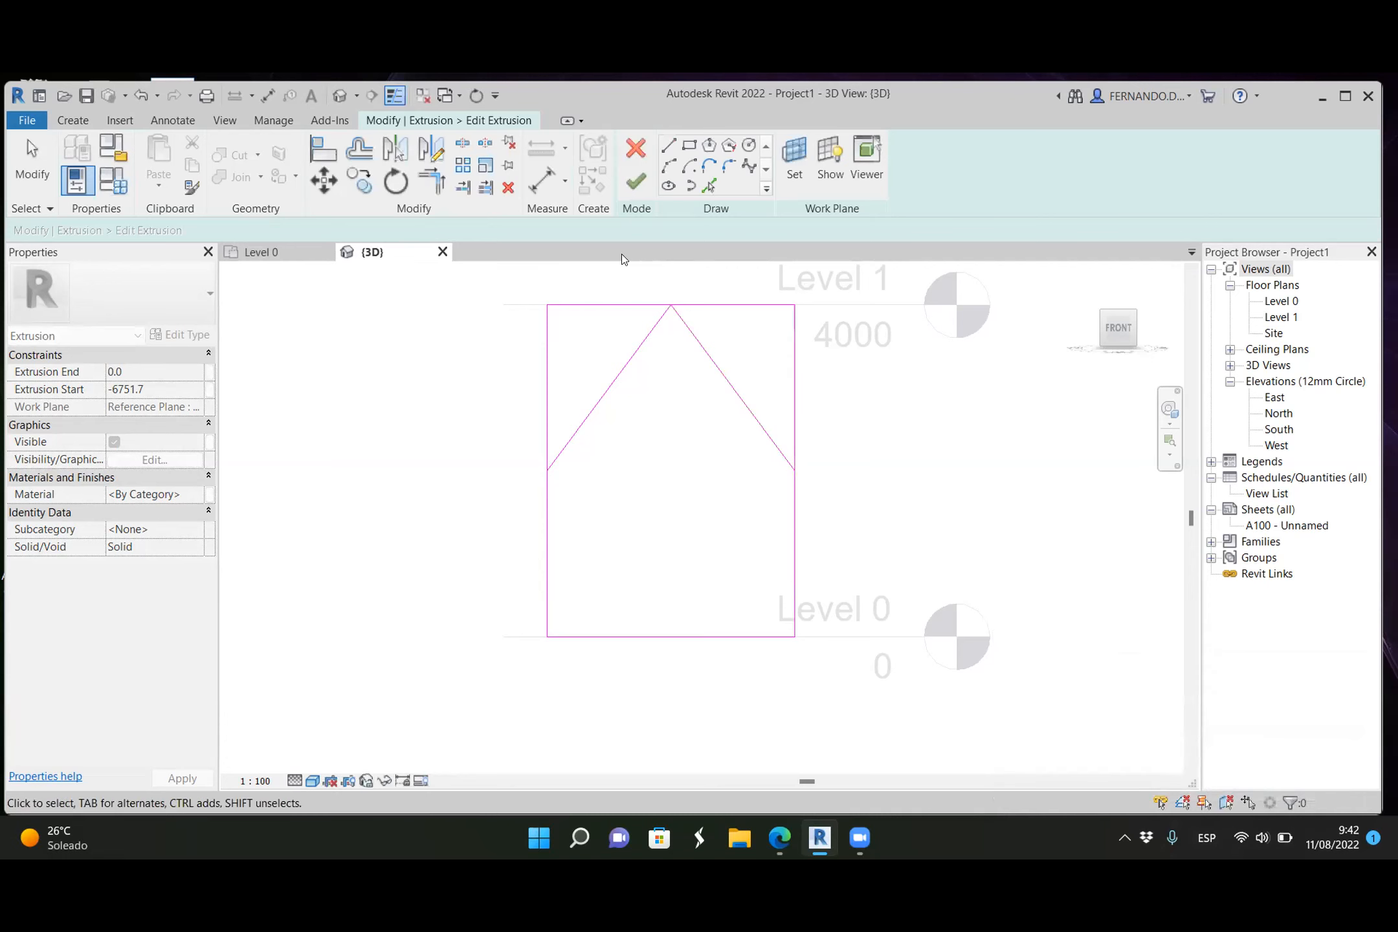
Step: Trim both side edges to the sloping lines and delete the horizontal top edge to leave a closed gabled profile
click(433, 181)
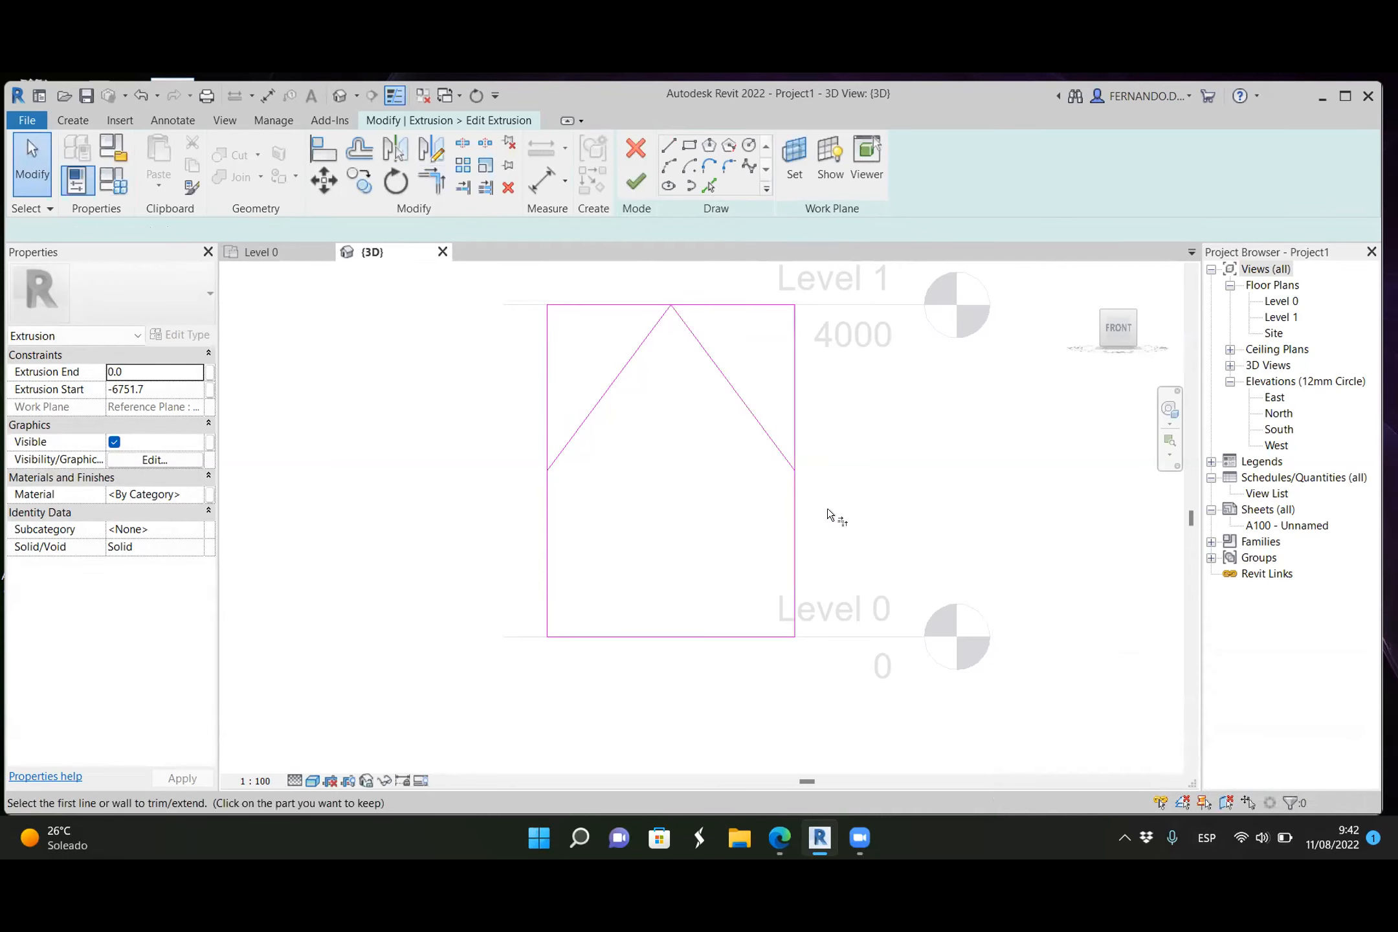
click(578, 431)
click(546, 504)
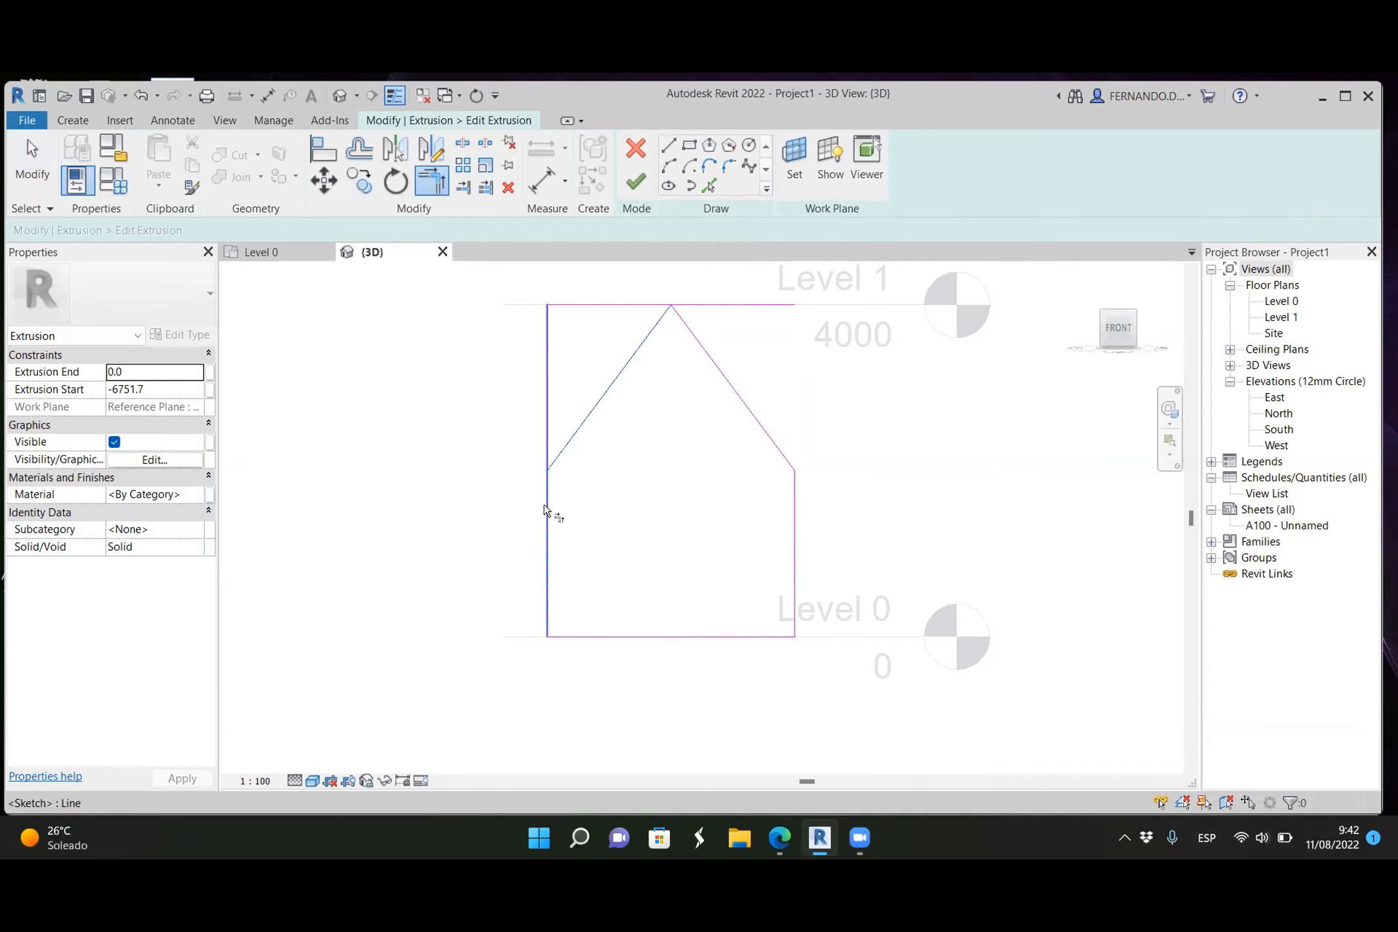
click(634, 185)
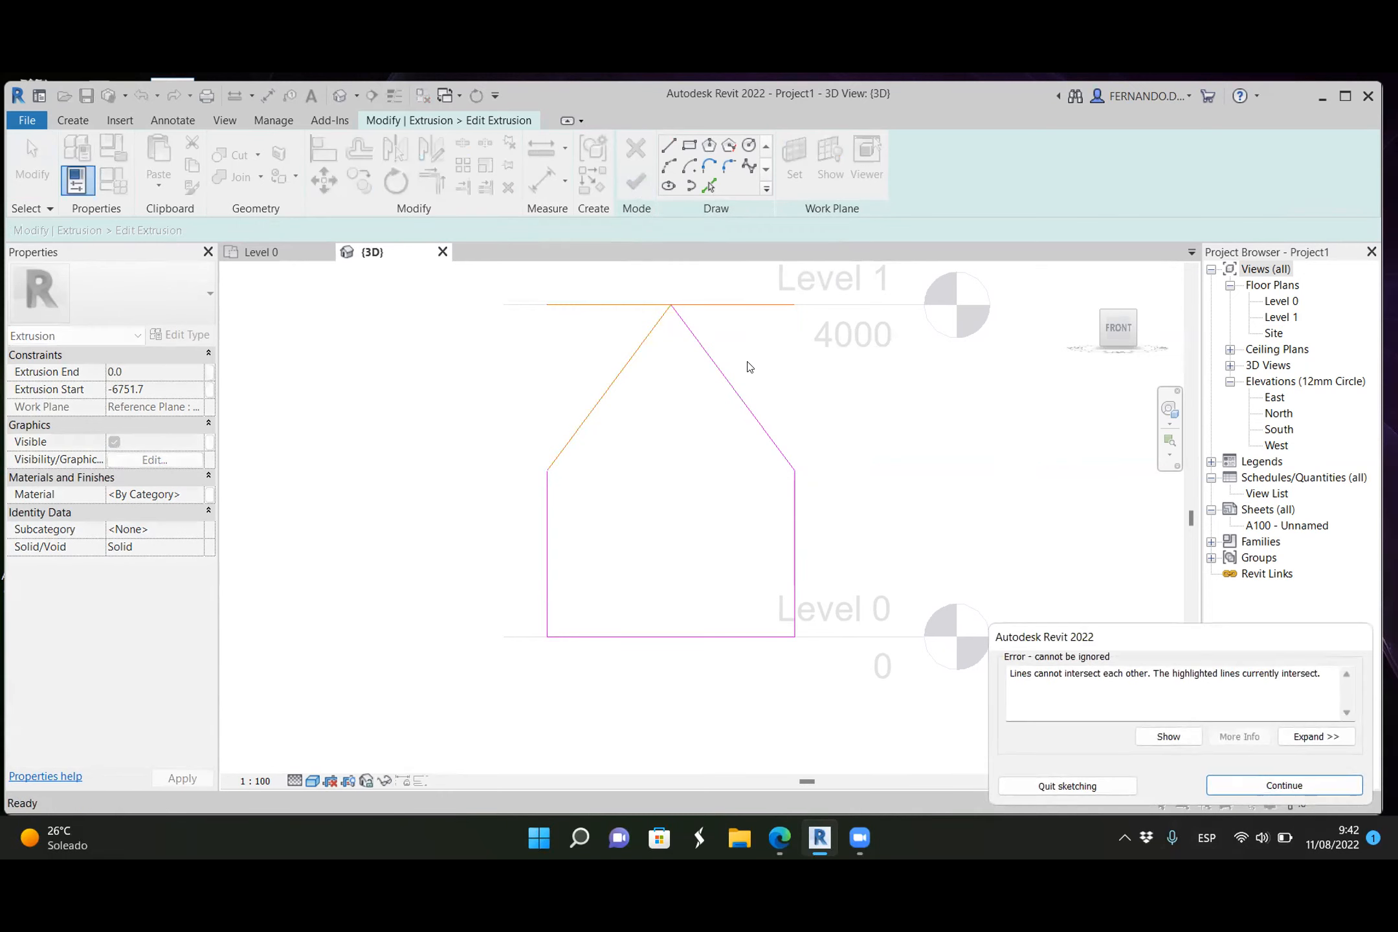
click(1281, 786)
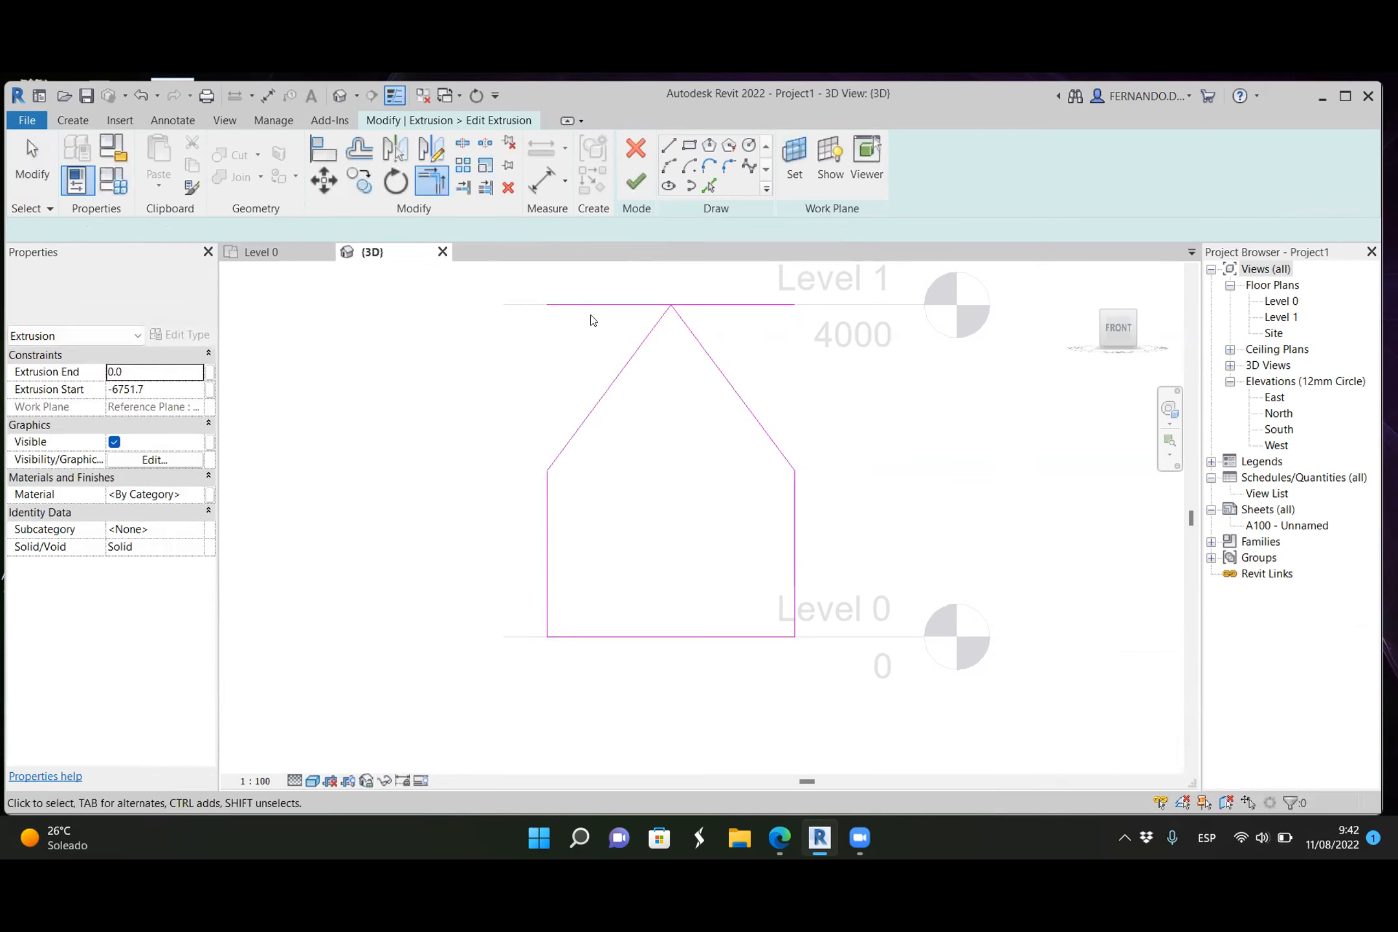
click(591, 307)
key(Delete)
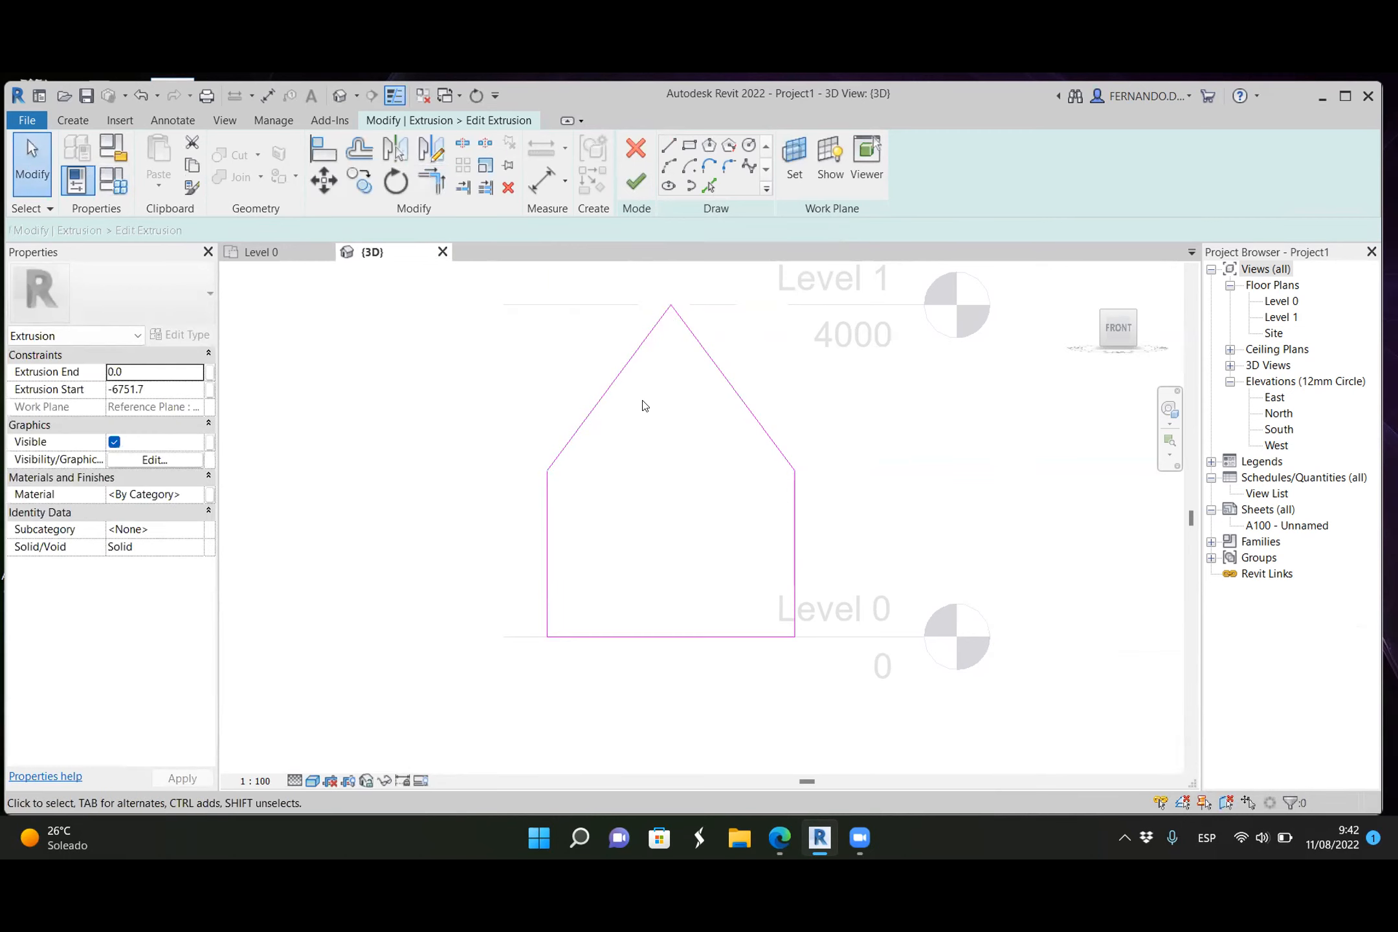
Step: Finish the extrusion's sketch and view the resulting gabled solid at an angle in 3D
click(635, 187)
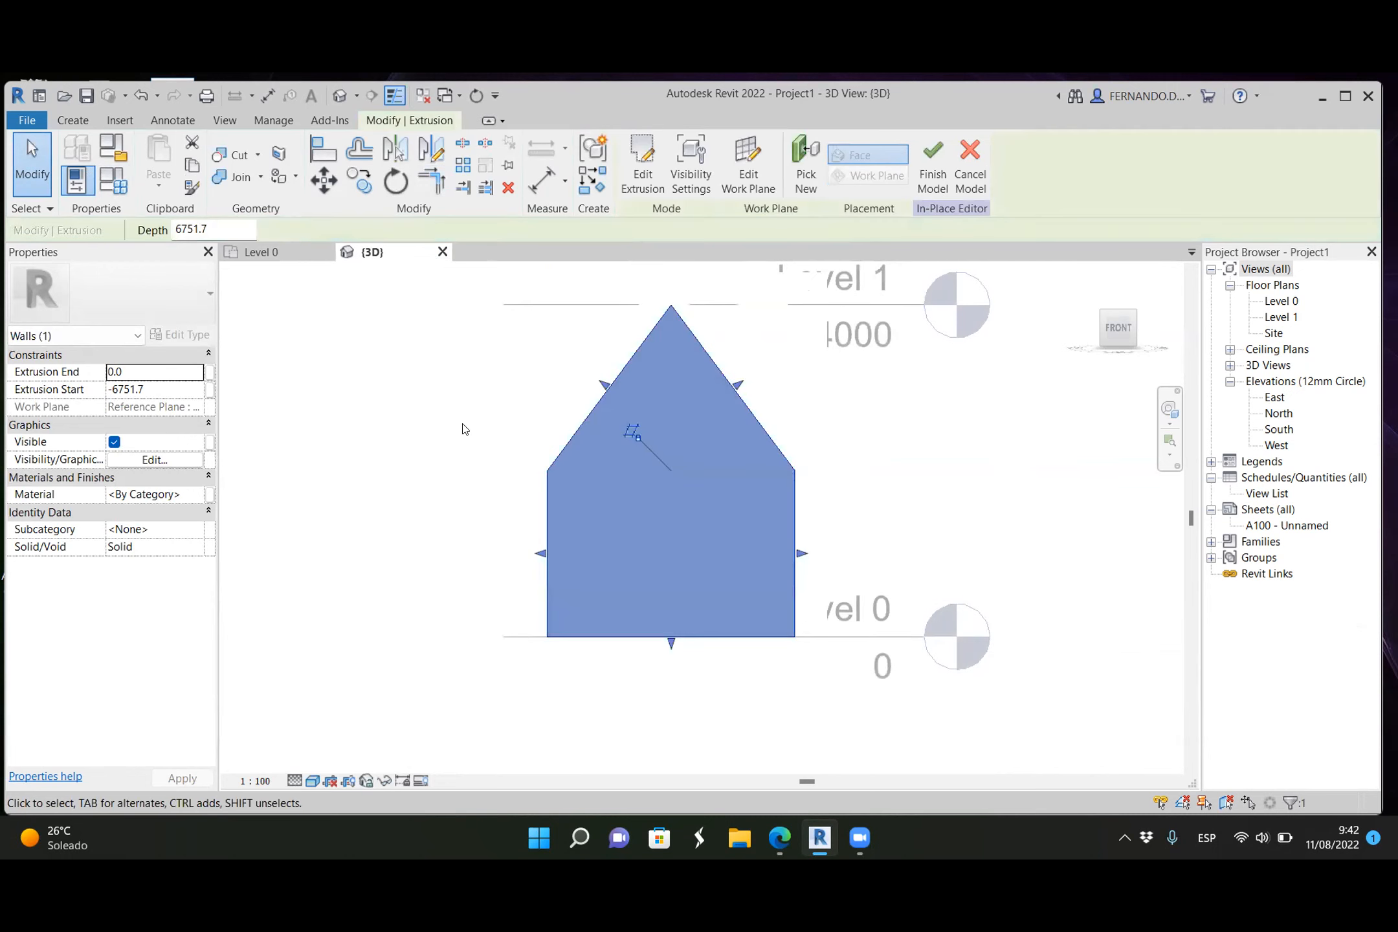
shift+middle_drag(731, 502, 637, 598)
click(952, 658)
click(742, 456)
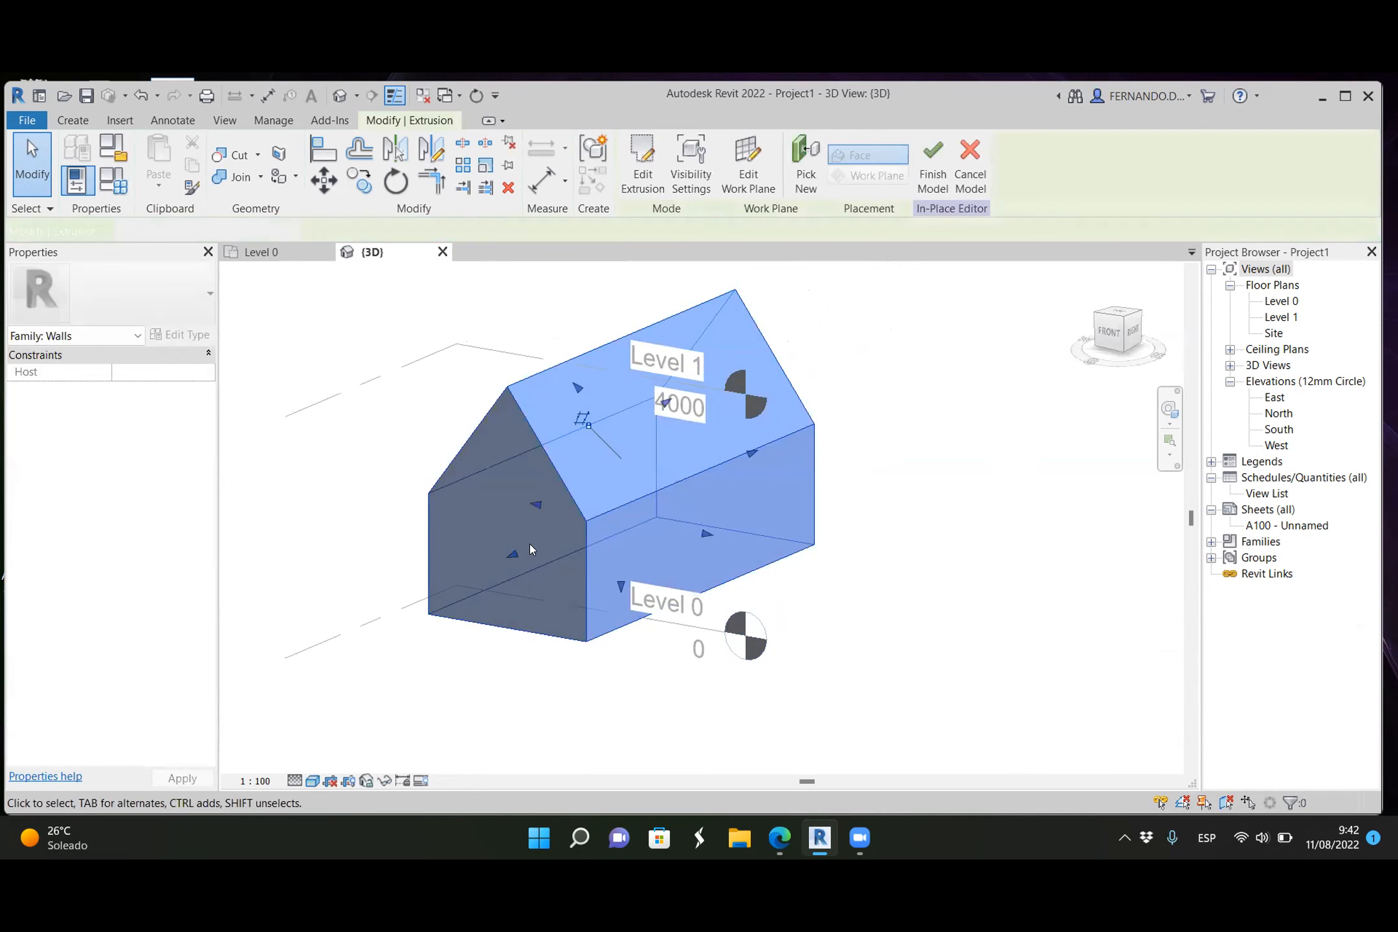
Step: Extend the gabled solid's front face outward to an extrusion start of about -7420 and finish the in-place model
drag(518, 552, 490, 564)
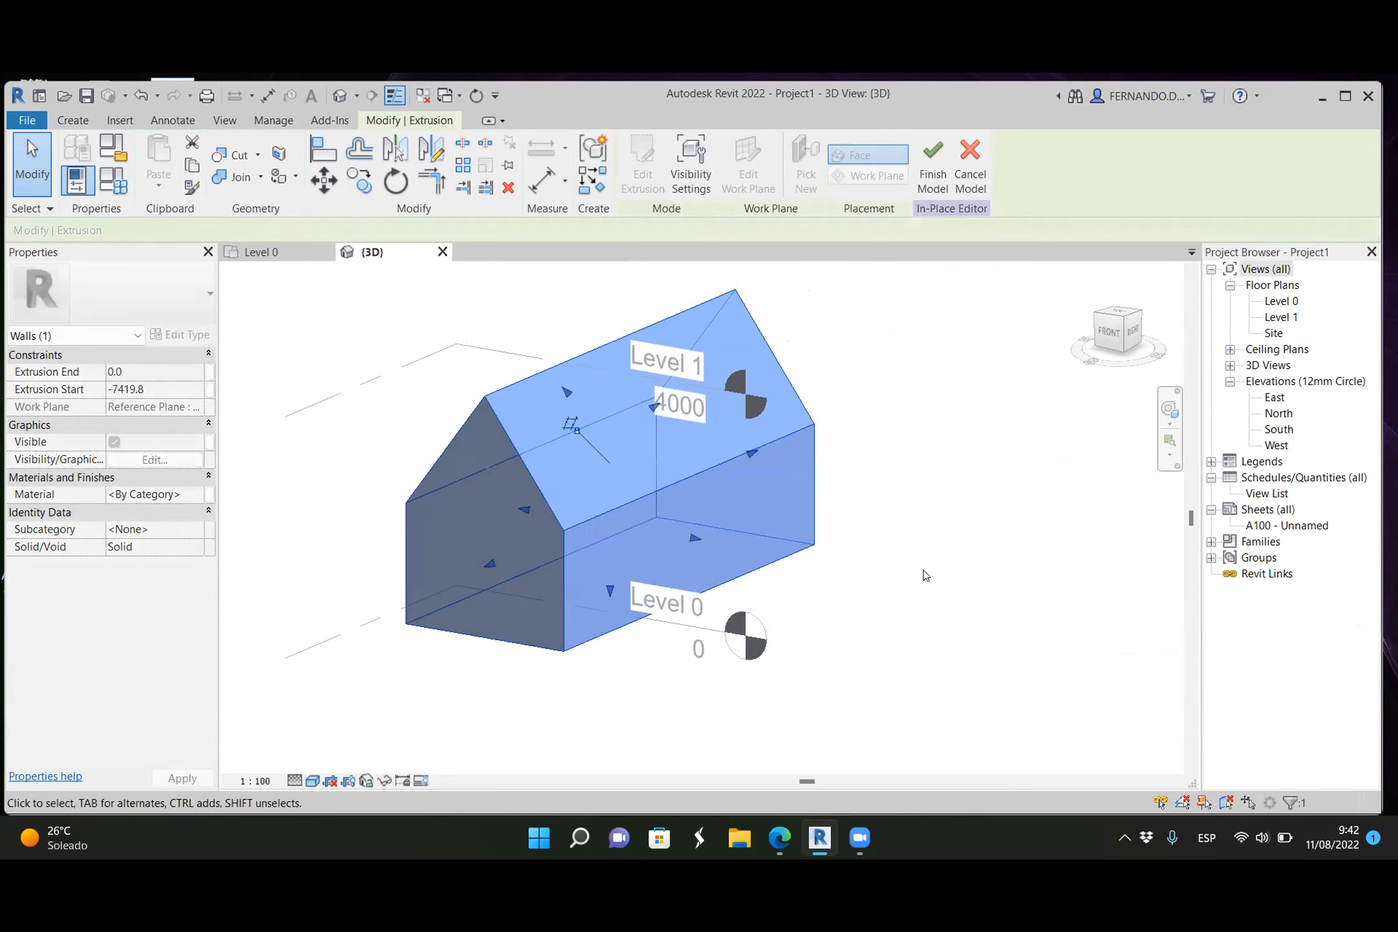
shift+middle_drag(999, 646, 837, 574)
scroll(836, 574, down, 1)
shift+middle_drag(964, 613, 915, 596)
click(925, 432)
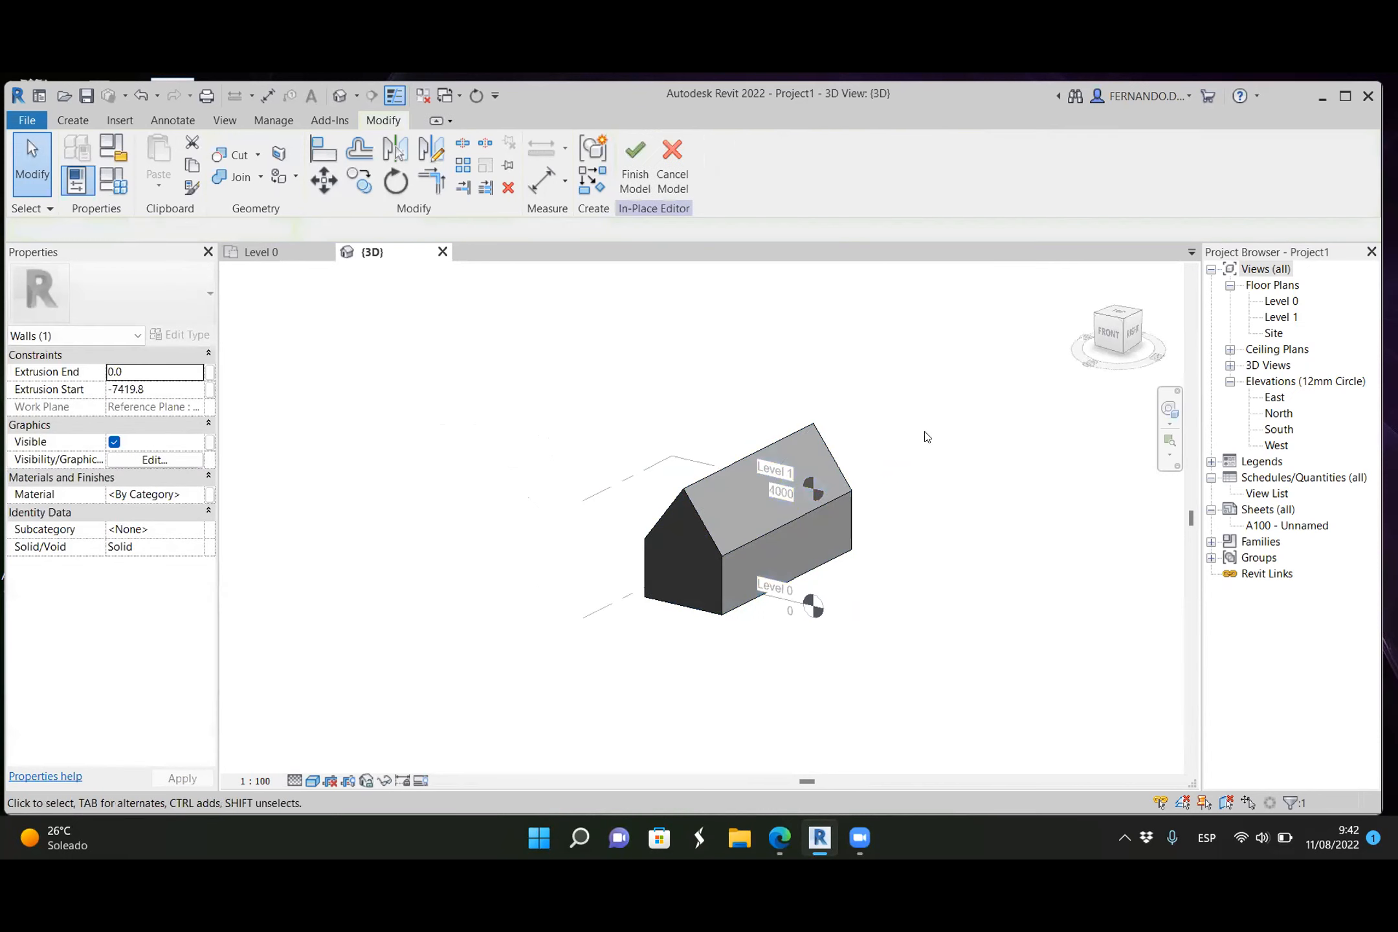
click(636, 159)
shift+middle_drag(920, 571, 950, 603)
Step: Examine the gabled solid and its reference plane in the Level 0 plan and 3D view, and compare them with the hand-drawn axis sketch
click(285, 254)
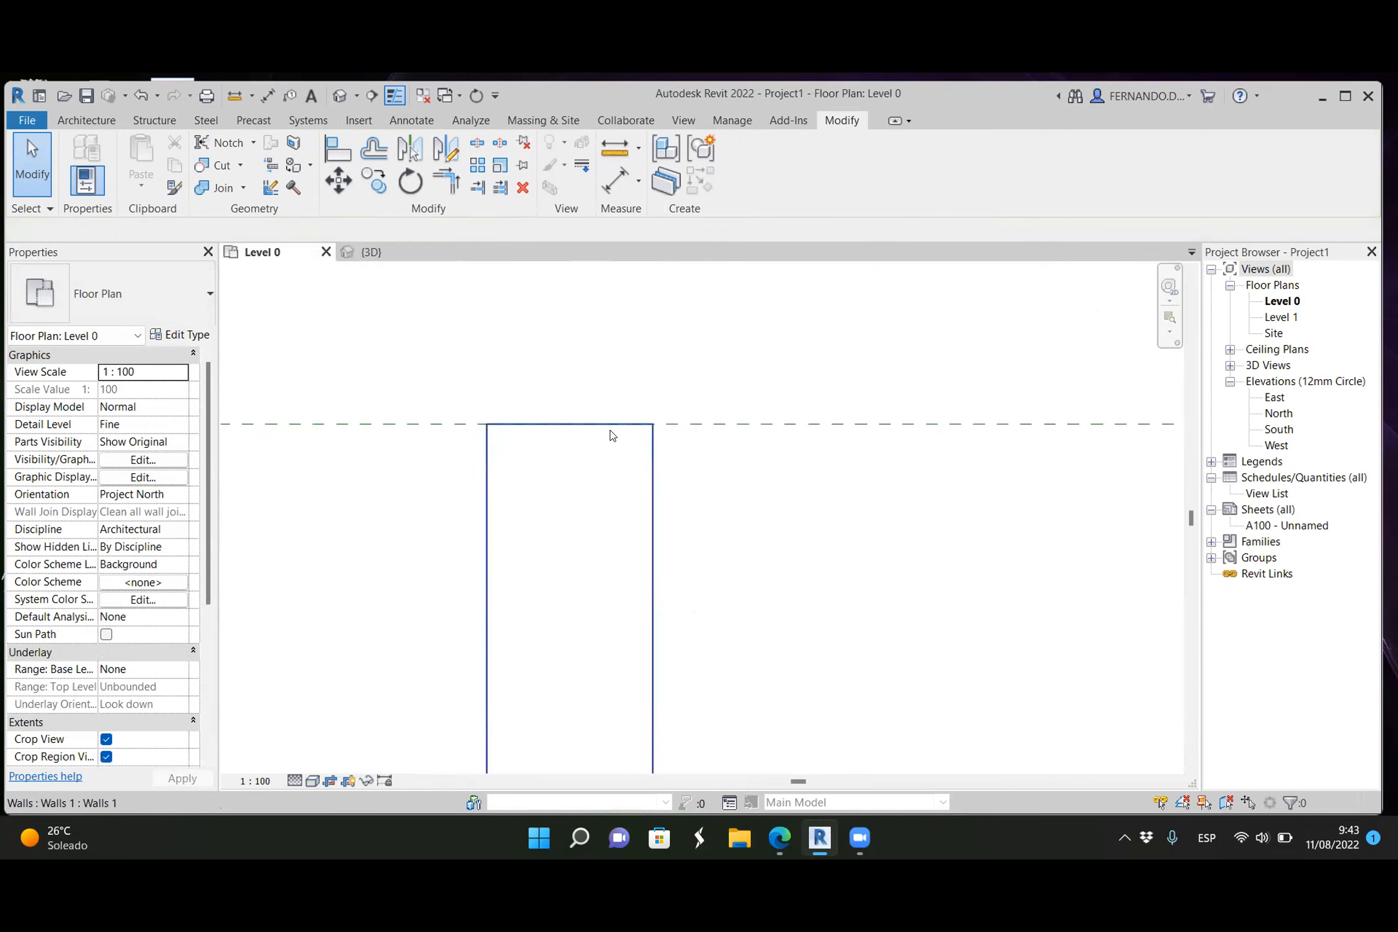
scroll(770, 427, down, 4)
scroll(693, 427, up, 4)
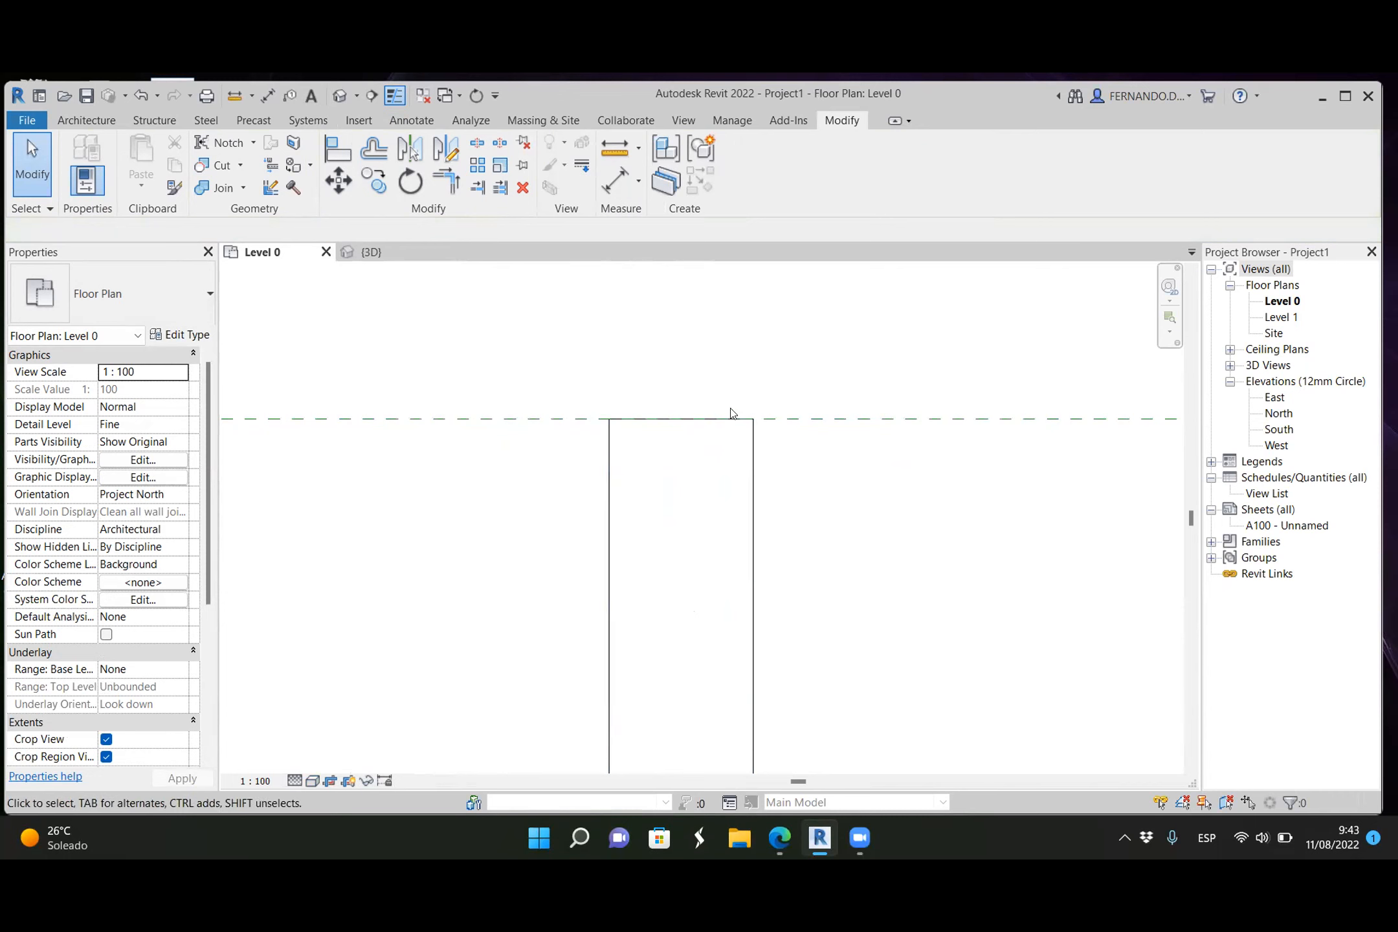
scroll(712, 427, down, 3)
key(ctrl+Tab)
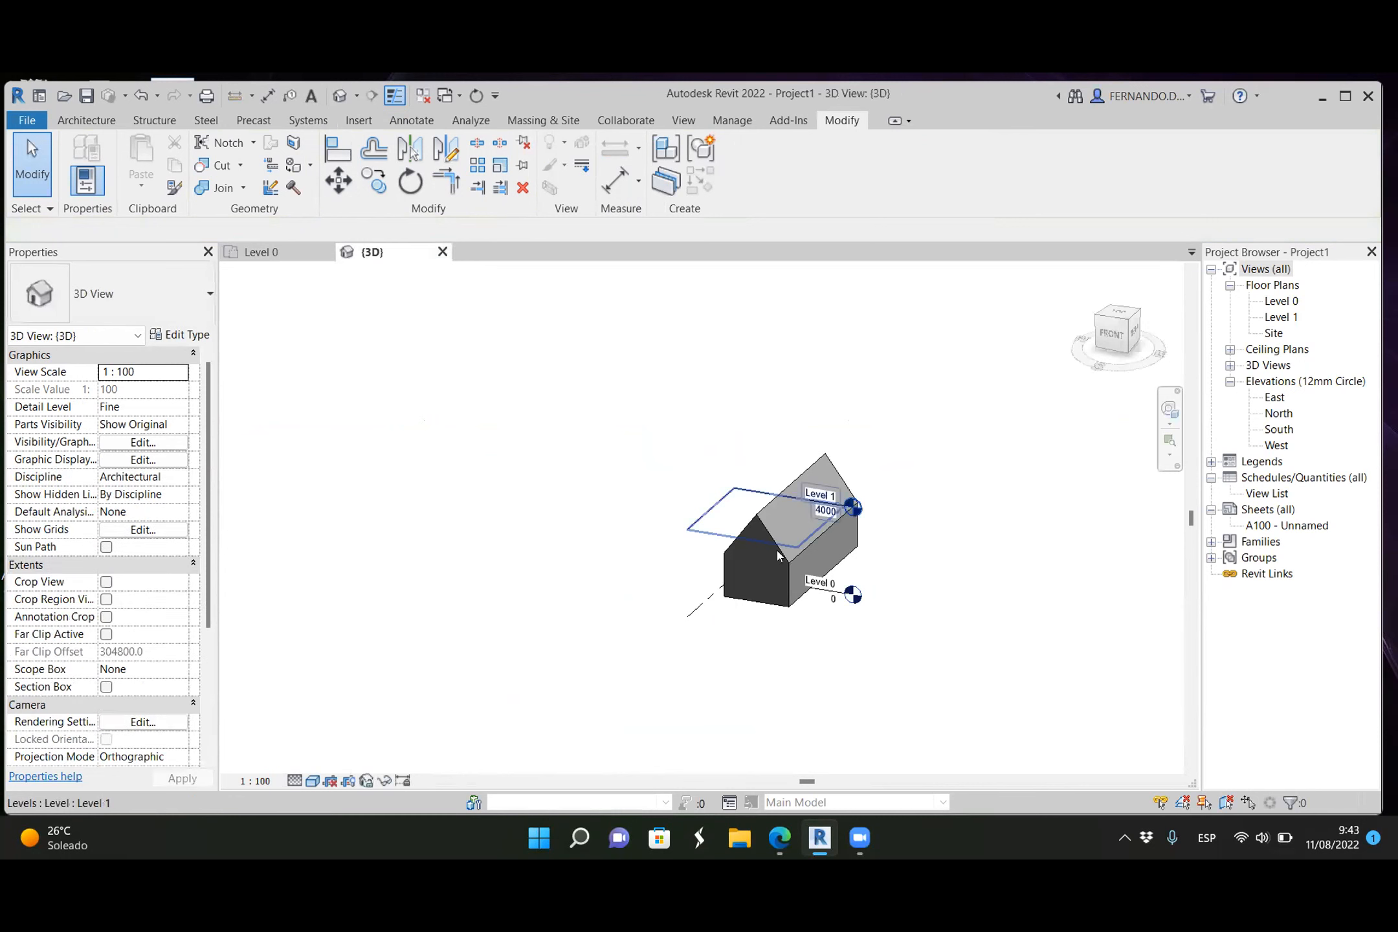
mouse_move(788, 649)
shift+middle_down()
mouse_move(806, 646)
mouse_move(790, 650)
shift+middle_up()
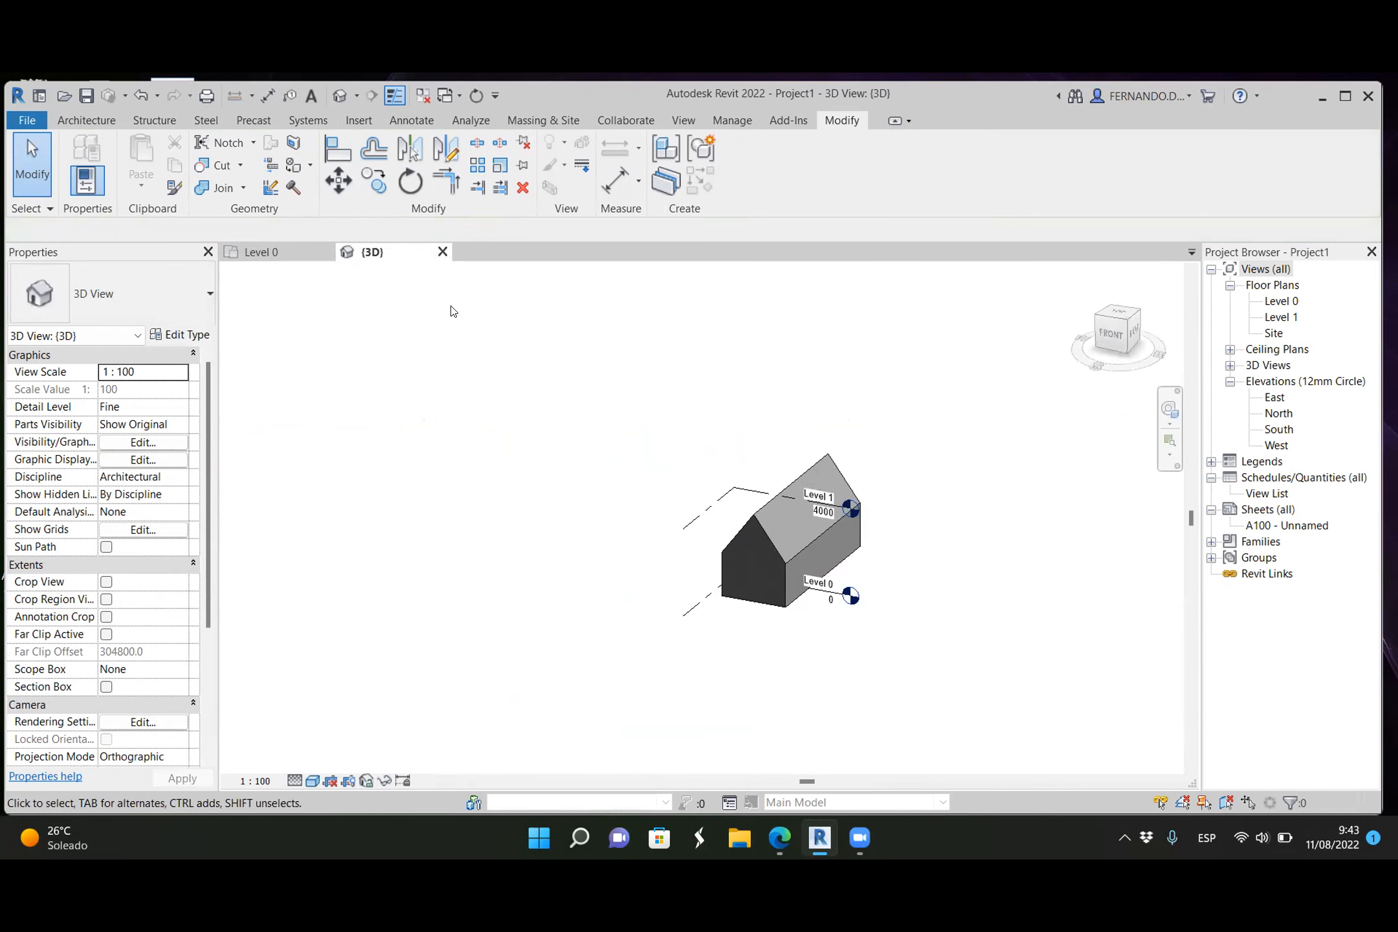
scroll(725, 561, up, 5)
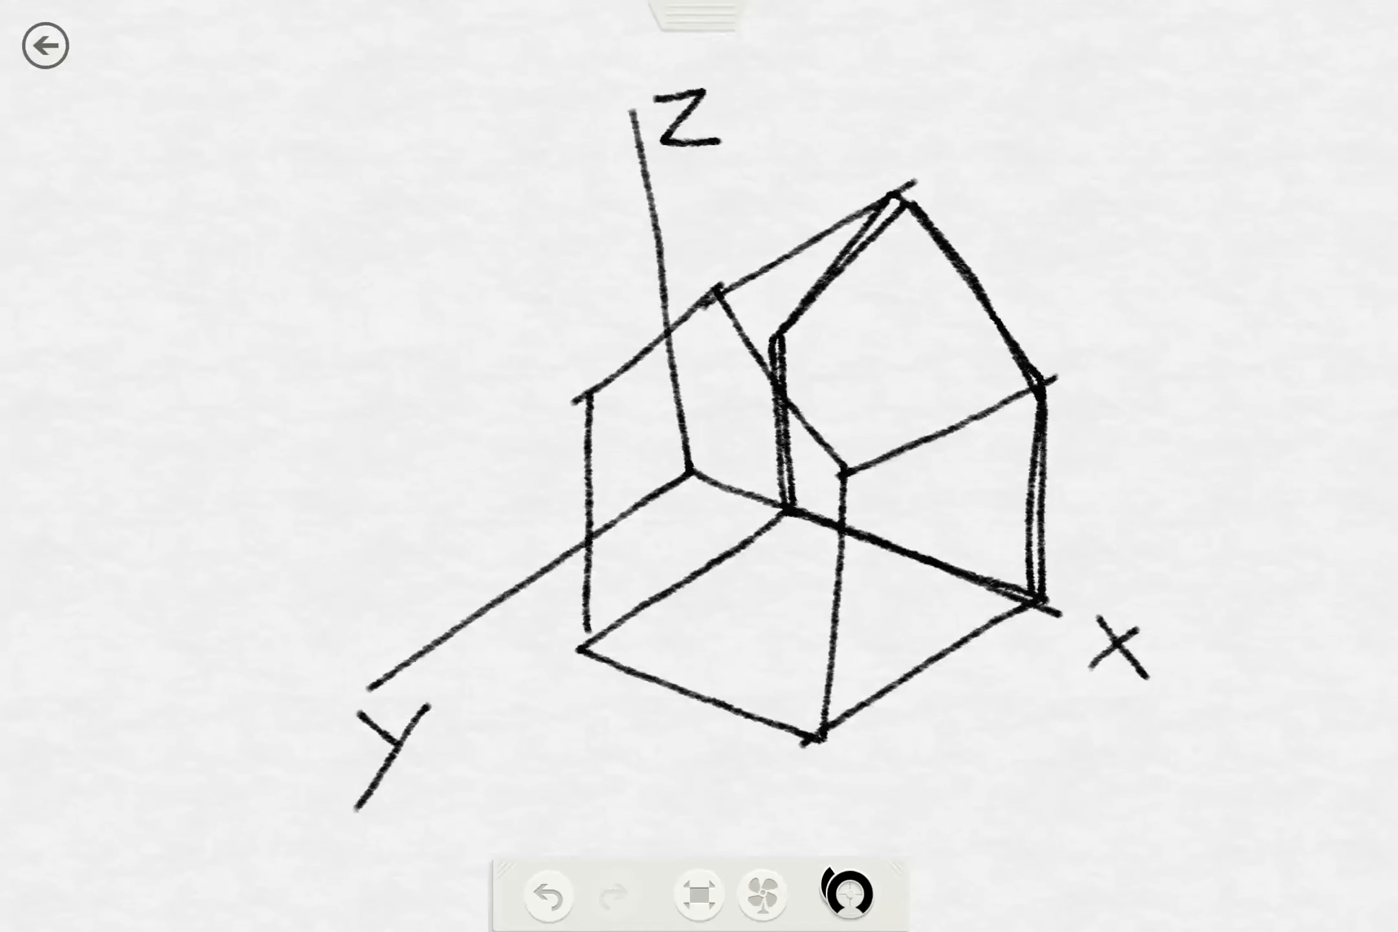
key(super+z)
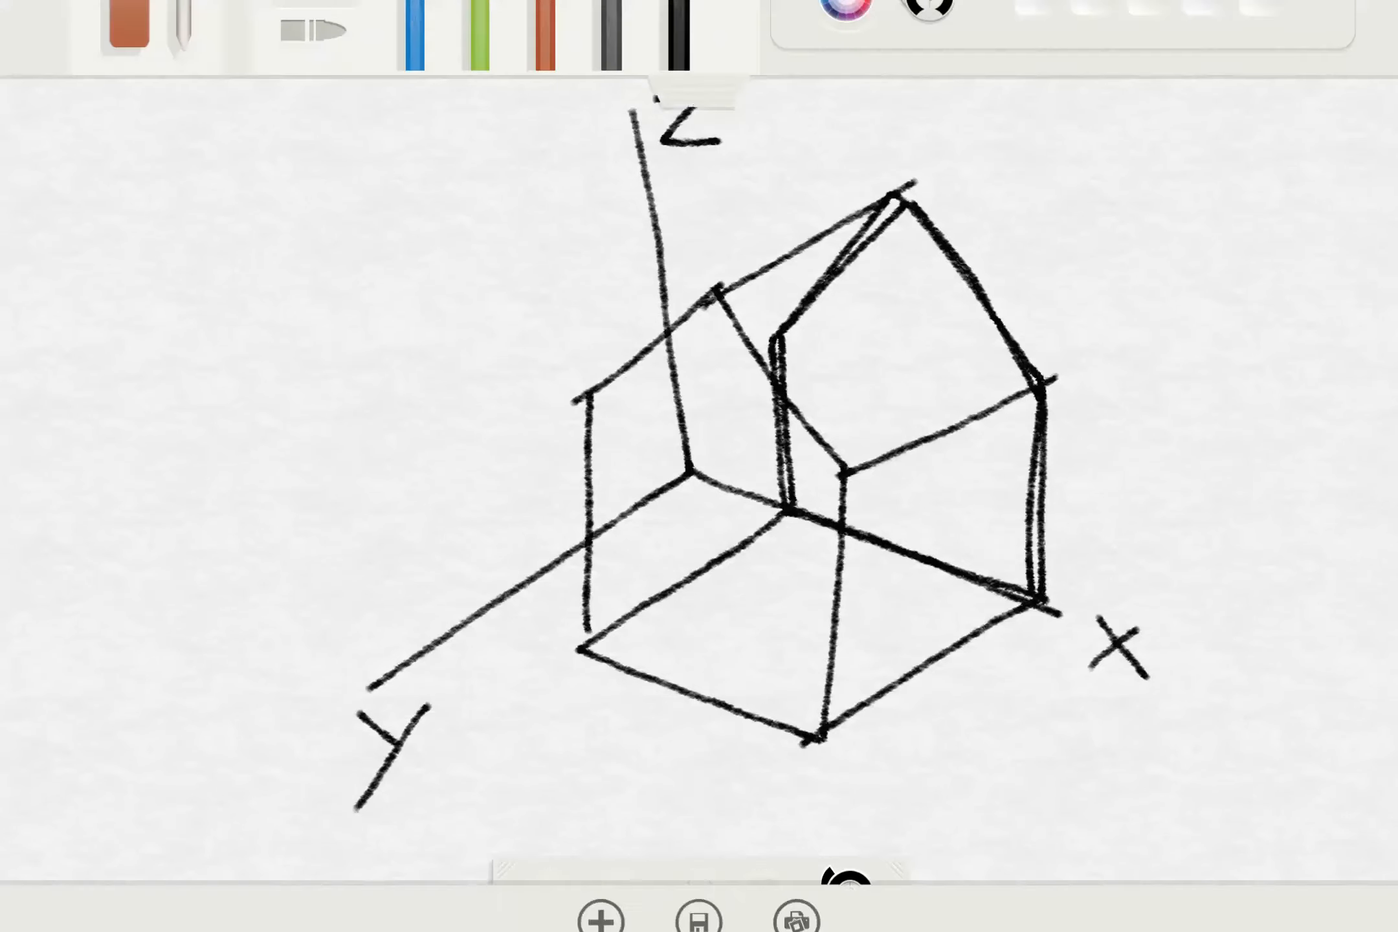
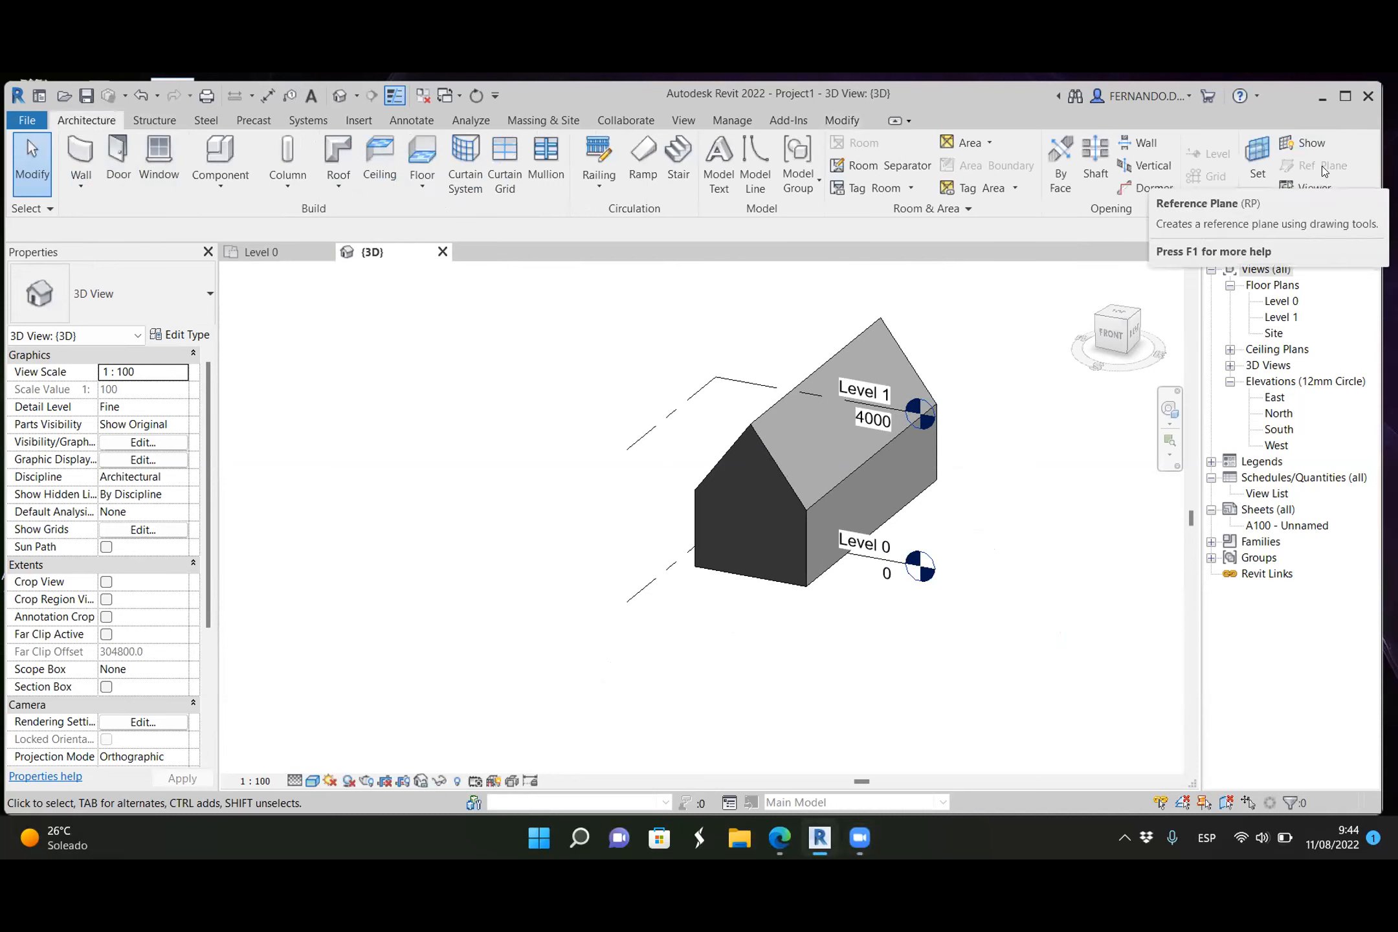
Step: In the Level 0 plan, draw a horizontal reference plane along the solid's front edge and extend both ends to match the existing reference plane
click(279, 254)
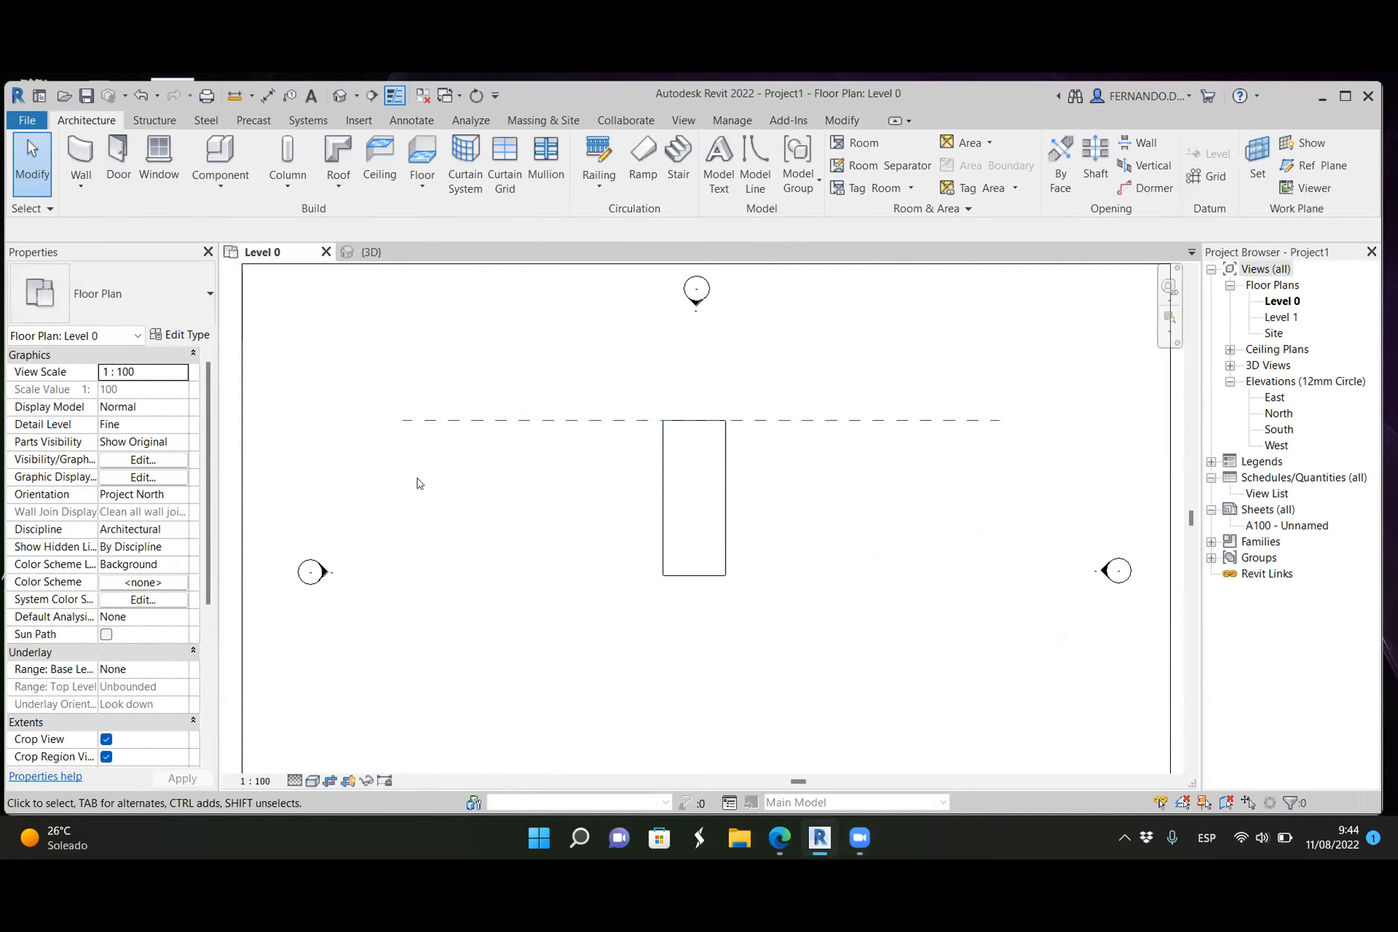
click(1313, 167)
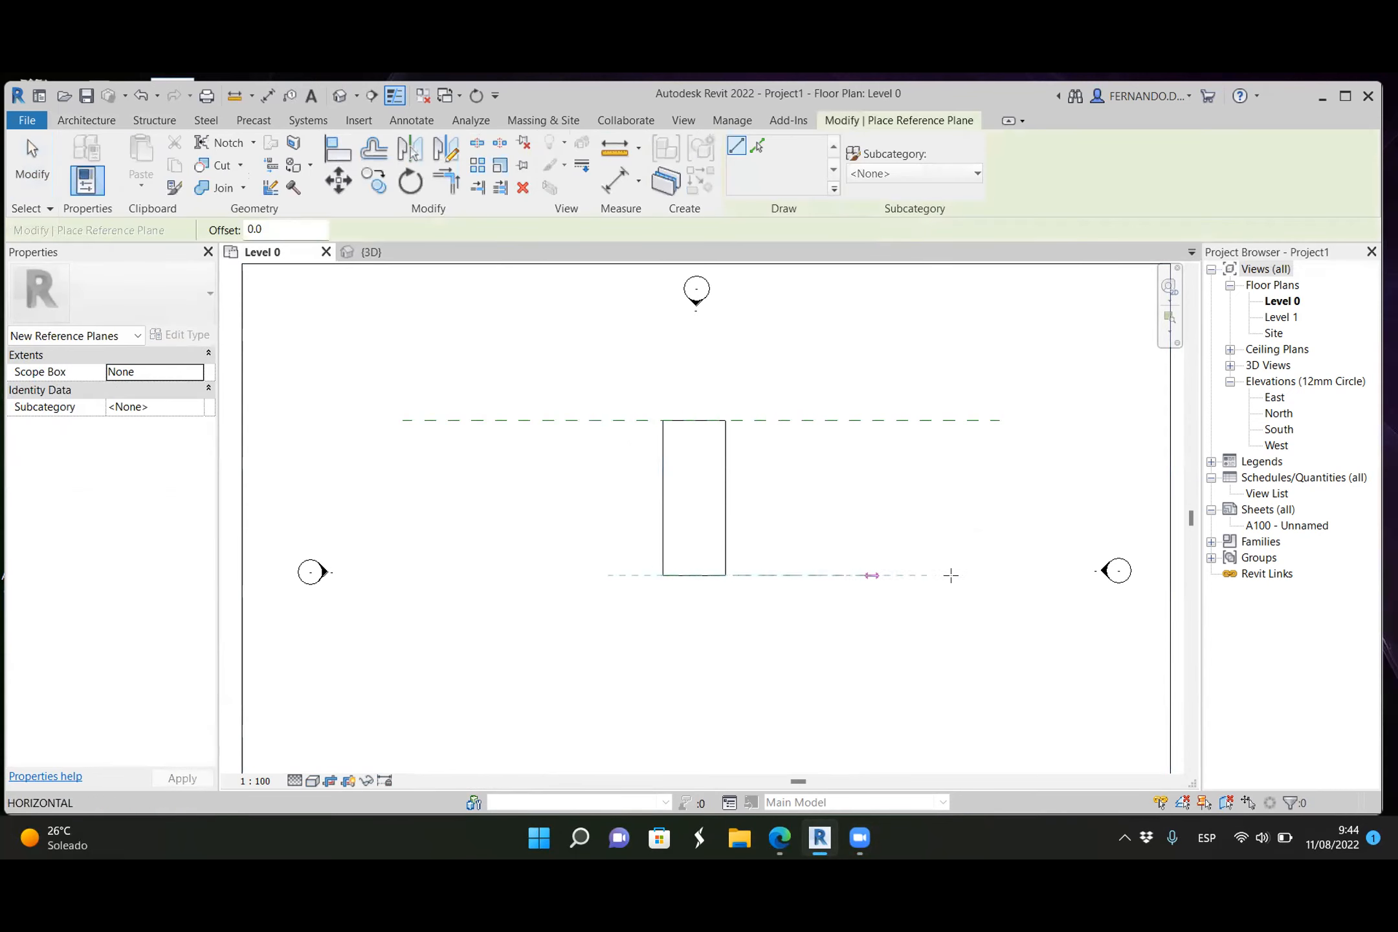
click(1000, 575)
key(Escape)
key(Escape)
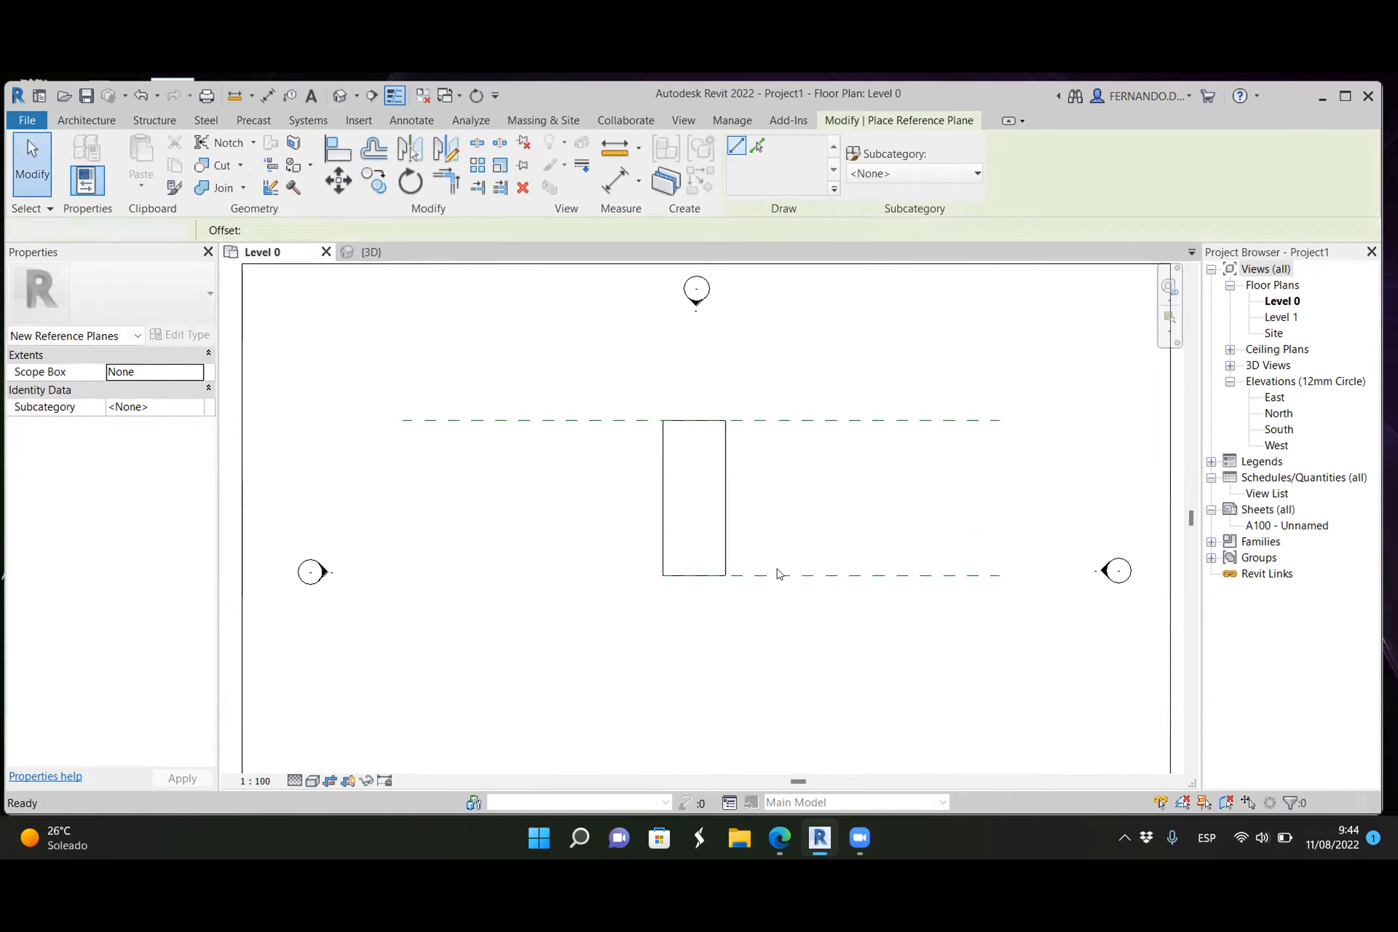
click(799, 575)
drag(663, 574, 402, 575)
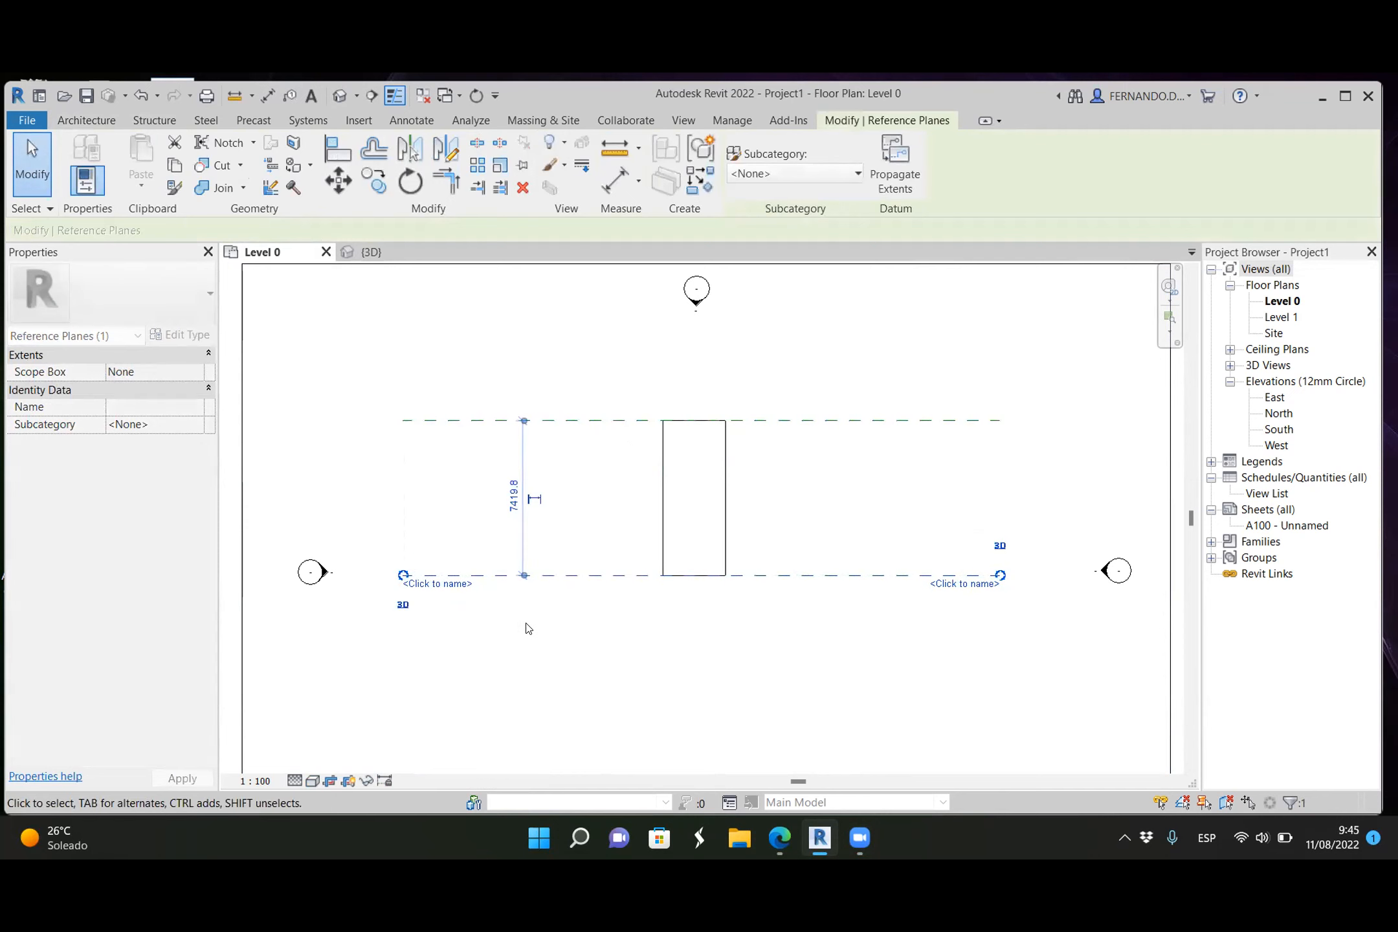
click(578, 471)
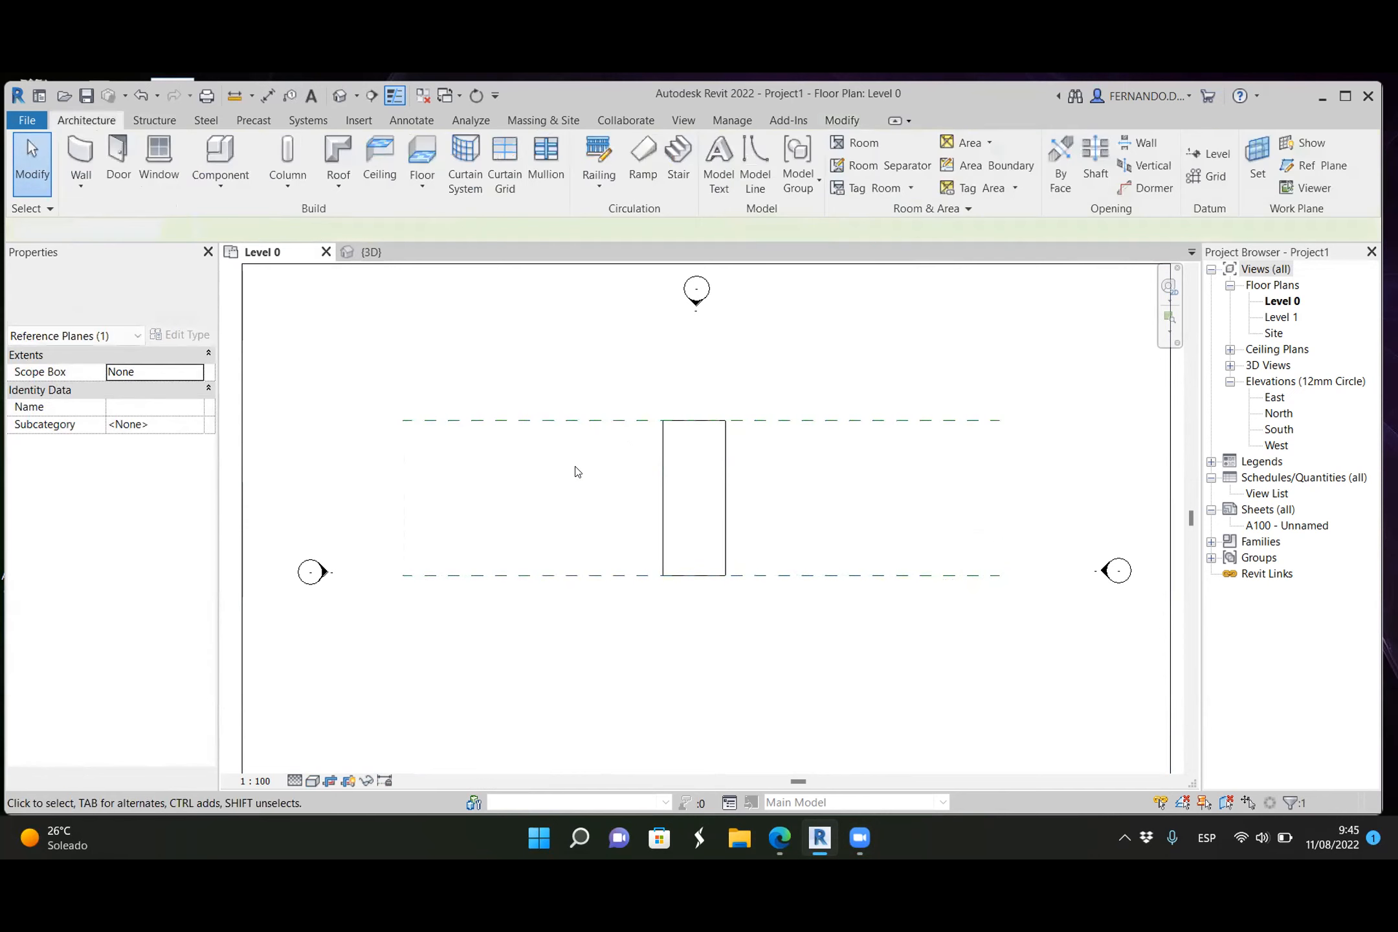
Step: Name the new reference plane along the solid's front edge Refplane02
click(478, 575)
scroll(462, 543, up, 1)
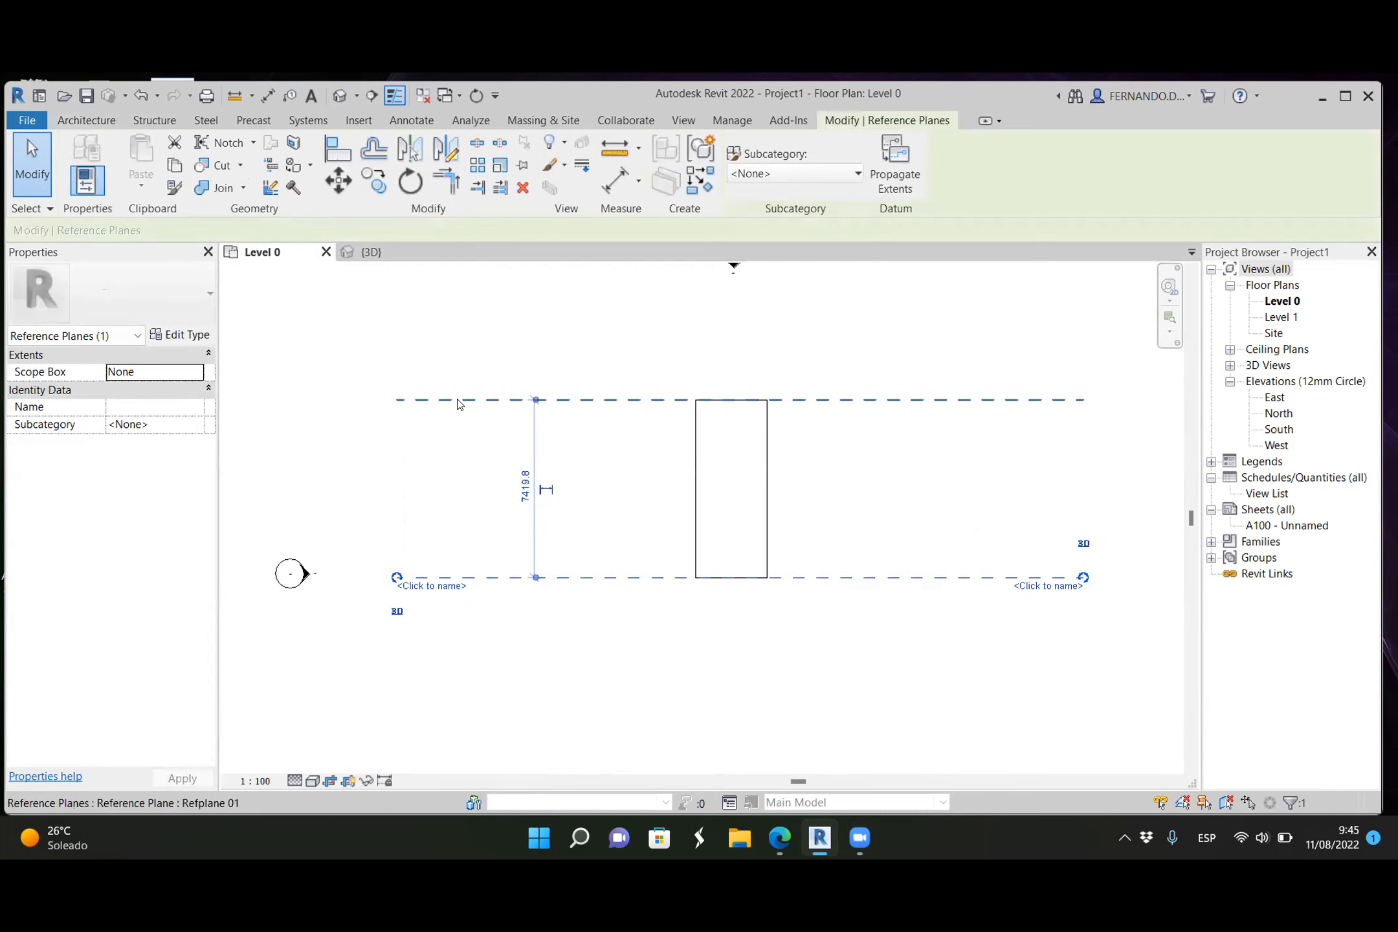
click(457, 401)
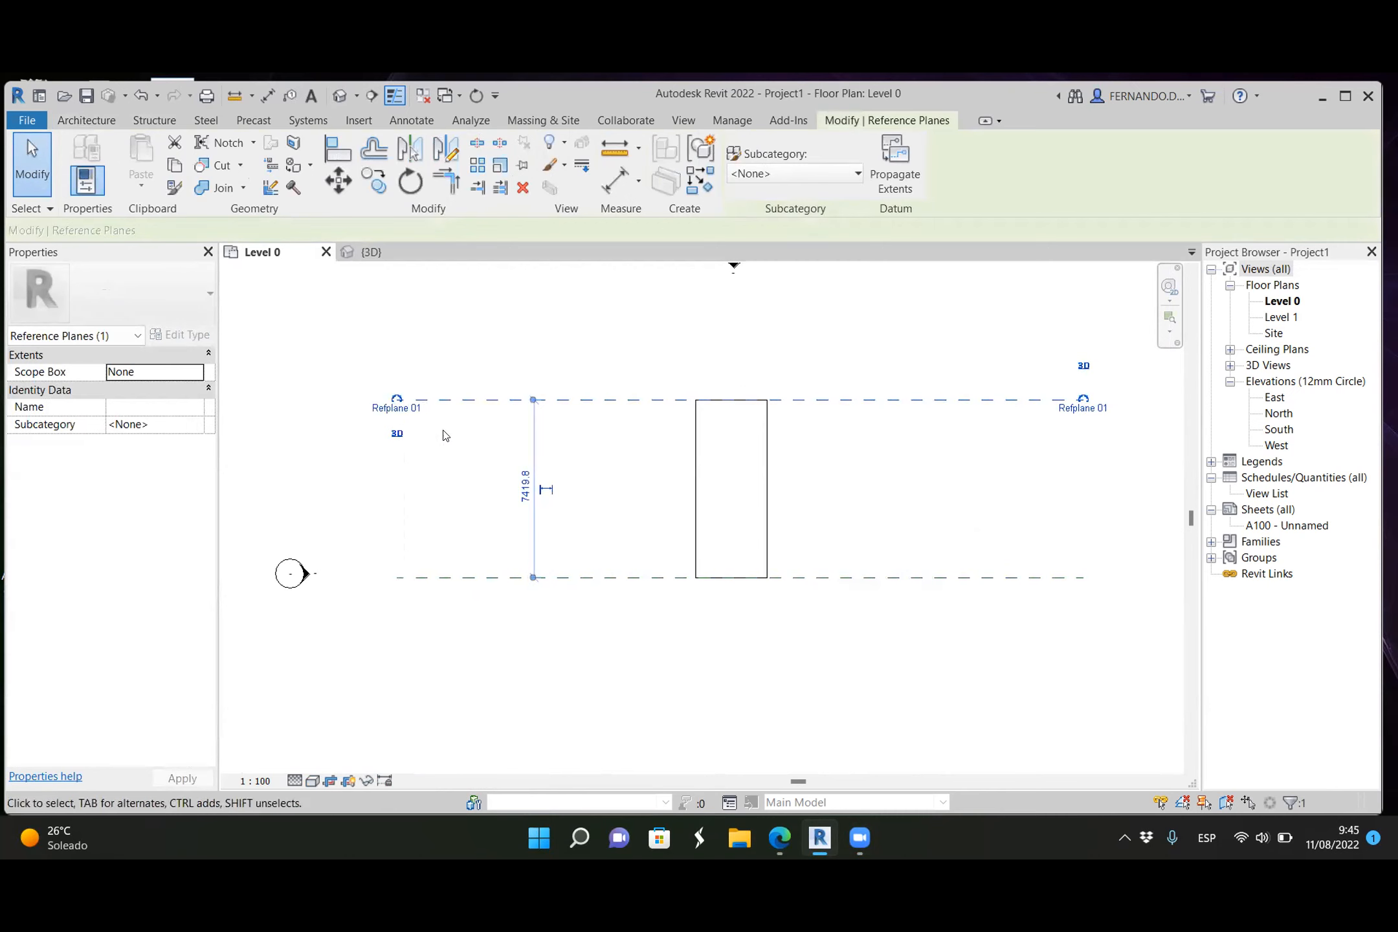
click(473, 579)
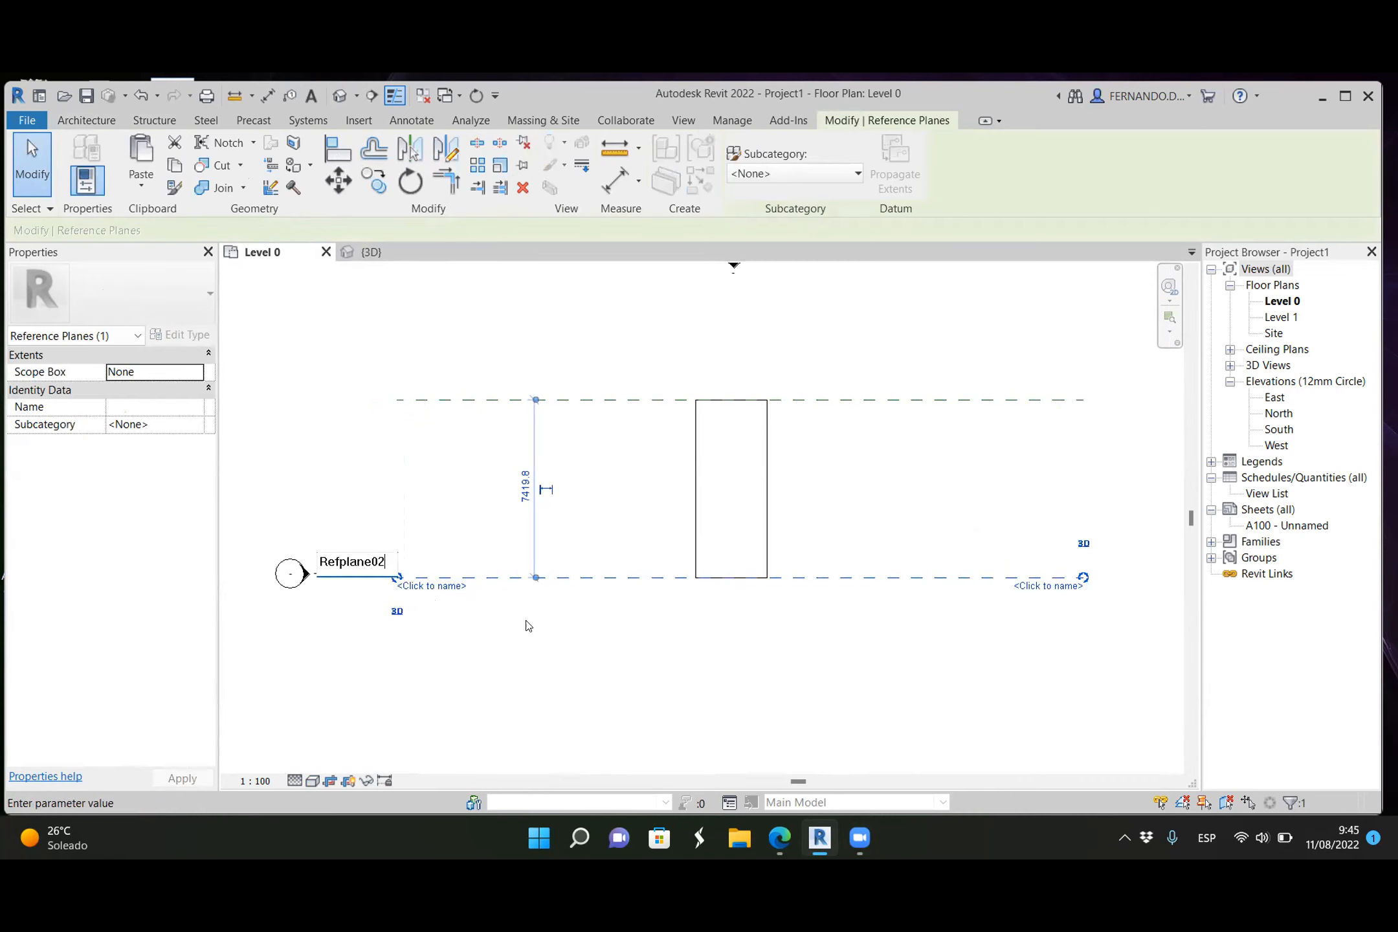
text(Refplane02)
key(Return)
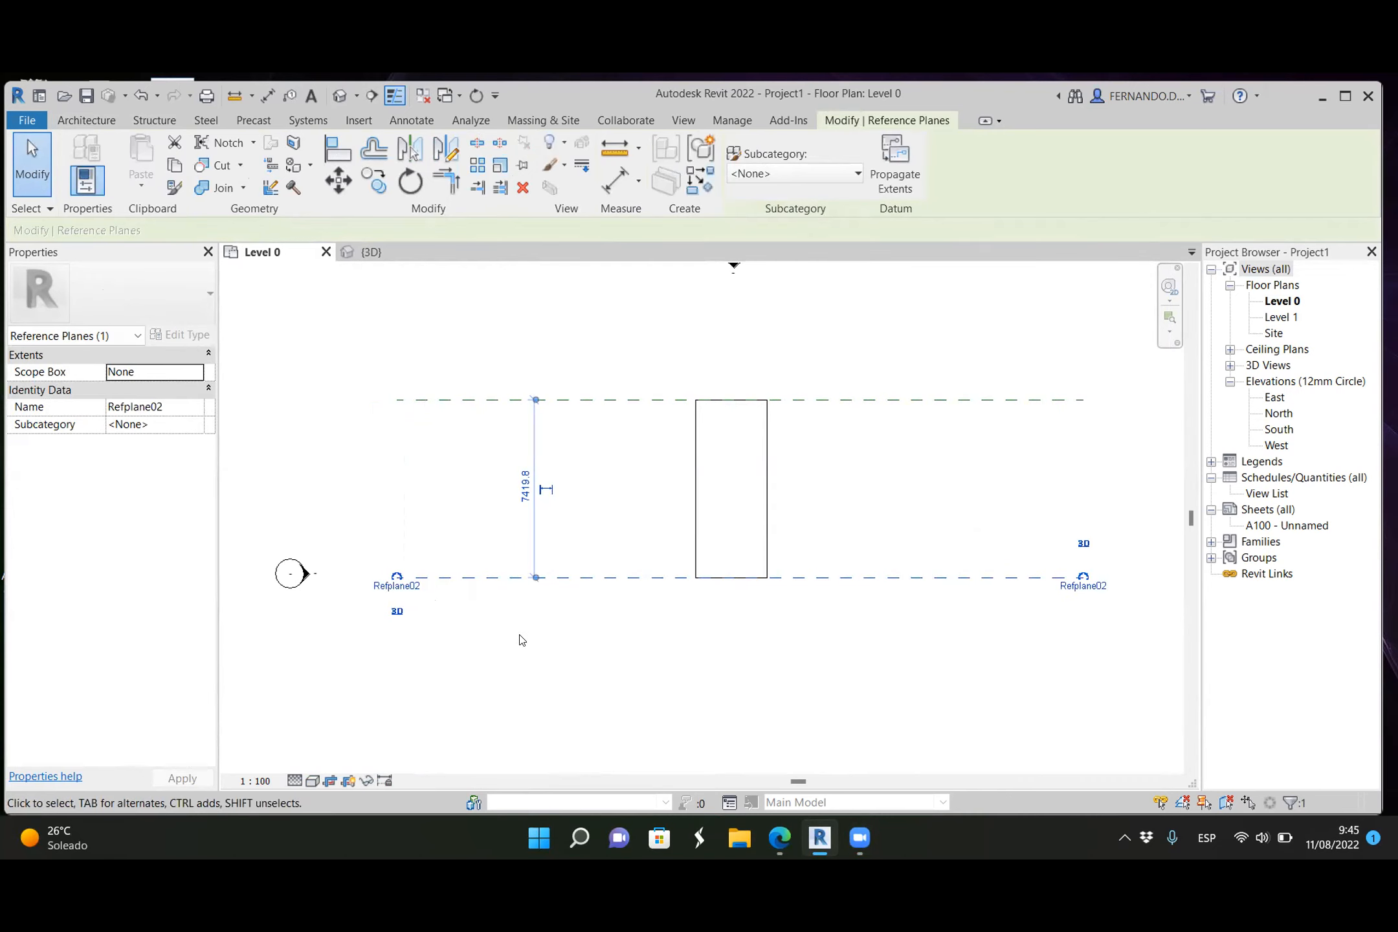
Step: In the 3D view, start a new in-place model in the Walls category with the name Walls 2
click(370, 252)
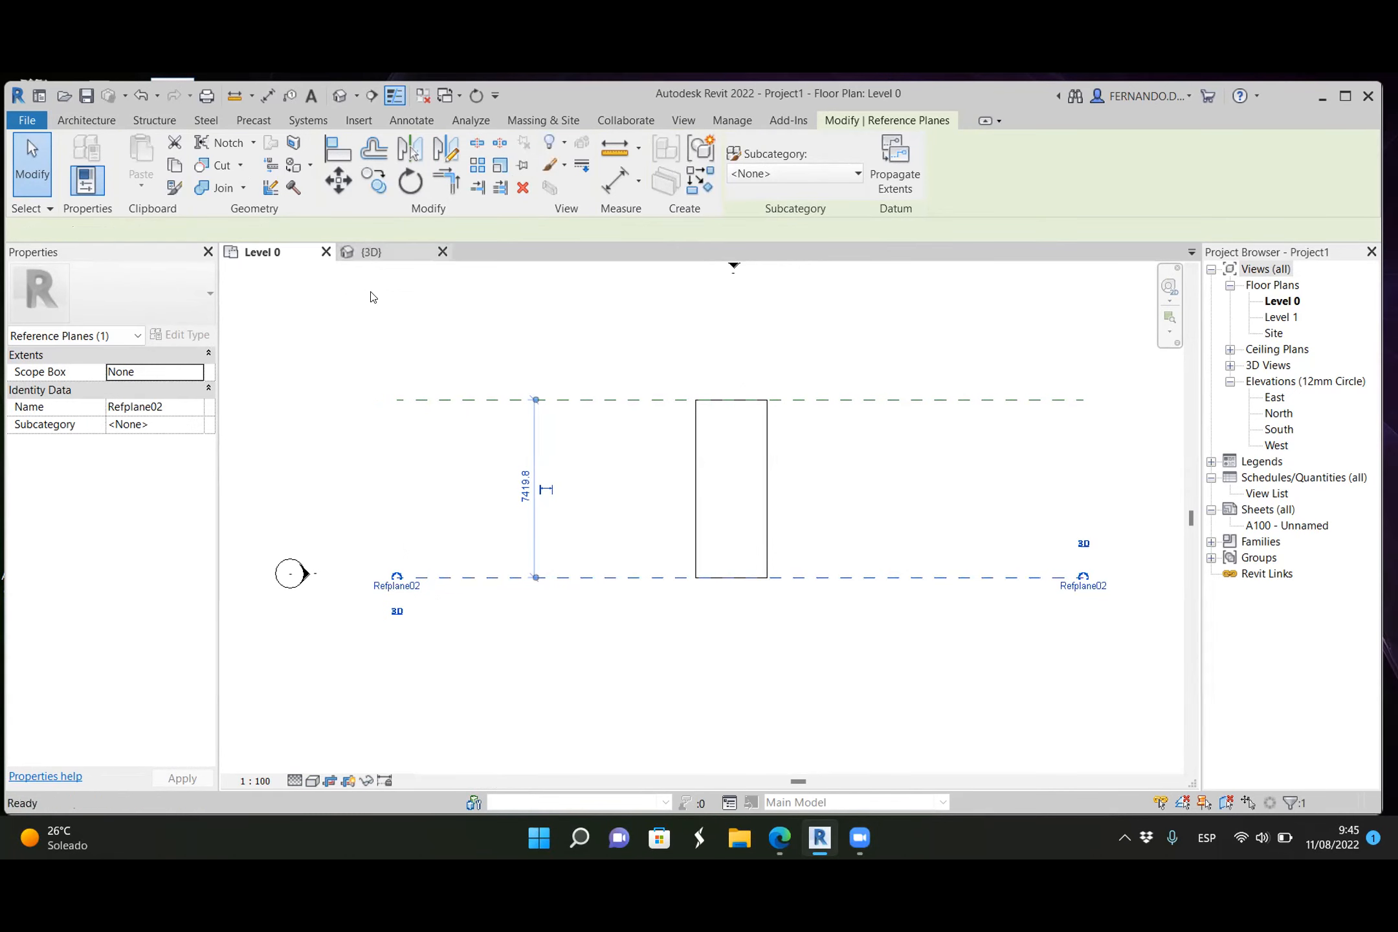
scroll(1092, 457, up, 2)
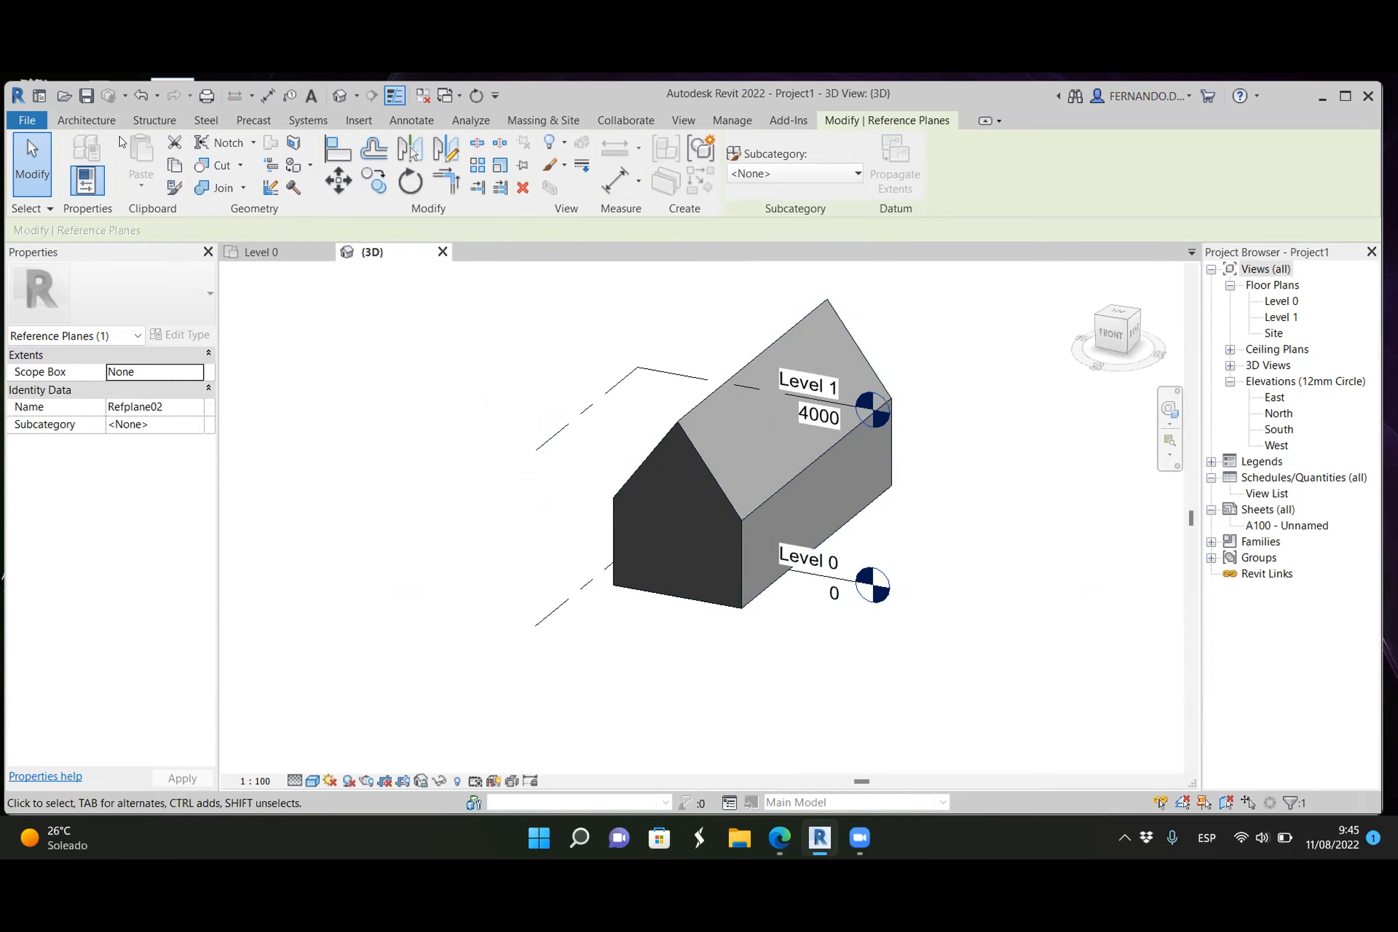
click(86, 120)
click(221, 184)
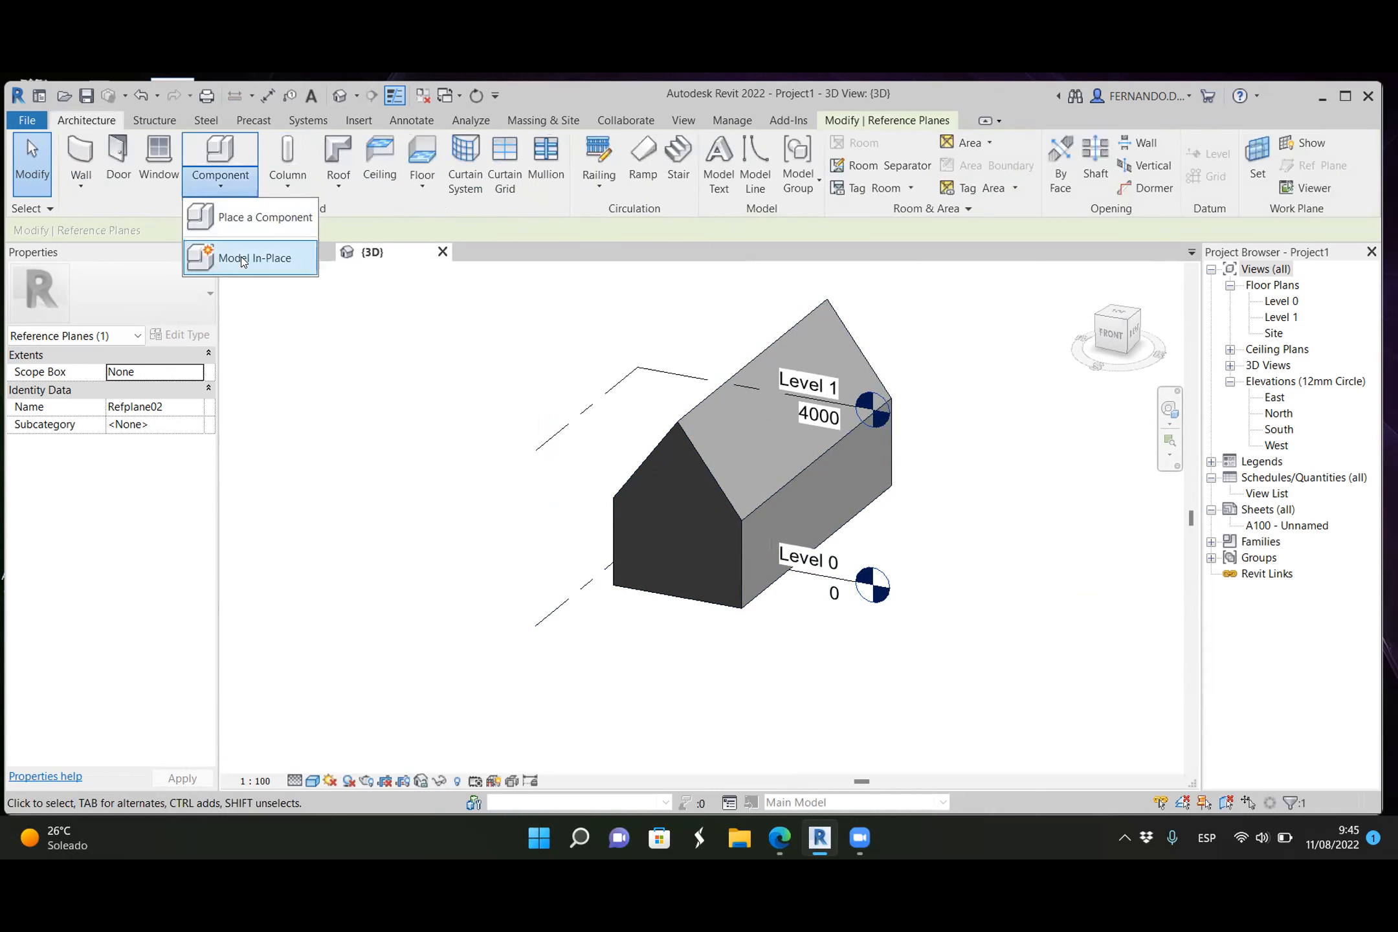
click(241, 257)
scroll(792, 353, down, 15)
click(706, 655)
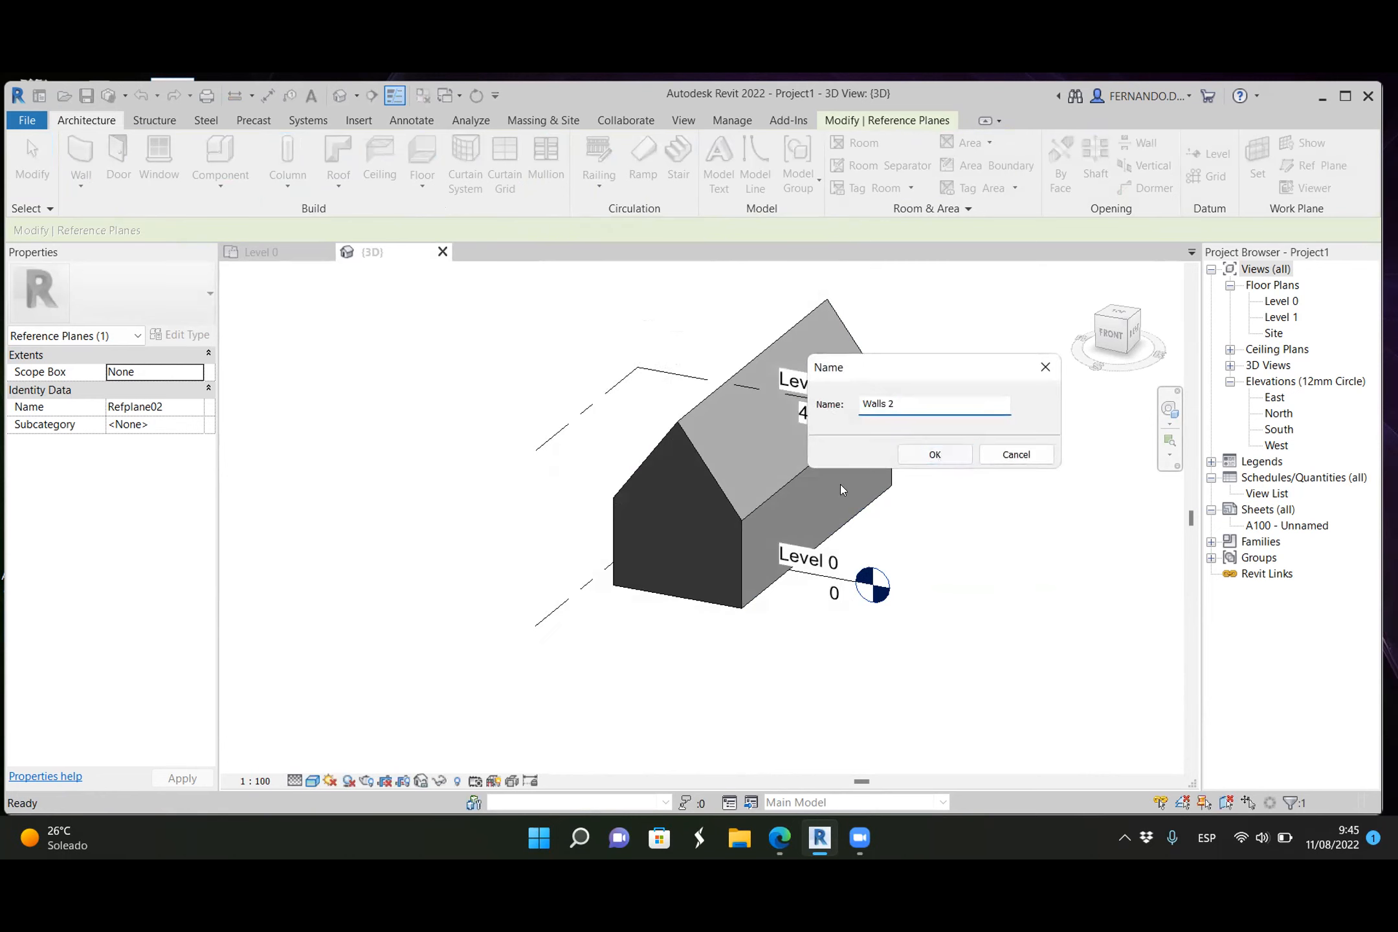
click(934, 455)
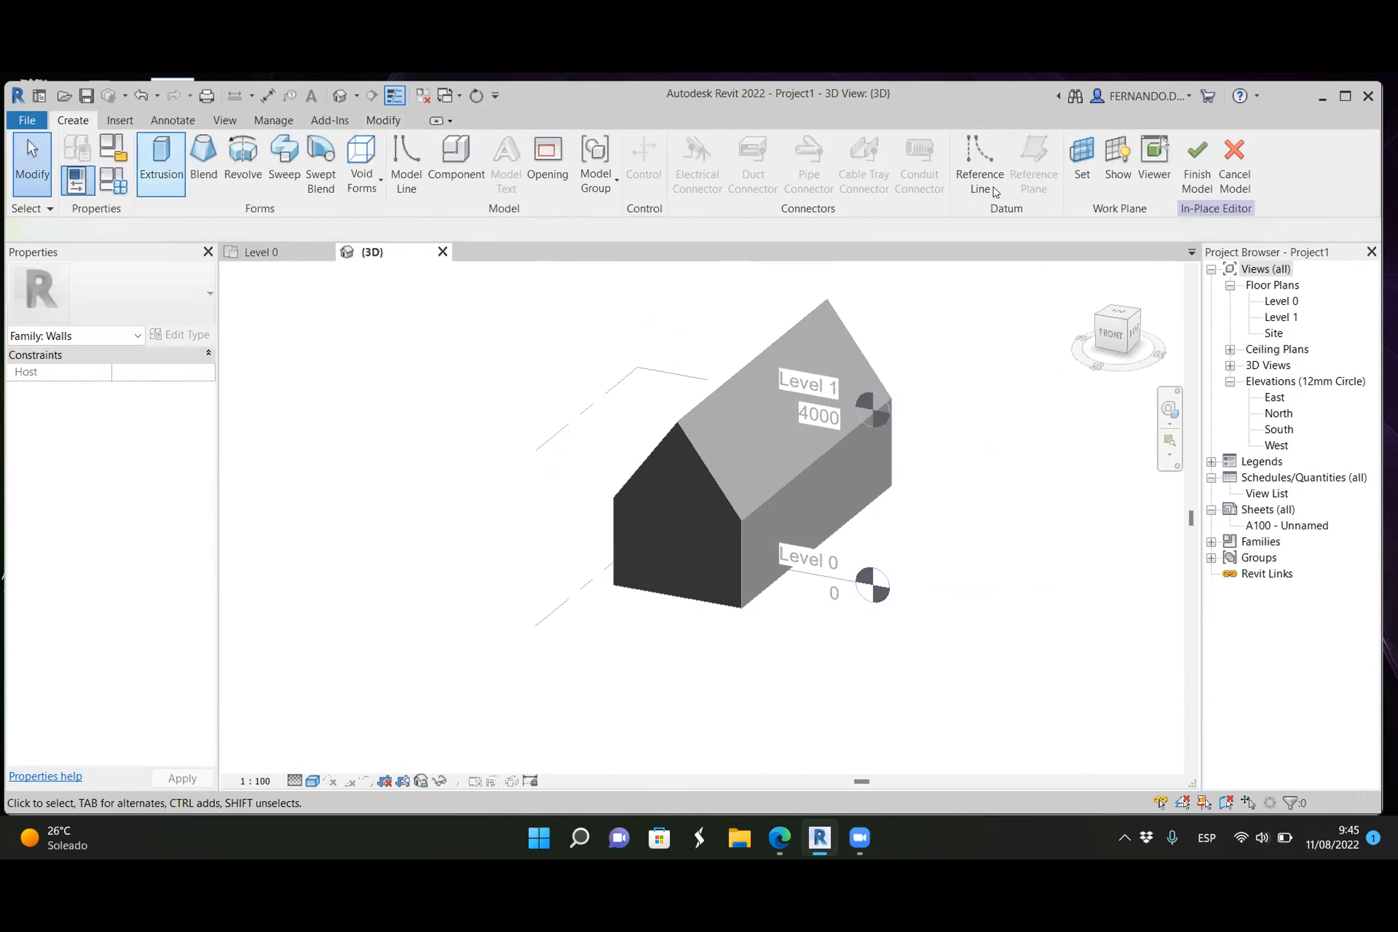
Step: Set the work plane to the reference plane Refplane02
click(1086, 160)
click(379, 472)
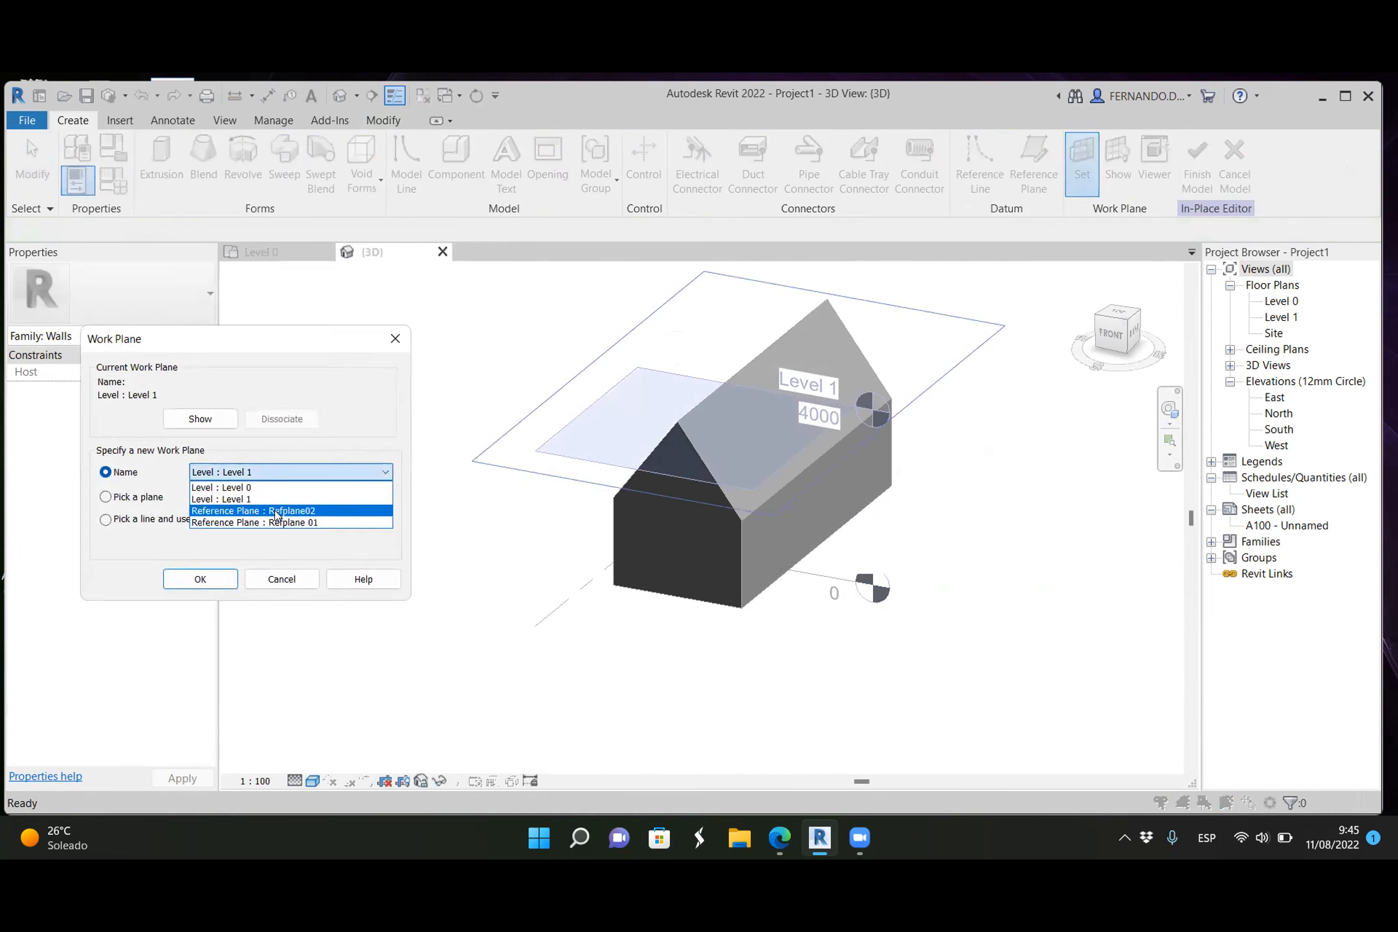
click(276, 512)
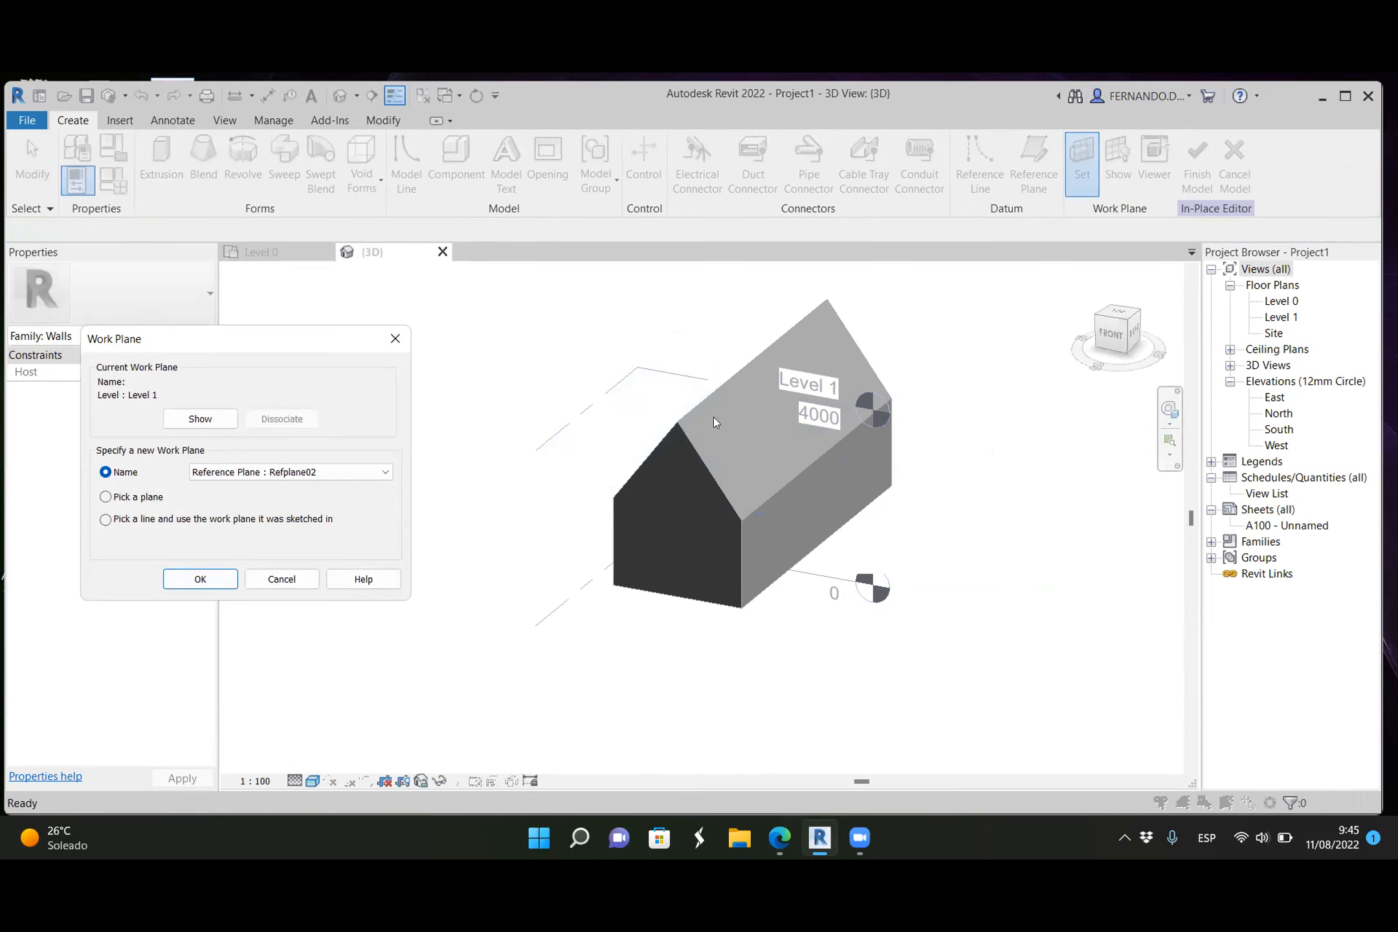
click(200, 579)
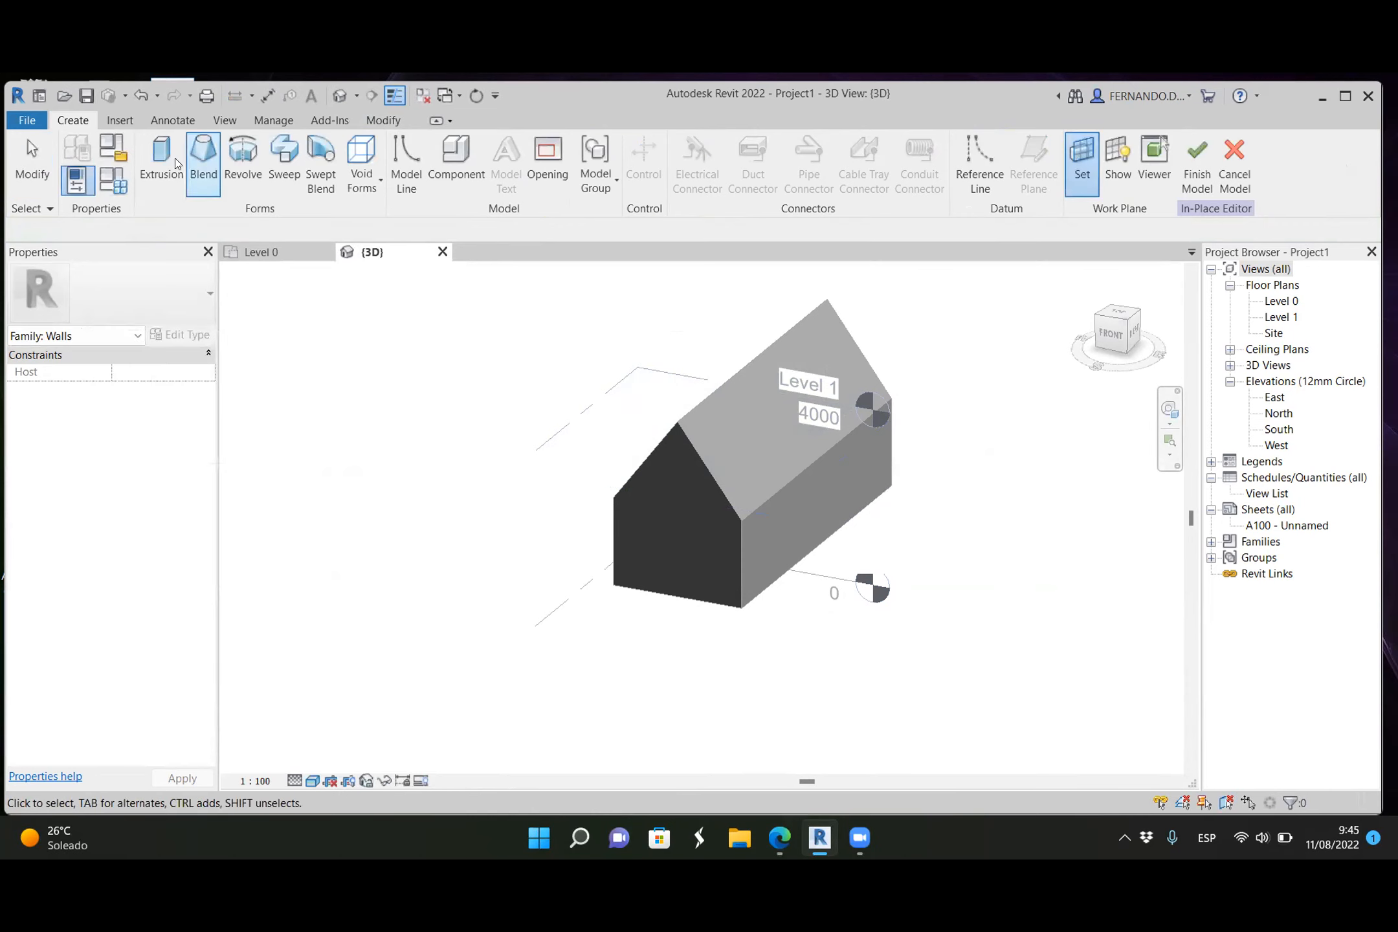
Step: Start an extrusion and sketch a vertical line from the gabled front face's lower-left corner to about halfway up its side edge
click(161, 161)
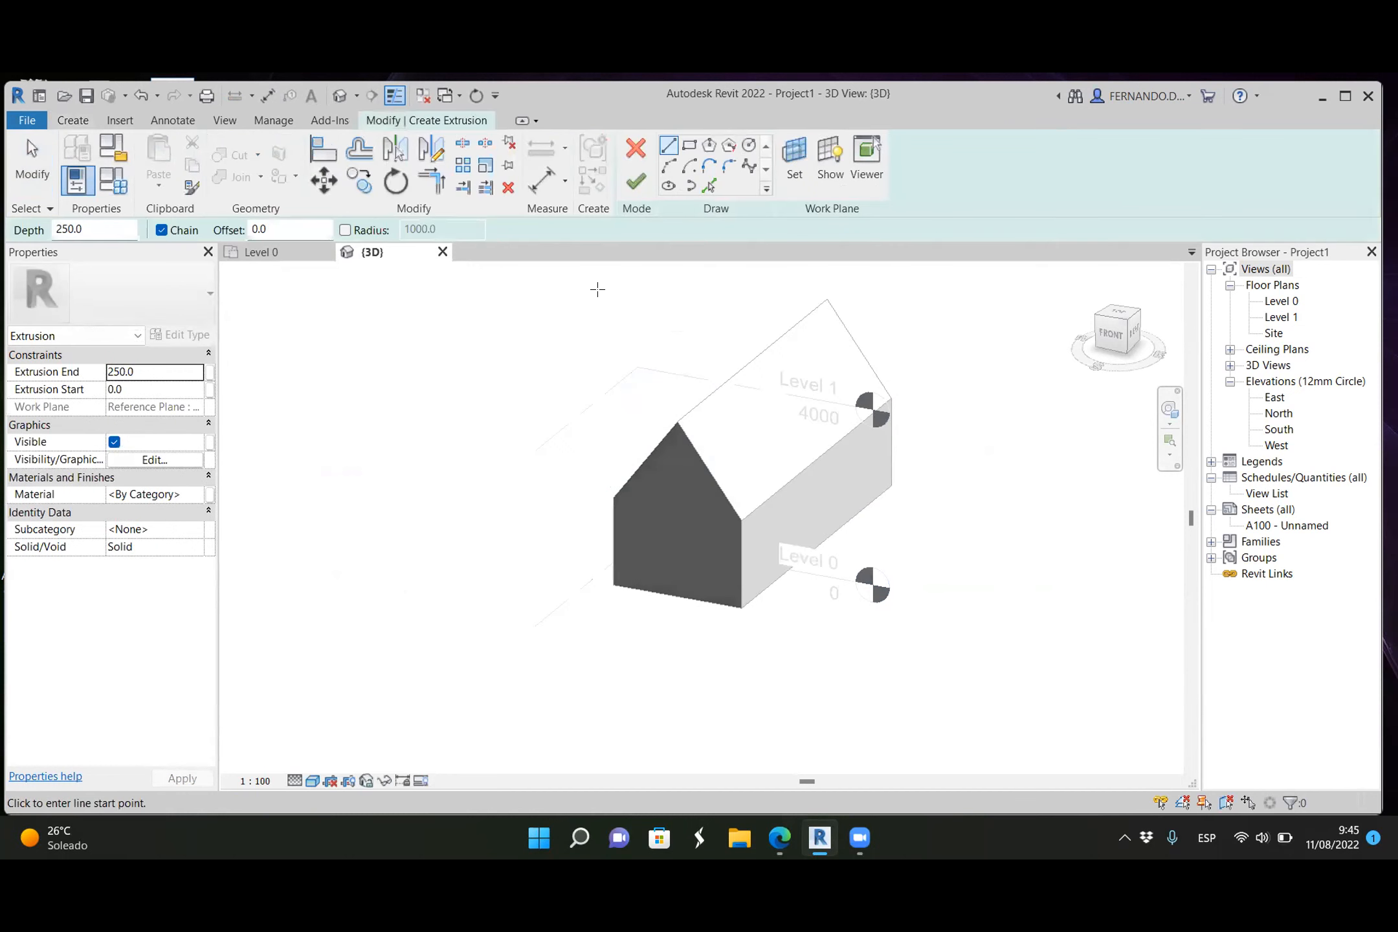
scroll(613, 585, up, 5)
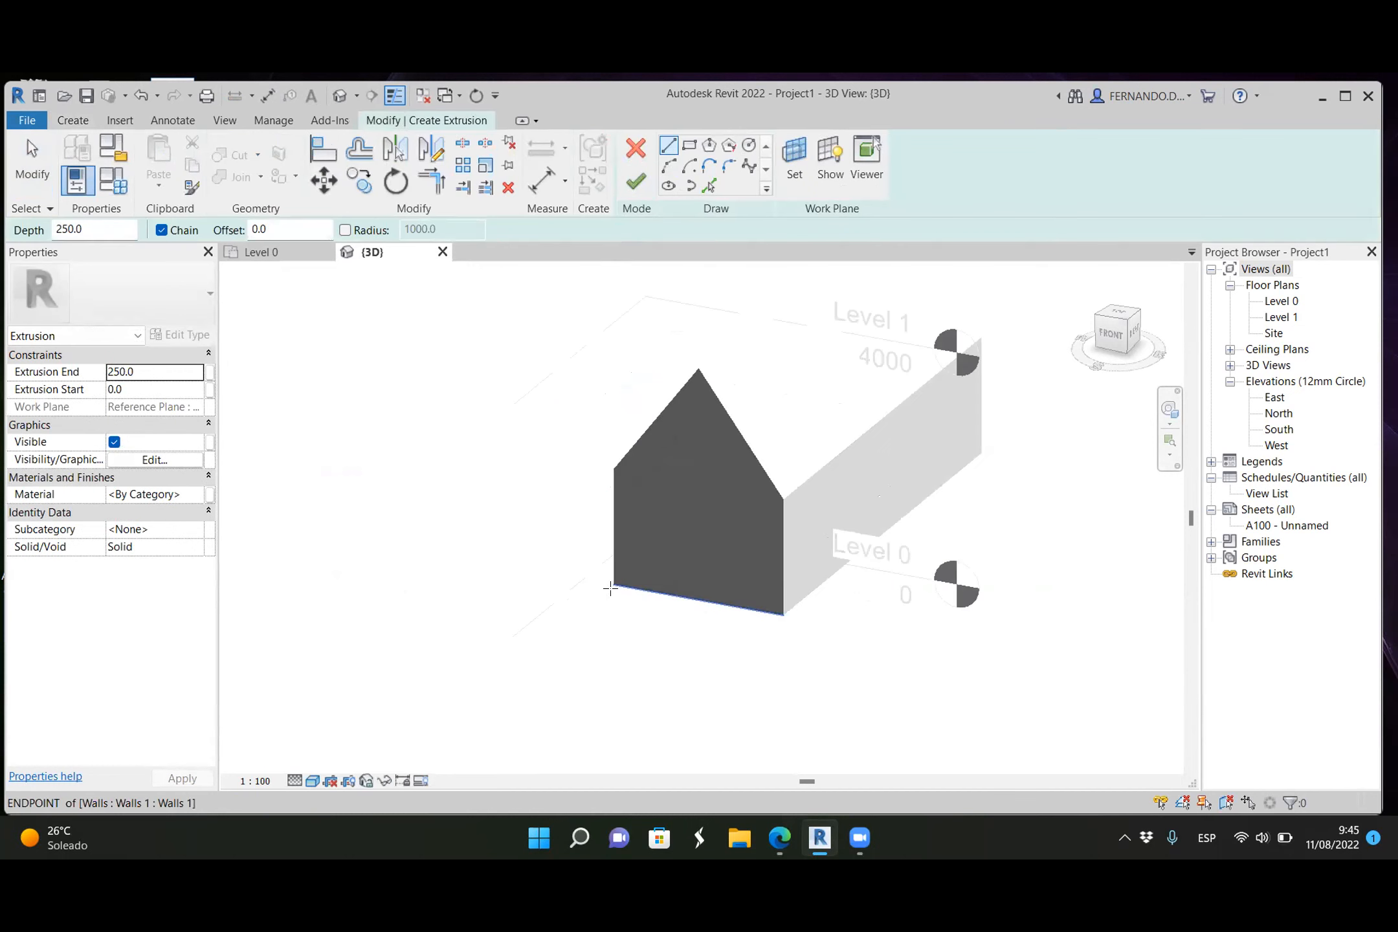
click(613, 585)
click(615, 458)
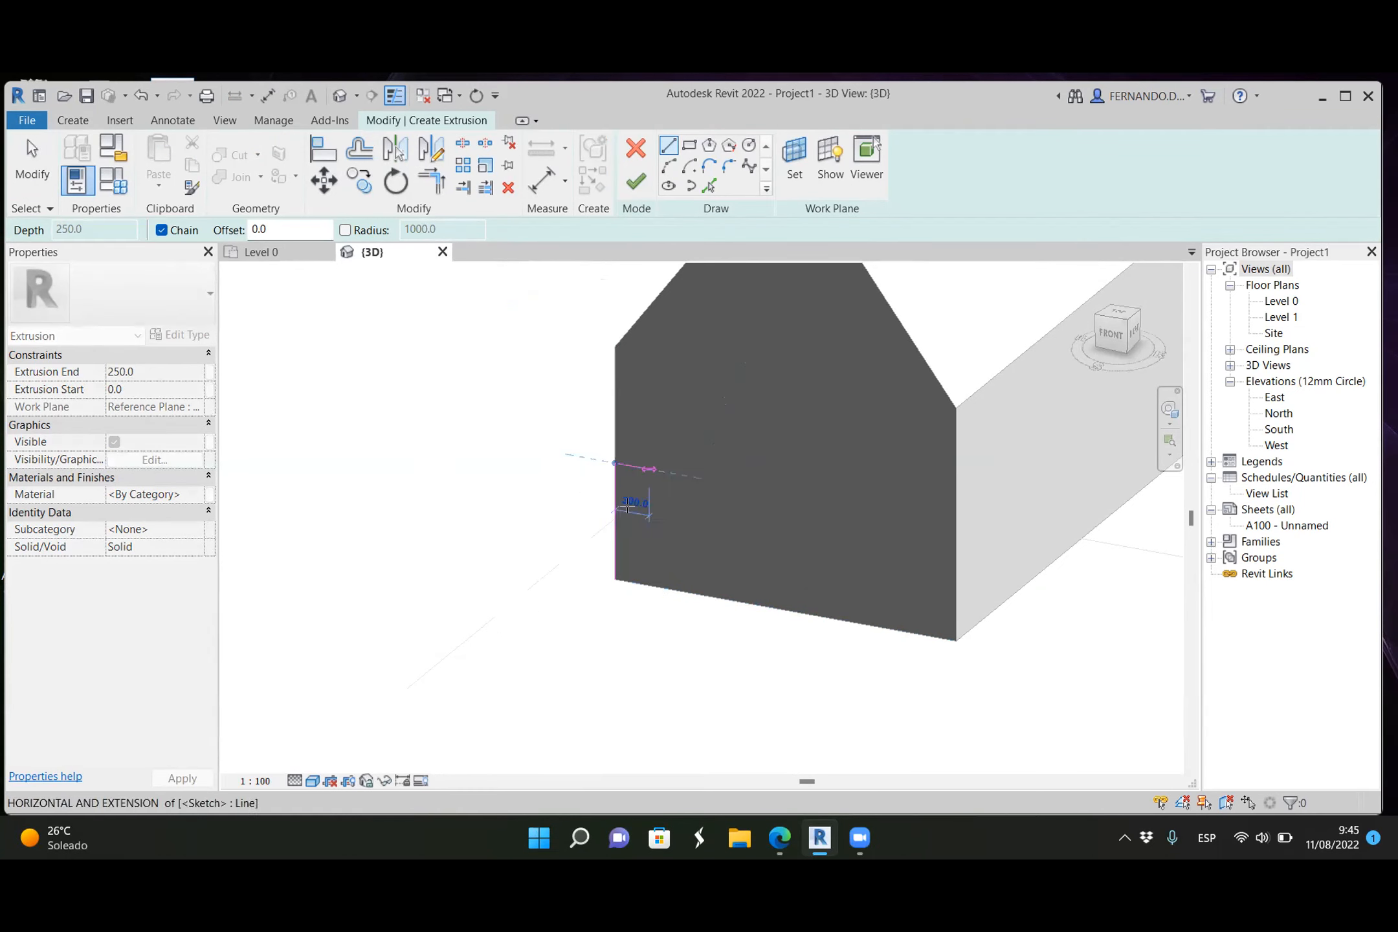
scroll(632, 502, down, 2)
scroll(686, 419, up, 2)
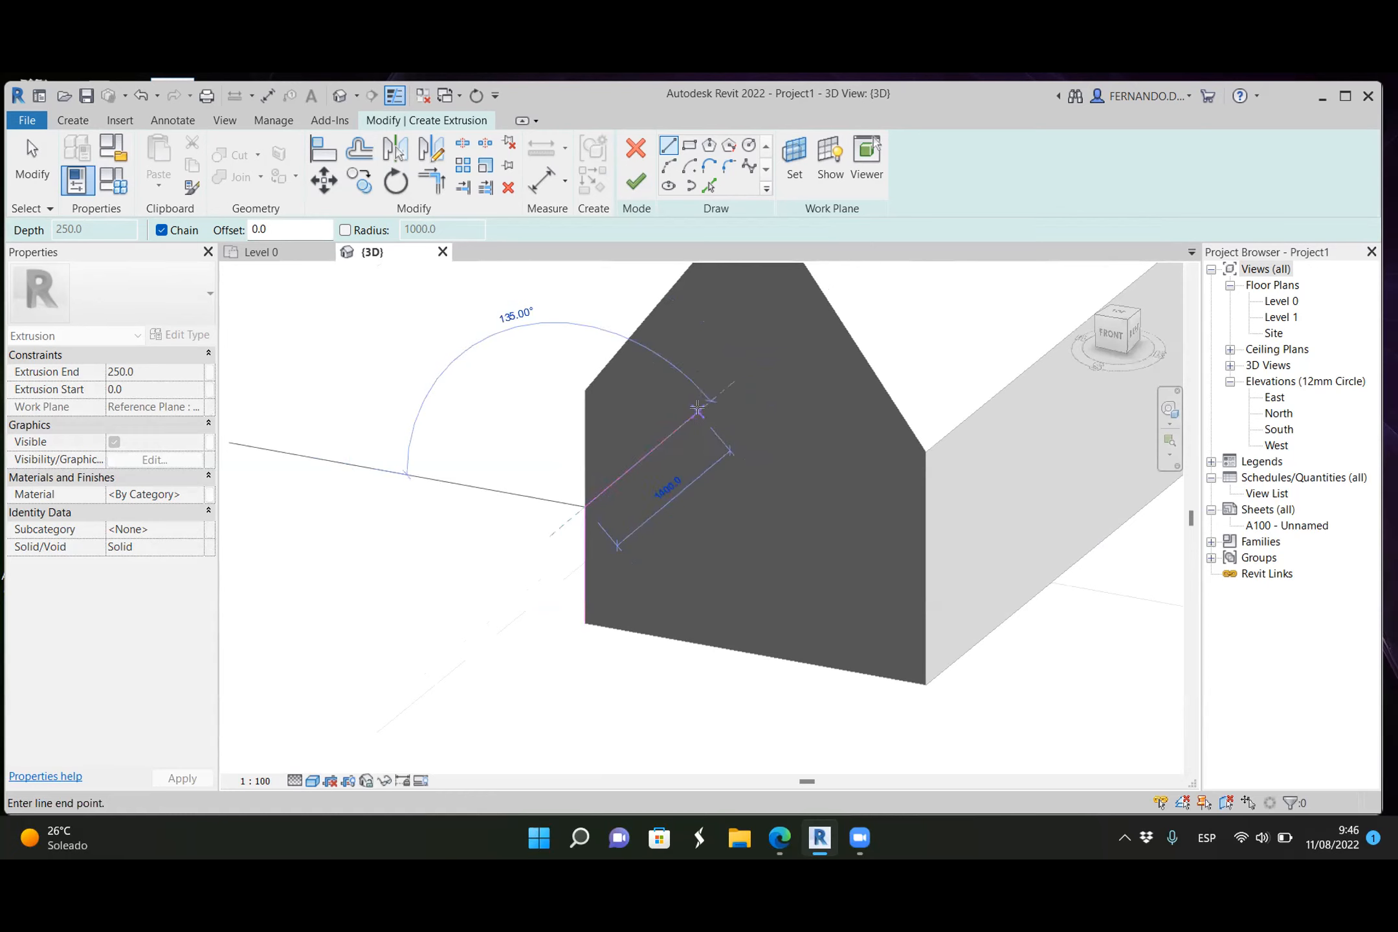
scroll(640, 499, down, 2)
scroll(641, 505, up, 2)
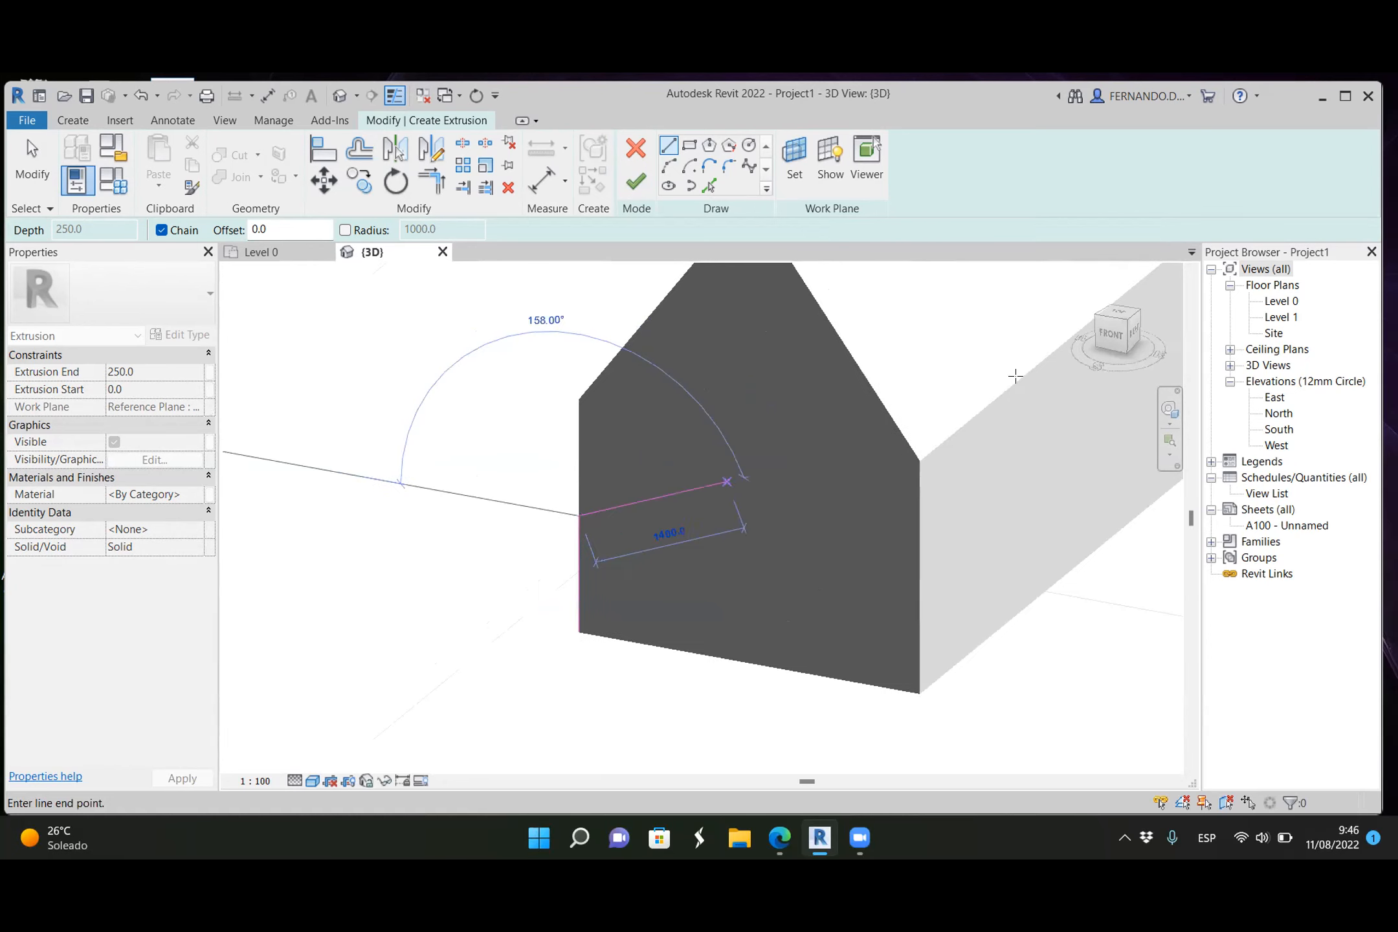
key(Escape)
key(Escape)
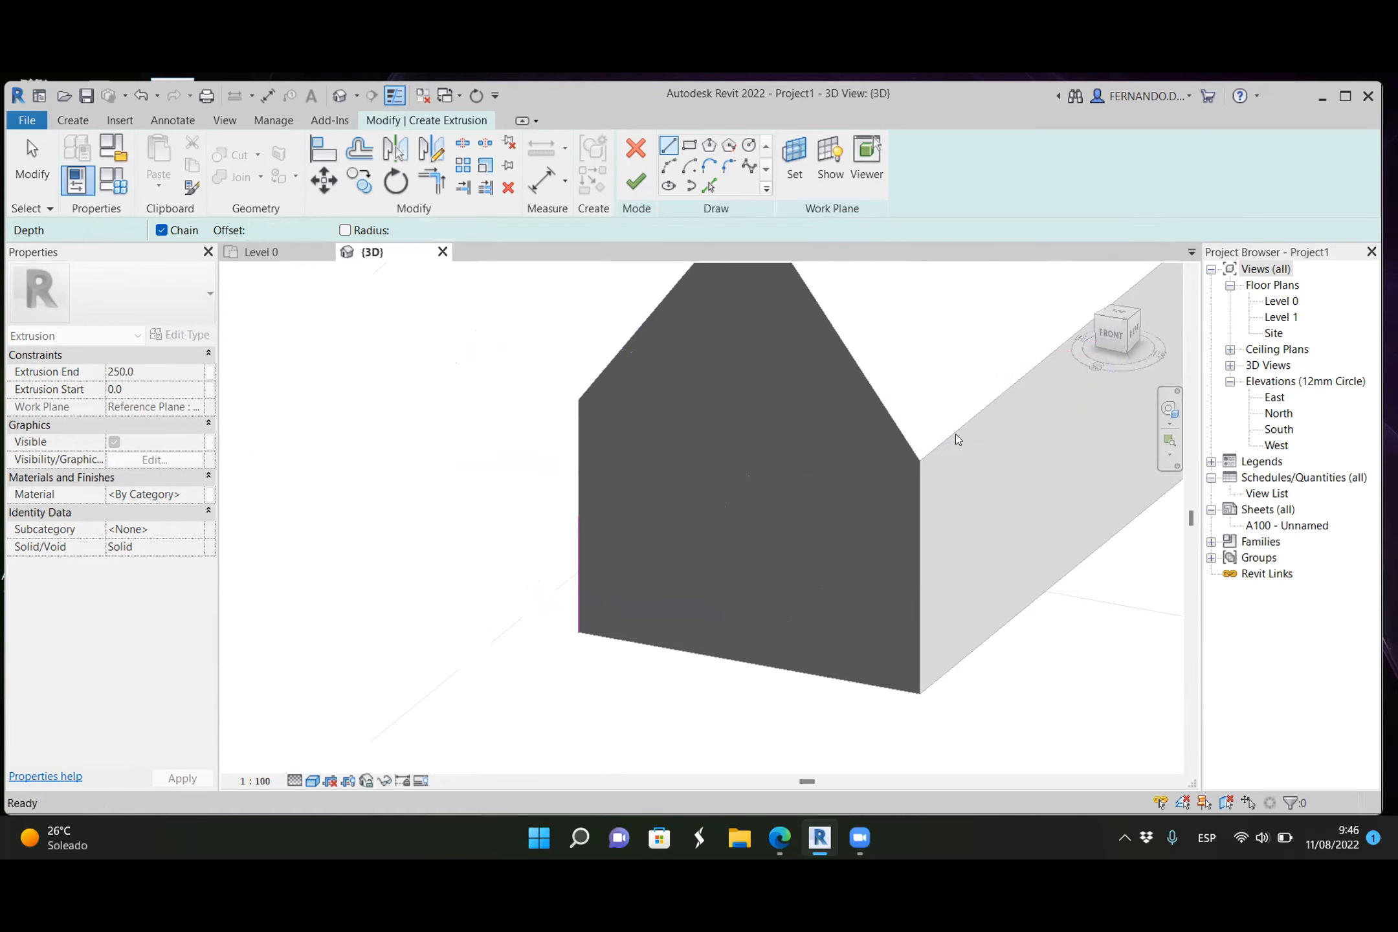
key(Escape)
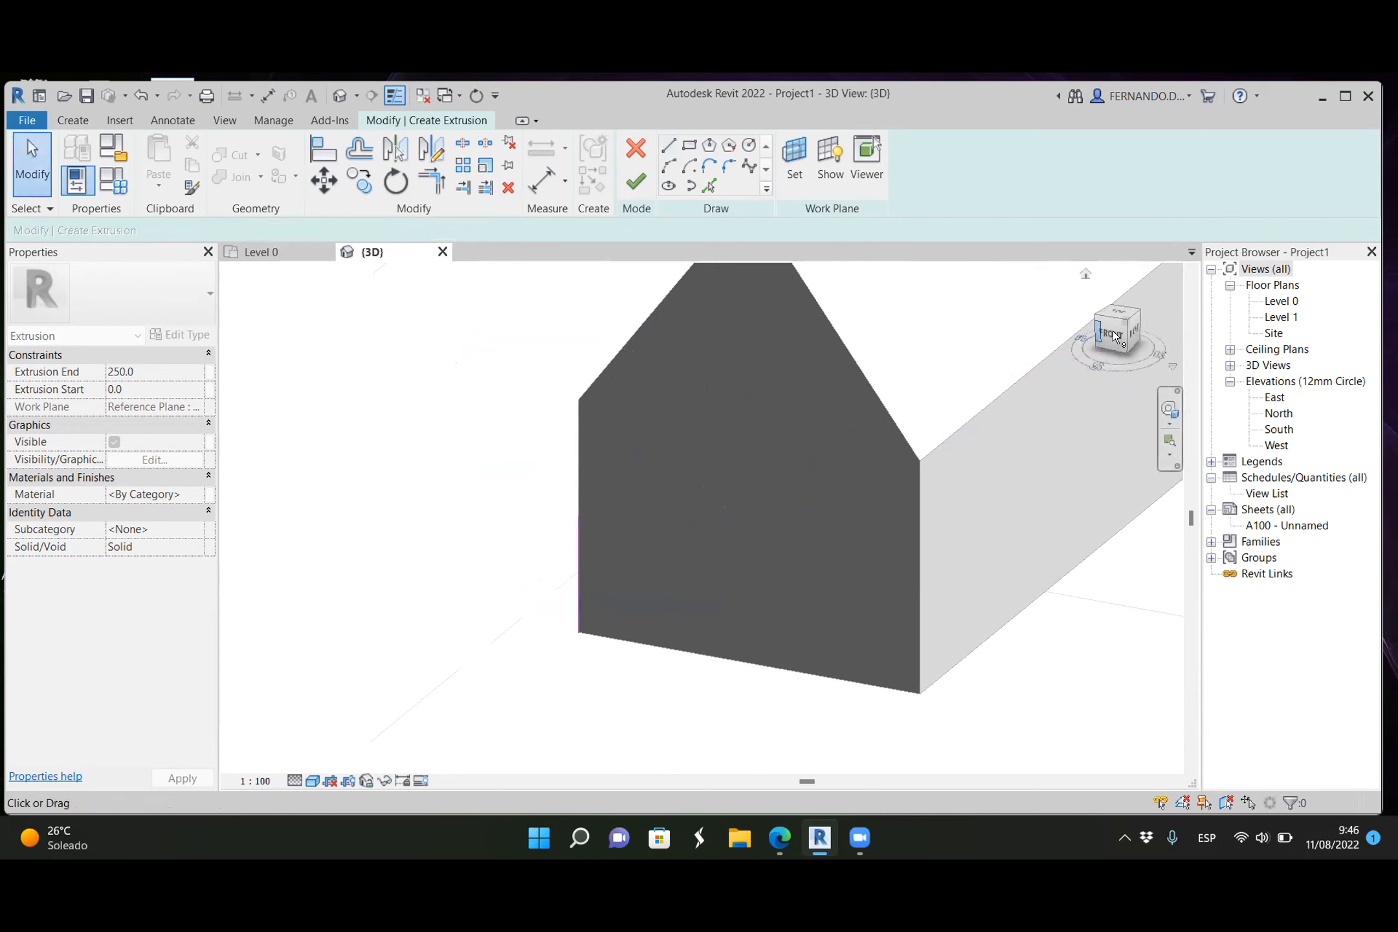
Step: Continue the profile up the front face's left edge to the eave corner and along the left roof slope to about its midpoint
click(1113, 332)
scroll(672, 572, up, 4)
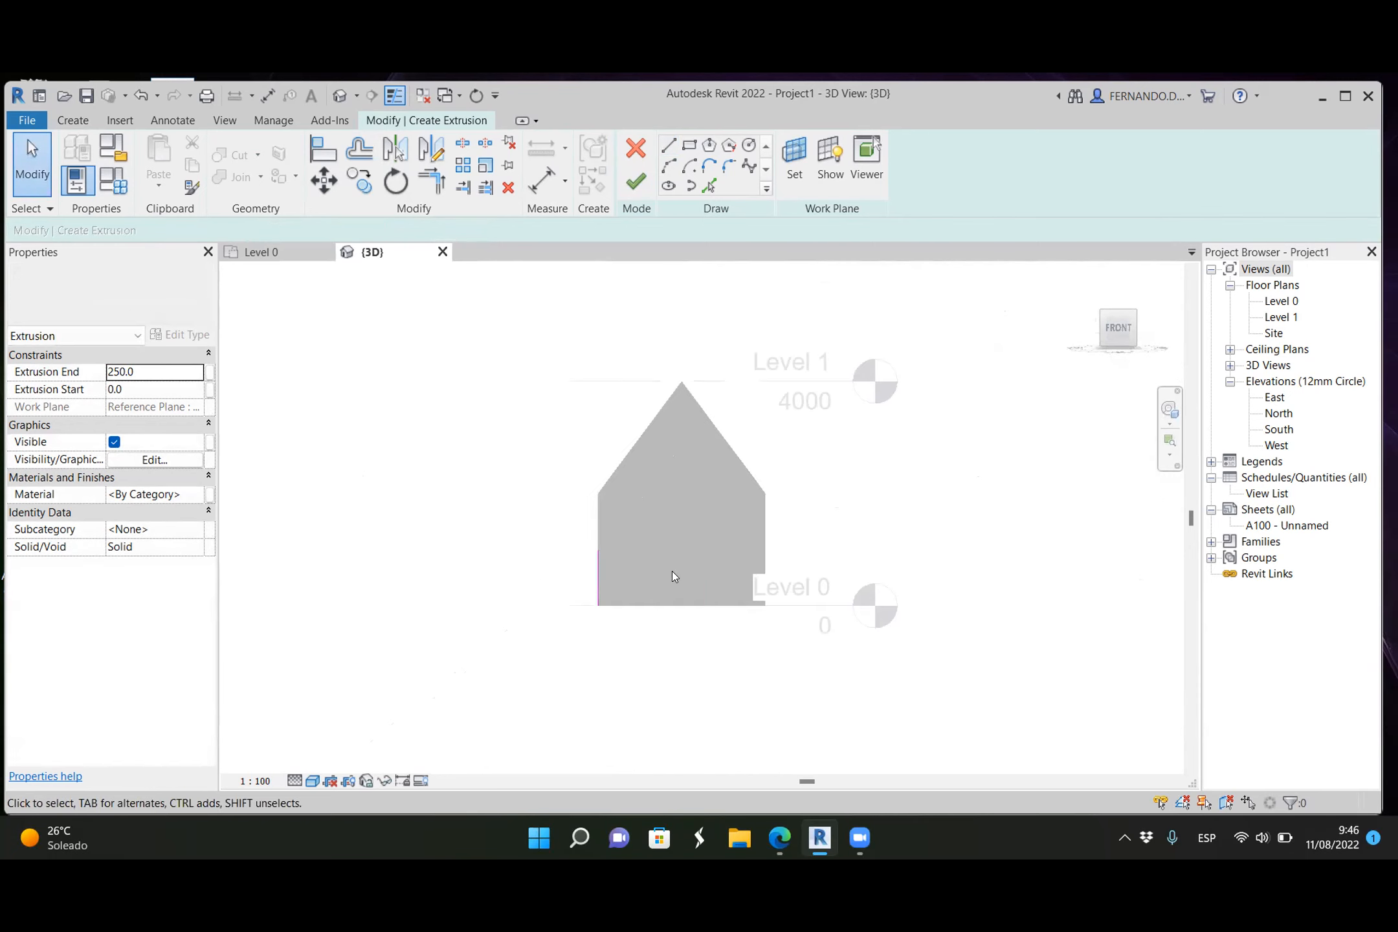
click(667, 150)
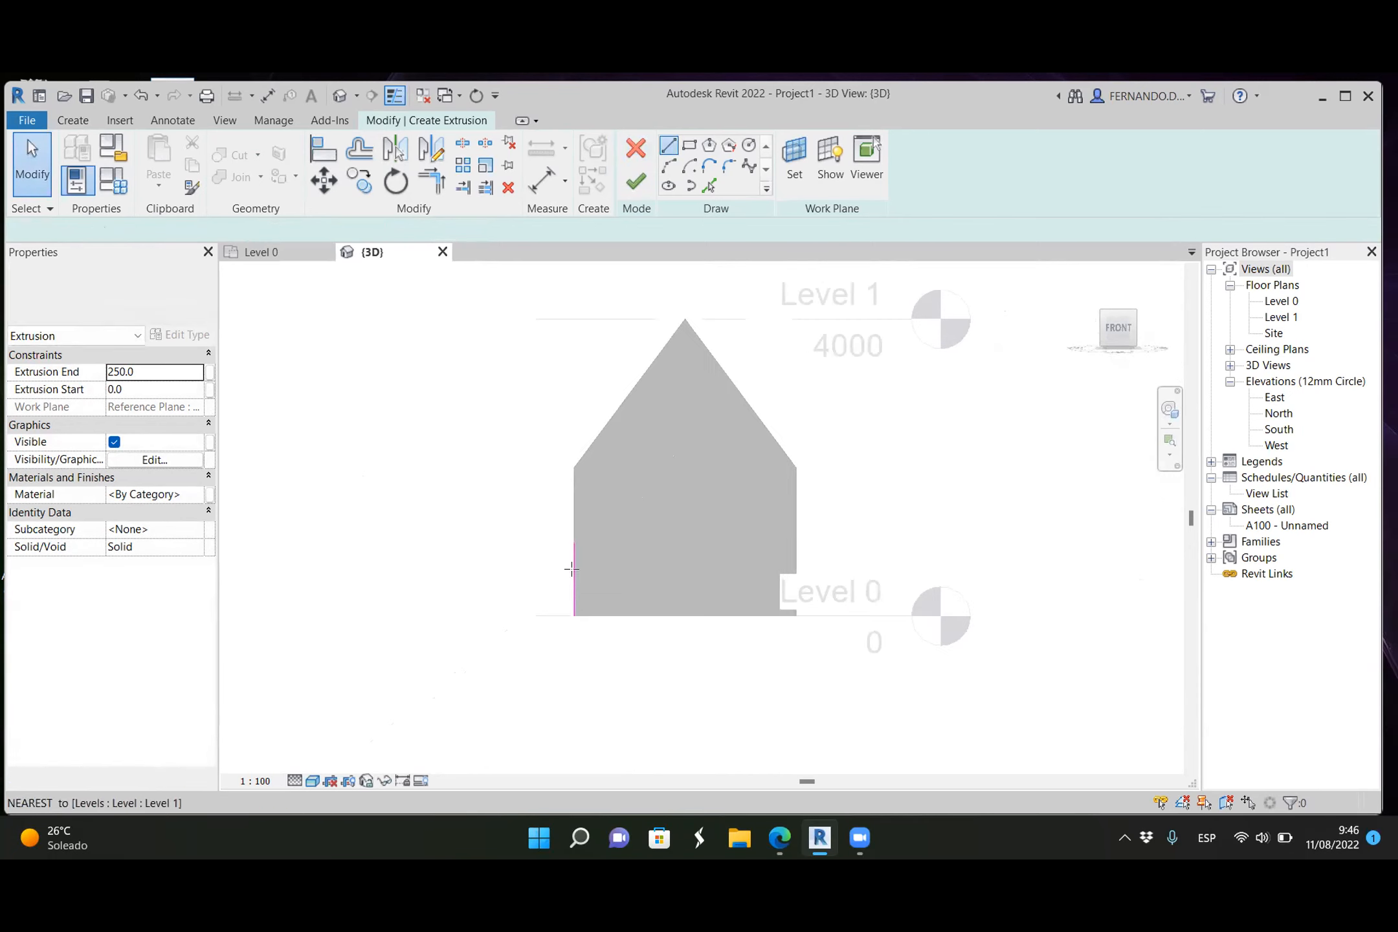
click(574, 542)
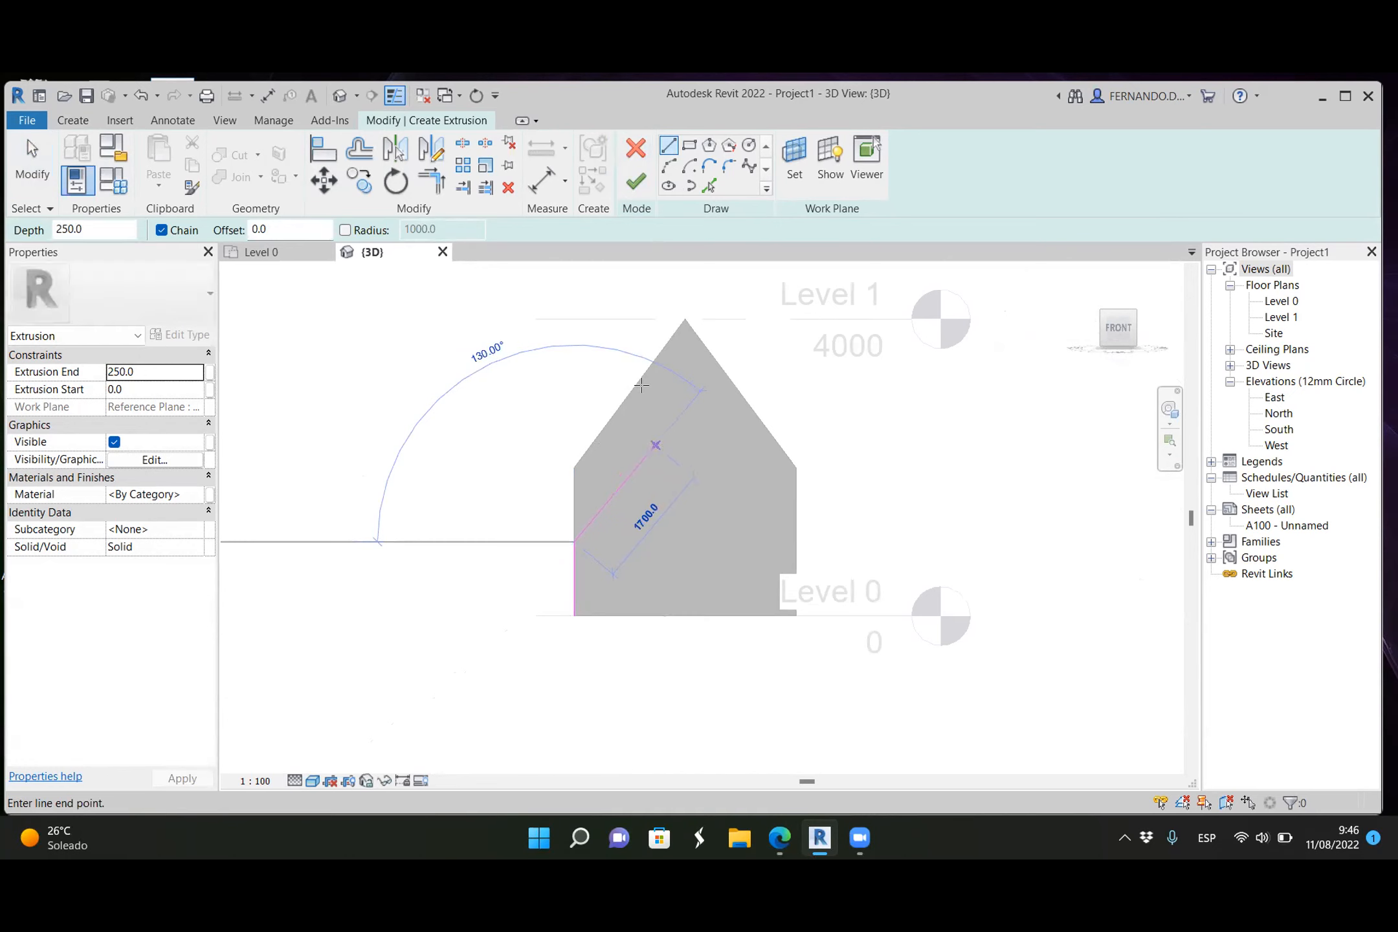
scroll(659, 420, up, 3)
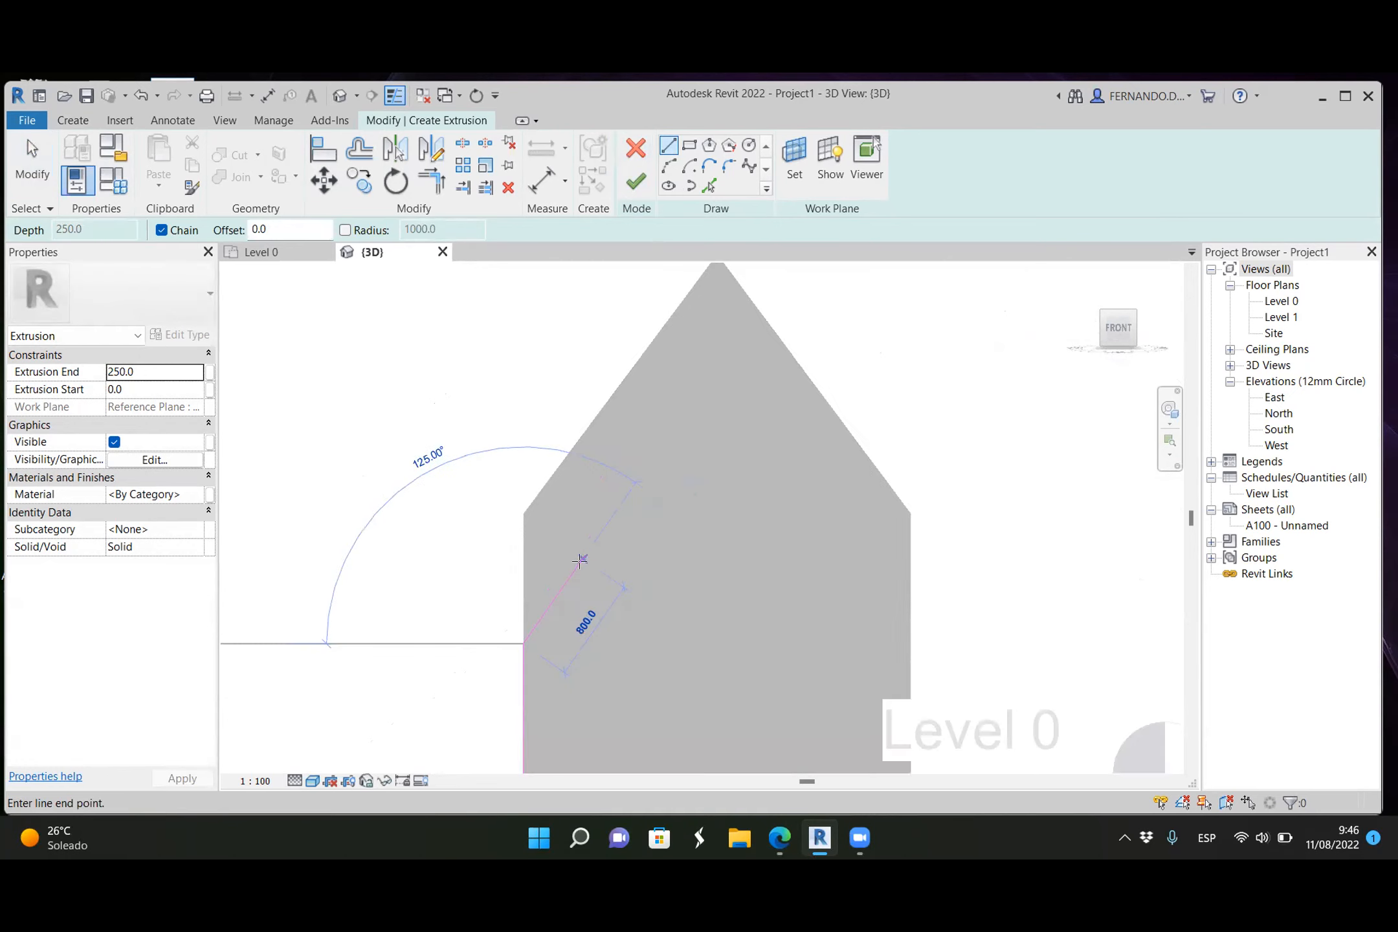
click(522, 514)
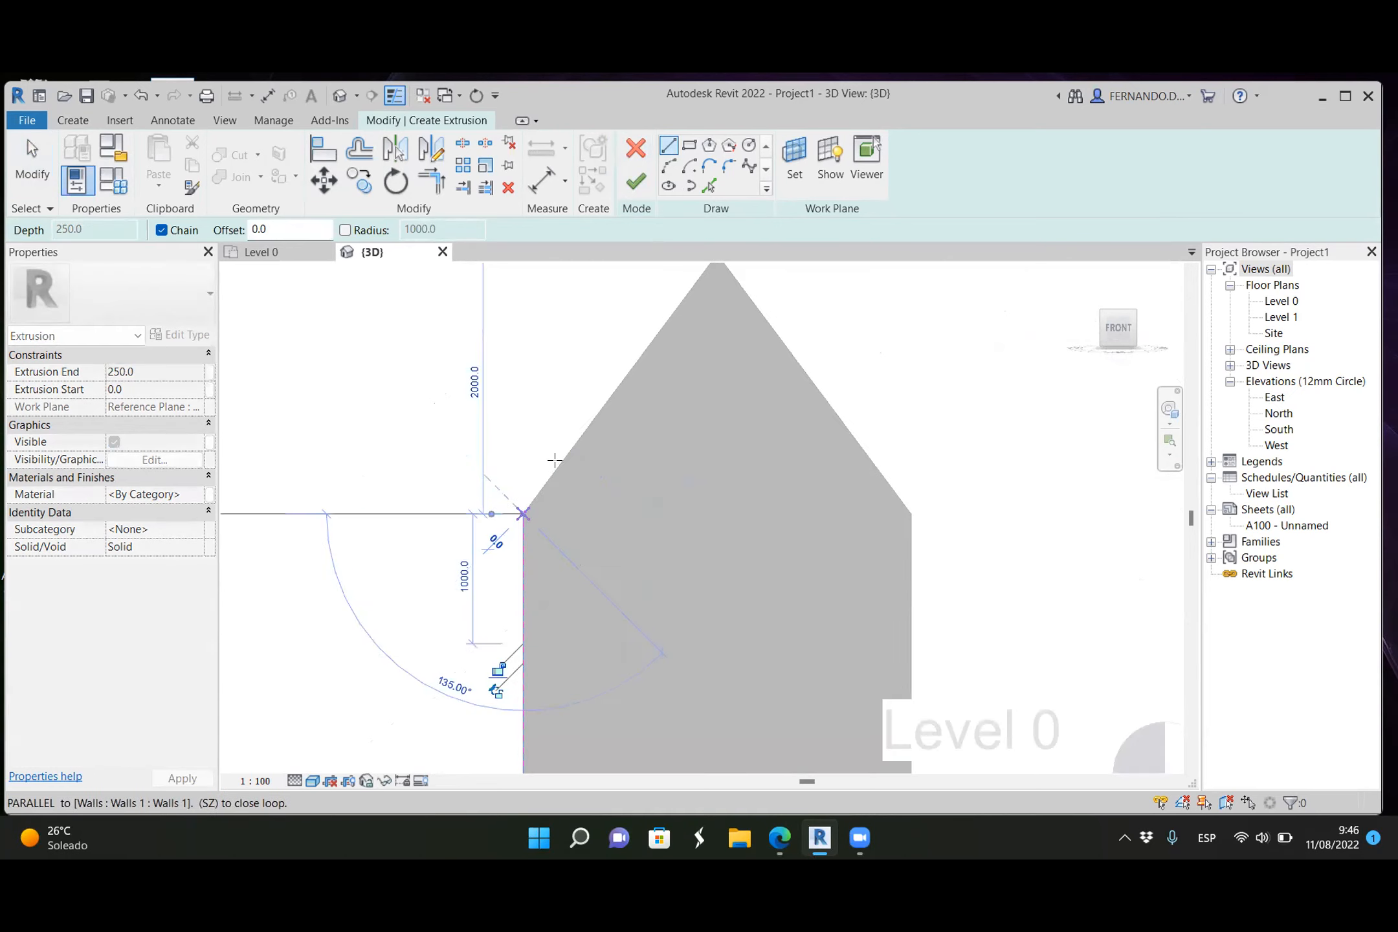
click(625, 376)
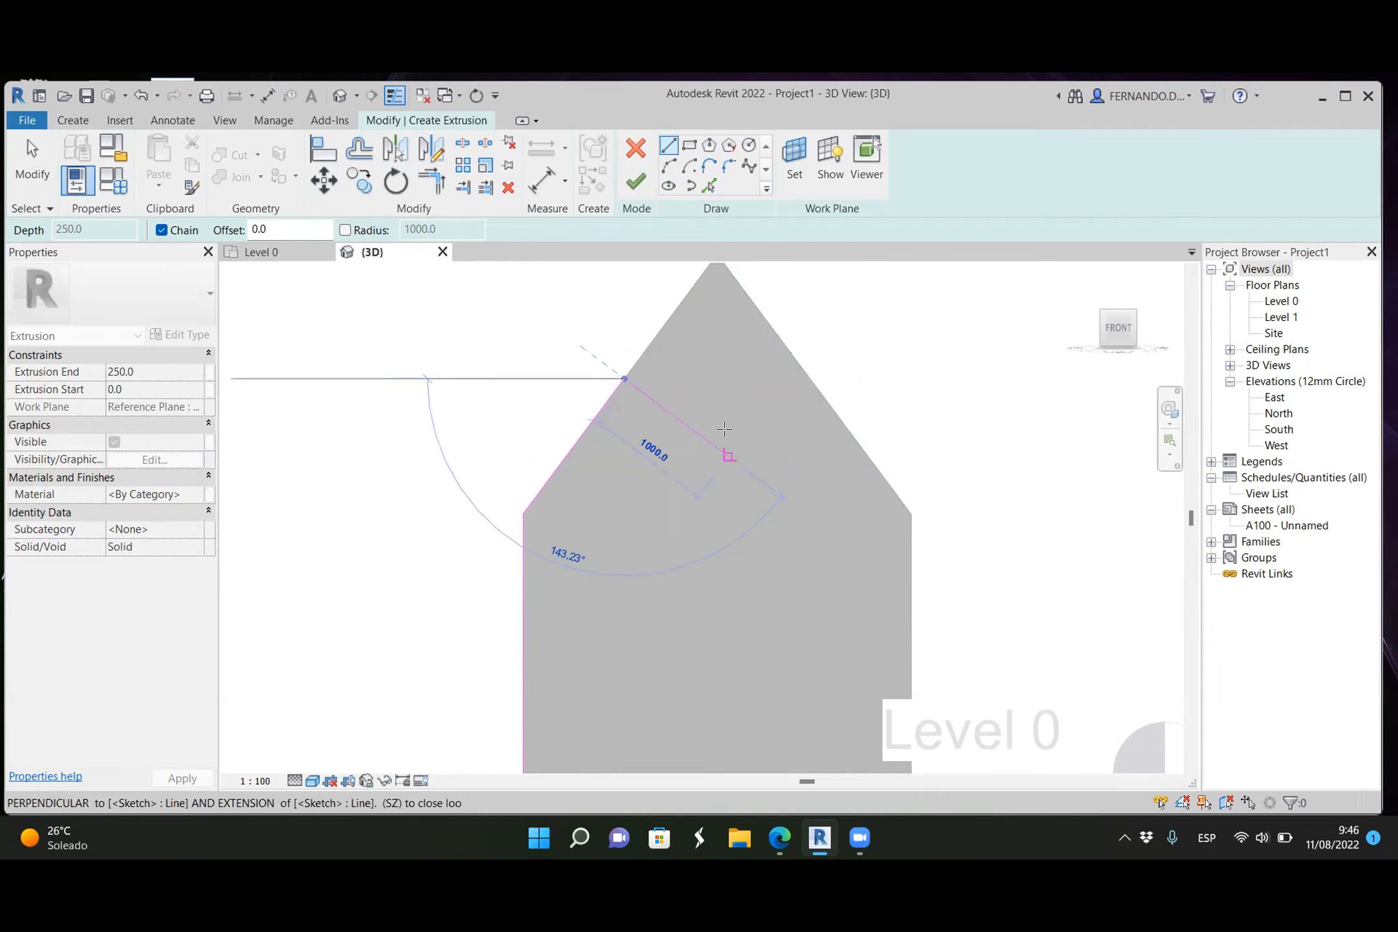
key(Escape)
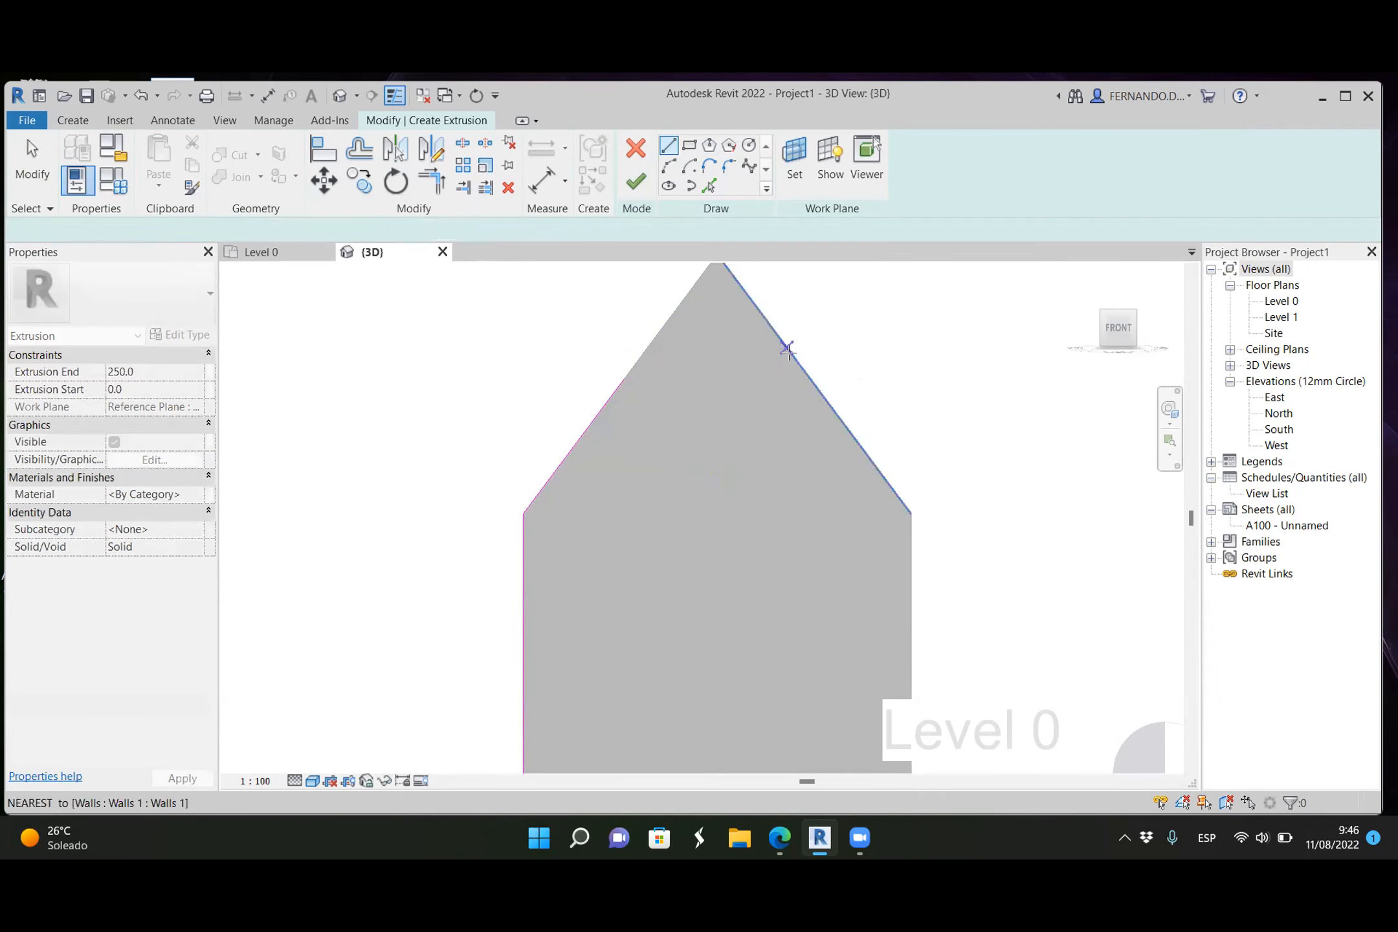
Step: Sketch a line about 1551 mm long down the right roof slope to its eave corner, and move its upper end onto the left slope line's upper end
click(789, 351)
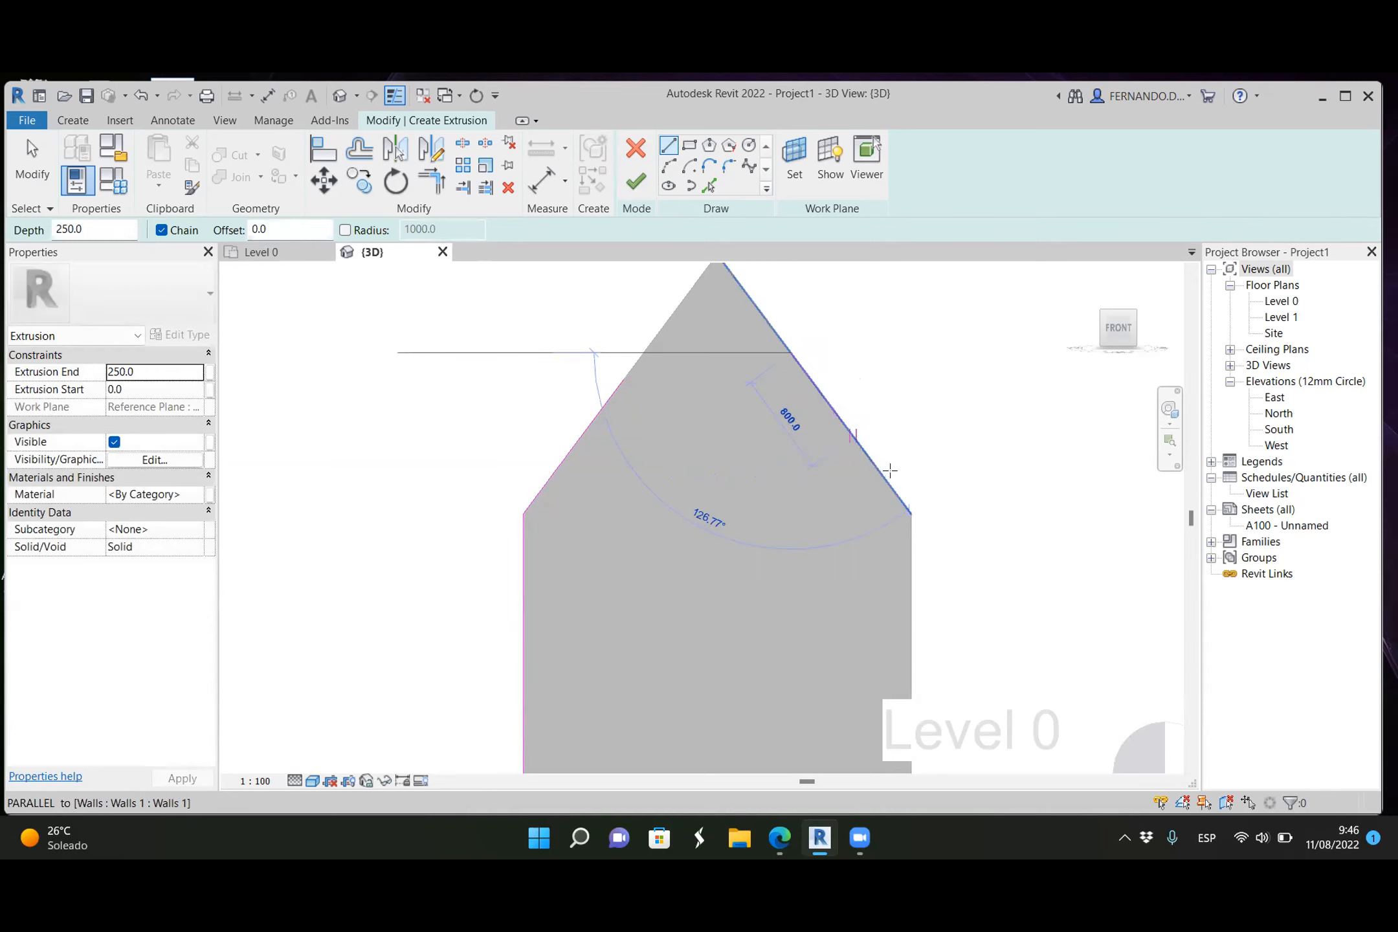
click(910, 513)
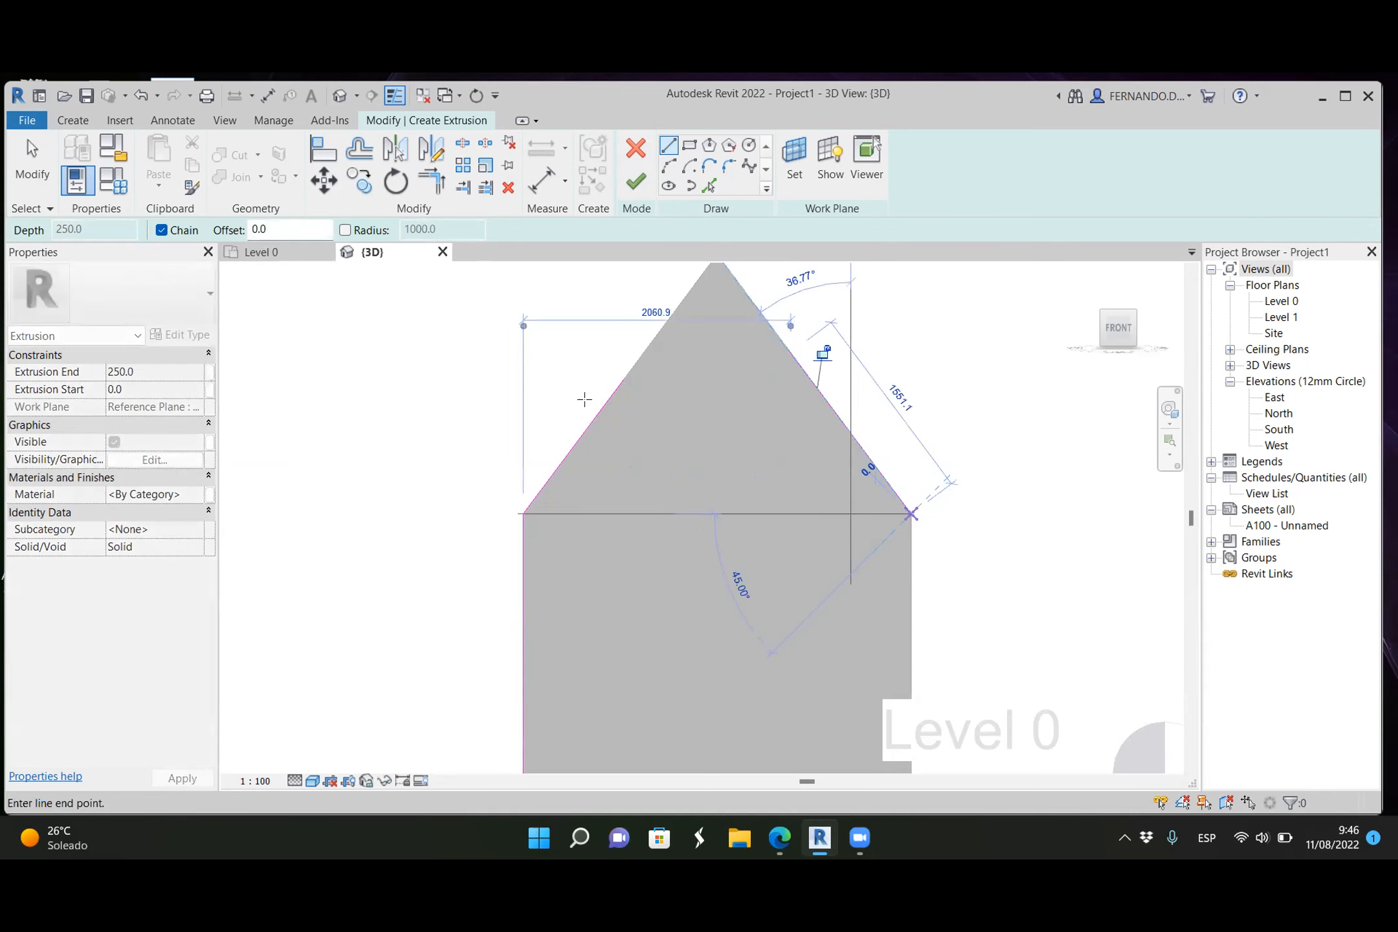
click(325, 186)
click(826, 390)
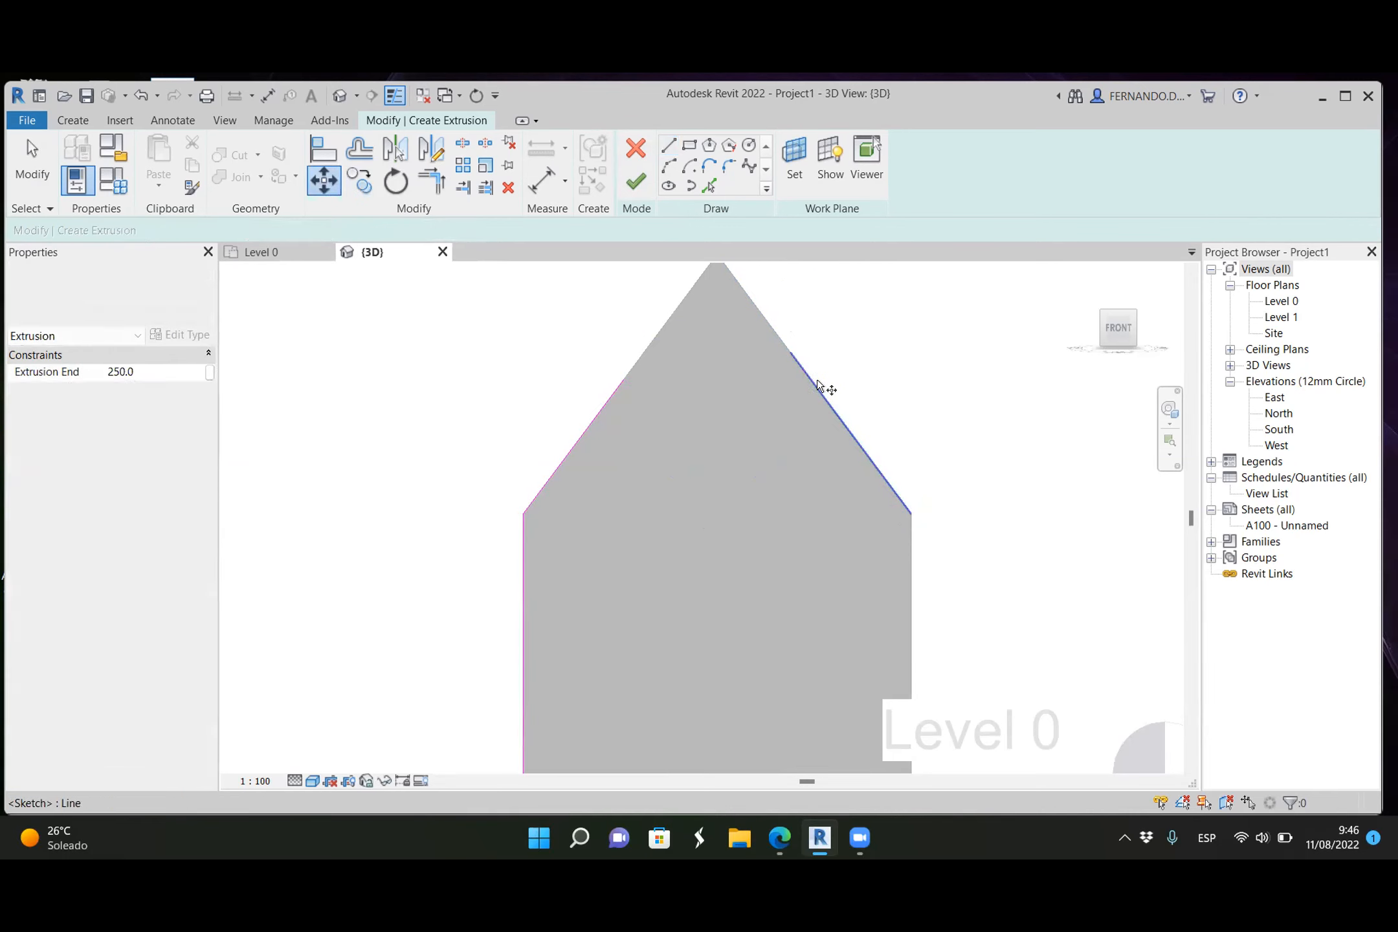
click(790, 352)
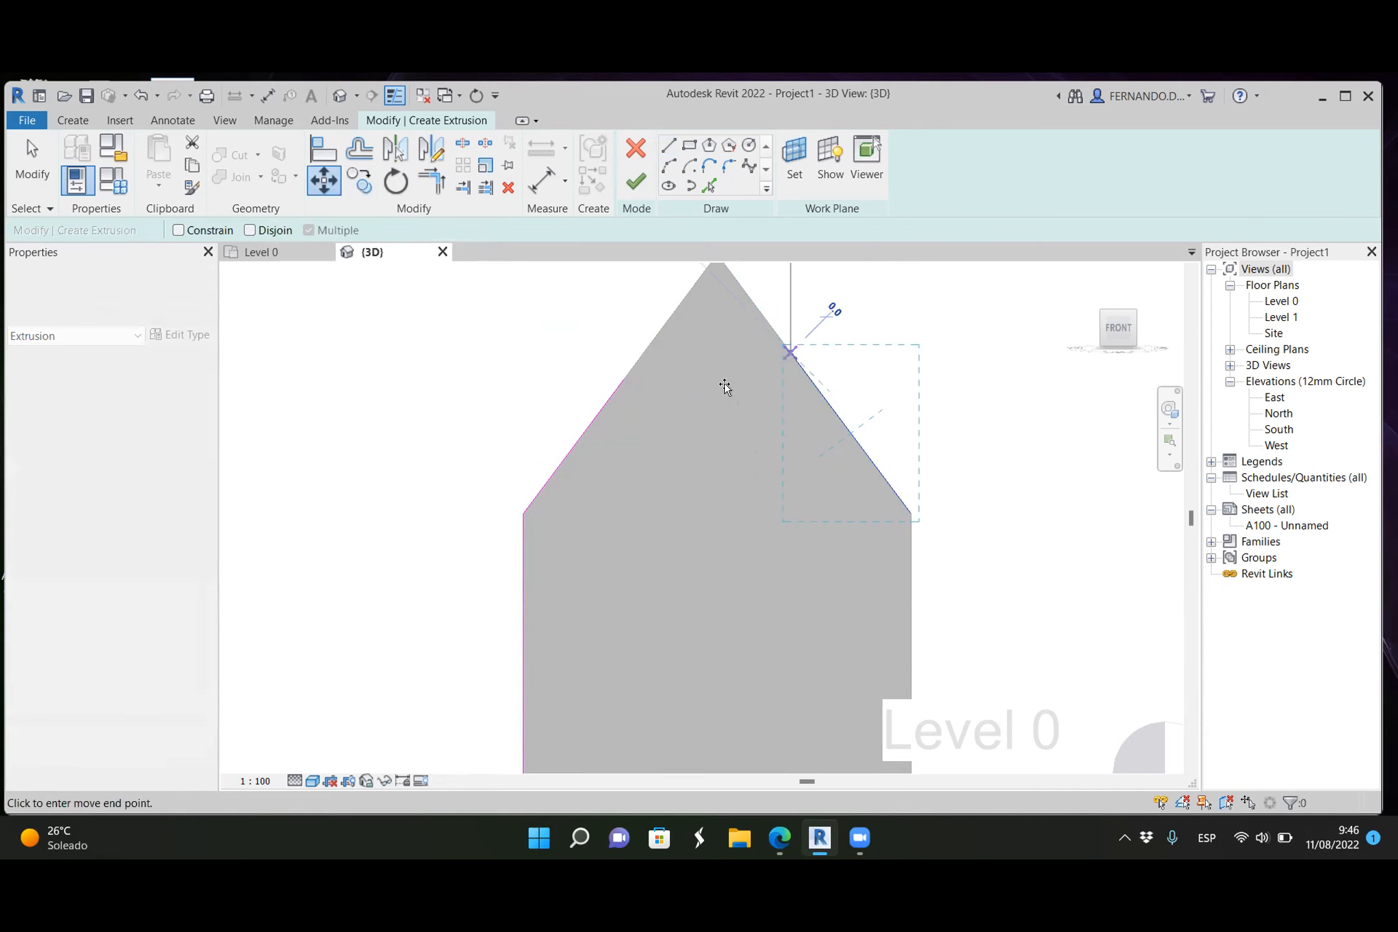
click(625, 379)
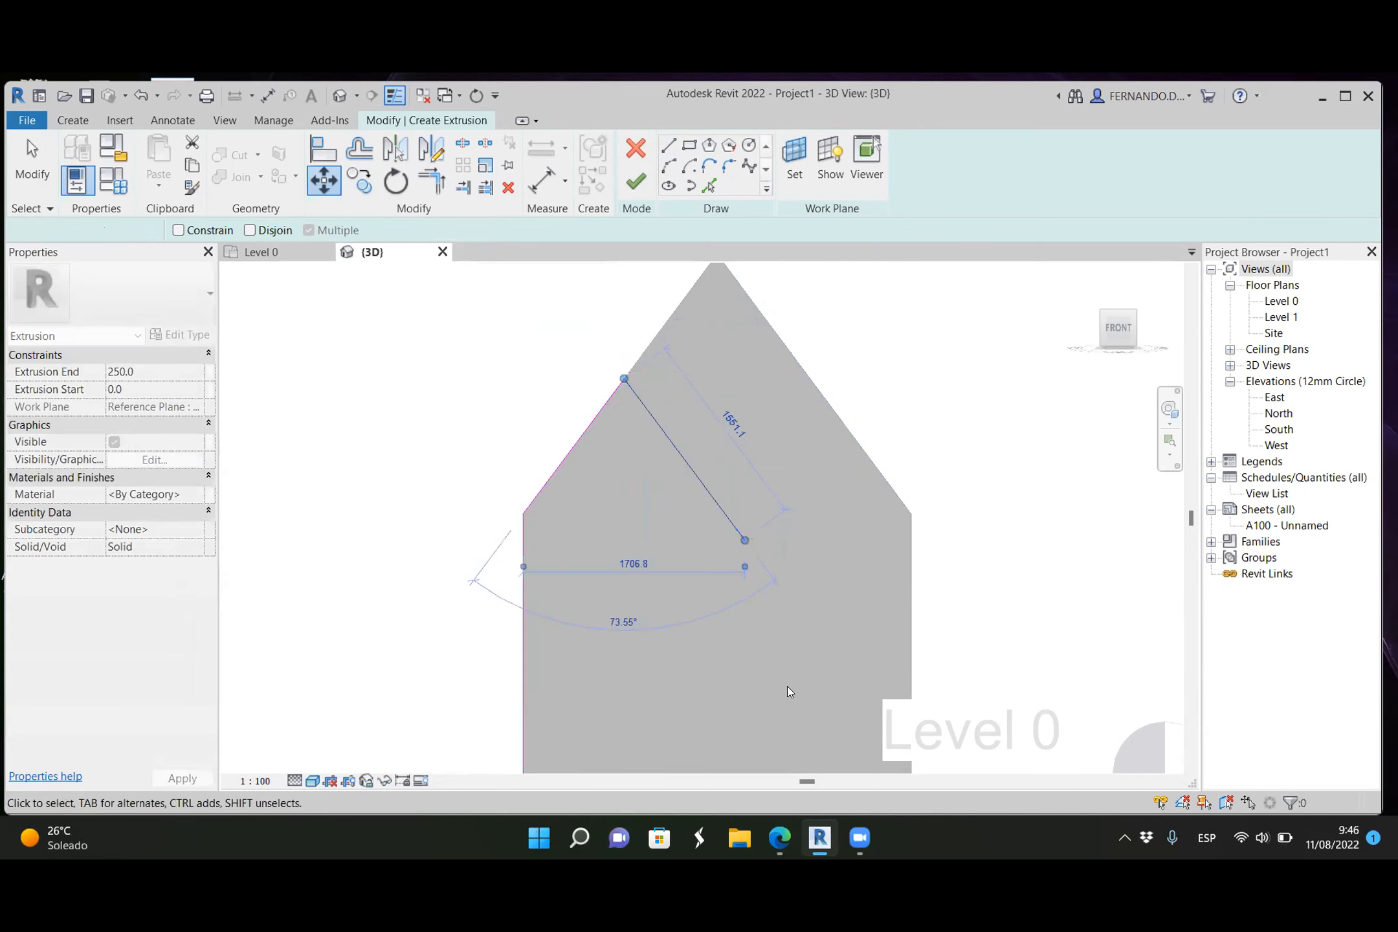
click(32, 155)
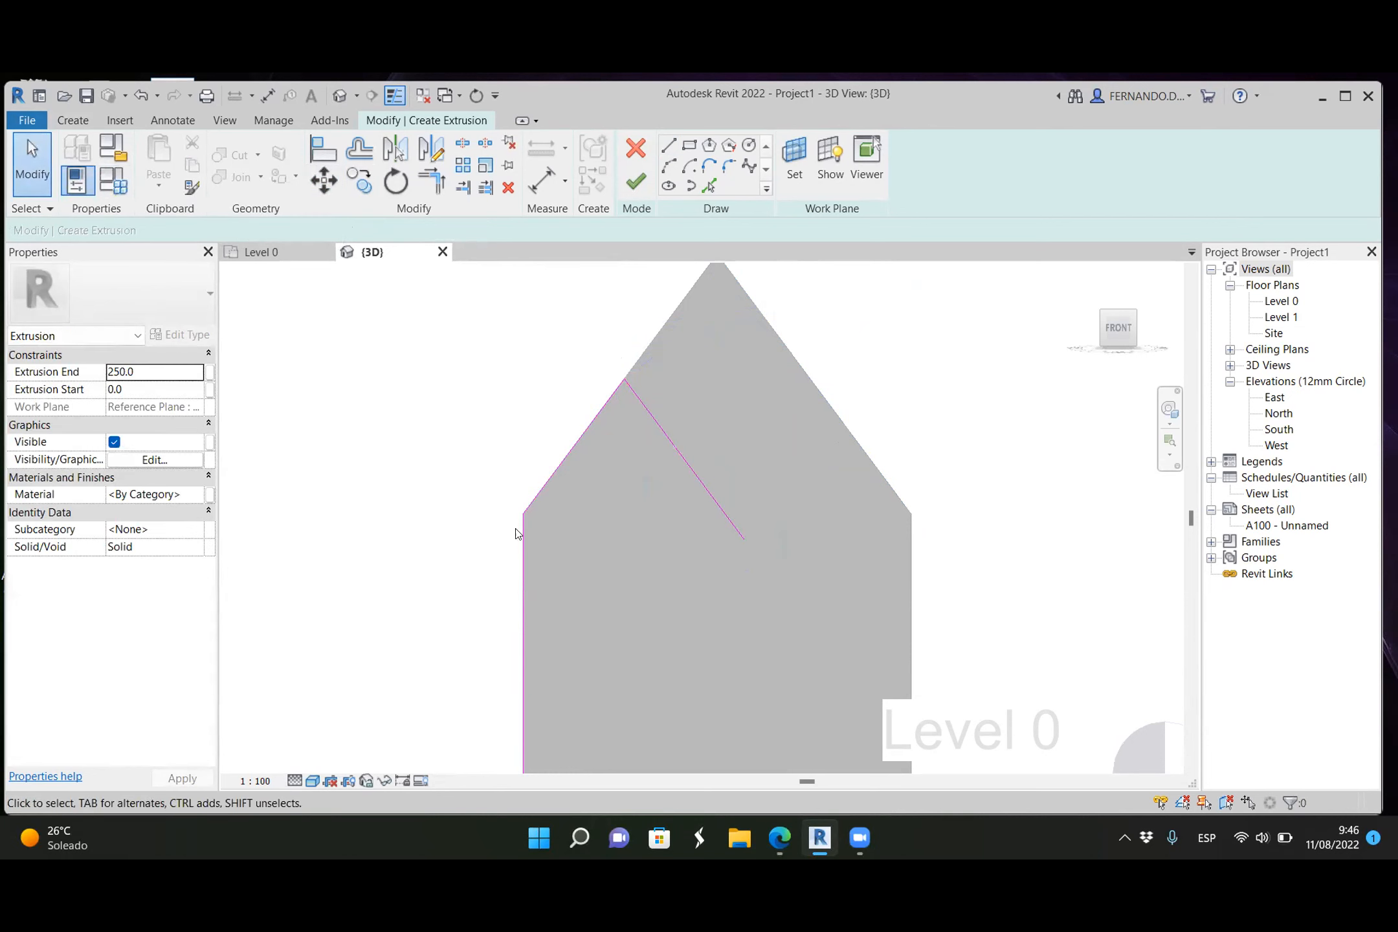
Step: Stretch the moved sloping line's lower end along its own direction to a length of 1600 mm
click(722, 508)
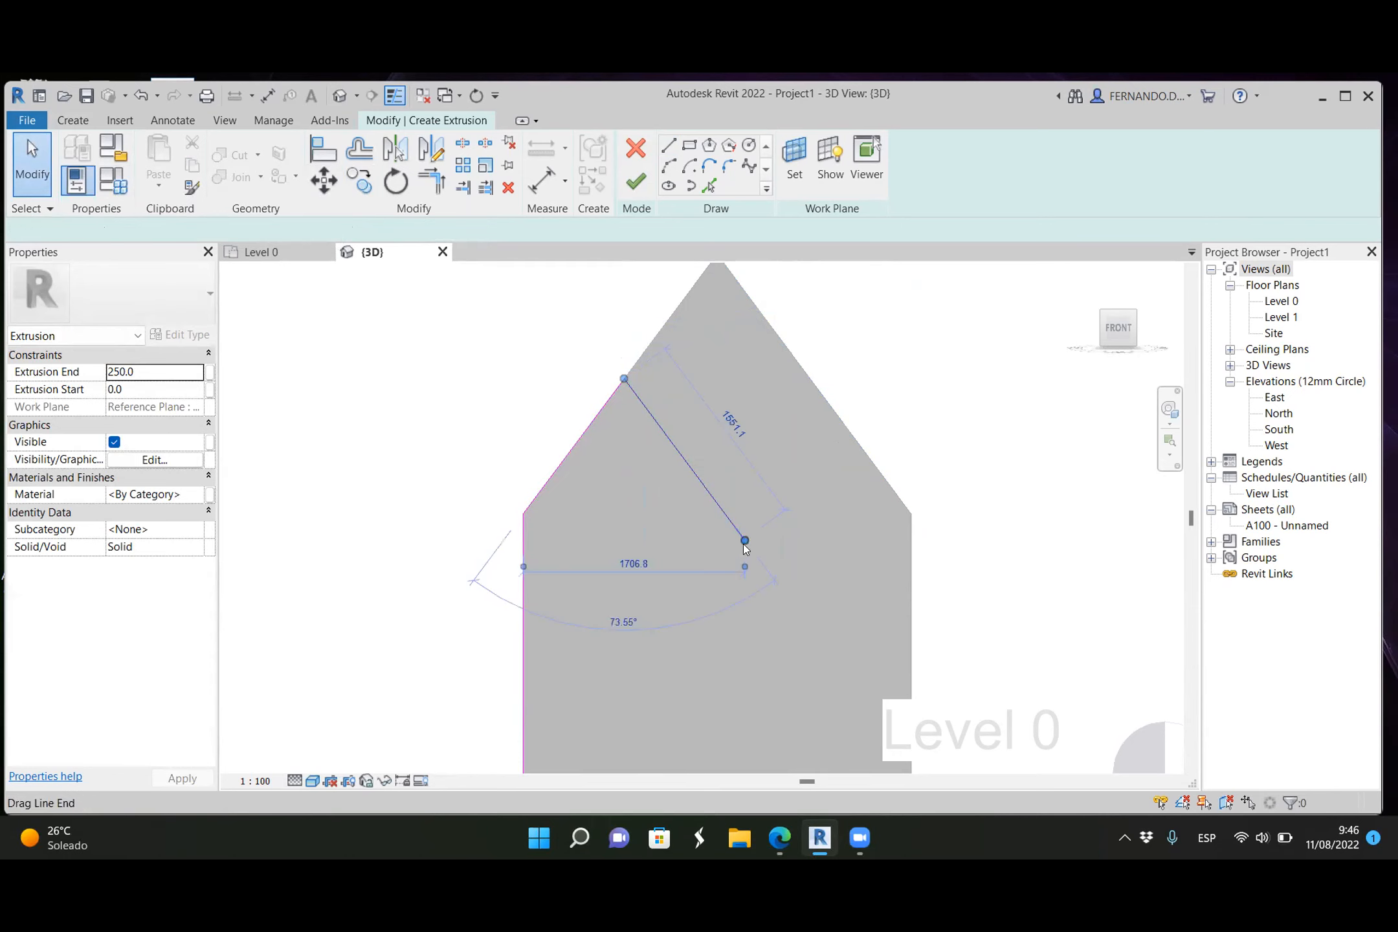
drag(744, 539, 732, 526)
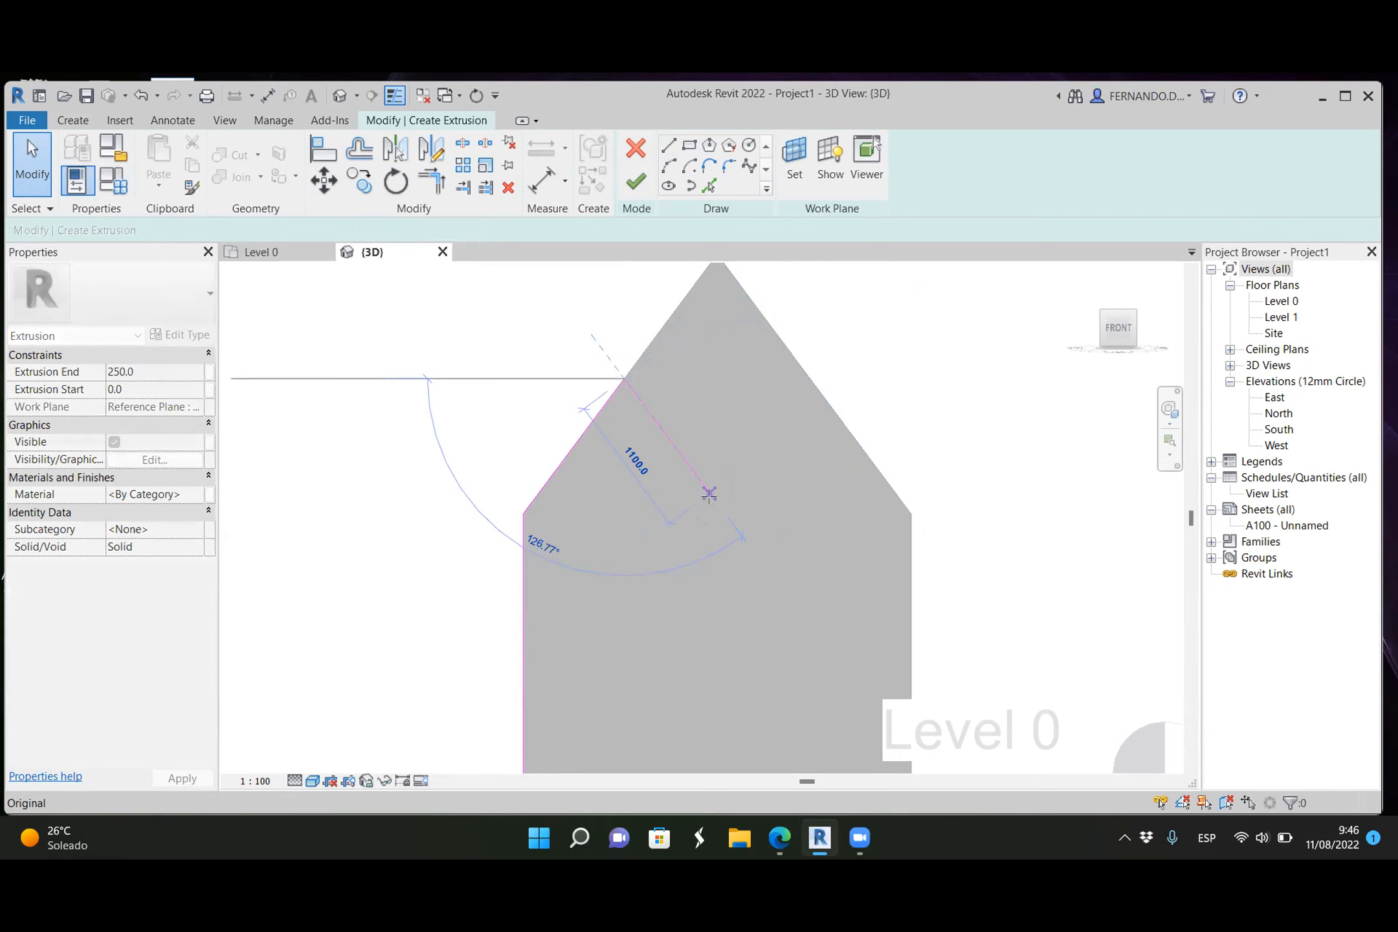
drag(746, 541, 748, 544)
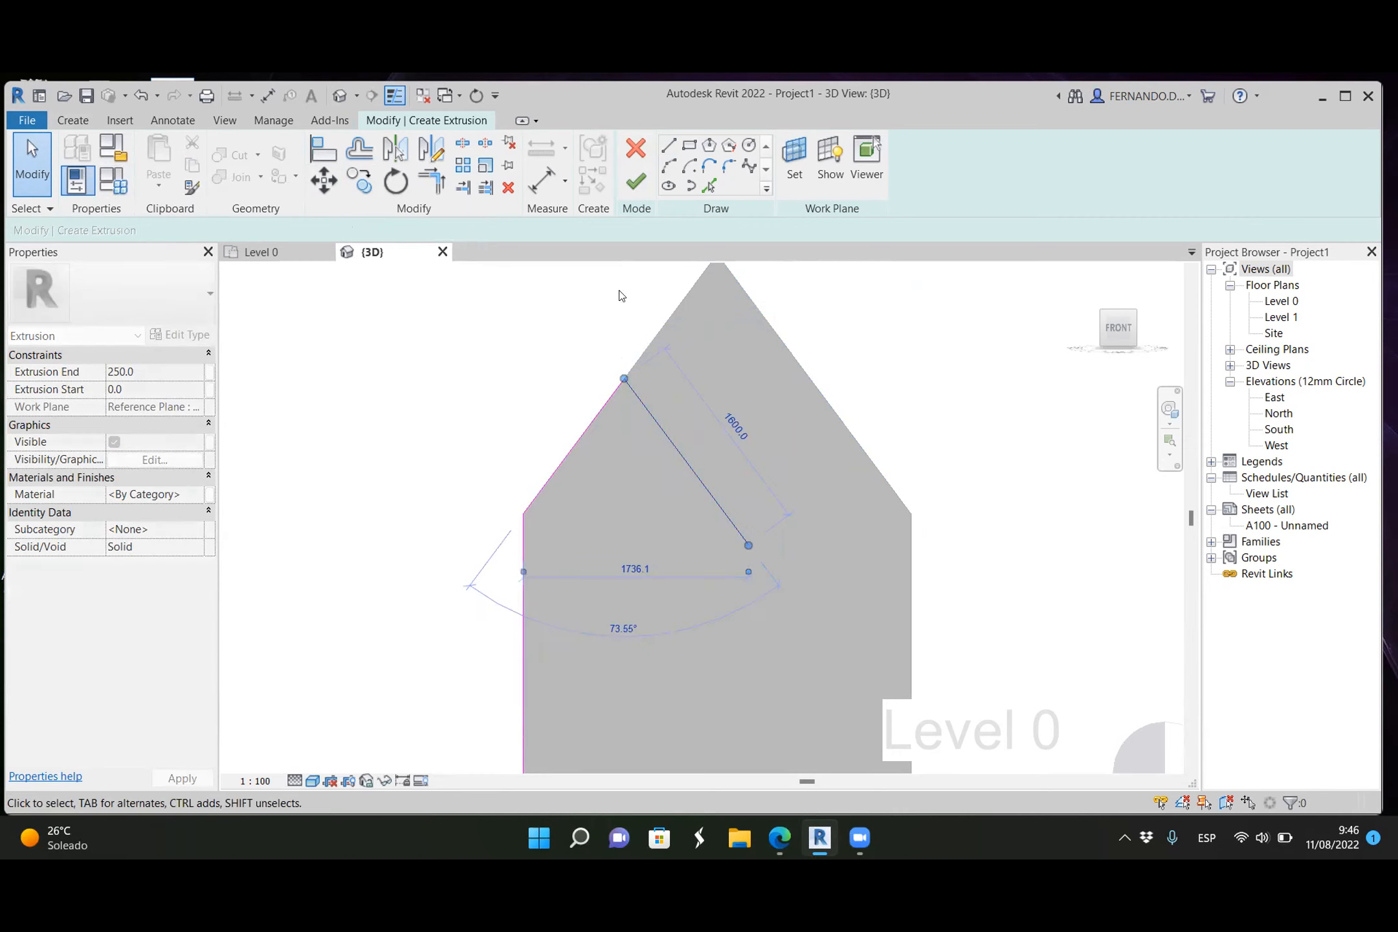
Step: Sketch a horizontal helper line from the left eave corner across the face to just beyond the moved sloping line
key(l)
key(i)
click(524, 513)
click(747, 511)
scroll(733, 508, down, 3)
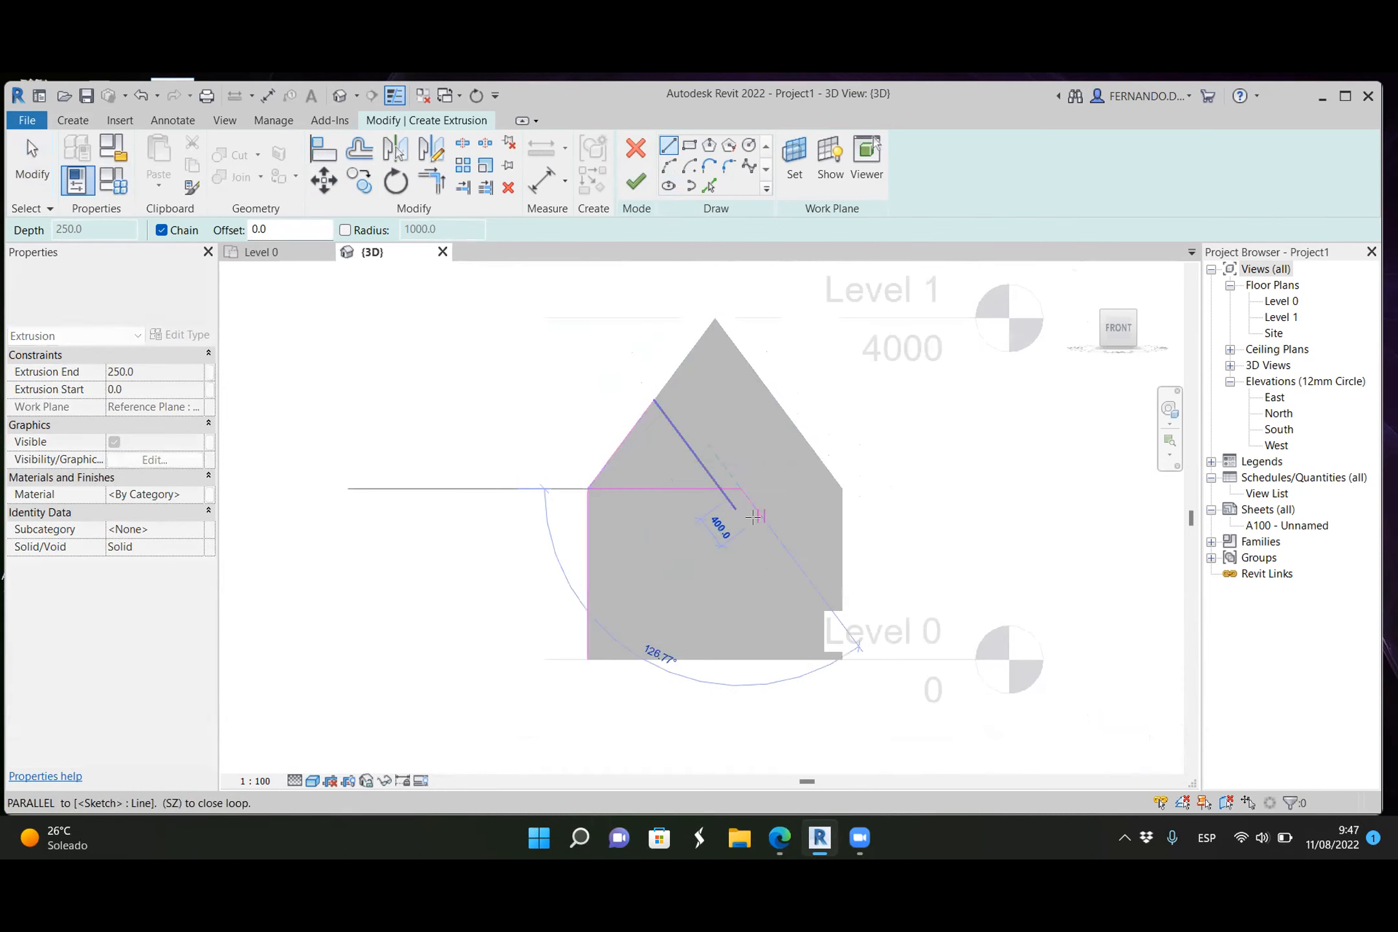
key(Escape)
Step: Sketch a vertical line from the intersection of the helper and sloping lines 2000 mm down to the base, and close the profile along the base
click(718, 489)
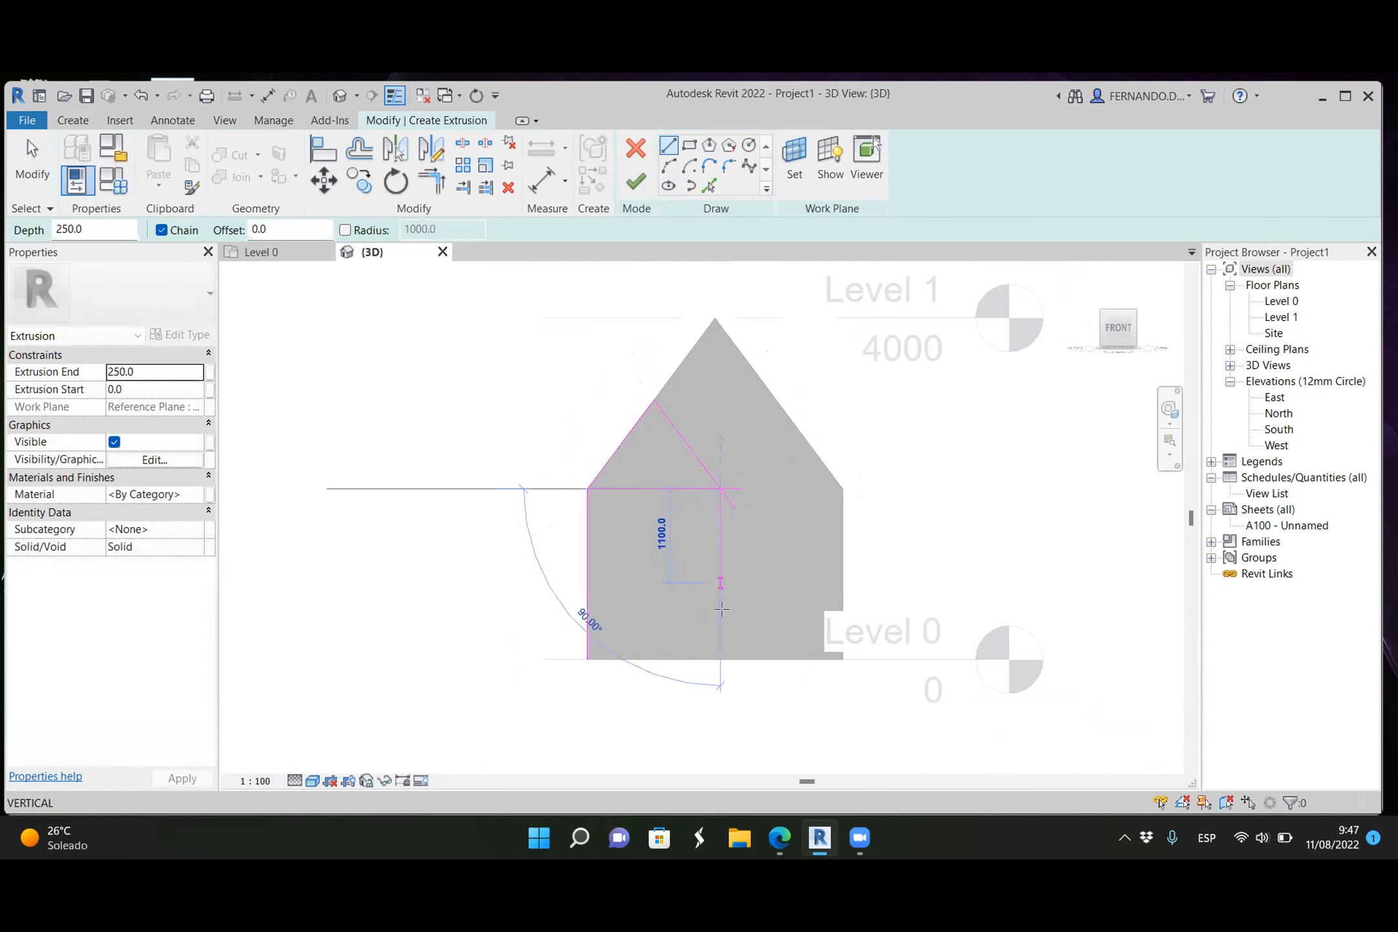
click(718, 658)
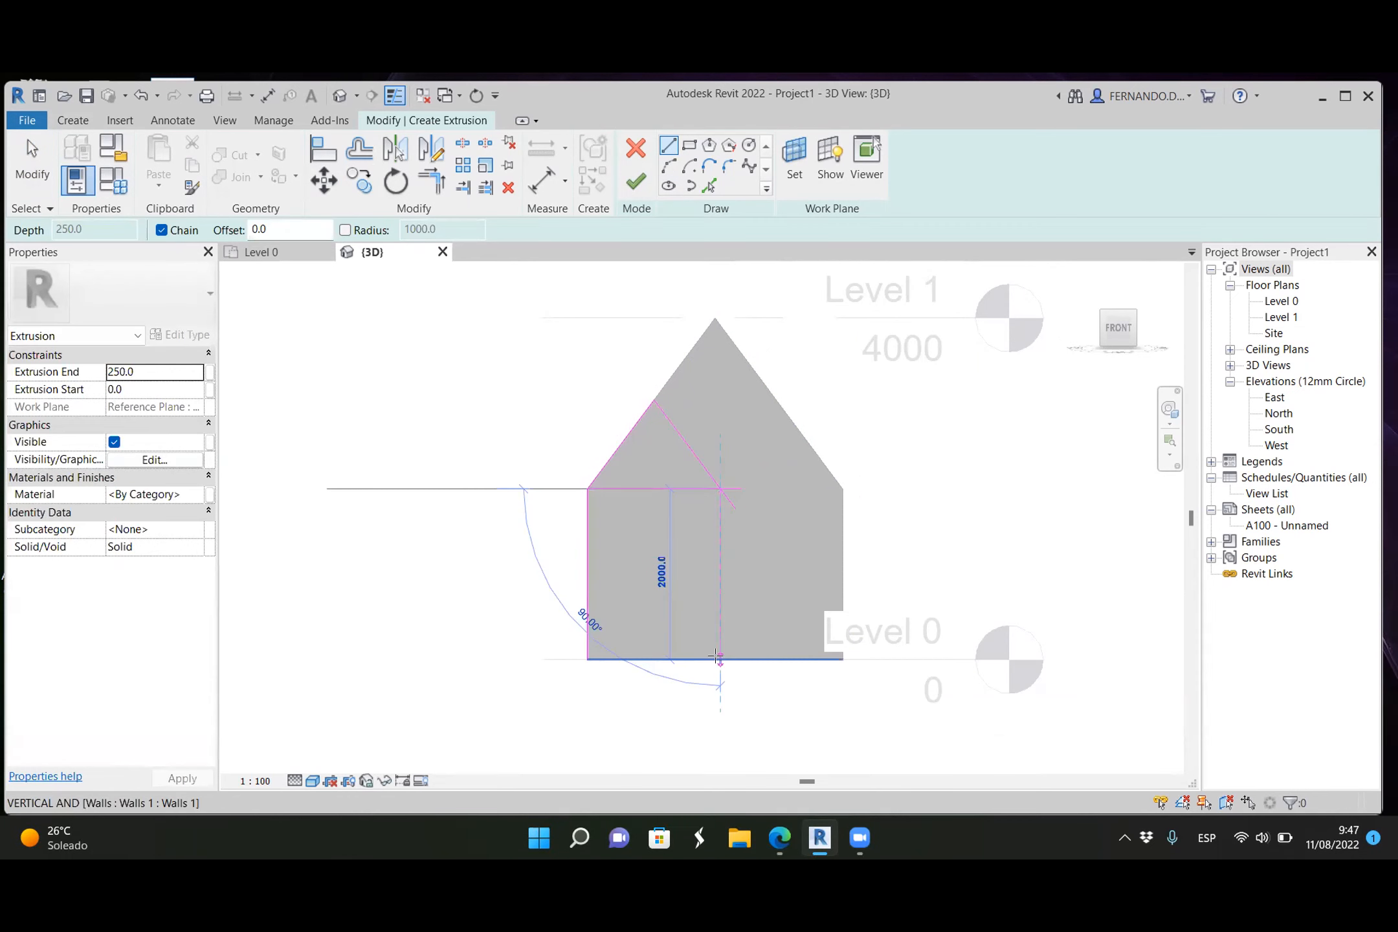
click(587, 659)
key(Escape)
key(Escape)
Step: Delete the horizontal helper line and trim the sloping line to a corner with the vertical line
scroll(645, 406, up, 2)
click(706, 532)
key(Delete)
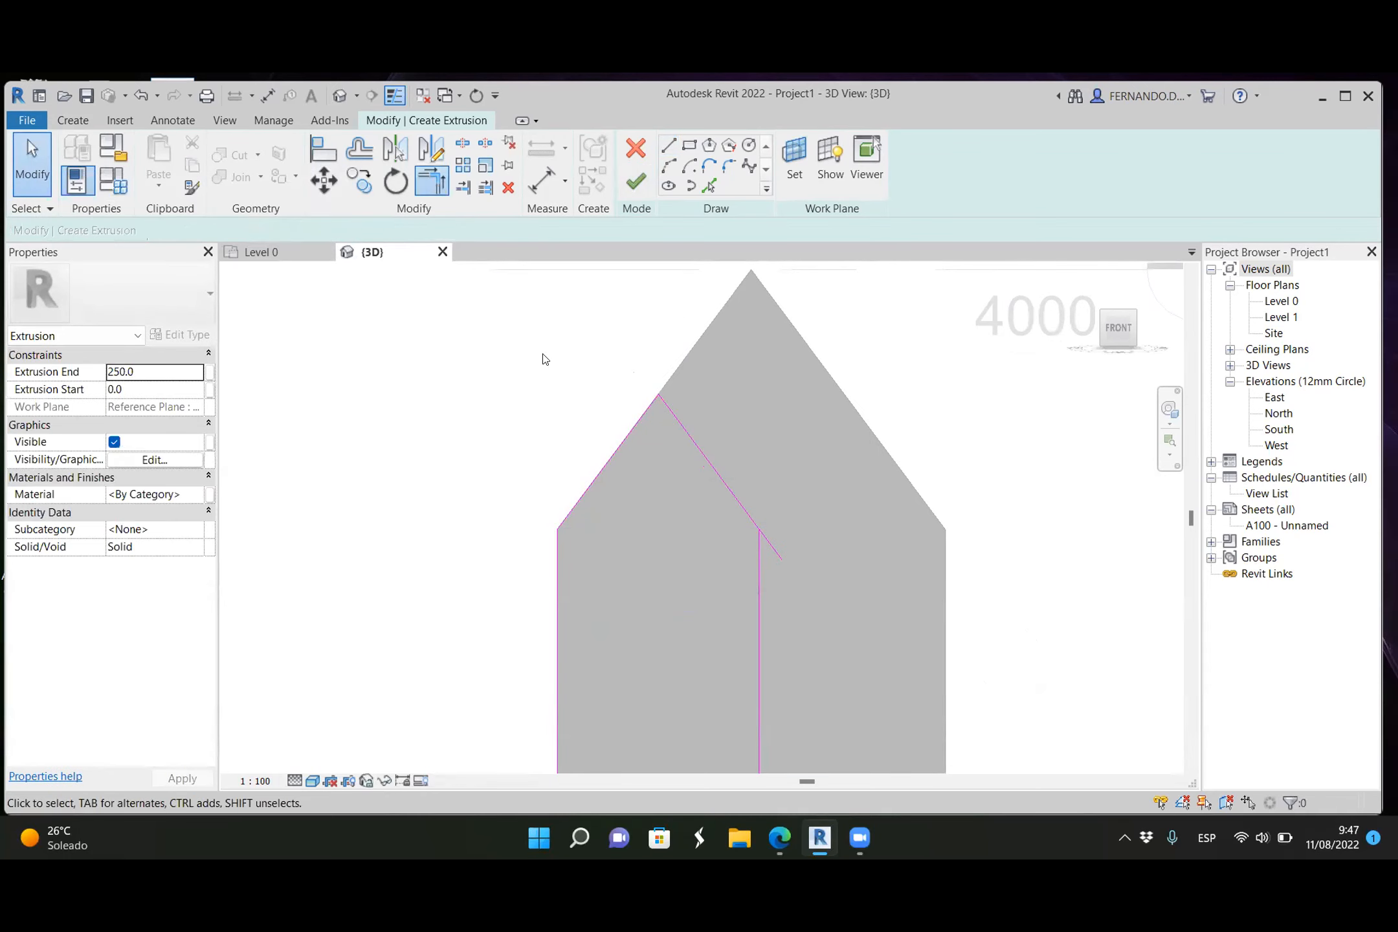
key(t)
key(r)
click(730, 495)
click(756, 563)
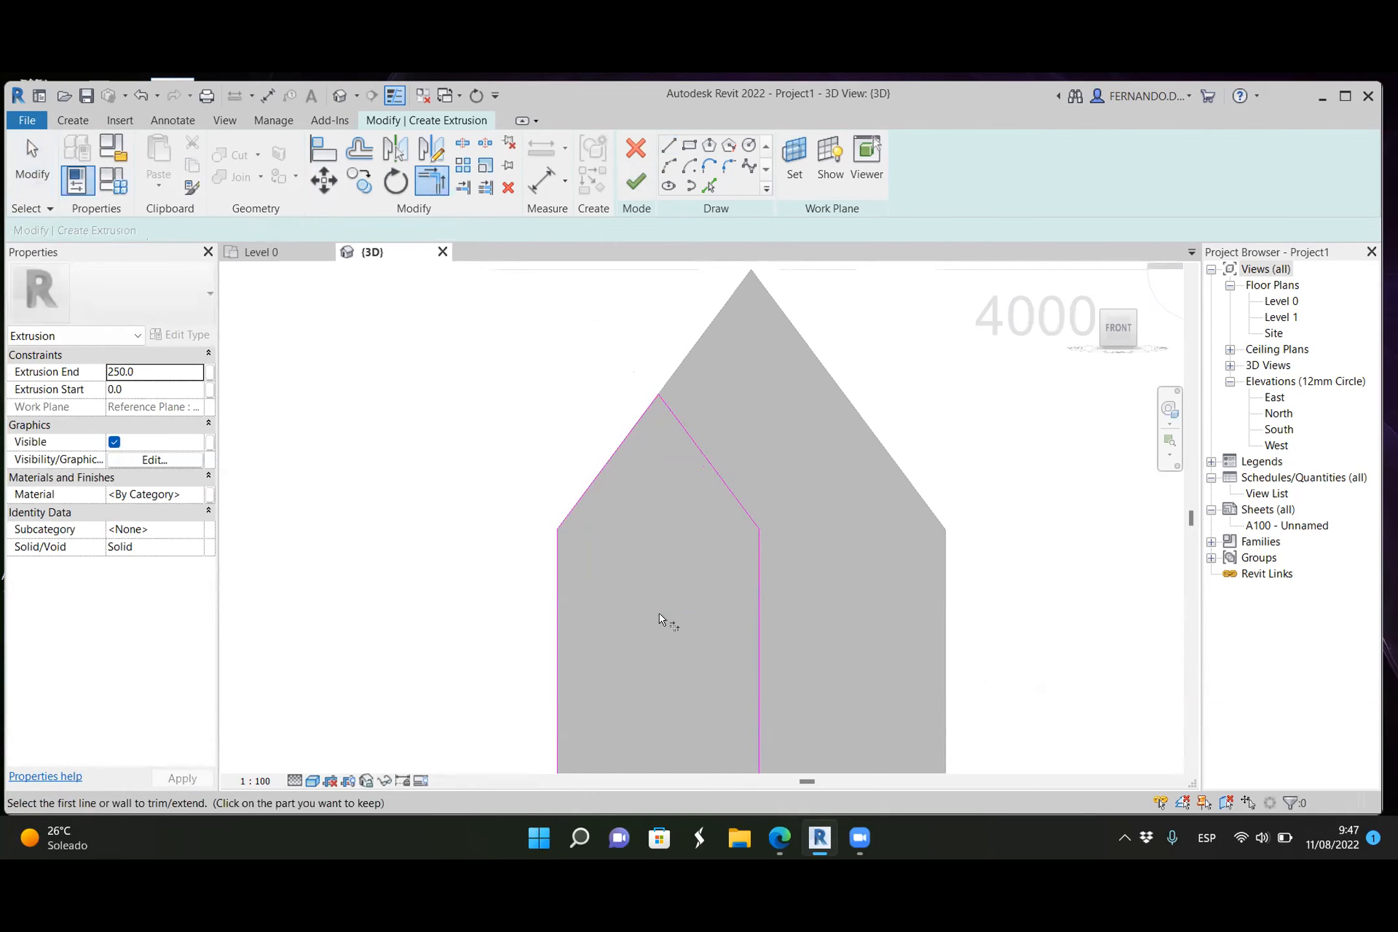
scroll(665, 508, down, 2)
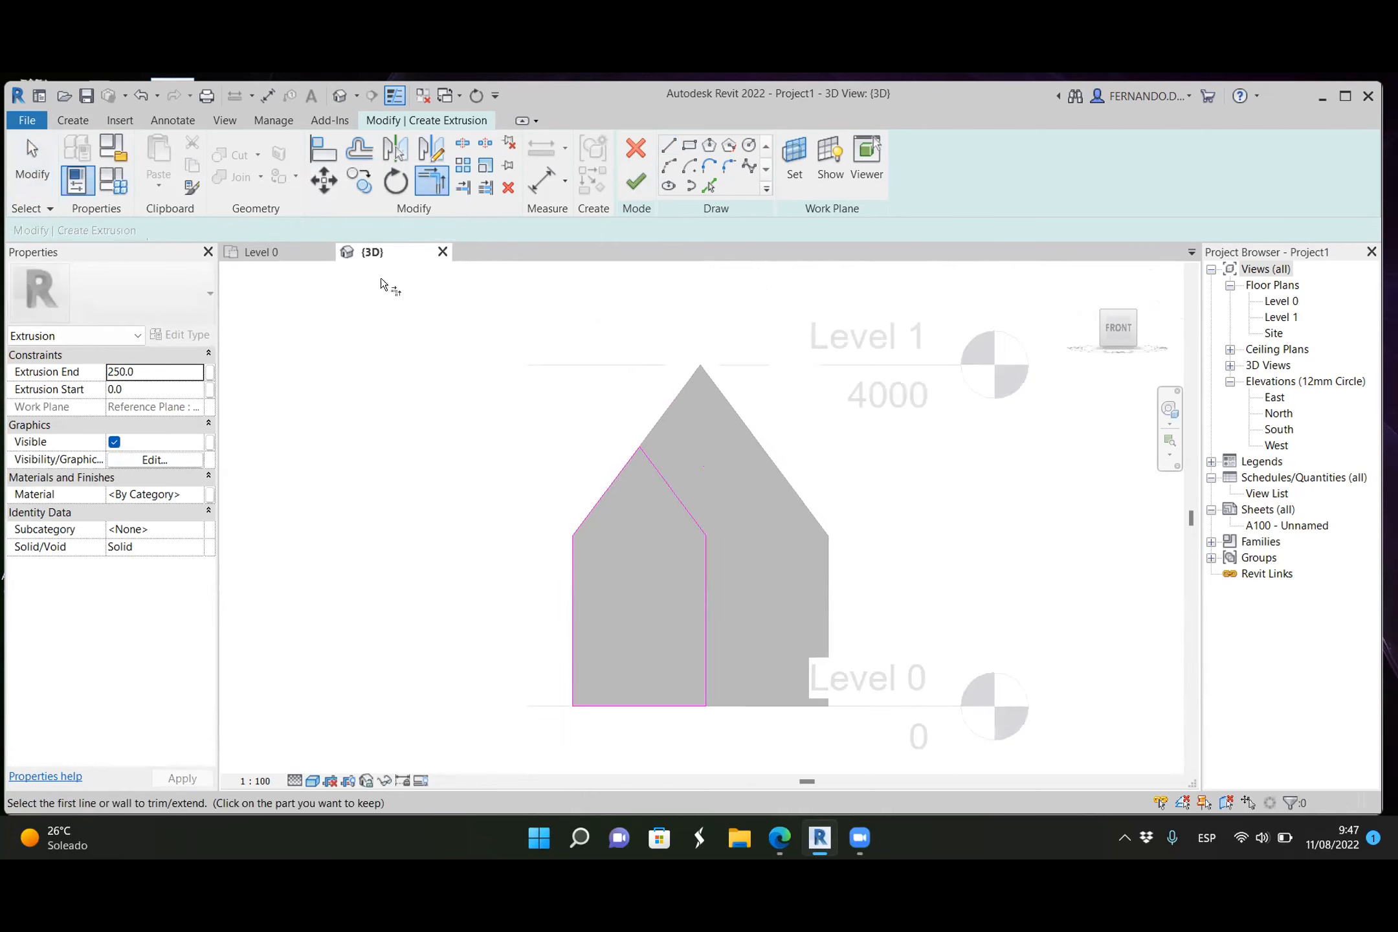
Step: Finish the extrusion sketch and stretch the solid forward from the gabled face to an extrusion start of about -4124.5
shift+middle_drag(495, 430, 430, 562)
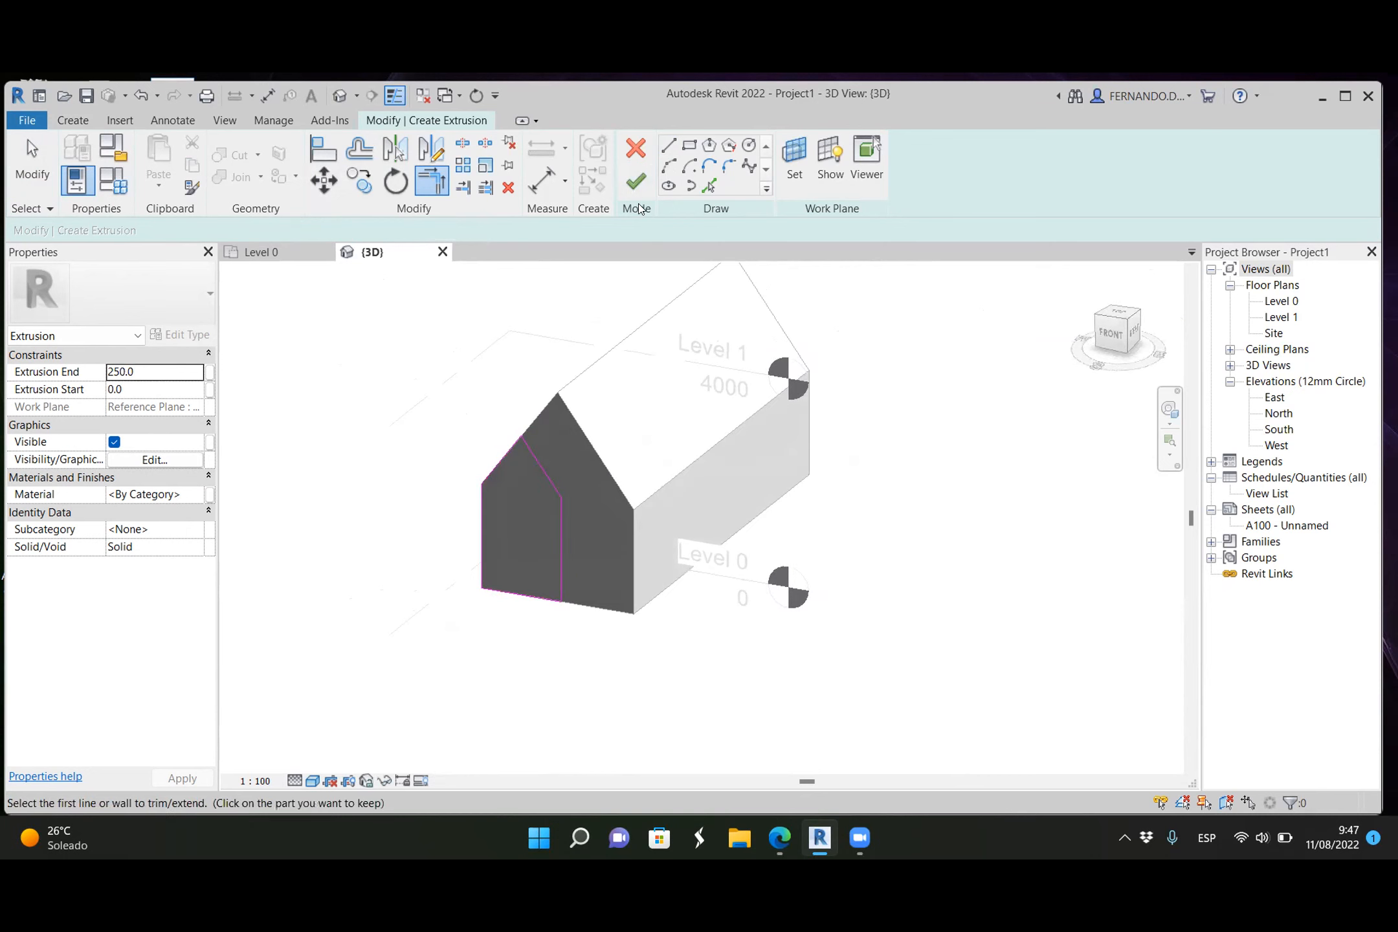
click(637, 183)
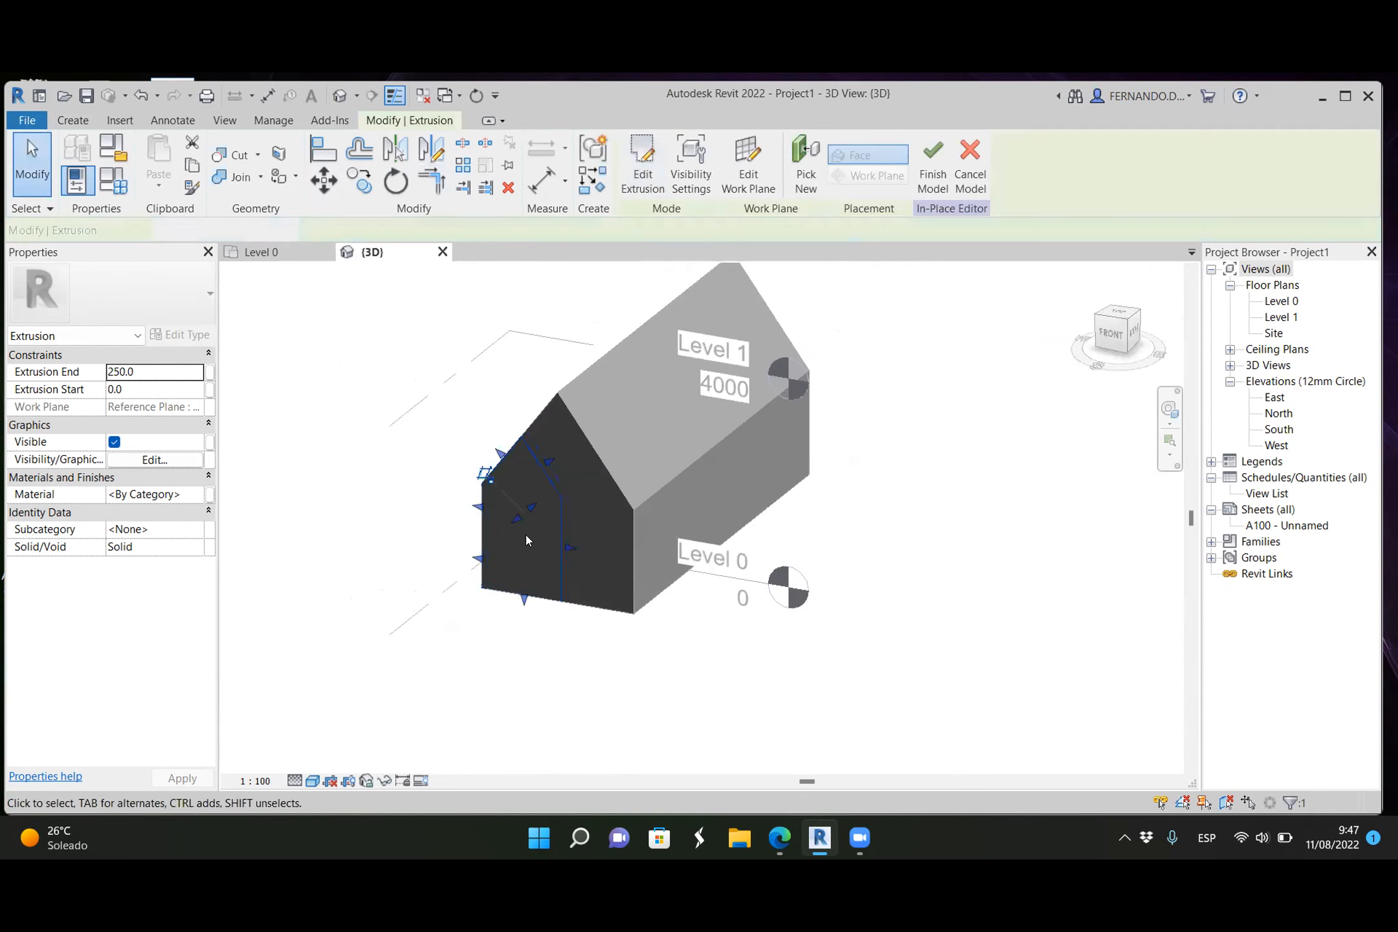
drag(515, 523, 424, 594)
scroll(582, 645, down, 2)
click(561, 697)
Step: Examine where the smaller solid meets the larger one, and finish the in-place model
shift+middle_drag(562, 697, 790, 650)
scroll(684, 516, up, 5)
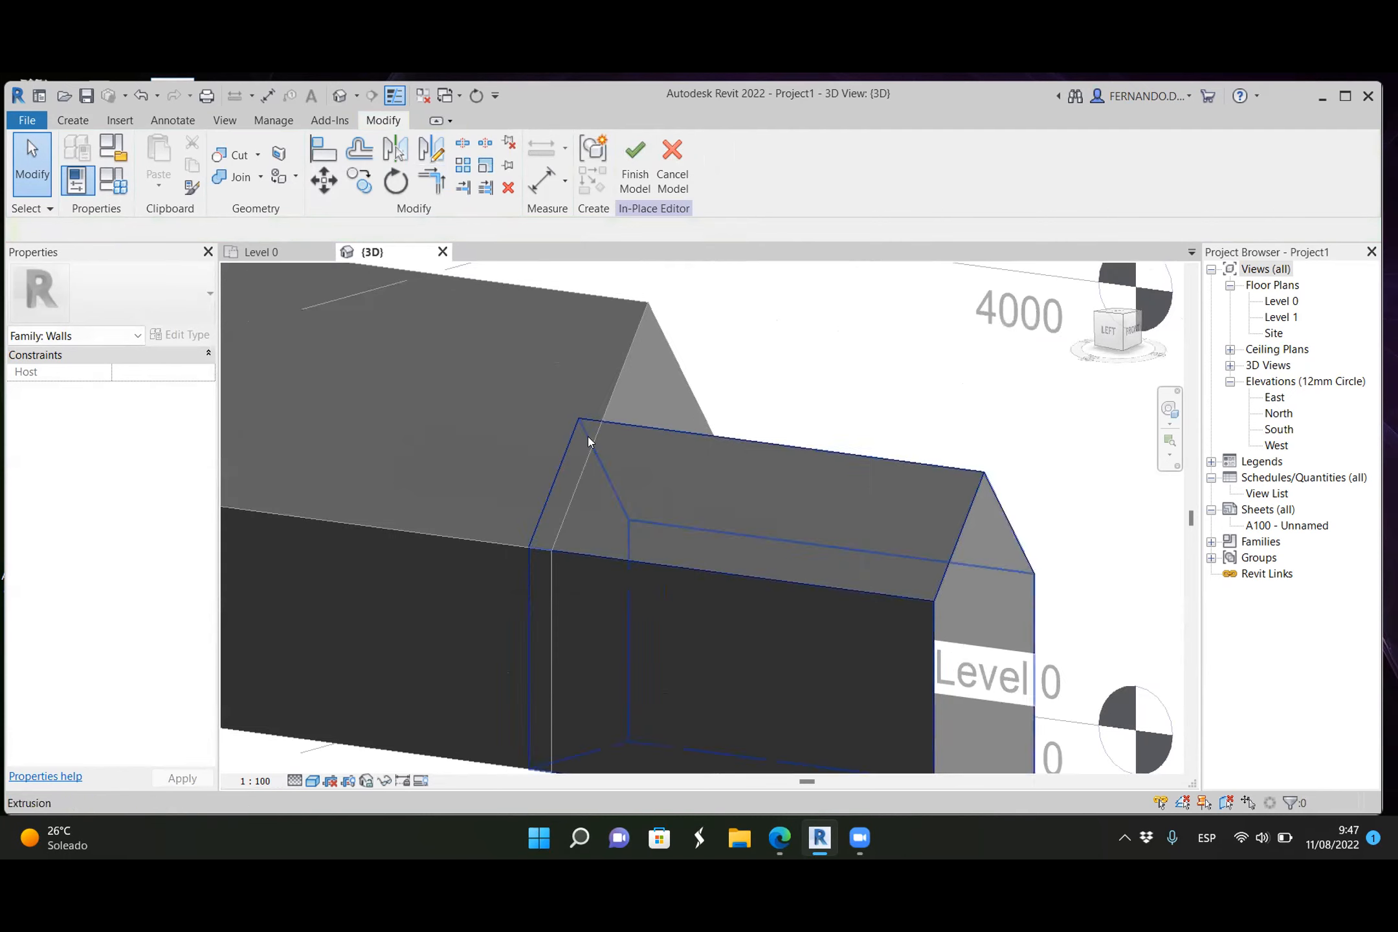
scroll(588, 435, up, 2)
shift+middle_drag(608, 448, 612, 543)
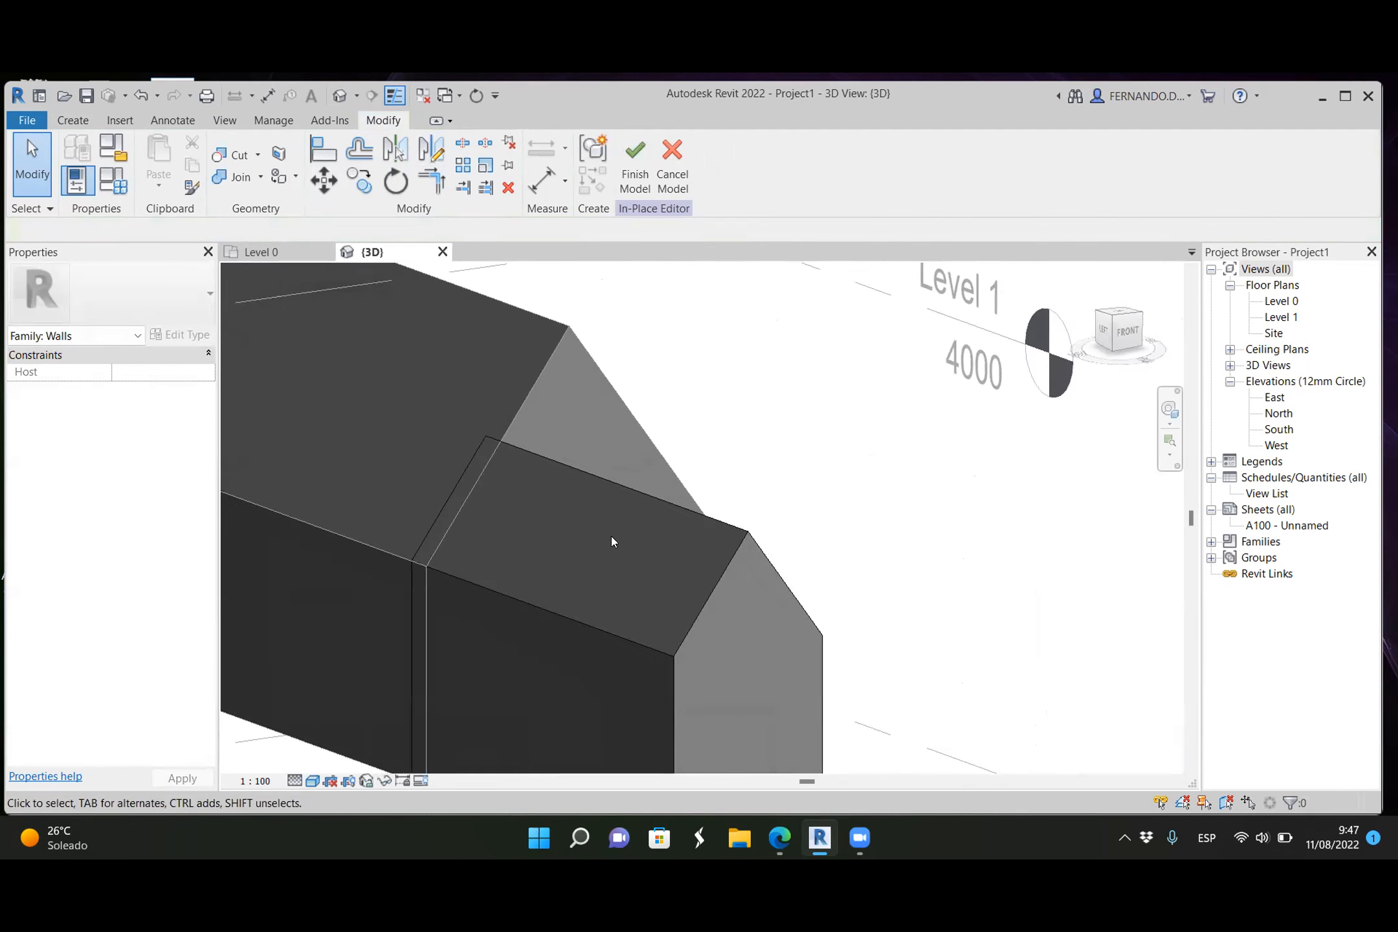
scroll(607, 505, down, 5)
shift+middle_drag(524, 571, 618, 419)
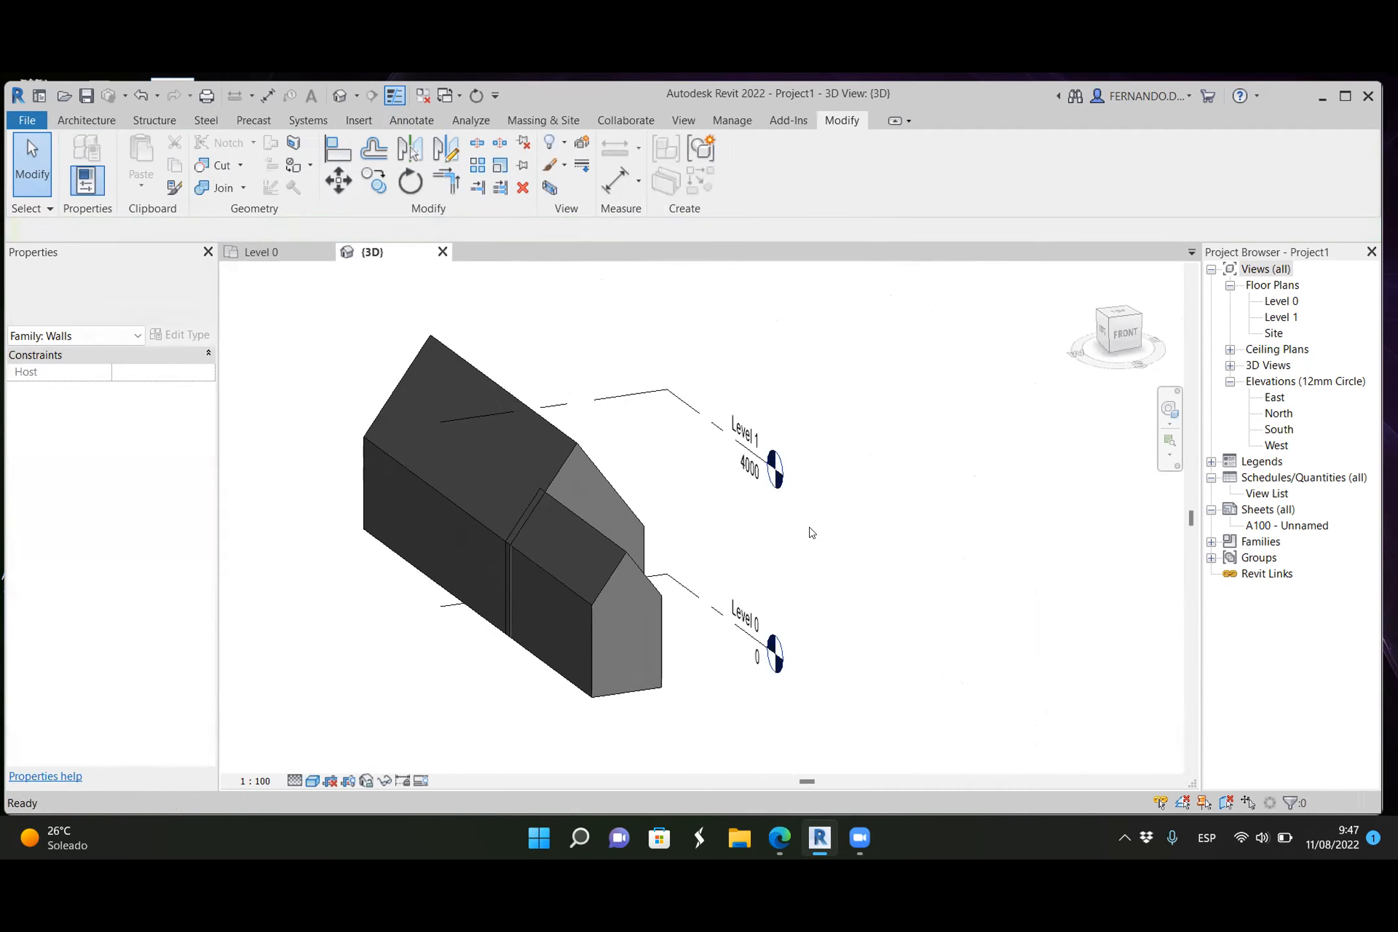
scroll(682, 518, down, 2)
scroll(615, 599, up, 2)
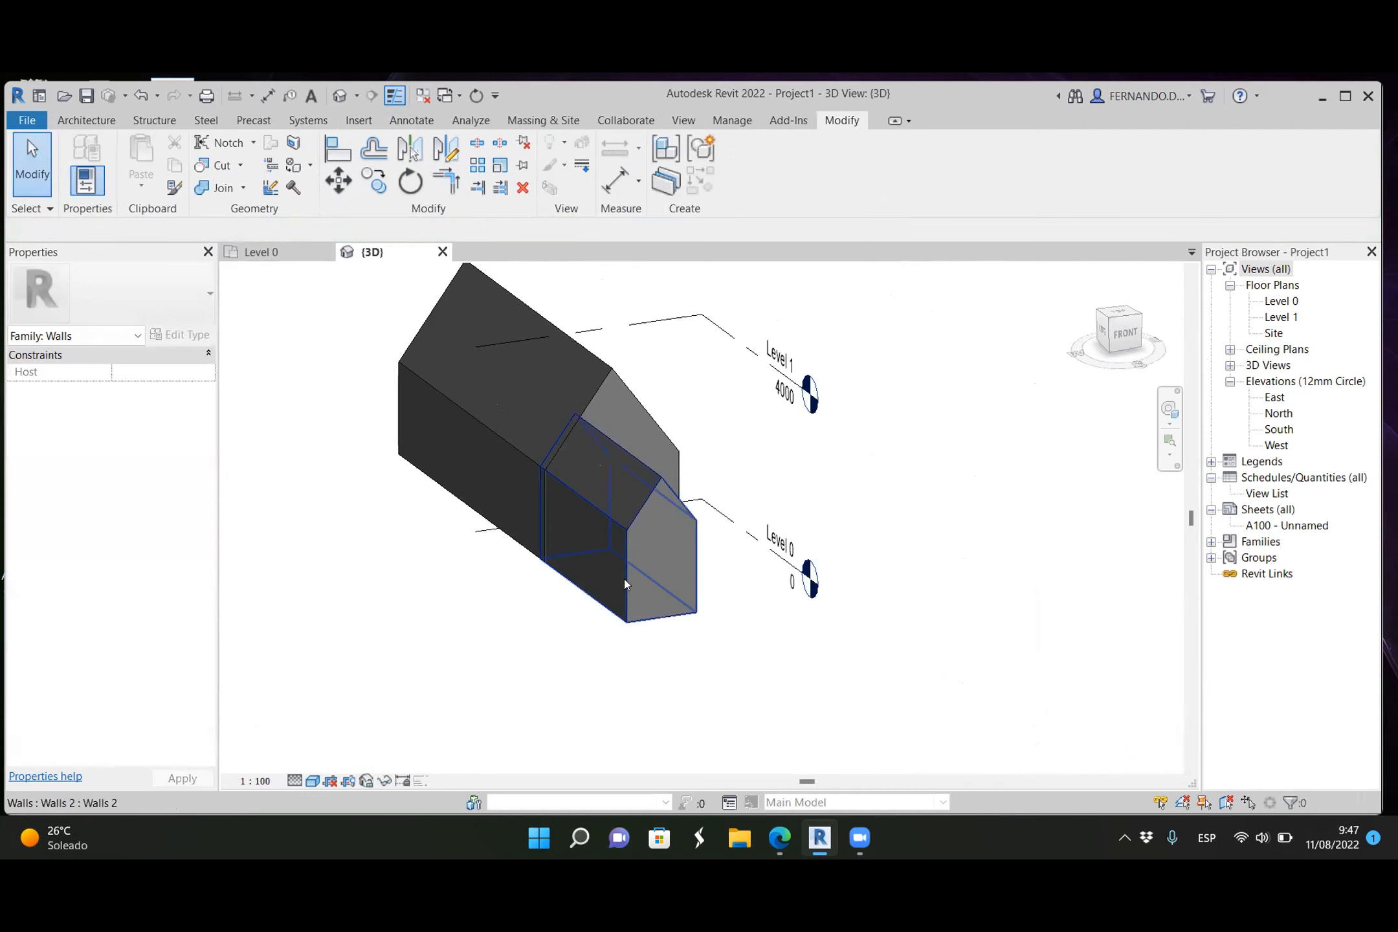
Step: Reopen the Walls 2 solid for in-place editing and edit its extrusion sketch
click(624, 579)
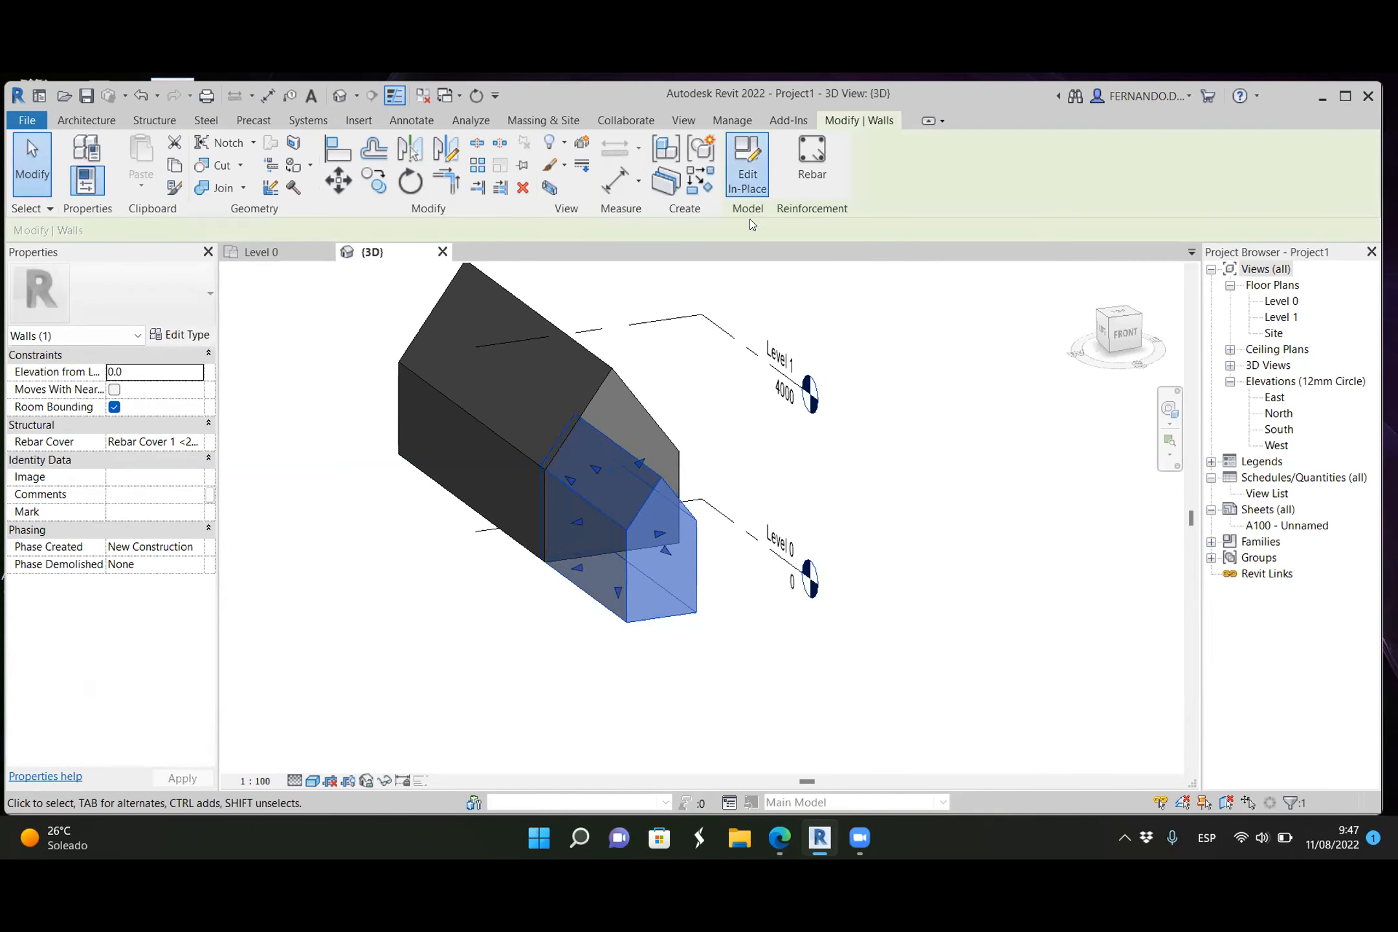
click(748, 165)
click(666, 489)
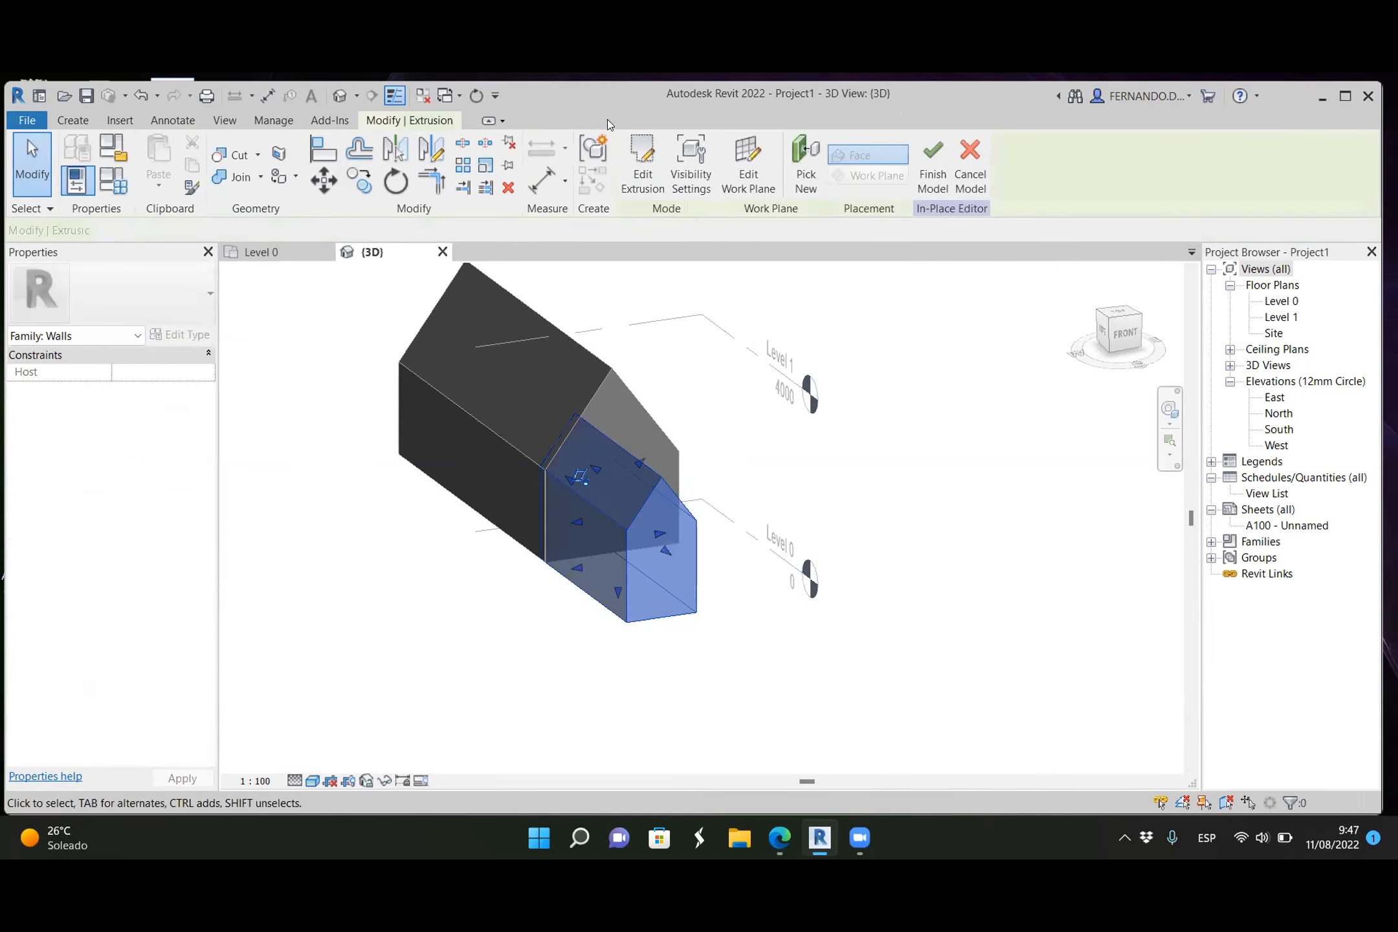
click(649, 162)
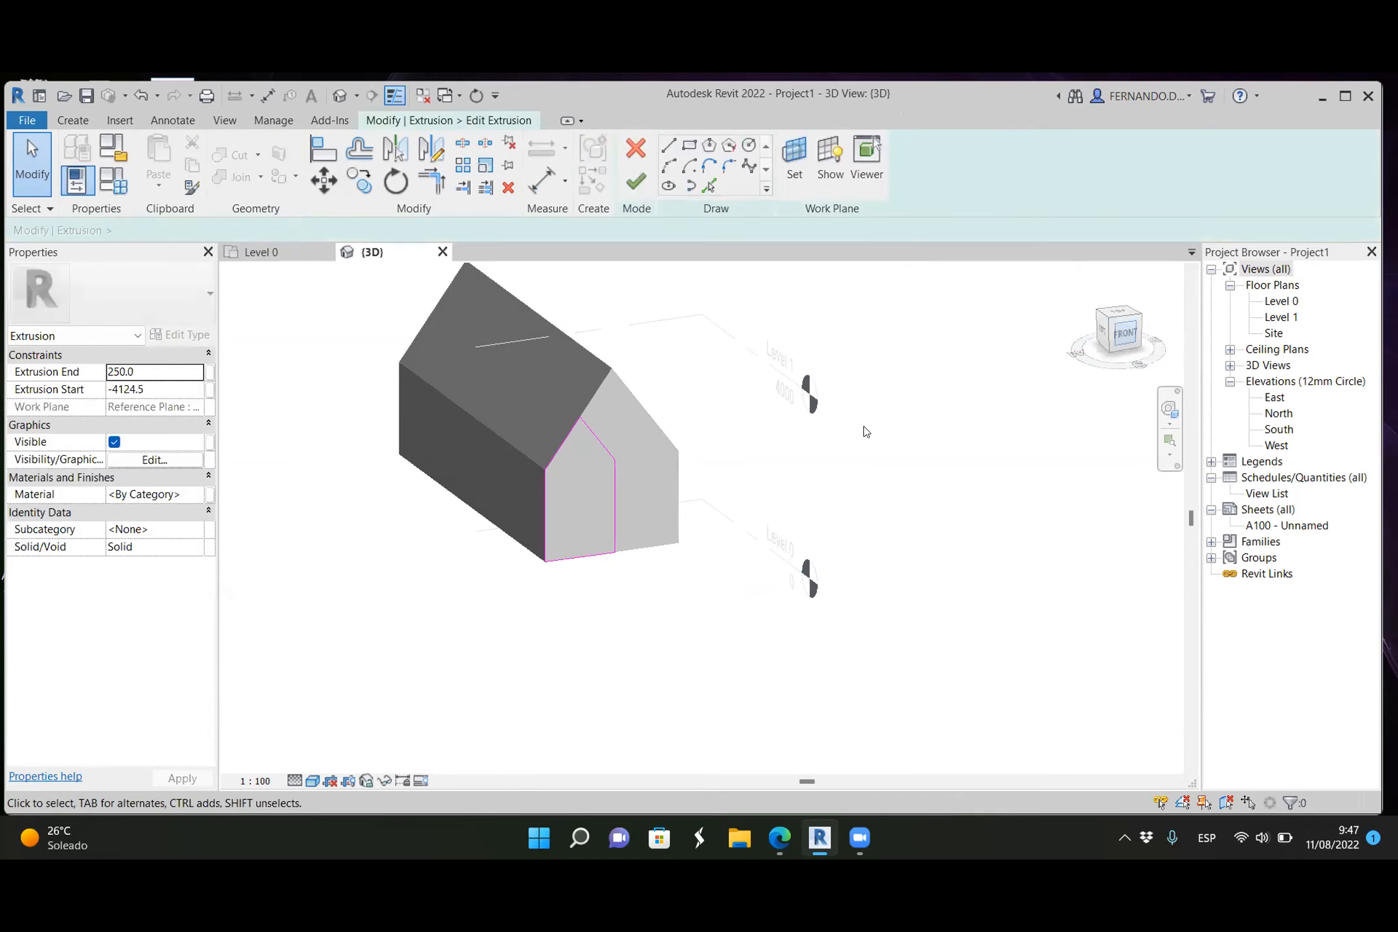
Step: Pull the upper end of the profile's left slope down onto its right slope, trim both into a lower apex, and finish the extrusion edit
scroll(654, 508, up, 5)
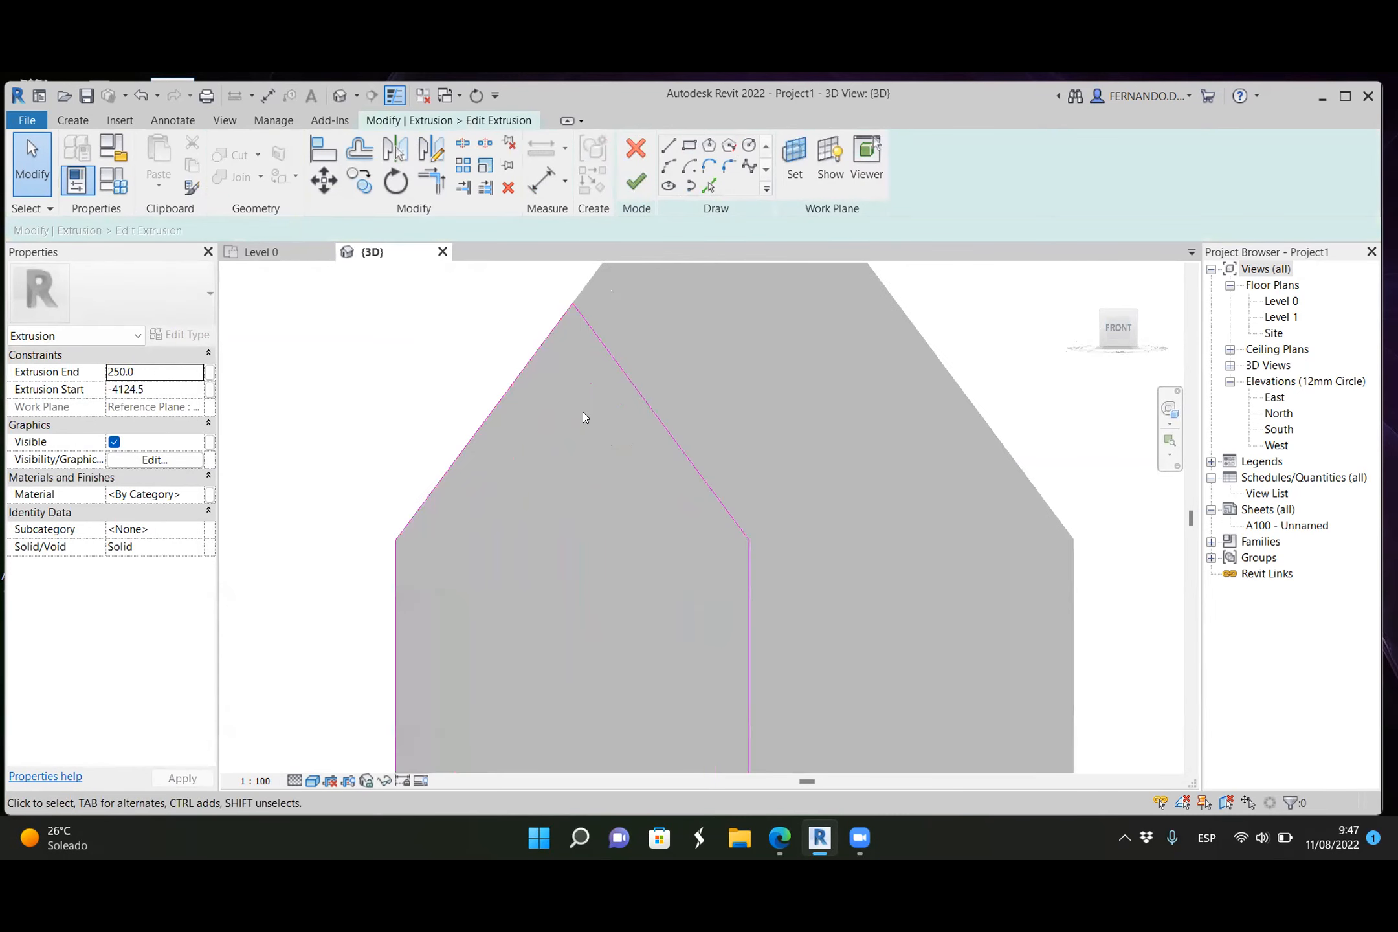
click(530, 360)
drag(572, 306, 598, 338)
click(432, 180)
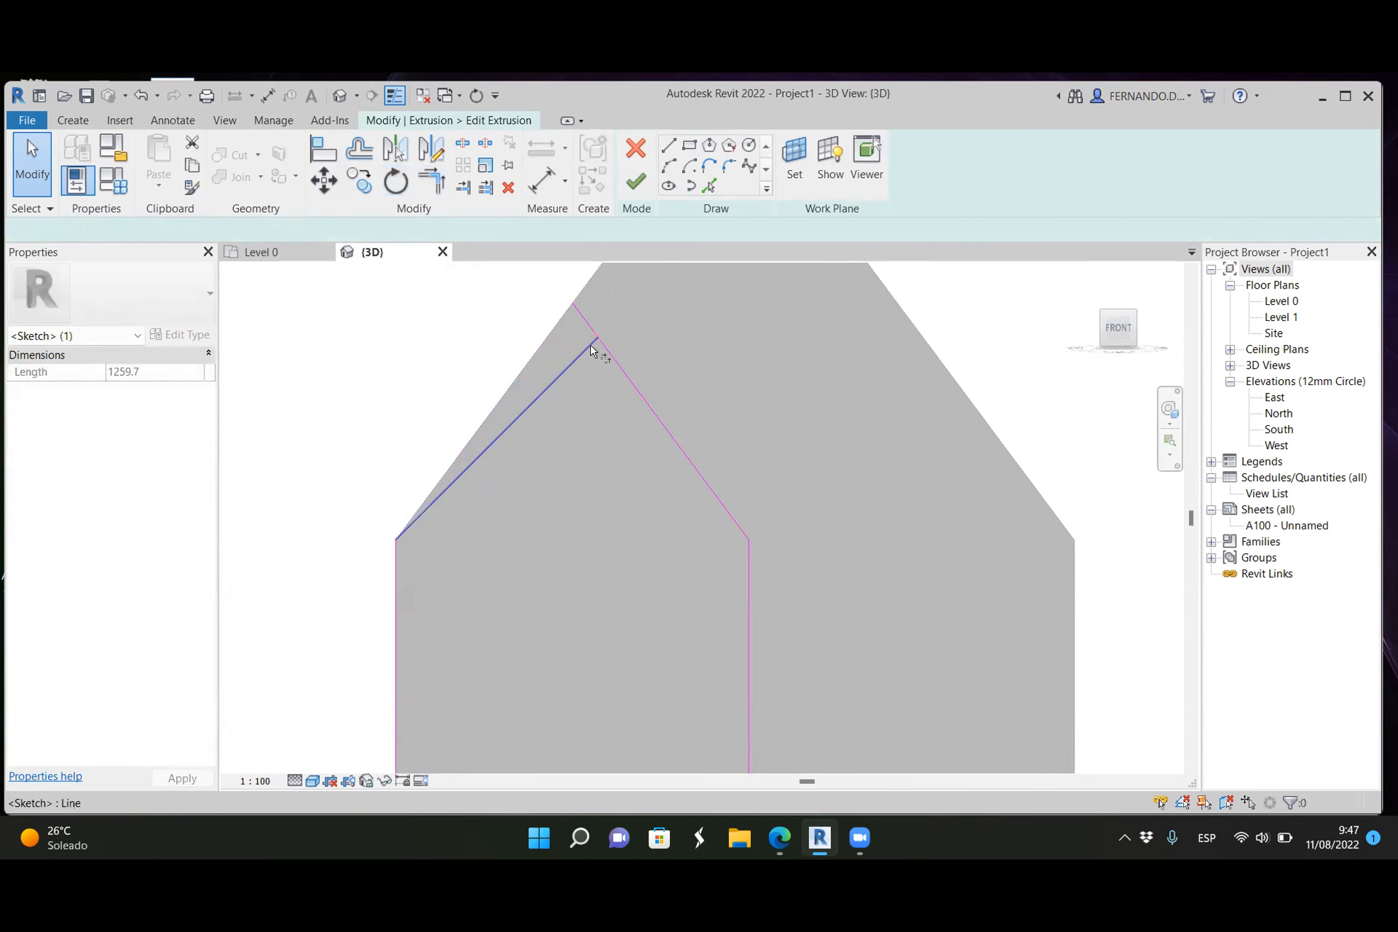
click(636, 181)
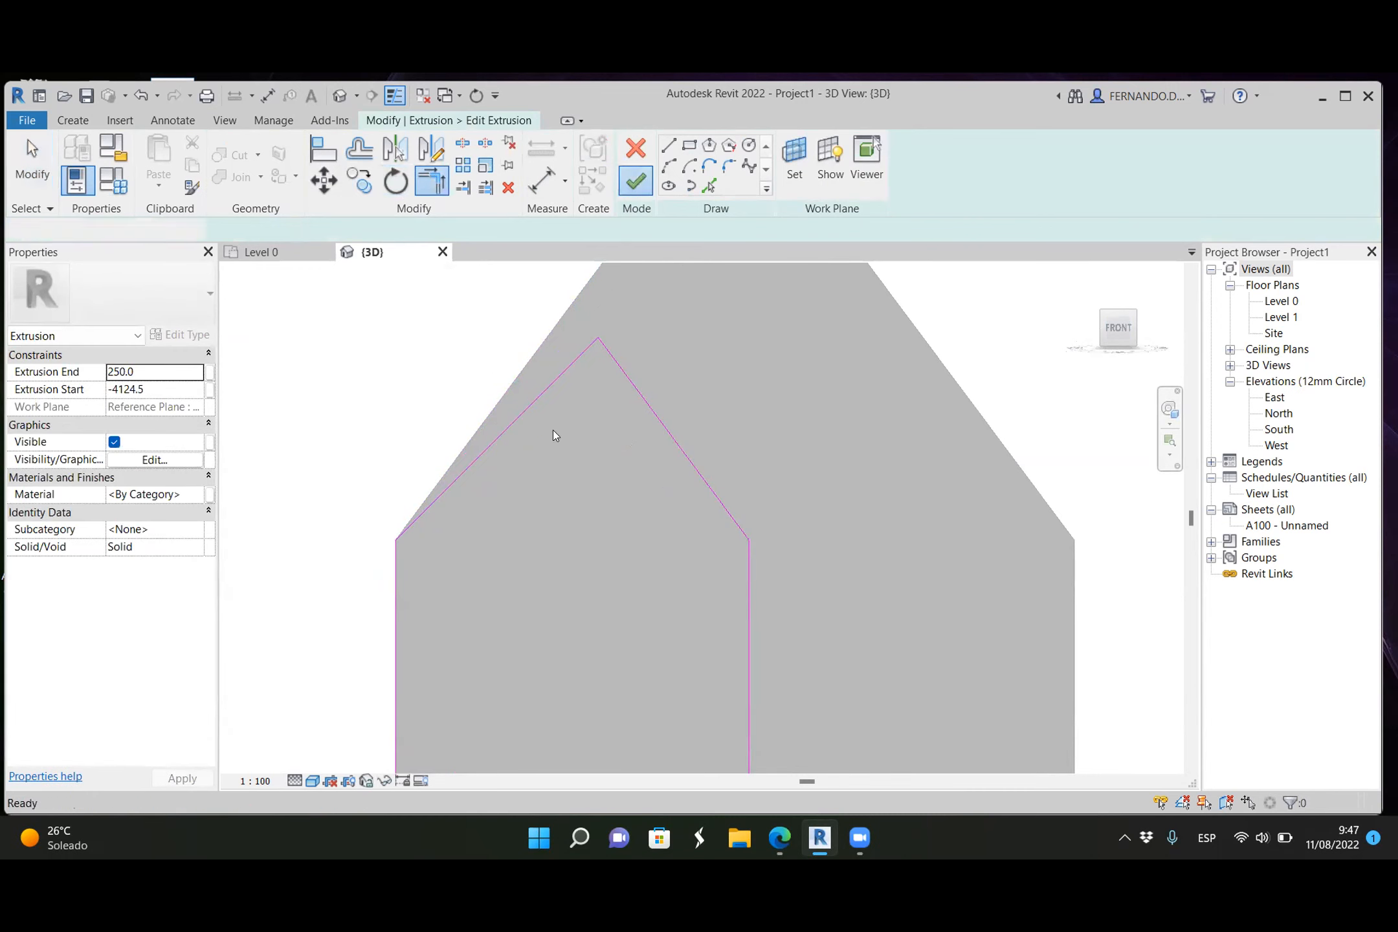
scroll(453, 440, down, 2)
click(421, 426)
scroll(412, 428, down, 1)
shift+middle_drag(440, 482, 473, 496)
scroll(551, 442, up, 3)
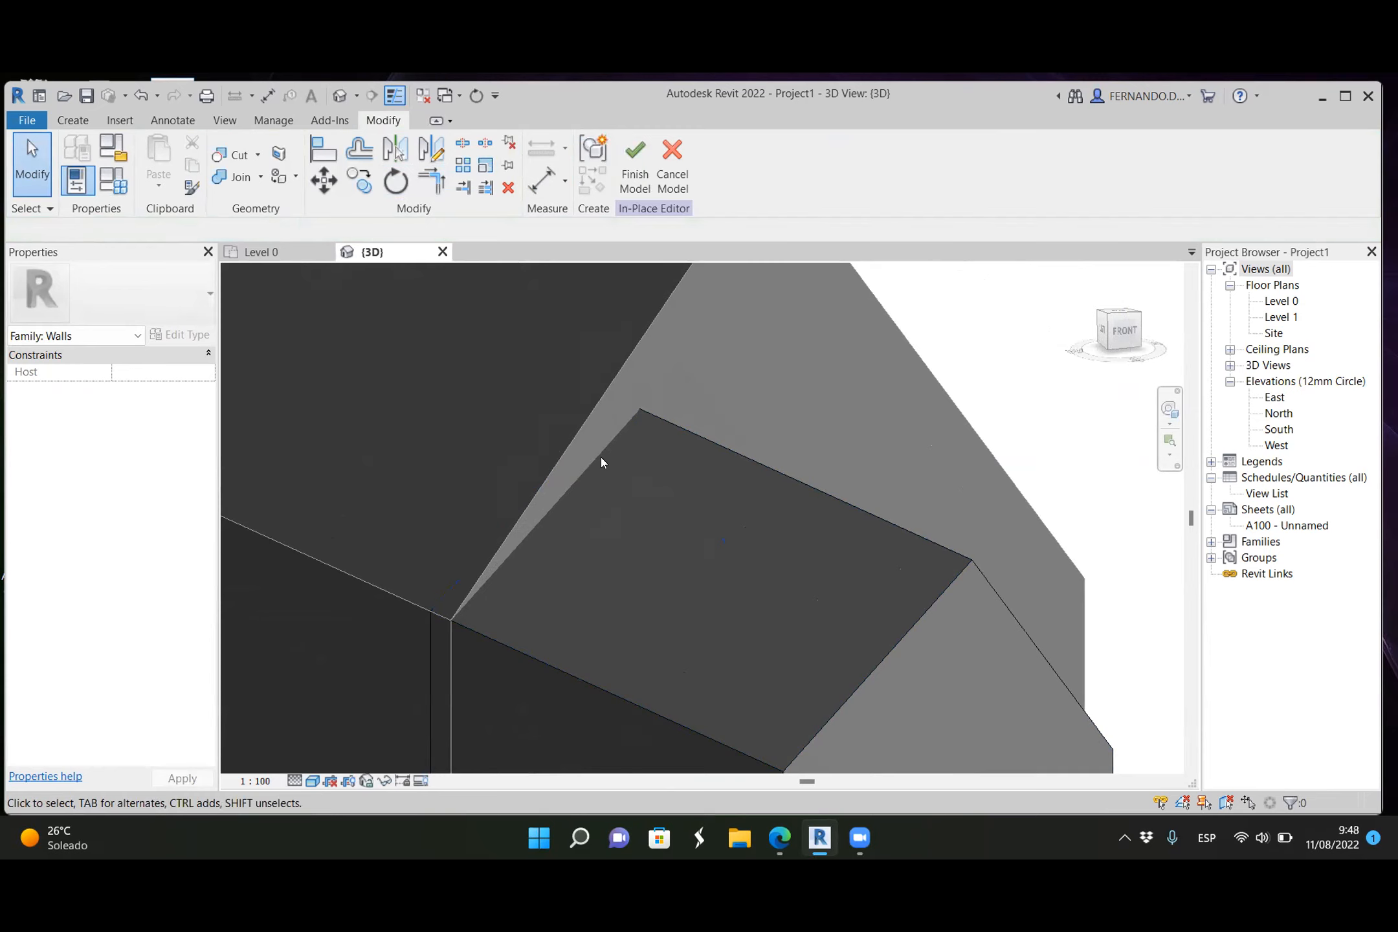
Step: Correct the smaller solid's extrusion sketch so its left slope follows the larger solid's roof slope, and finish the sketch
scroll(557, 494, up, 2)
scroll(567, 489, down, 3)
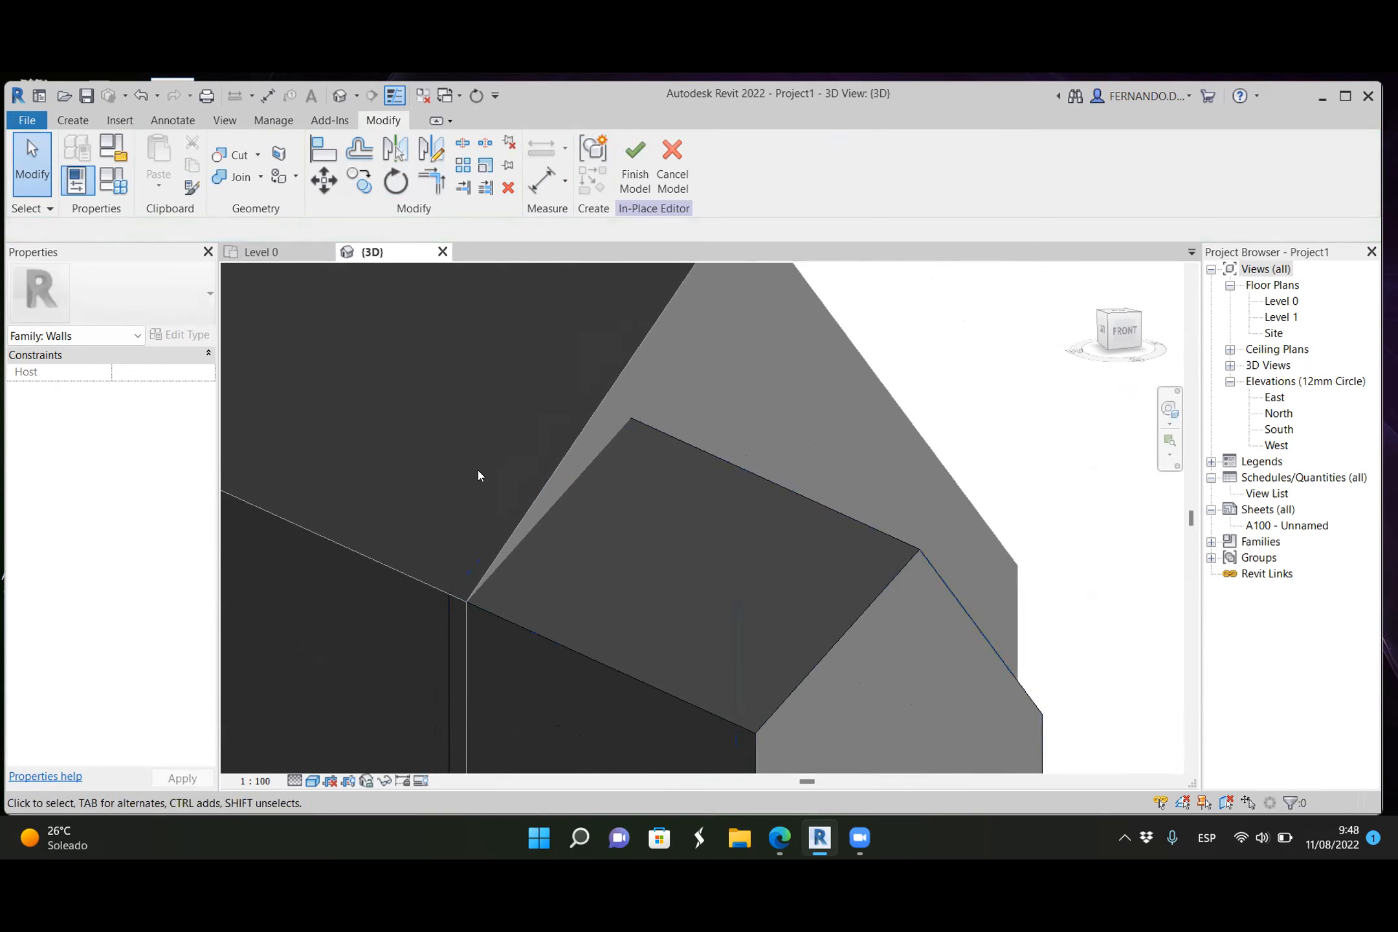
double_click(558, 488)
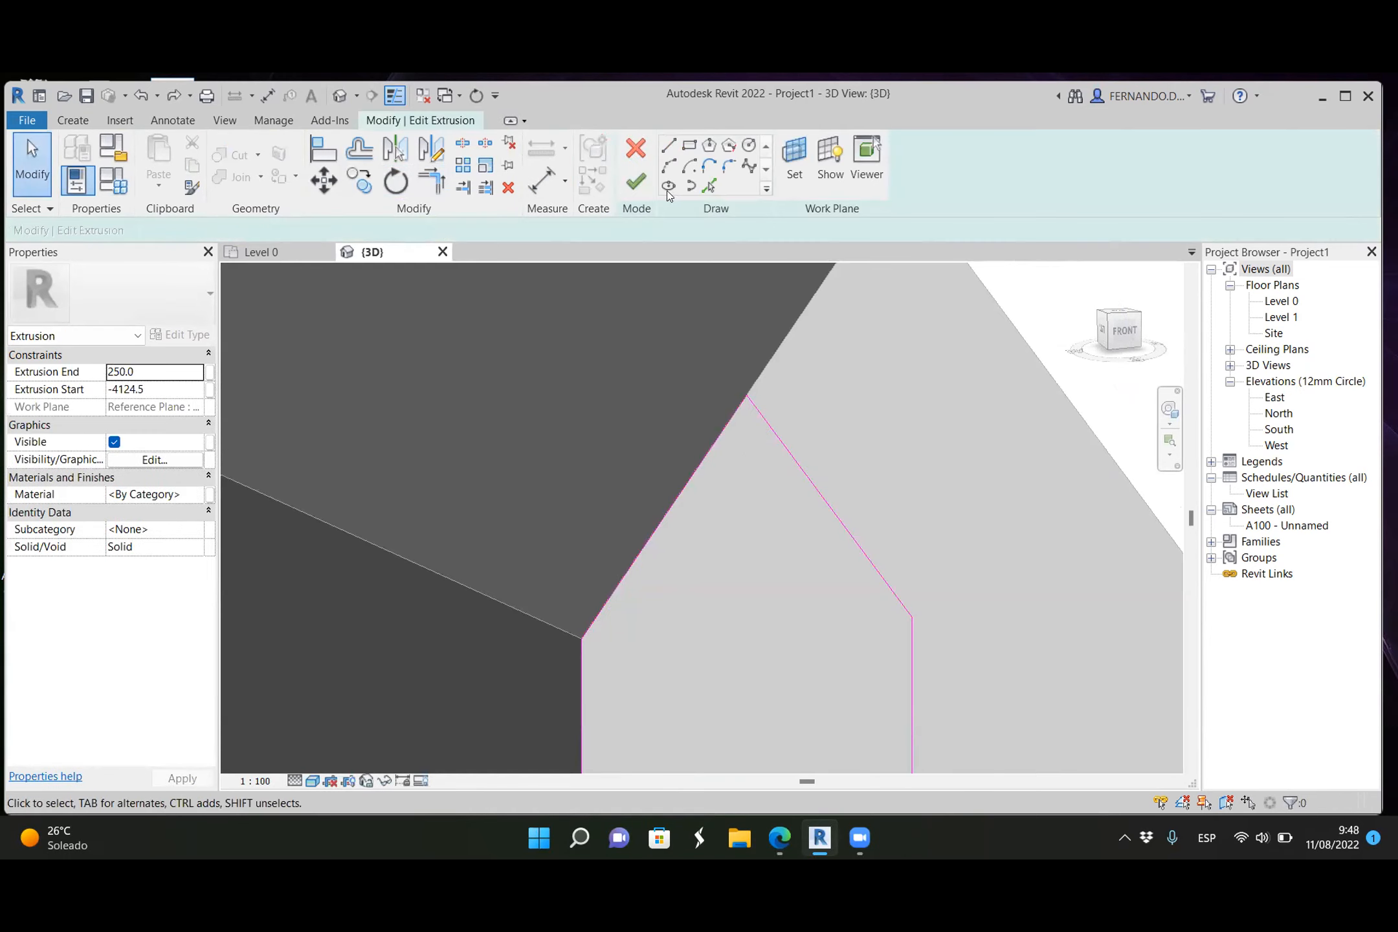
click(639, 190)
Step: Examine the roof and side faces where the smaller solid meets and overlaps the larger one
scroll(579, 389, down, 5)
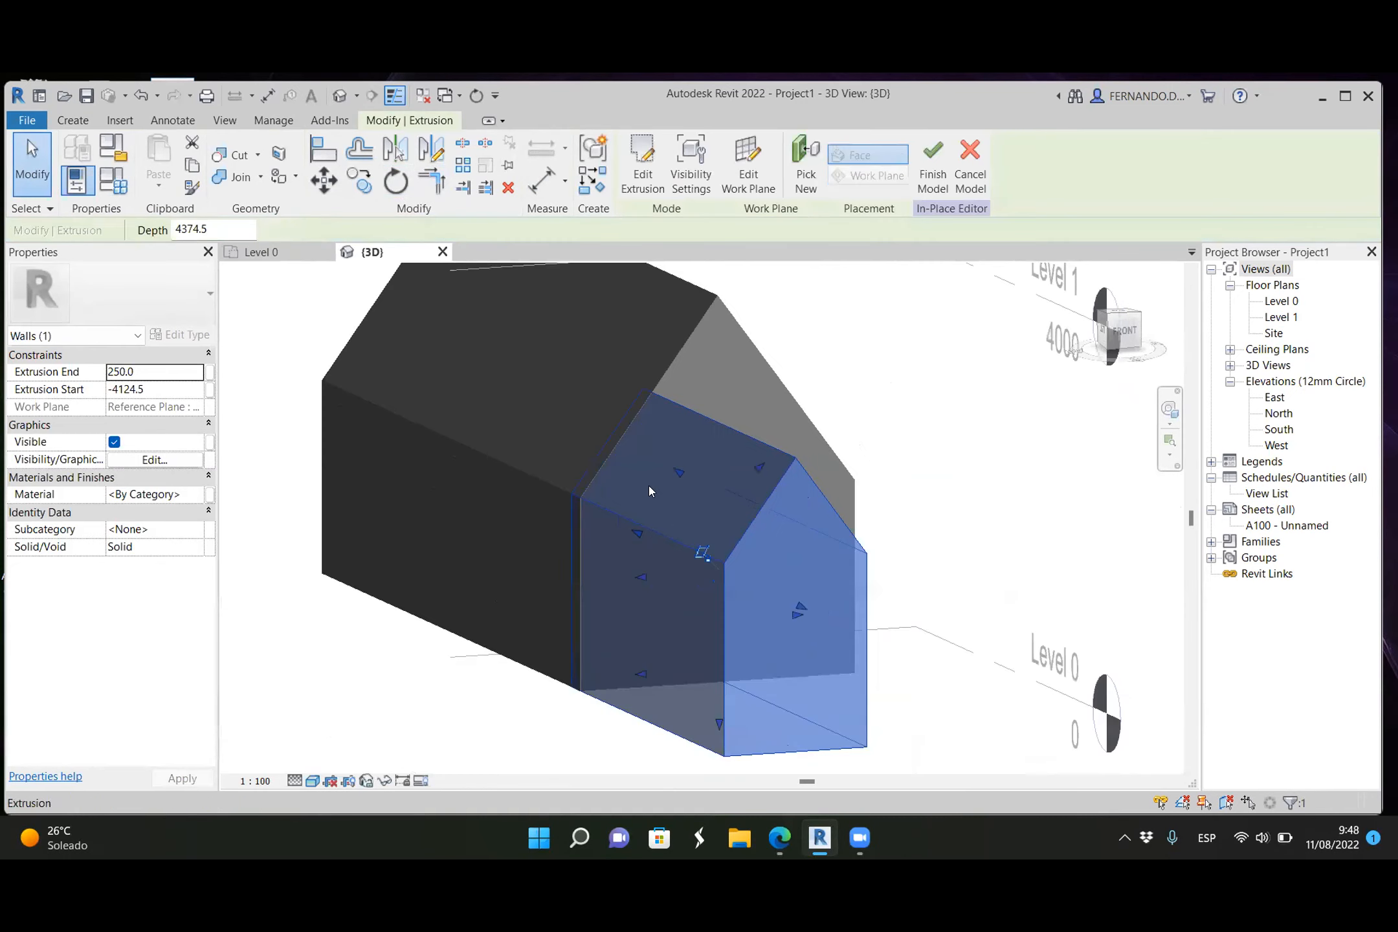
scroll(650, 567, down, 2)
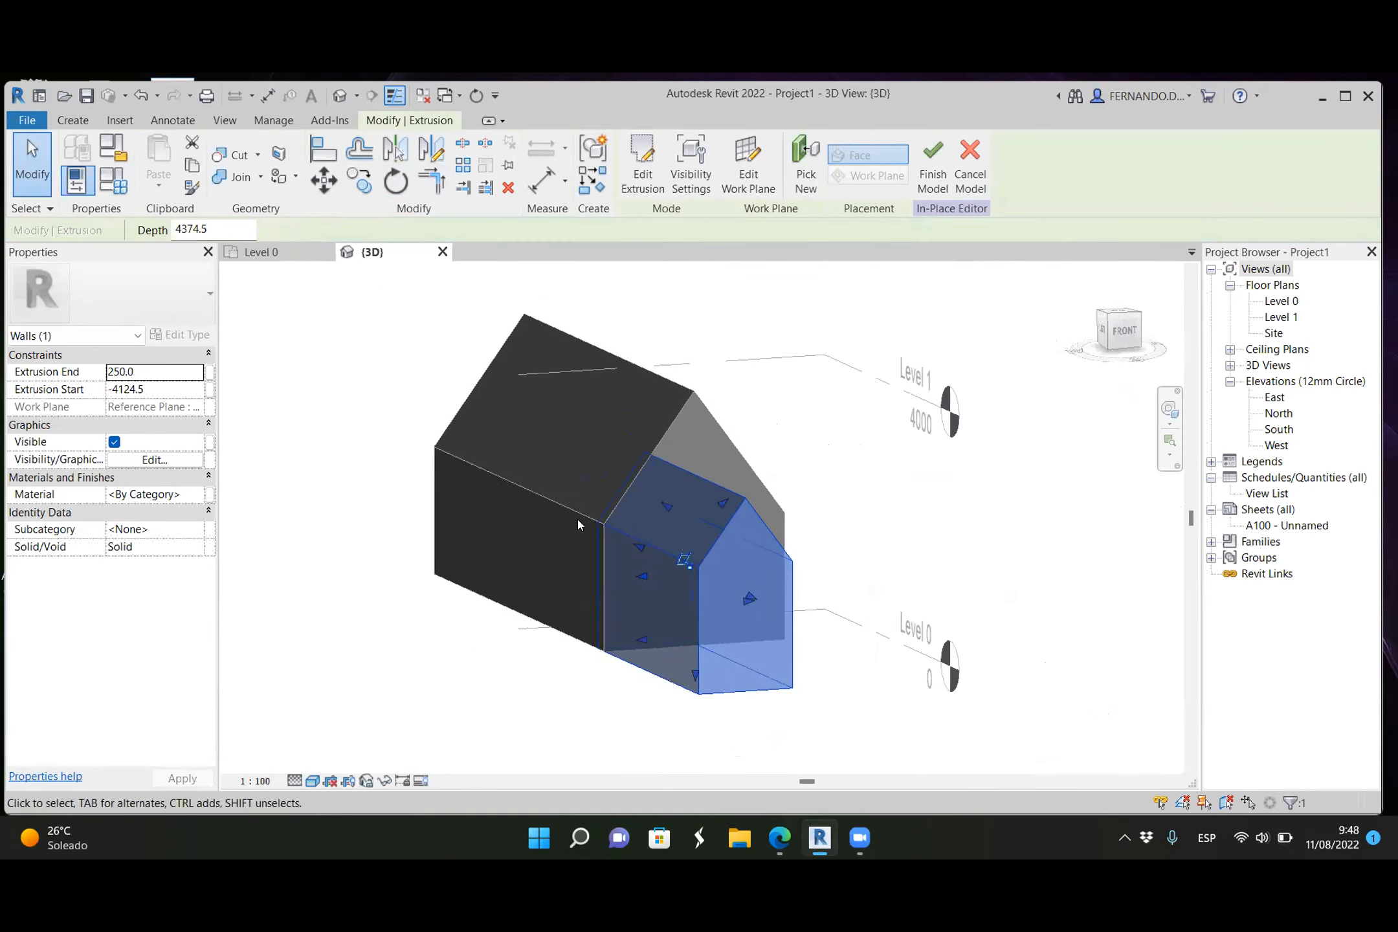
scroll(578, 519, up, 3)
key(Escape)
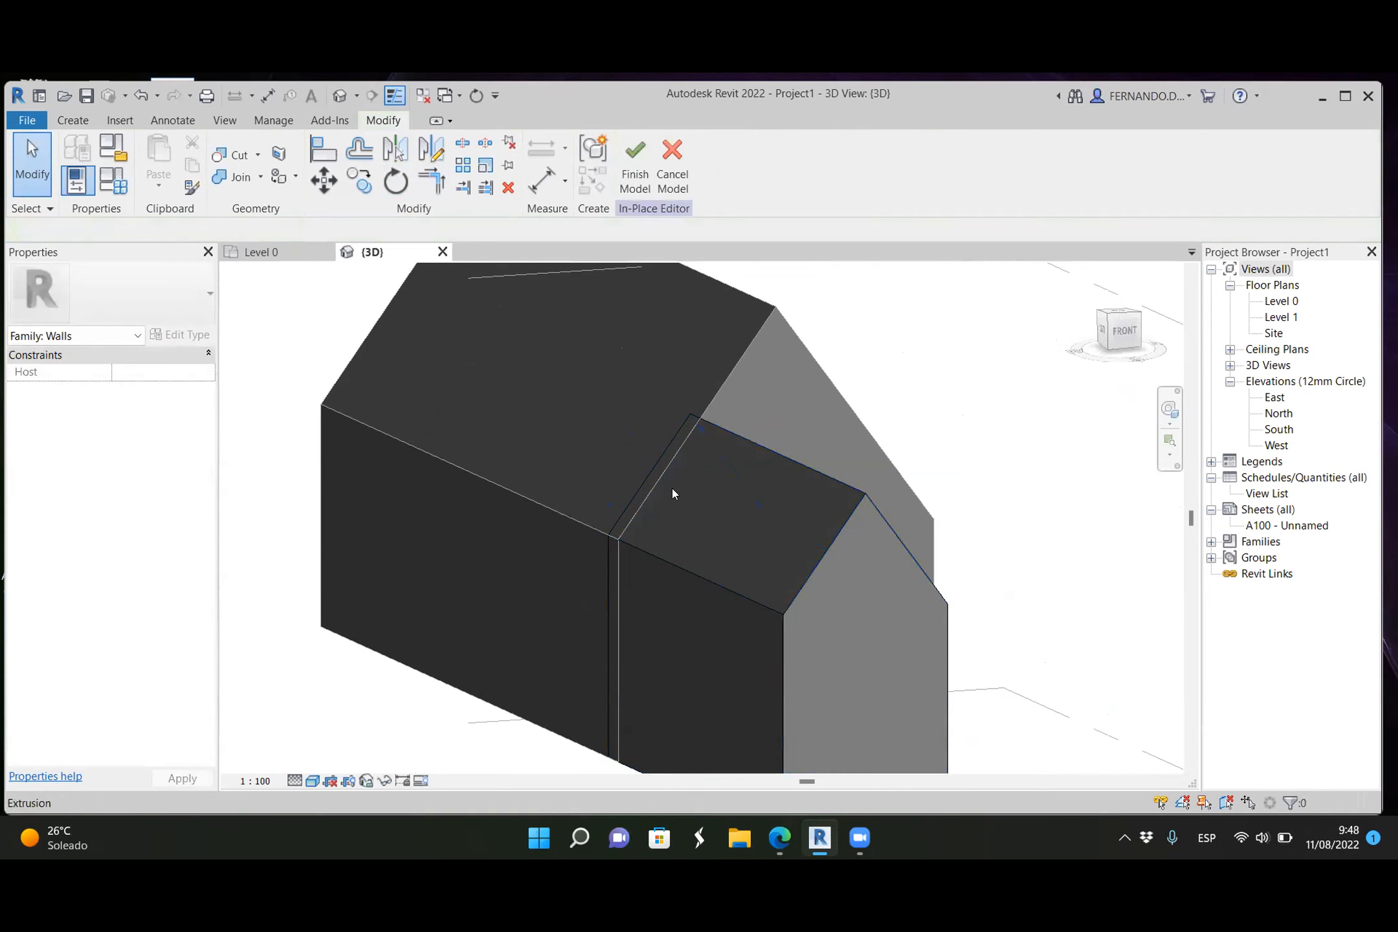
scroll(685, 477, up, 1)
scroll(685, 477, up, 2)
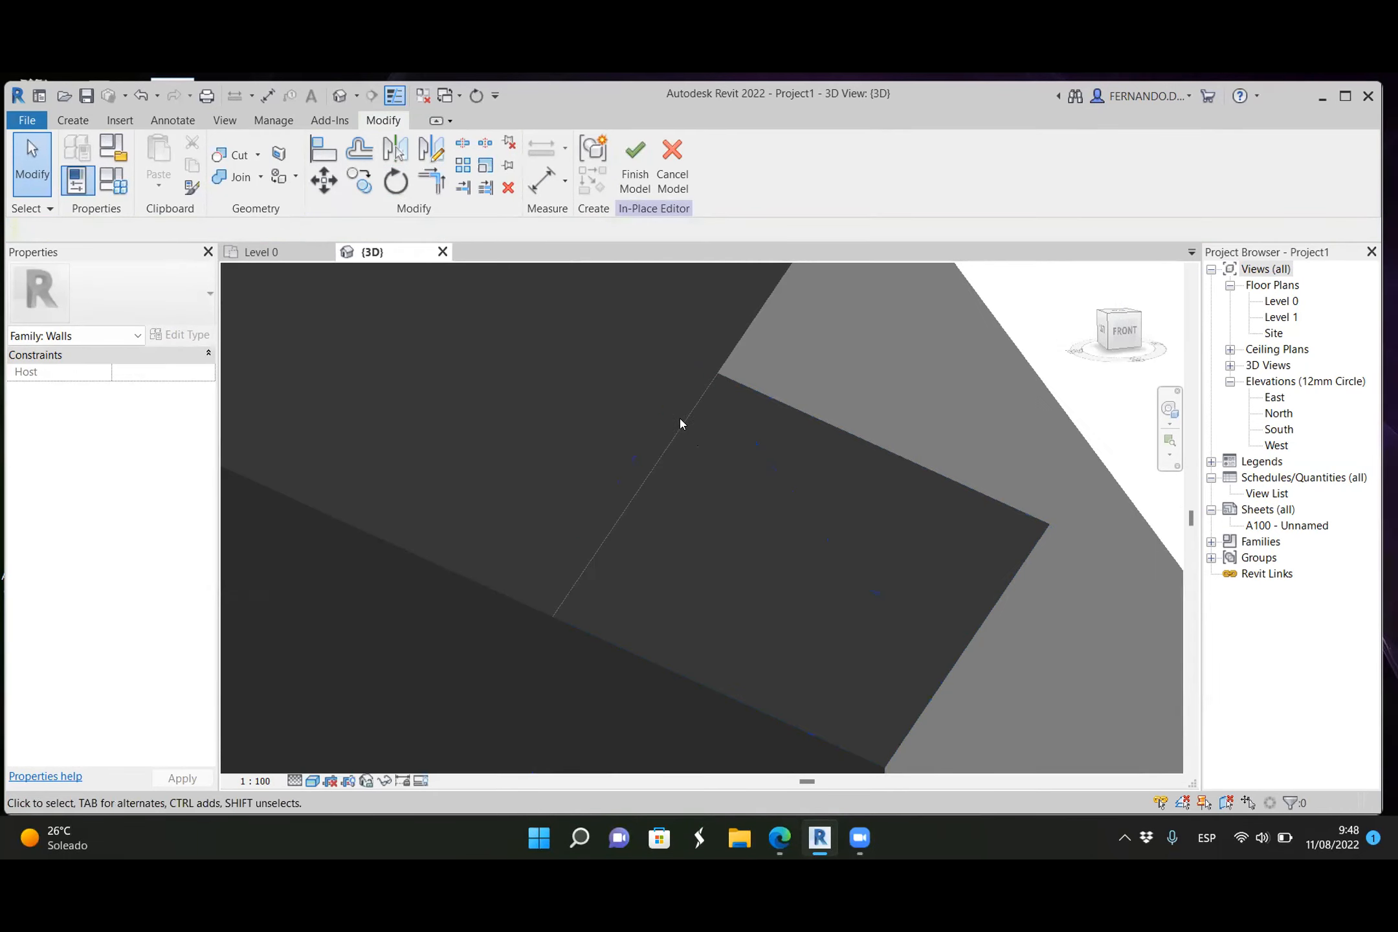
scroll(670, 429, down, 4)
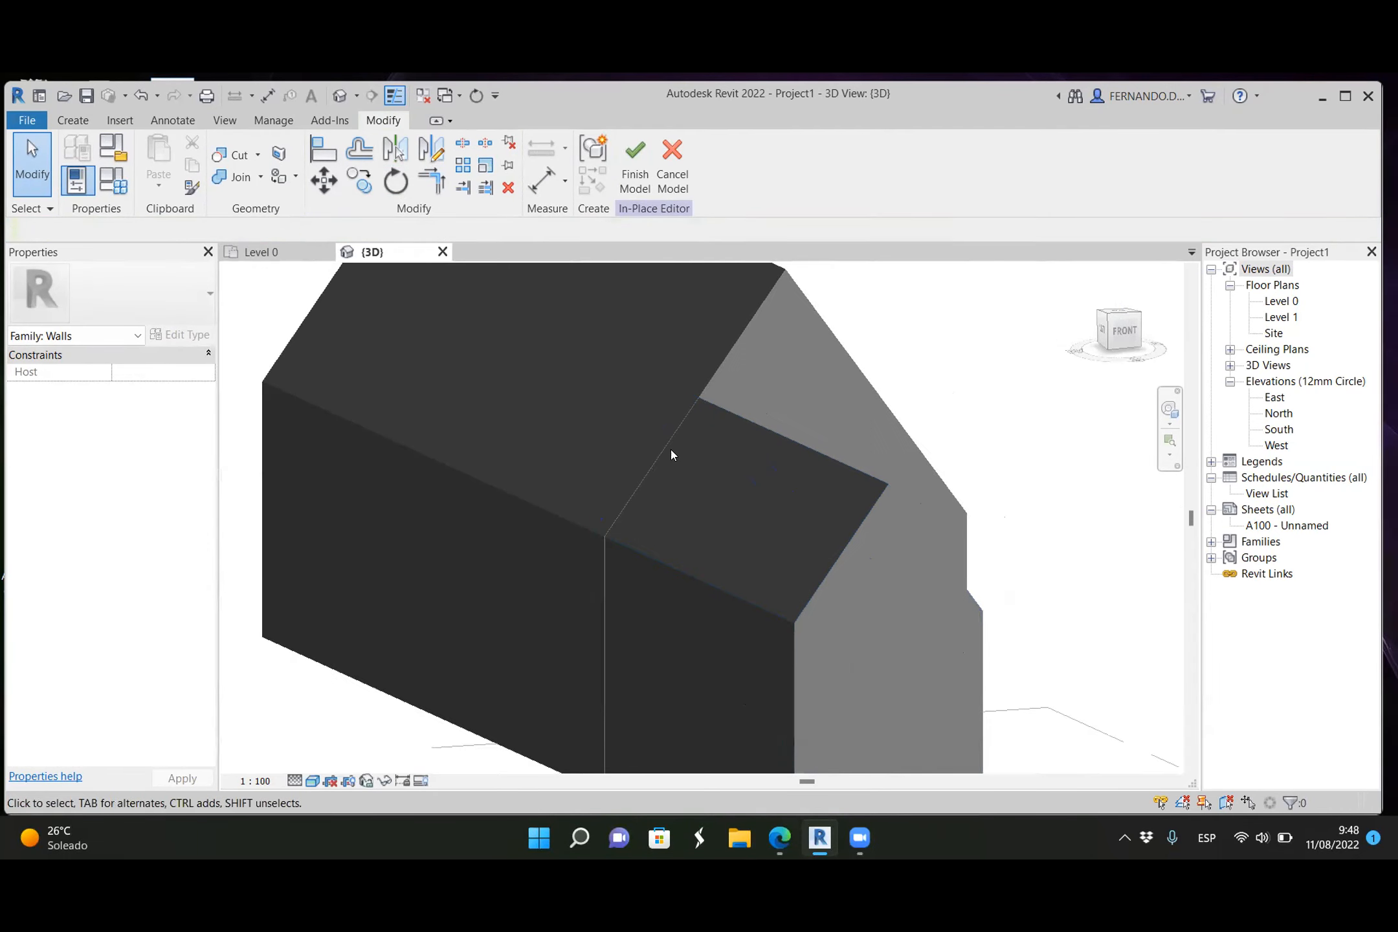
shift+middle_drag(658, 526, 499, 374)
Step: In the Level 0 plan, pull the smaller solid's overlapping end back to the reference plane, extrusion end 0, and finish the in-place model
click(283, 256)
scroll(745, 631, up, 3)
click(704, 521)
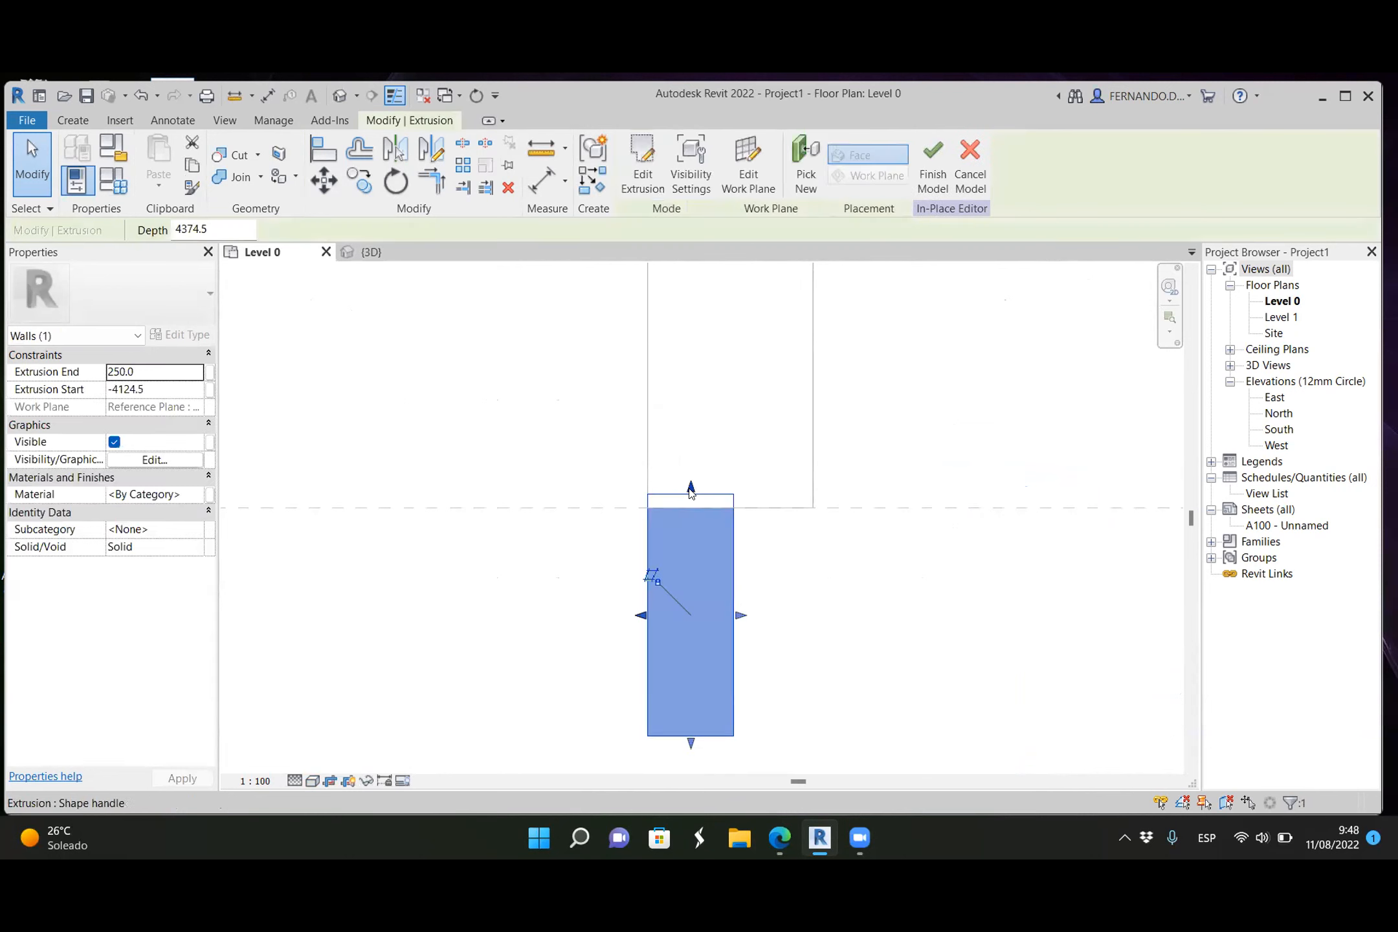
drag(690, 490, 691, 507)
click(824, 596)
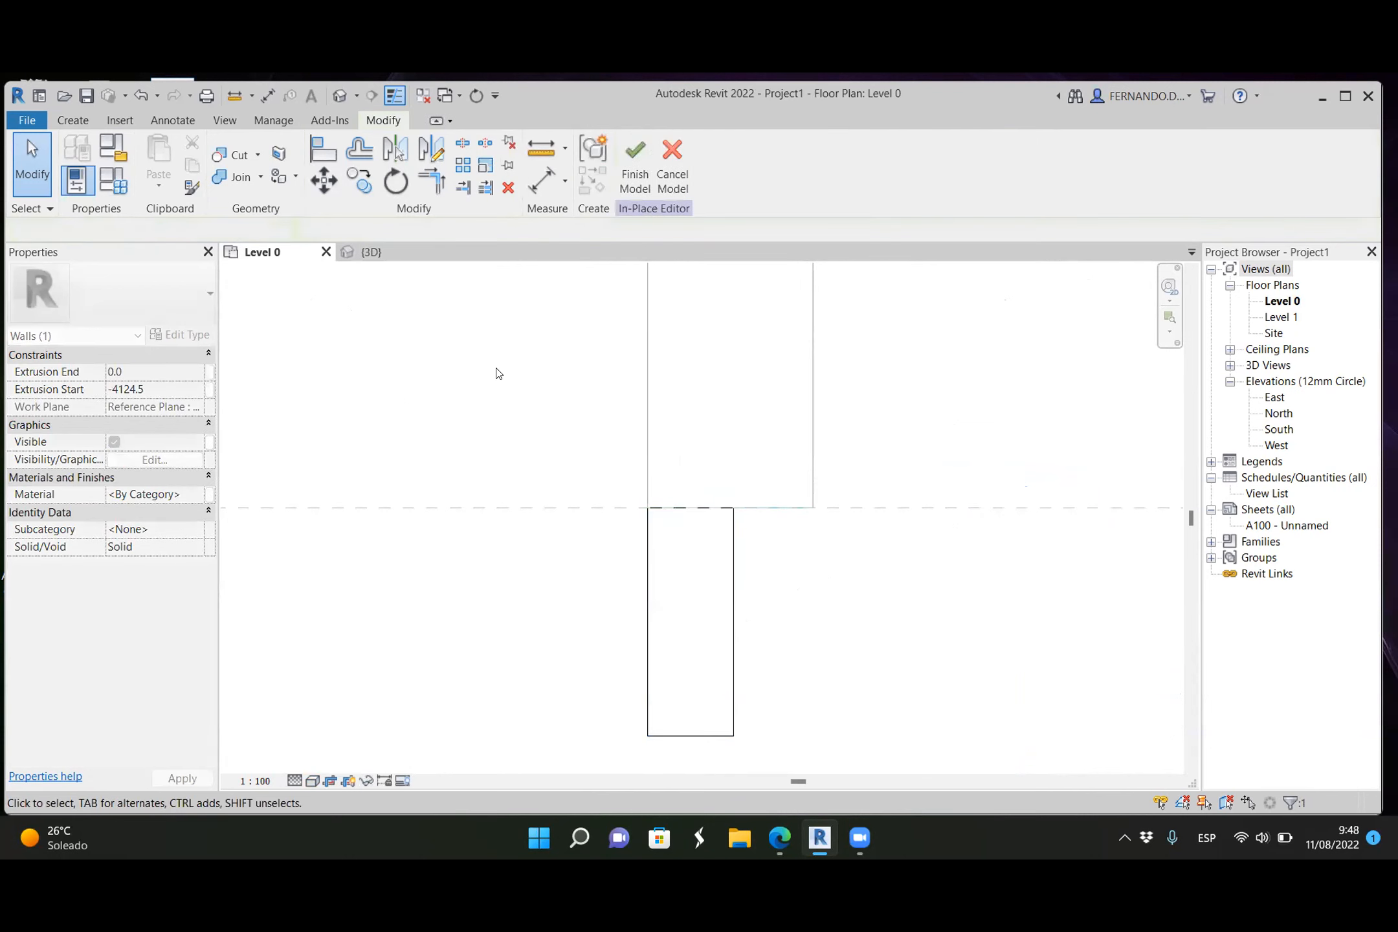
click(380, 249)
click(634, 156)
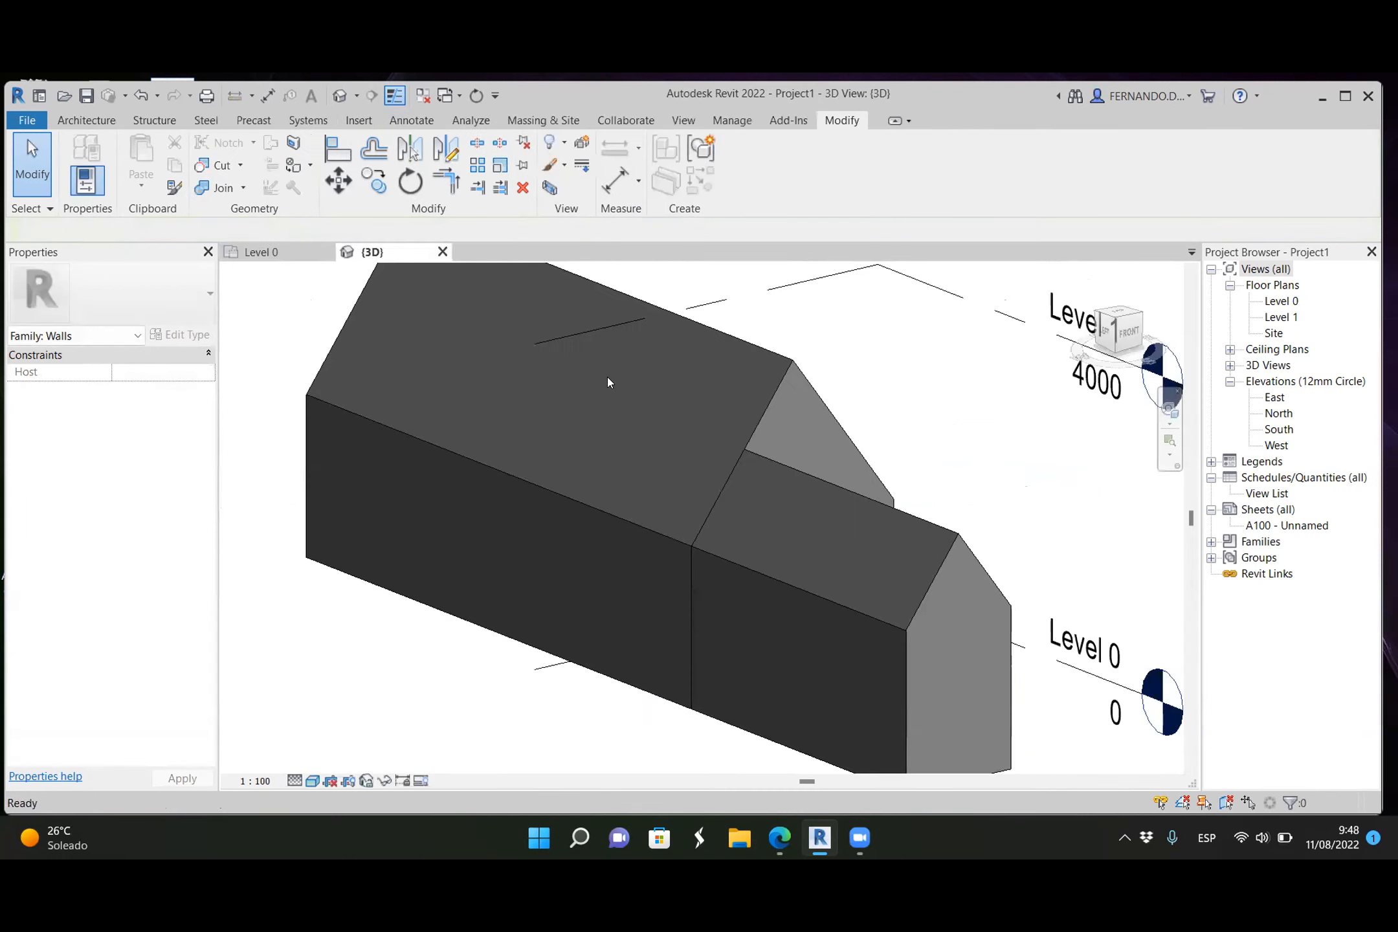
Step: Examine the two finished solids in 3D from the opposite long side
scroll(602, 356, down, 5)
shift+middle_drag(683, 582, 550, 583)
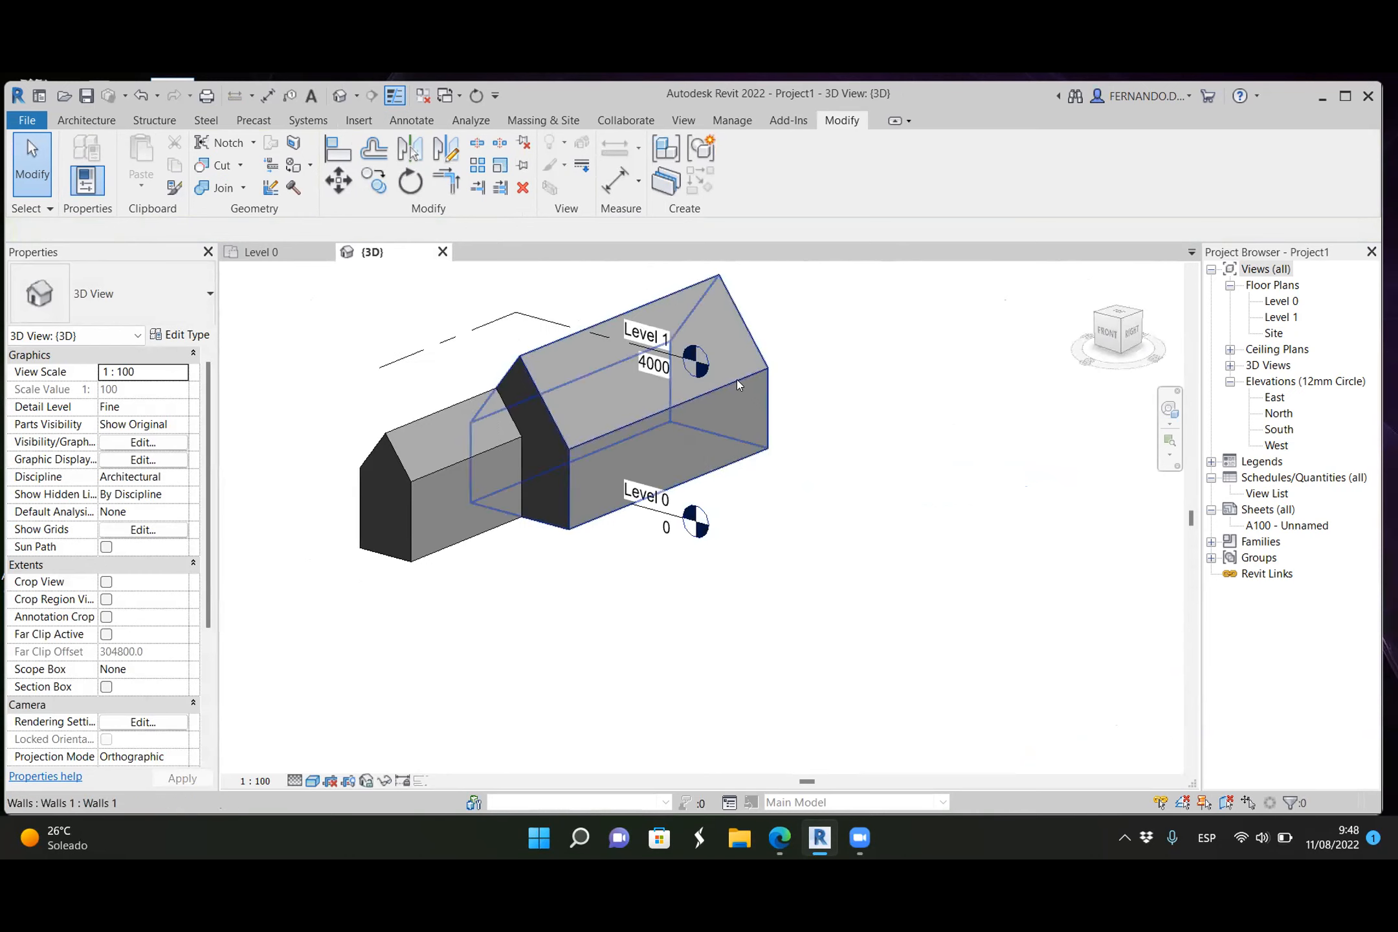
shift+middle_drag(757, 418, 715, 397)
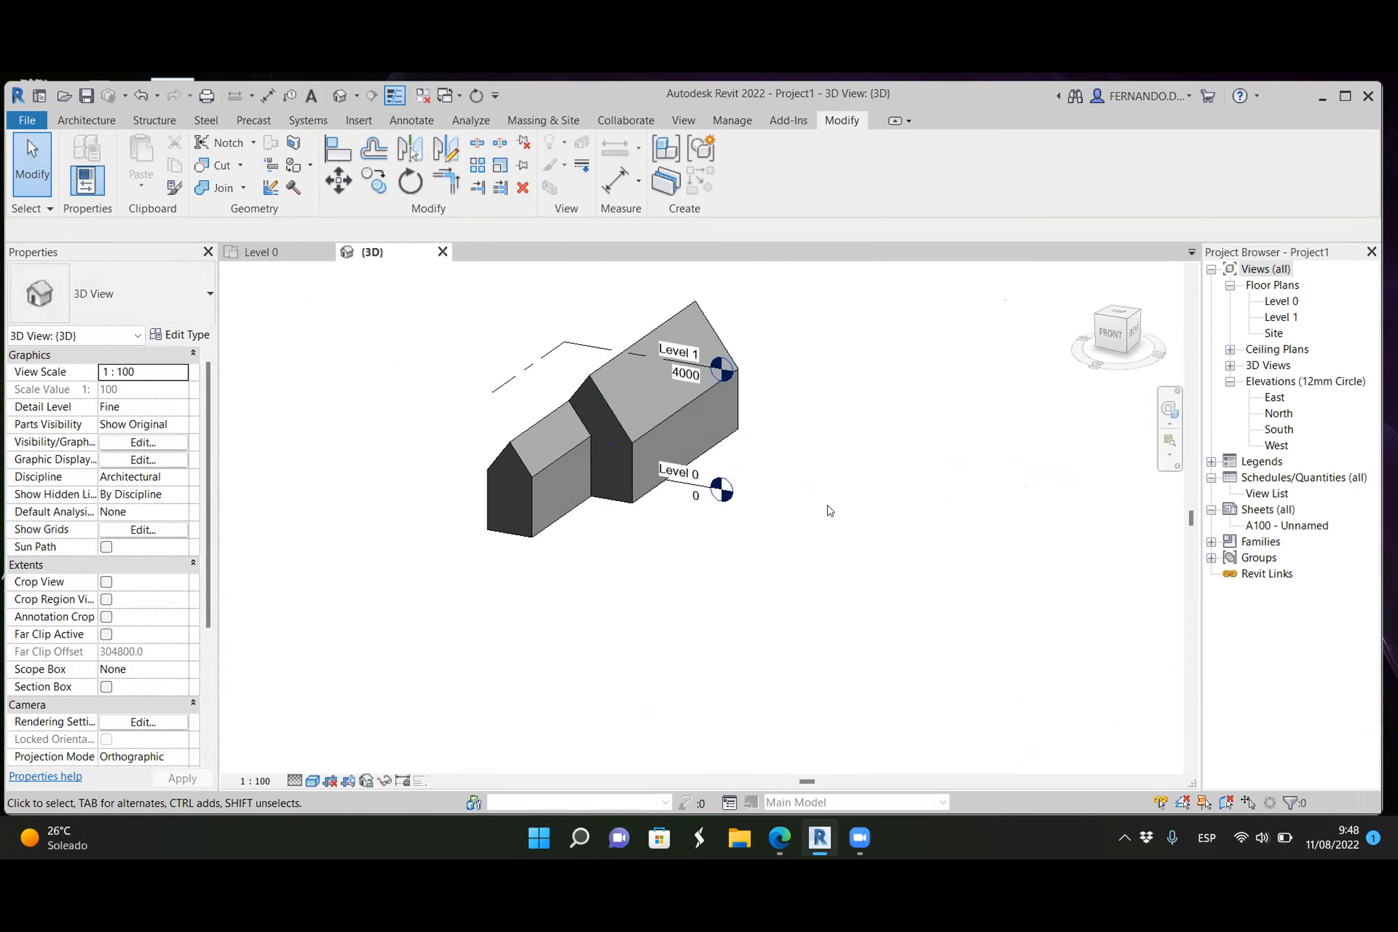
scroll(712, 472, up, 2)
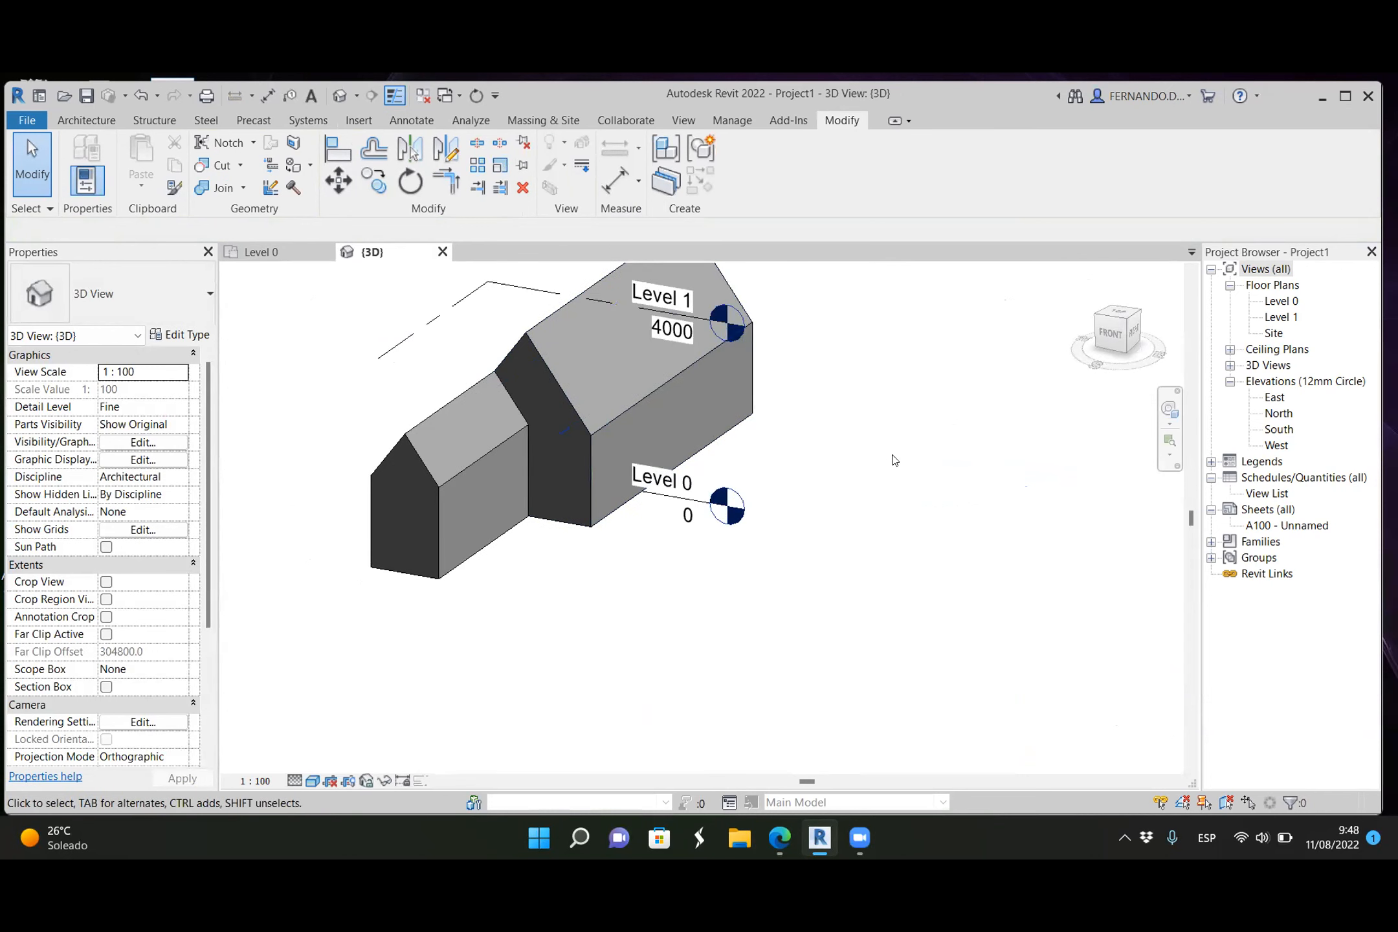
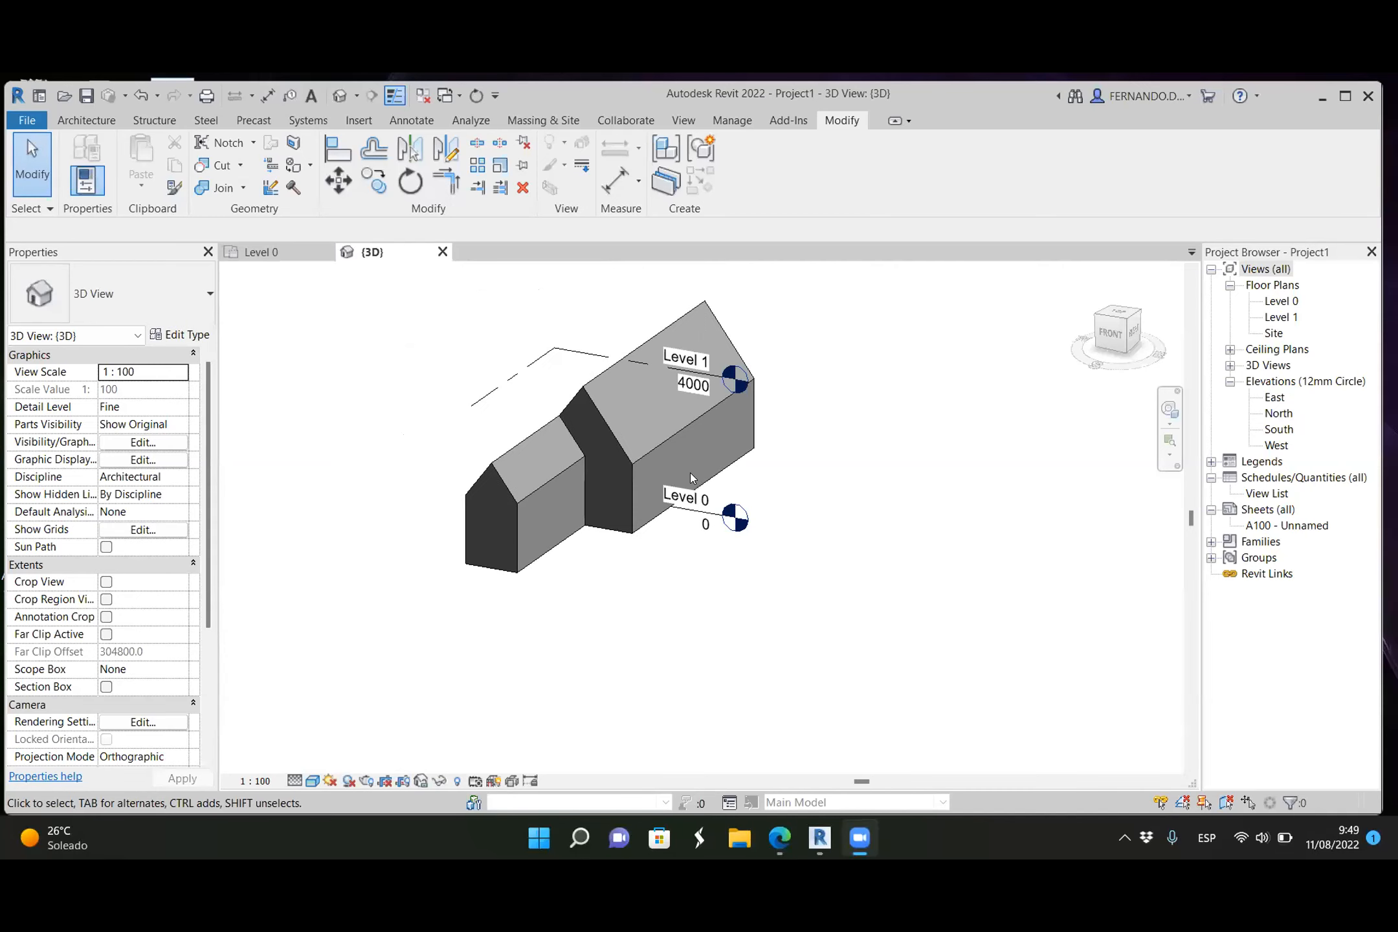
scroll(690, 473, up, 2)
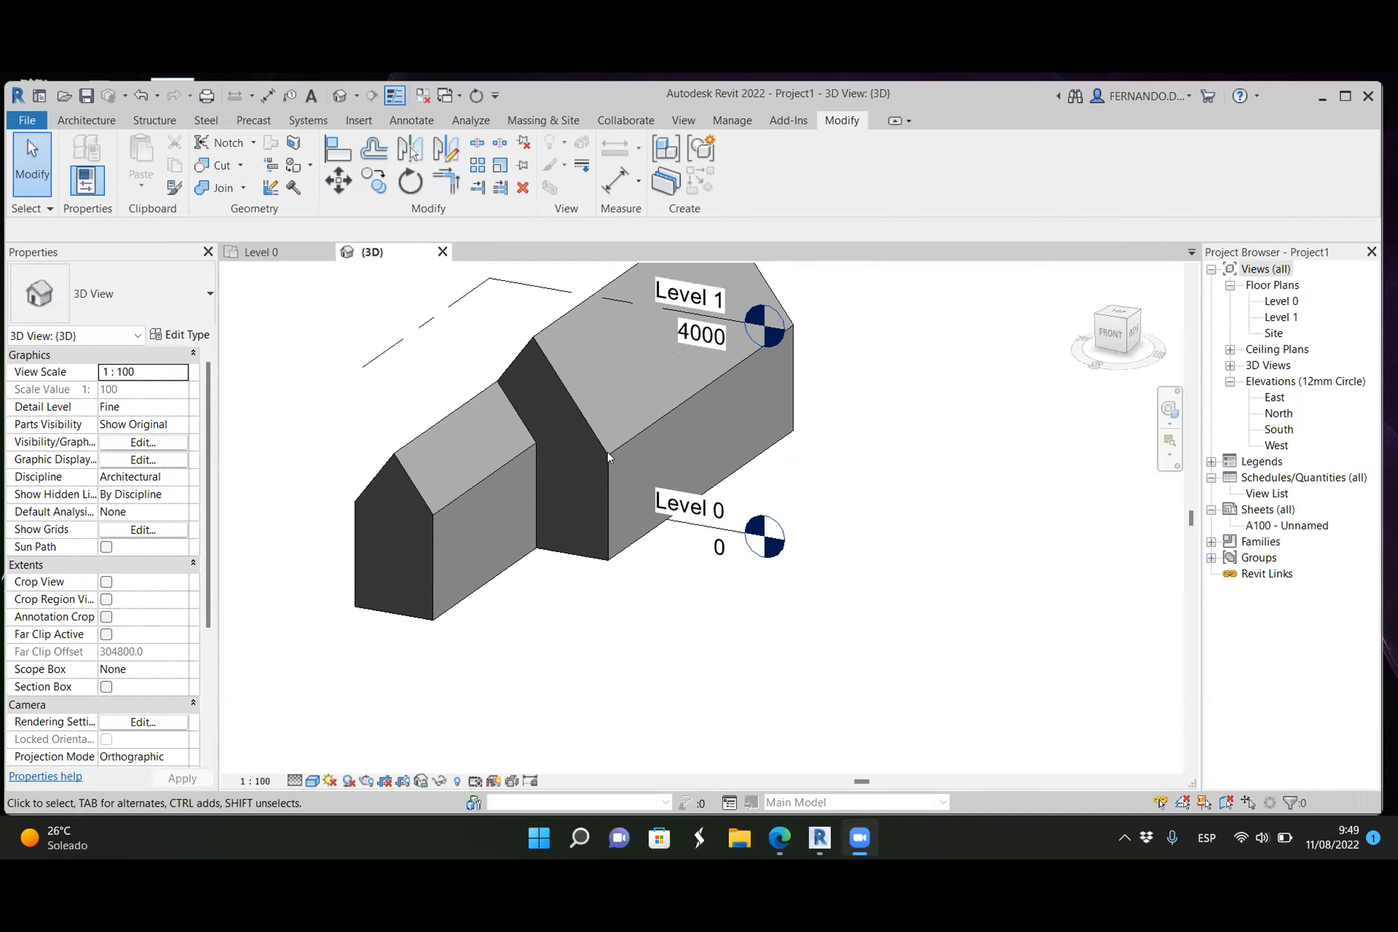
Step: In the Level 0 plan, draw a vertical reference plane along the larger solid's right edge and name it RefPlane03
click(262, 254)
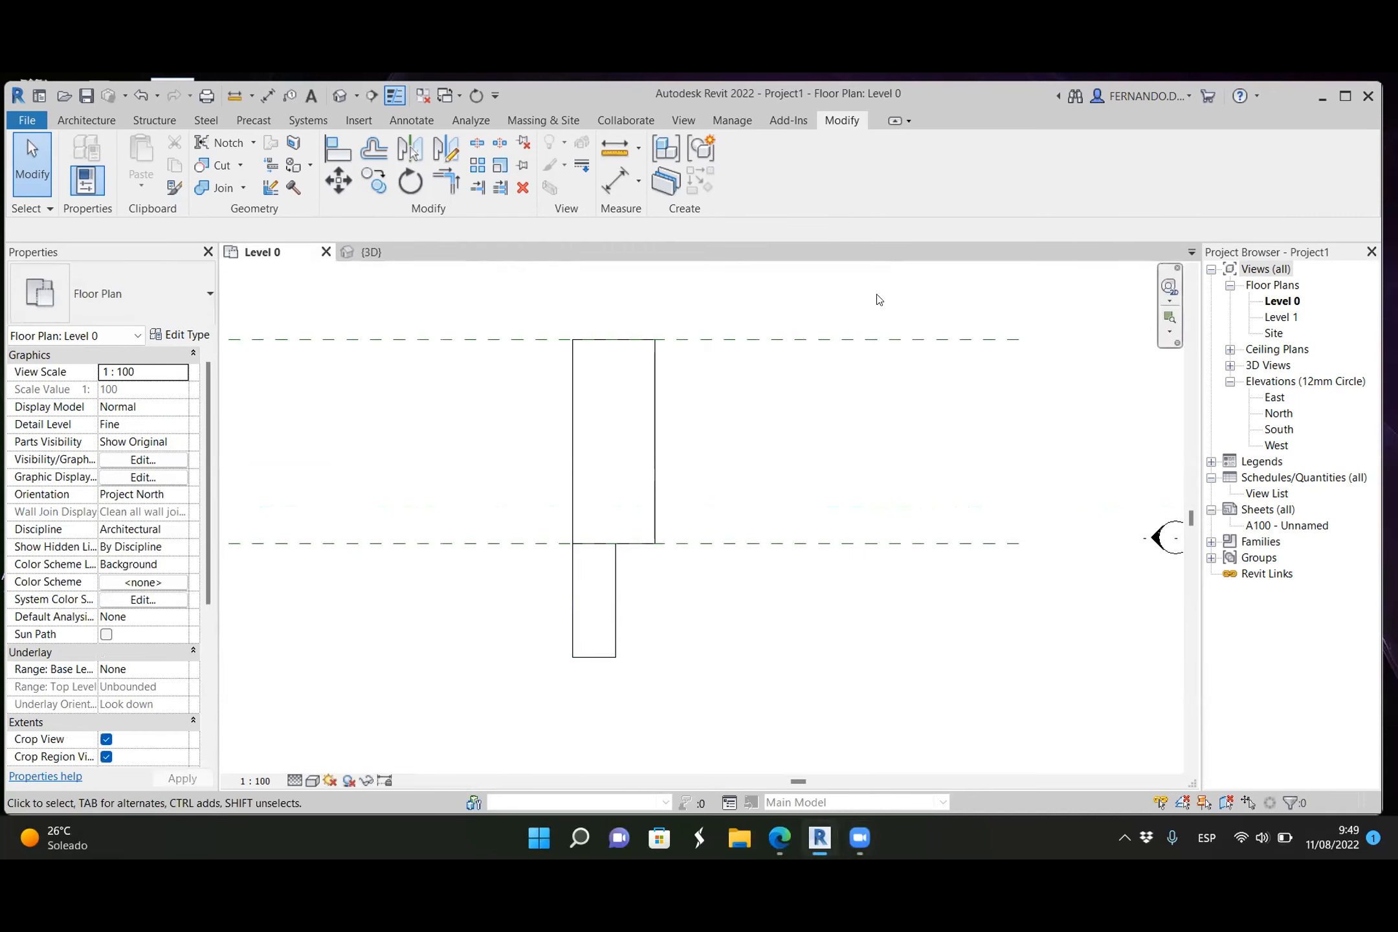
click(86, 121)
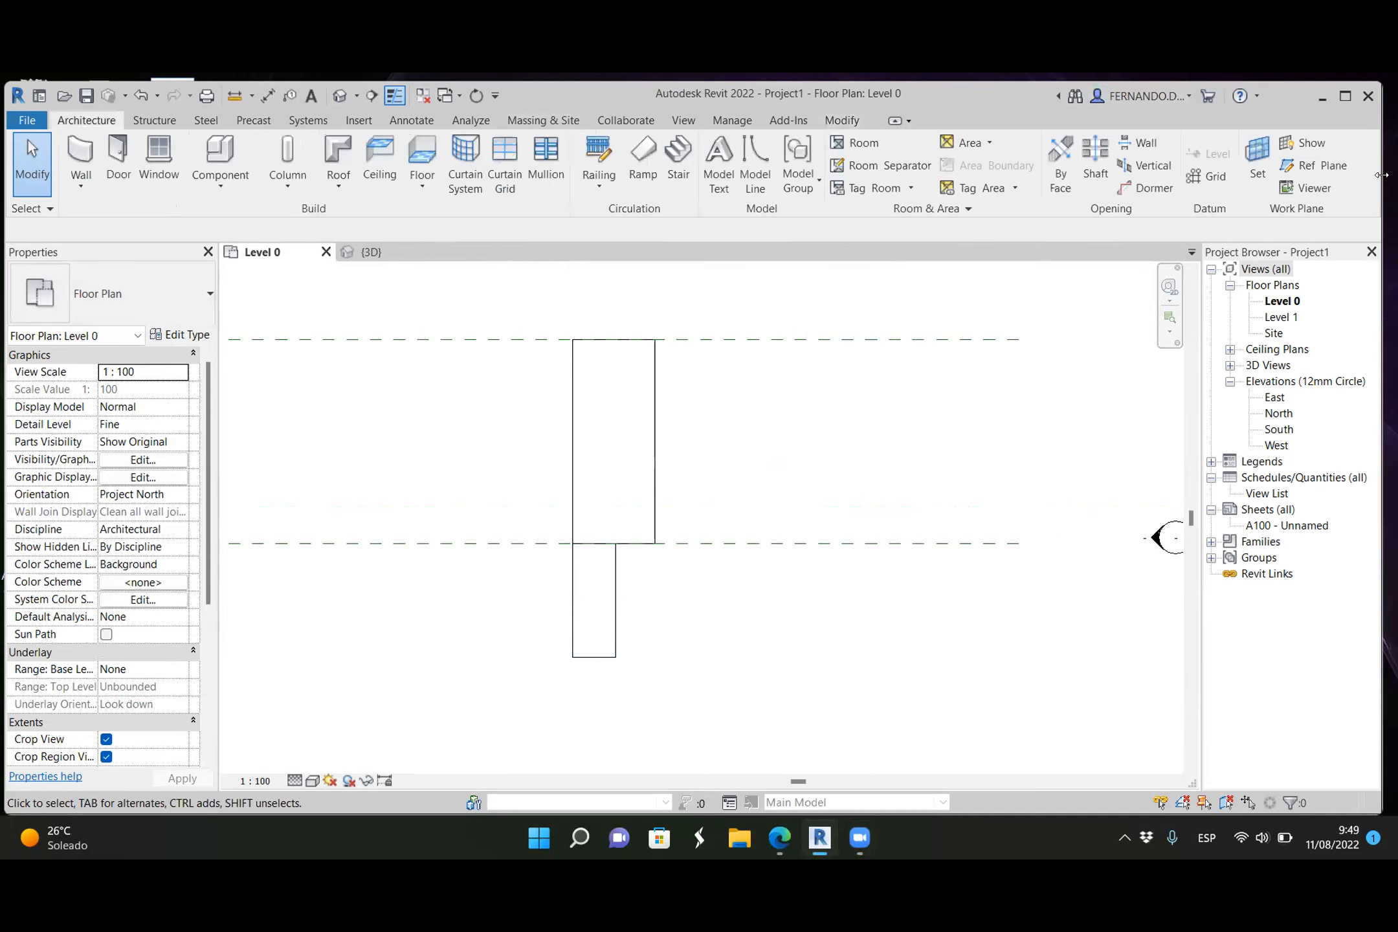
click(1314, 166)
scroll(841, 476, down, 1)
click(679, 357)
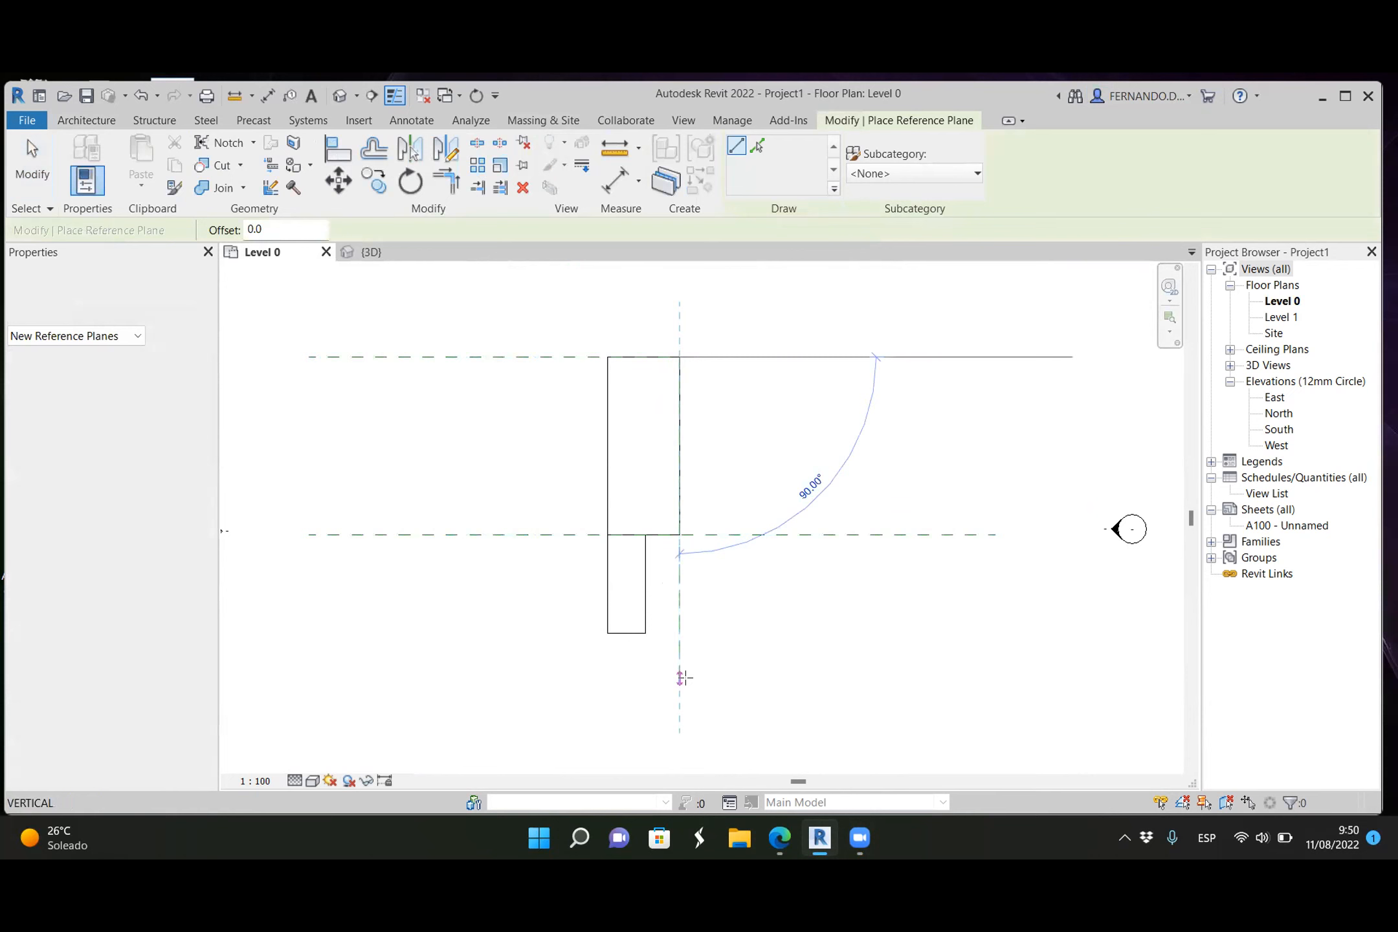
click(680, 679)
key(Escape)
key(Escape)
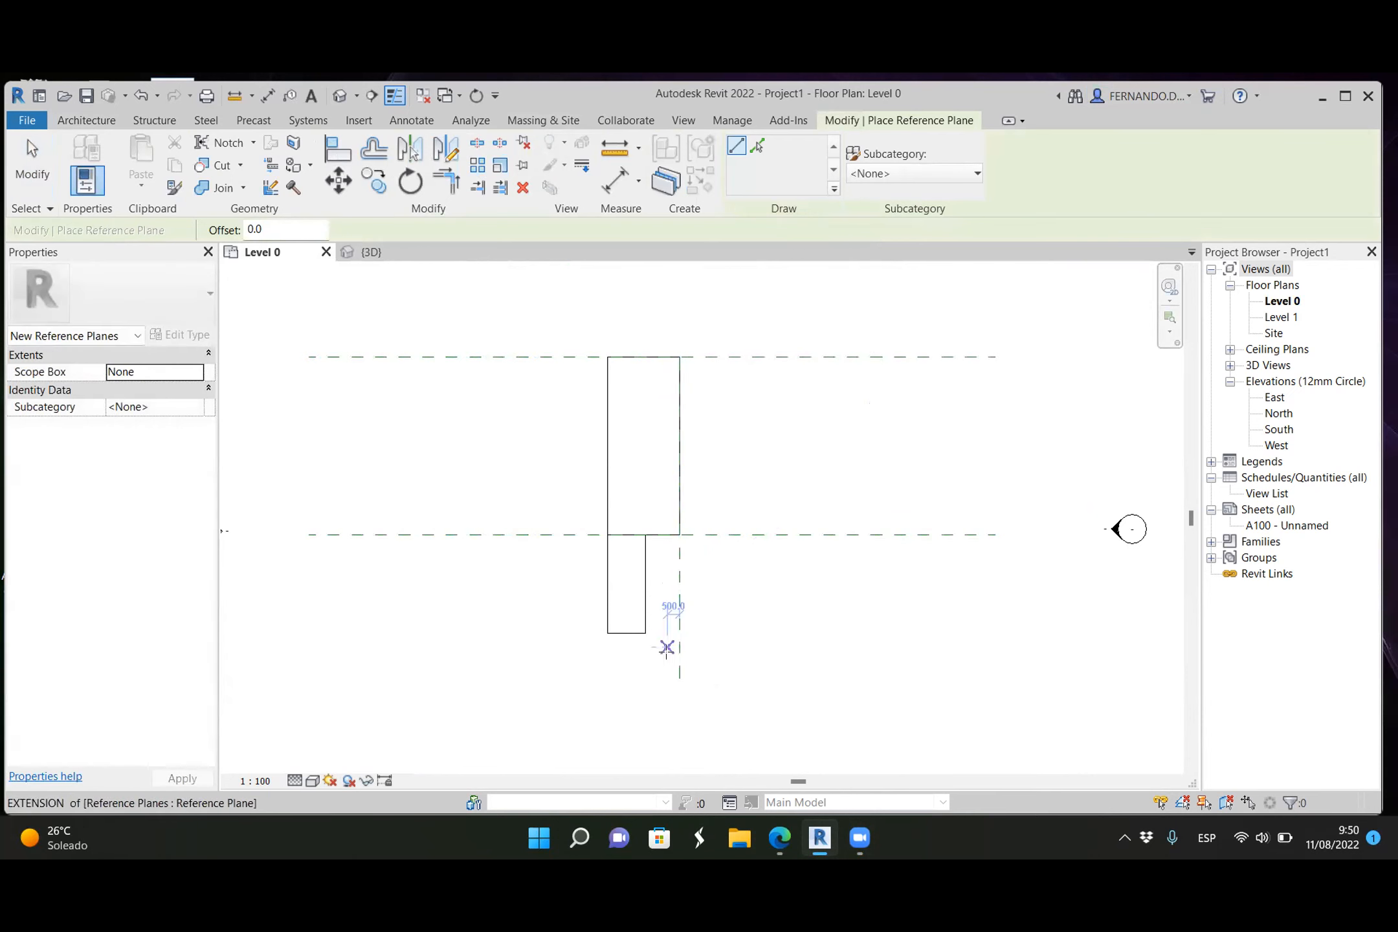
click(680, 677)
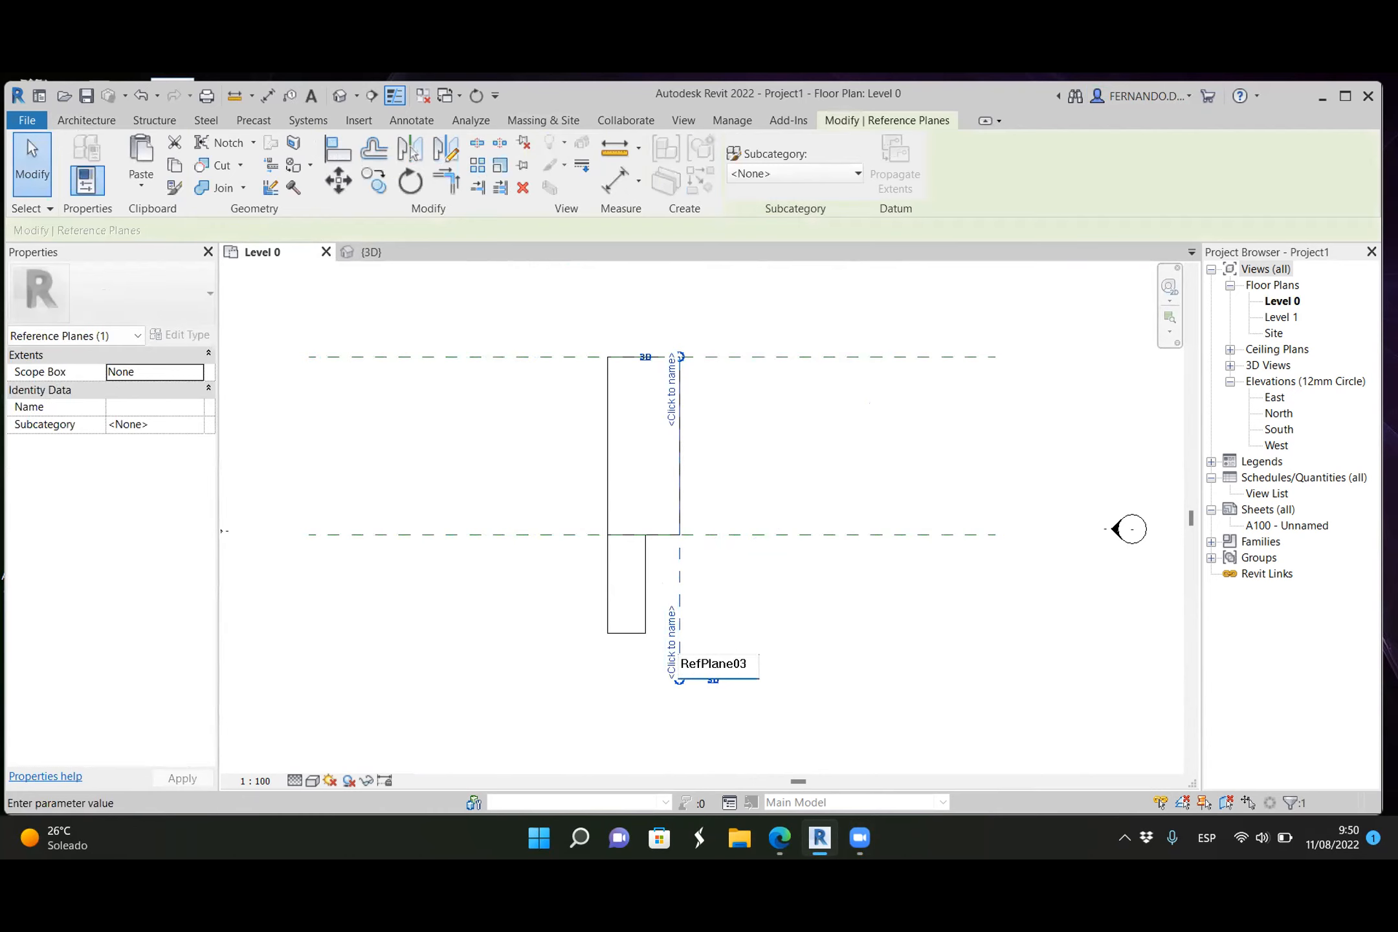
key(Return)
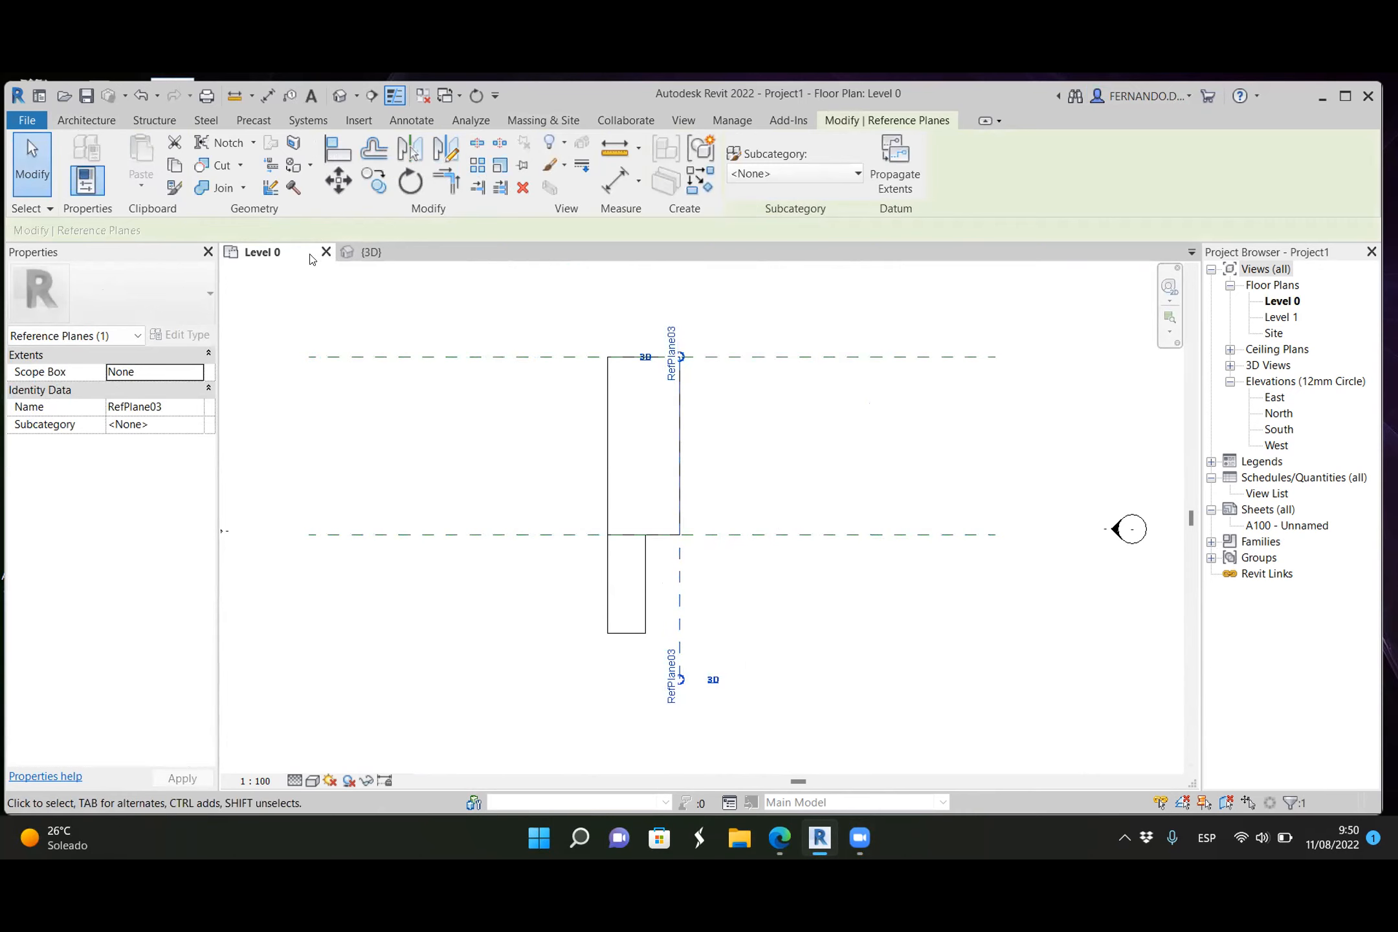
Step: Start a new in-place model in the 3D view with the Walls category and the name Walls 3
click(371, 252)
scroll(668, 643, down, 2)
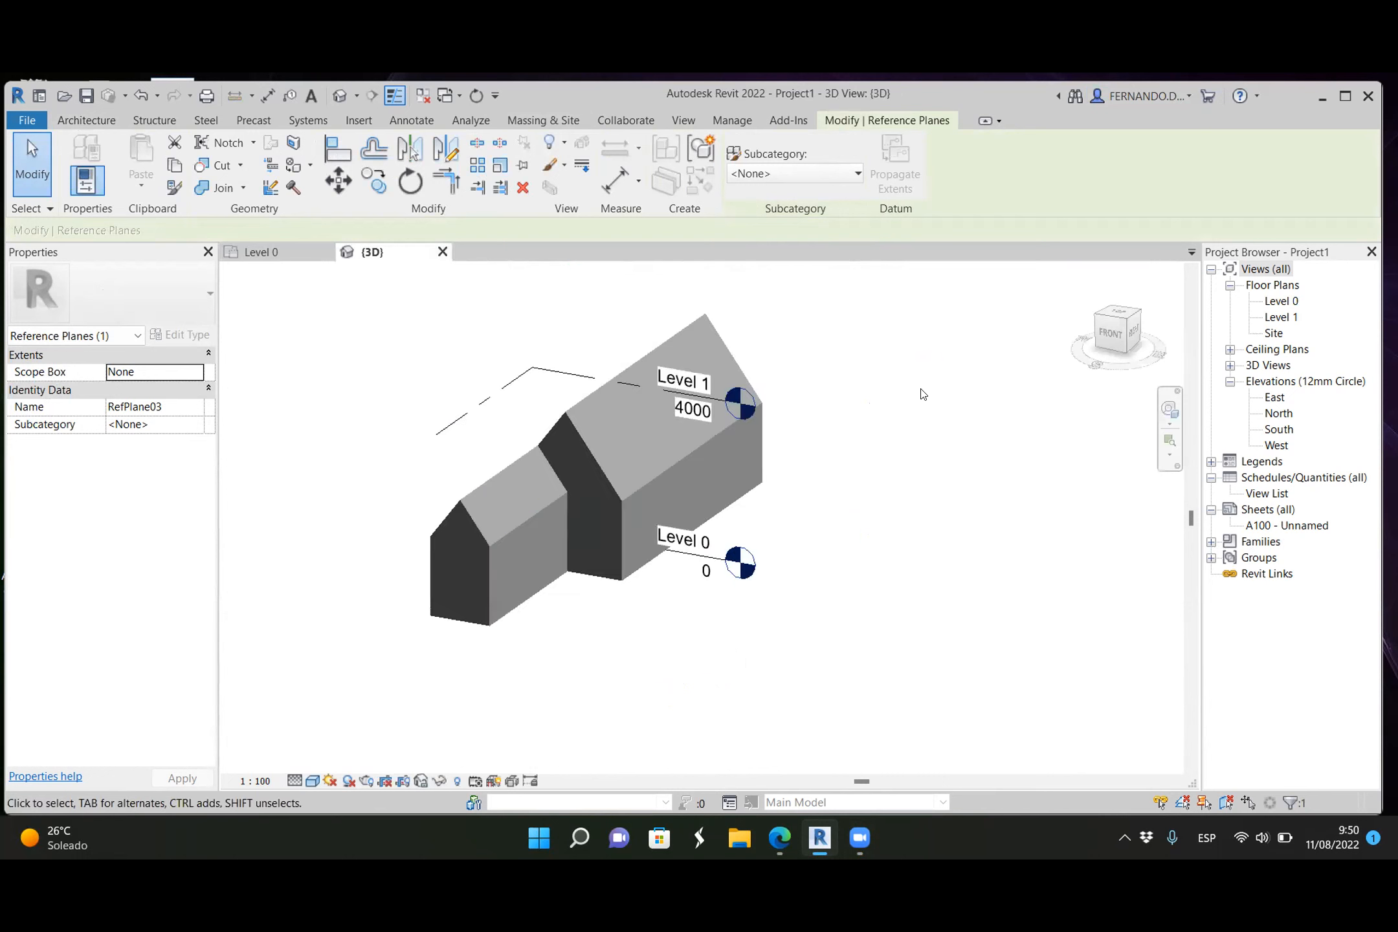
scroll(920, 391, up, 1)
click(83, 118)
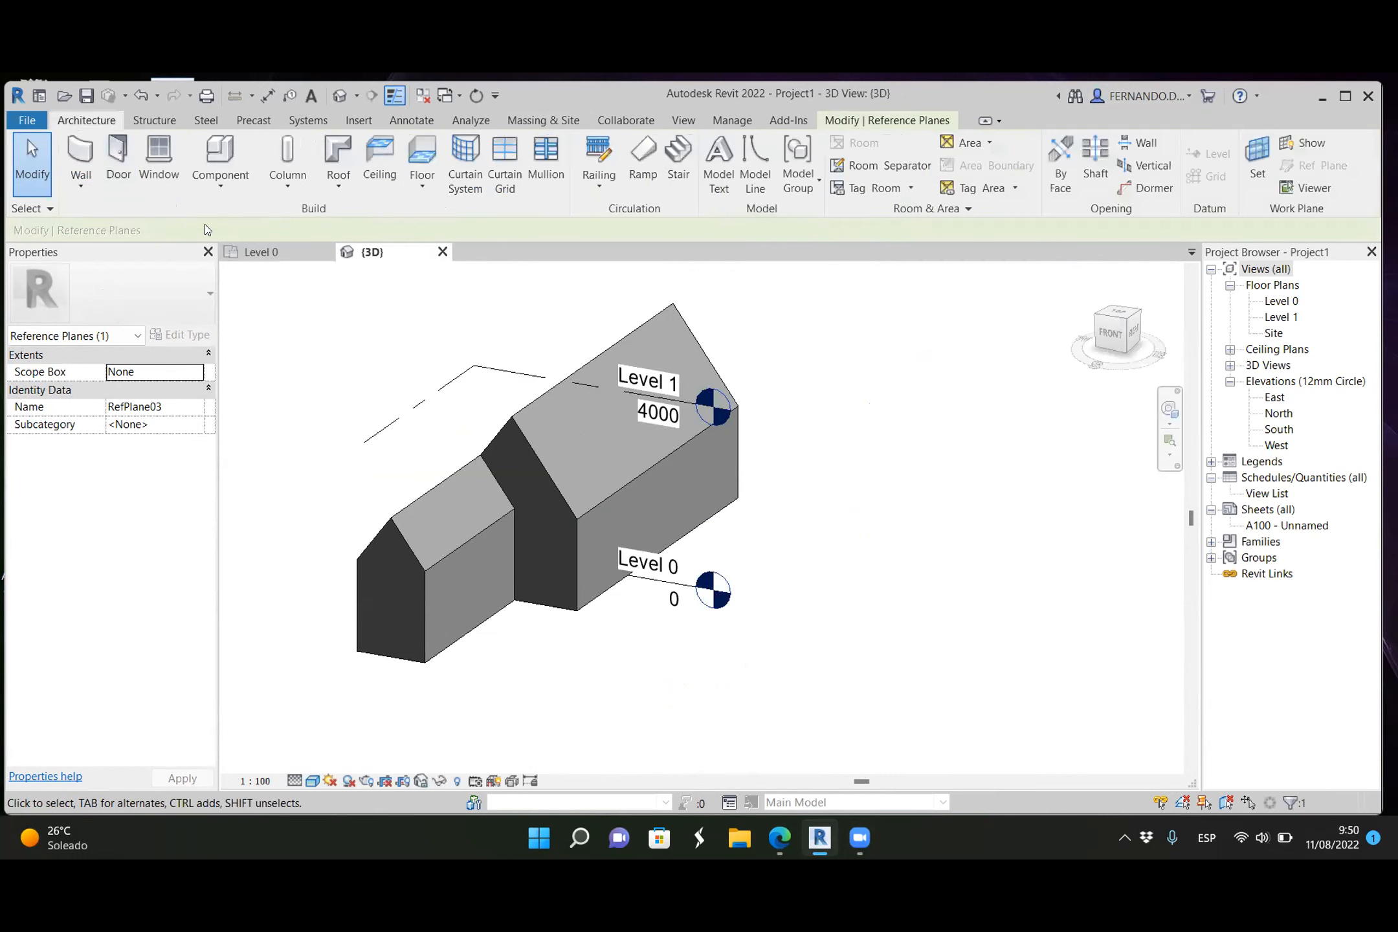
click(211, 180)
click(253, 256)
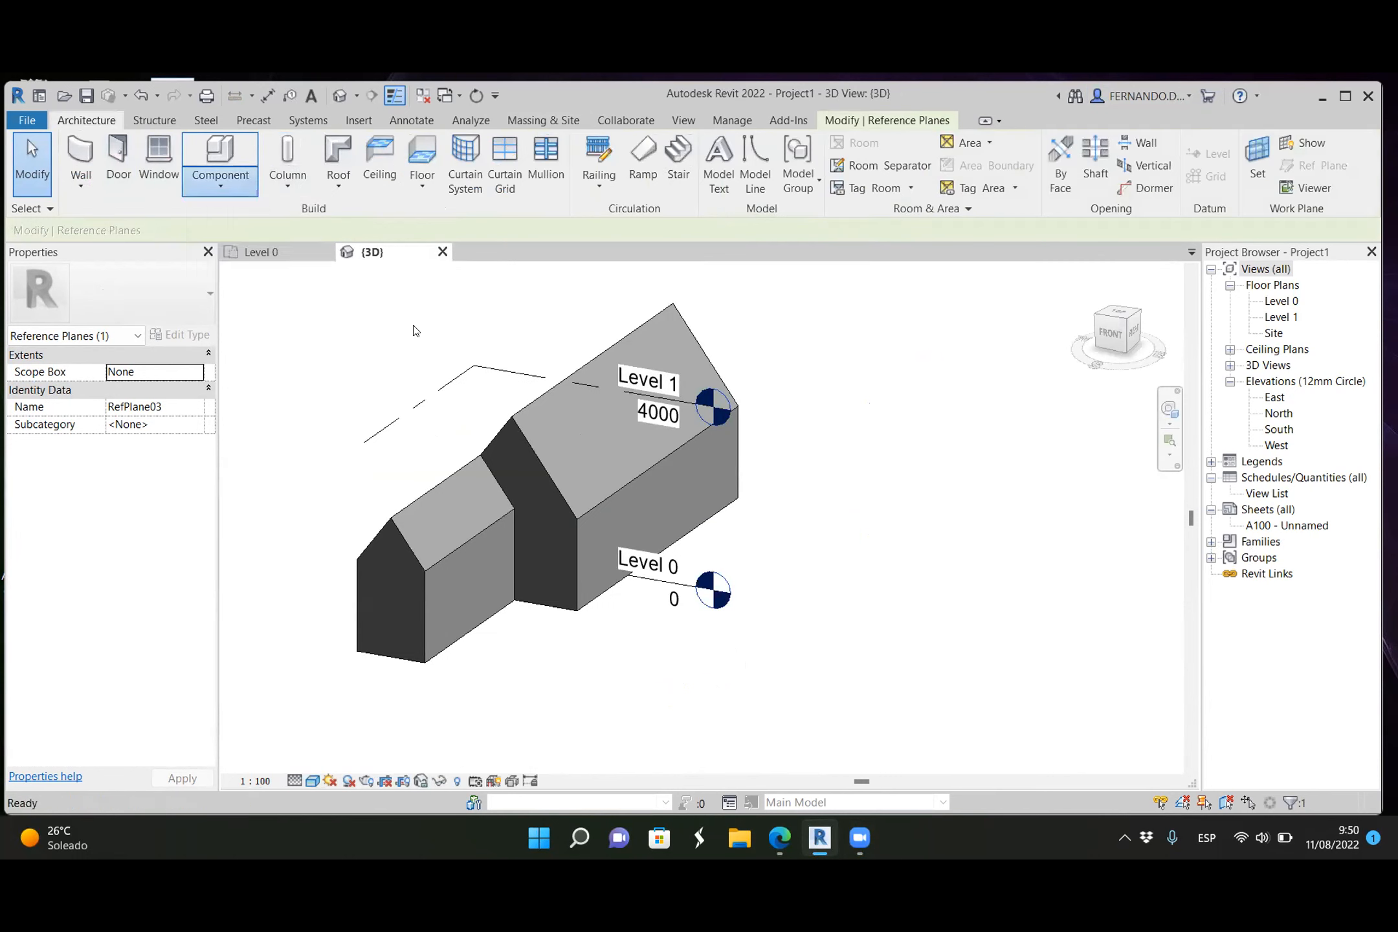
drag(812, 350, 802, 480)
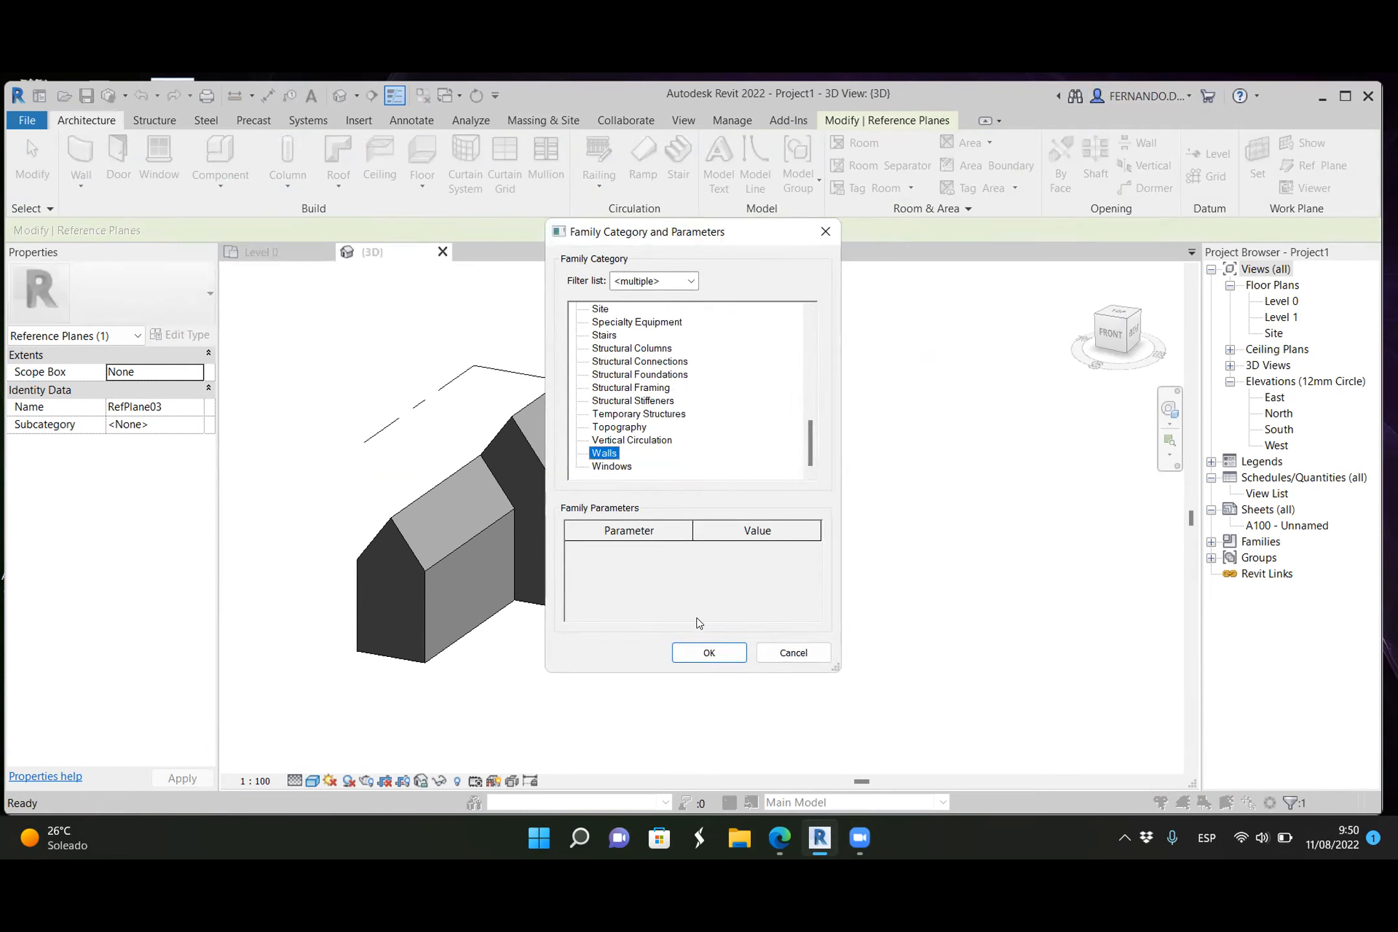
click(709, 653)
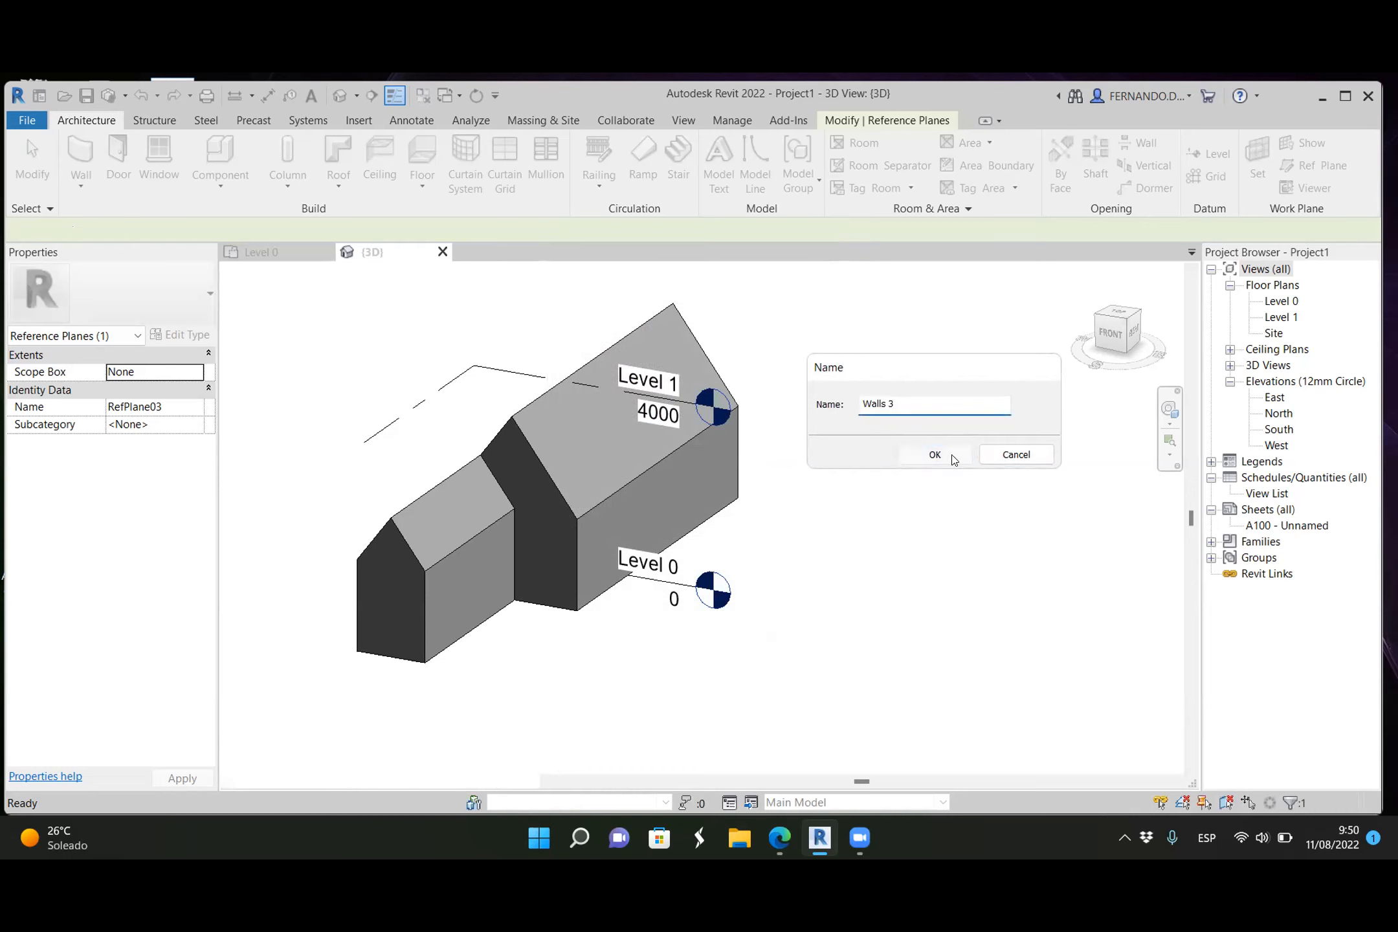
click(936, 455)
Step: Set the work plane to Reference Plane : RefPlane03
click(1083, 163)
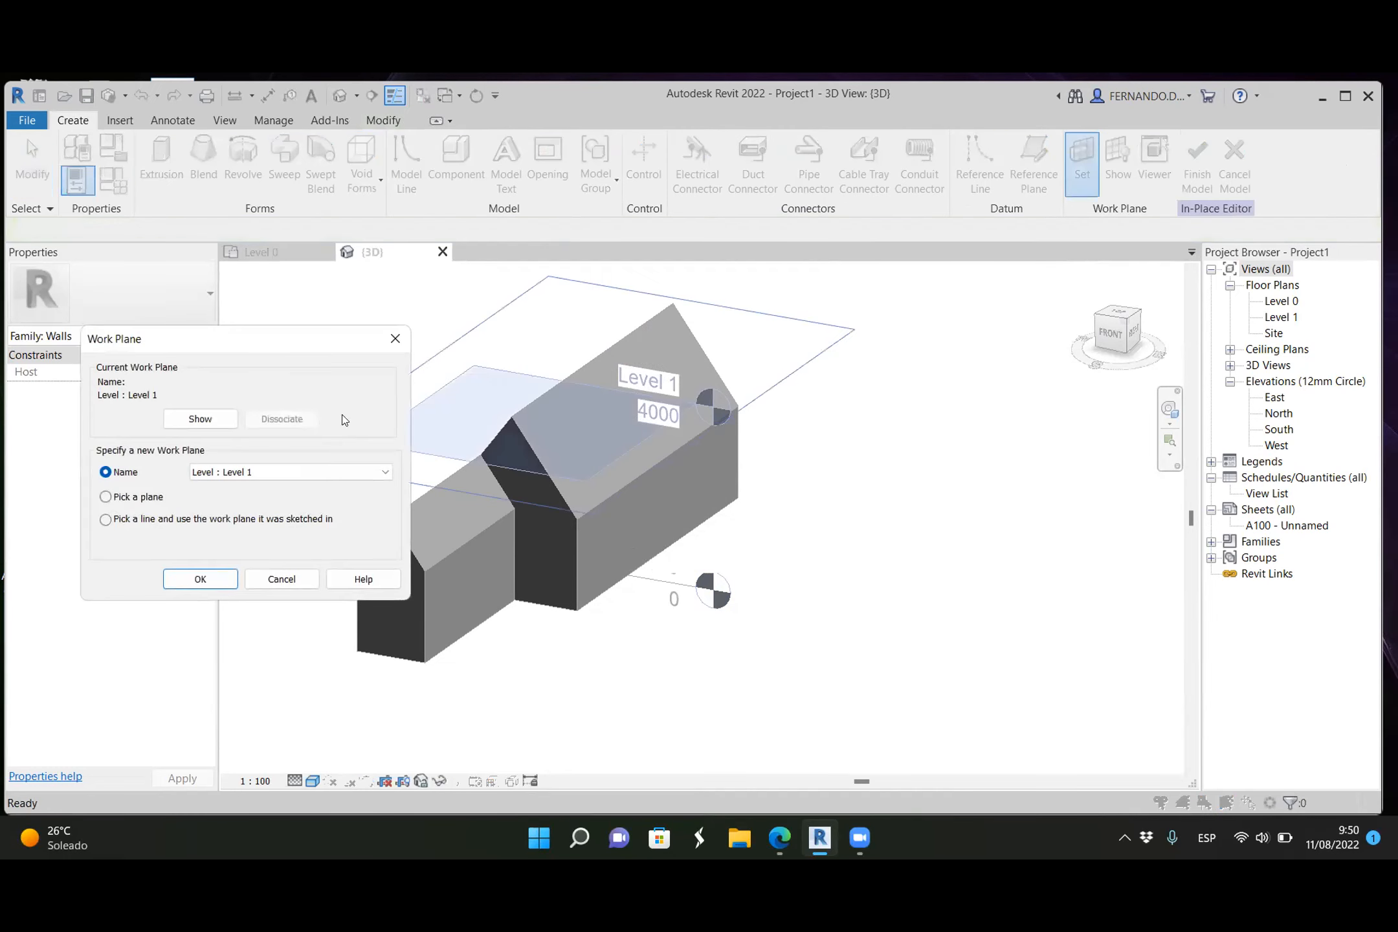
click(377, 478)
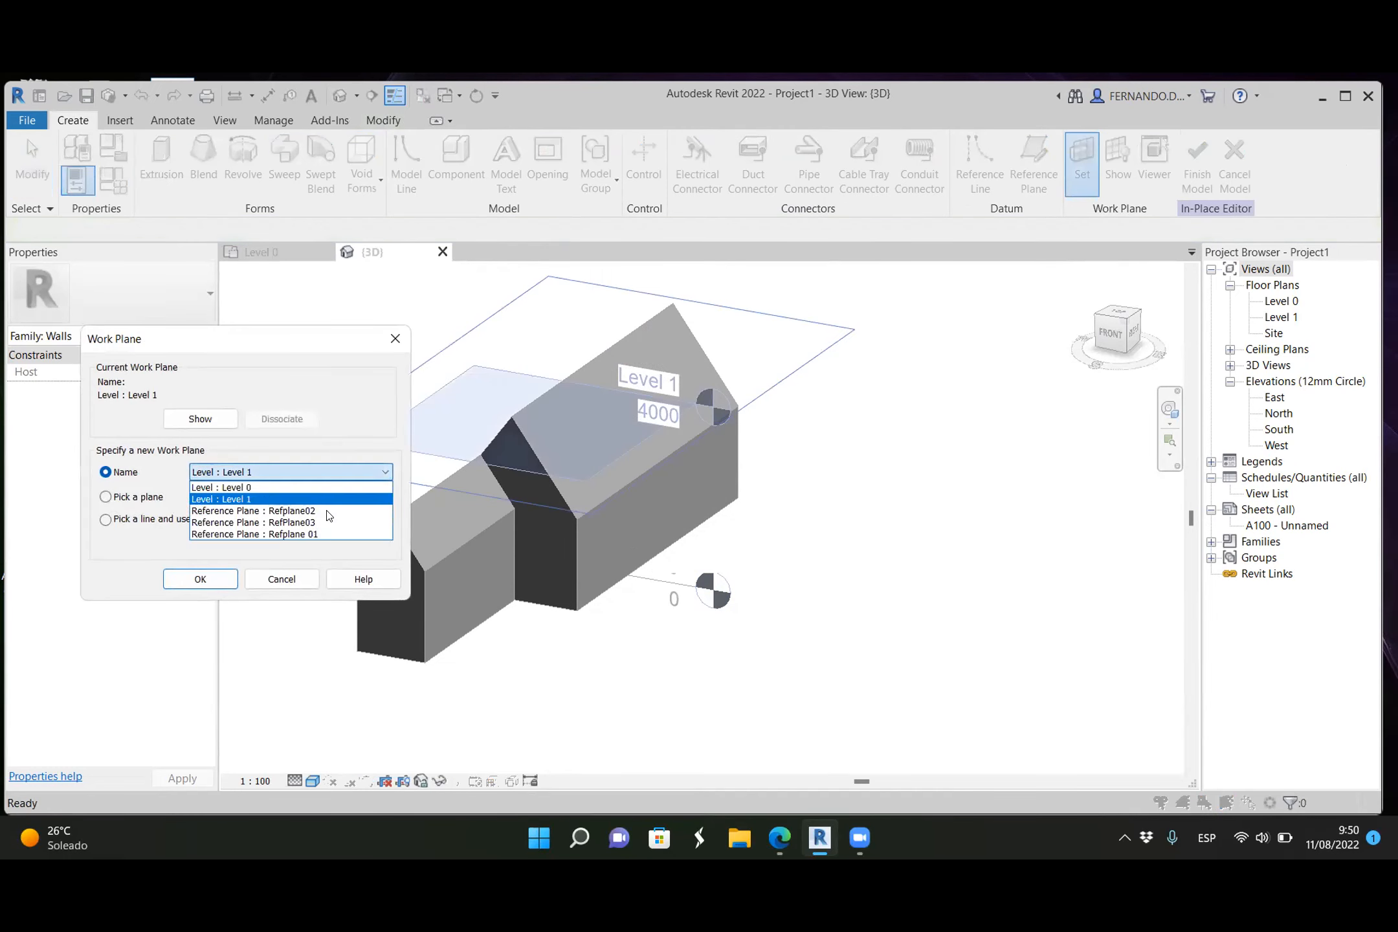
click(295, 523)
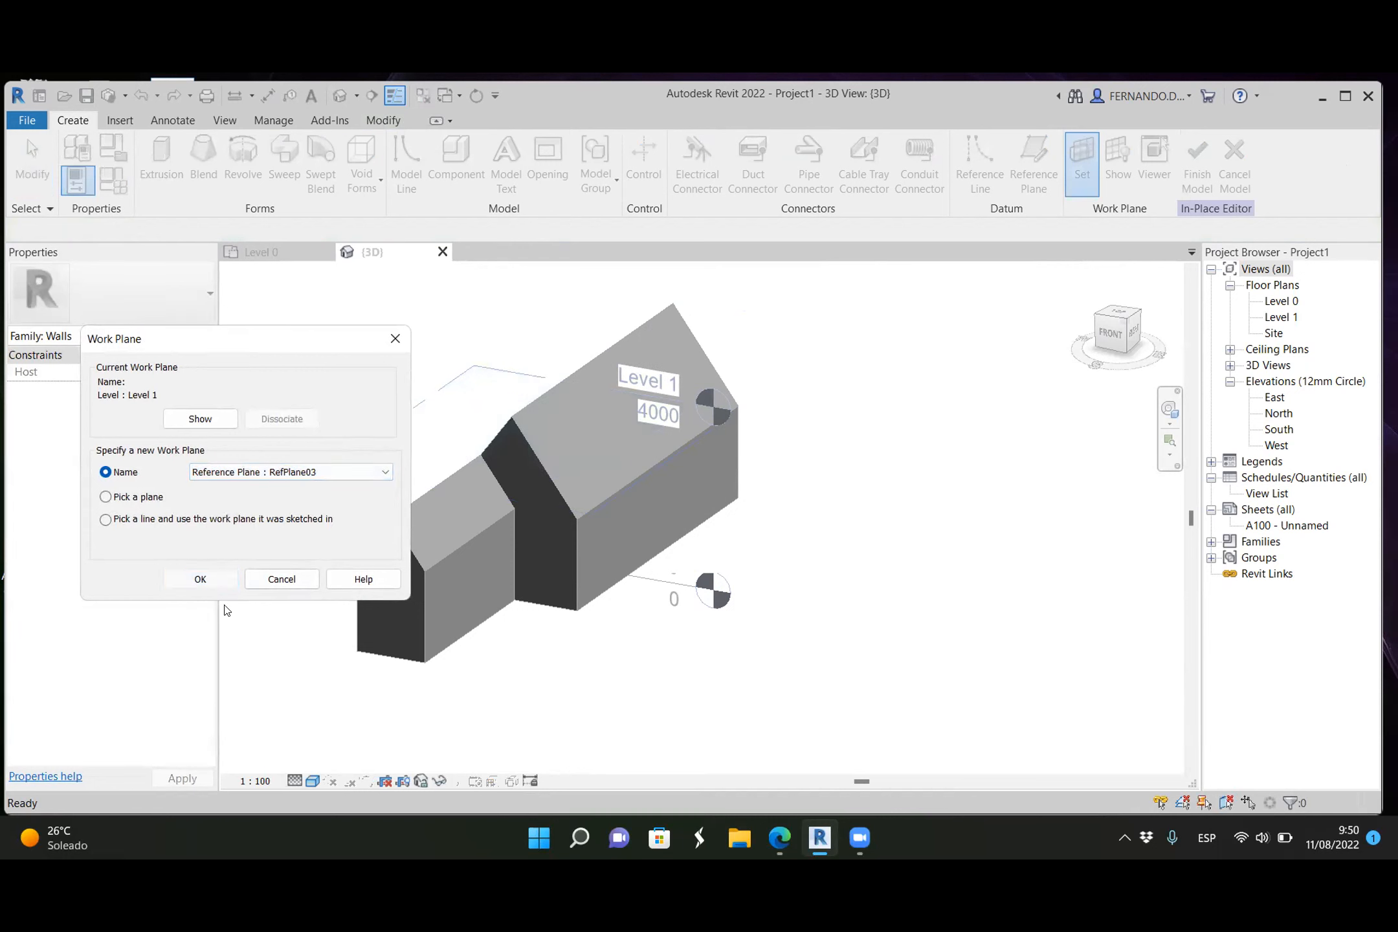
click(200, 579)
scroll(768, 453, up, 3)
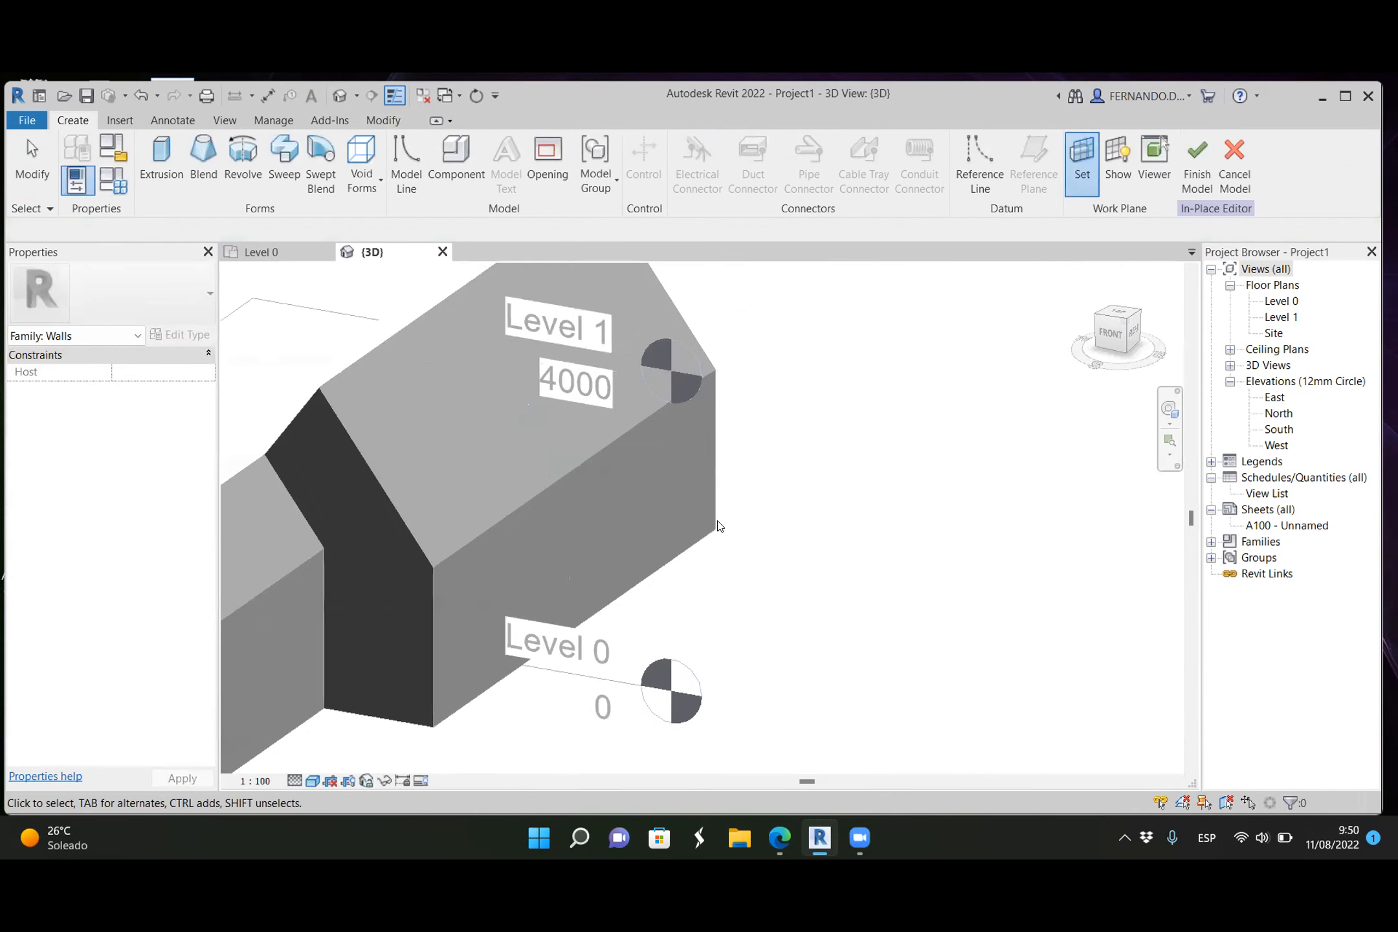
scroll(717, 526, down, 1)
scroll(669, 443, up, 1)
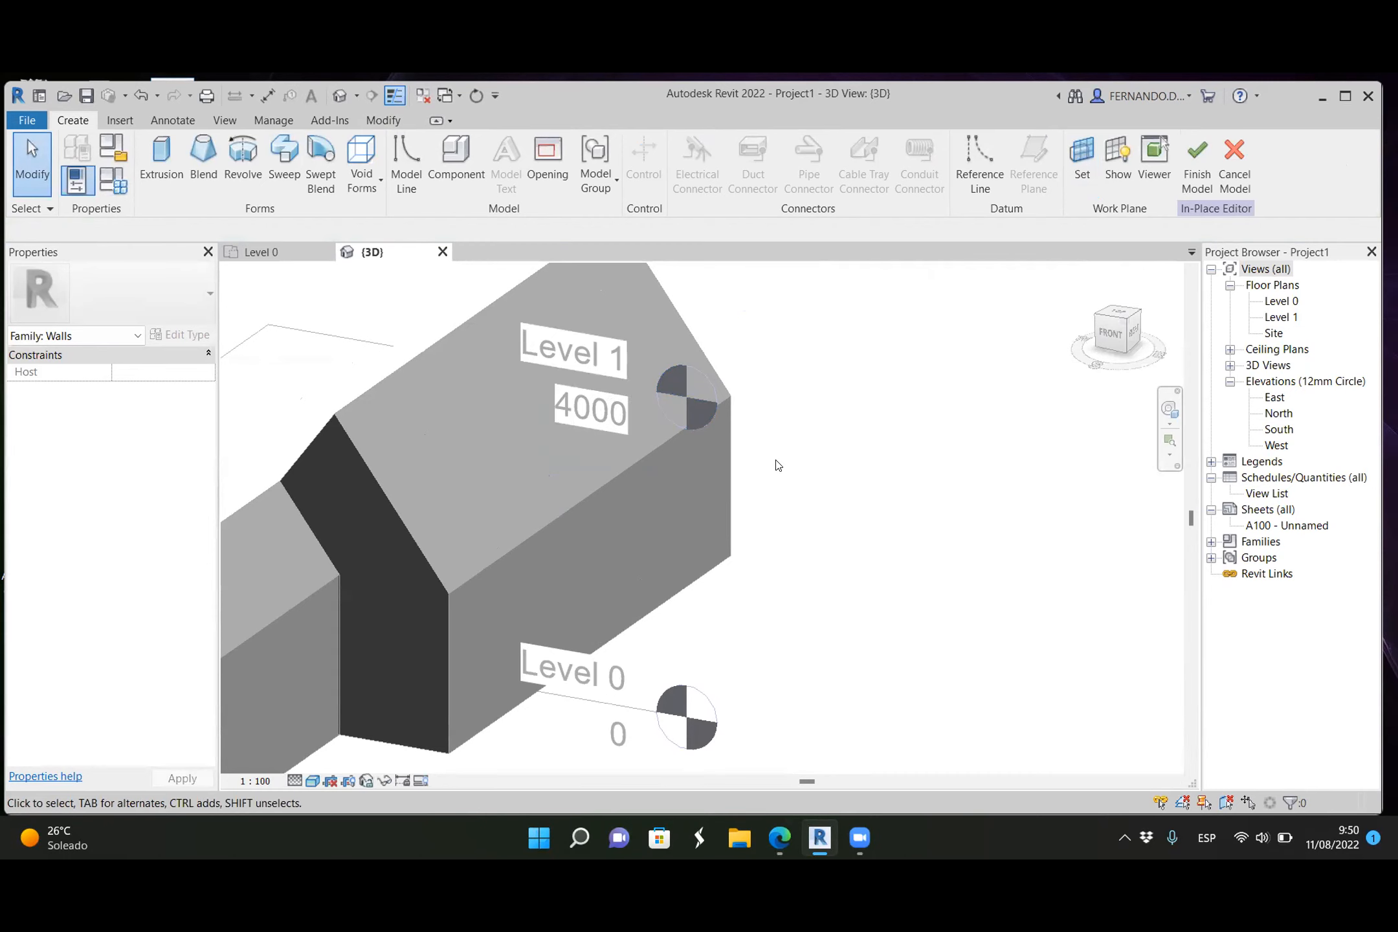
Step: Create an extrusion from a rectangle about 3700 by 2000 mm on the larger solid's long side wall, starting at its far lower corner
click(203, 156)
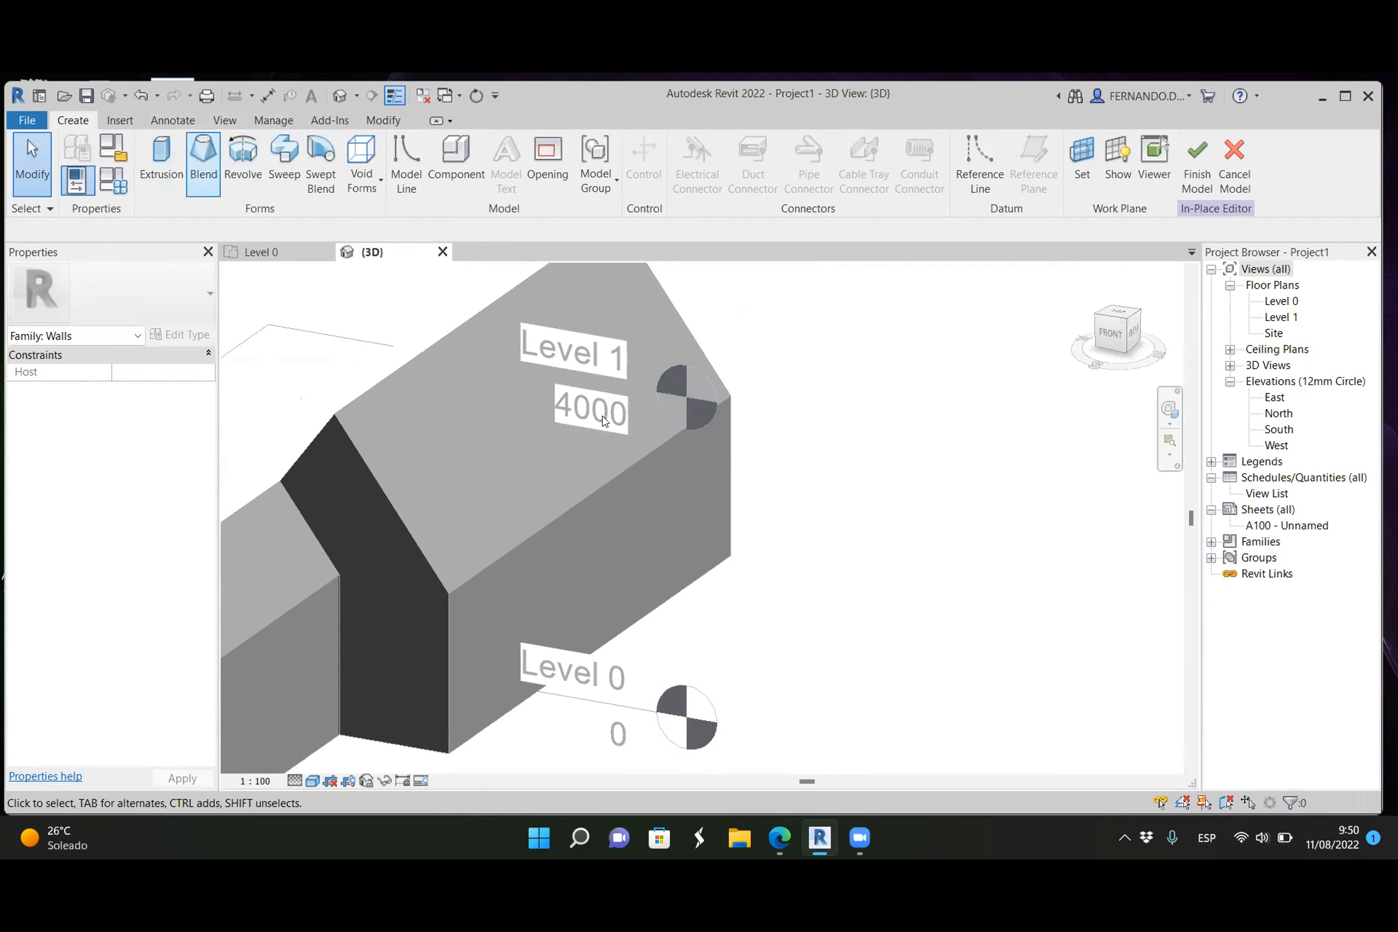
click(163, 152)
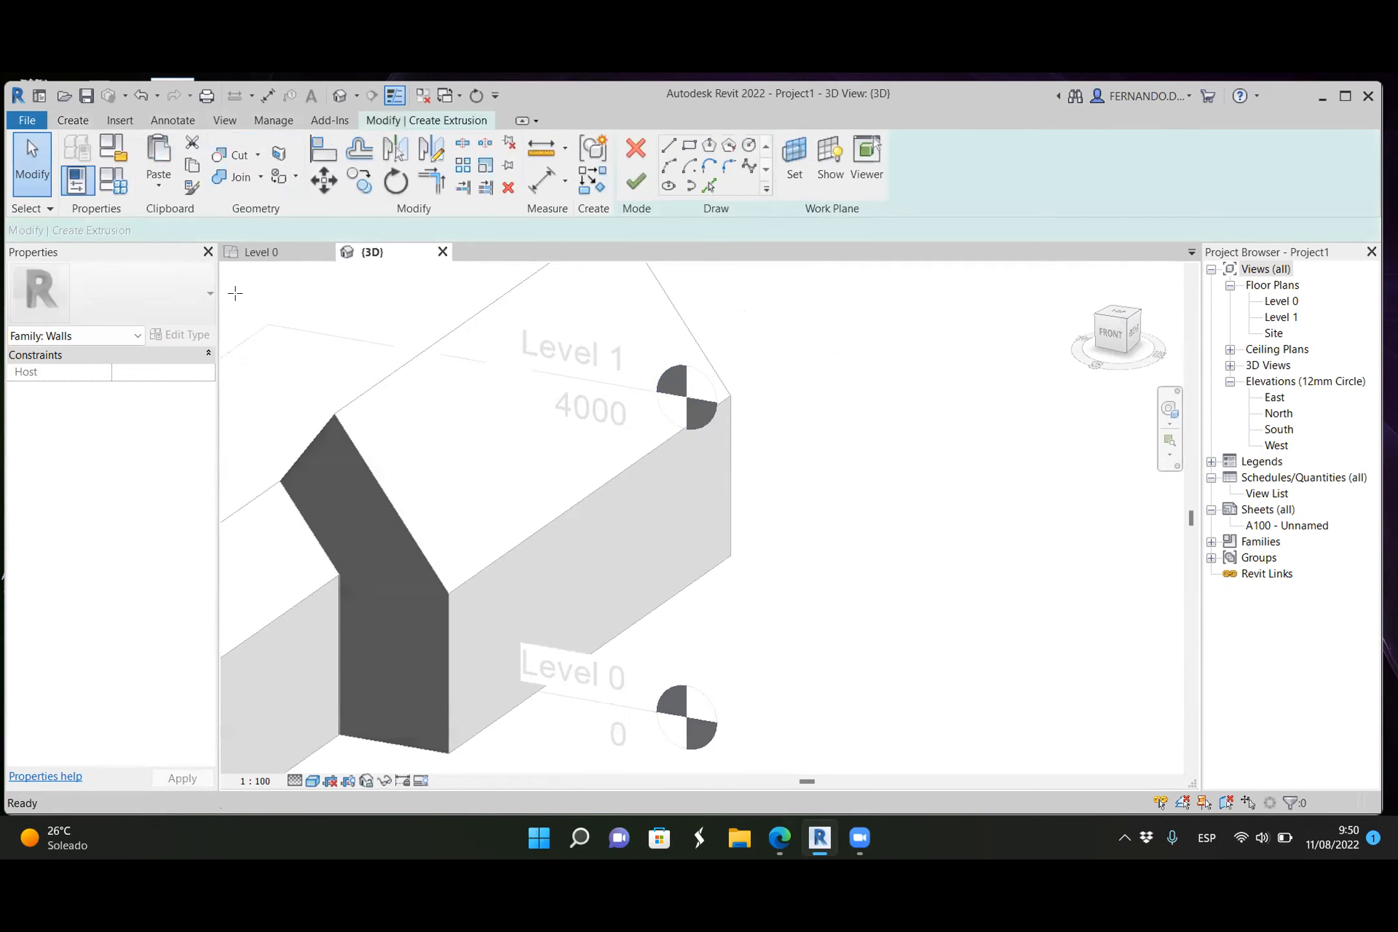
click(689, 148)
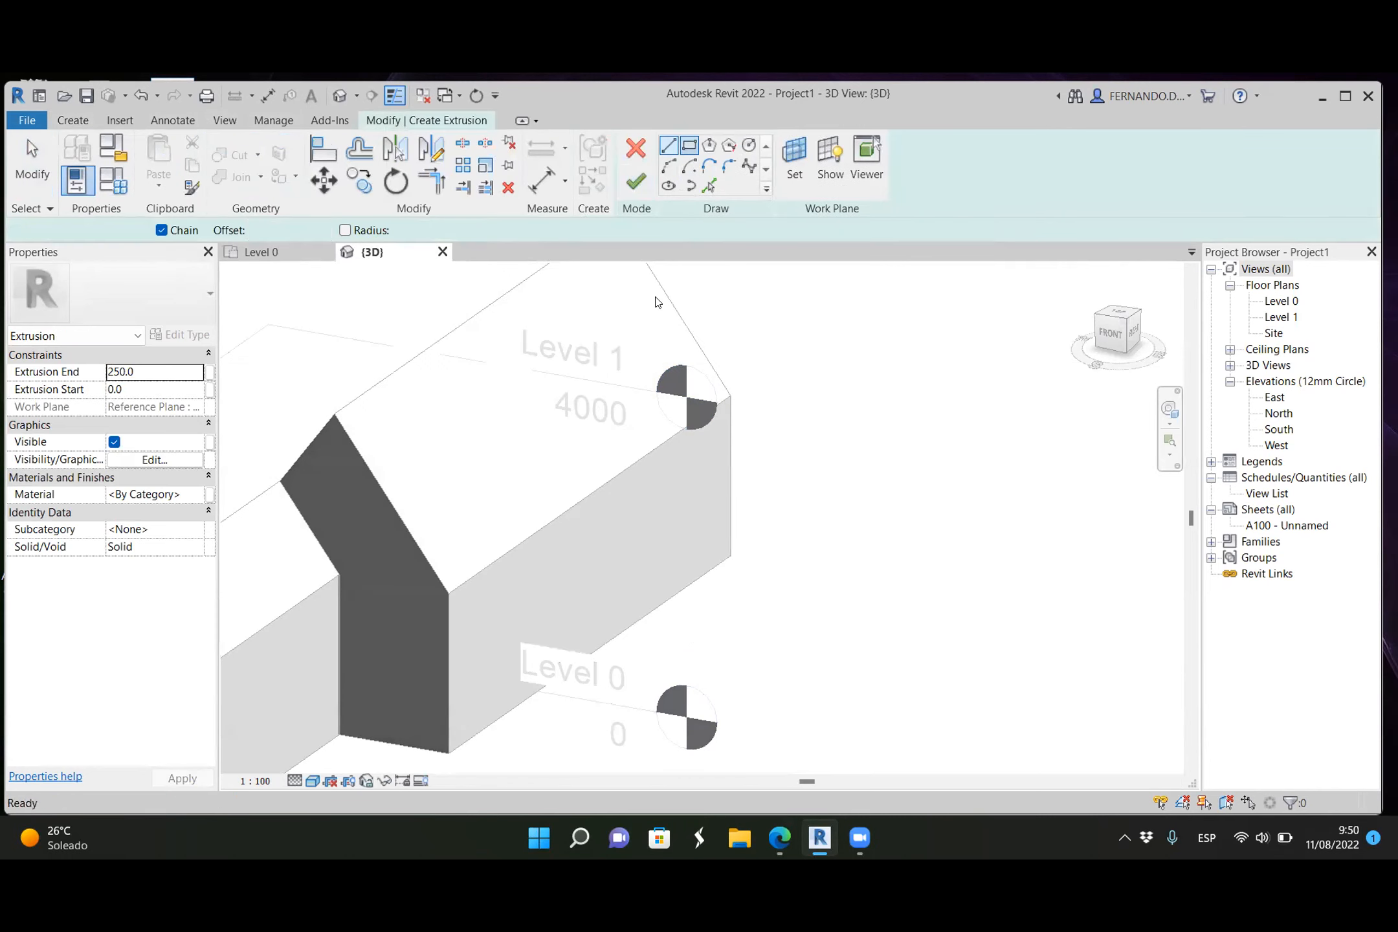
click(727, 554)
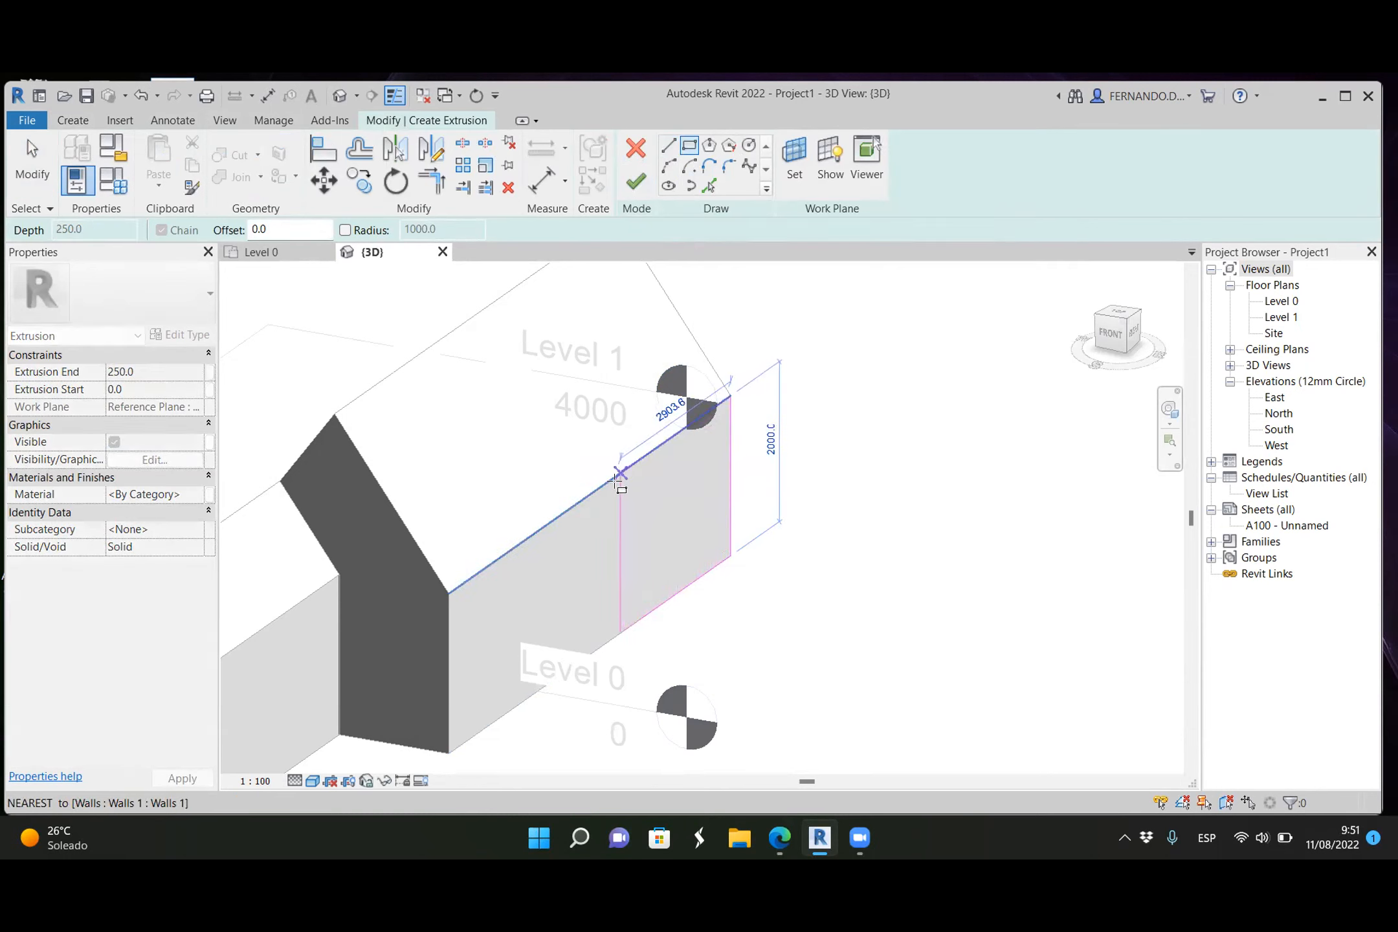
click(590, 496)
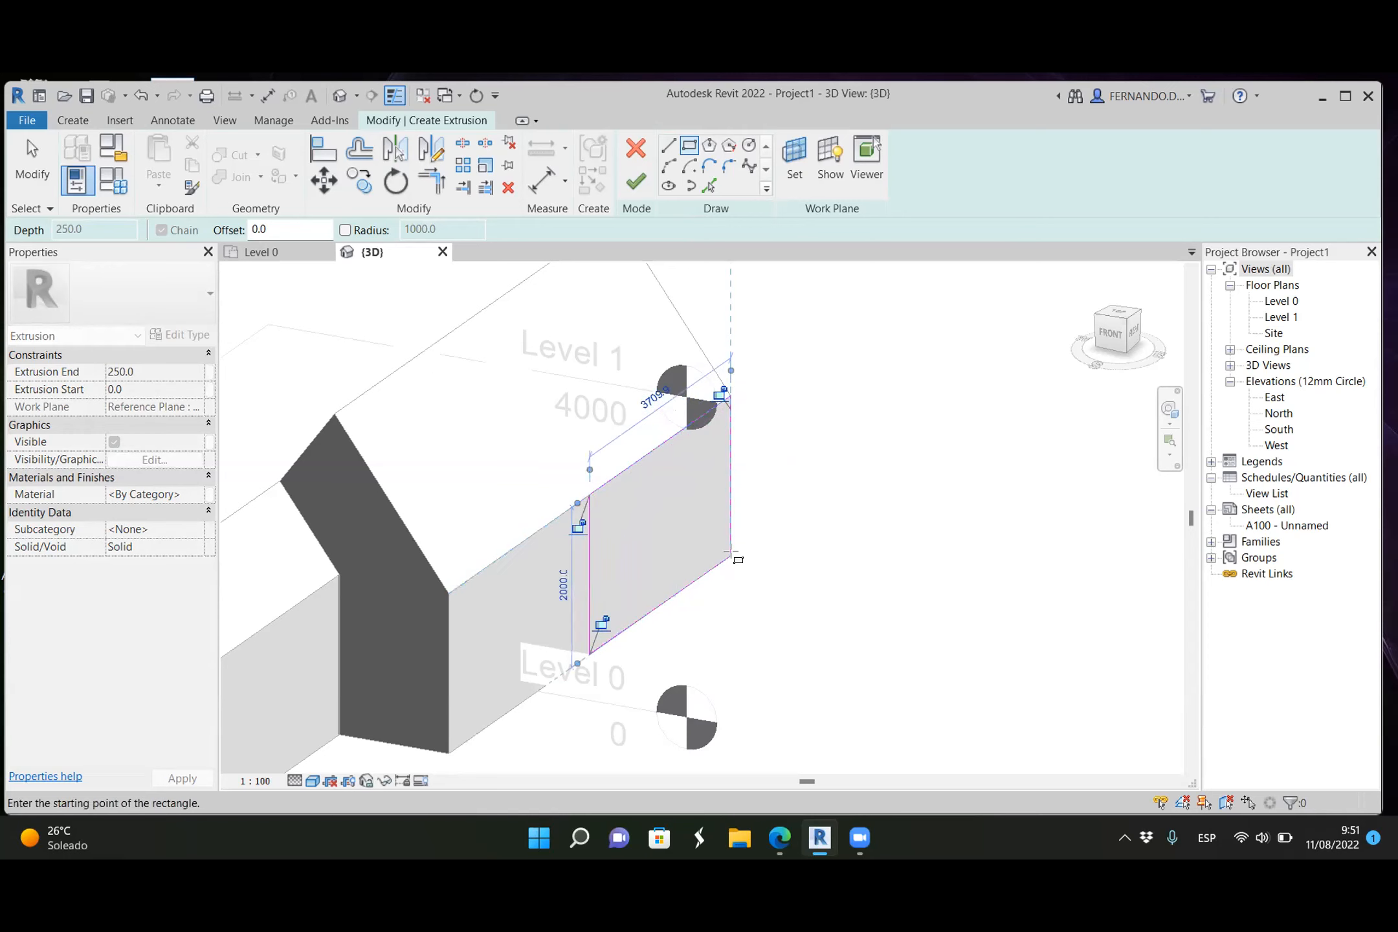
scroll(733, 562, down, 1)
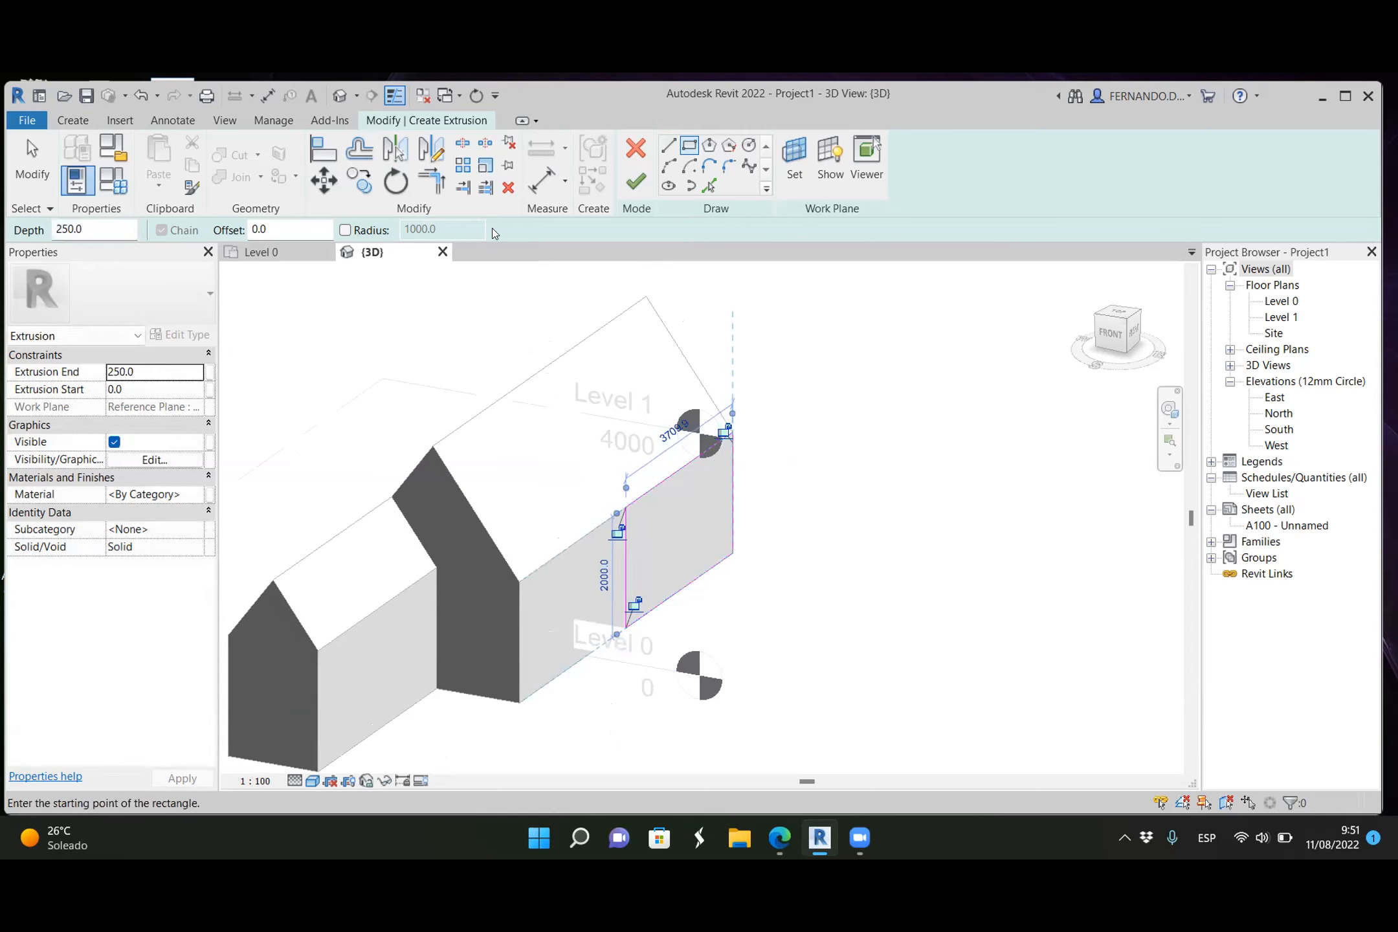
click(650, 186)
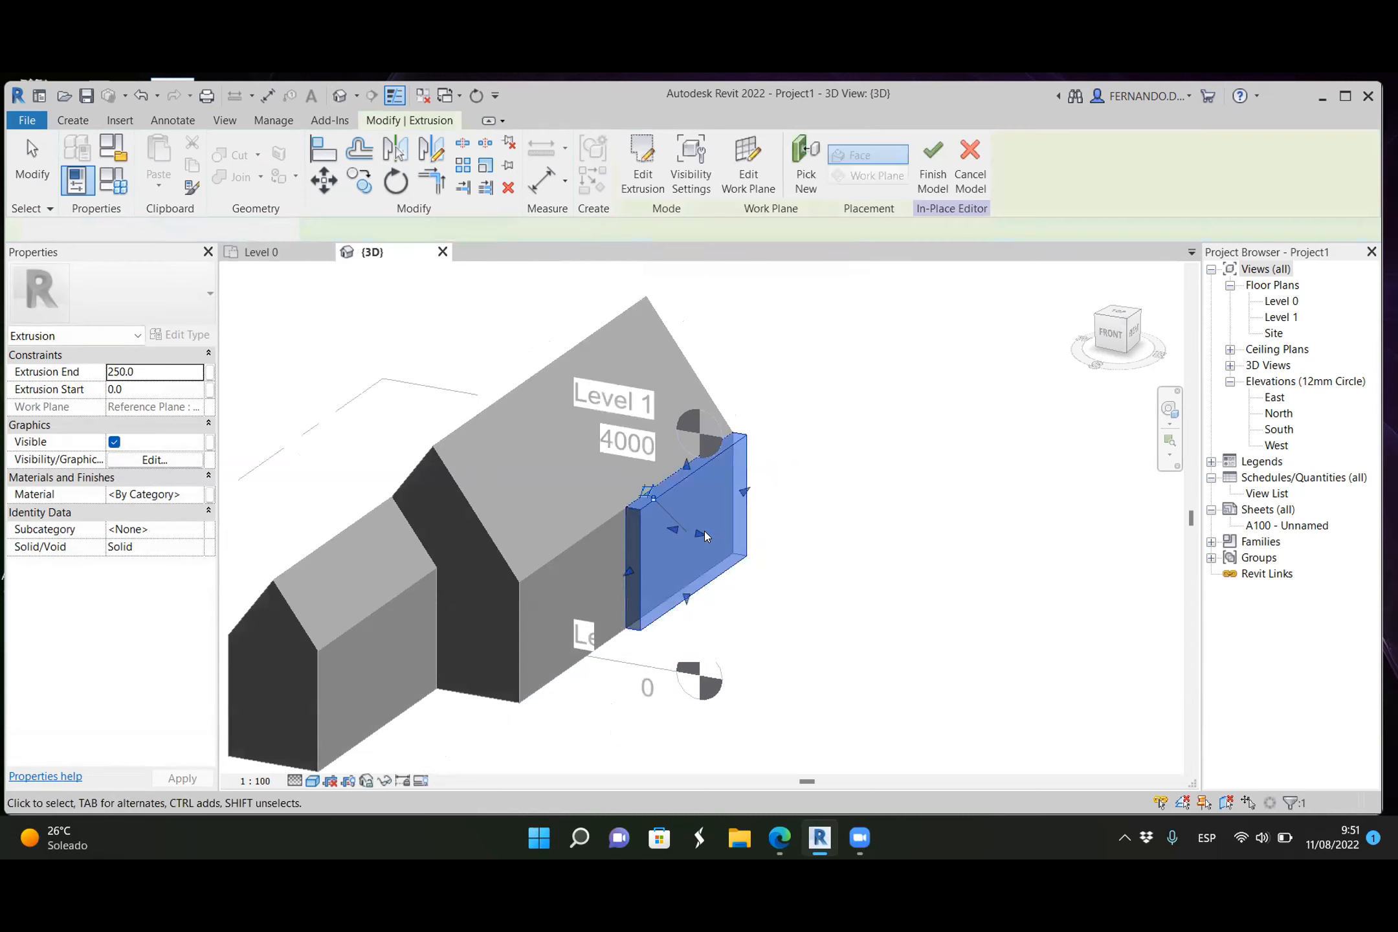
Step: Stretch the rectangular extrusion outward to an extrusion end of about 2707 mm and finish the in-place model
drag(701, 537, 853, 620)
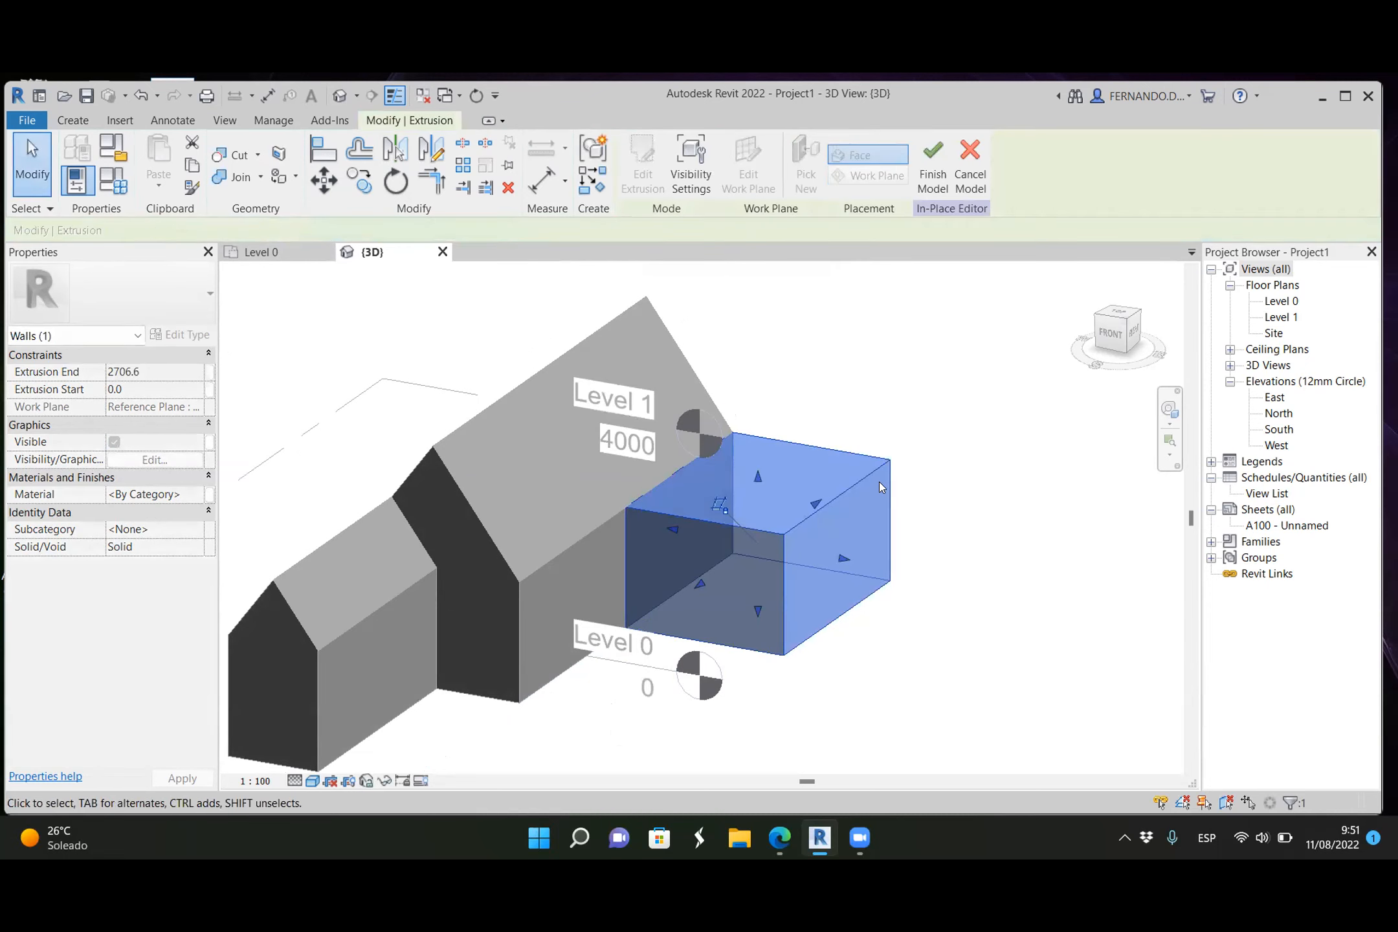
scroll(884, 536, down, 2)
shift+middle_drag(898, 643, 829, 666)
click(829, 665)
scroll(795, 567, down, 2)
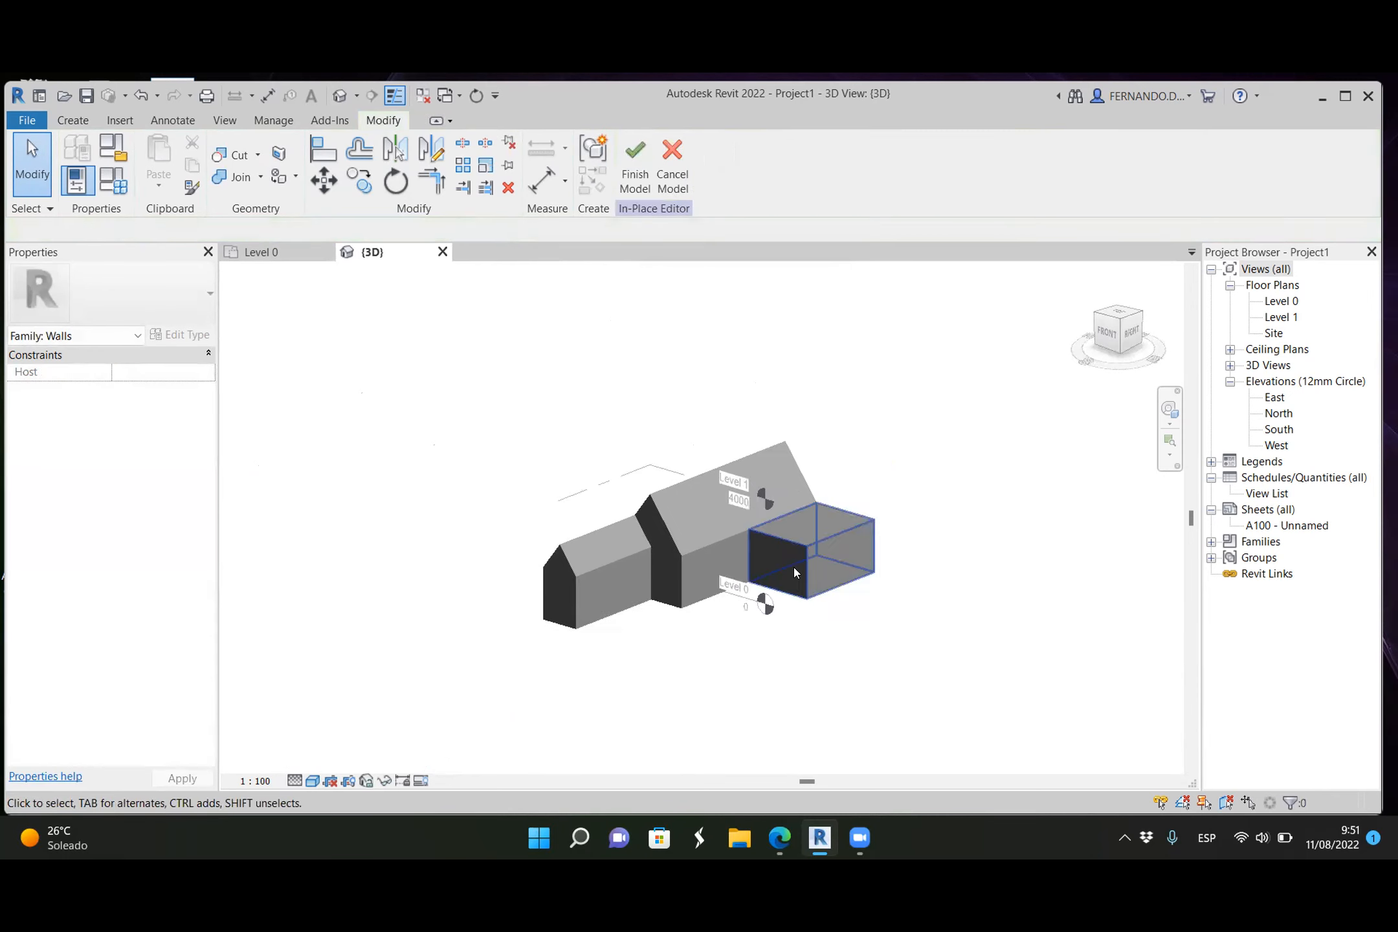
click(635, 162)
Step: Examine the solids' opposite long side in 3D and identify the reference plane along the larger solid's far end in the Level 0 plan
shift+middle_drag(799, 662, 777, 602)
scroll(833, 638, up, 2)
scroll(726, 587, up, 3)
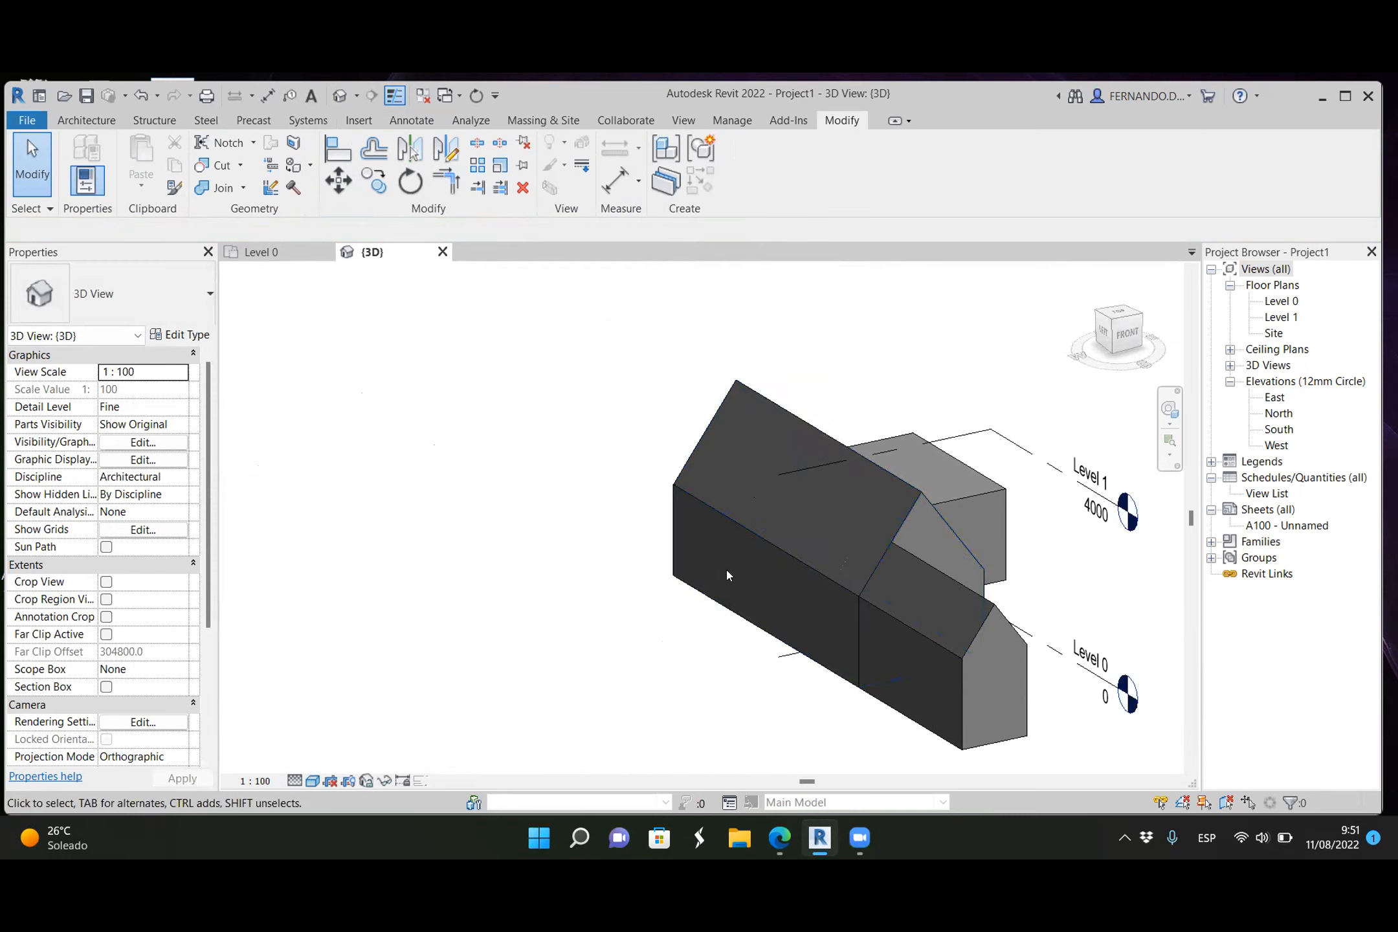
shift+middle_drag(726, 575, 711, 641)
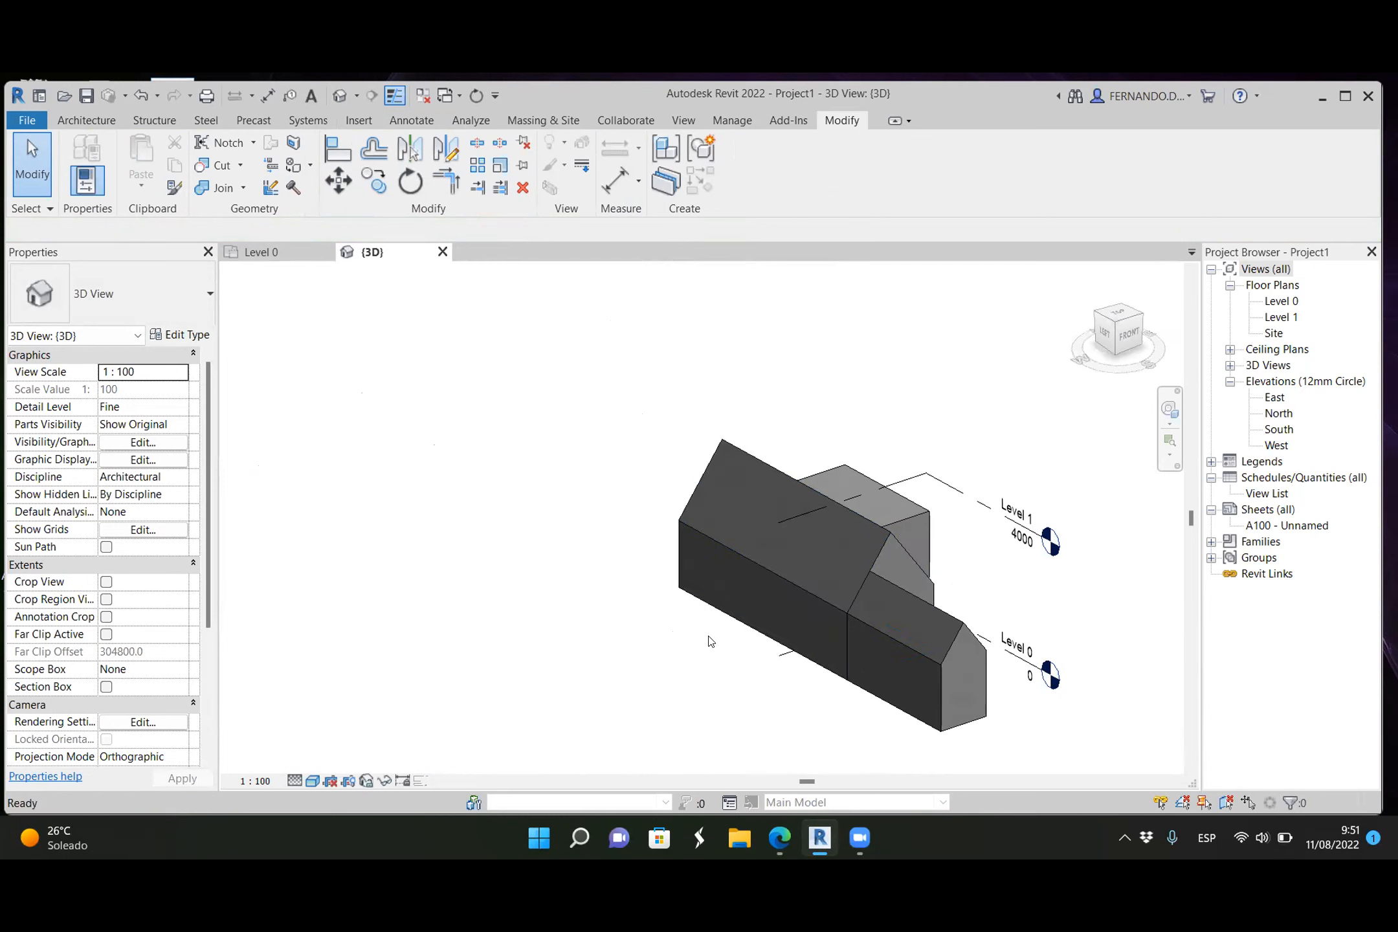
scroll(703, 589, up, 2)
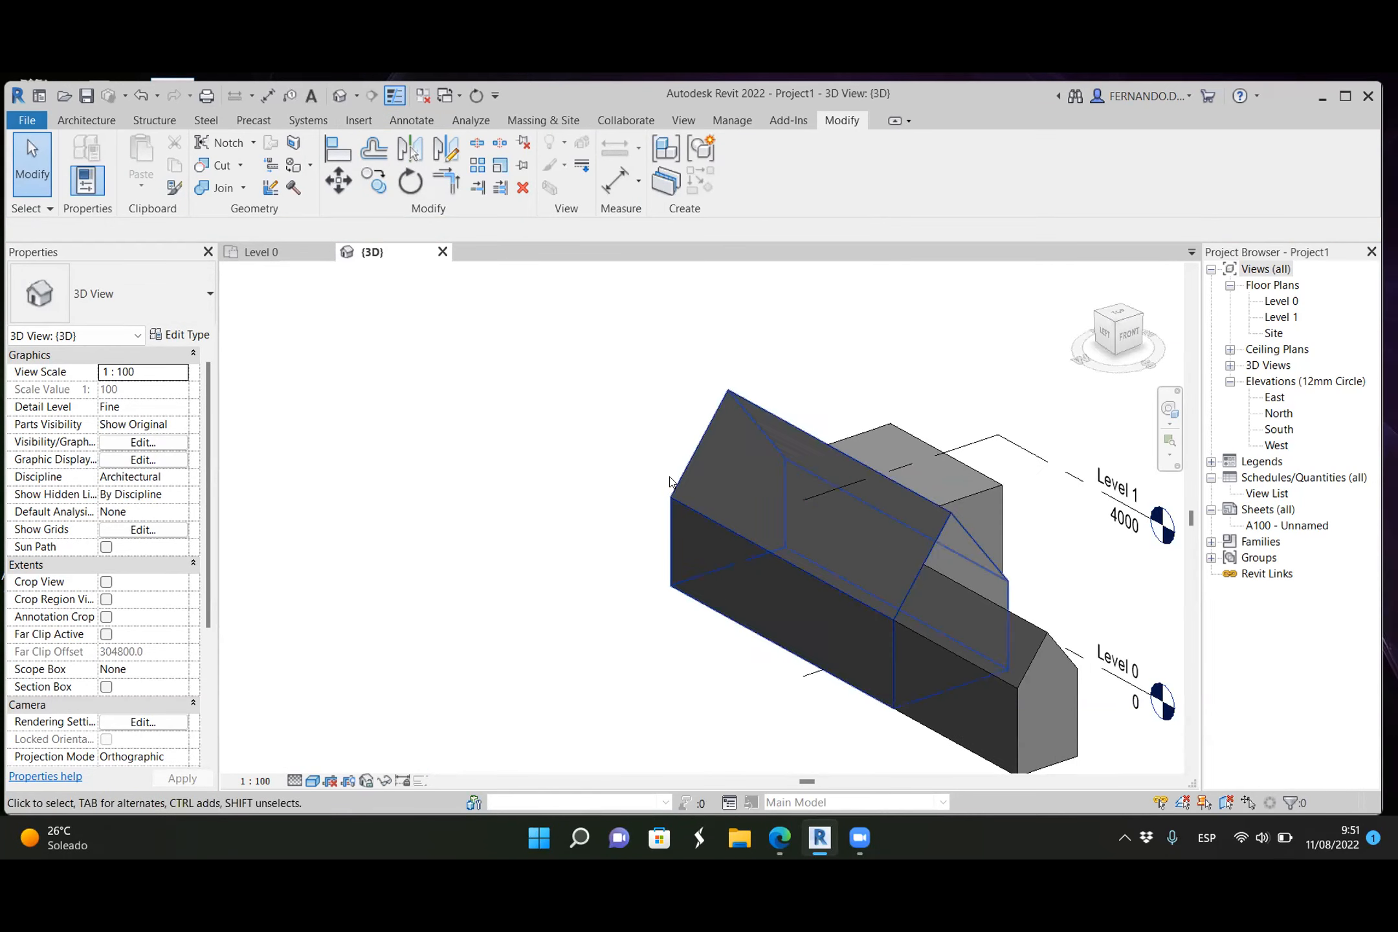
click(250, 252)
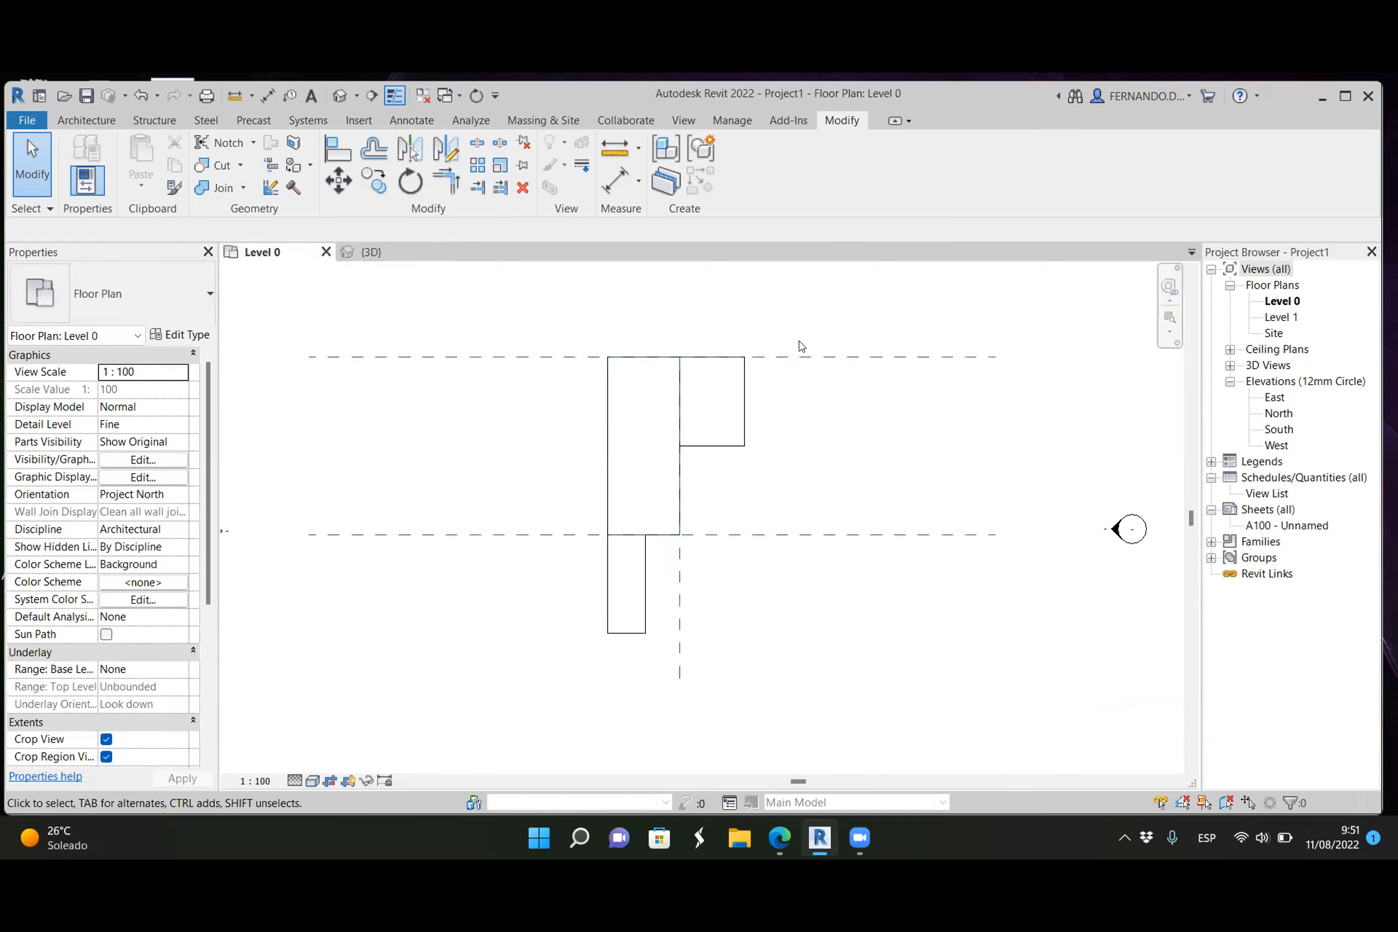
click(822, 357)
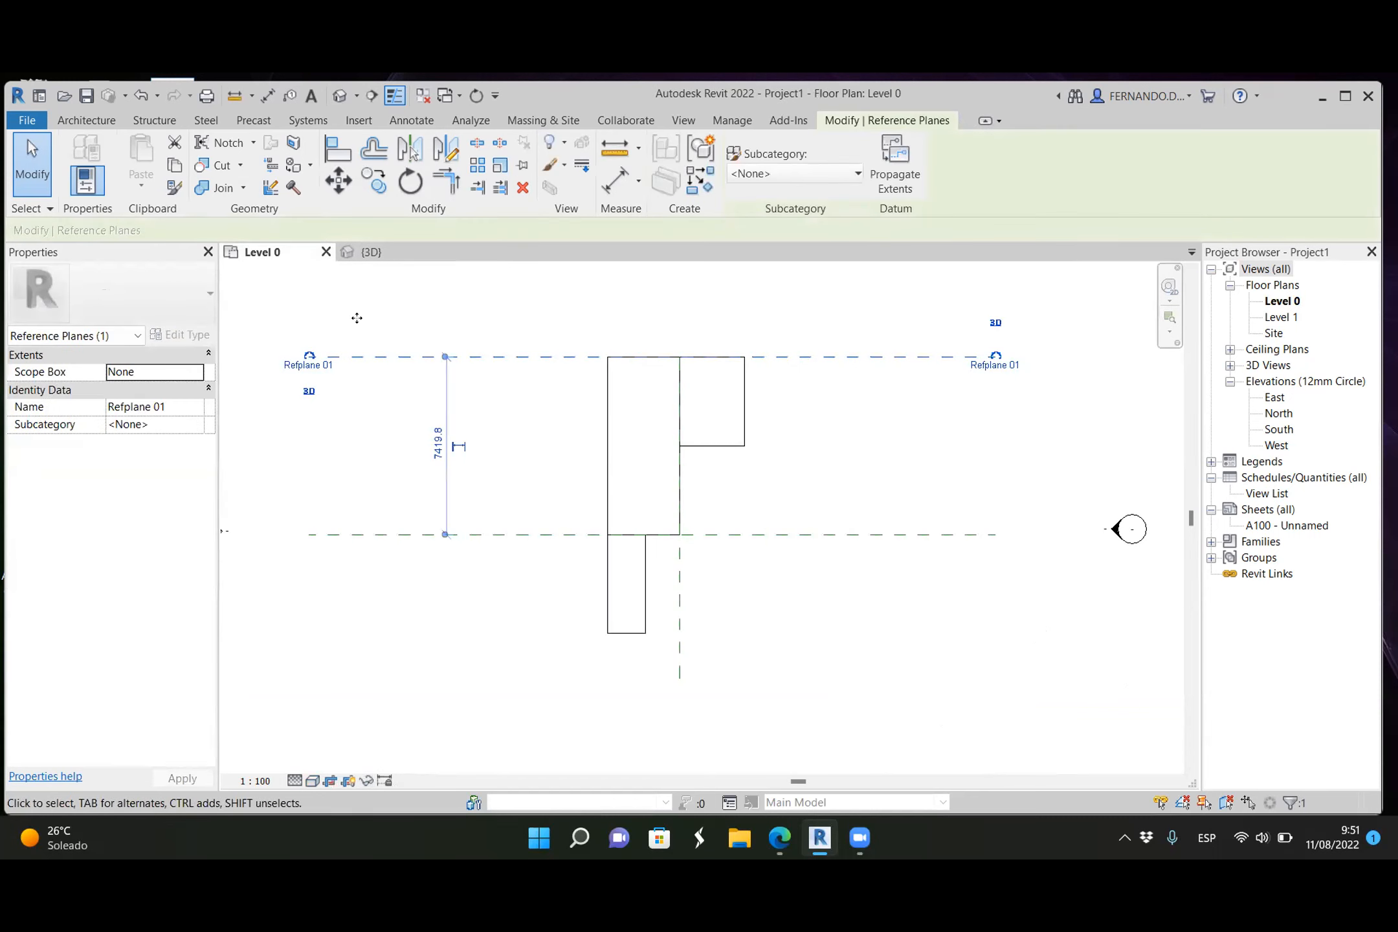
click(366, 252)
mouse_move(638, 662)
shift+middle_down()
mouse_move(643, 649)
mouse_move(619, 638)
shift+middle_up()
scroll(666, 615, up, 1)
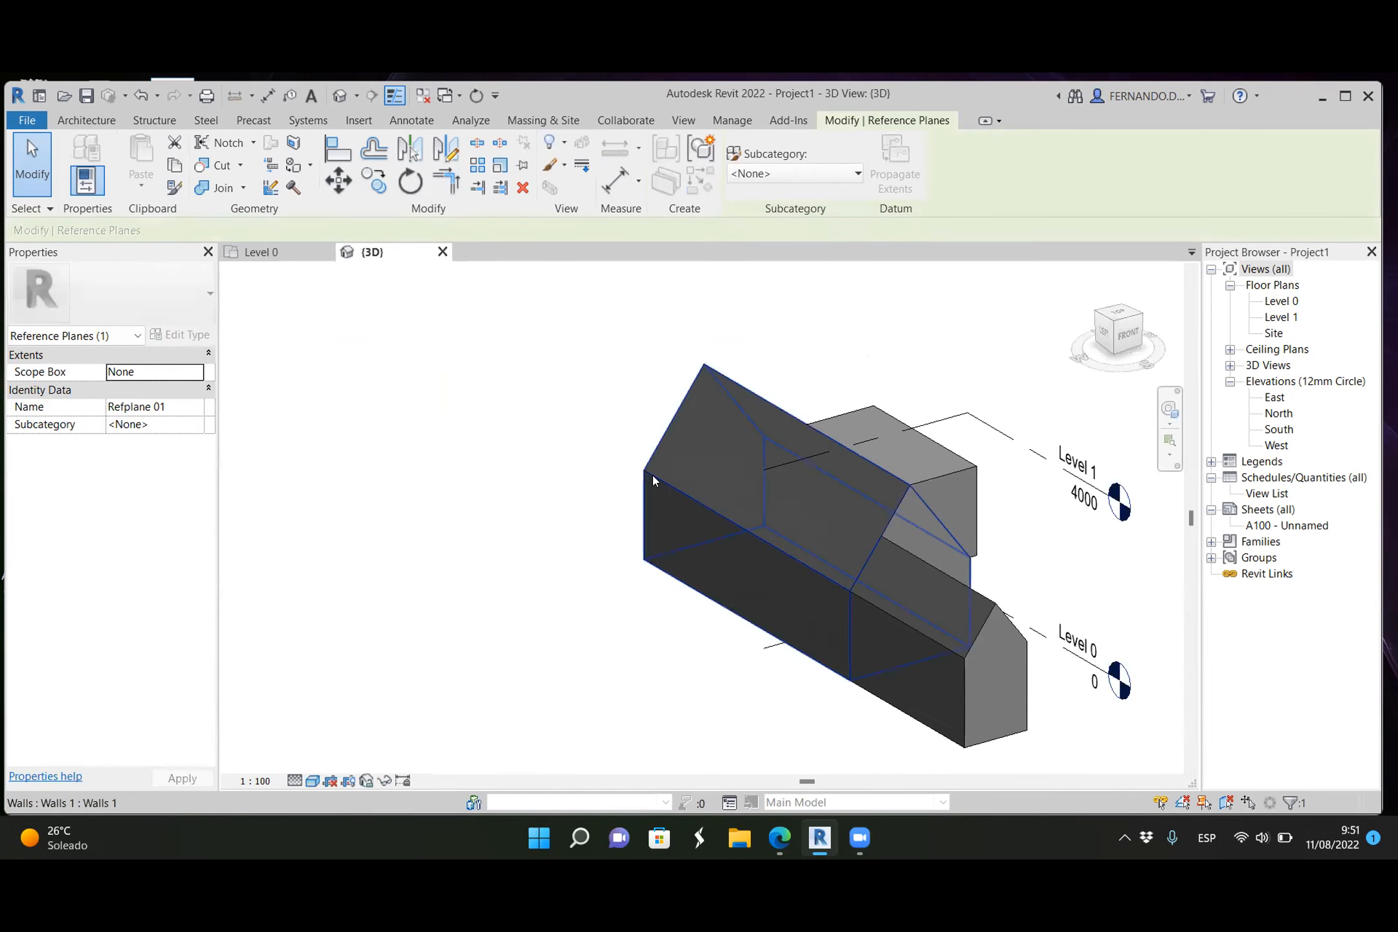
Step: Start a new in-place model in the 3D view with the Walls category and the name Walls 4
click(96, 120)
click(220, 185)
click(276, 259)
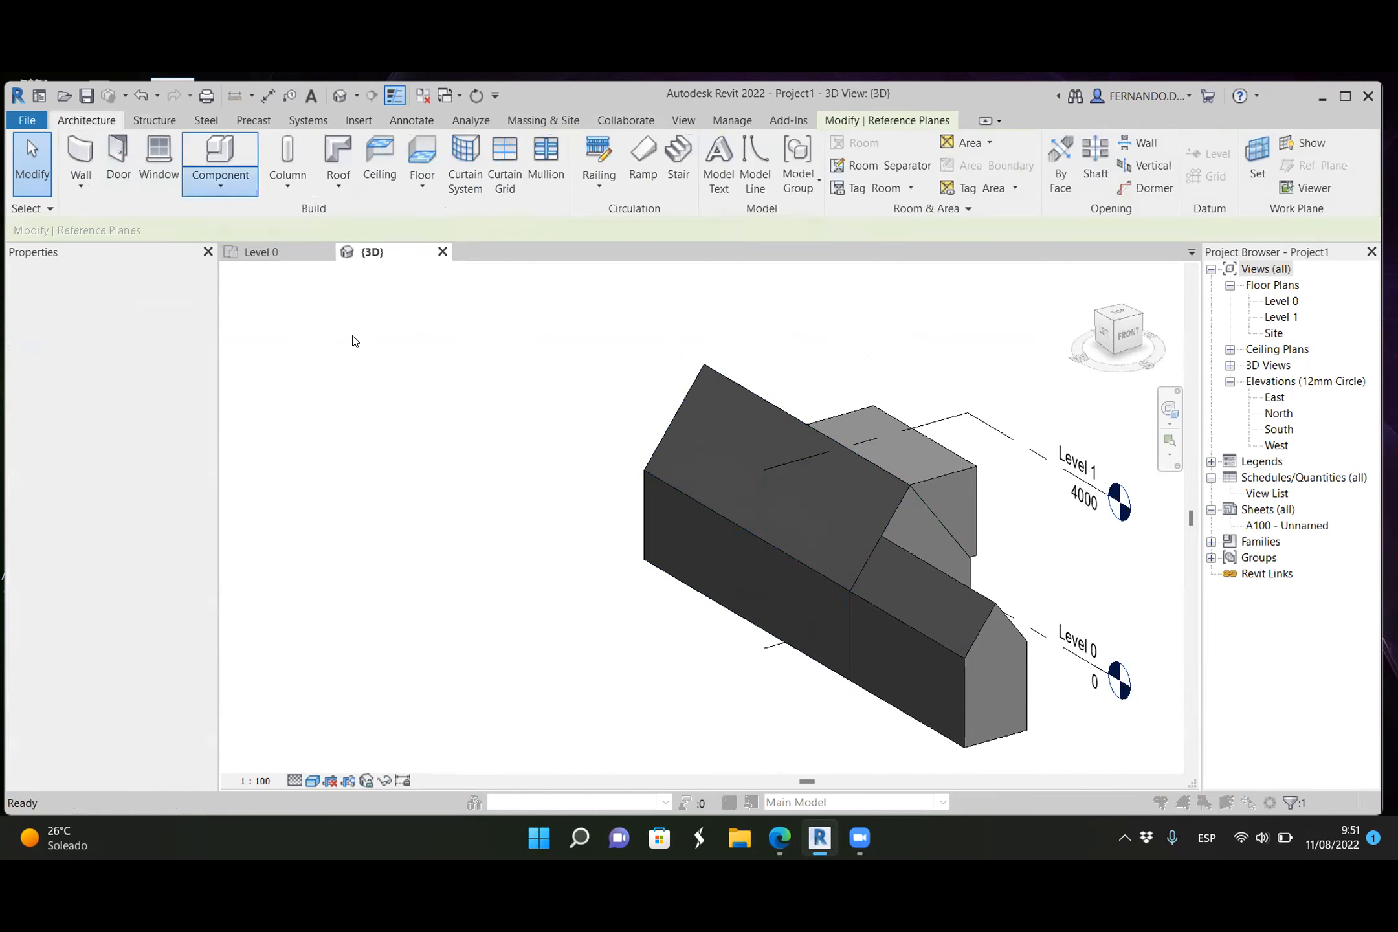
scroll(686, 395, down, 10)
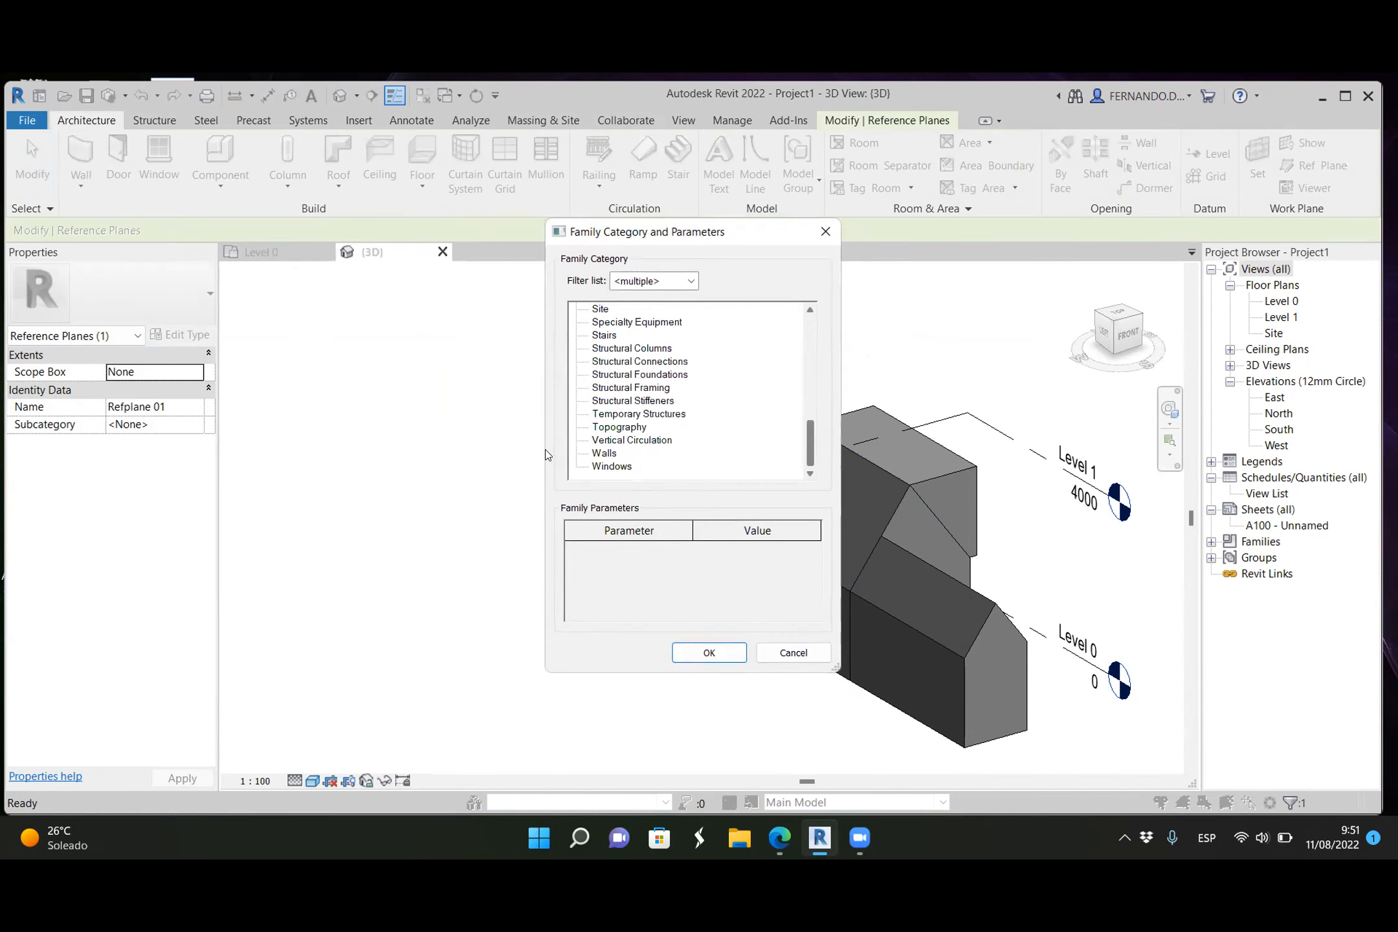
click(710, 653)
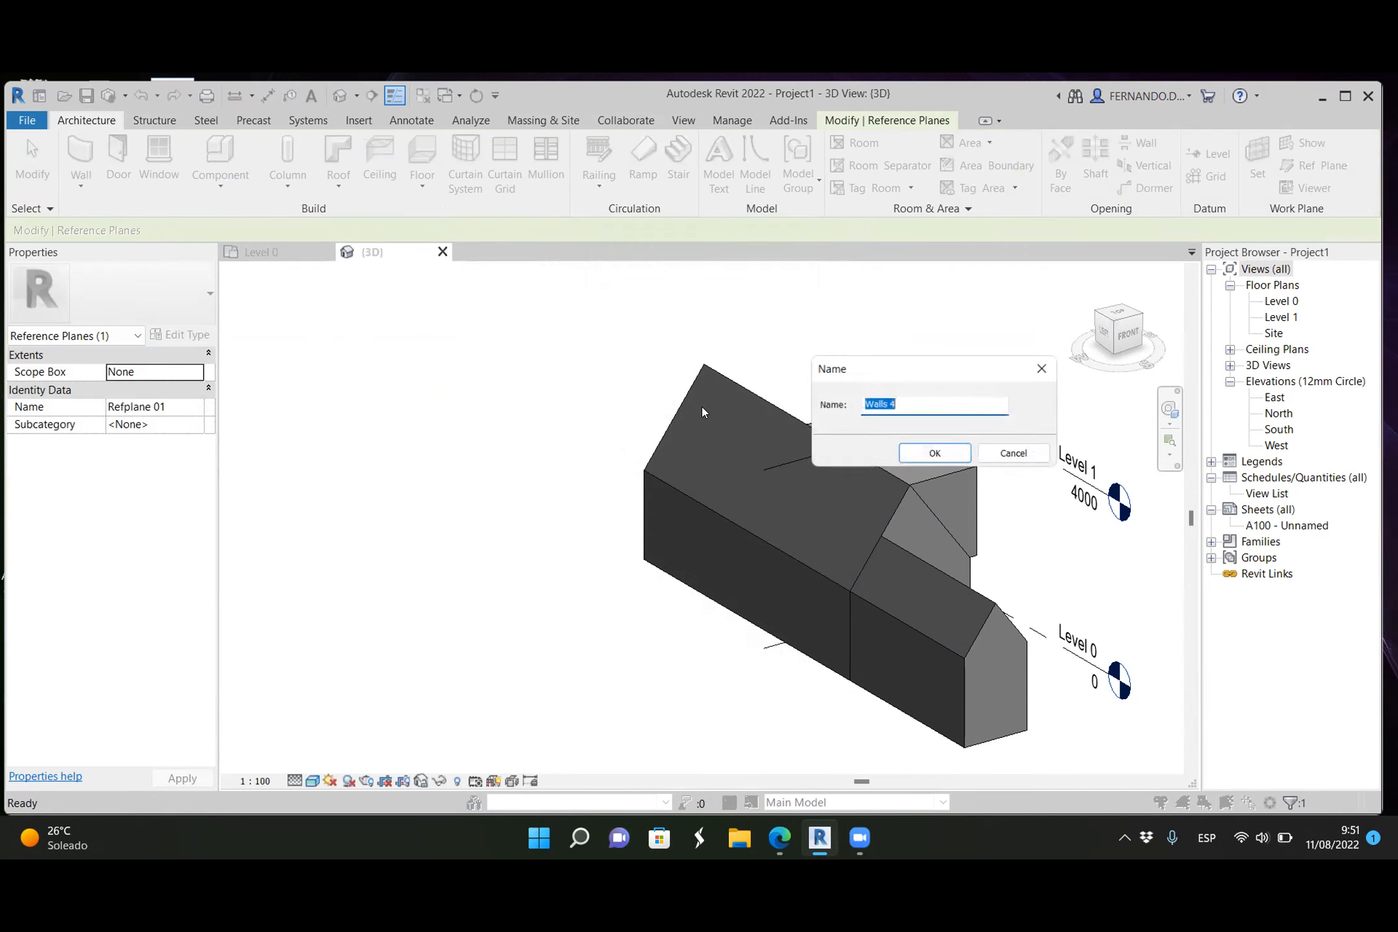
click(935, 454)
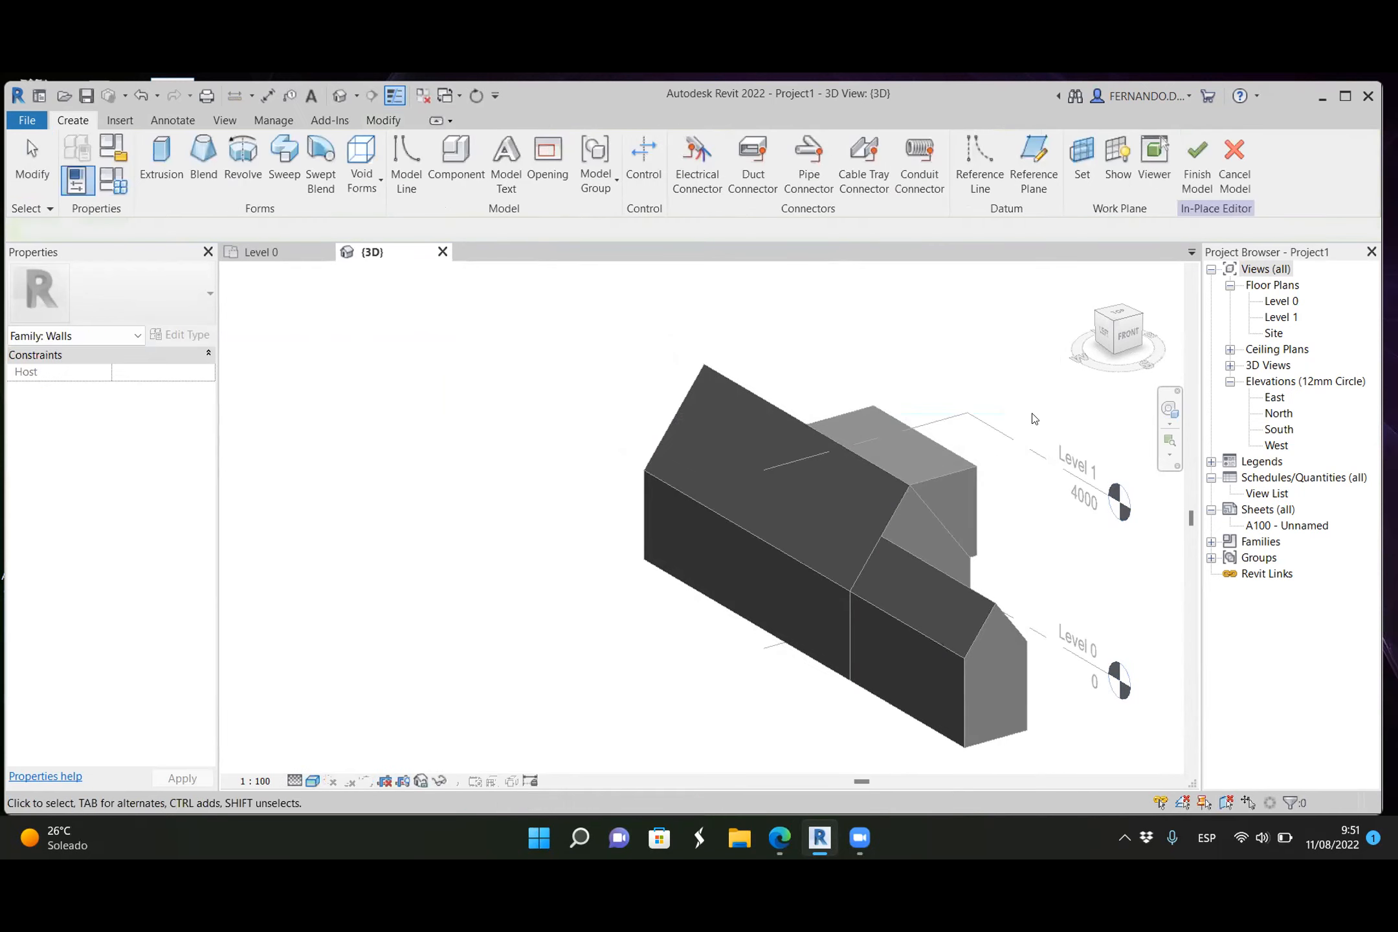
Step: Set the work plane to Reference Plane : Refplane 01
click(1081, 169)
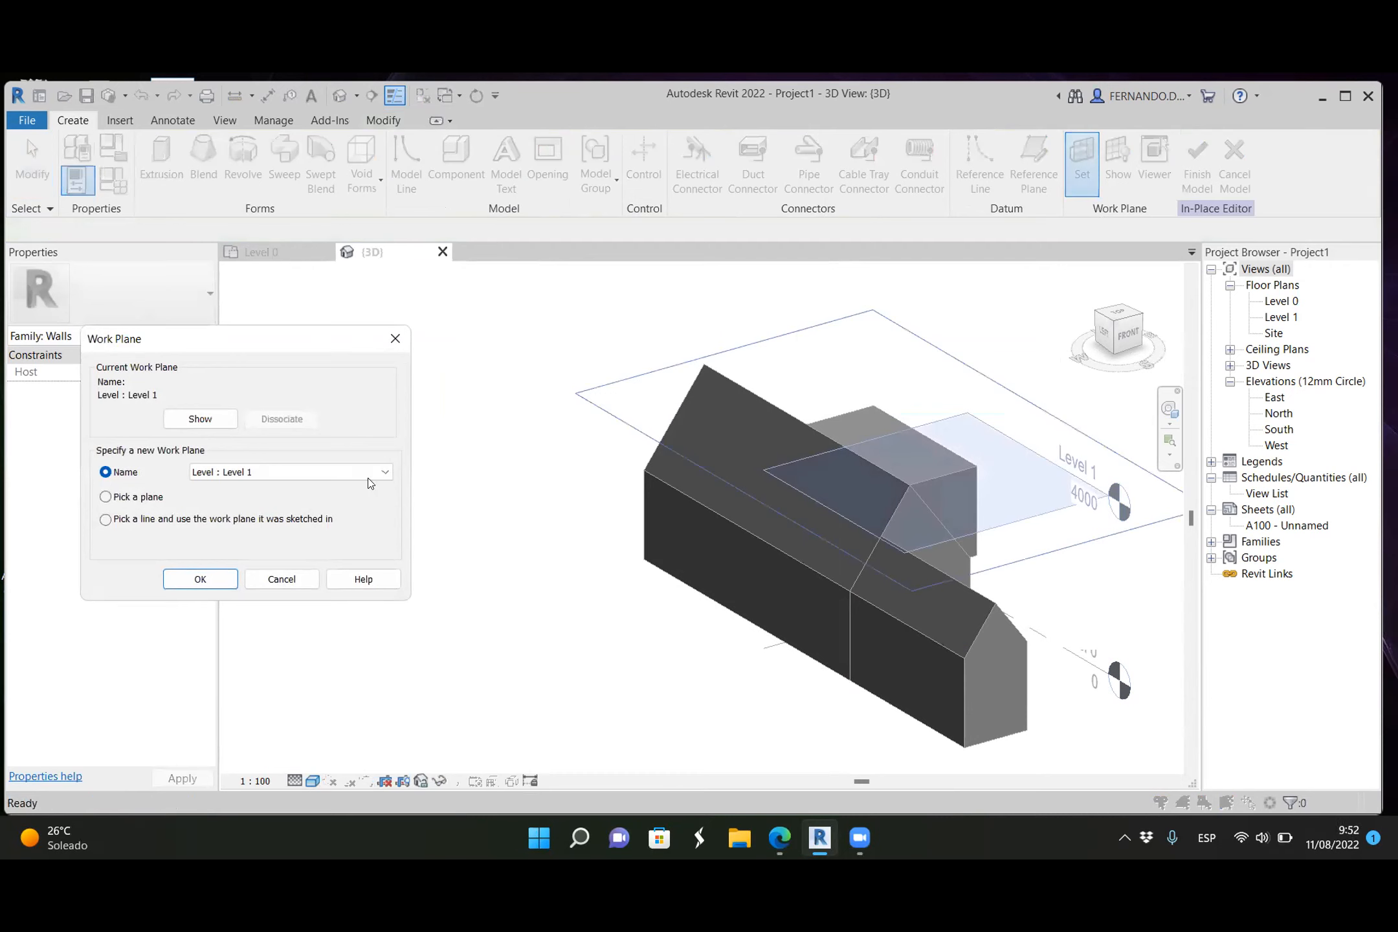
click(382, 472)
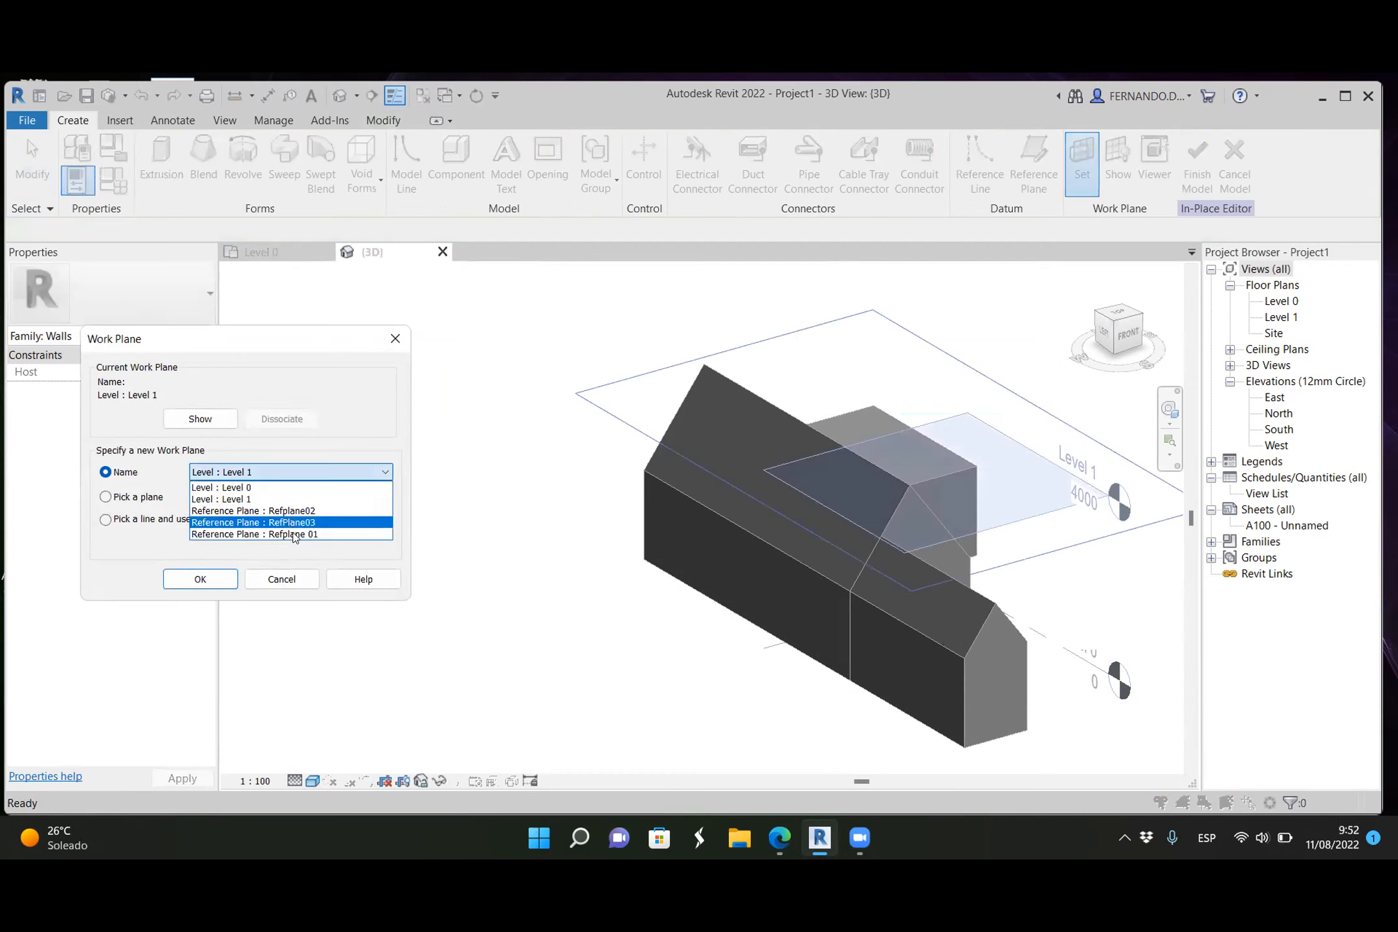
click(291, 532)
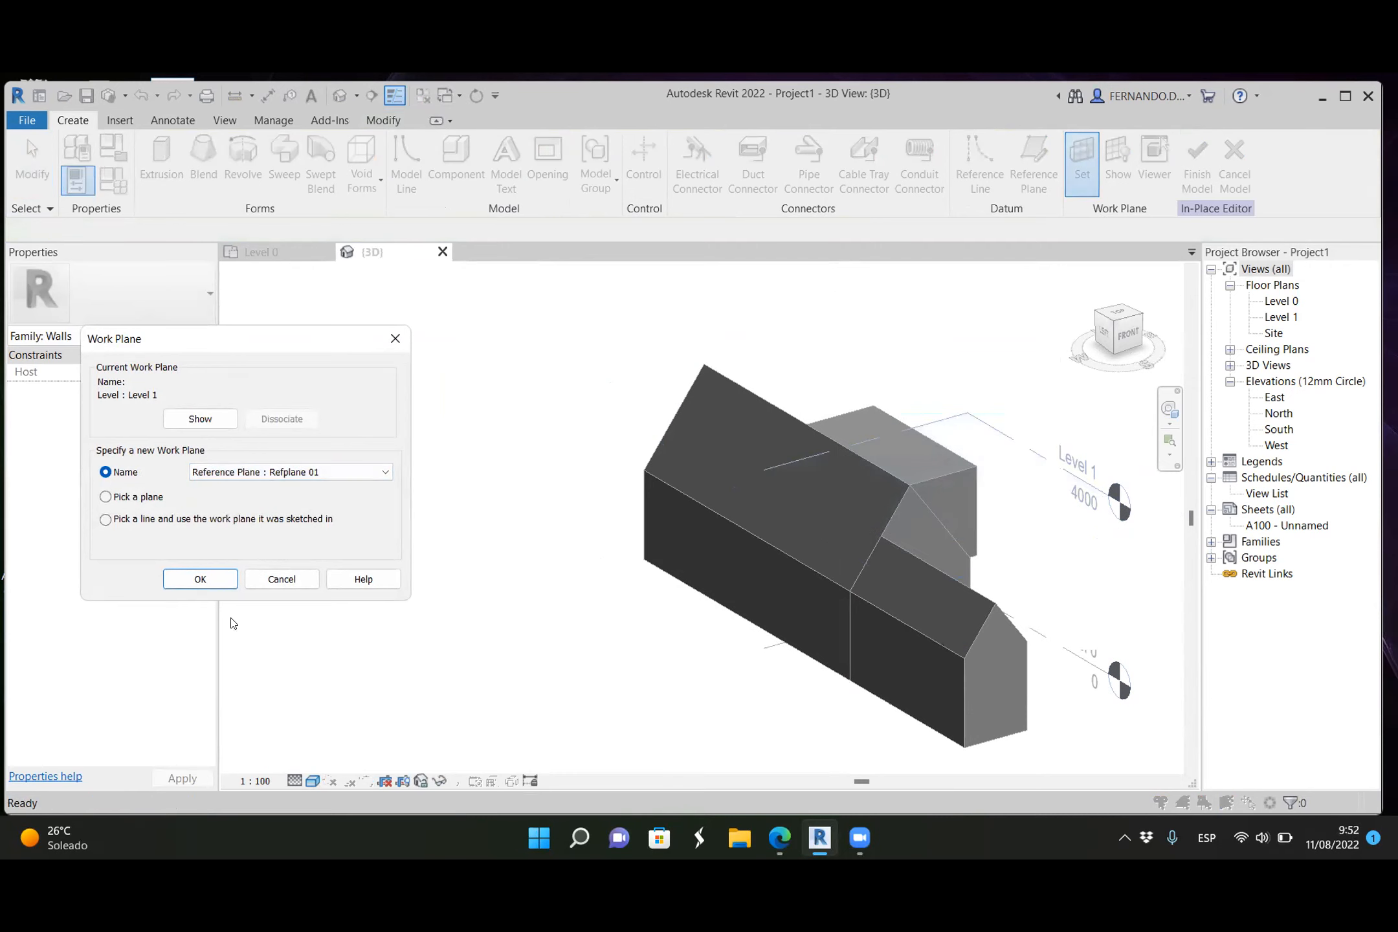
click(198, 580)
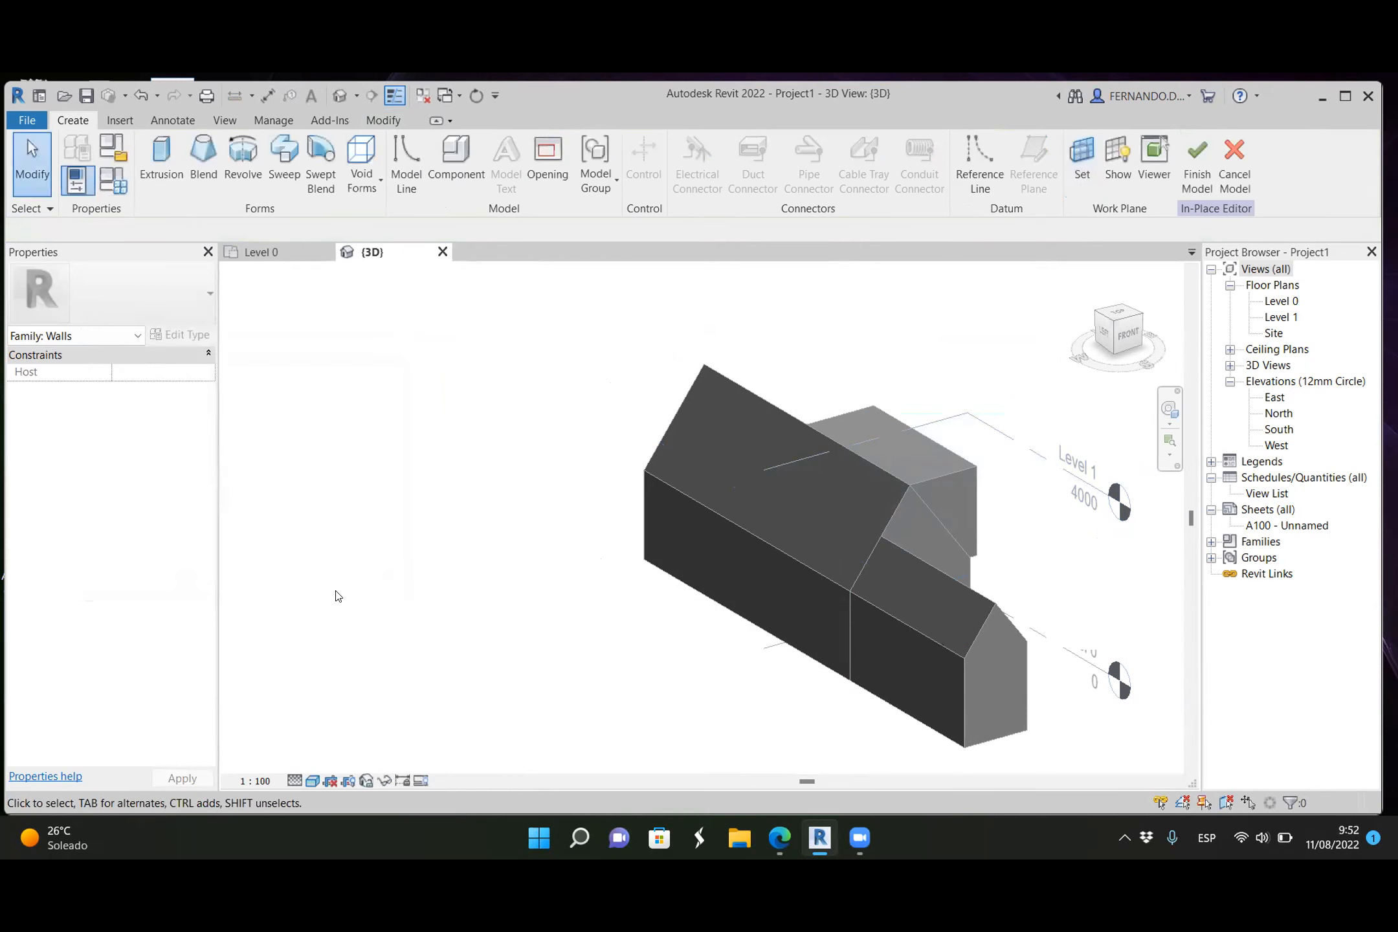
Step: From the front, extrude a closed lean-to profile against the larger solid's free side wall, with a roof line about 1680 mm long sloping at 45°
click(1128, 336)
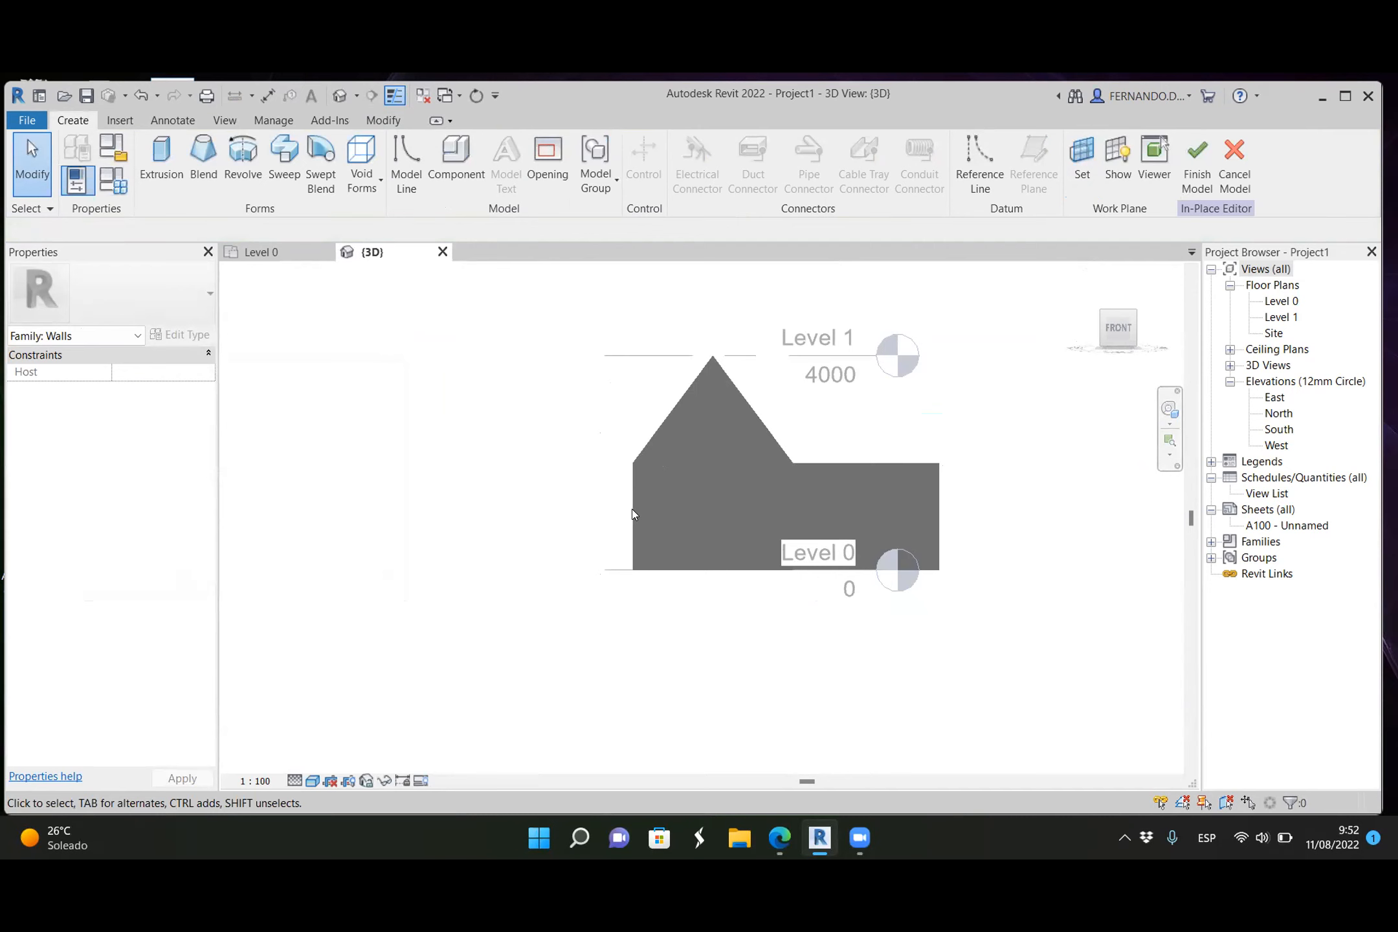
click(164, 157)
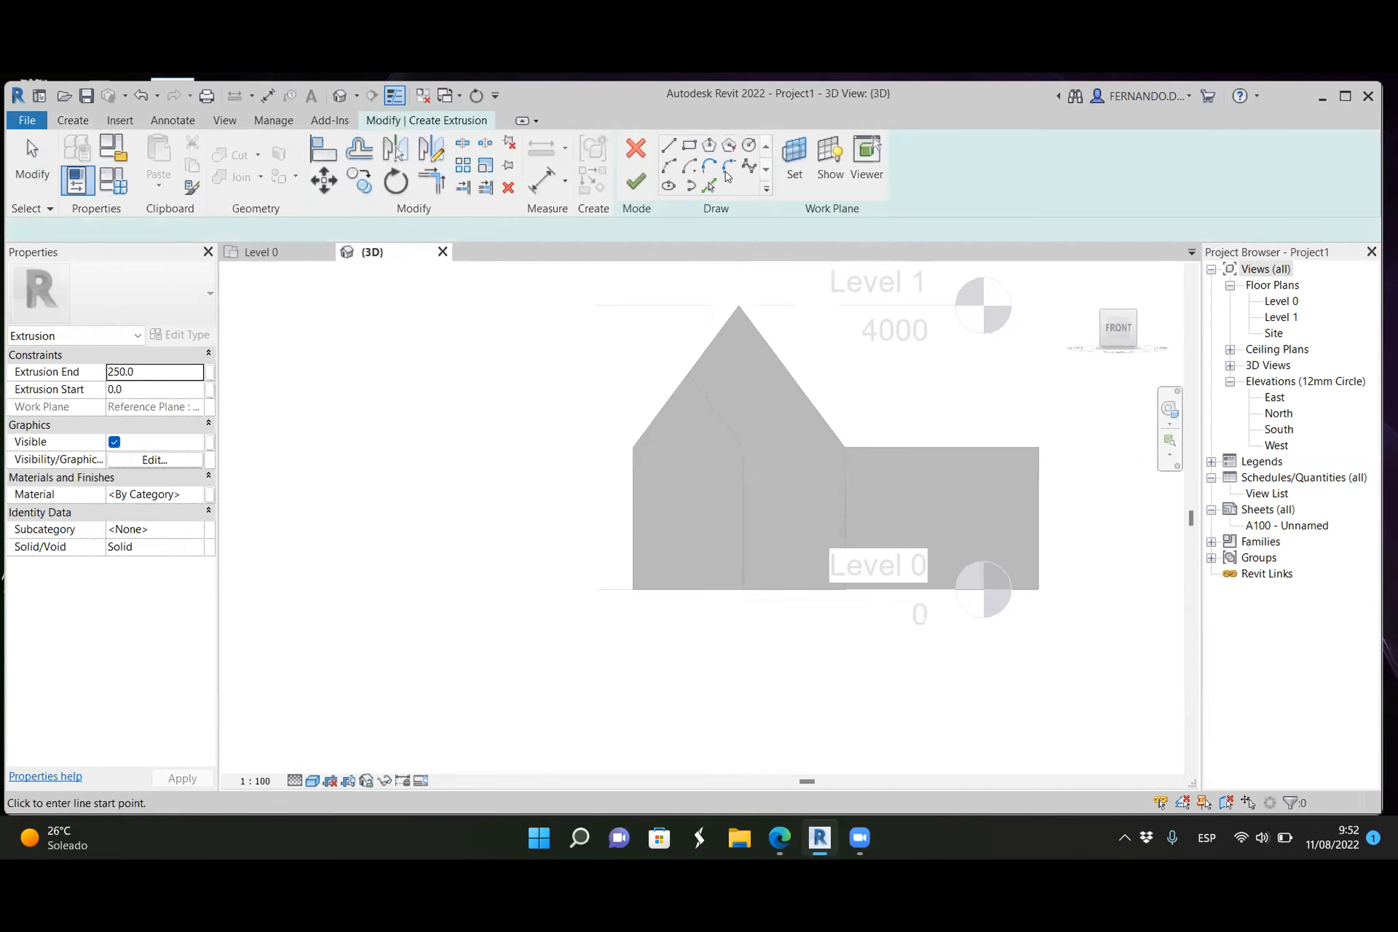
click(632, 590)
click(633, 447)
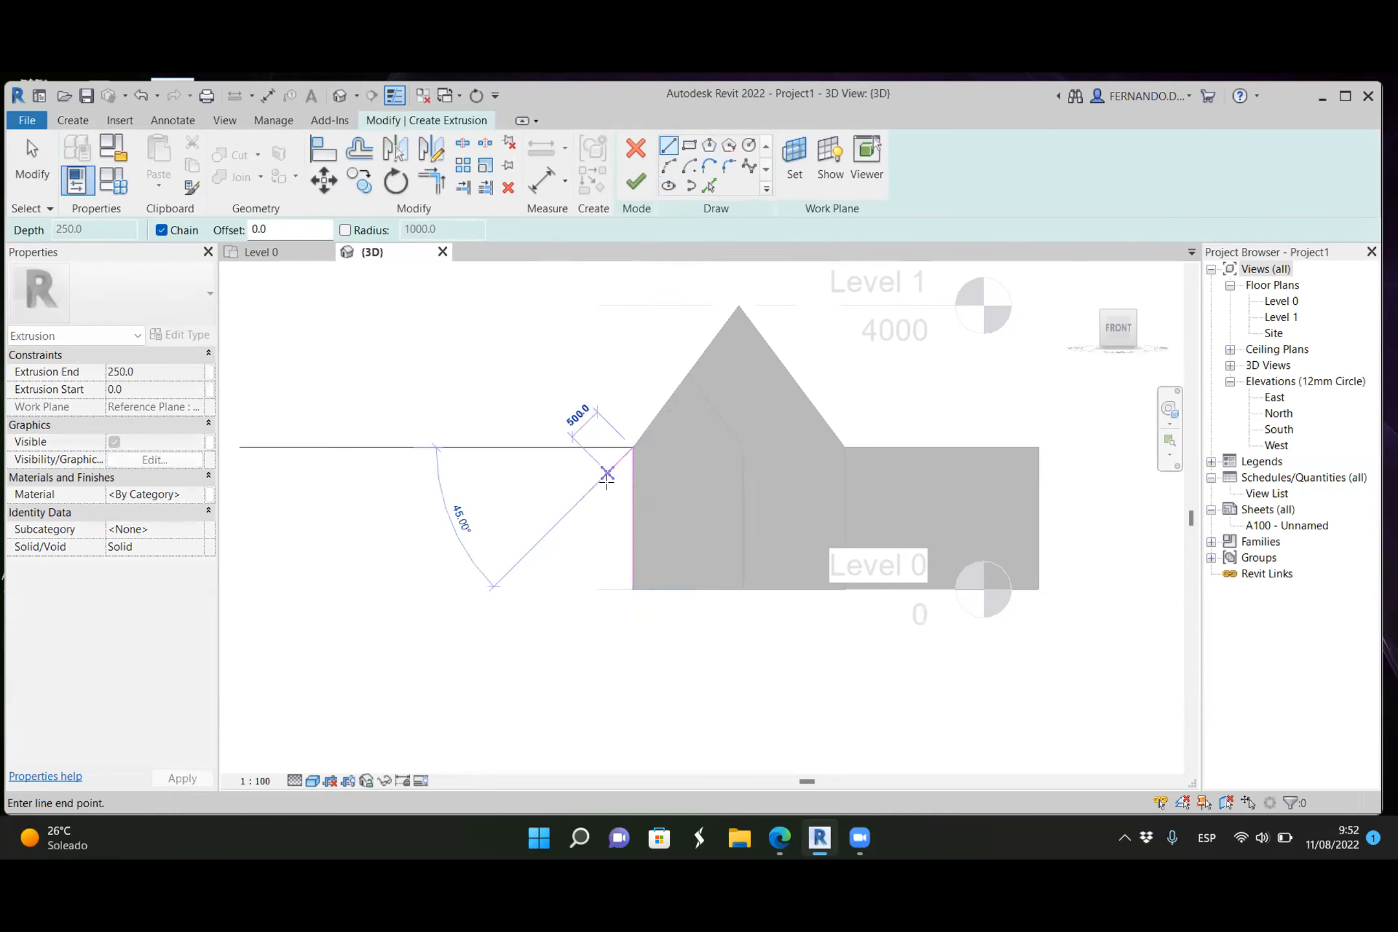
scroll(602, 487, up, 3)
scroll(604, 490, up, 2)
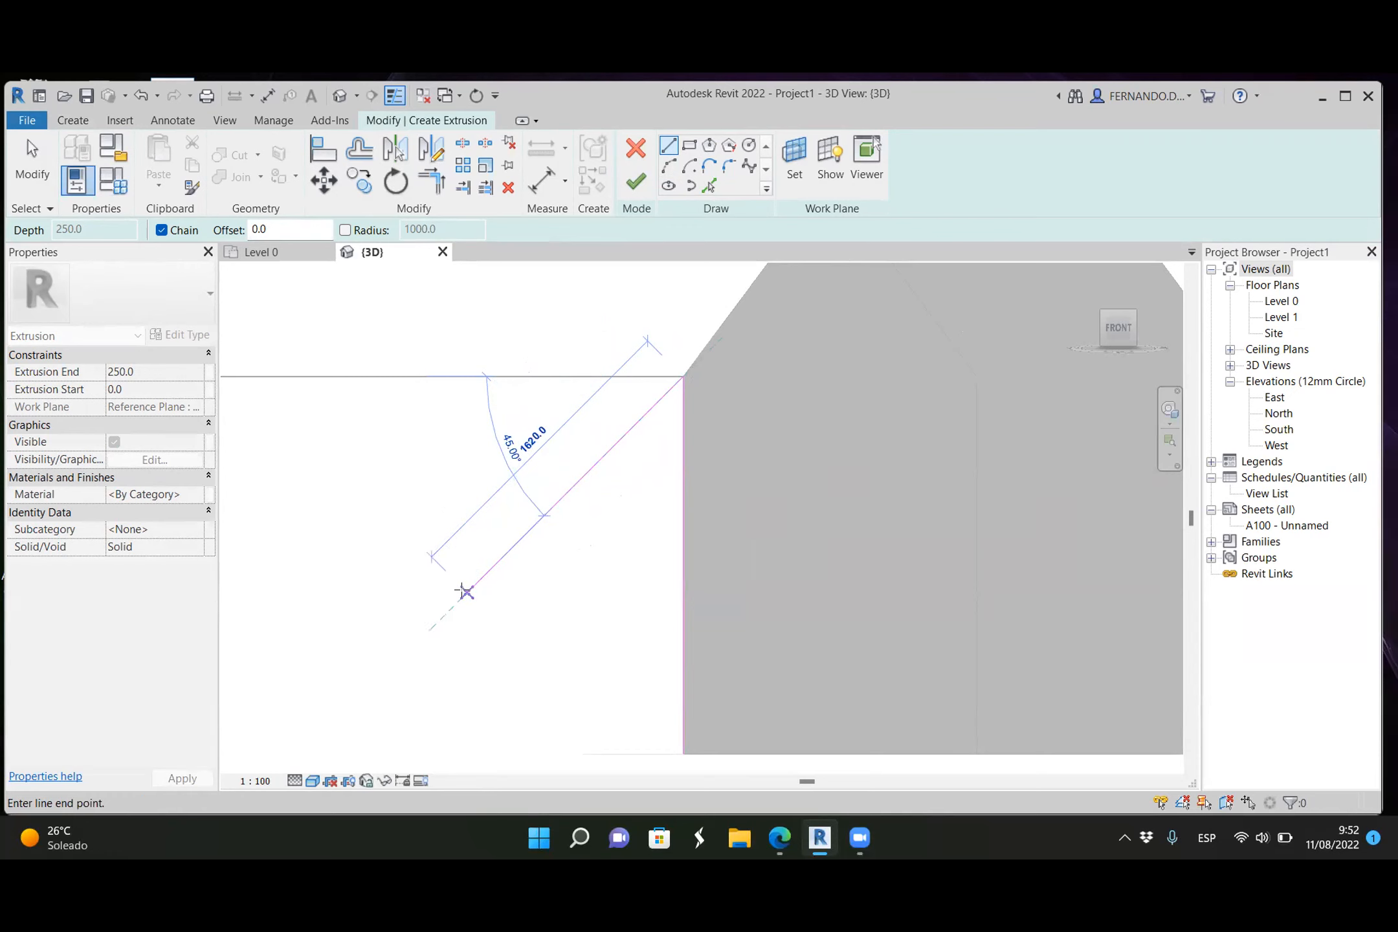
click(456, 599)
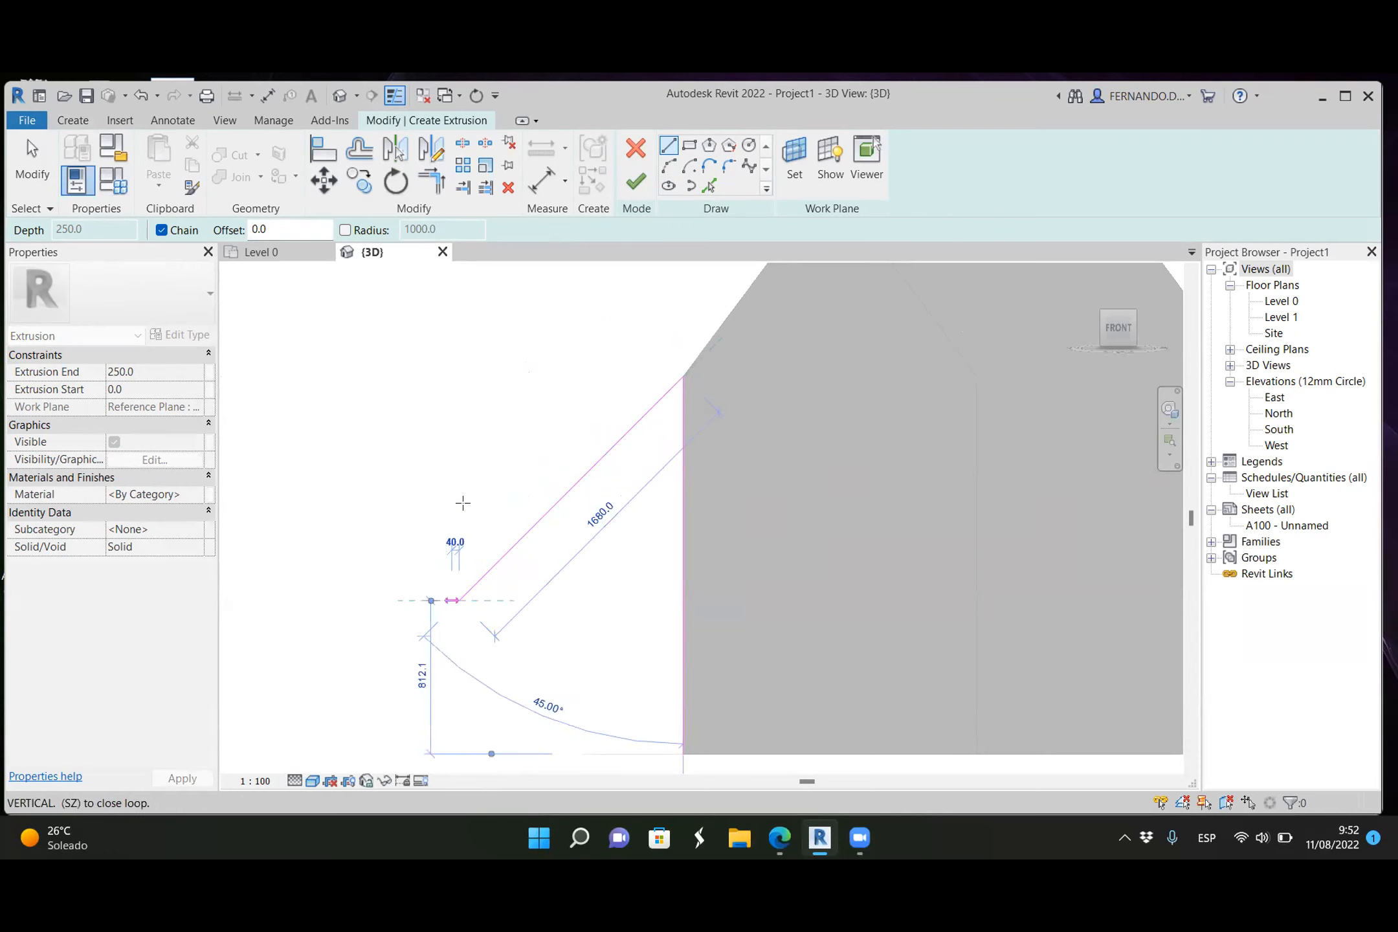
scroll(461, 502, down, 2)
click(463, 604)
click(536, 604)
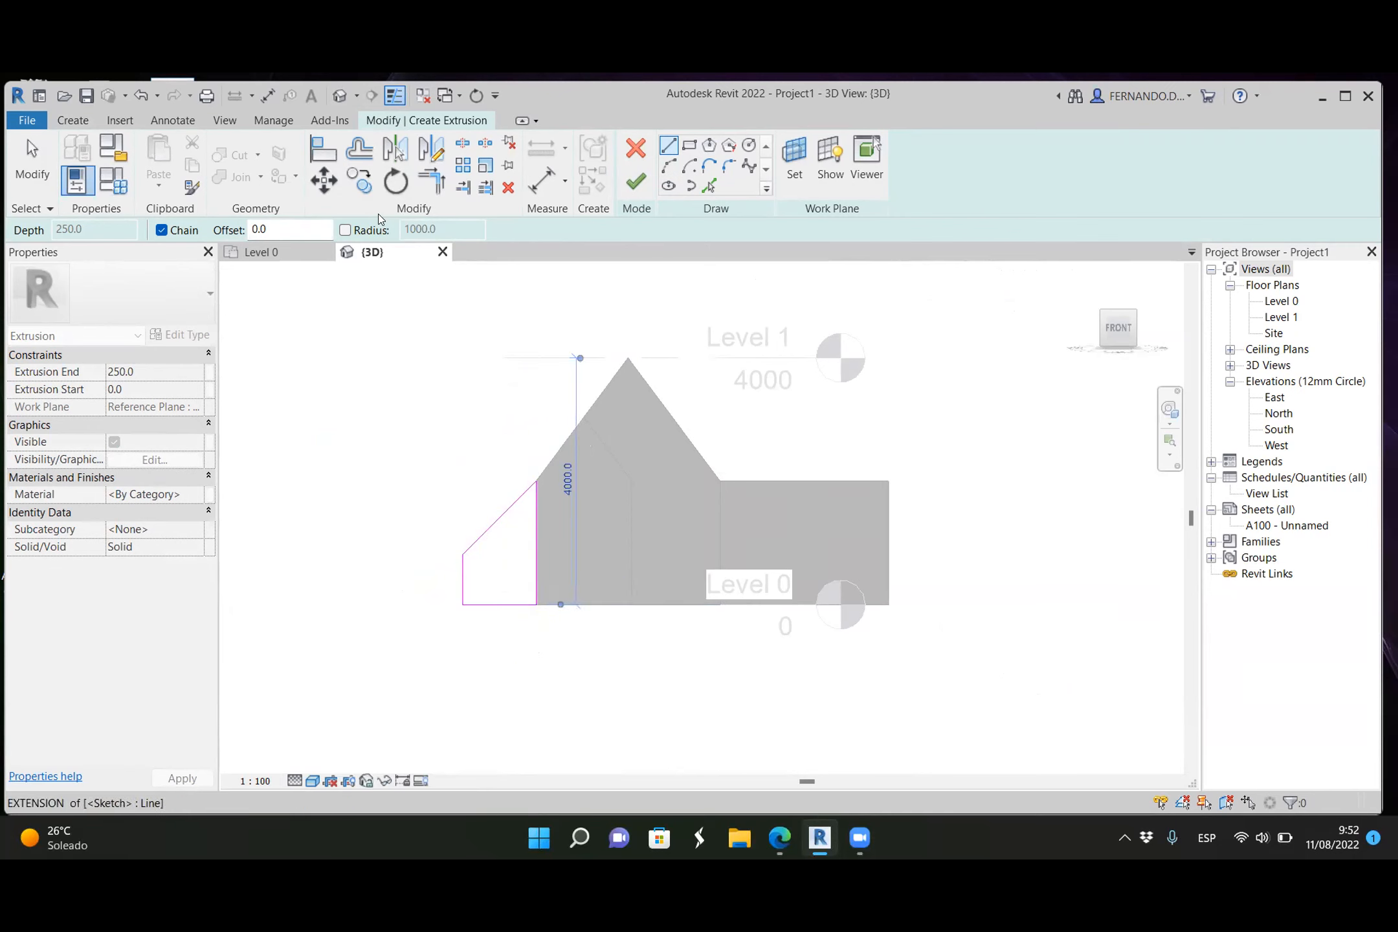
click(632, 195)
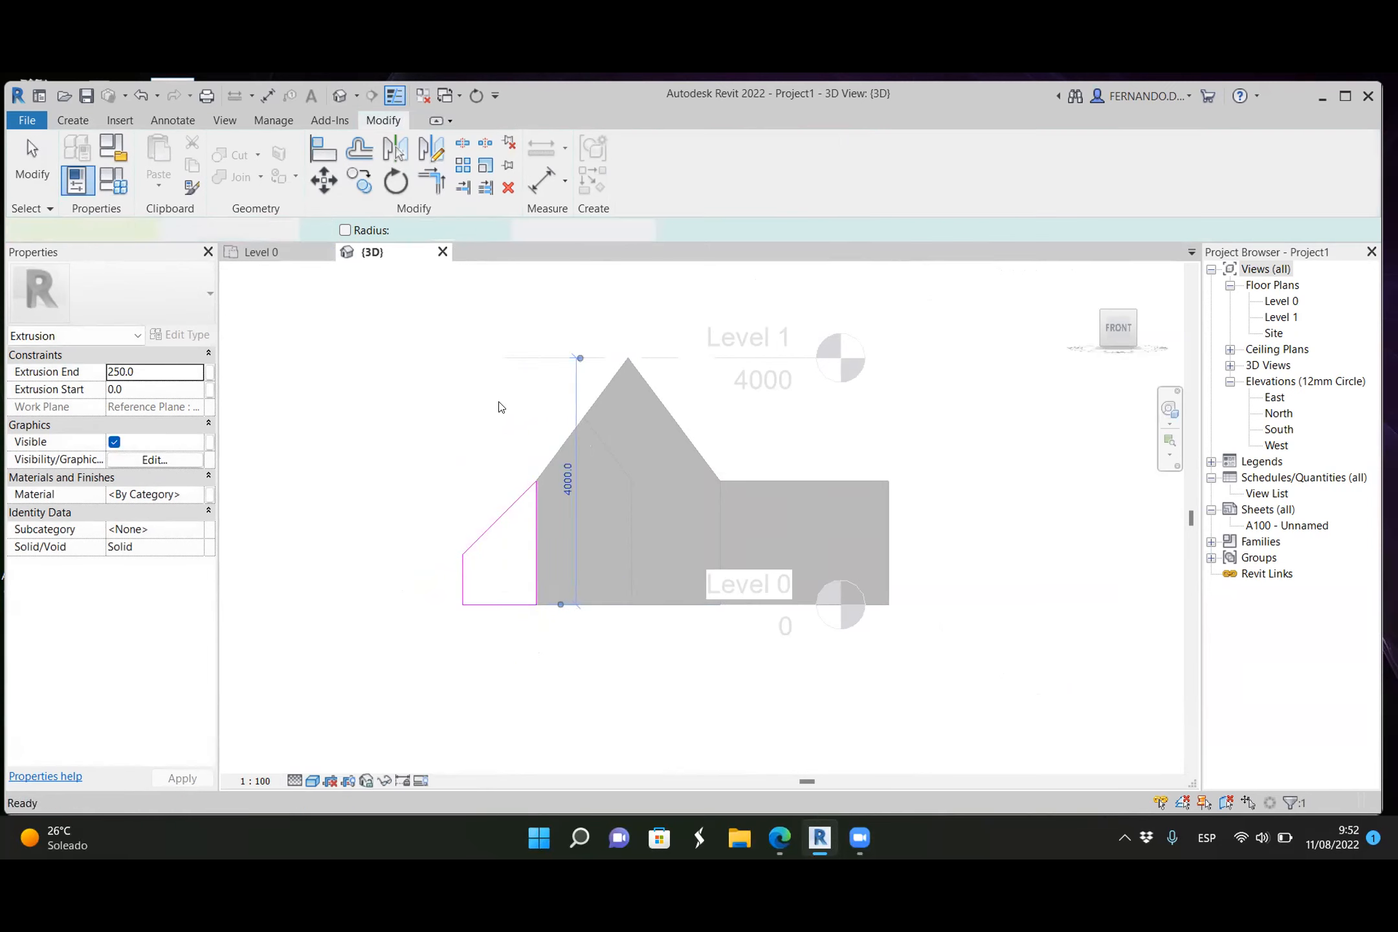
Step: Stretch the lean-to extrusion partway along the larger solid's long wall and finish the in-place model
shift+middle_drag(462, 504, 509, 641)
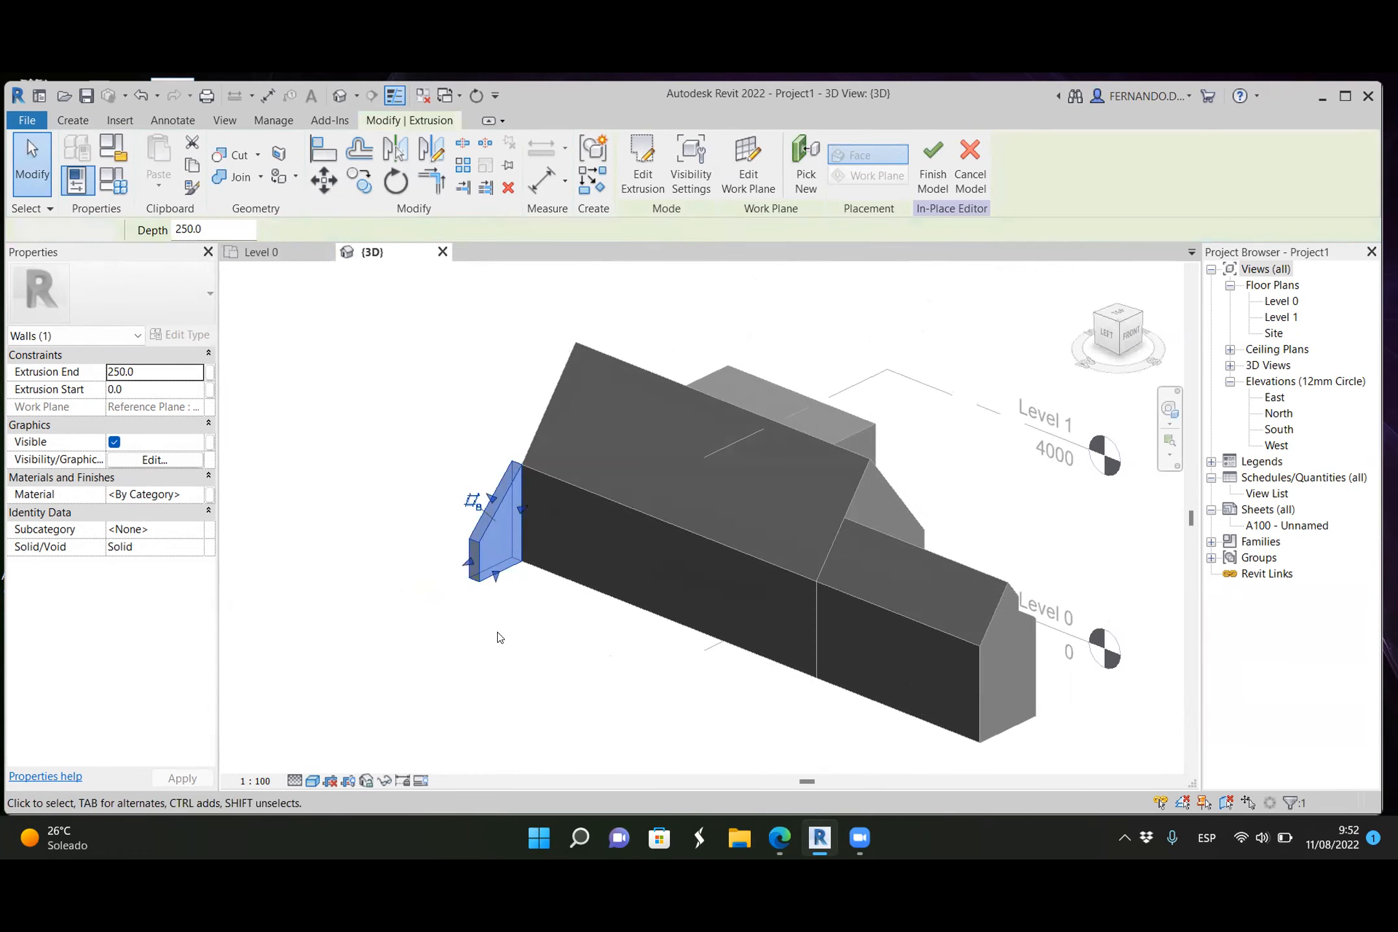
click(496, 637)
click(510, 549)
drag(504, 520, 653, 573)
click(549, 680)
shift+middle_drag(549, 680, 545, 509)
shift+middle_drag(458, 628, 533, 223)
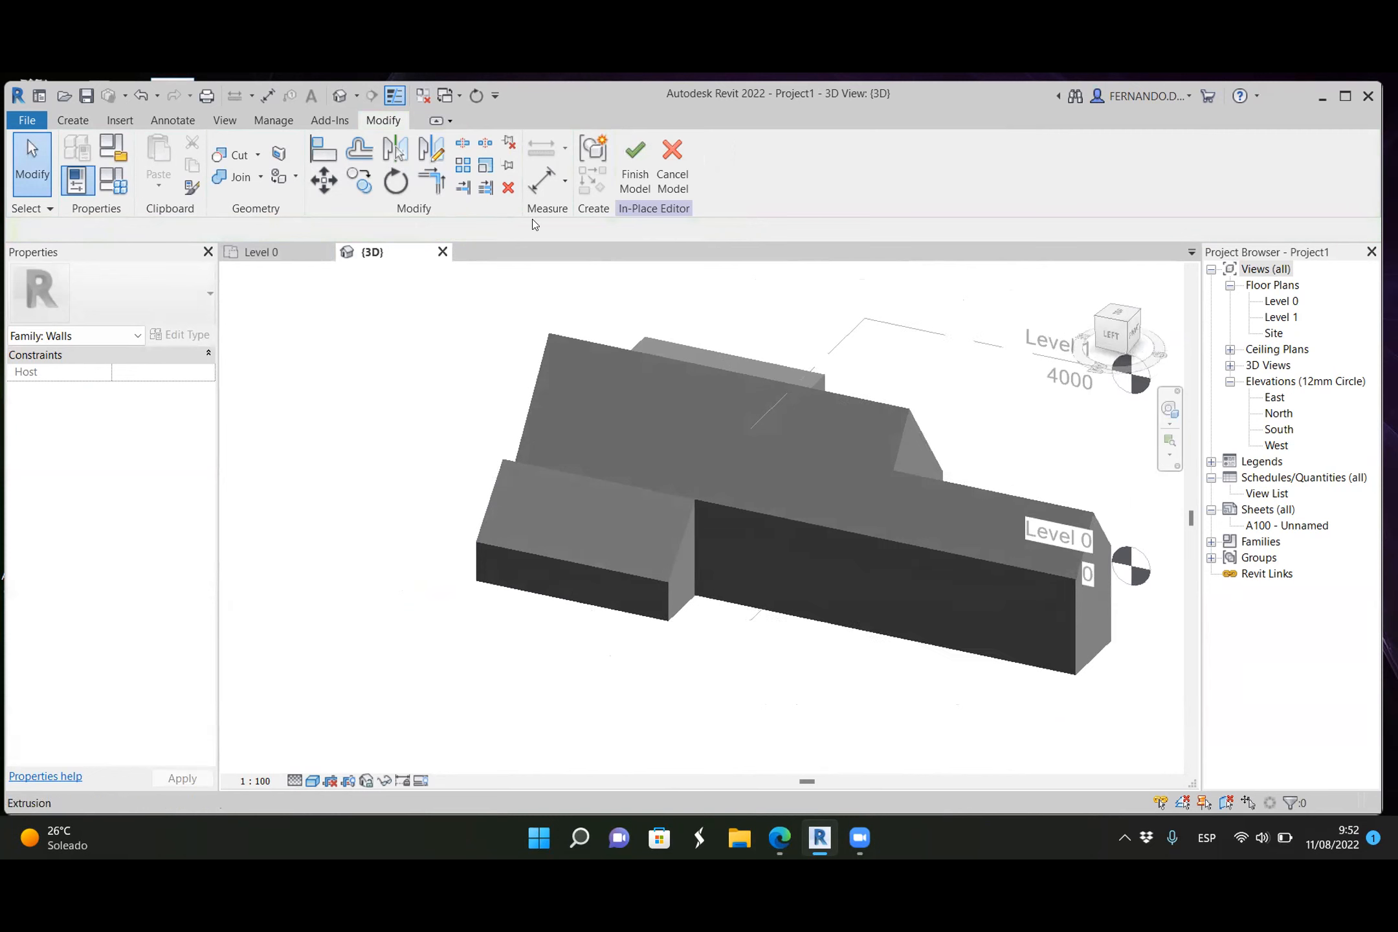
click(635, 161)
Step: In the Level 0 plan, pull the lean-to's protruding end back to align with the Refplane 01 line
click(305, 252)
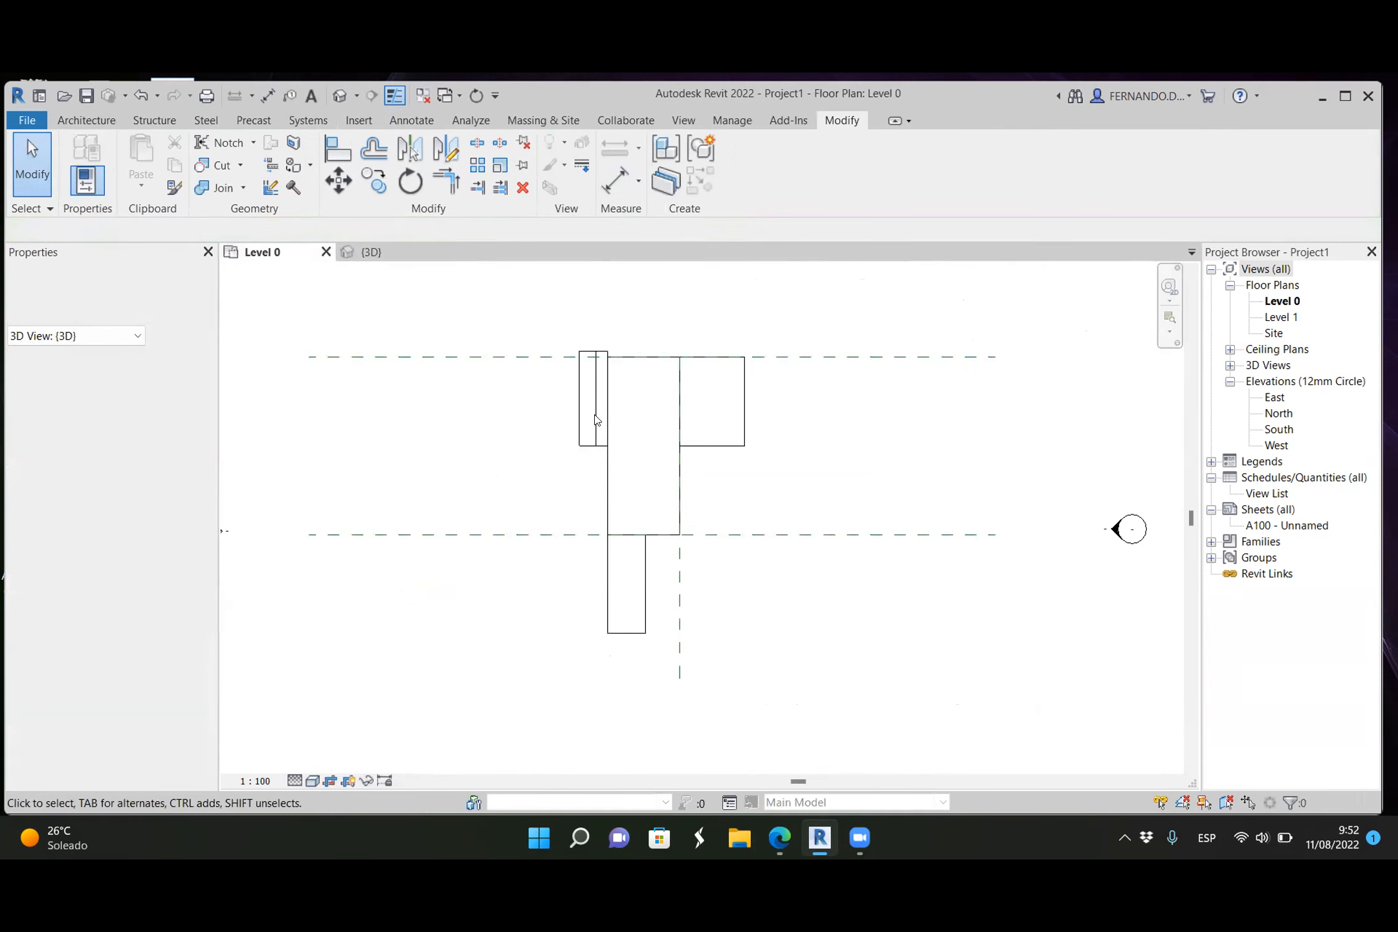
scroll(589, 362, up, 3)
click(602, 376)
drag(599, 351, 599, 365)
click(566, 393)
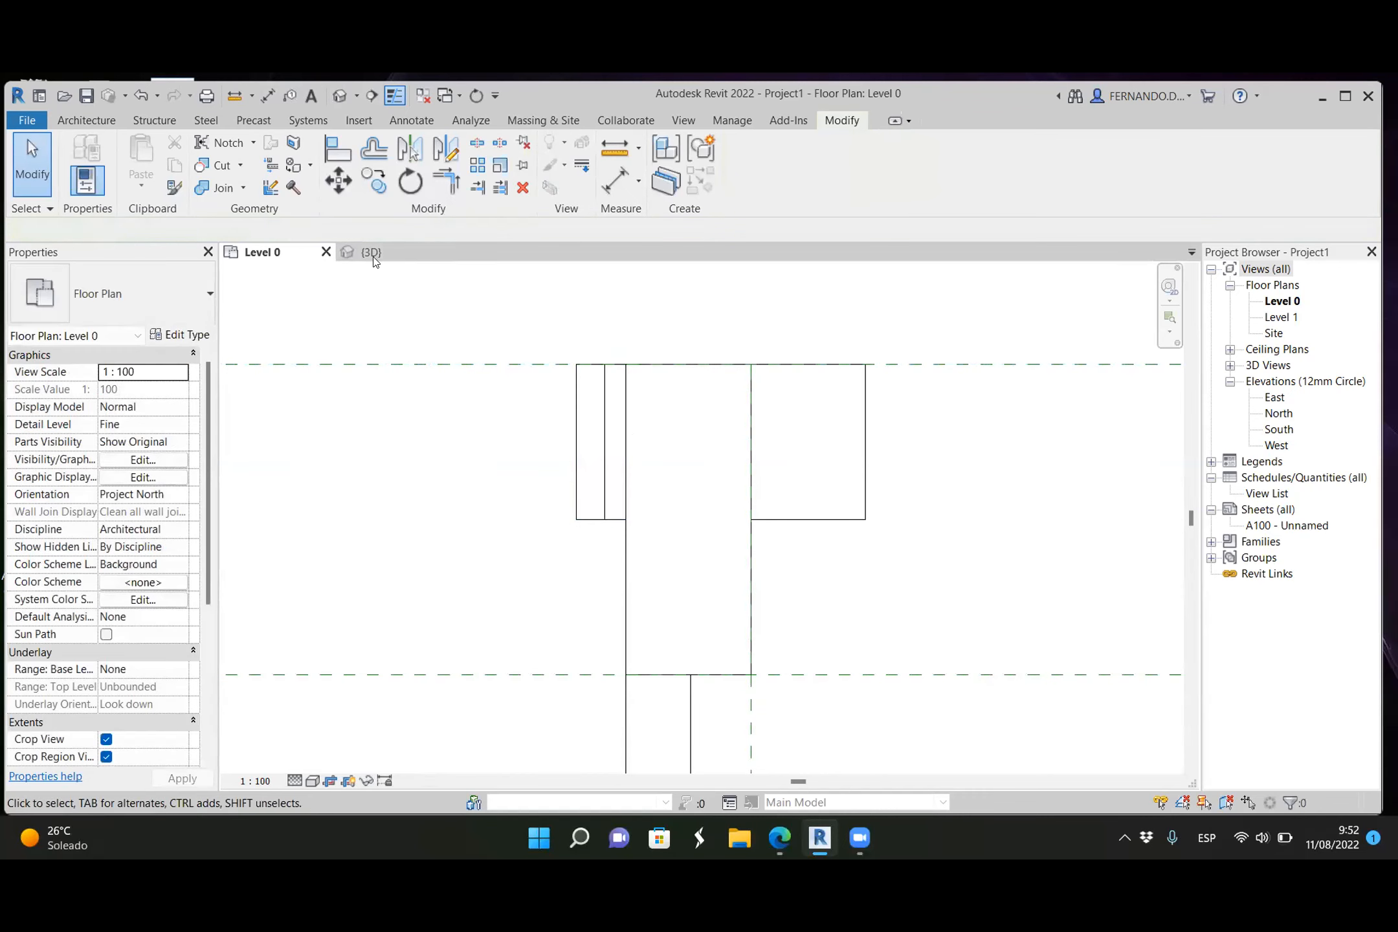
Step: Examine the four assembled solids in 3D from both long sides, including the box and lean-to against the larger solid
click(374, 259)
scroll(547, 435, down, 4)
shift+middle_drag(665, 564, 621, 517)
scroll(533, 498, up, 5)
shift+middle_drag(564, 567, 547, 429)
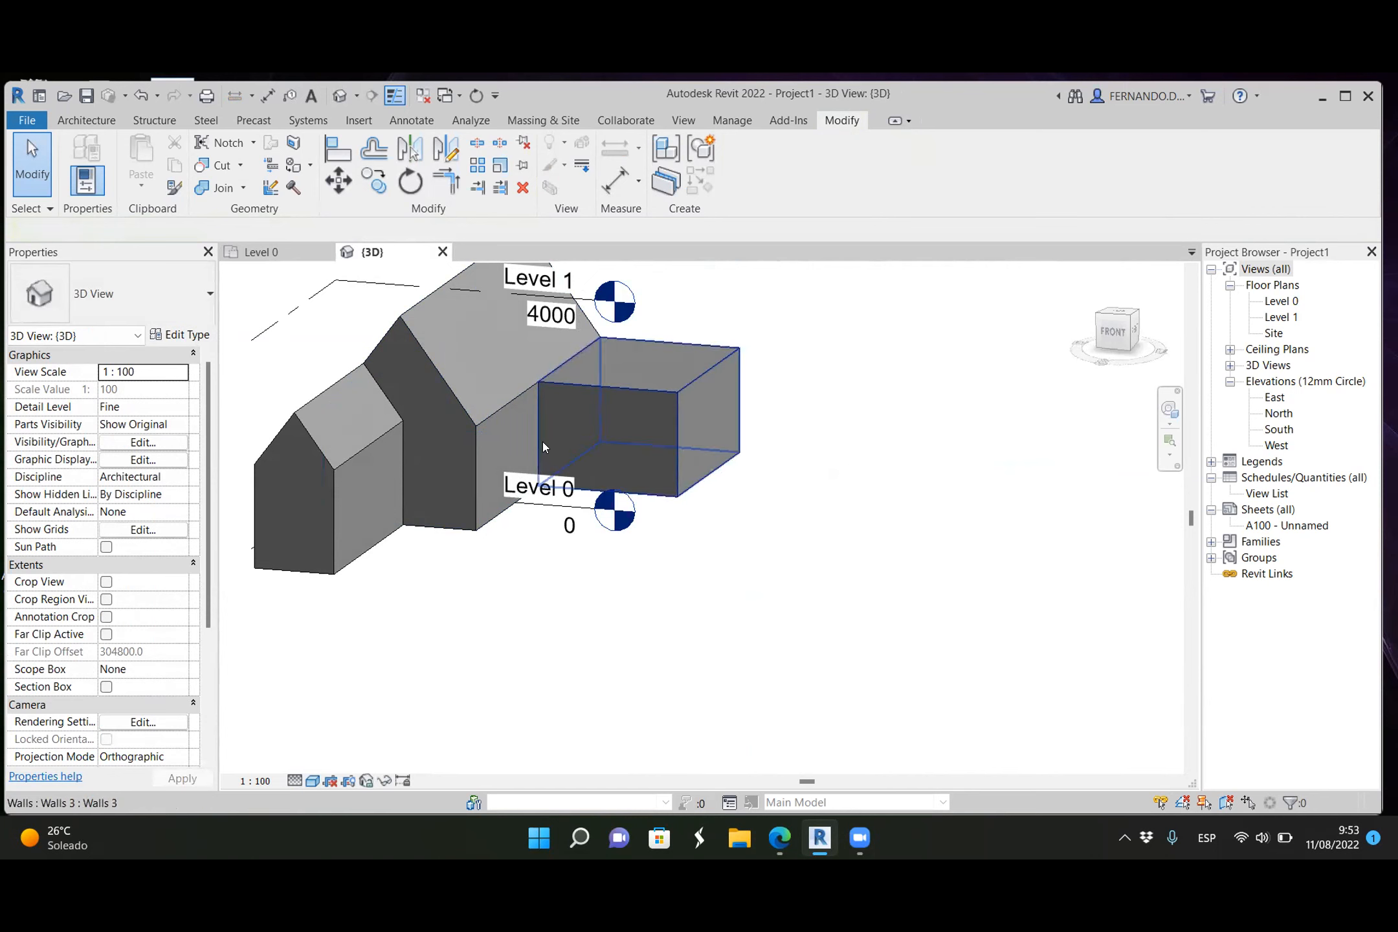
scroll(525, 400, up, 2)
click(519, 408)
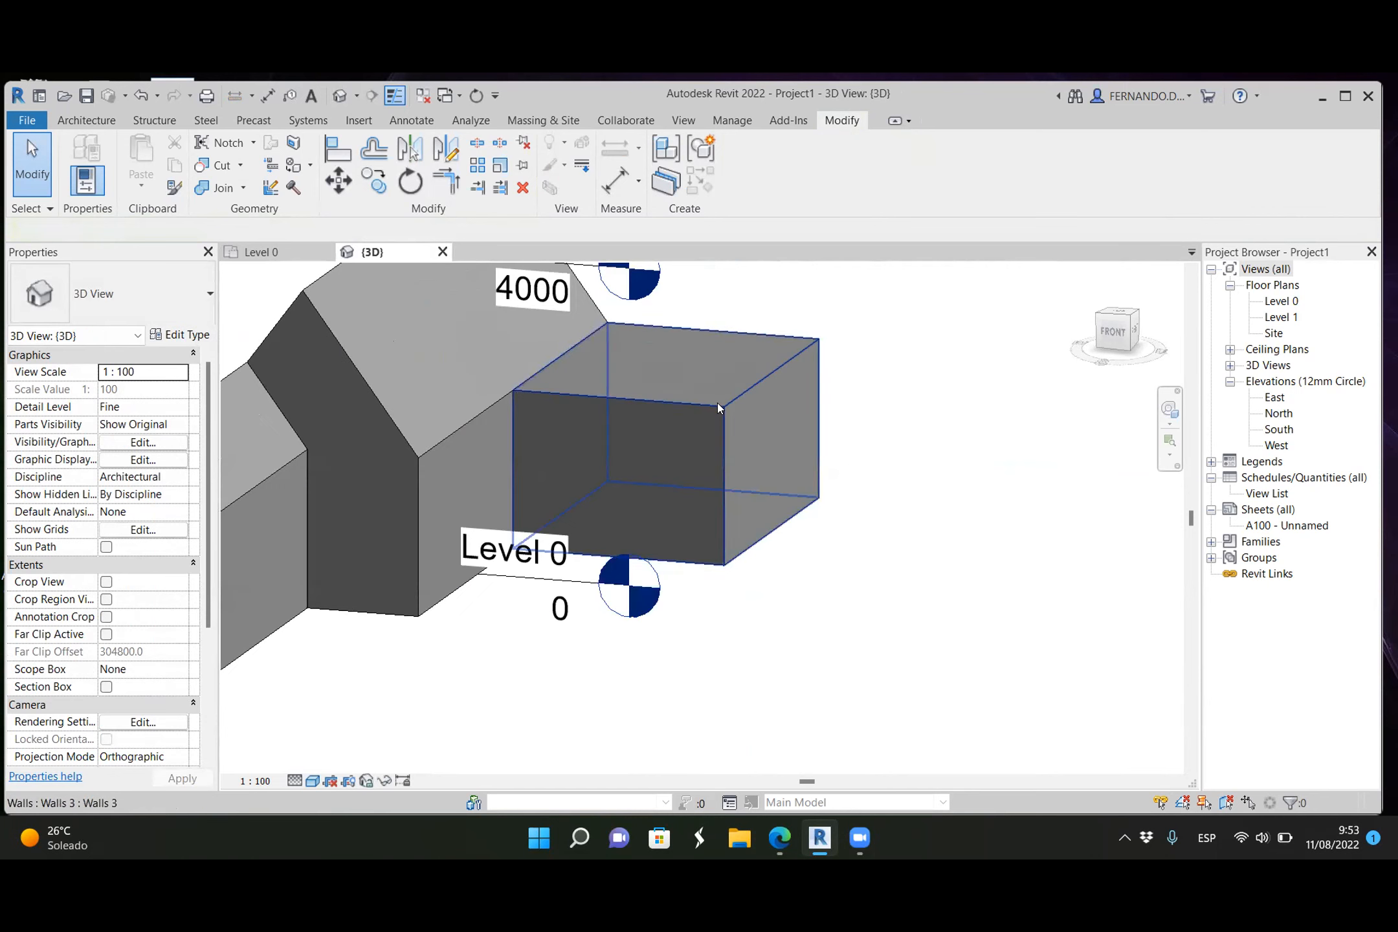
scroll(863, 421, down, 4)
shift+middle_drag(680, 439, 783, 476)
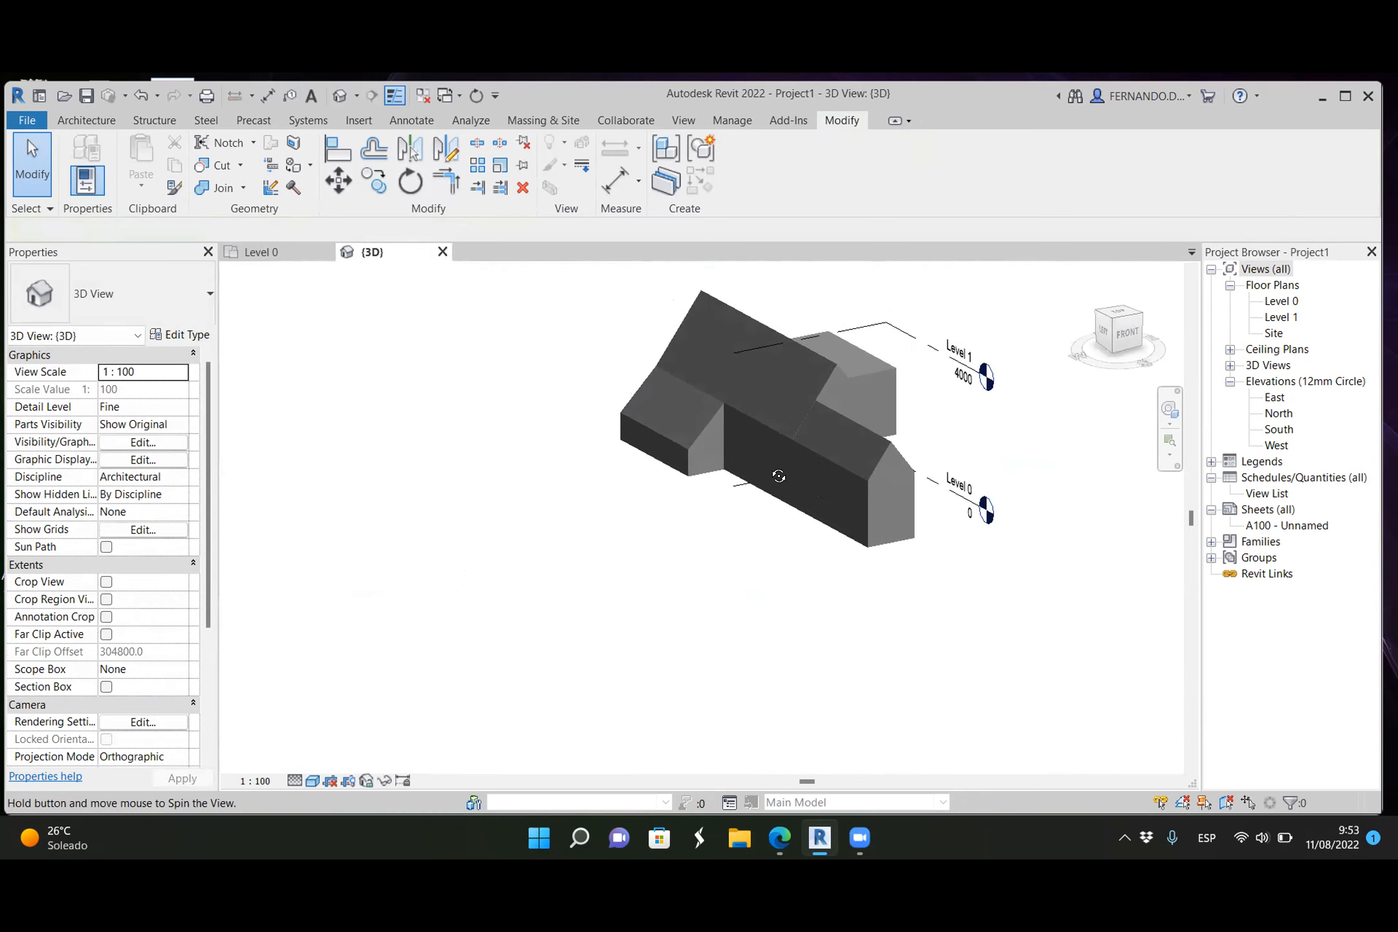
scroll(649, 391, up, 4)
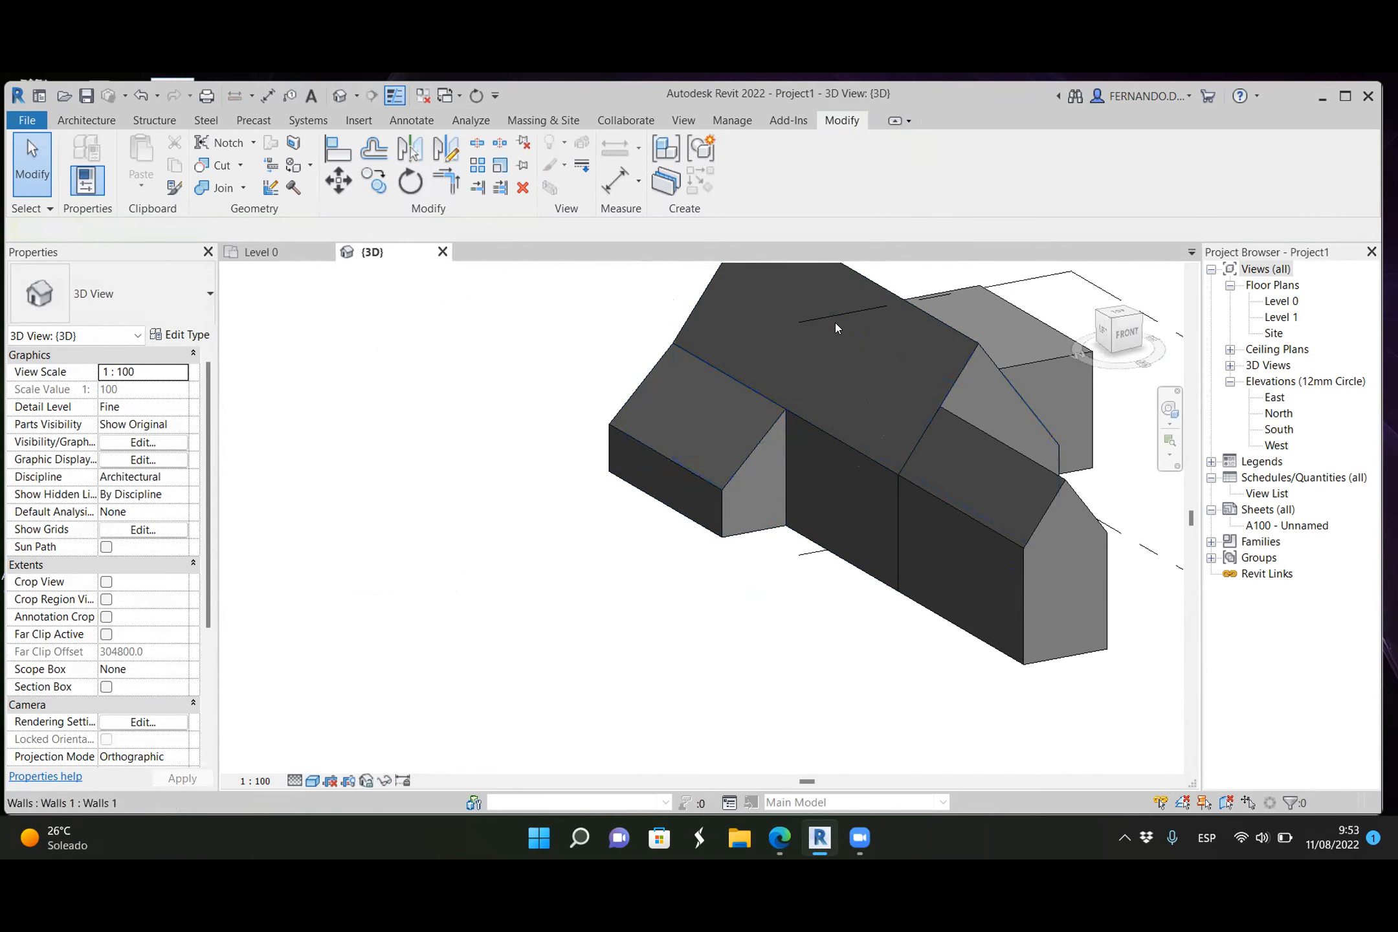
scroll(585, 396, down, 2)
shift+middle_drag(620, 473, 615, 547)
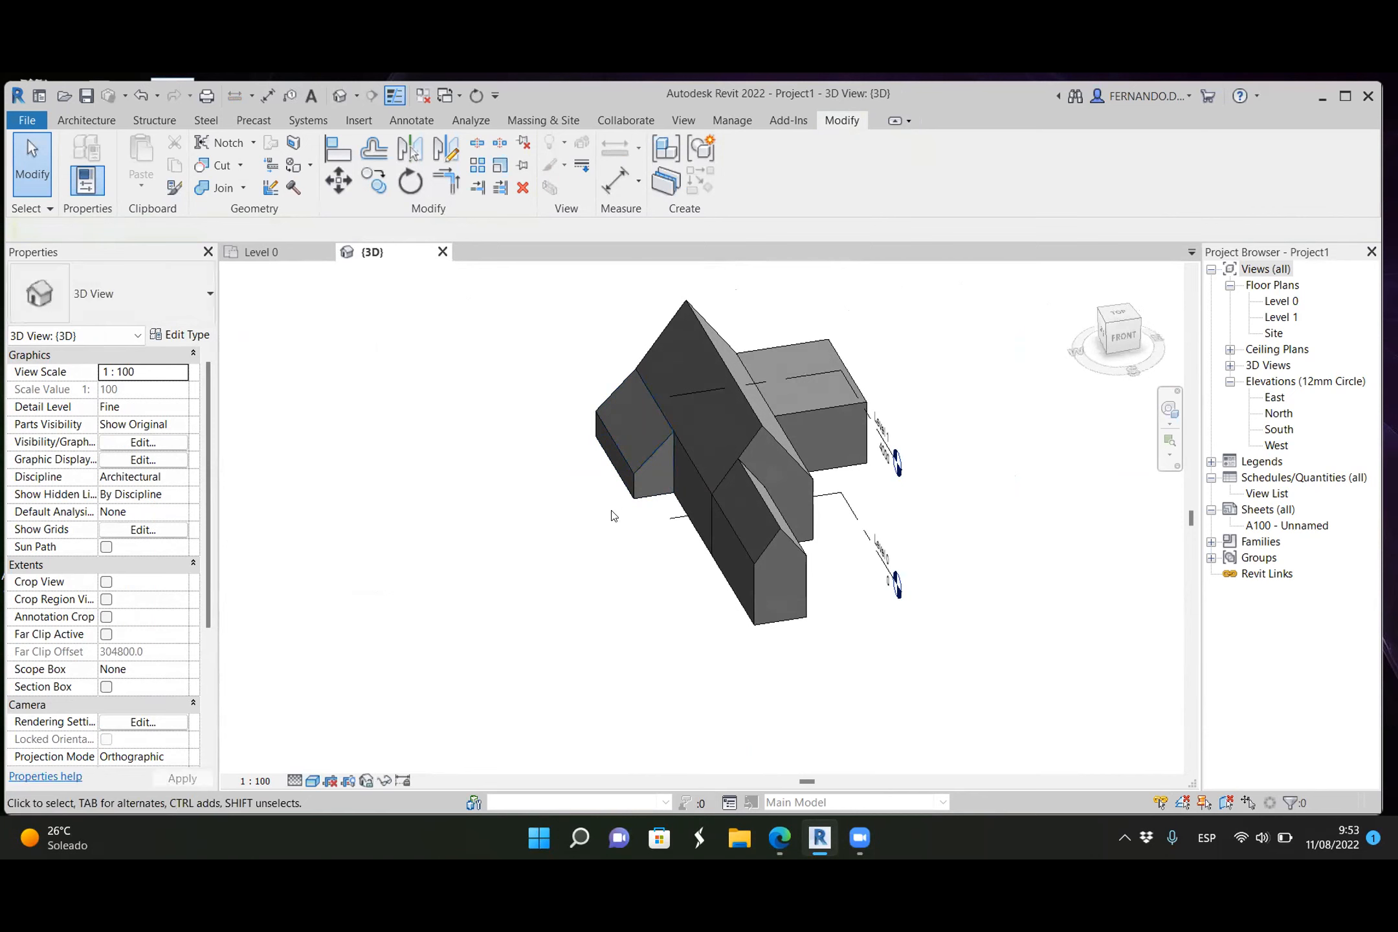
shift+middle_drag(508, 528, 551, 538)
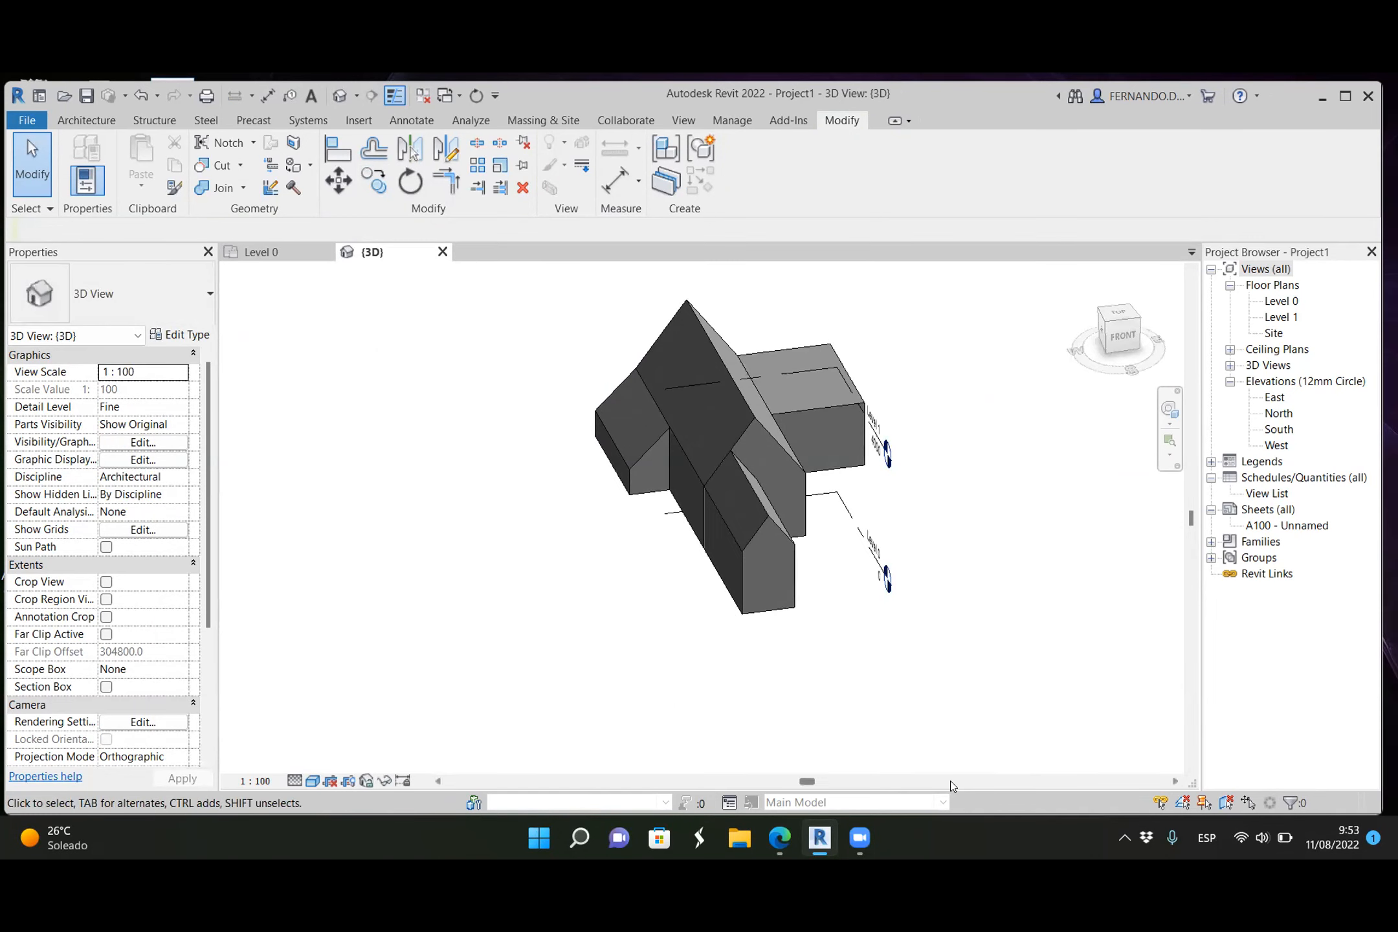